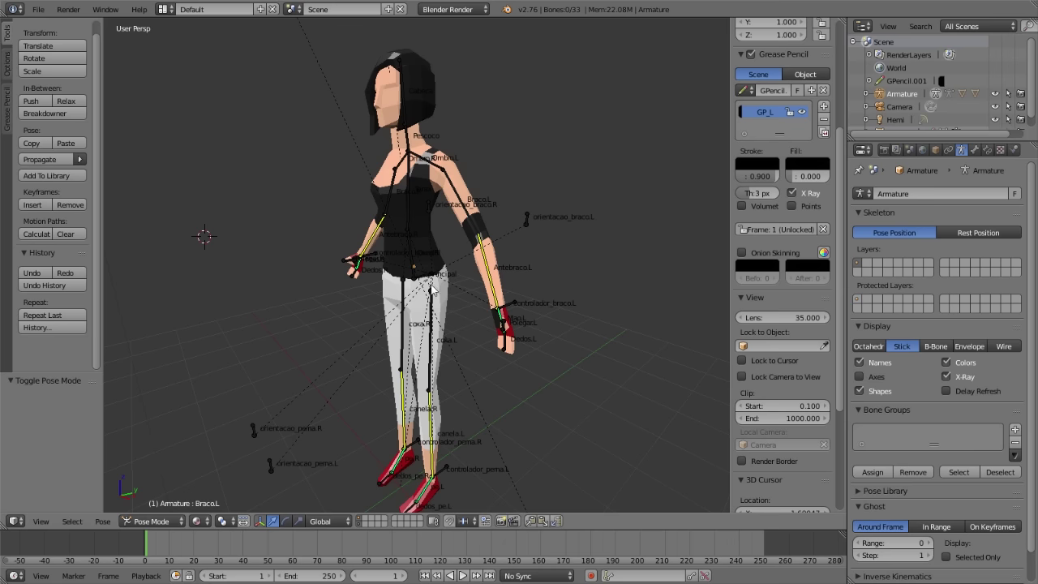
- Move and rotate the controlador_braco.L arm controller to swing the left arm forward
{"action": "scroll", "coordinate": [432, 289], "scroll_direction": "down", "scroll_amount": 3}
{"action": "scroll", "coordinate": [441, 289], "scroll_direction": "up", "scroll_amount": 2}
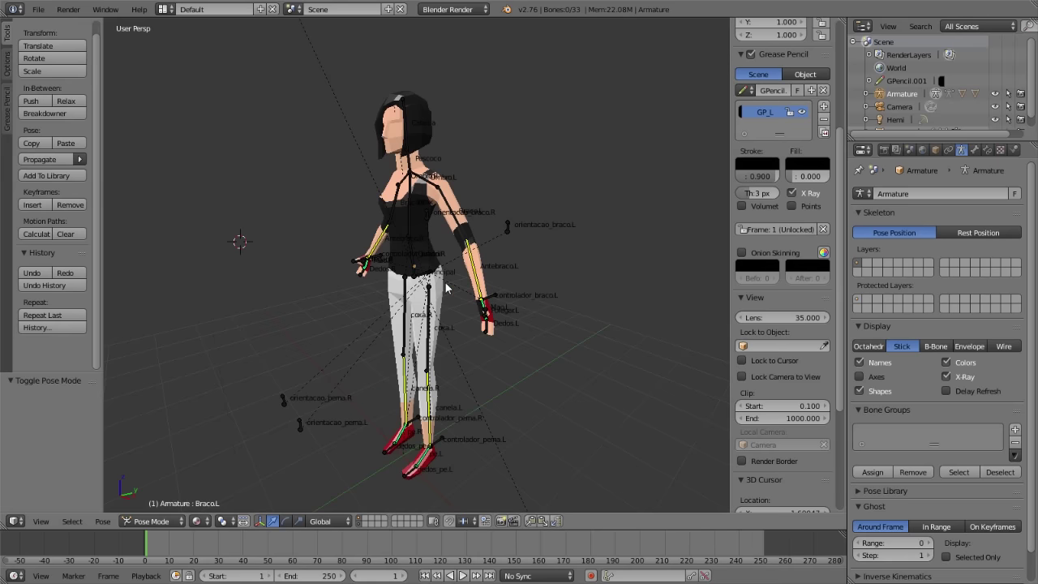
{"action": "mouse_move", "coordinate": [445, 288]}
{"action": "middle_mouse_down"}
{"action": "mouse_move", "coordinate": [525, 298]}
{"action": "mouse_move", "coordinate": [444, 276]}
{"action": "mouse_move", "coordinate": [512, 290]}
{"action": "middle_mouse_up"}
{"action": "right_click", "coordinate": [486, 298]}
{"action": "key", "text": "g"}
{"action": "left_click", "coordinate": [572, 207]}
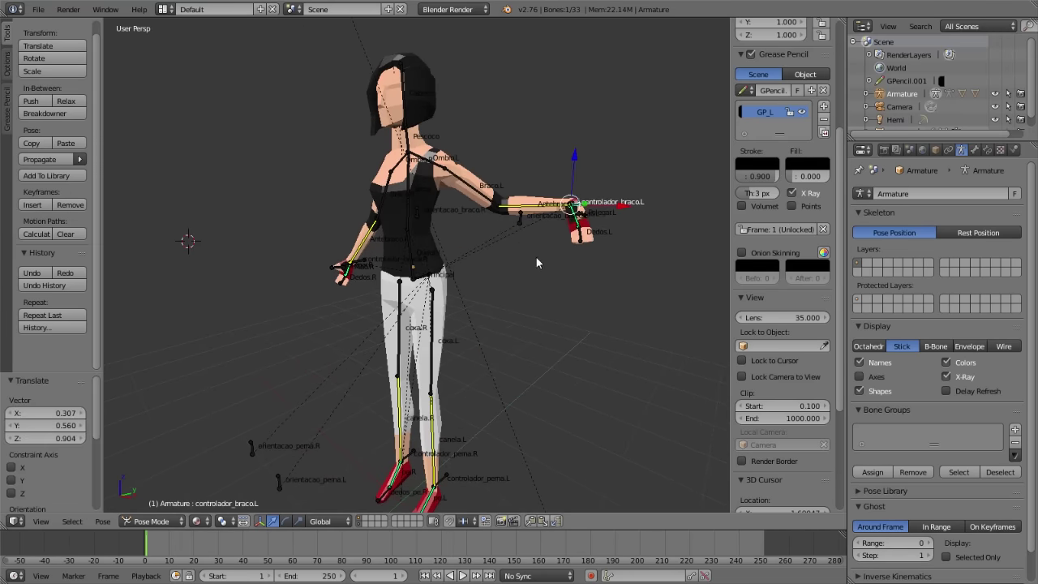
{"action": "middle_click_drag", "start_coordinate": [536, 257], "coordinate": [587, 254]}
{"action": "key", "text": "r"}
{"action": "left_click", "coordinate": [444, 279]}
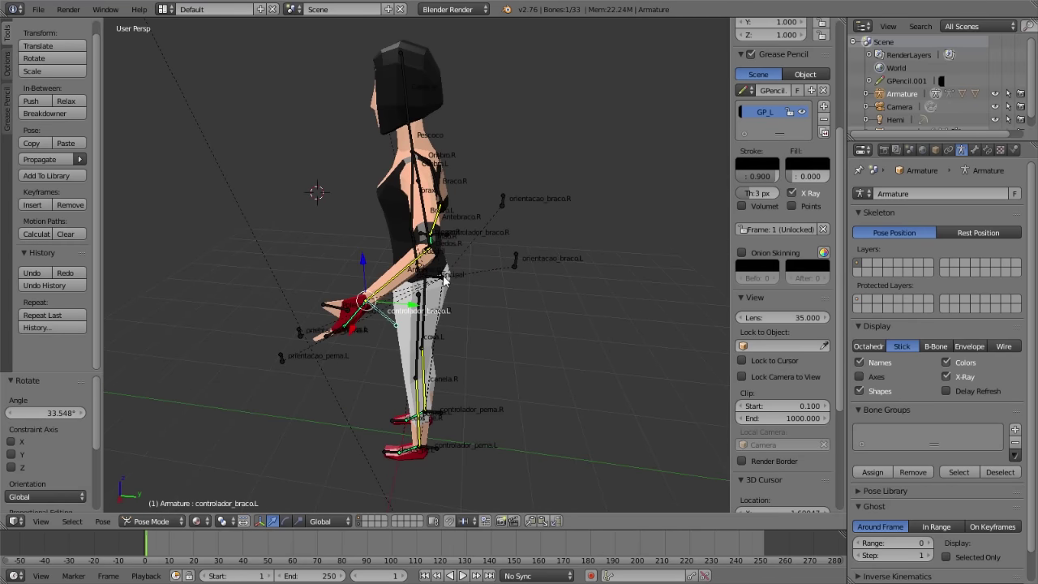
- Hide the Armature in the Outliner, inspect the deformed mesh, then show it again
{"action": "middle_click_drag", "start_coordinate": [314, 197], "coordinate": [380, 205]}
{"action": "middle_click_drag", "start_coordinate": [386, 247], "coordinate": [358, 228]}
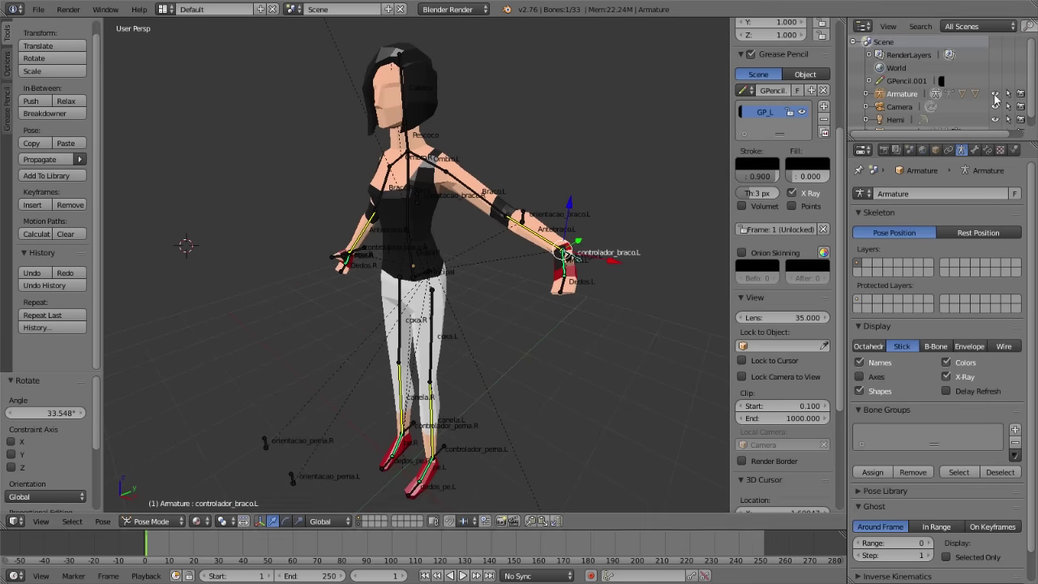
{"action": "left_click", "coordinate": [995, 94]}
{"action": "middle_click_drag", "start_coordinate": [564, 156], "coordinate": [521, 230]}
{"action": "scroll", "coordinate": [487, 231], "scroll_direction": "up", "scroll_amount": 4}
{"action": "mouse_move", "coordinate": [434, 231]}
{"action": "middle_mouse_down"}
{"action": "mouse_move", "coordinate": [483, 232]}
{"action": "mouse_move", "coordinate": [451, 240]}
{"action": "middle_mouse_up"}
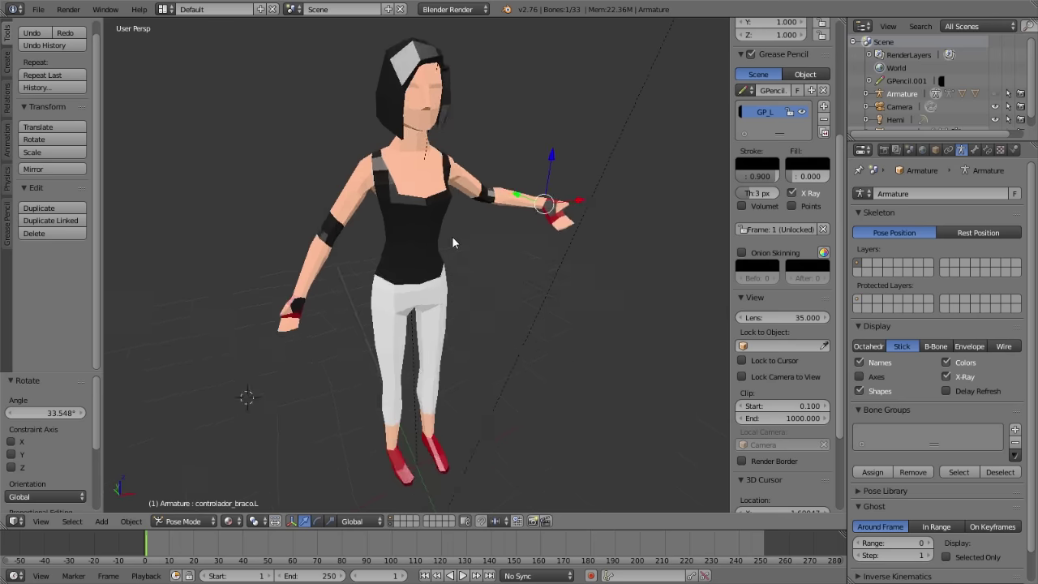
{"action": "left_click", "coordinate": [995, 93]}
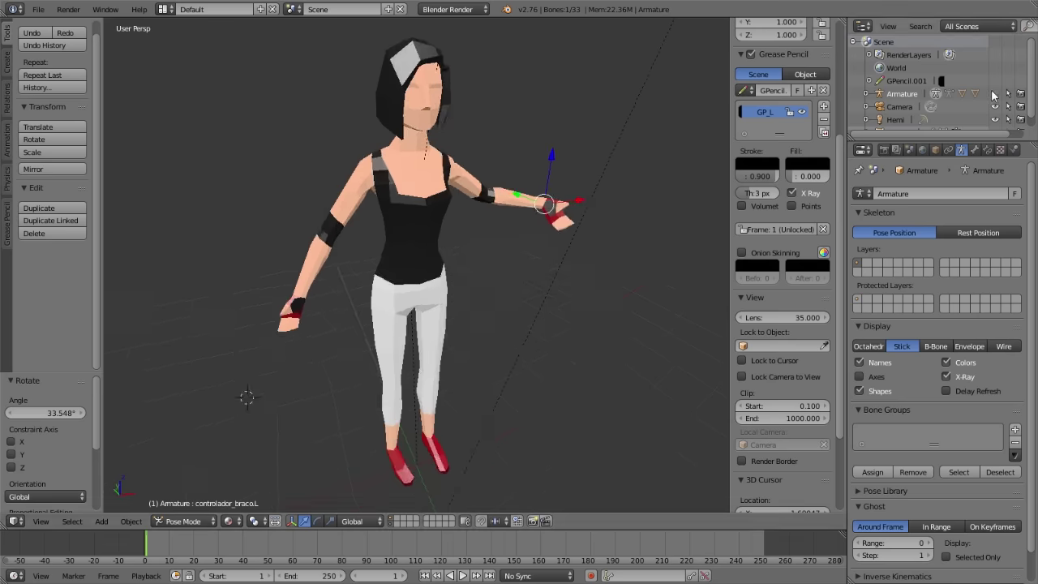
- Lower the wrist controller bone, then select the orientacao_braco.R bone
{"action": "key", "text": "g"}
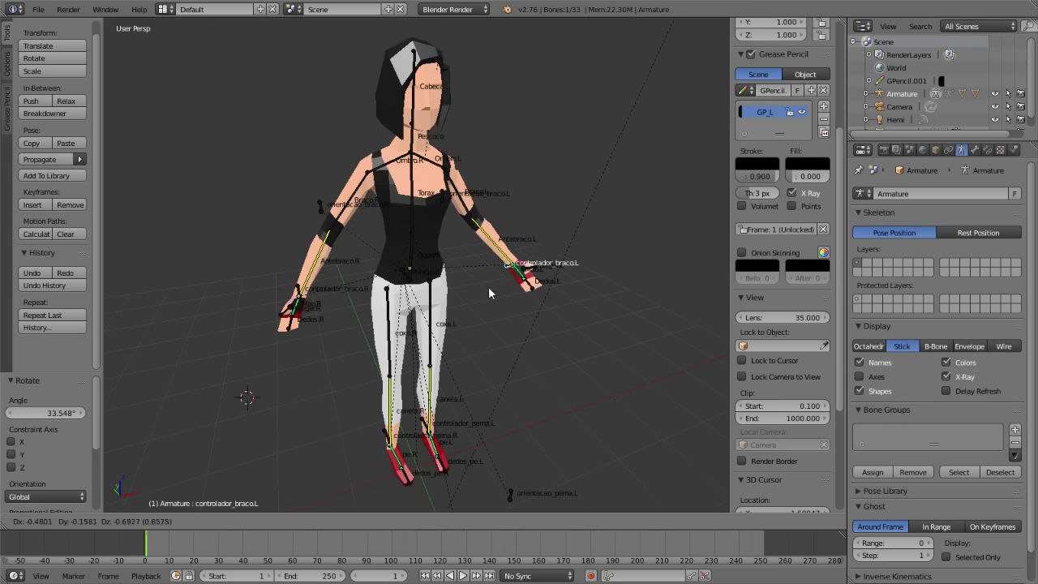
{"action": "left_click", "coordinate": [488, 286]}
{"action": "middle_click_drag", "start_coordinate": [488, 286], "coordinate": [437, 259]}
{"action": "right_click", "coordinate": [297, 250]}
{"action": "key", "text": "g"}
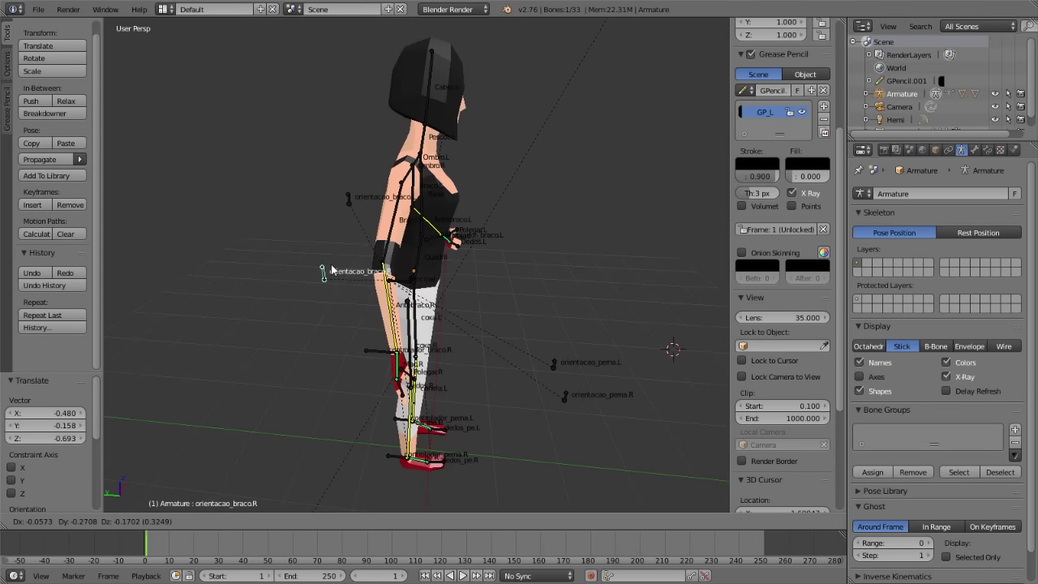
{"action": "right_click", "coordinate": [294, 262]}
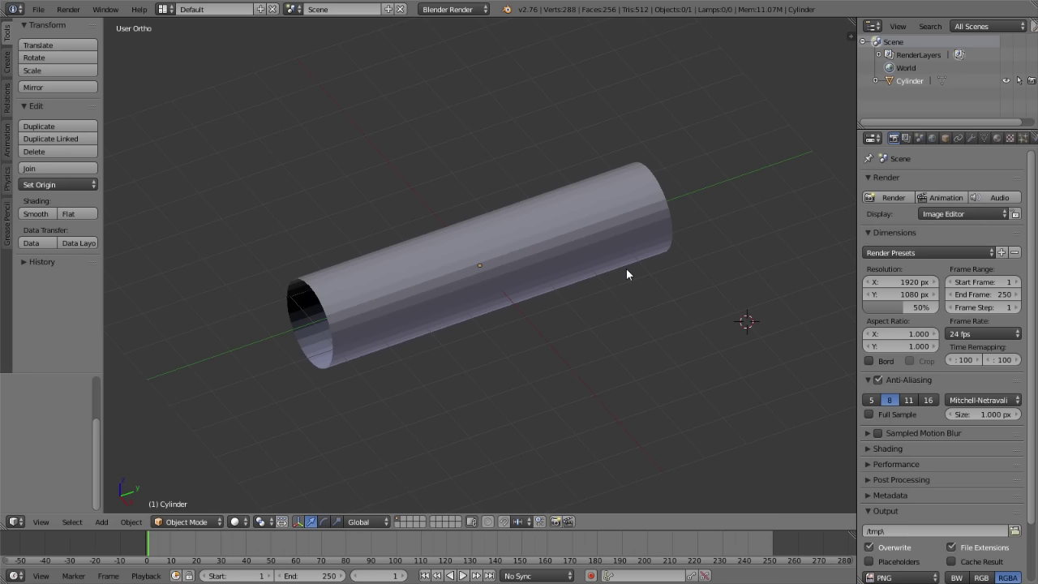
- Put the cylinder into Edit Mode and orbit to a side-on view of it
{"action": "right_click", "coordinate": [626, 268]}
{"action": "key", "text": "Tab"}
{"action": "mouse_move", "coordinate": [626, 269]}
{"action": "middle_mouse_down"}
{"action": "mouse_move", "coordinate": [540, 254]}
{"action": "mouse_move", "coordinate": [574, 251]}
{"action": "middle_mouse_up"}
{"action": "scroll", "coordinate": [514, 267], "scroll_direction": "up", "scroll_amount": 3}
{"action": "scroll", "coordinate": [514, 271], "scroll_direction": "down", "scroll_amount": 3}
{"action": "middle_click_drag", "start_coordinate": [514, 270], "coordinate": [442, 271]}
{"action": "middle_click_drag", "start_coordinate": [603, 277], "coordinate": [521, 268]}
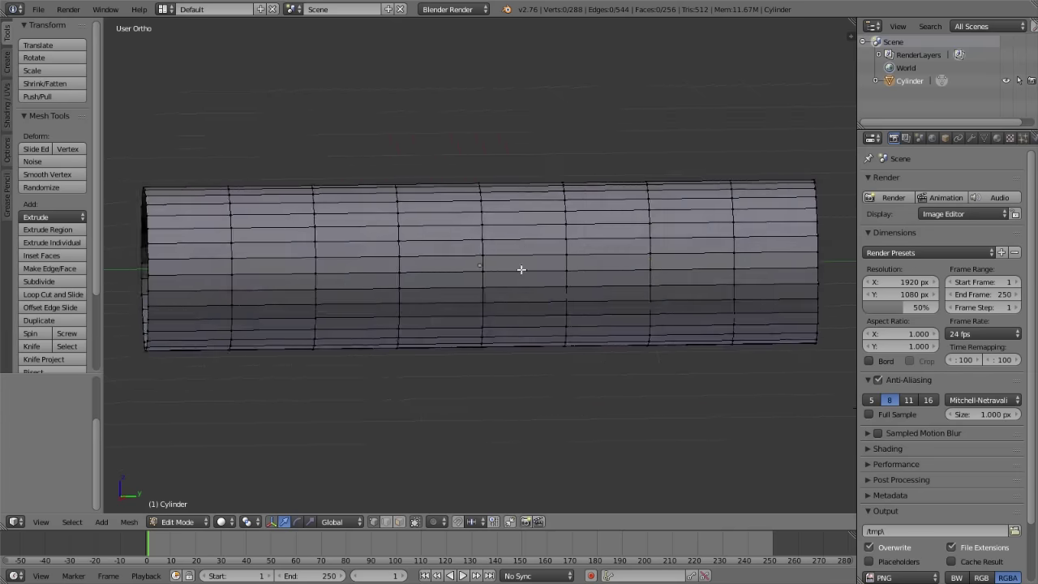
{"action": "scroll", "coordinate": [521, 269], "scroll_direction": "down", "scroll_amount": 3}
{"action": "left_click_drag", "start_coordinate": [690, 268], "coordinate": [271, 267]}
{"action": "mouse_move", "coordinate": [241, 268]}
{"action": "right_mouse_down"}
{"action": "mouse_move", "coordinate": [662, 266]}
{"action": "mouse_move", "coordinate": [623, 268]}
{"action": "right_mouse_up"}
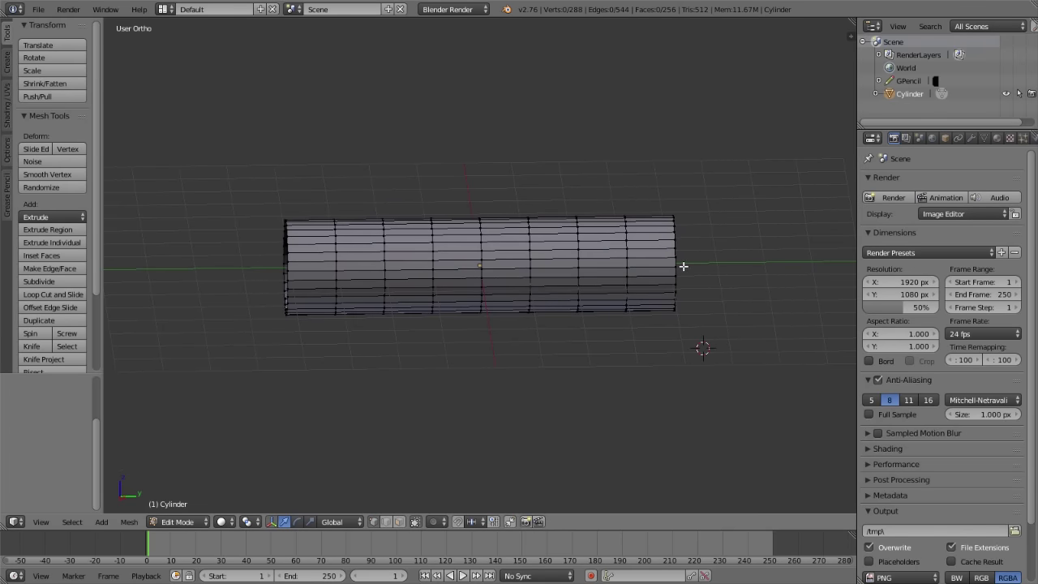
- Select the cylinder's open-end edge ring and snap the 3D cursor to its centre
{"action": "middle_click_drag", "start_coordinate": [697, 264], "coordinate": [581, 276]}
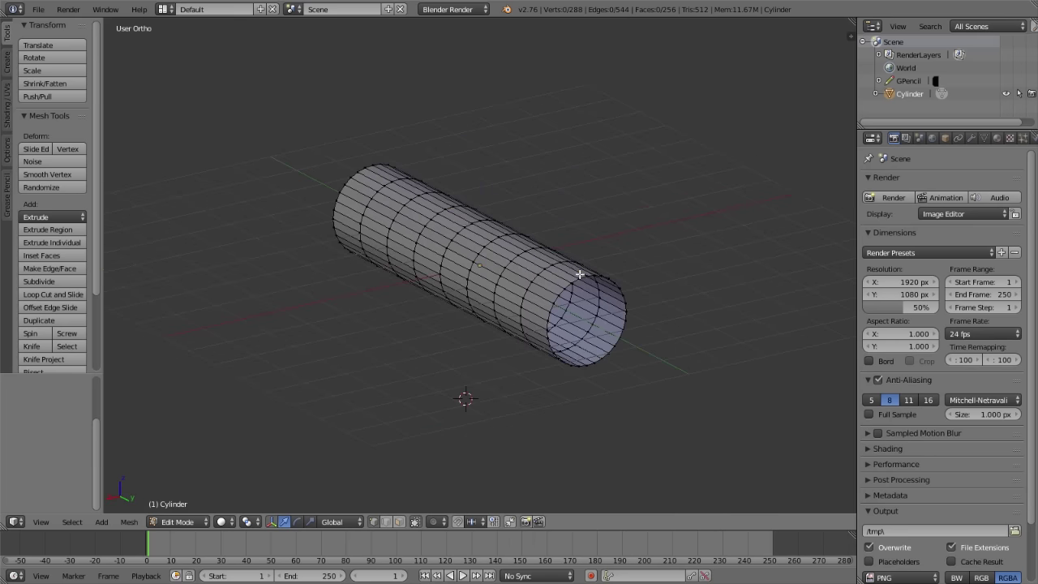
{"action": "right_click", "coordinate": [574, 279], "text": "alt"}
{"action": "right_click", "coordinate": [607, 309], "text": "alt"}
{"action": "key", "text": "KP_Decimal"}
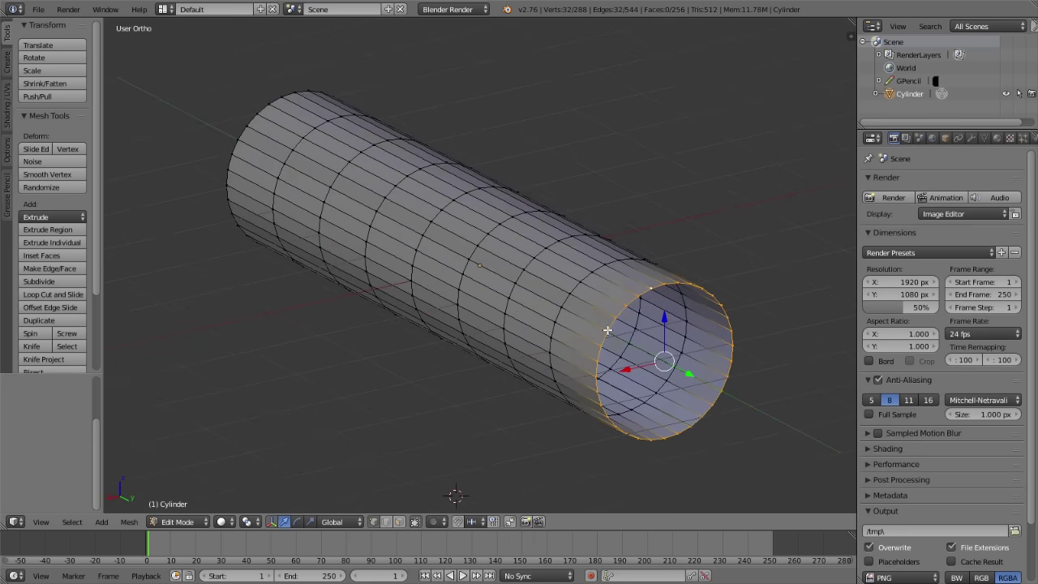
{"action": "middle_click_drag", "start_coordinate": [495, 232], "coordinate": [490, 211]}
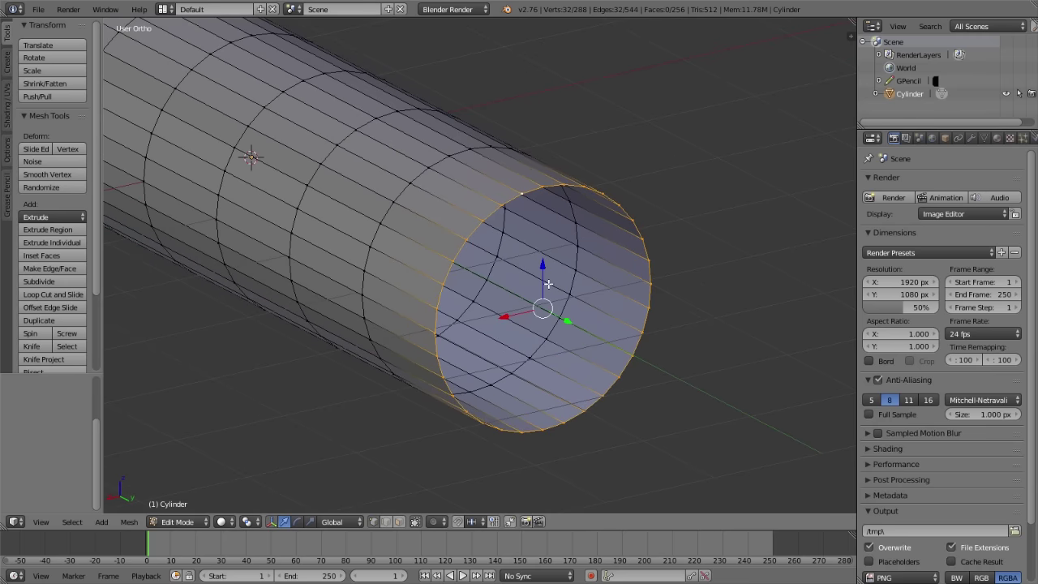
{"action": "key", "text": "shift+s"}
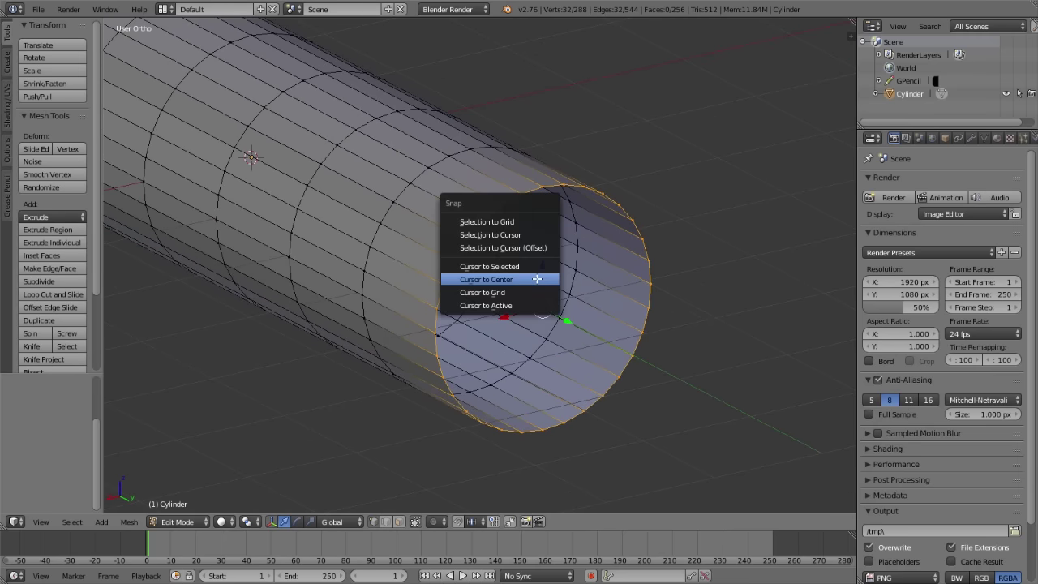
{"action": "left_click", "coordinate": [513, 268]}
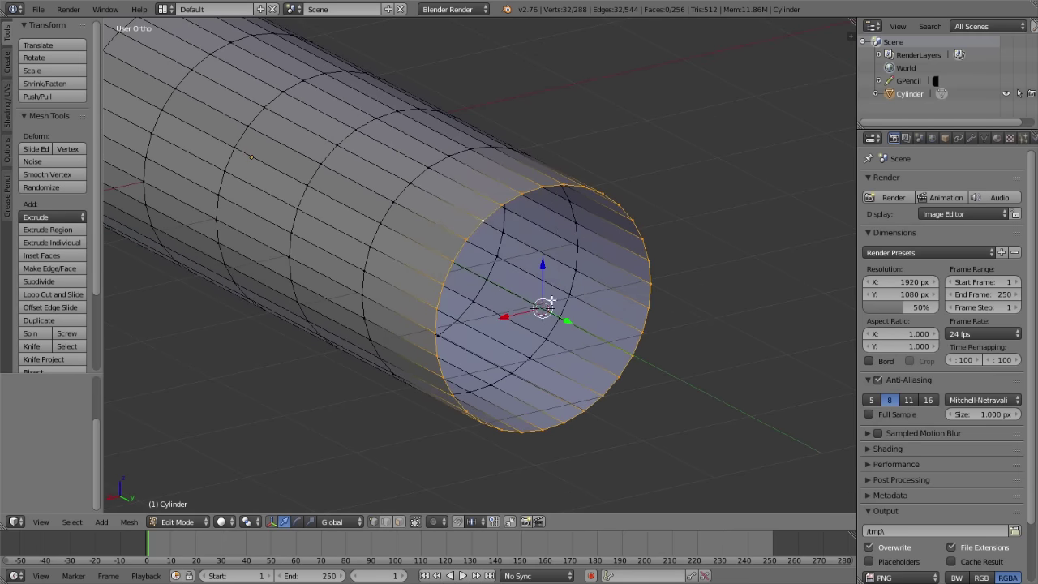
{"action": "middle_click_drag", "start_coordinate": [536, 300], "coordinate": [578, 290]}
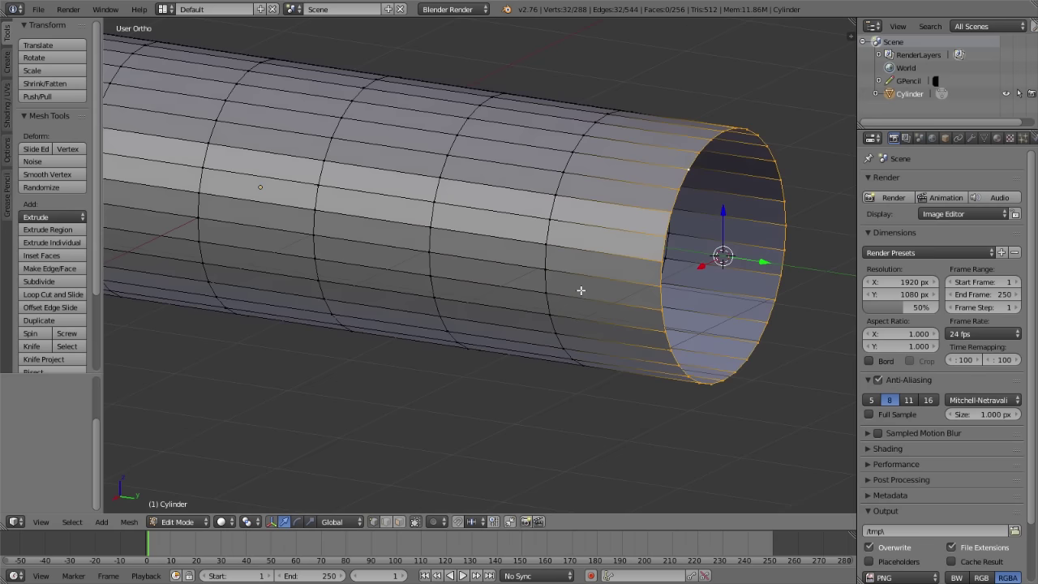
- In Object Mode, add a Single Bone armature at the 3D cursor
{"action": "key", "text": "shift+a"}
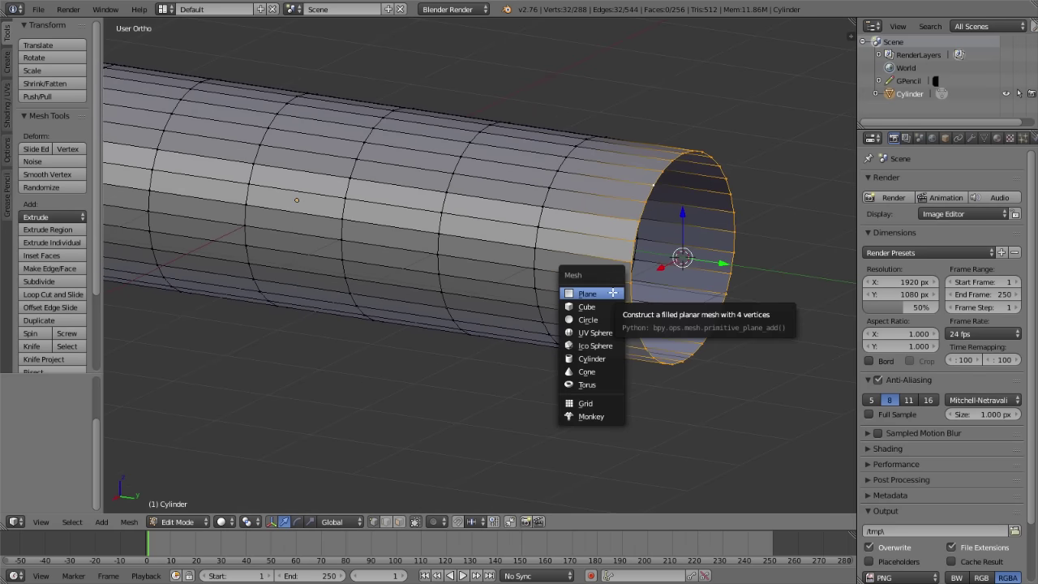
{"action": "key", "text": "Escape"}
{"action": "key", "text": "Tab"}
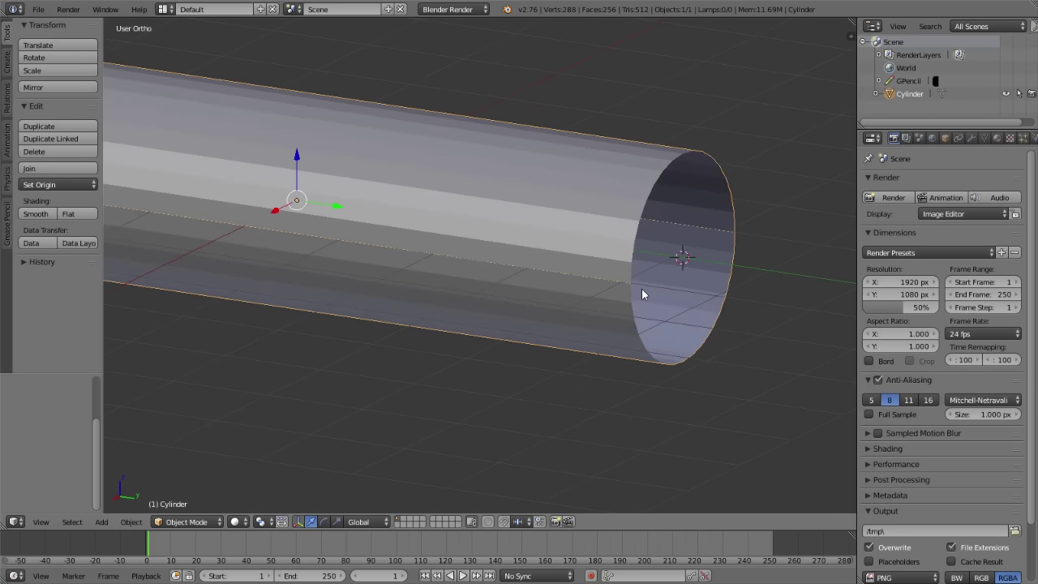
{"action": "key", "text": "shift+a"}
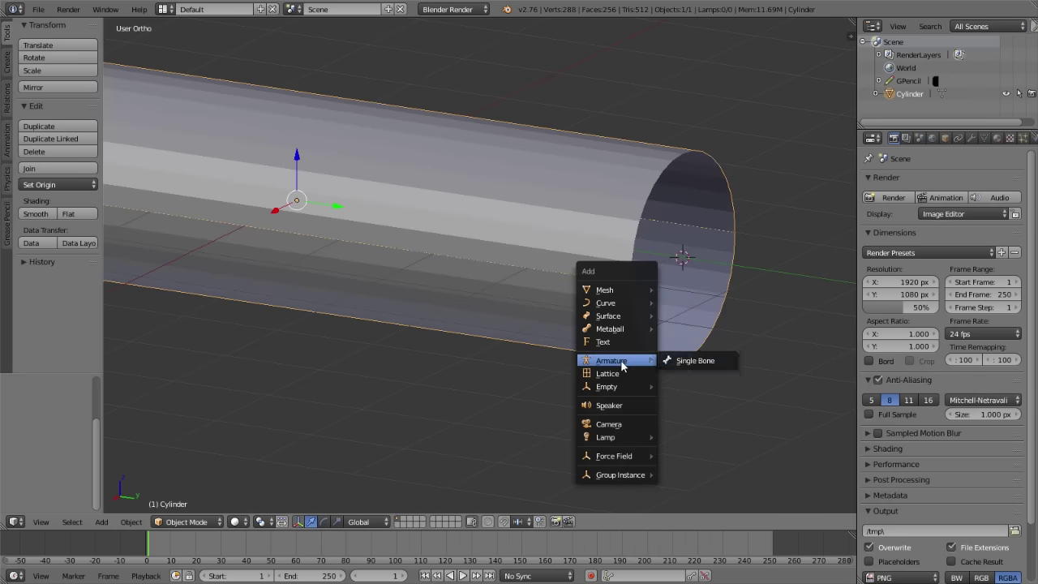
{"action": "mouse_move", "coordinate": [611, 360]}
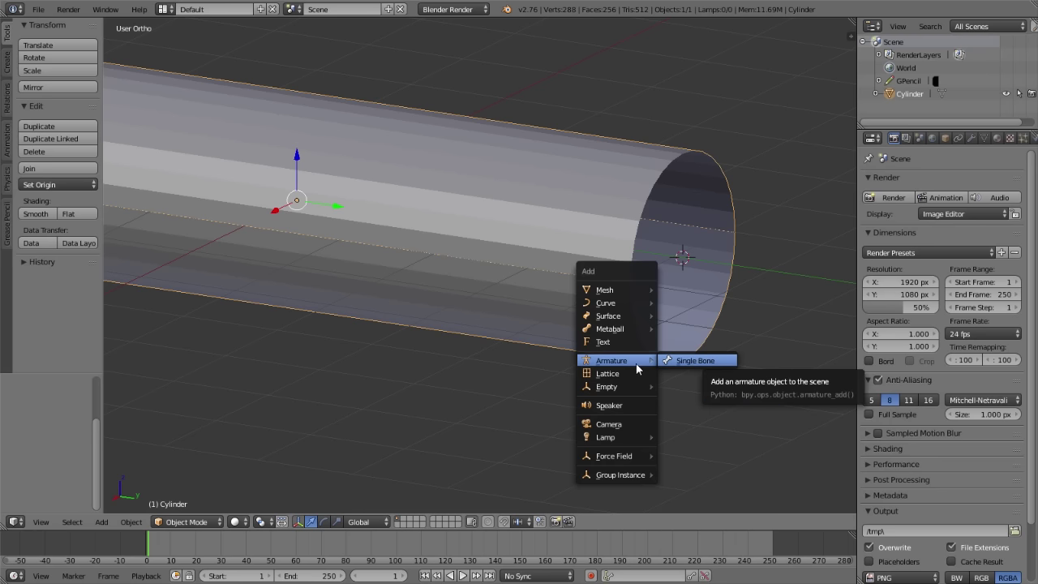
{"action": "left_click", "coordinate": [682, 360]}
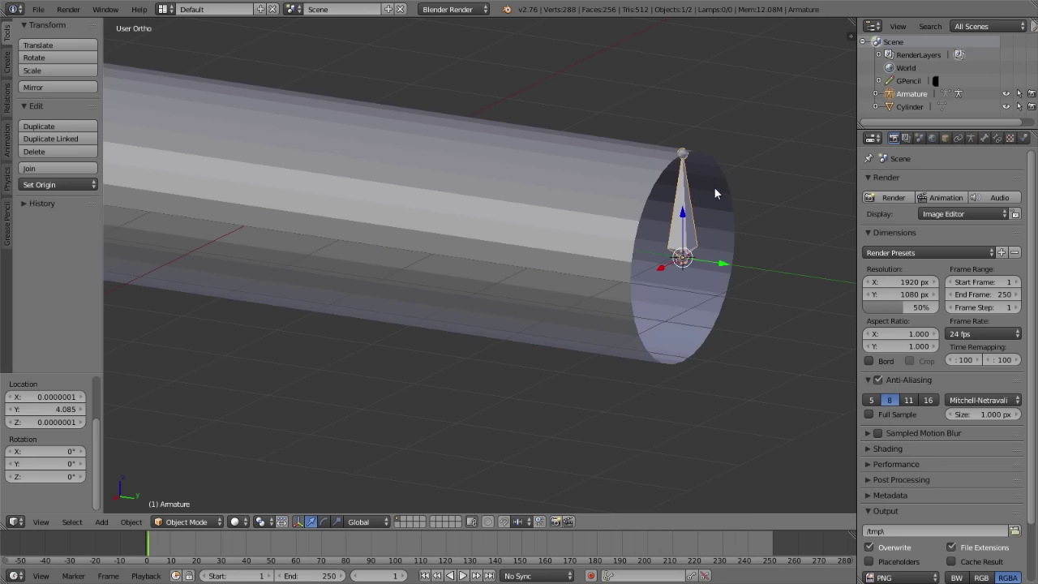
{"action": "scroll", "coordinate": [665, 223], "scroll_direction": "up", "scroll_amount": 2}
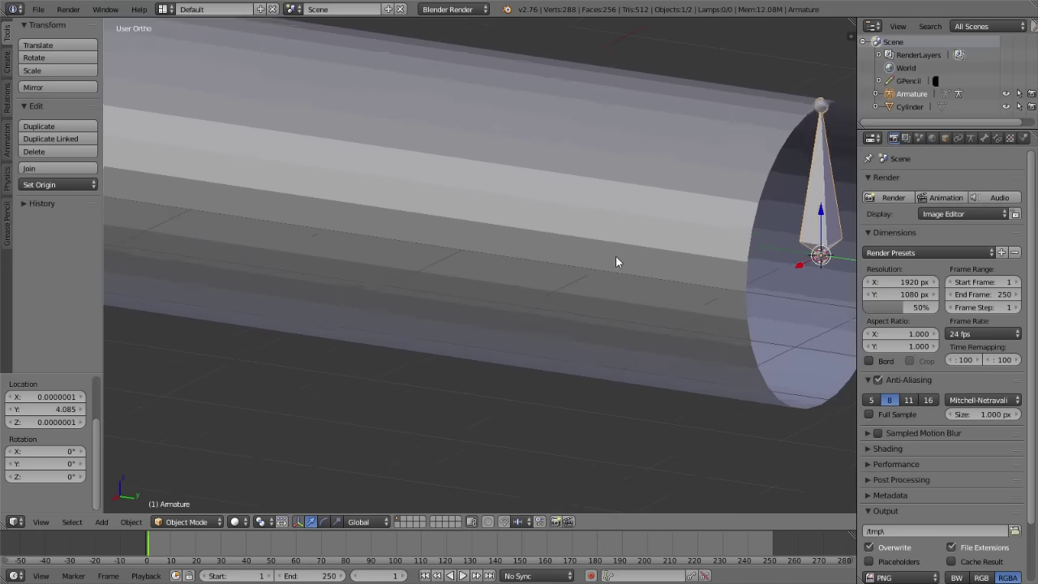
{"action": "scroll", "coordinate": [347, 284], "scroll_direction": "up", "scroll_amount": 2}
{"action": "scroll", "coordinate": [655, 276], "scroll_direction": "up", "scroll_amount": 2}
- In armature Edit Mode, select the bone's tip, root and whole bone, and test-rotate it
{"action": "key", "text": "Tab"}
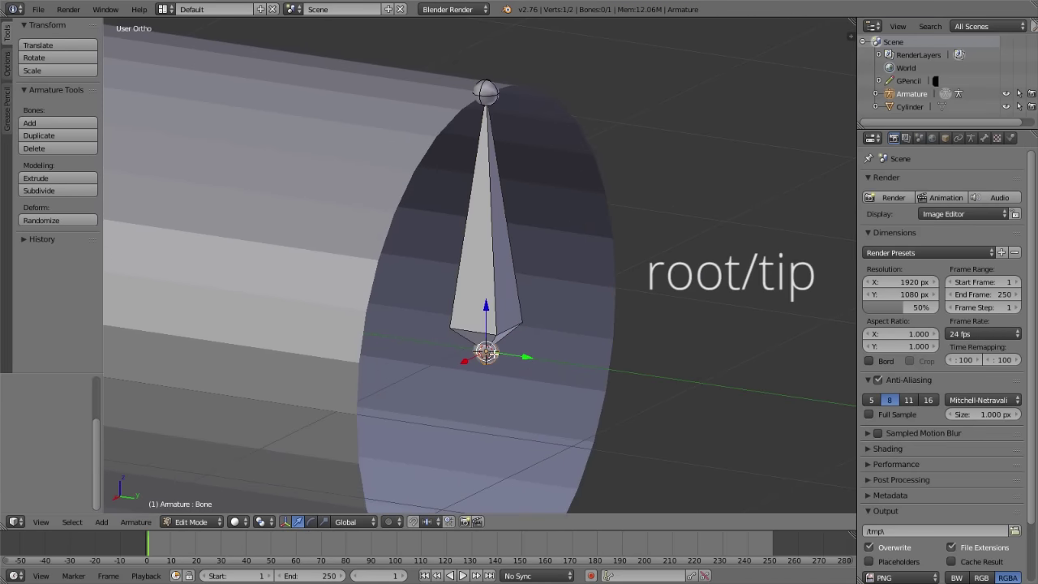
{"action": "right_click", "coordinate": [490, 88]}
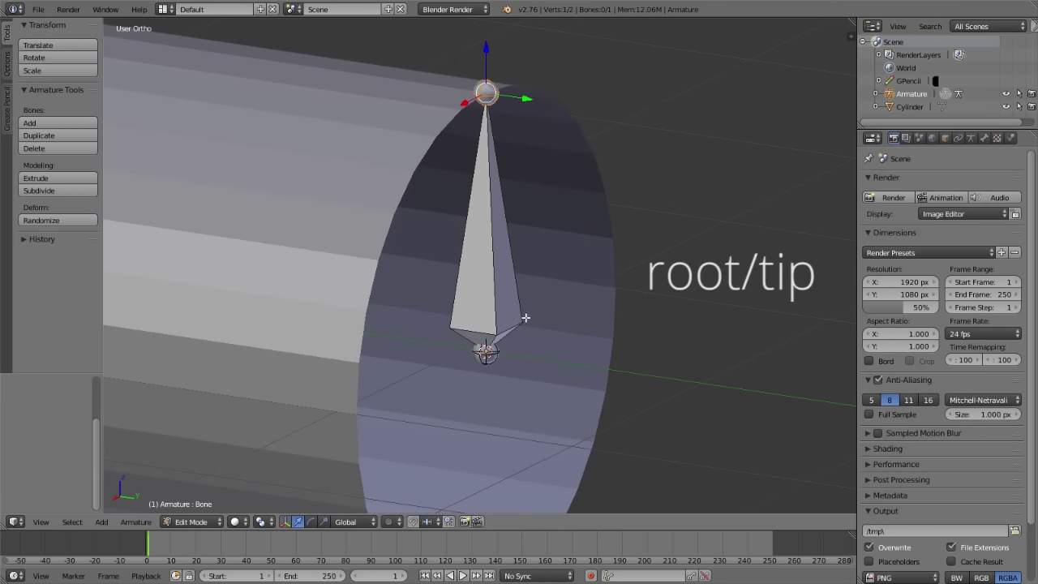
{"action": "right_click", "coordinate": [496, 350]}
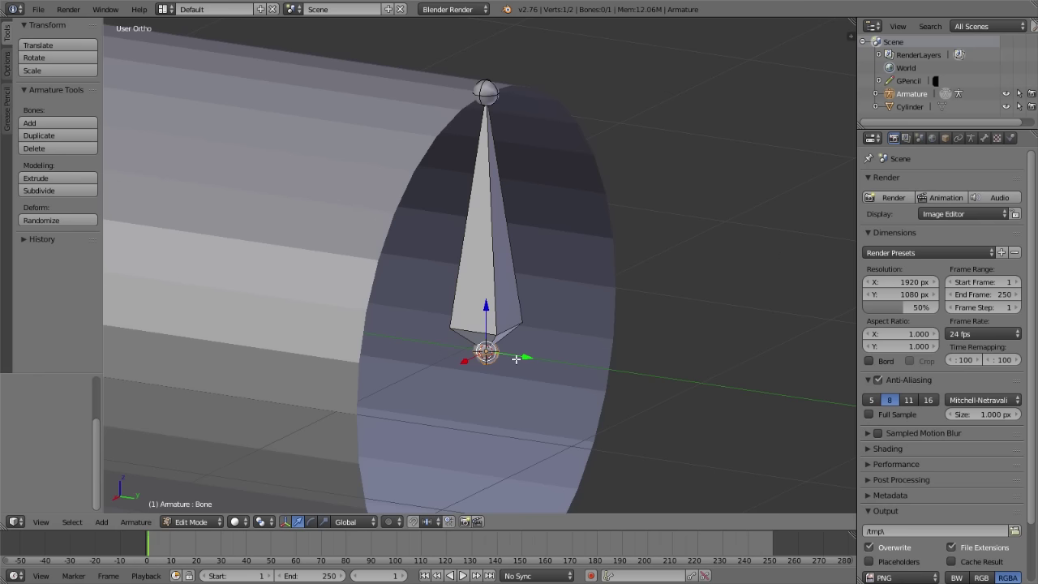
{"action": "right_click", "coordinate": [496, 259]}
{"action": "key", "text": "r"}
{"action": "right_click", "coordinate": [525, 252]}
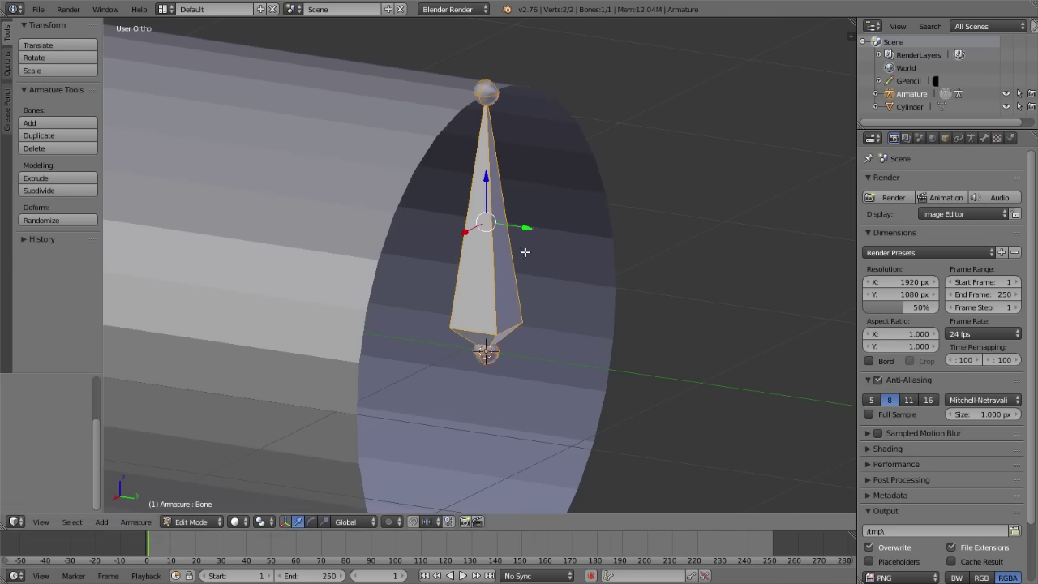
- Test-rotate the bone in Pose Mode, cancel, and return to Edit Mode
{"action": "left_click", "coordinate": [191, 521]}
{"action": "left_click", "coordinate": [195, 476]}
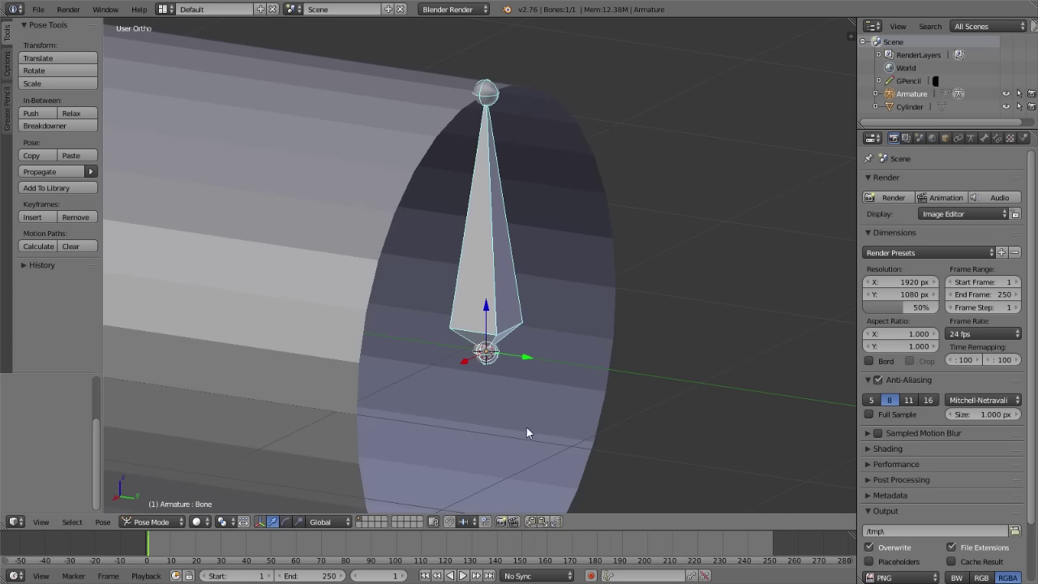
{"action": "key", "text": "r"}
{"action": "right_click", "coordinate": [509, 280]}
{"action": "key", "text": "Tab"}
{"action": "middle_click_drag", "start_coordinate": [490, 349], "coordinate": [600, 292]}
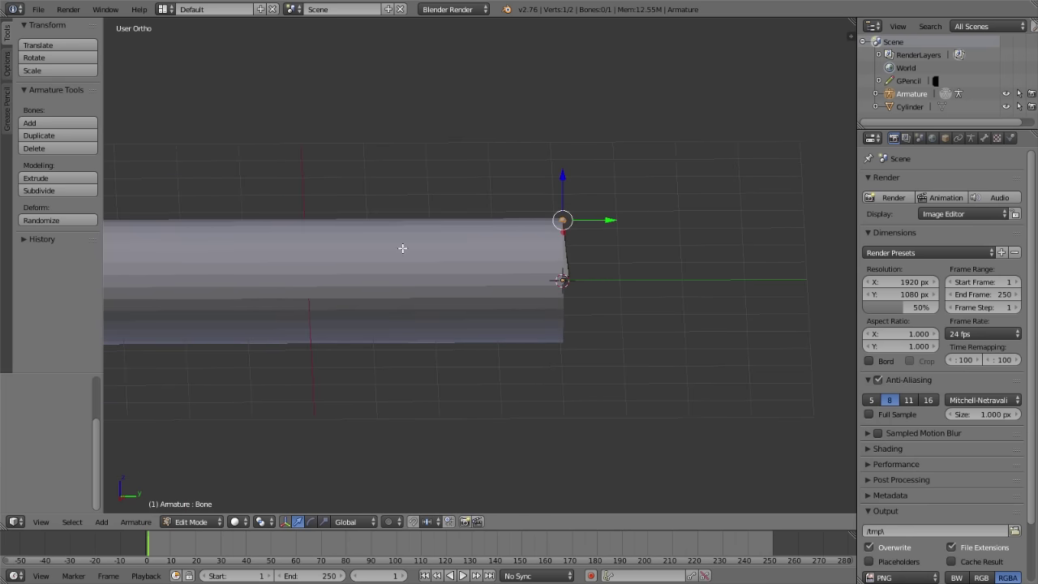
- Snap the 3D cursor to the centre of the cylinder's middle edge loop
{"action": "key", "text": "KP_3"}
{"action": "key", "text": "Home"}
{"action": "key", "text": "ctrl+Tab"}
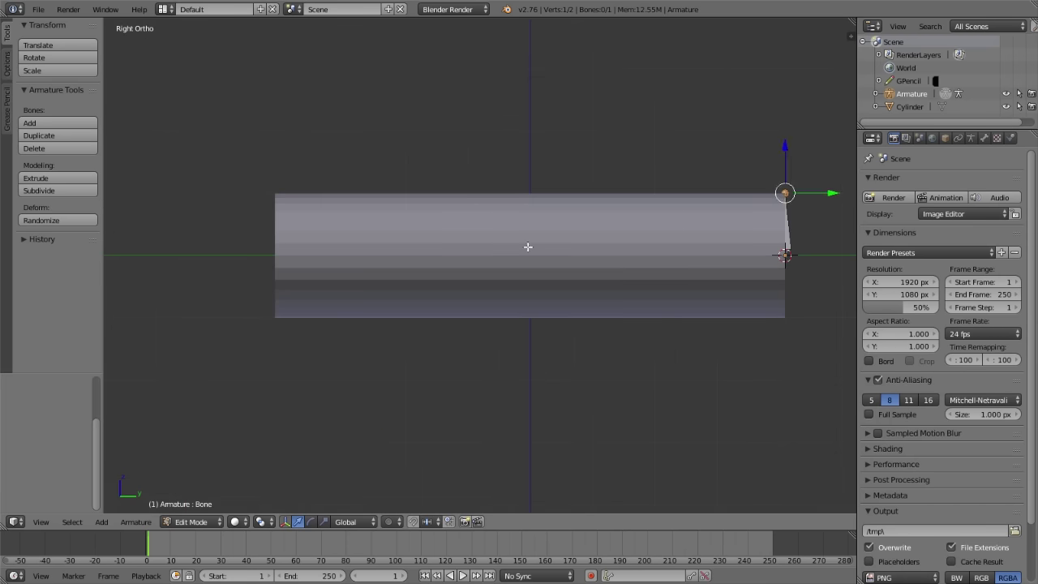
{"action": "key", "text": "ctrl+Tab"}
{"action": "right_click", "coordinate": [535, 241]}
{"action": "key", "text": "Tab"}
{"action": "mouse_move", "coordinate": [537, 248]}
{"action": "middle_mouse_down"}
{"action": "mouse_move", "coordinate": [509, 253]}
{"action": "mouse_move", "coordinate": [483, 278]}
{"action": "middle_mouse_up"}
{"action": "right_click", "coordinate": [503, 254], "text": "alt"}
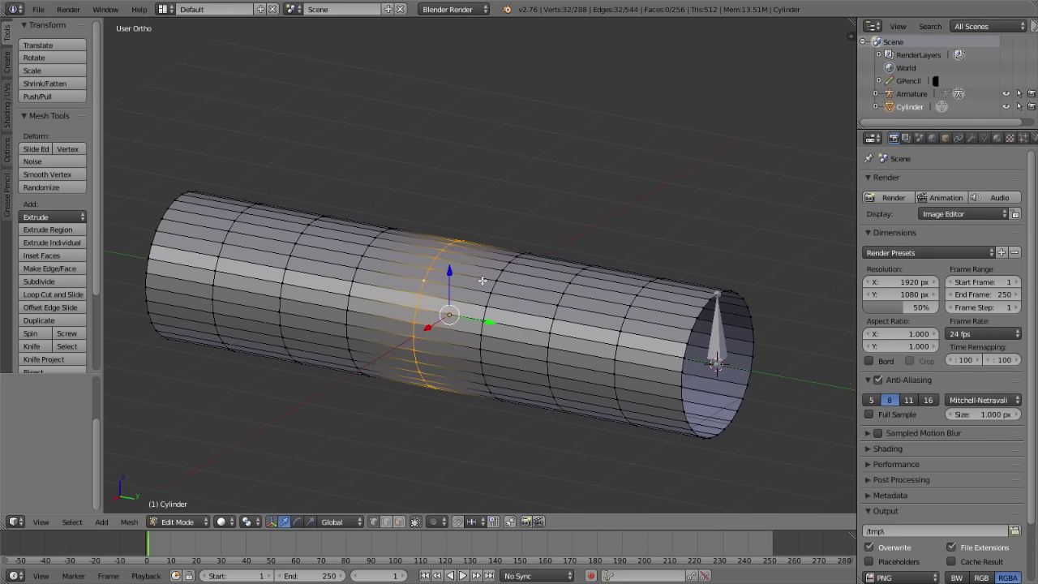
{"action": "key", "text": "shift+s"}
{"action": "left_click", "coordinate": [438, 283]}
{"action": "scroll", "coordinate": [461, 341], "scroll_direction": "up", "scroll_amount": 4}
{"action": "scroll", "coordinate": [649, 349], "scroll_direction": "down", "scroll_amount": 3}
{"action": "key", "text": "Tab"}
- Snap the bone's tip joint to the 3D cursor and switch to wireframe view
{"action": "right_click", "coordinate": [820, 347]}
{"action": "middle_click_drag", "start_coordinate": [755, 382], "coordinate": [615, 348], "text": "shift"}
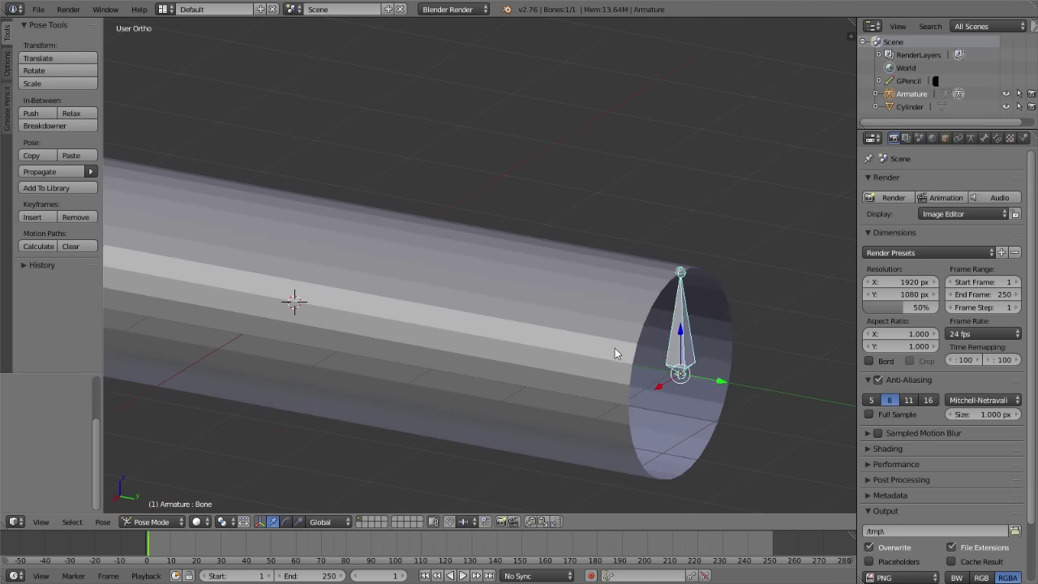
{"action": "key", "text": "Tab"}
{"action": "right_click", "coordinate": [680, 270]}
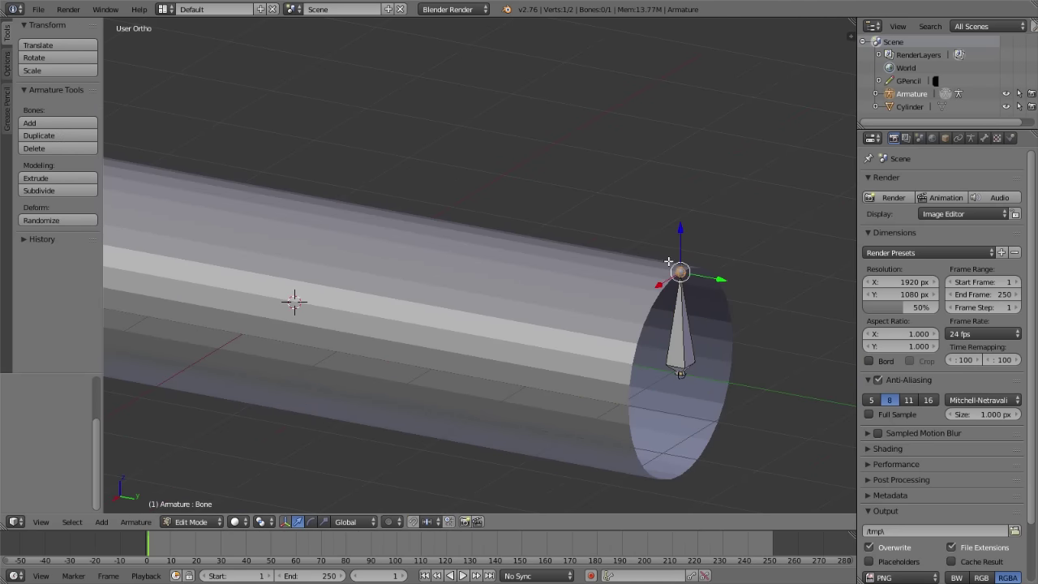
{"action": "key", "text": "KP_3"}
{"action": "scroll", "coordinate": [625, 264], "scroll_direction": "down", "scroll_amount": 2}
{"action": "scroll", "coordinate": [624, 267], "scroll_direction": "up", "scroll_amount": 2}
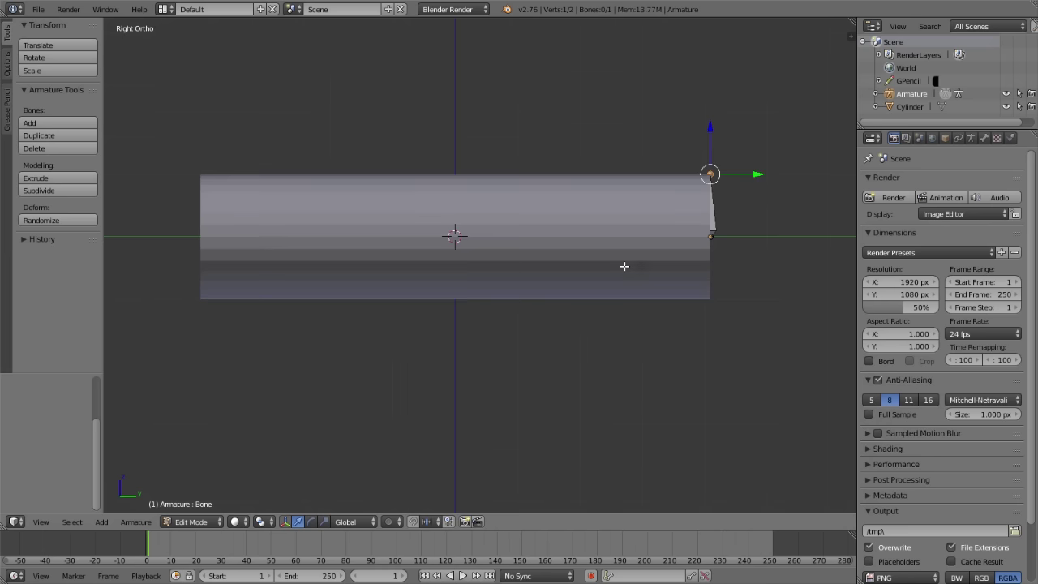
{"action": "key", "text": "shift+s"}
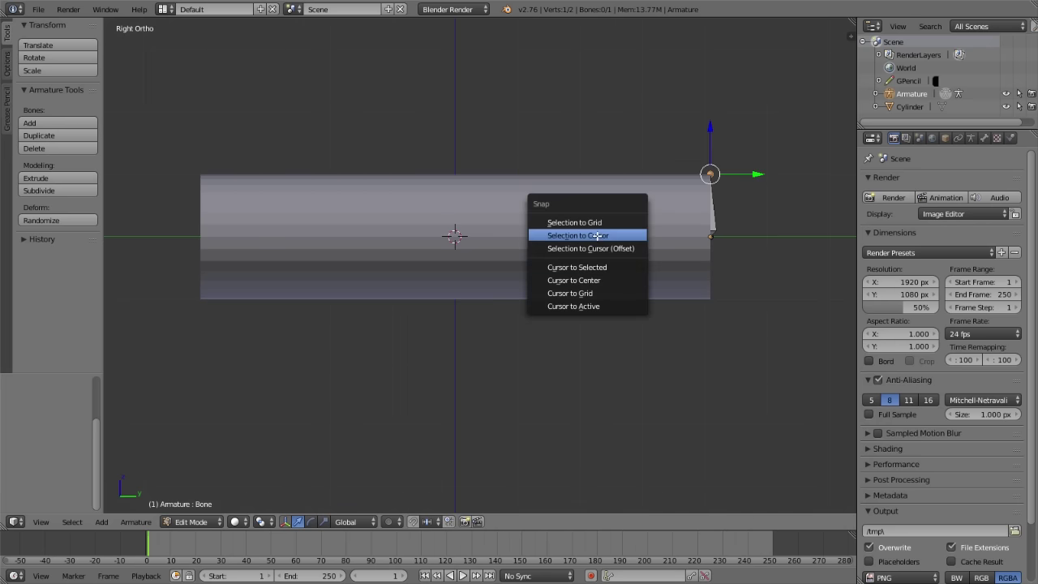
{"action": "left_click", "coordinate": [600, 235]}
{"action": "middle_click_drag", "start_coordinate": [605, 236], "coordinate": [487, 259]}
{"action": "key", "text": "z"}
{"action": "scroll", "coordinate": [352, 268], "scroll_direction": "down", "scroll_amount": 2}
{"action": "scroll", "coordinate": [391, 317], "scroll_direction": "up", "scroll_amount": 4}
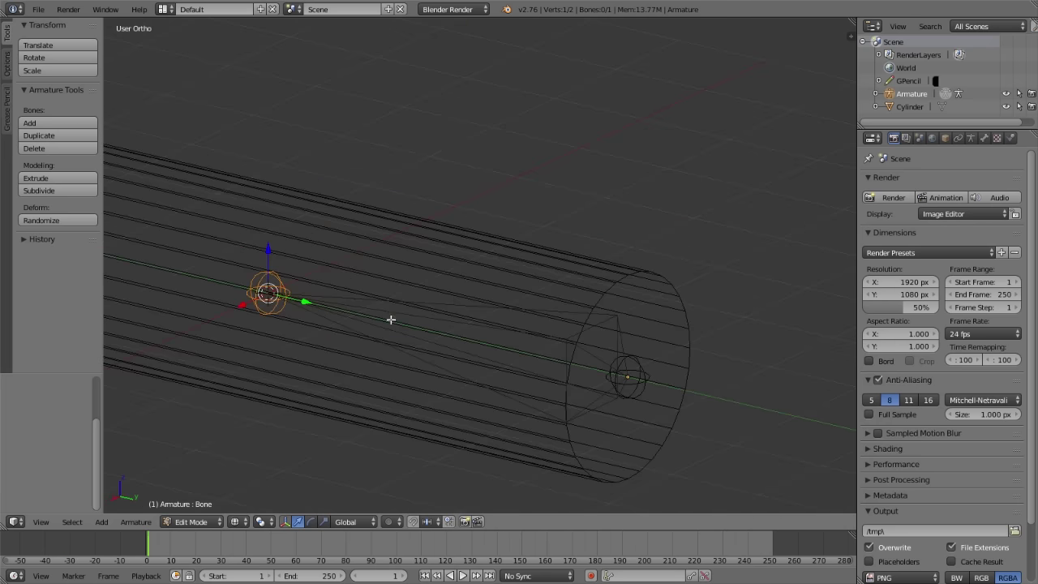
- Extrude a new bone, Bone.001, from the first bone's tip
{"action": "scroll", "coordinate": [446, 359], "scroll_direction": "down", "scroll_amount": 3}
{"action": "middle_click_drag", "start_coordinate": [375, 317], "coordinate": [612, 326], "text": "shift"}
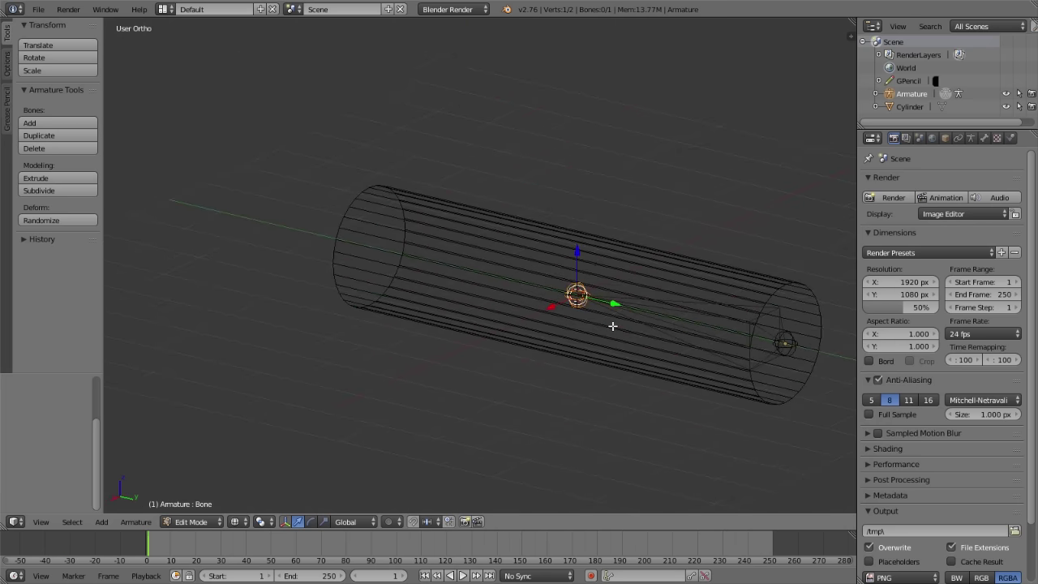
{"action": "key", "text": "KP_3"}
{"action": "scroll", "coordinate": [465, 299], "scroll_direction": "down", "scroll_amount": 3}
{"action": "scroll", "coordinate": [465, 299], "scroll_direction": "up", "scroll_amount": 3}
{"action": "middle_click_drag", "start_coordinate": [602, 266], "coordinate": [577, 286], "text": "shift"}
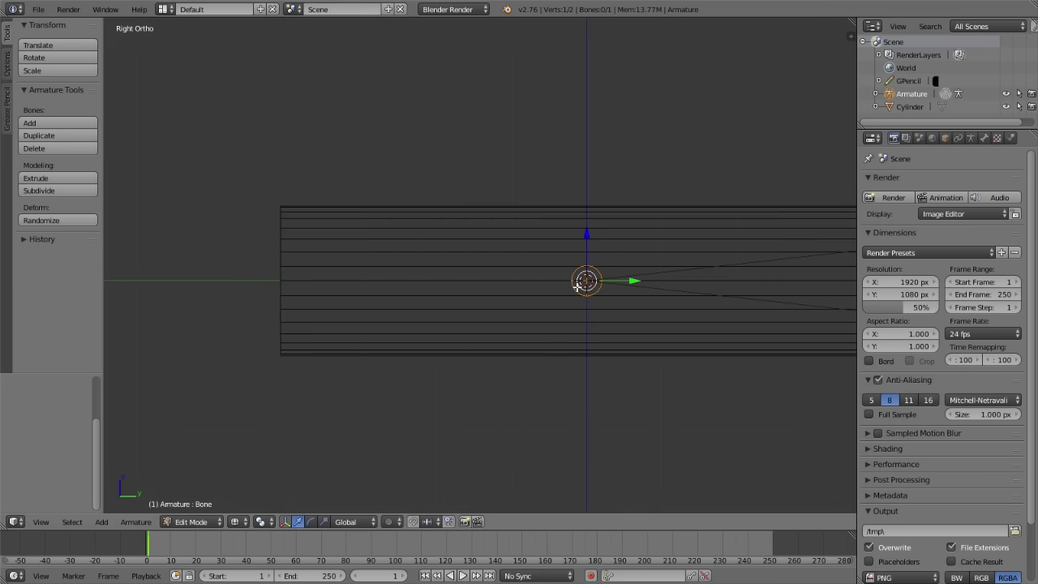
{"action": "key", "text": "e"}
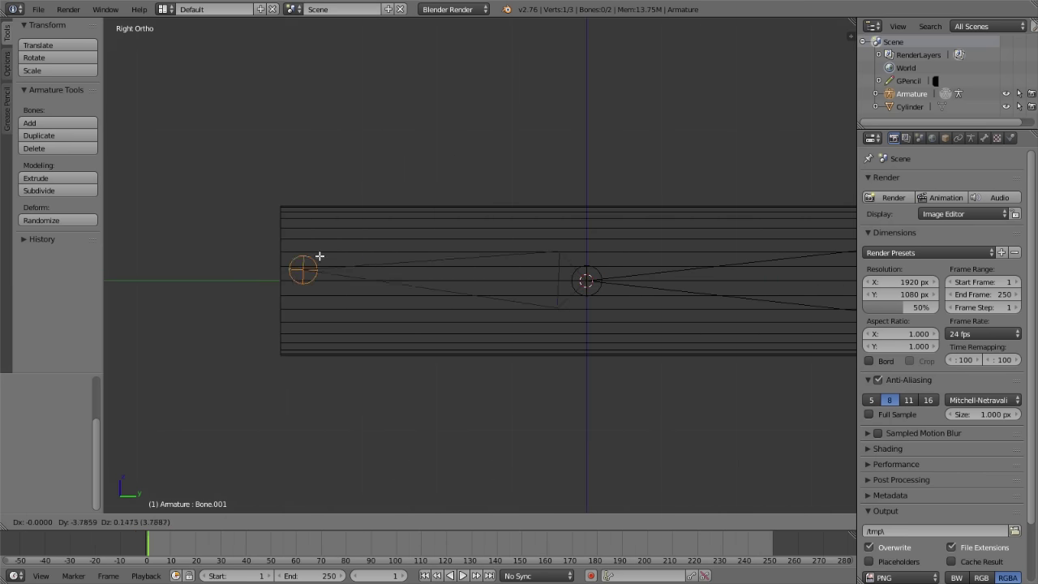
{"action": "left_click", "coordinate": [306, 272]}
{"action": "middle_click_drag", "start_coordinate": [301, 271], "coordinate": [382, 287]}
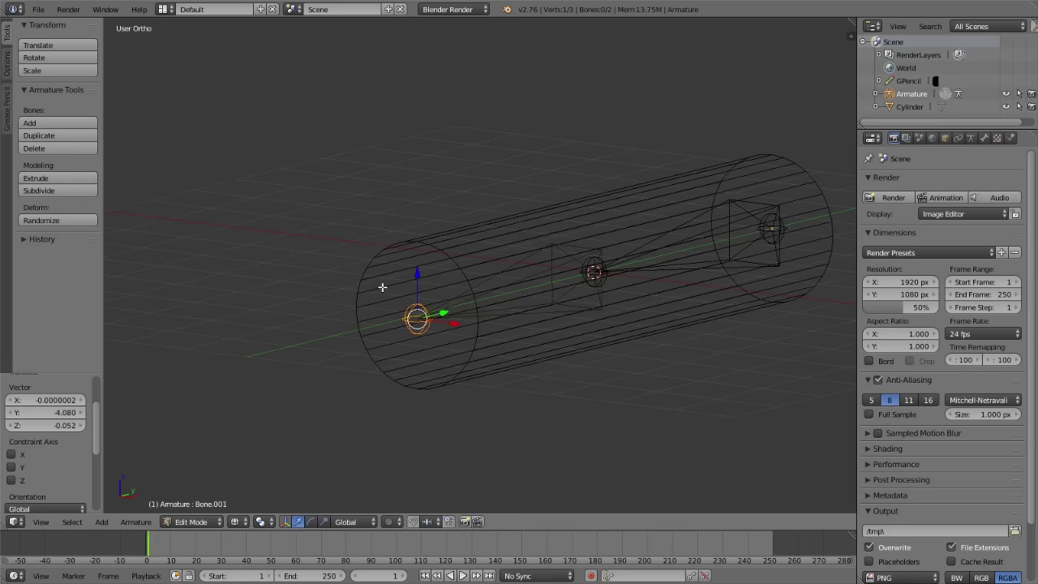
{"action": "scroll", "coordinate": [451, 274], "scroll_direction": "up", "scroll_amount": 1}
- Snap the 3D cursor to the centre of the cylinder's other end loop
{"action": "key", "text": "ctrl+Tab"}
{"action": "key", "text": "ctrl+Tab"}
{"action": "right_click", "coordinate": [446, 262]}
{"action": "key", "text": "Tab"}
{"action": "right_click", "coordinate": [438, 255], "text": "alt"}
{"action": "middle_click_drag", "start_coordinate": [438, 255], "coordinate": [419, 283]}
{"action": "key", "text": "shift+s"}
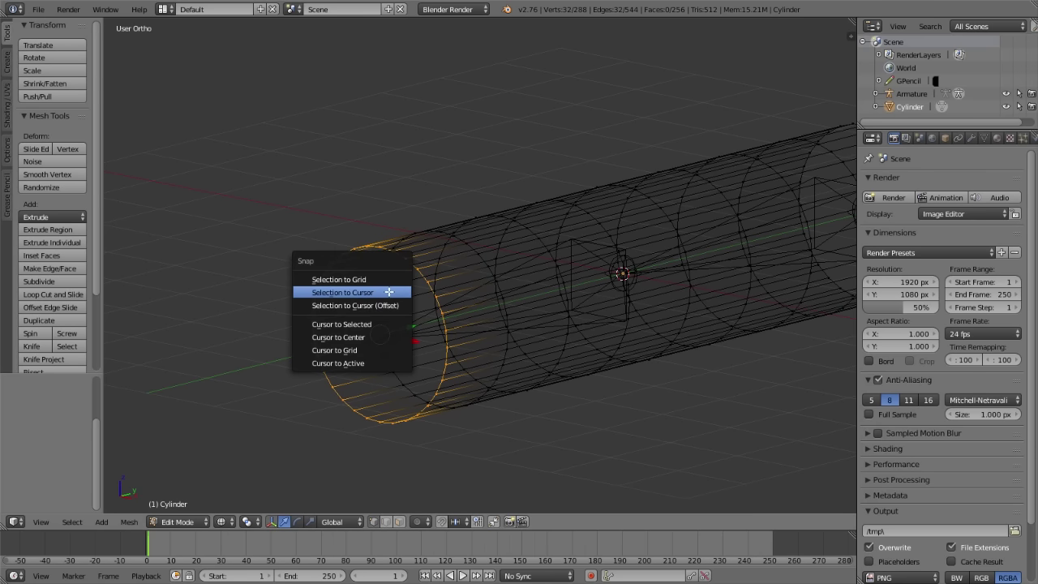
{"action": "left_click", "coordinate": [377, 325]}
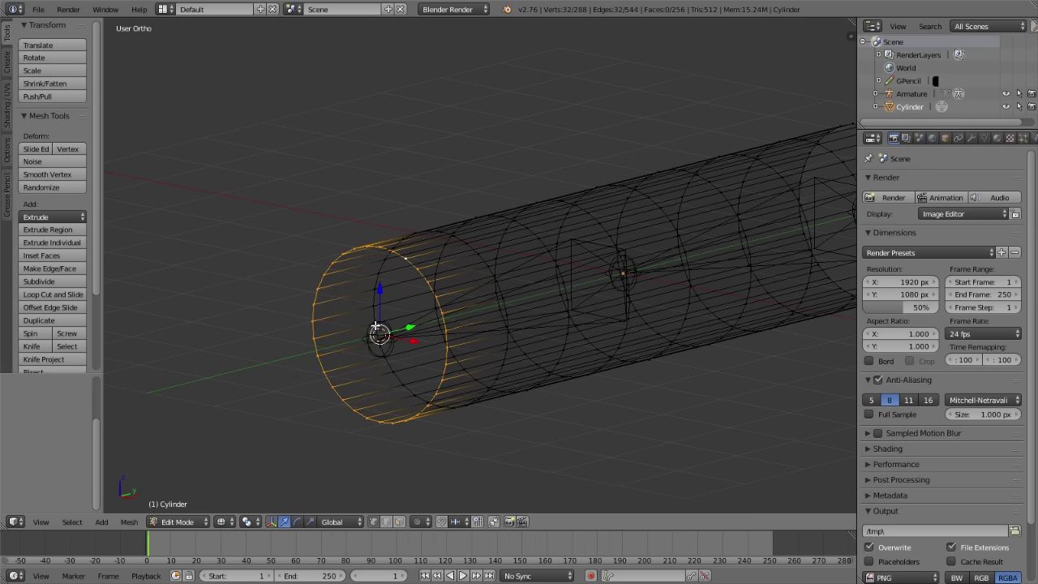
{"action": "key", "text": "Tab"}
- Snap Bone.001's end joint to the 3D cursor at the cylinder's end
{"action": "right_click", "coordinate": [378, 340]}
{"action": "key", "text": "Tab"}
{"action": "key", "text": "shift+s"}
{"action": "left_click", "coordinate": [377, 346]}
{"action": "right_click", "coordinate": [377, 340]}
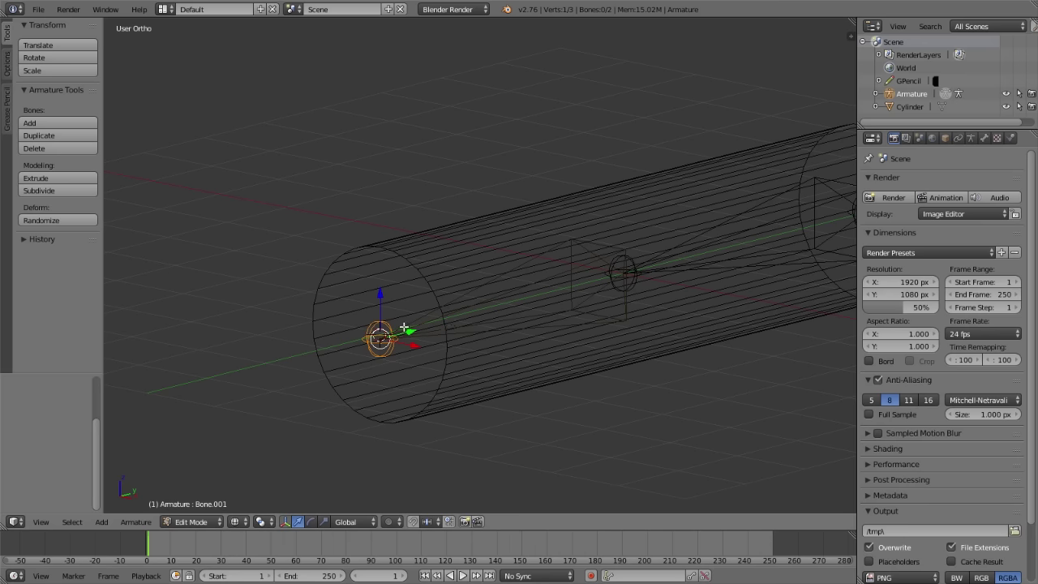
{"action": "key", "text": "shift+s"}
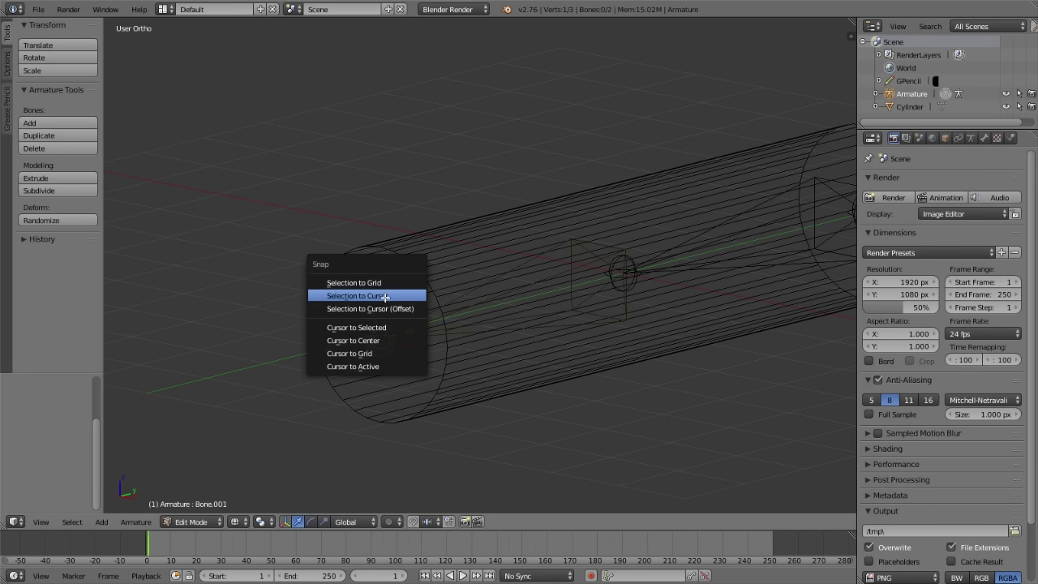
{"action": "left_click", "coordinate": [390, 296]}
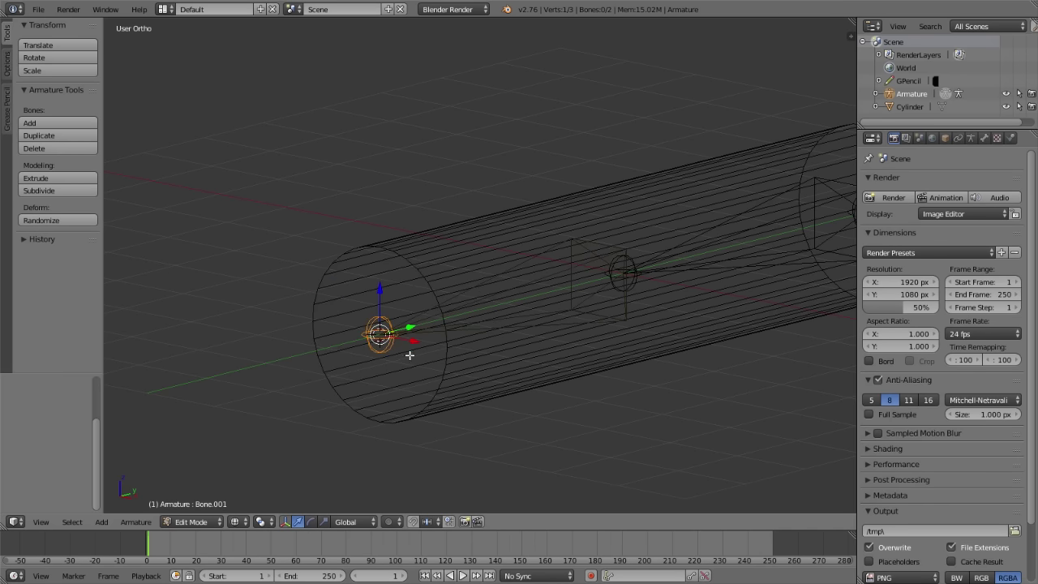
{"action": "scroll", "coordinate": [464, 365], "scroll_direction": "down", "scroll_amount": 3}
{"action": "key", "text": "KP_3"}
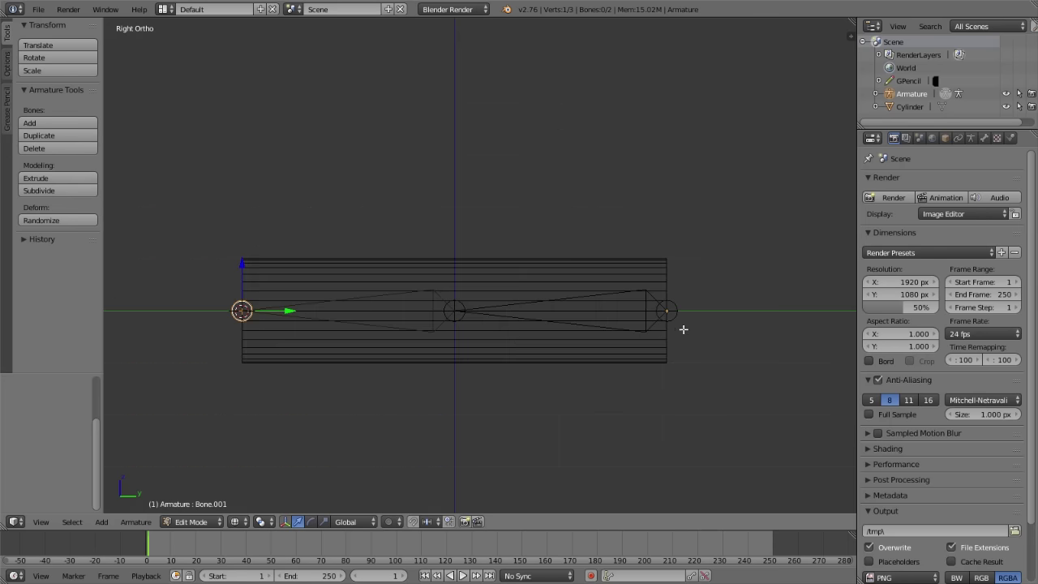
- In Pose Mode, test-rotate the right bone then Bone.001, cancelling each to keep them straight
{"action": "key", "text": "ctrl+Tab"}
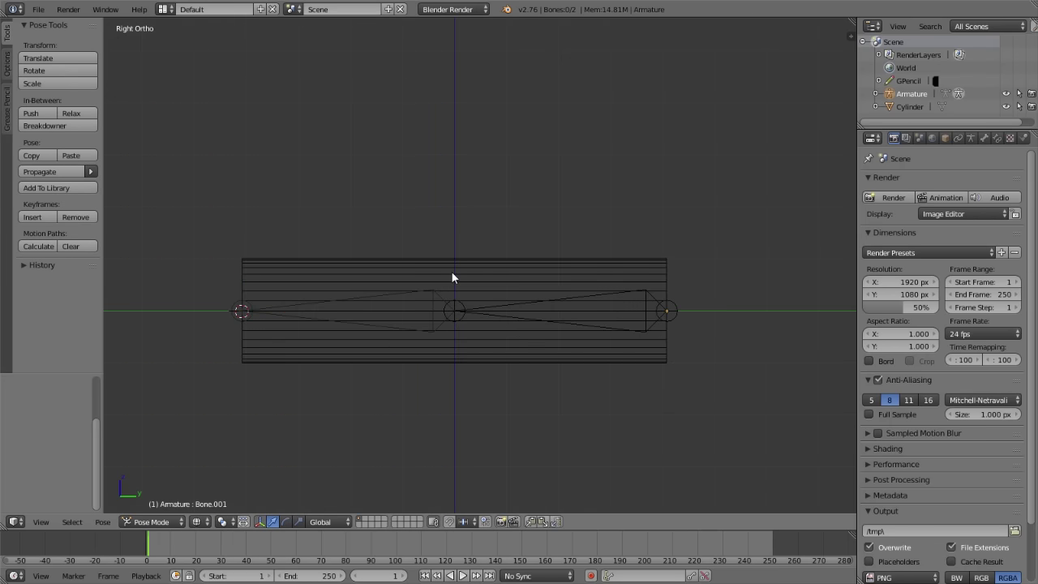
{"action": "right_click", "coordinate": [514, 304]}
{"action": "right_click", "coordinate": [659, 312]}
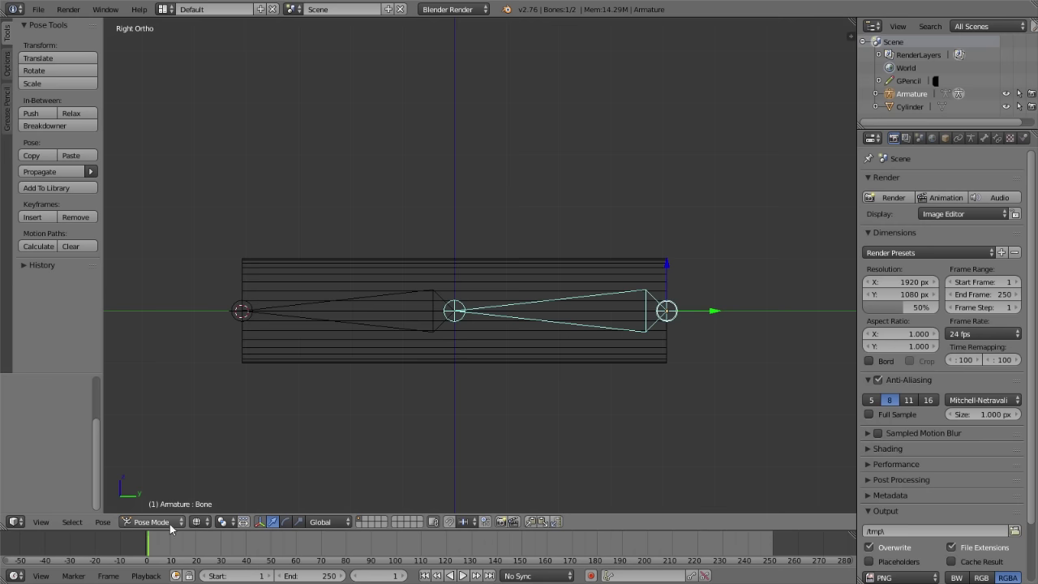
{"action": "key", "text": "r"}
{"action": "key", "text": "Escape"}
{"action": "right_click", "coordinate": [397, 303]}
{"action": "right_click", "coordinate": [426, 297]}
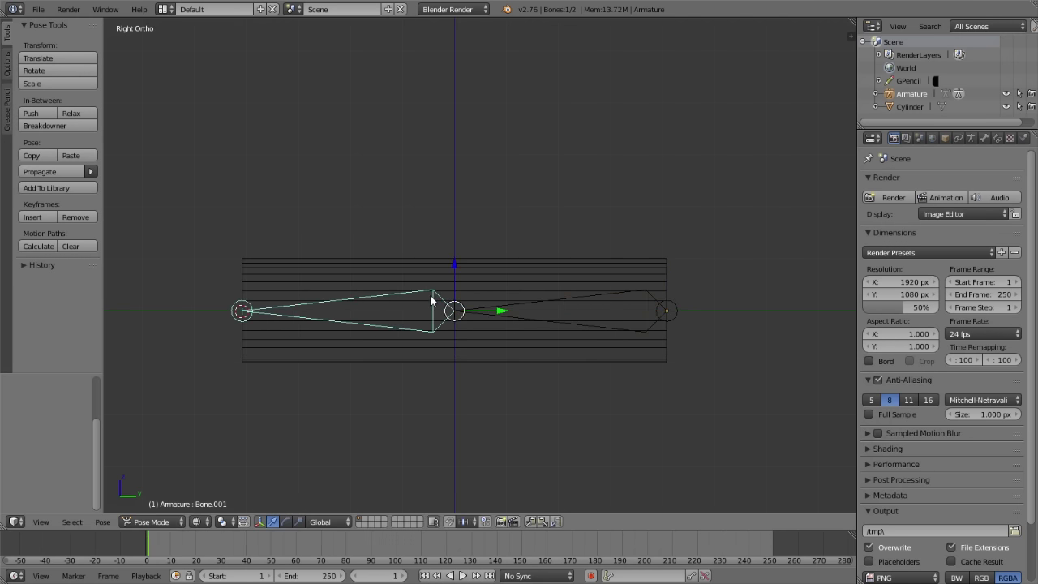
{"action": "key", "text": "r"}
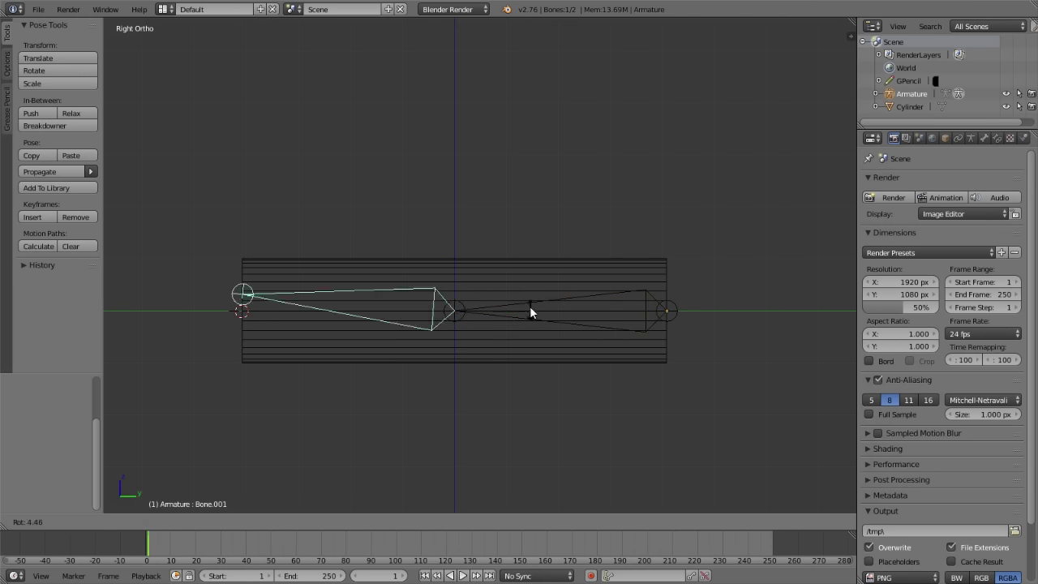
{"action": "key", "text": "Escape"}
- Bend the right bone again to show the chain flexing, then reselect the cylinder
{"action": "right_click", "coordinate": [676, 313]}
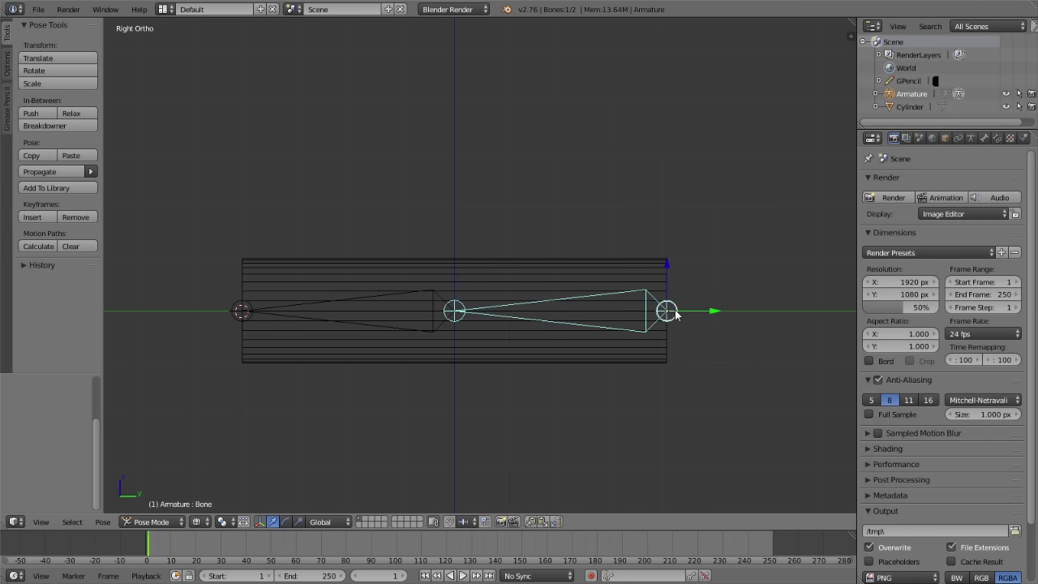
{"action": "key", "text": "r"}
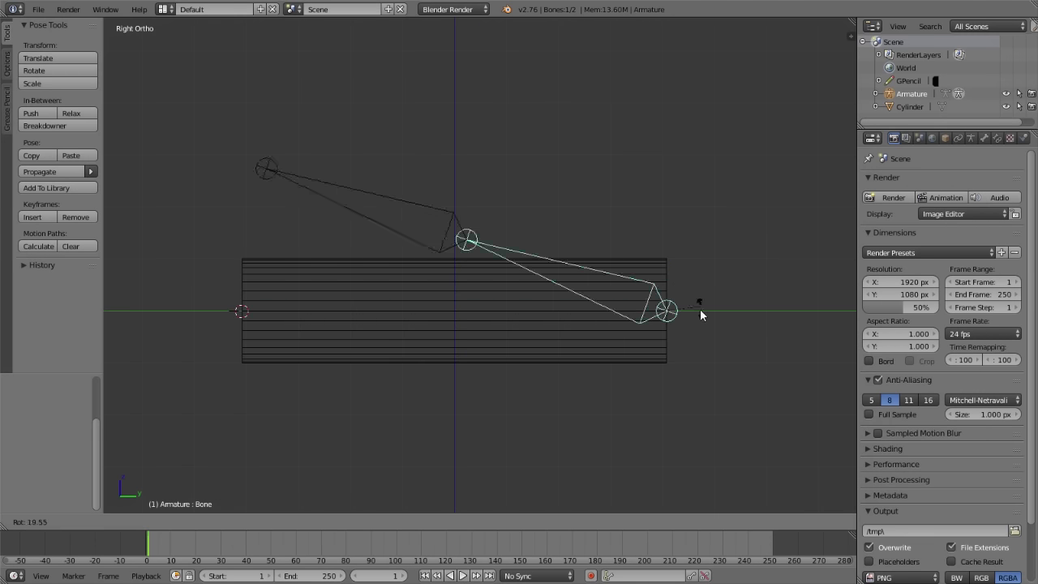
{"action": "key", "text": "Escape"}
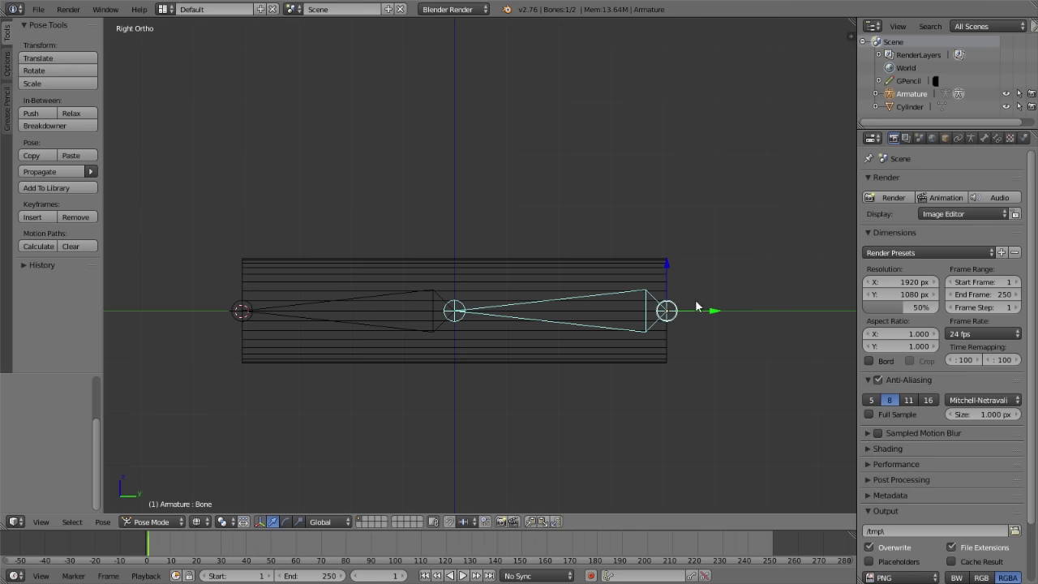
{"action": "key", "text": "r"}
{"action": "right_click", "coordinate": [602, 268]}
{"action": "right_click", "coordinate": [672, 308]}
{"action": "scroll", "coordinate": [660, 325], "scroll_direction": "up", "scroll_amount": 1}
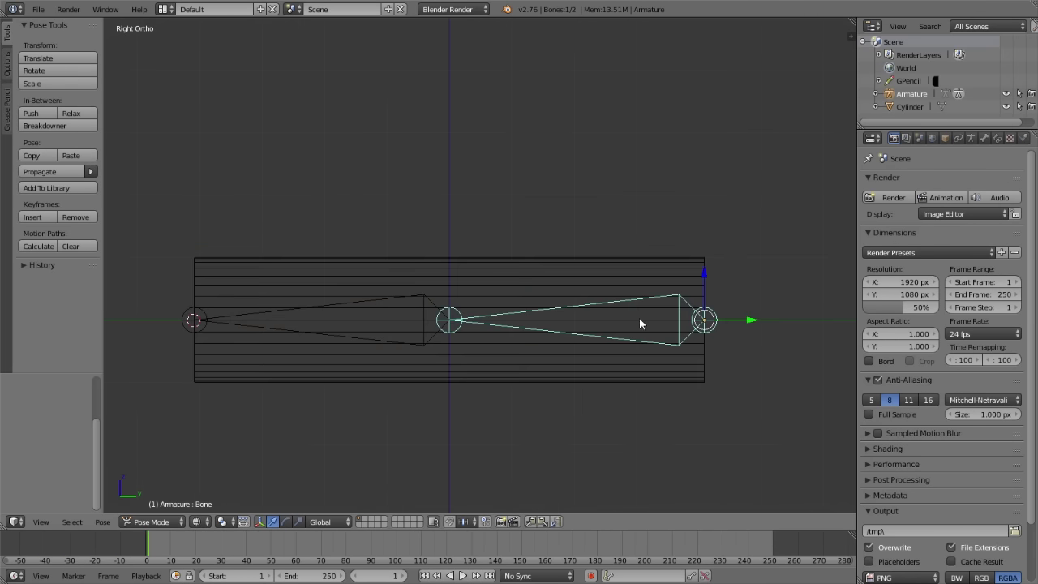
{"action": "right_click", "coordinate": [621, 258]}
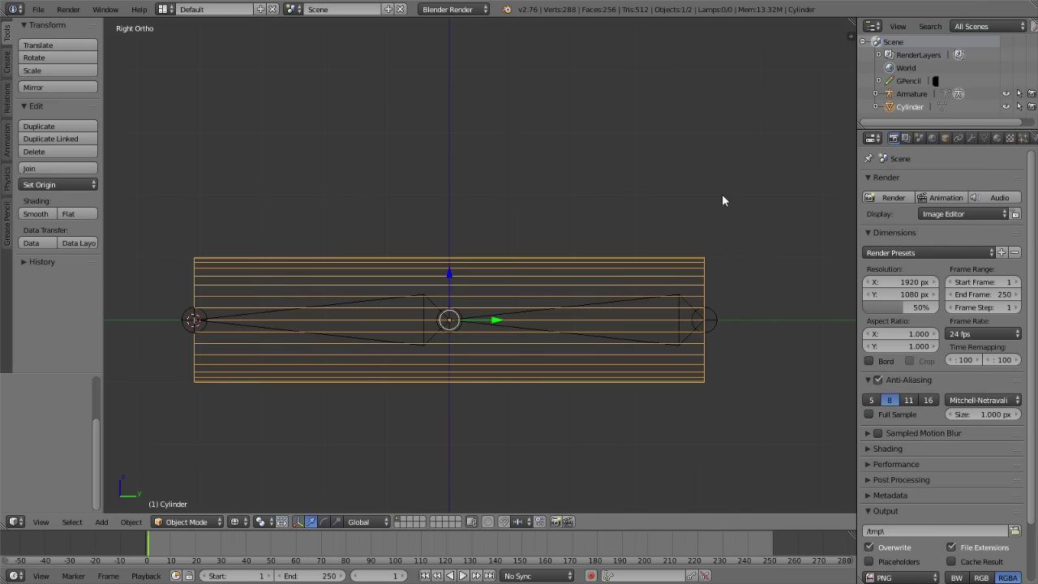
- Add an Armature modifier to the cylinder with its Object set to Armature
{"action": "left_click", "coordinate": [971, 138]}
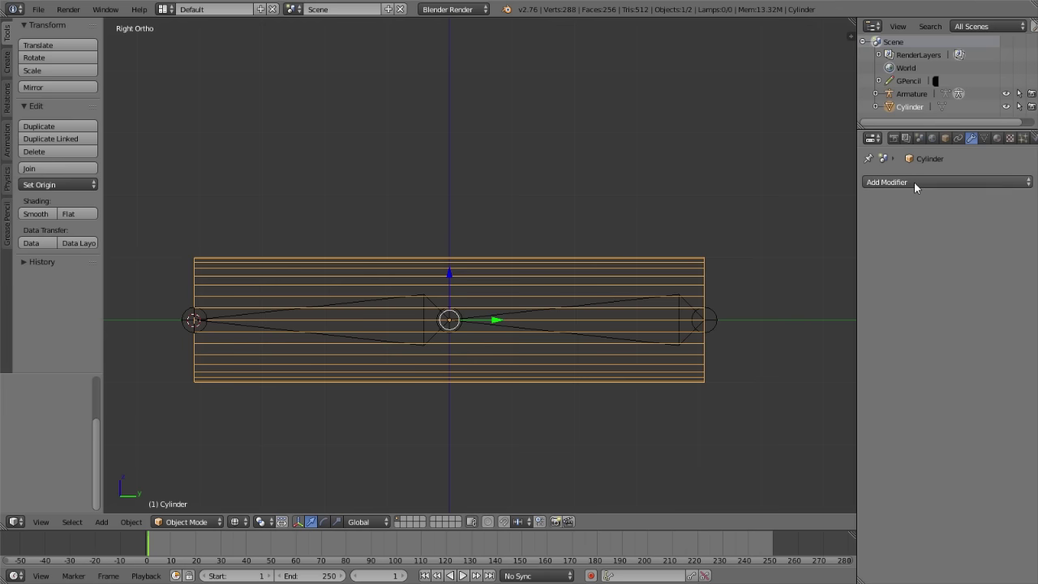
{"action": "left_click", "coordinate": [915, 182]}
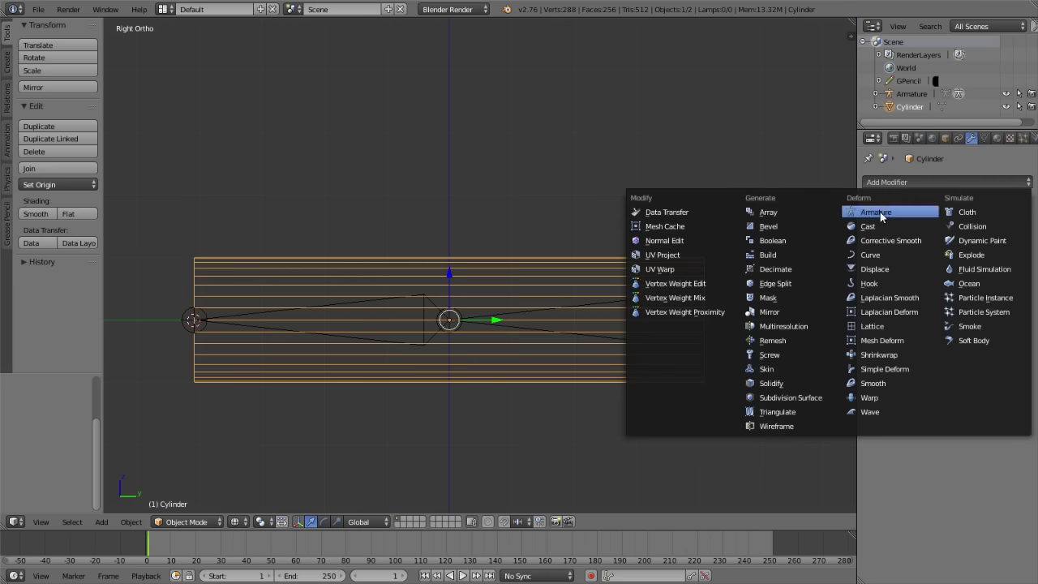
{"action": "left_click", "coordinate": [883, 215]}
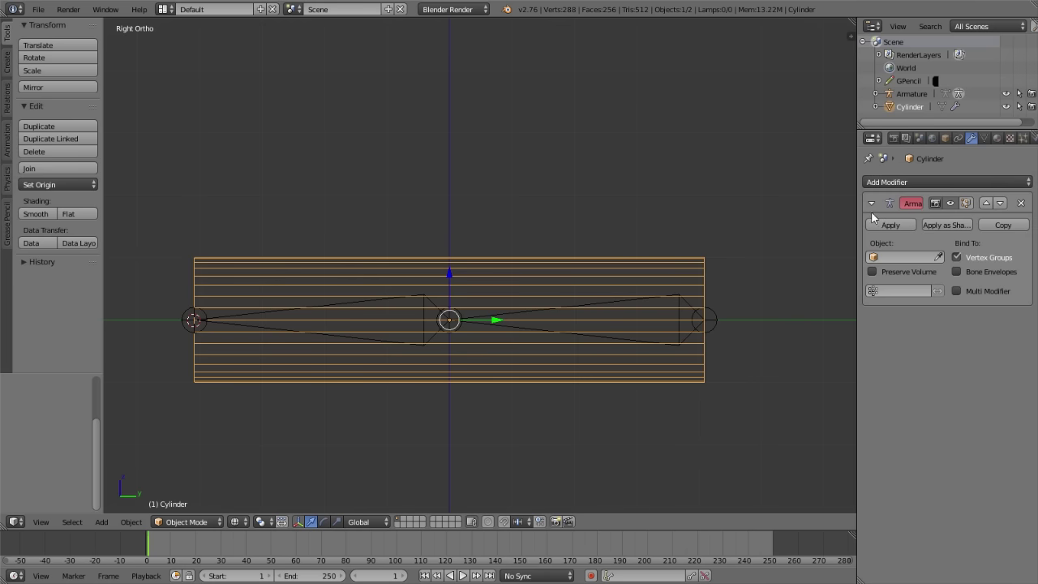
{"action": "left_click_drag", "start_coordinate": [857, 214], "coordinate": [821, 231]}
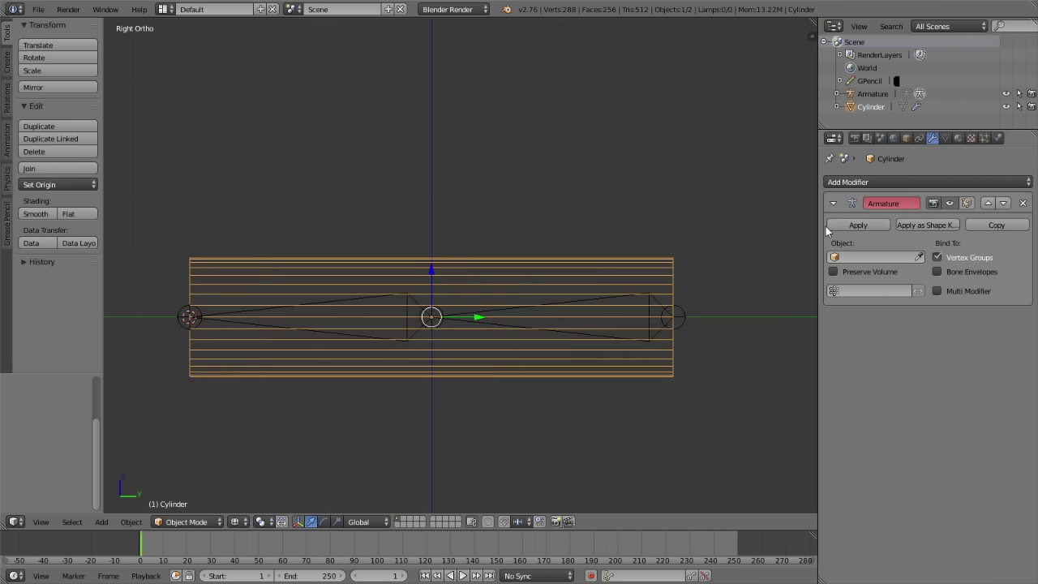
{"action": "left_click", "coordinate": [860, 260]}
{"action": "left_click", "coordinate": [828, 282]}
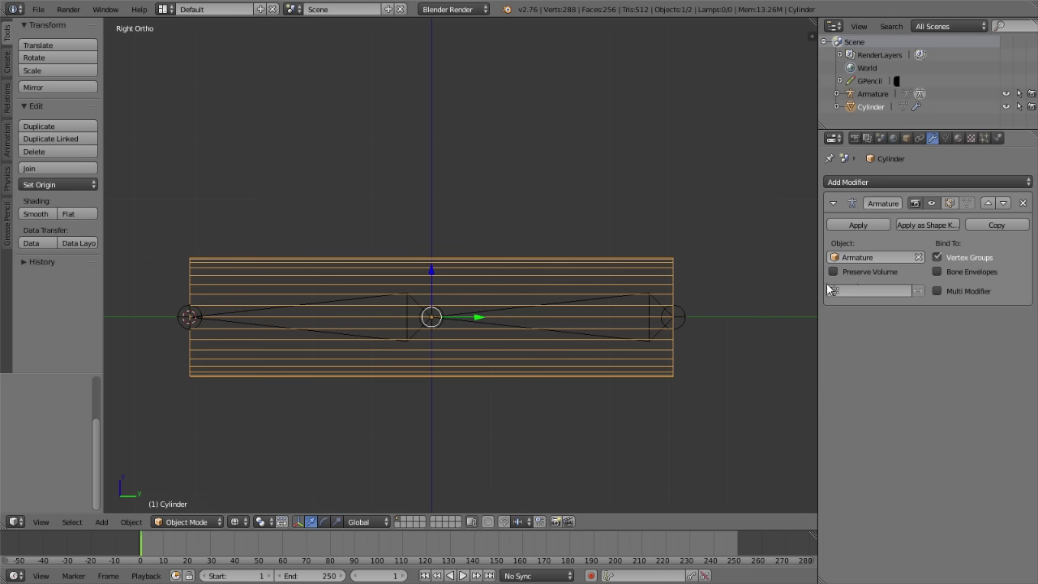
- Test-move the right bone in Pose Mode, cancel it, and reselect the cylinder
{"action": "right_click", "coordinate": [680, 308]}
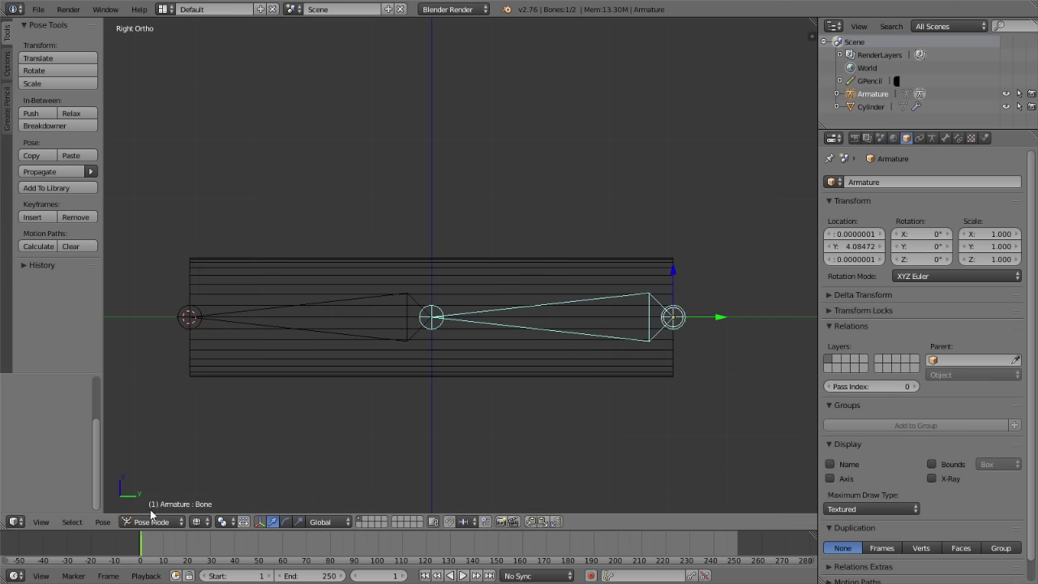
{"action": "left_click_drag", "start_coordinate": [180, 451], "coordinate": [154, 484]}
{"action": "right_click_drag", "start_coordinate": [175, 451], "coordinate": [198, 484]}
{"action": "right_click", "coordinate": [413, 299]}
{"action": "right_click", "coordinate": [688, 297]}
{"action": "right_click", "coordinate": [423, 304]}
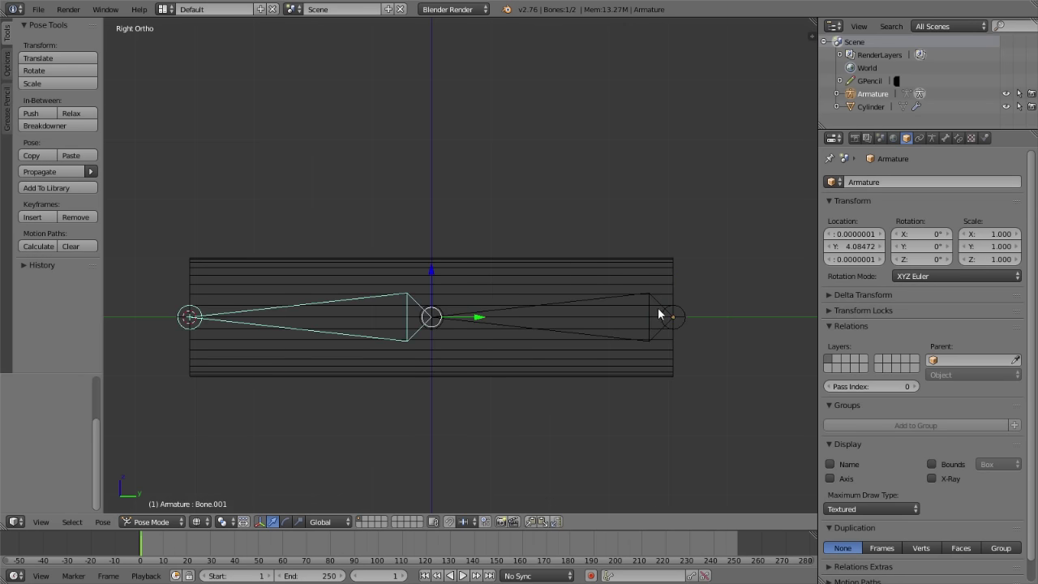
{"action": "right_click", "coordinate": [666, 279]}
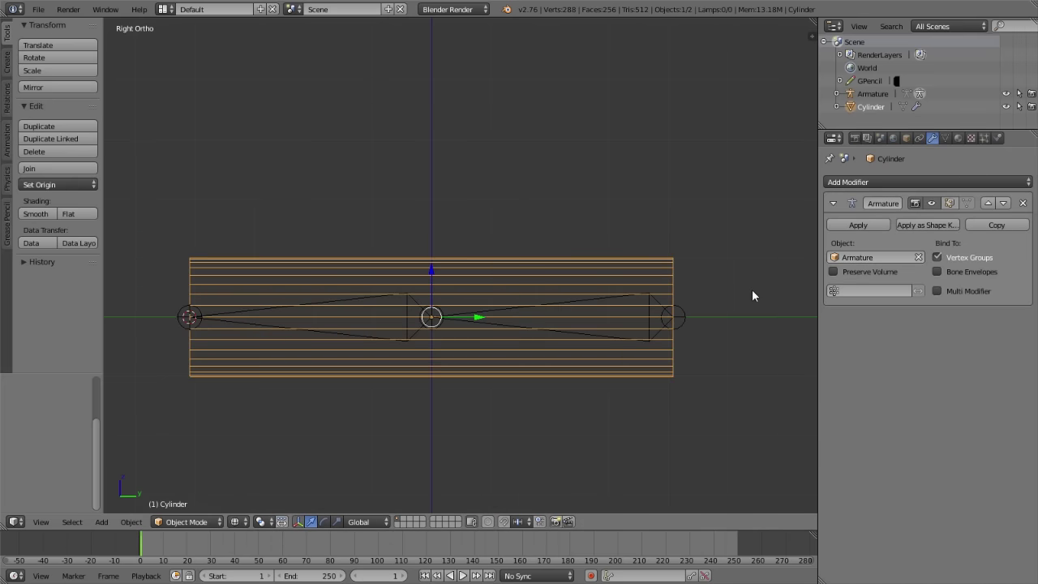
{"action": "right_click", "coordinate": [688, 318]}
{"action": "key", "text": "g"}
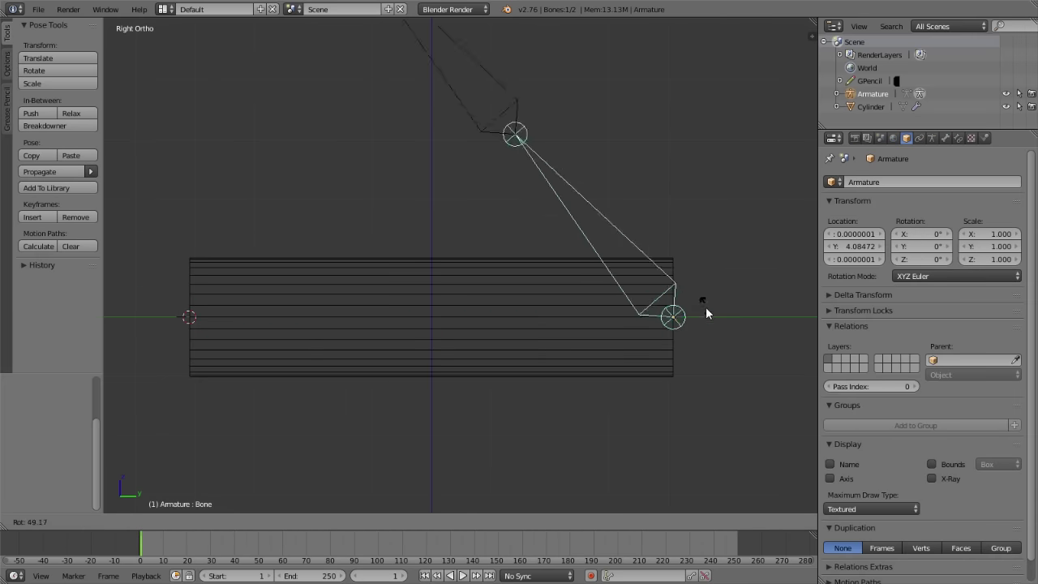
{"action": "key", "text": "Escape"}
{"action": "right_click", "coordinate": [662, 262]}
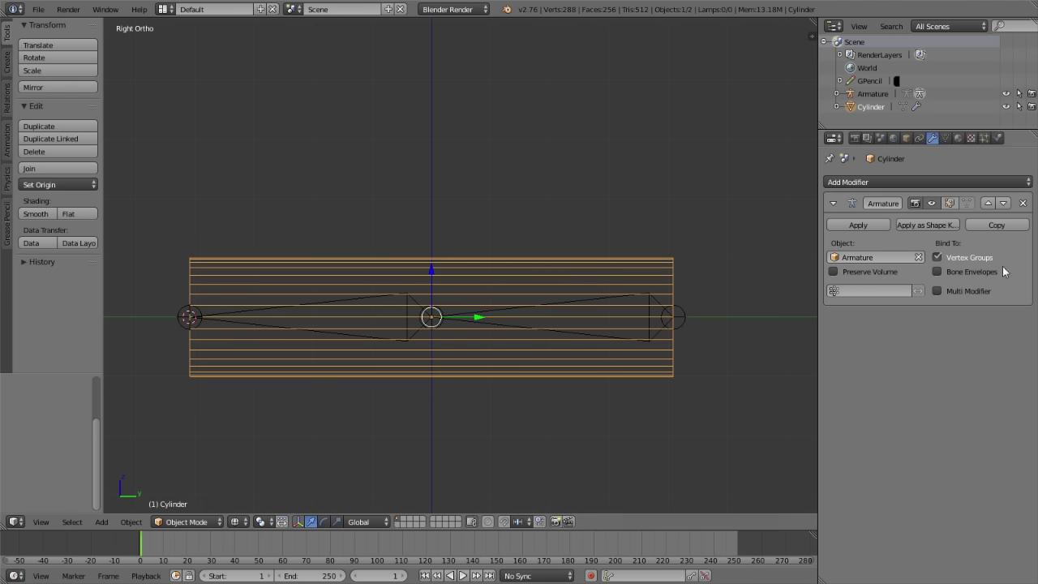
- Enable Bone Envelopes binding and test-rotate the right bone and Bone.001
{"action": "left_click", "coordinate": [977, 272]}
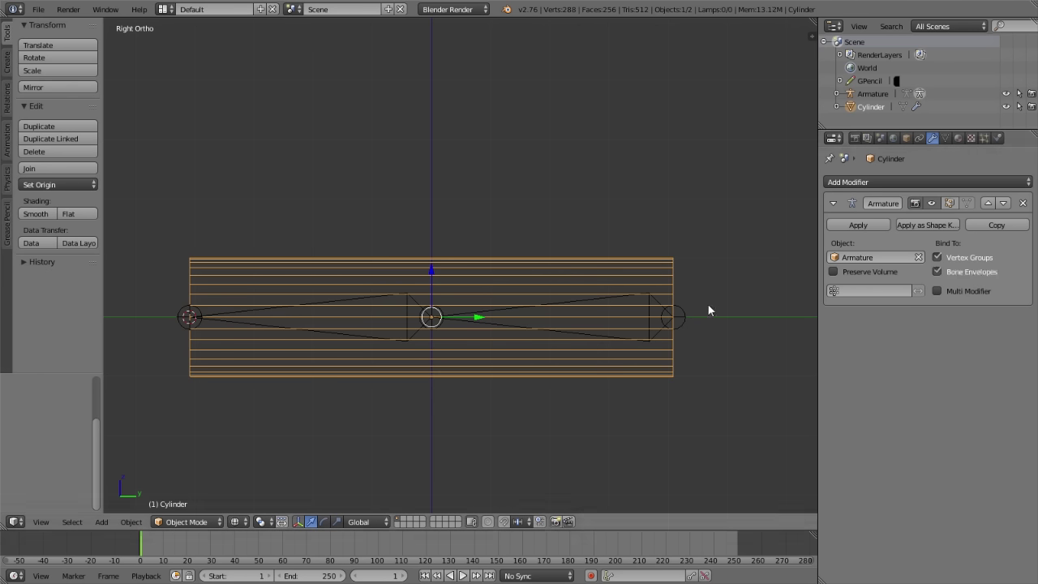
{"action": "right_click", "coordinate": [683, 311]}
{"action": "key", "text": "r"}
{"action": "right_click", "coordinate": [710, 296]}
{"action": "right_click", "coordinate": [396, 302]}
{"action": "key", "text": "r"}
{"action": "right_click", "coordinate": [631, 309]}
- Test-rotate the right bone again, then switch Bone Envelopes binding back off
{"action": "right_click", "coordinate": [662, 289]}
{"action": "right_click", "coordinate": [683, 319]}
{"action": "key", "text": "r"}
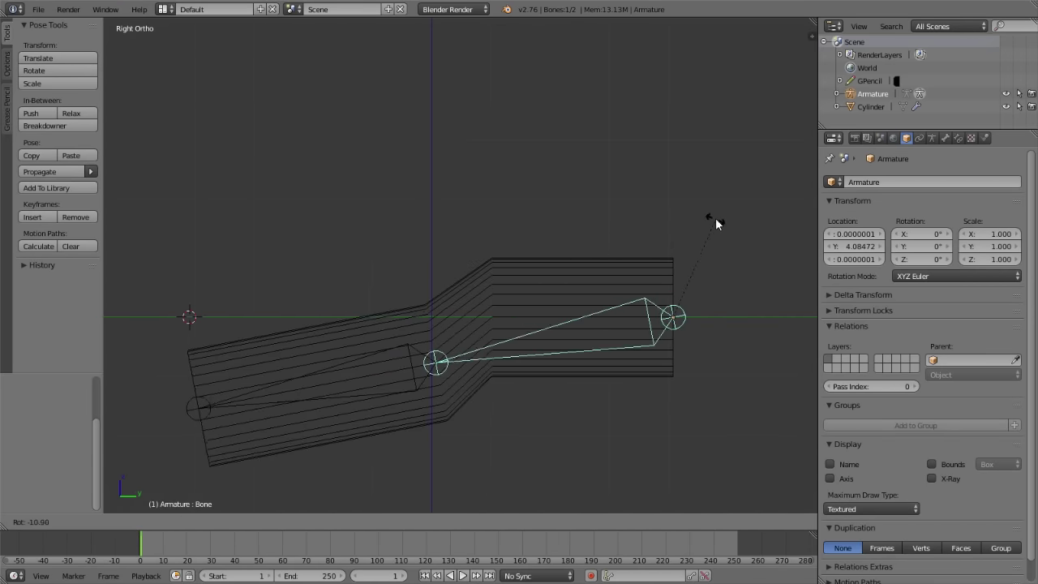
{"action": "right_click", "coordinate": [716, 219]}
{"action": "right_click", "coordinate": [658, 265]}
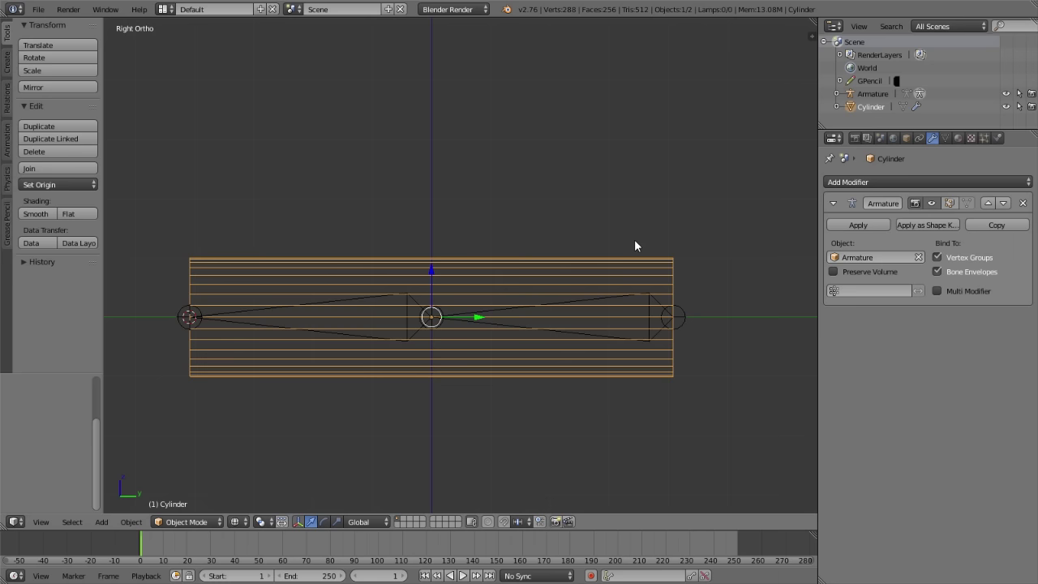
{"action": "left_click", "coordinate": [937, 271]}
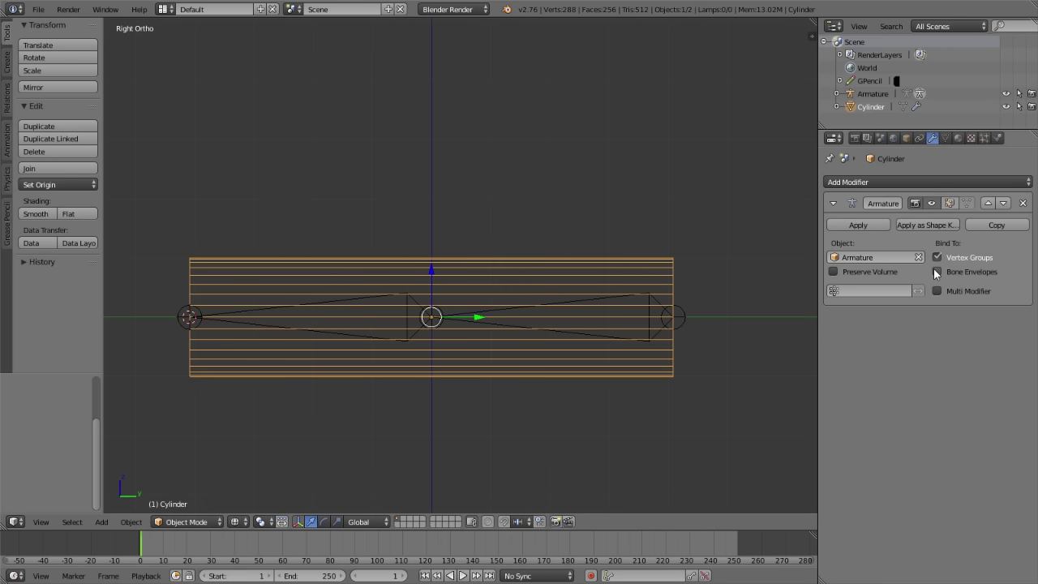
- Add two vertex groups to the cylinder, renamed Bone and Bone.001
{"action": "left_click", "coordinate": [945, 138]}
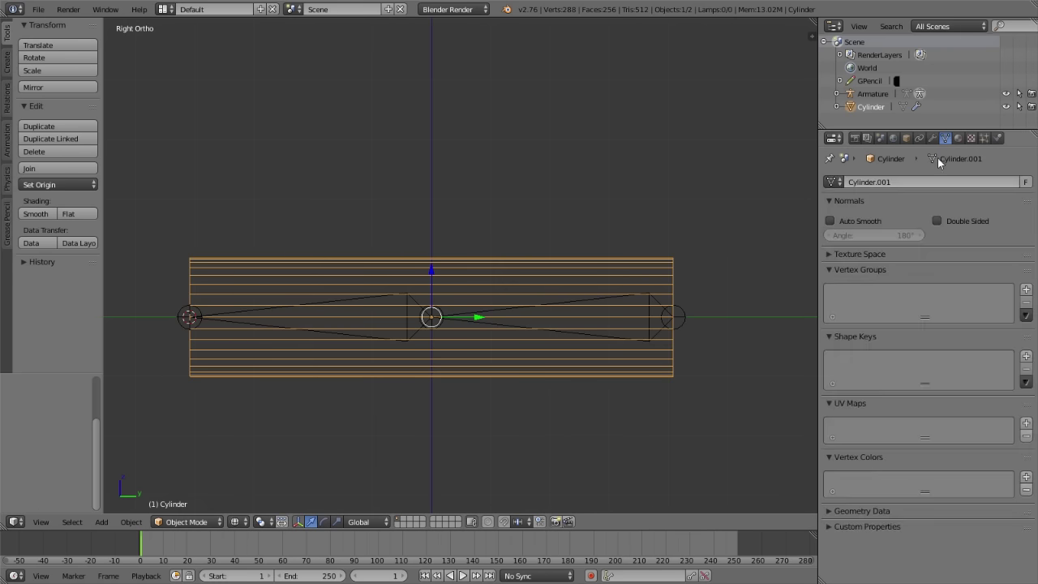
{"action": "left_click", "coordinate": [1026, 289]}
{"action": "left_click", "coordinate": [1026, 288]}
{"action": "left_click", "coordinate": [853, 296]}
{"action": "double_click", "coordinate": [855, 296]}
{"action": "type", "text": "B"}
{"action": "double_click", "coordinate": [879, 307]}
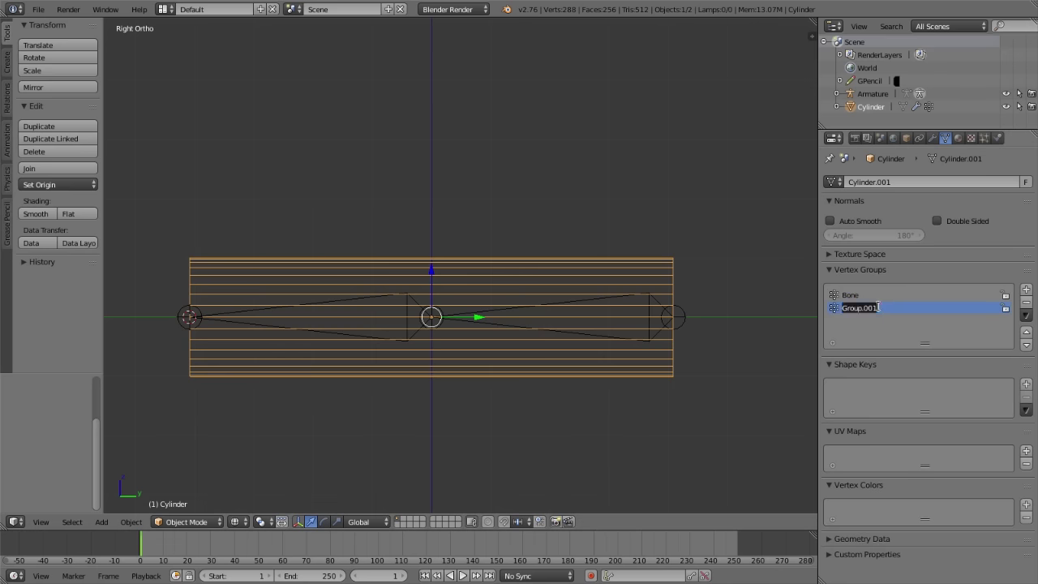
{"action": "type", "text": "Bone"}
{"action": "right_click", "coordinate": [691, 323]}
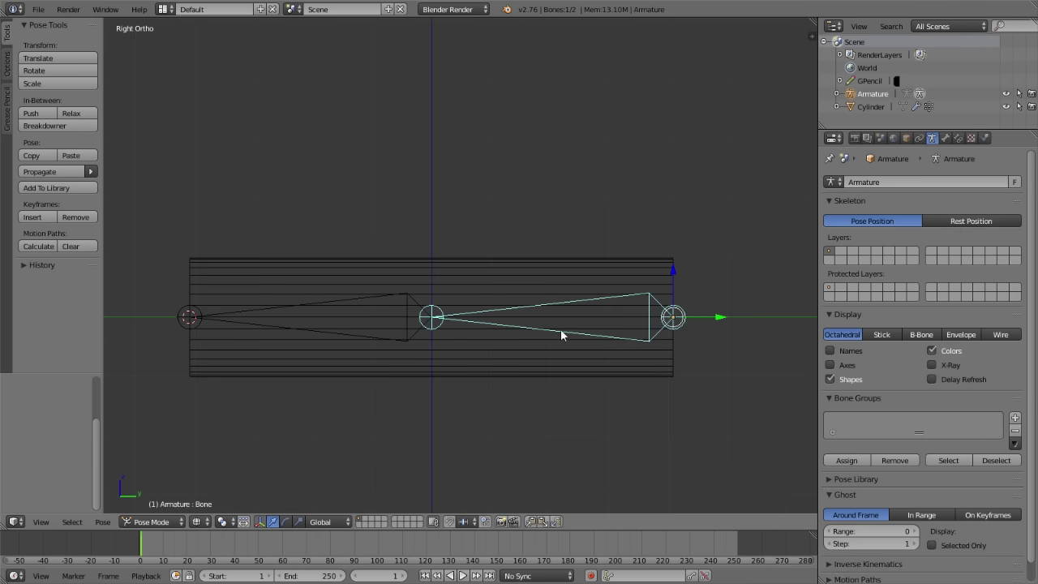
- In Edit Mode, box-select the cylinder's right half and assign it to the Bone group
{"action": "mouse_move", "coordinate": [435, 195]}
{"action": "left_mouse_down"}
{"action": "mouse_move", "coordinate": [433, 247]}
{"action": "mouse_move", "coordinate": [651, 463]}
{"action": "mouse_move", "coordinate": [688, 240]}
{"action": "left_mouse_up"}
{"action": "mouse_move", "coordinate": [688, 241]}
{"action": "right_mouse_down"}
{"action": "mouse_move", "coordinate": [676, 417]}
{"action": "mouse_move", "coordinate": [479, 438]}
{"action": "mouse_move", "coordinate": [419, 311]}
{"action": "mouse_move", "coordinate": [433, 360]}
{"action": "mouse_move", "coordinate": [430, 430]}
{"action": "right_mouse_up"}
{"action": "key", "text": "ctrl+Tab"}
{"action": "right_click", "coordinate": [551, 264]}
{"action": "key", "text": "Tab"}
{"action": "key", "text": "a"}
{"action": "key", "text": "a"}
{"action": "key", "text": "a"}
{"action": "key", "text": "b"}
{"action": "left_click_drag", "start_coordinate": [426, 241], "coordinate": [728, 395]}
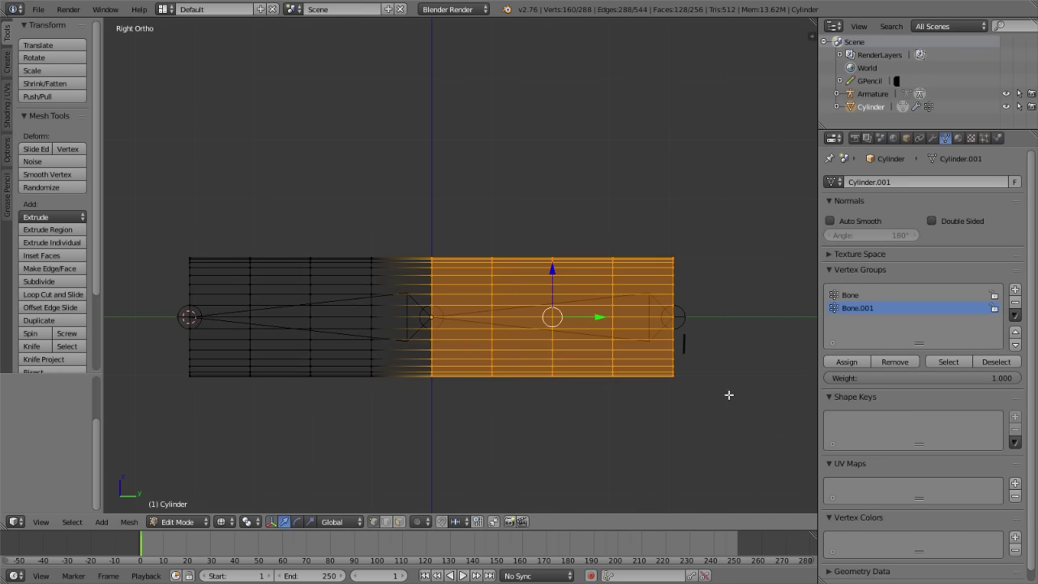
{"action": "left_click", "coordinate": [853, 362]}
{"action": "left_click", "coordinate": [855, 295]}
- Box-select the left half, assign it to Bone.001, and return to Object Mode
{"action": "key", "text": "a"}
{"action": "key", "text": "b"}
{"action": "left_click_drag", "start_coordinate": [134, 217], "coordinate": [433, 413]}
{"action": "left_click", "coordinate": [857, 309]}
{"action": "left_click", "coordinate": [846, 361]}
{"action": "key", "text": "Tab"}
- In Pose Mode, test-rotate the right bone and Bone.001 to check each half bends
{"action": "right_click", "coordinate": [675, 324]}
{"action": "key", "text": "ctrl+Tab"}
{"action": "key", "text": "r"}
{"action": "right_click", "coordinate": [711, 276]}
{"action": "right_click", "coordinate": [398, 298]}
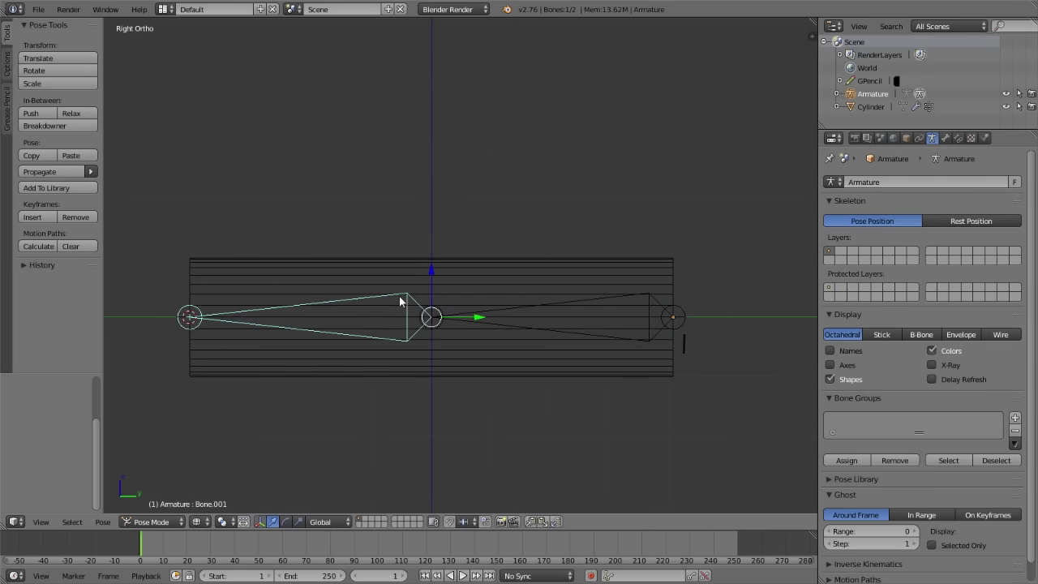
{"action": "key", "text": "r"}
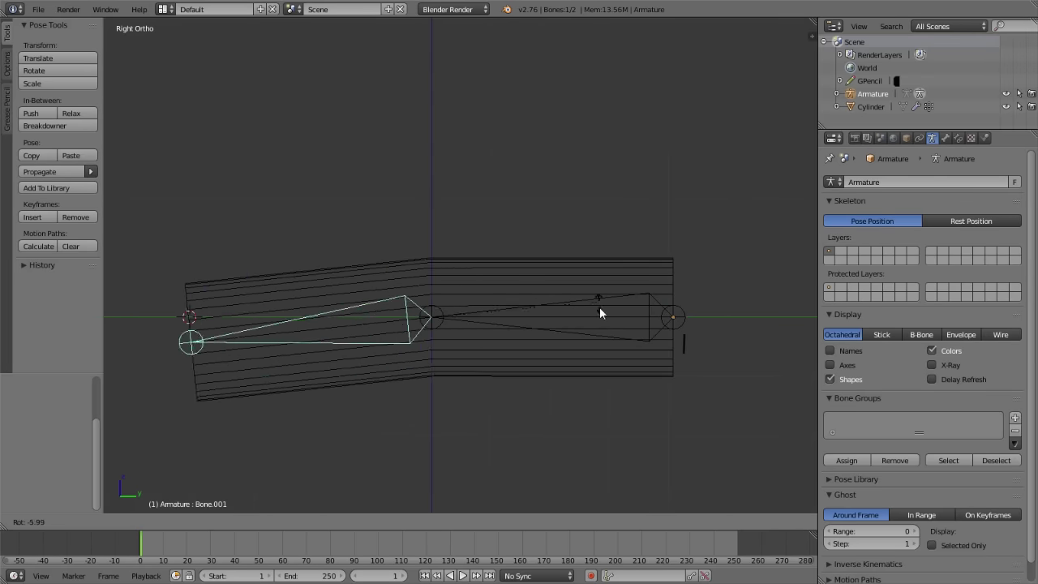
{"action": "right_click", "coordinate": [592, 332]}
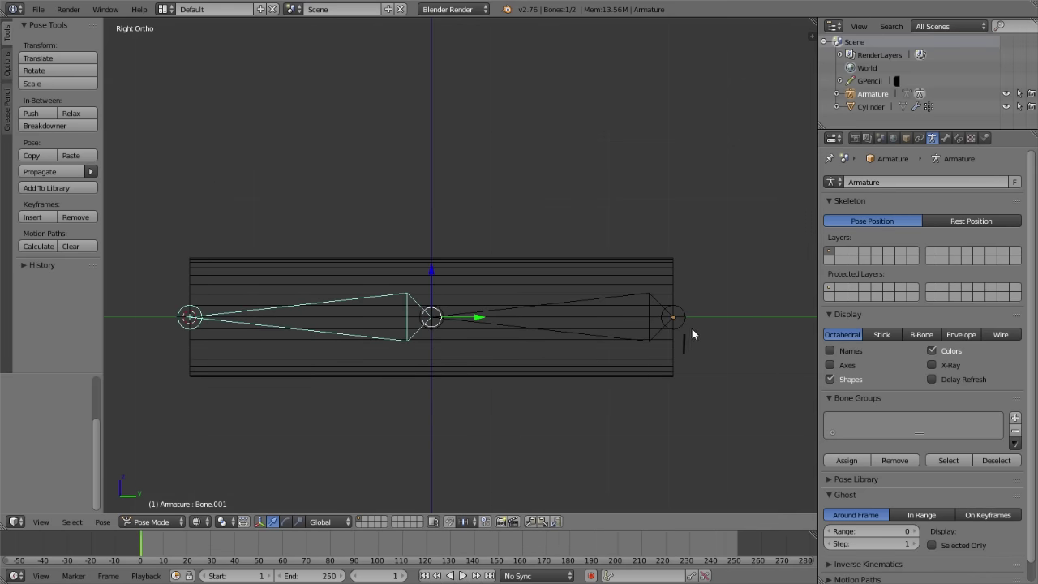
{"action": "right_click", "coordinate": [695, 352]}
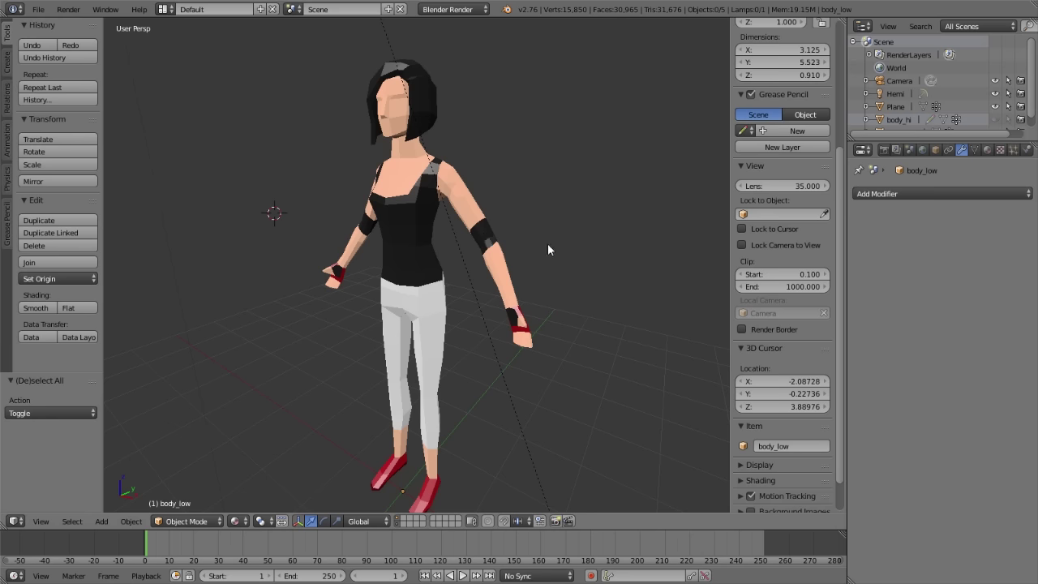
- View the character from the front and right side, then enter Edit Mode on body_low
{"action": "mouse_move", "coordinate": [490, 244]}
{"action": "middle_mouse_down"}
{"action": "mouse_move", "coordinate": [365, 267]}
{"action": "mouse_move", "coordinate": [532, 271]}
{"action": "mouse_move", "coordinate": [271, 258]}
{"action": "mouse_move", "coordinate": [286, 258]}
{"action": "middle_mouse_up"}
{"action": "scroll", "coordinate": [362, 269], "scroll_direction": "up", "scroll_amount": 2}
{"action": "scroll", "coordinate": [361, 269], "scroll_direction": "up", "scroll_amount": 2}
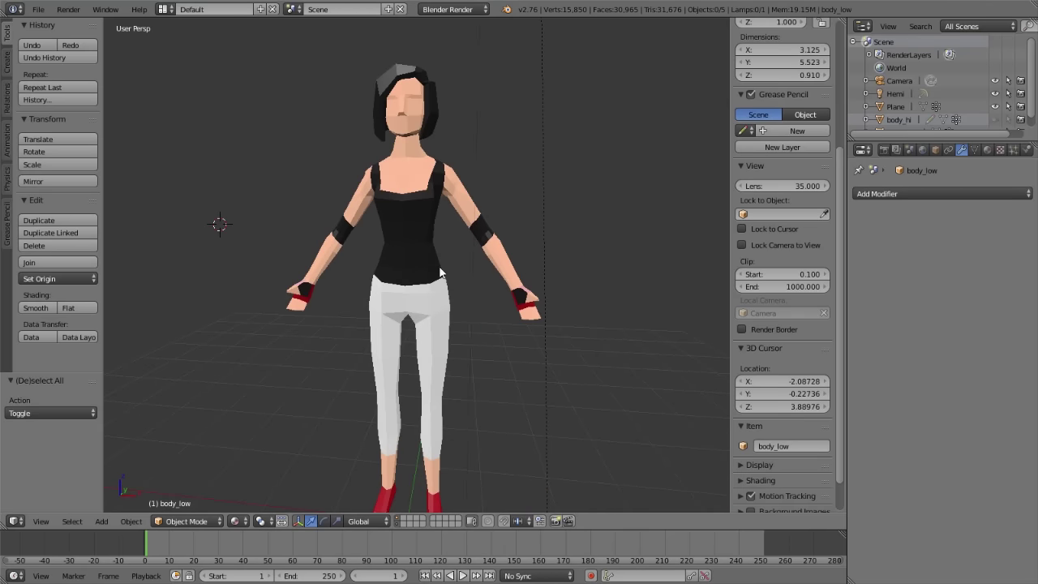
{"action": "key", "text": "KP_1"}
{"action": "key", "text": "KP_3"}
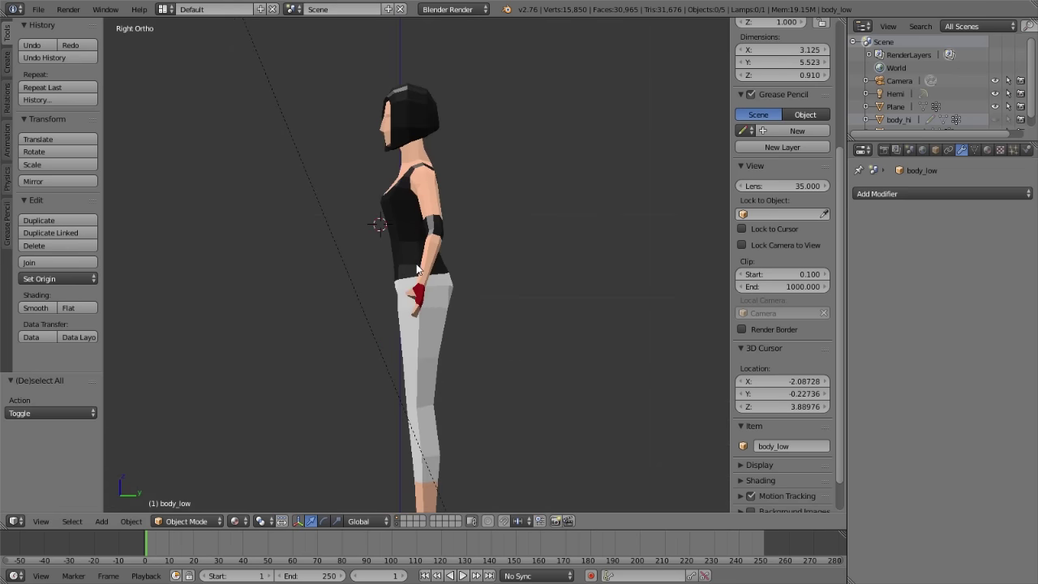
{"action": "key", "text": "Tab"}
{"action": "scroll", "coordinate": [418, 269], "scroll_direction": "up", "scroll_amount": 2}
{"action": "scroll", "coordinate": [417, 269], "scroll_direction": "down", "scroll_amount": 2}
{"action": "mouse_move", "coordinate": [418, 269]}
{"action": "middle_mouse_down"}
{"action": "mouse_move", "coordinate": [506, 292]}
{"action": "mouse_move", "coordinate": [432, 310]}
{"action": "middle_mouse_up"}
- Select the edge loop around the character's waist
{"action": "right_click", "coordinate": [432, 311], "text": "alt"}
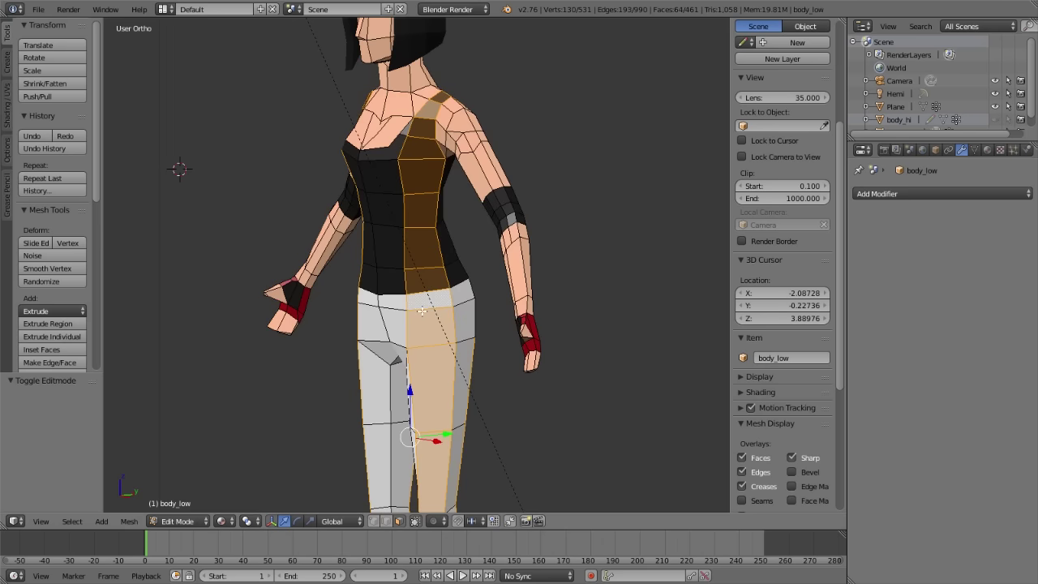
{"action": "right_click", "coordinate": [394, 308], "text": "alt"}
{"action": "right_click", "coordinate": [426, 312], "text": "alt"}
{"action": "key", "text": "ctrl+Tab"}
{"action": "left_click", "coordinate": [421, 307]}
{"action": "right_click", "coordinate": [435, 305], "text": "alt"}
{"action": "mouse_move", "coordinate": [435, 305]}
{"action": "middle_mouse_down"}
{"action": "mouse_move", "coordinate": [487, 308]}
{"action": "mouse_move", "coordinate": [381, 383]}
{"action": "mouse_move", "coordinate": [477, 306]}
{"action": "middle_mouse_up"}
- Switch to wireframe, snap the 3D cursor to the waist loop, and return to Object Mode
{"action": "key", "text": "z"}
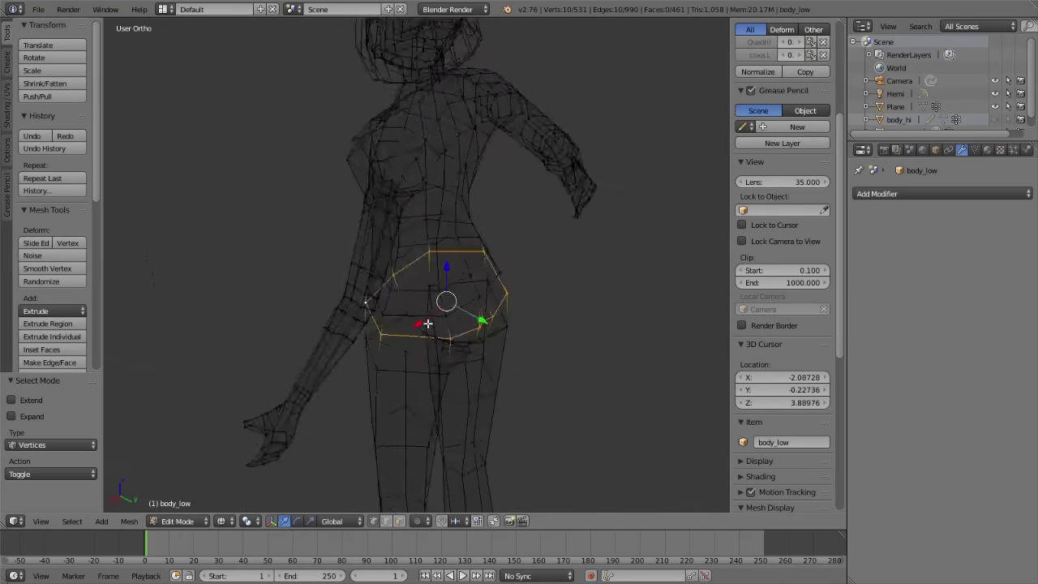
{"action": "key", "text": "shift+s"}
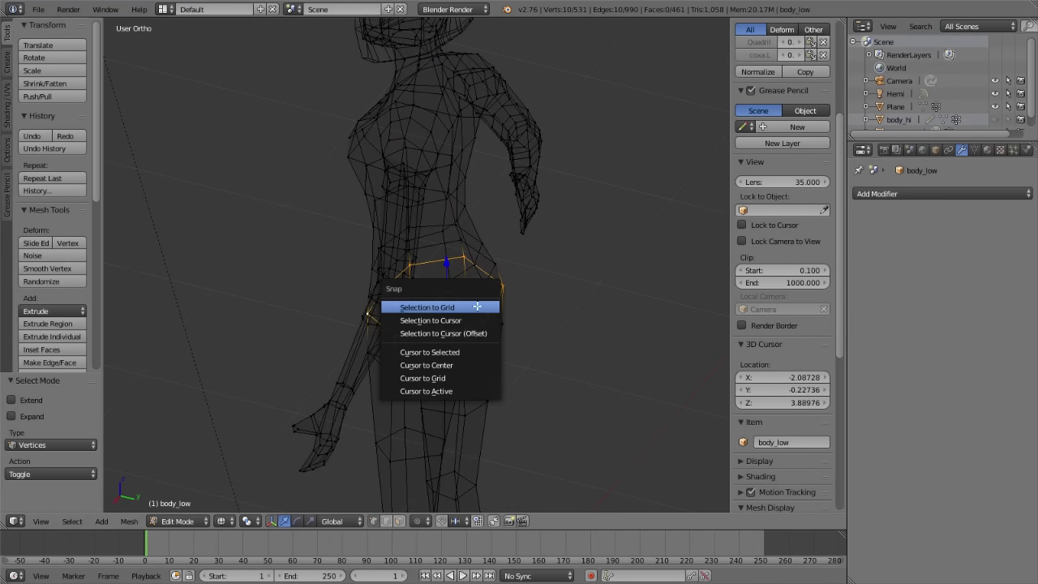
{"action": "left_click", "coordinate": [459, 354]}
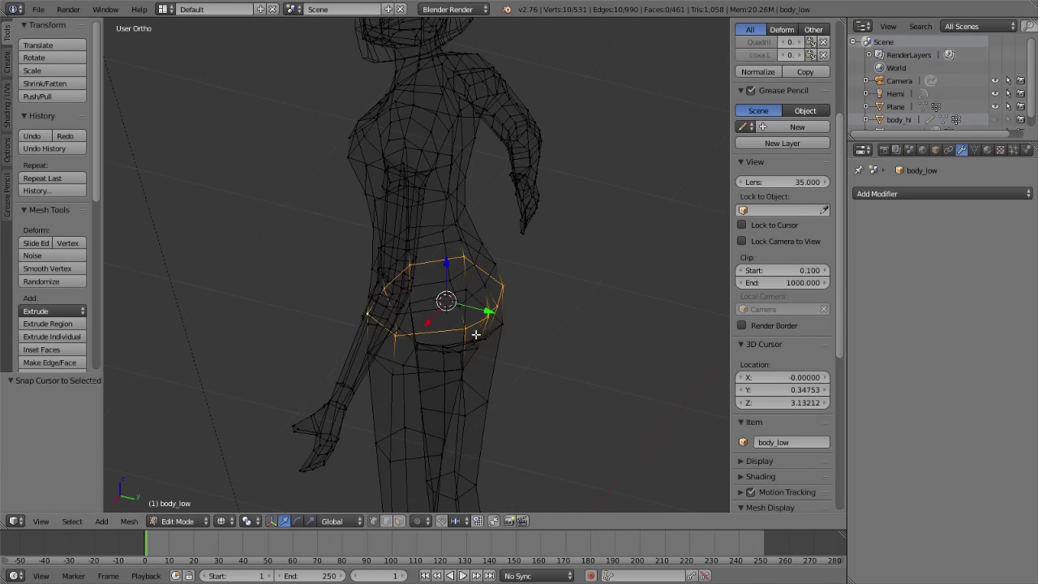
{"action": "key", "text": "Tab"}
{"action": "mouse_move", "coordinate": [479, 312]}
{"action": "middle_mouse_down"}
{"action": "mouse_move", "coordinate": [452, 308]}
{"action": "mouse_move", "coordinate": [524, 317]}
{"action": "middle_mouse_up"}
{"action": "key", "text": "shift+a"}
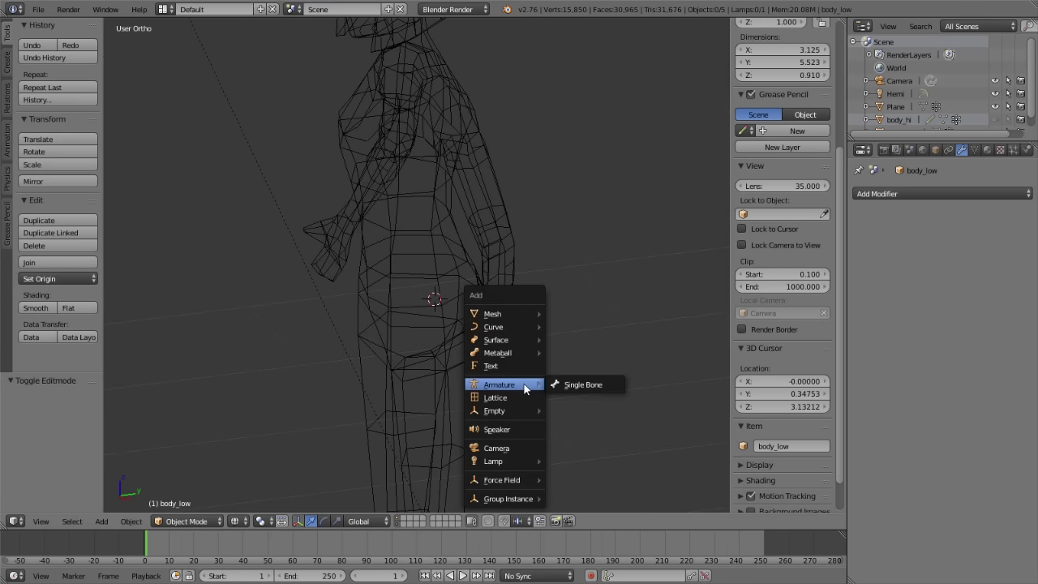
- Add a single-bone armature at the 3D cursor and reposition it as the hip-to-chest spine bone
{"action": "left_click", "coordinate": [570, 384]}
{"action": "key", "text": "KP_3"}
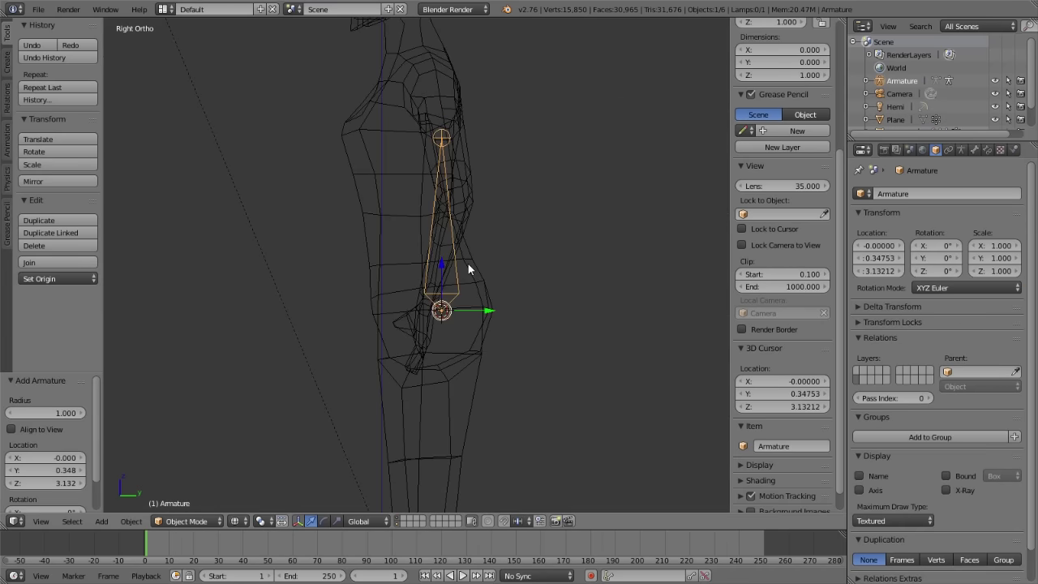
{"action": "key", "text": "Tab"}
{"action": "key", "text": "Tab"}
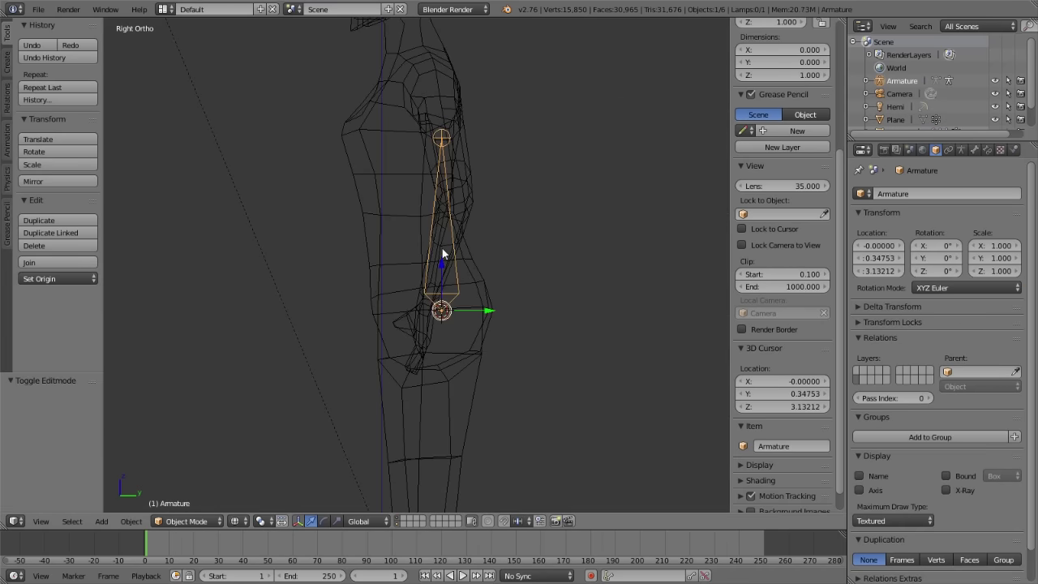
{"action": "key", "text": "Tab"}
{"action": "key", "text": "g"}
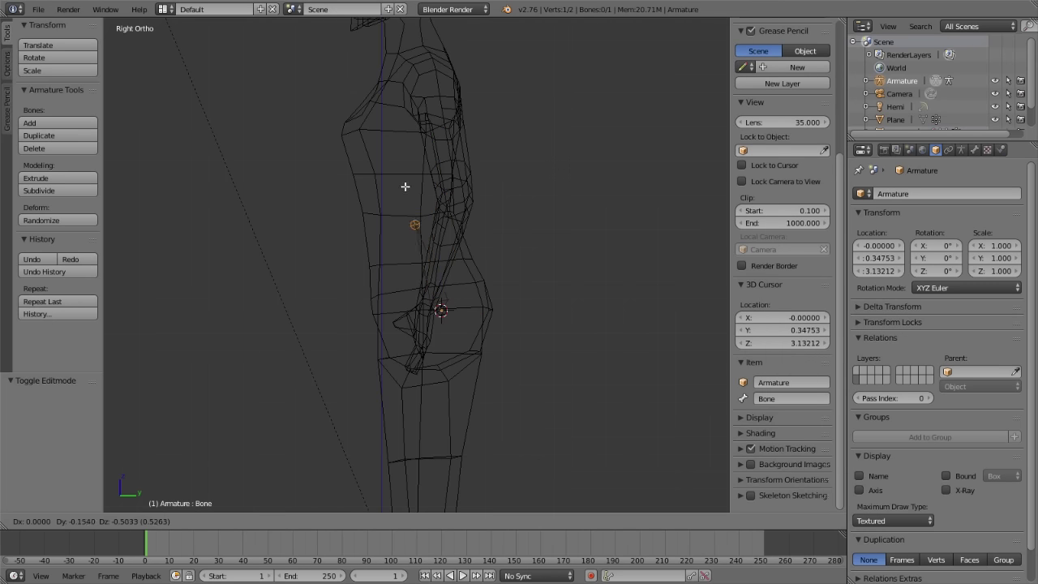
{"action": "left_click", "coordinate": [405, 181]}
{"action": "left_click", "coordinate": [440, 309], "text": "ctrl"}
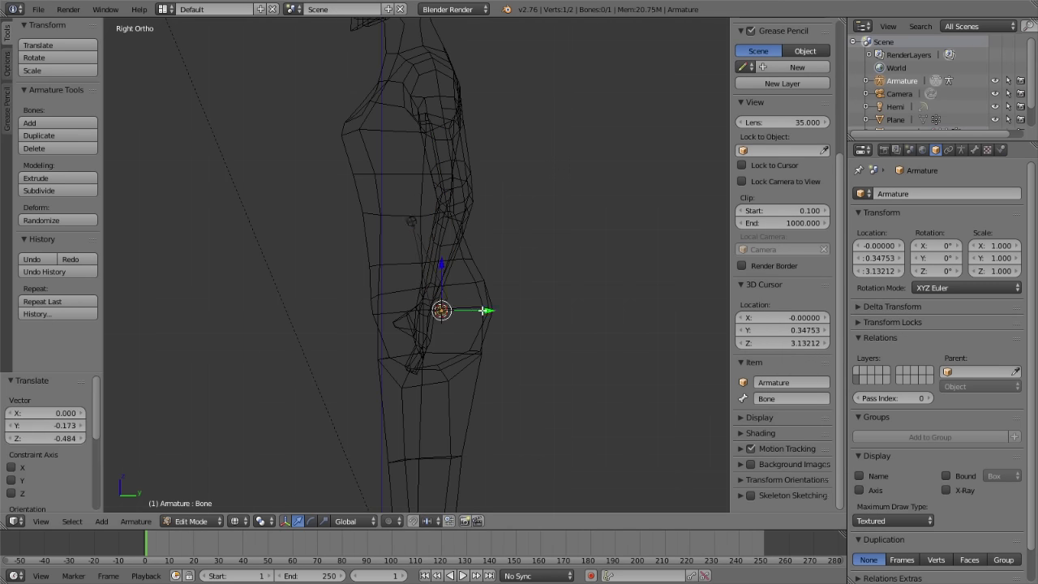
{"action": "key", "text": "g"}
{"action": "key", "text": "y"}
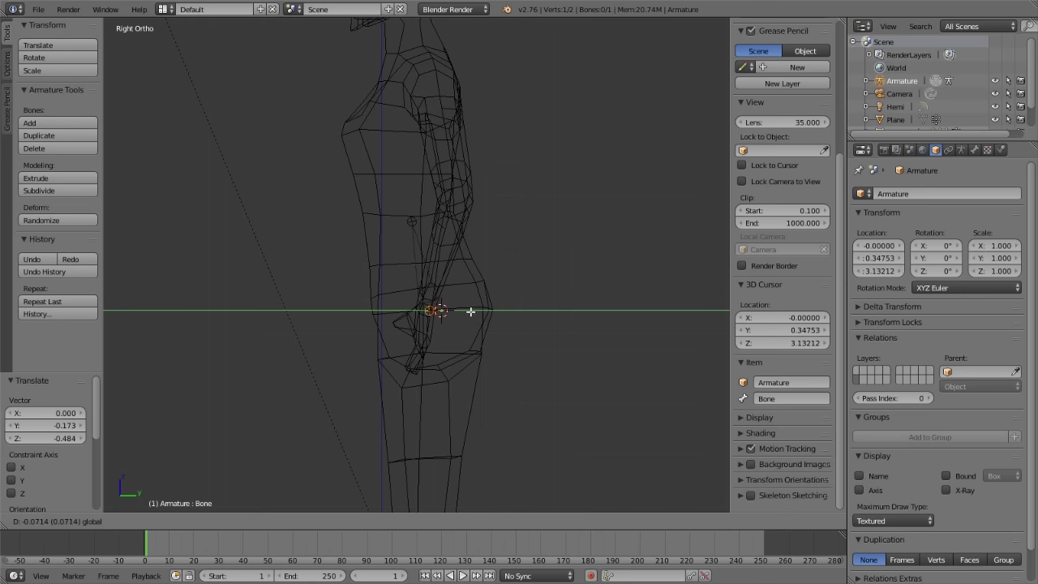
{"action": "left_click", "coordinate": [462, 300]}
- Extrude a second spine bone, Bone.001, upward and adjust its joints
{"action": "right_click", "coordinate": [412, 221]}
{"action": "key", "text": "e"}
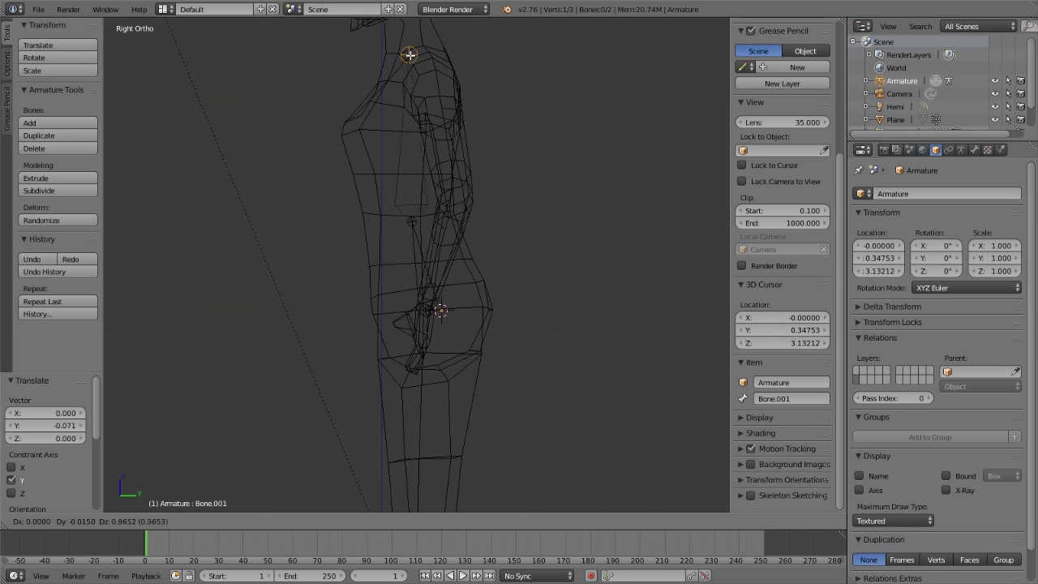
{"action": "left_click", "coordinate": [410, 63]}
{"action": "right_click", "coordinate": [410, 222]}
{"action": "key", "text": "g"}
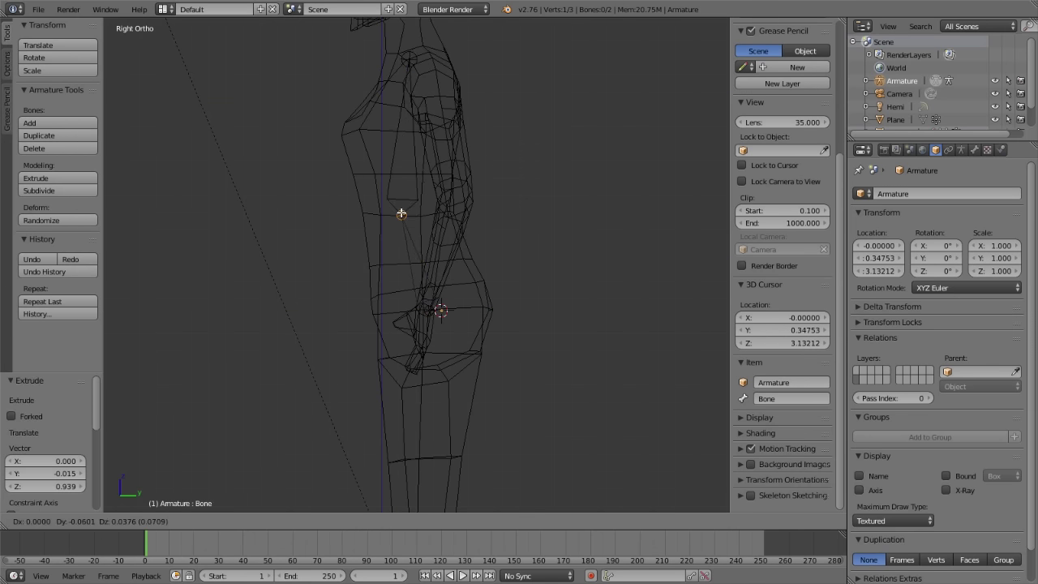
{"action": "left_click", "coordinate": [407, 220]}
{"action": "right_click", "coordinate": [409, 59]}
{"action": "key", "text": "g"}
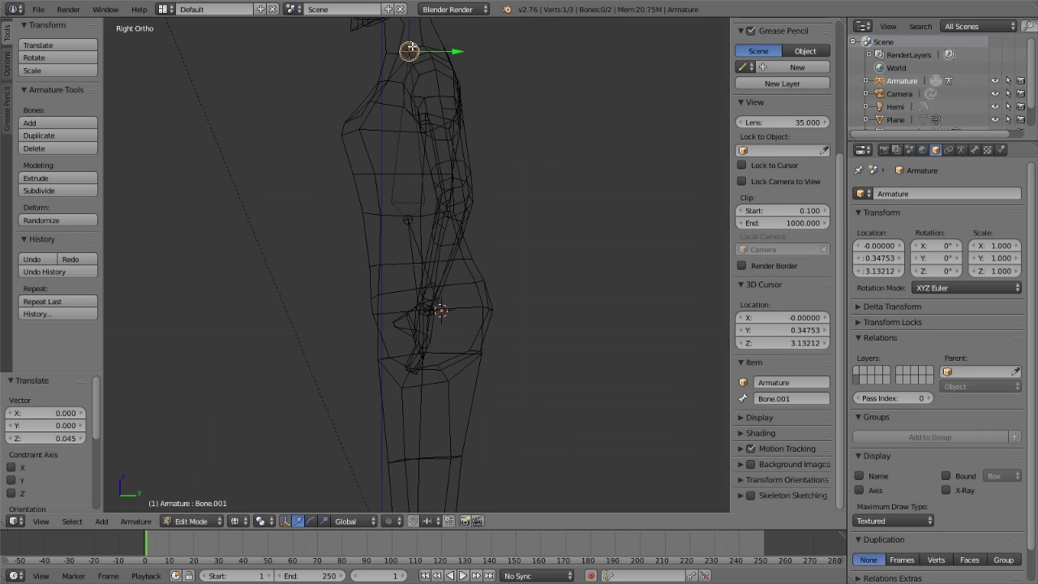
{"action": "left_click", "coordinate": [410, 55]}
{"action": "scroll", "coordinate": [414, 97], "scroll_direction": "down", "scroll_amount": 2}
{"action": "scroll", "coordinate": [421, 203], "scroll_direction": "up", "scroll_amount": 2}
{"action": "scroll", "coordinate": [427, 216], "scroll_direction": "up", "scroll_amount": 3}
{"action": "middle_click_drag", "start_coordinate": [427, 217], "coordinate": [406, 265], "text": "shift"}
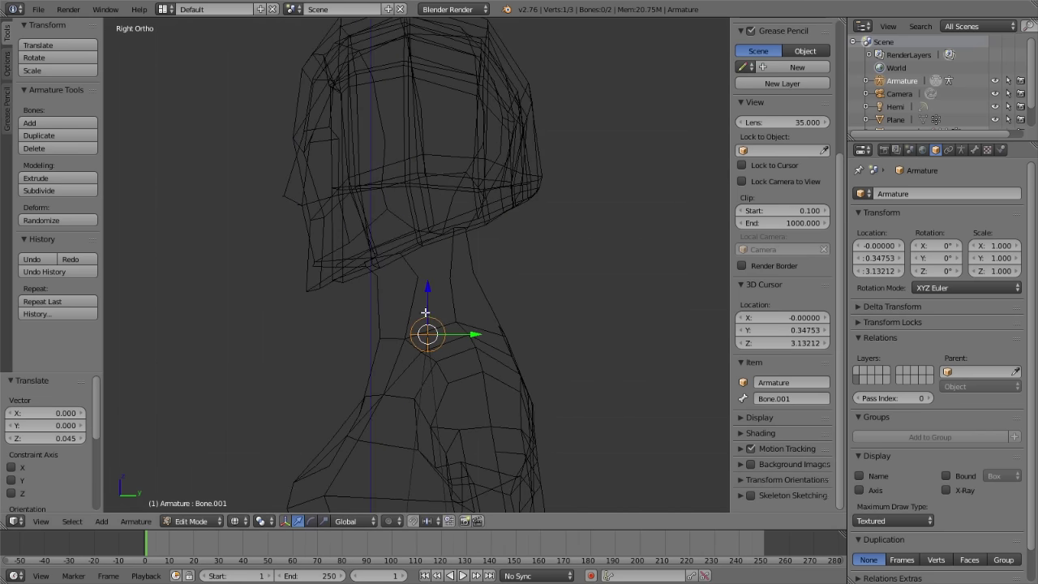
- Extrude a neck bone below the head and a head bone to its top, then exit to Object Mode
{"action": "key", "text": "g"}
{"action": "left_click", "coordinate": [432, 341]}
{"action": "key", "text": "e"}
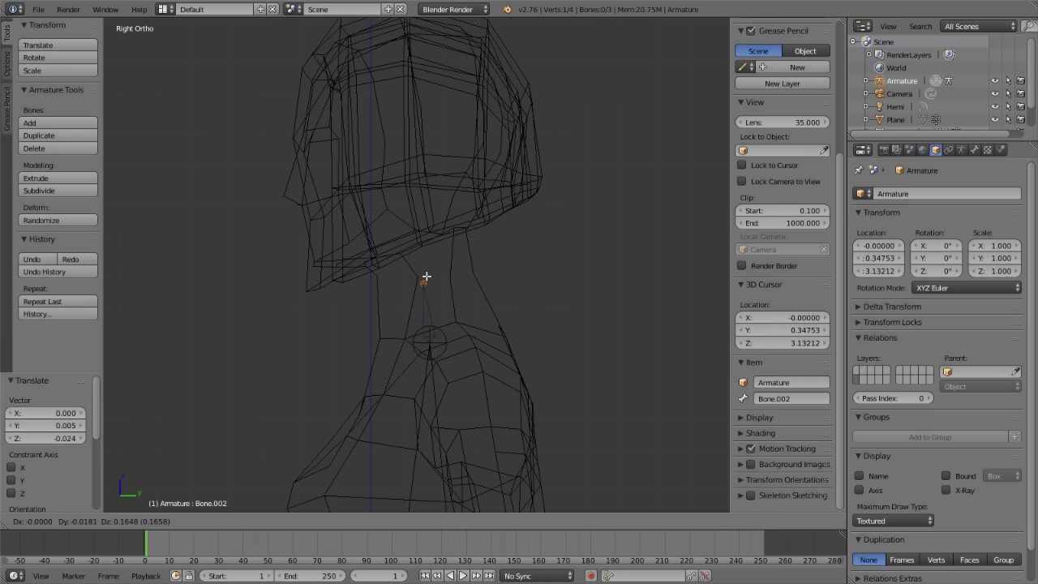
{"action": "left_click", "coordinate": [420, 236]}
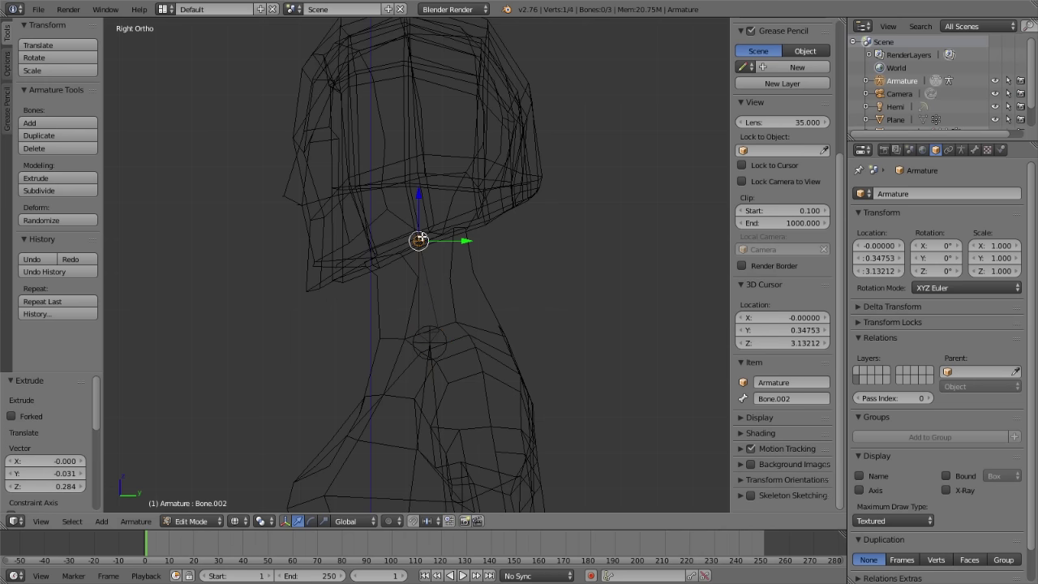
{"action": "middle_click_drag", "start_coordinate": [420, 237], "coordinate": [420, 316], "text": "shift"}
{"action": "key", "text": "e"}
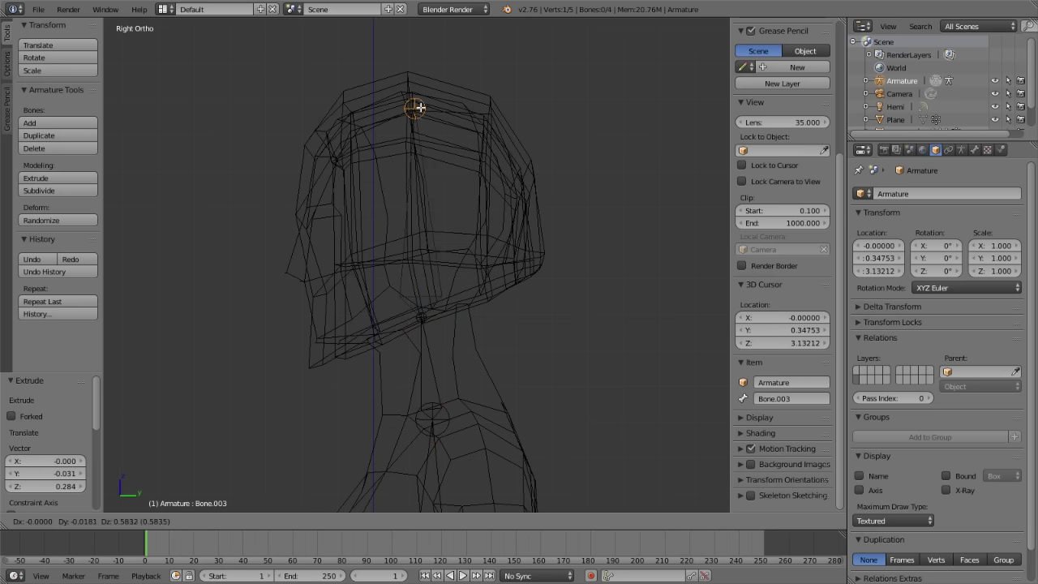
{"action": "left_click", "coordinate": [417, 108]}
{"action": "scroll", "coordinate": [441, 251], "scroll_direction": "down", "scroll_amount": 4}
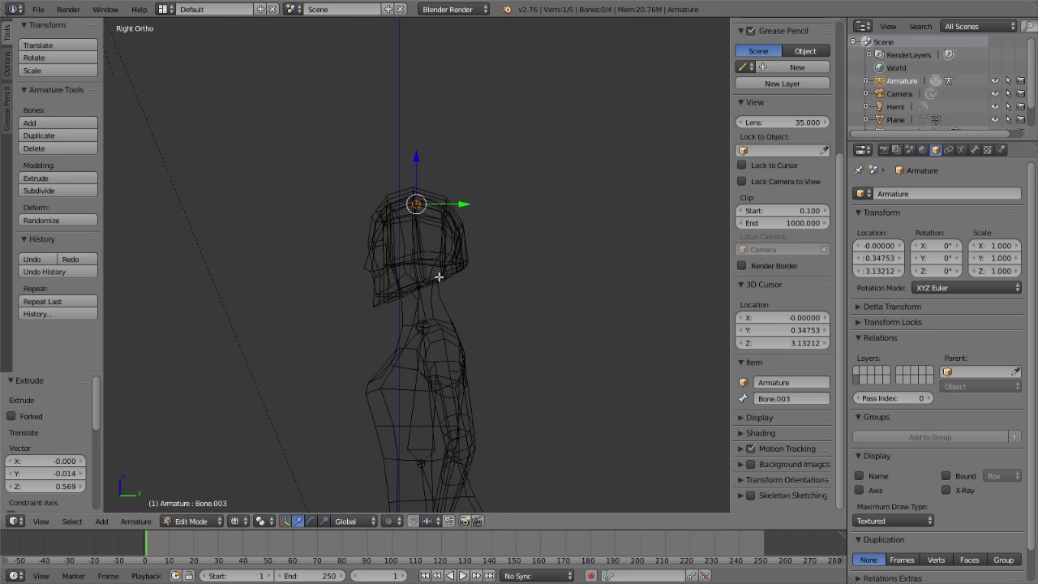
{"action": "middle_click_drag", "start_coordinate": [447, 292], "coordinate": [433, 203], "text": "shift"}
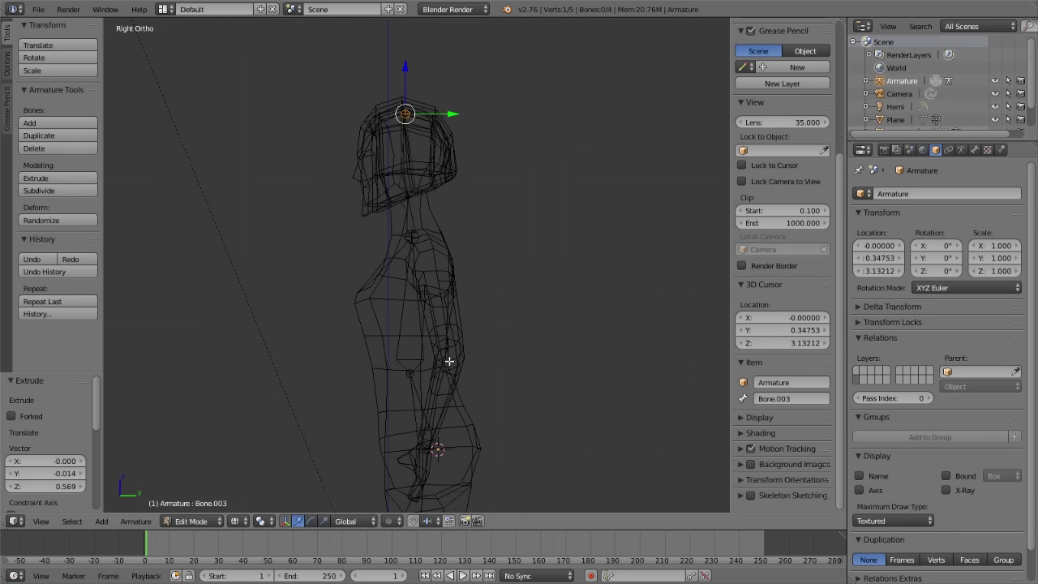
{"action": "middle_click_drag", "start_coordinate": [452, 364], "coordinate": [431, 301], "text": "shift"}
{"action": "key", "text": "Tab"}
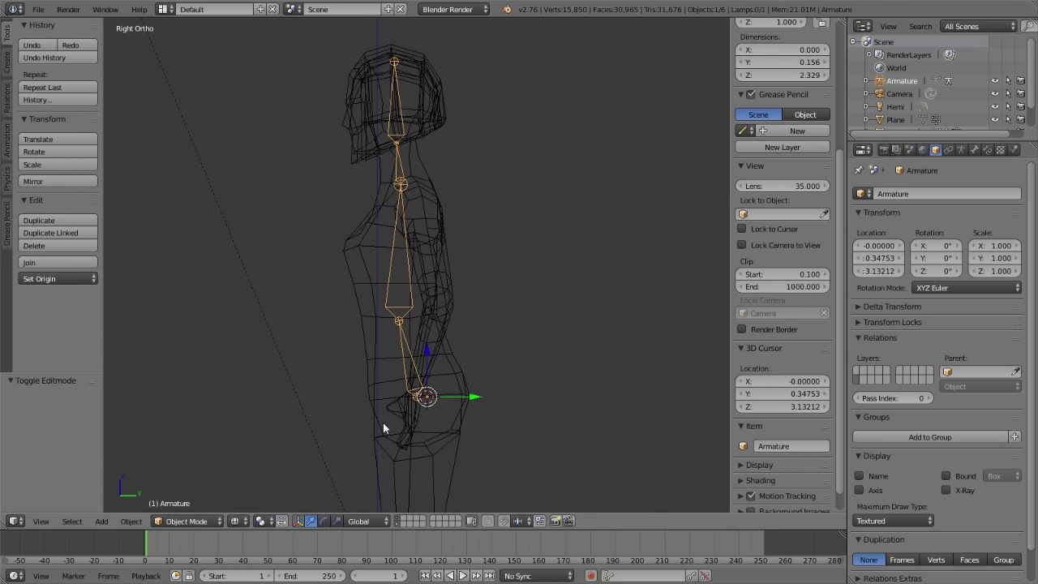
- Switch to solid shading and turn on armature X-Ray so the spine bones show through body_low
{"action": "key", "text": "z"}
{"action": "middle_click_drag", "start_coordinate": [389, 405], "coordinate": [450, 337]}
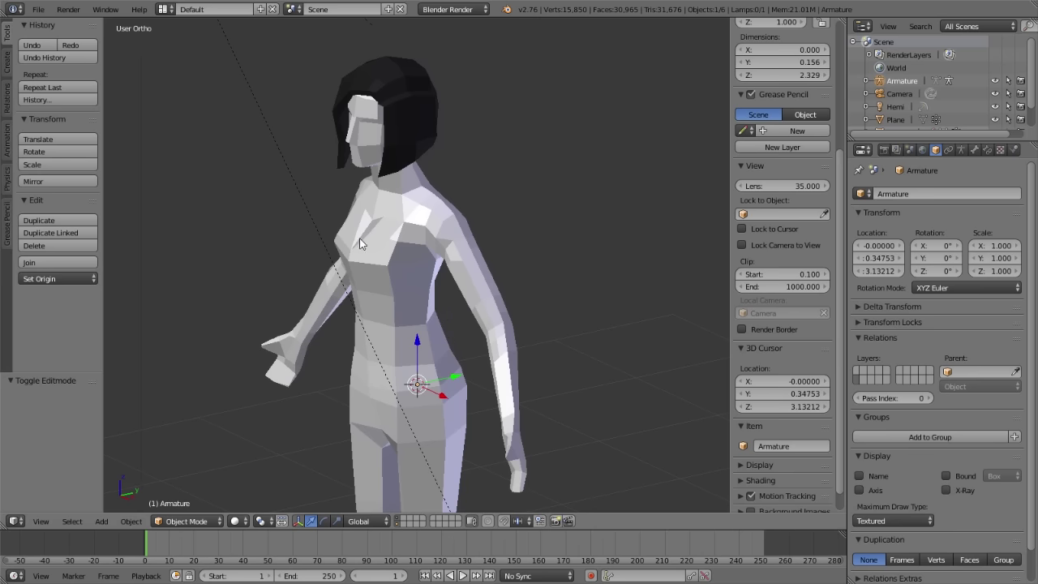
{"action": "left_click", "coordinate": [962, 150]}
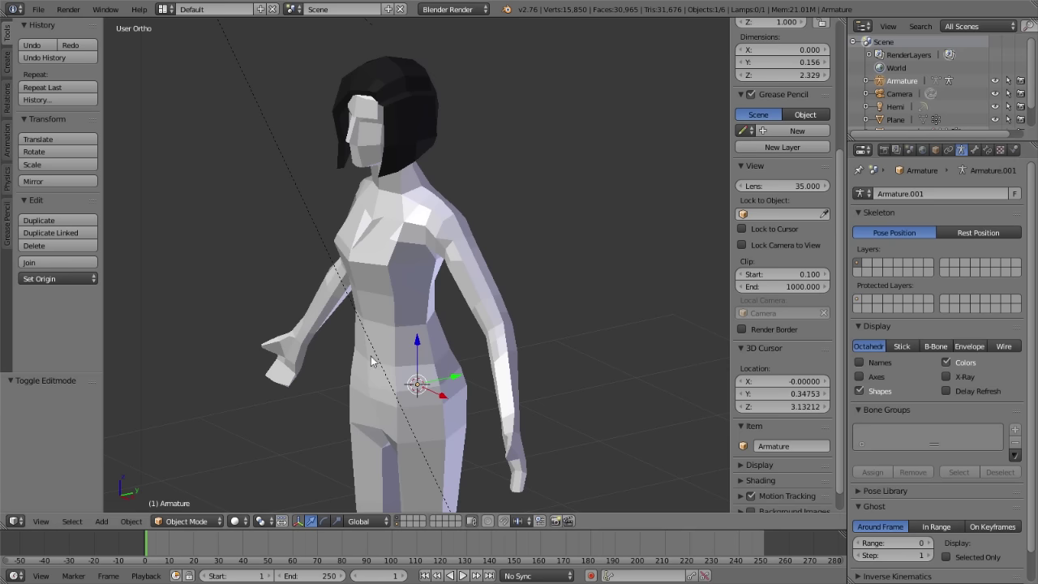
{"action": "left_click", "coordinate": [946, 376]}
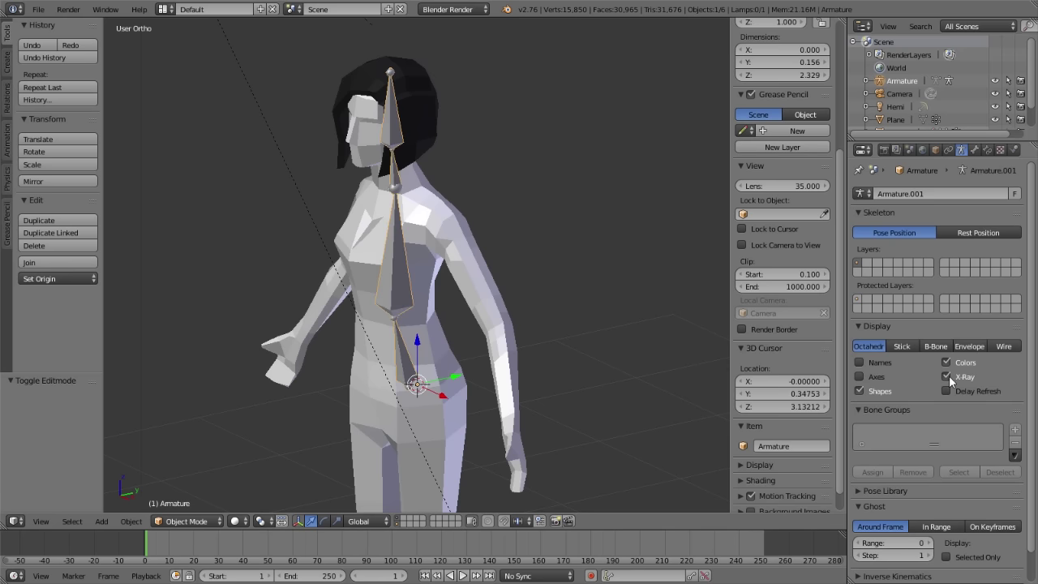
{"action": "middle_click_drag", "start_coordinate": [706, 326], "coordinate": [428, 298]}
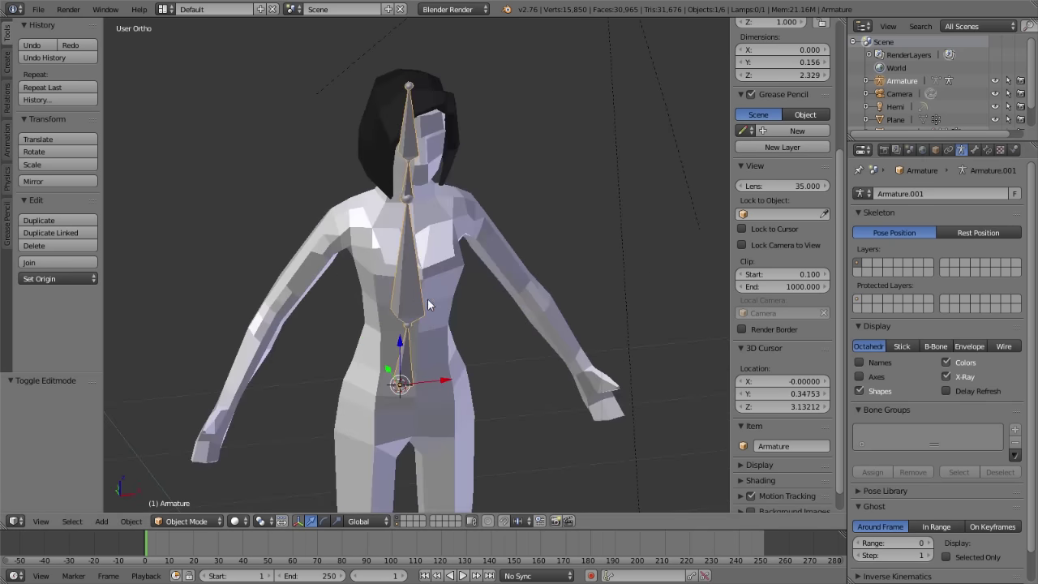
{"action": "mouse_move", "coordinate": [480, 299]}
{"action": "middle_mouse_down"}
{"action": "mouse_move", "coordinate": [458, 301]}
{"action": "mouse_move", "coordinate": [424, 221]}
{"action": "mouse_move", "coordinate": [443, 212]}
{"action": "mouse_move", "coordinate": [581, 278]}
{"action": "mouse_move", "coordinate": [508, 252]}
{"action": "middle_mouse_up"}
{"action": "scroll", "coordinate": [507, 252], "scroll_direction": "up", "scroll_amount": 3}
- In the armature's Edit Mode, extrude a shoulder bone from the upper spine joint from the front view
{"action": "key", "text": "Tab"}
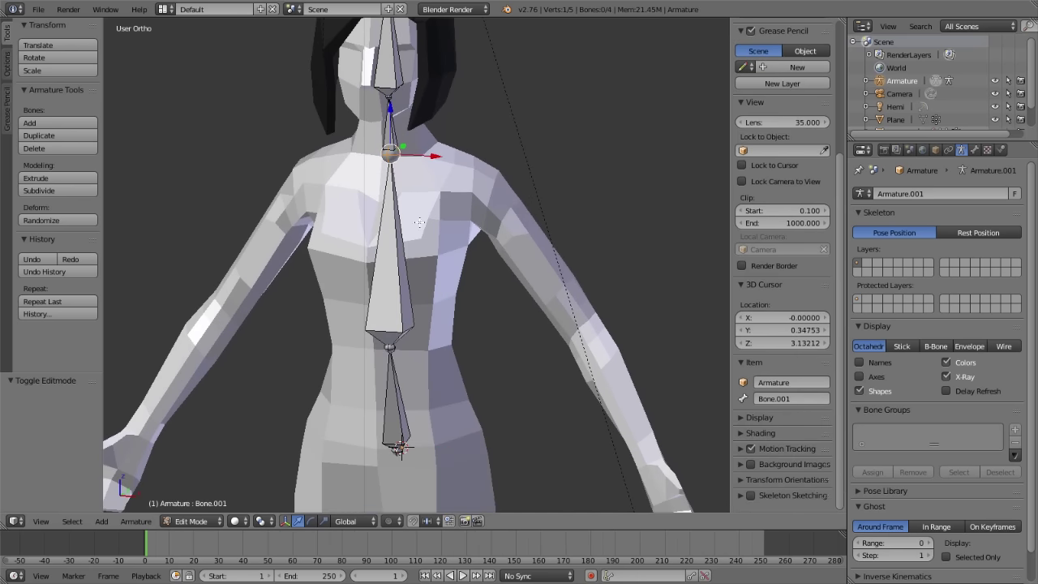
{"action": "scroll", "coordinate": [462, 179], "scroll_direction": "up", "scroll_amount": 1}
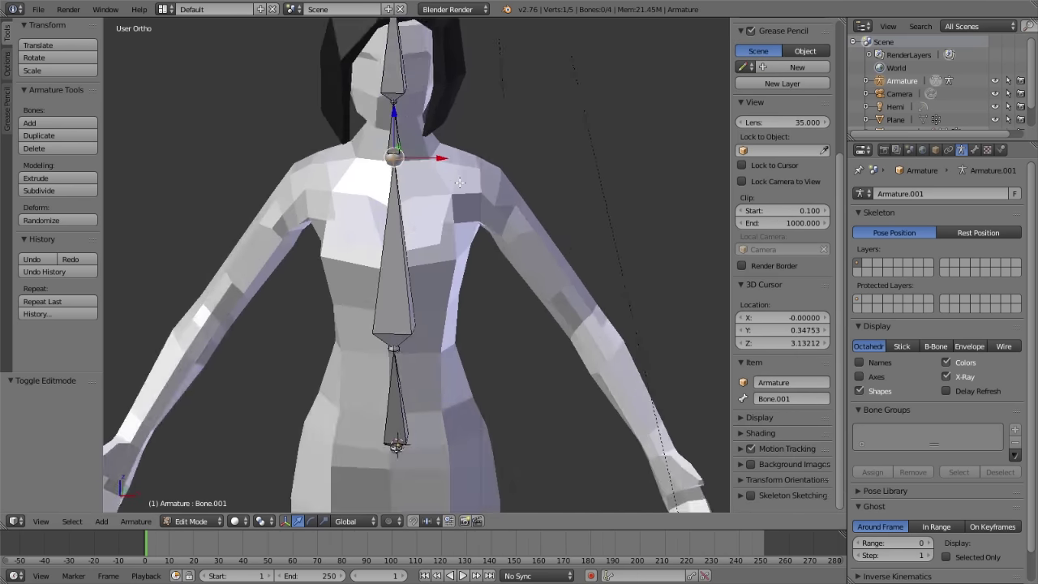
{"action": "scroll", "coordinate": [459, 181], "scroll_direction": "up", "scroll_amount": 2}
{"action": "scroll", "coordinate": [459, 181], "scroll_direction": "down", "scroll_amount": 1}
{"action": "key", "text": "KP_1"}
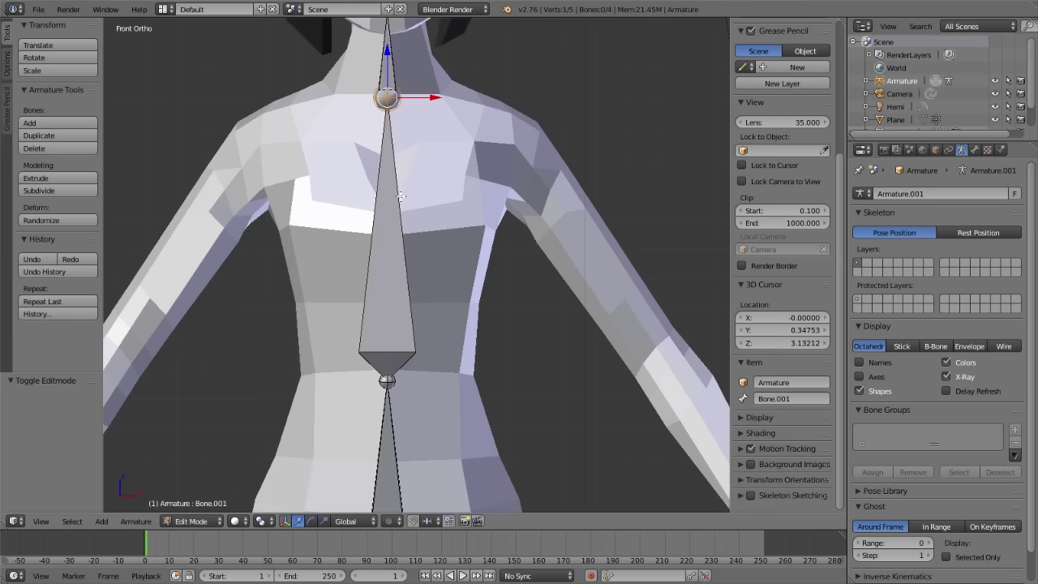
{"action": "scroll", "coordinate": [395, 197], "scroll_direction": "up", "scroll_amount": 1}
{"action": "scroll", "coordinate": [394, 232], "scroll_direction": "up", "scroll_amount": 1}
{"action": "key", "text": "e"}
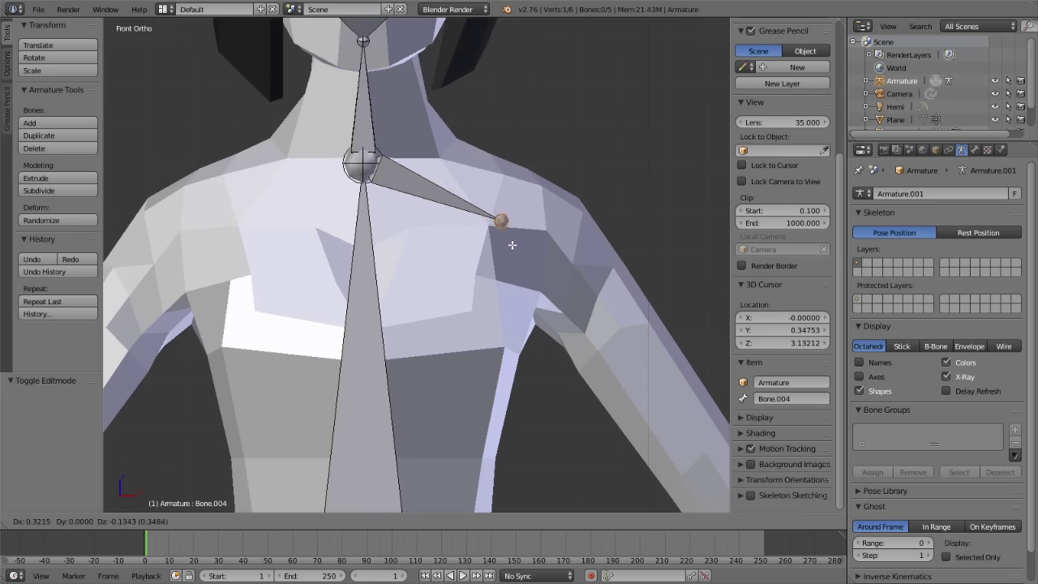
{"action": "left_click", "coordinate": [552, 235]}
{"action": "mouse_move", "coordinate": [552, 235]}
{"action": "middle_mouse_down"}
{"action": "mouse_move", "coordinate": [571, 249]}
{"action": "mouse_move", "coordinate": [411, 252]}
{"action": "middle_mouse_up"}
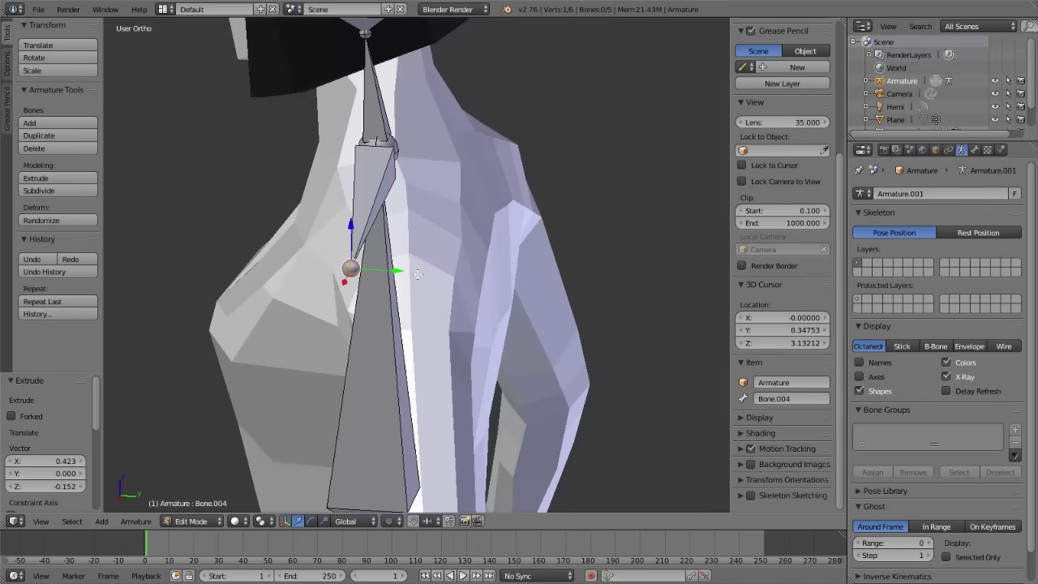
- Reposition the shoulder bone's tip inside the arm, settling it at the arm joint
{"action": "key", "text": "KP_7"}
{"action": "scroll", "coordinate": [412, 251], "scroll_direction": "up", "scroll_amount": 1}
{"action": "scroll", "coordinate": [401, 271], "scroll_direction": "up", "scroll_amount": 1}
{"action": "key", "text": "g"}
{"action": "left_click", "coordinate": [483, 256]}
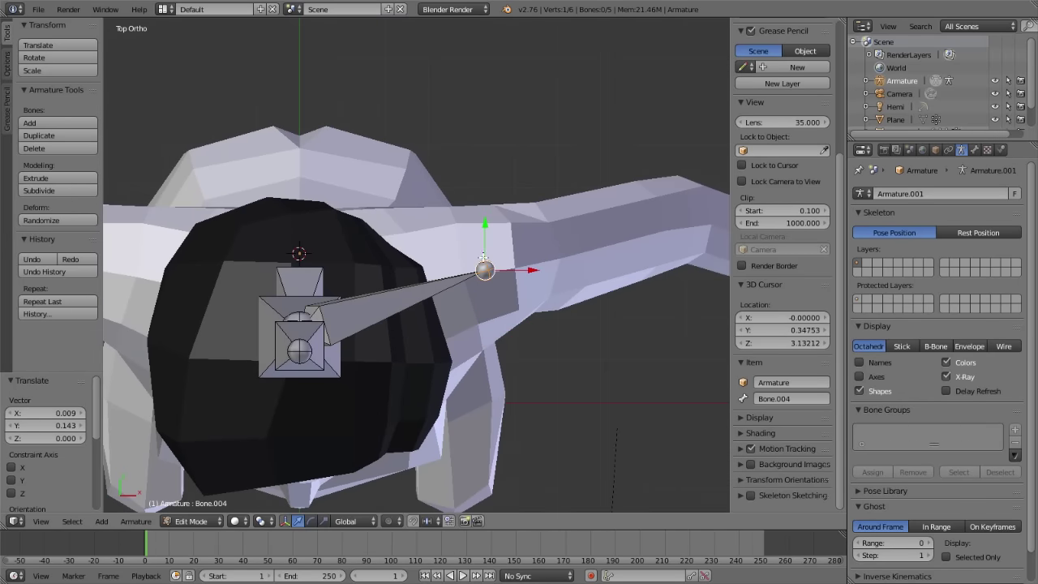
{"action": "middle_click_drag", "start_coordinate": [515, 369], "coordinate": [378, 231]}
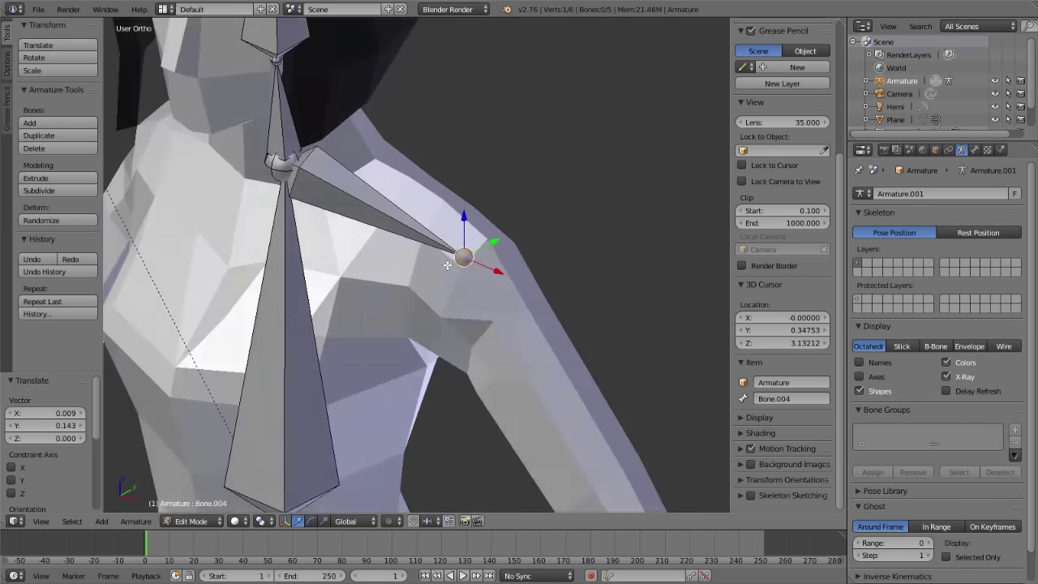
{"action": "key", "text": "KP_1"}
{"action": "key", "text": "g"}
{"action": "left_click", "coordinate": [453, 212]}
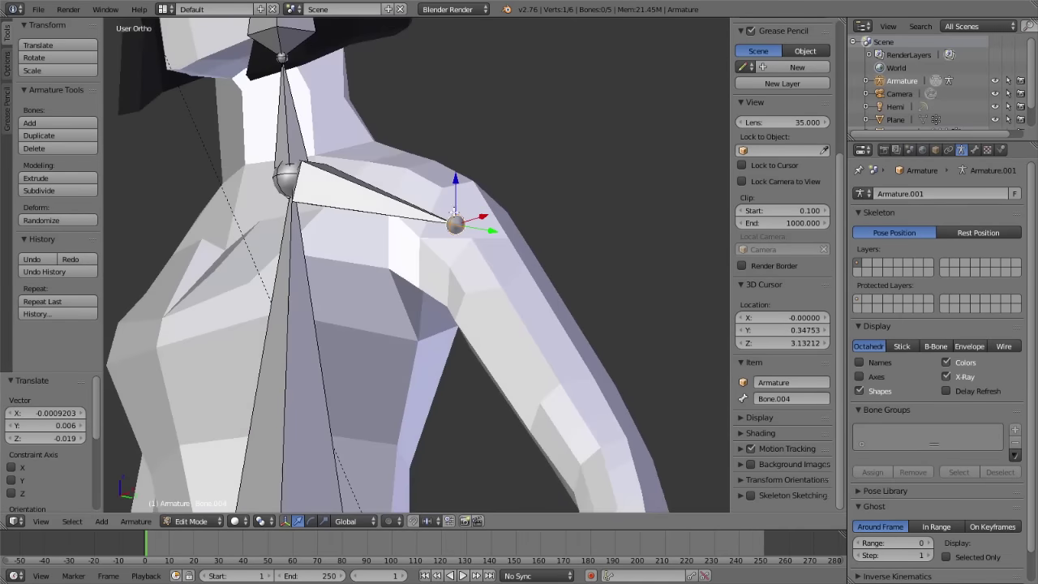
{"action": "scroll", "coordinate": [453, 212], "scroll_direction": "up", "scroll_amount": 1}
{"action": "scroll", "coordinate": [453, 212], "scroll_direction": "down", "scroll_amount": 3}
{"action": "key", "text": "g"}
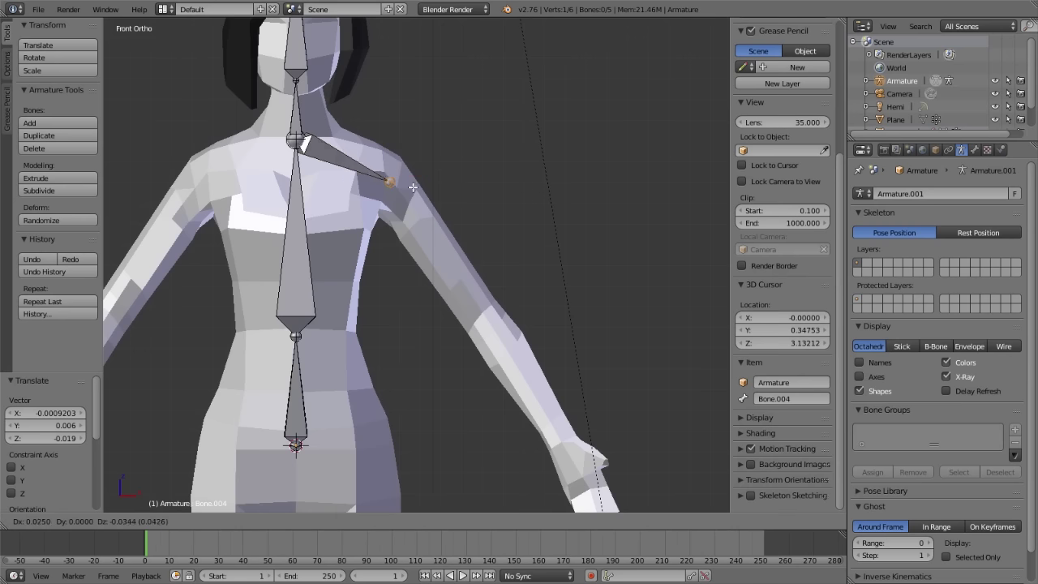
{"action": "left_click", "coordinate": [417, 187]}
- Extrude an upper-arm bone from the shoulder to the elbow and adjust the elbow tip
{"action": "key", "text": "e"}
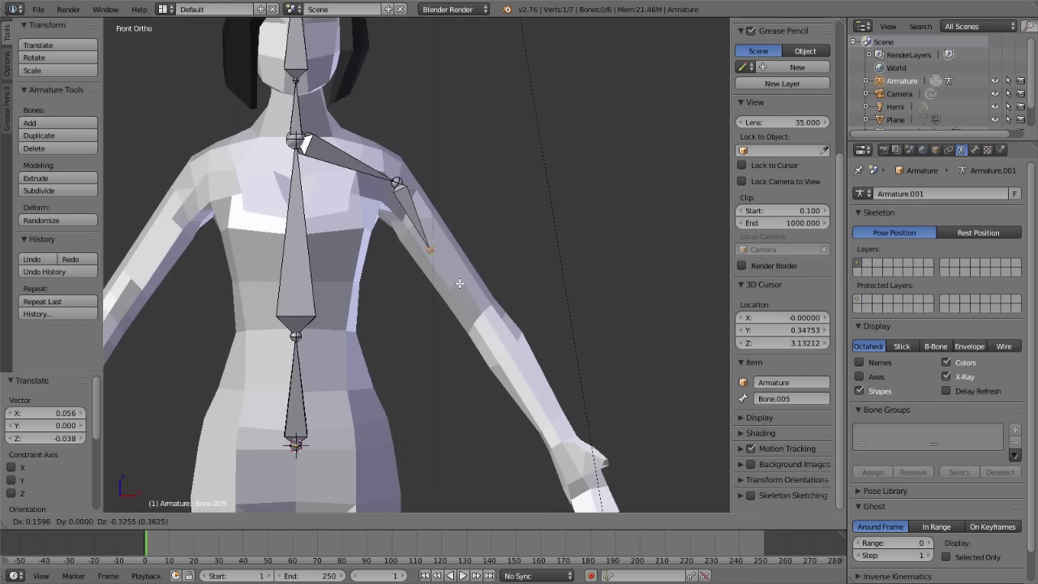
{"action": "left_click", "coordinate": [496, 322]}
{"action": "middle_click_drag", "start_coordinate": [495, 321], "coordinate": [474, 378]}
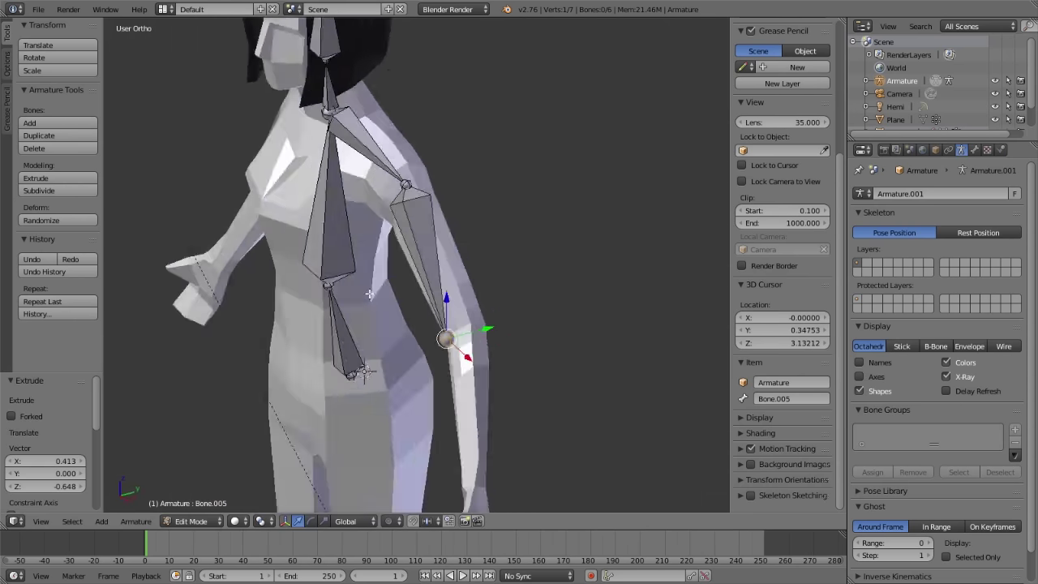
{"action": "key", "text": "KP_3"}
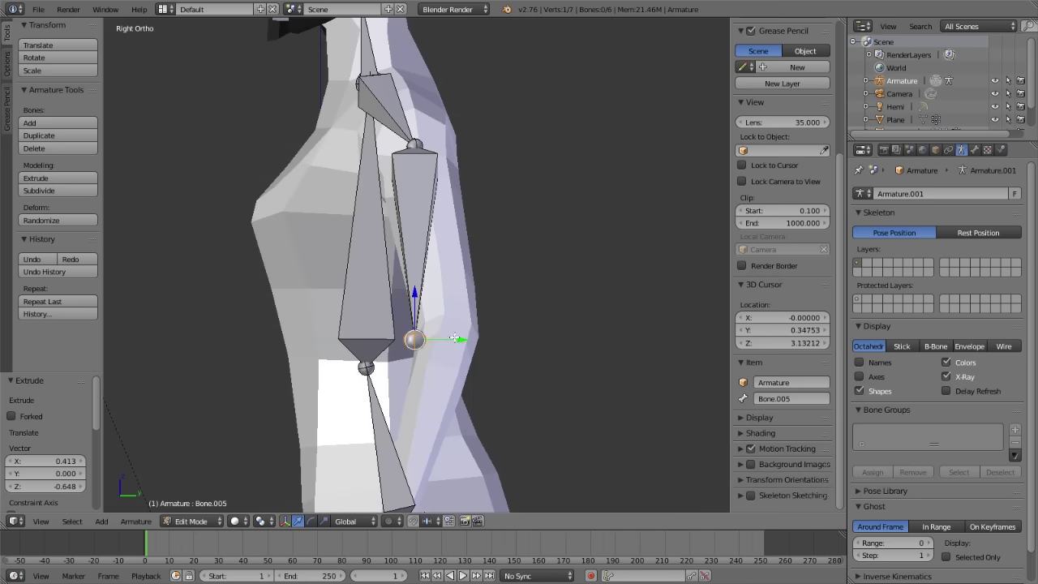
{"action": "left_click_drag", "start_coordinate": [455, 337], "coordinate": [479, 343]}
{"action": "mouse_move", "coordinate": [480, 342]}
{"action": "middle_mouse_down"}
{"action": "mouse_move", "coordinate": [490, 287]}
{"action": "mouse_move", "coordinate": [507, 346]}
{"action": "mouse_move", "coordinate": [535, 353]}
{"action": "middle_mouse_up"}
{"action": "key", "text": "g"}
{"action": "left_click", "coordinate": [543, 312]}
{"action": "middle_click_drag", "start_coordinate": [543, 311], "coordinate": [386, 359]}
{"action": "key", "text": "g"}
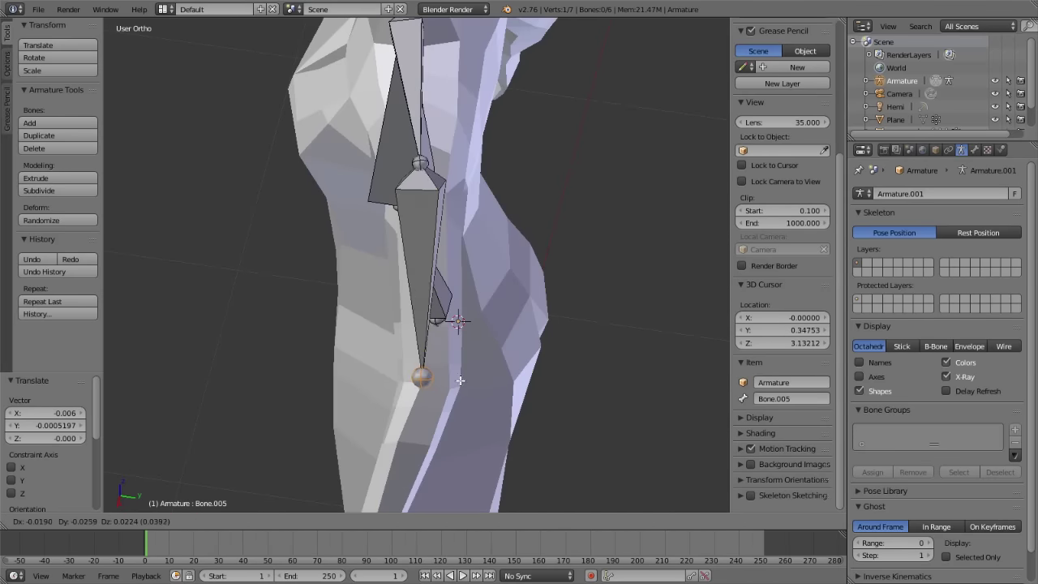
{"action": "right_click", "coordinate": [469, 390]}
{"action": "middle_click_drag", "start_coordinate": [470, 389], "coordinate": [549, 365]}
- Extrude a forearm bone to the wrist, moving its tip along Y inside the forearm
{"action": "key", "text": "KP_1"}
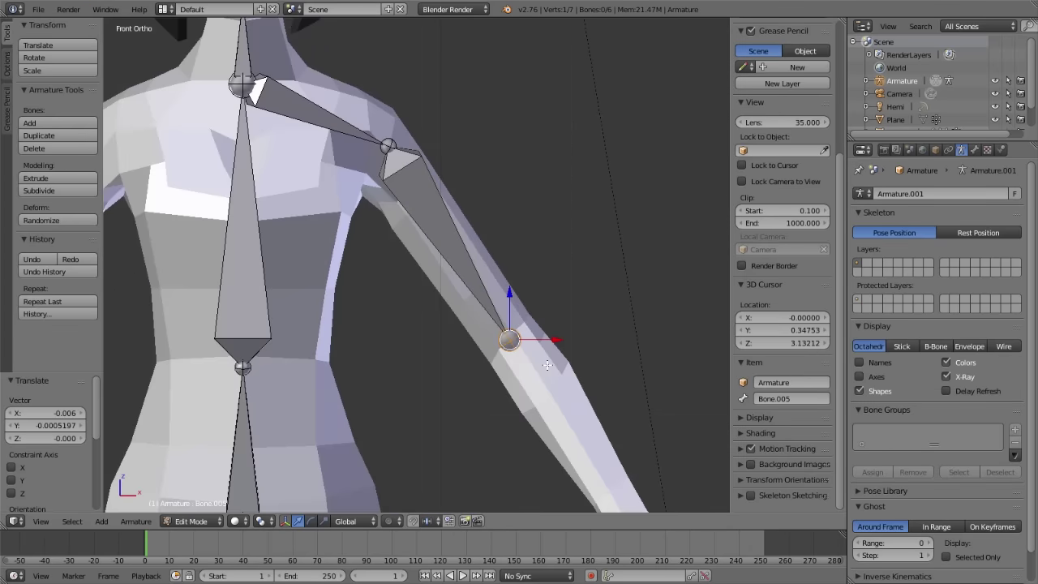
{"action": "scroll", "coordinate": [539, 353], "scroll_direction": "down", "scroll_amount": 2}
{"action": "scroll", "coordinate": [540, 353], "scroll_direction": "up", "scroll_amount": 2}
{"action": "key", "text": "e"}
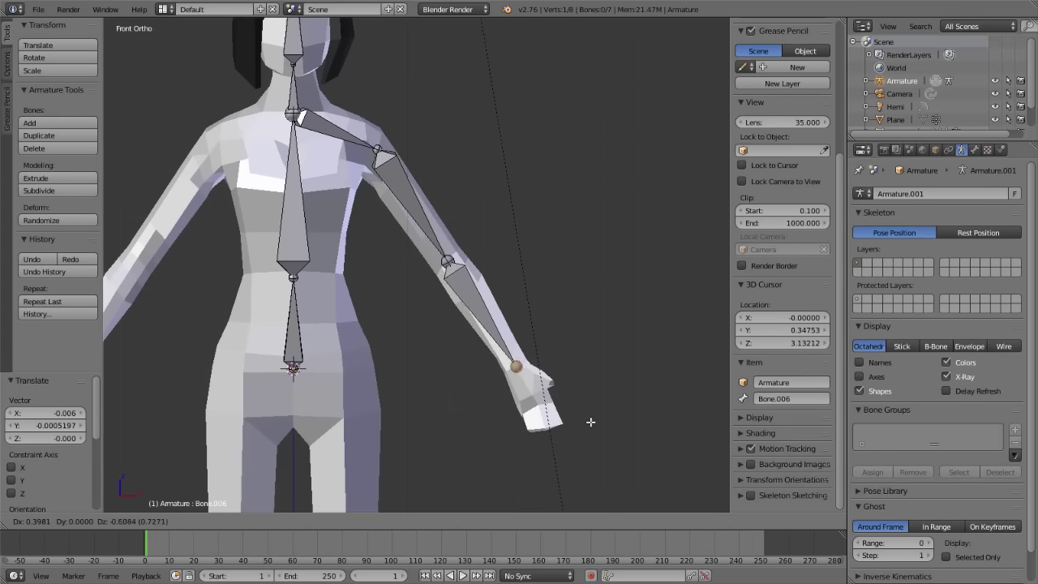
{"action": "left_click", "coordinate": [585, 421]}
{"action": "middle_click_drag", "start_coordinate": [584, 403], "coordinate": [363, 410]}
{"action": "key", "text": "KP_3"}
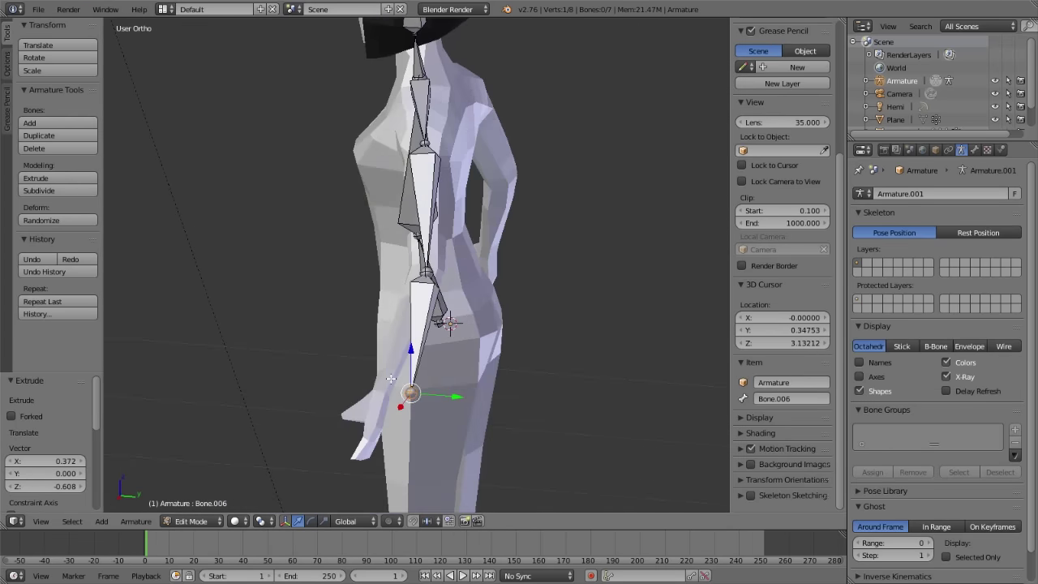
{"action": "scroll", "coordinate": [492, 369], "scroll_direction": "up", "scroll_amount": 3}
{"action": "key", "text": "g"}
{"action": "key", "text": "y"}
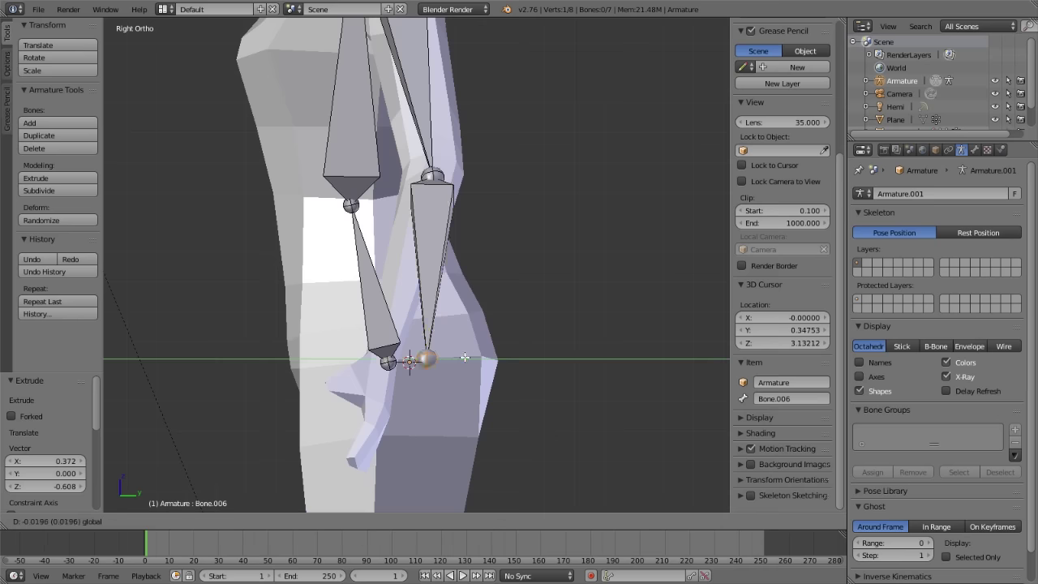
{"action": "left_click", "coordinate": [424, 355]}
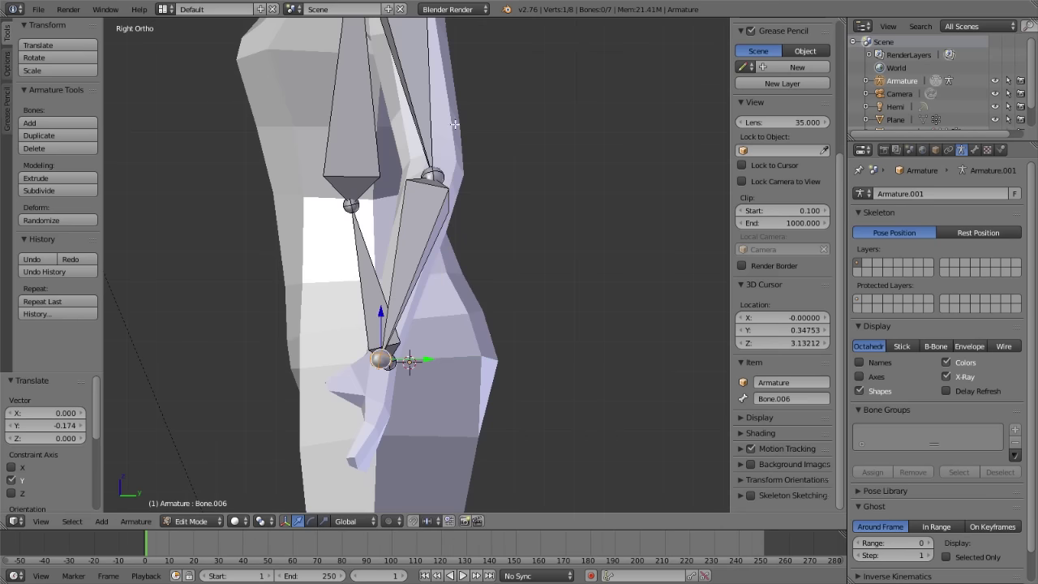
{"action": "scroll", "coordinate": [396, 240], "scroll_direction": "down", "scroll_amount": 2}
{"action": "middle_click_drag", "start_coordinate": [395, 240], "coordinate": [387, 350], "text": "shift"}
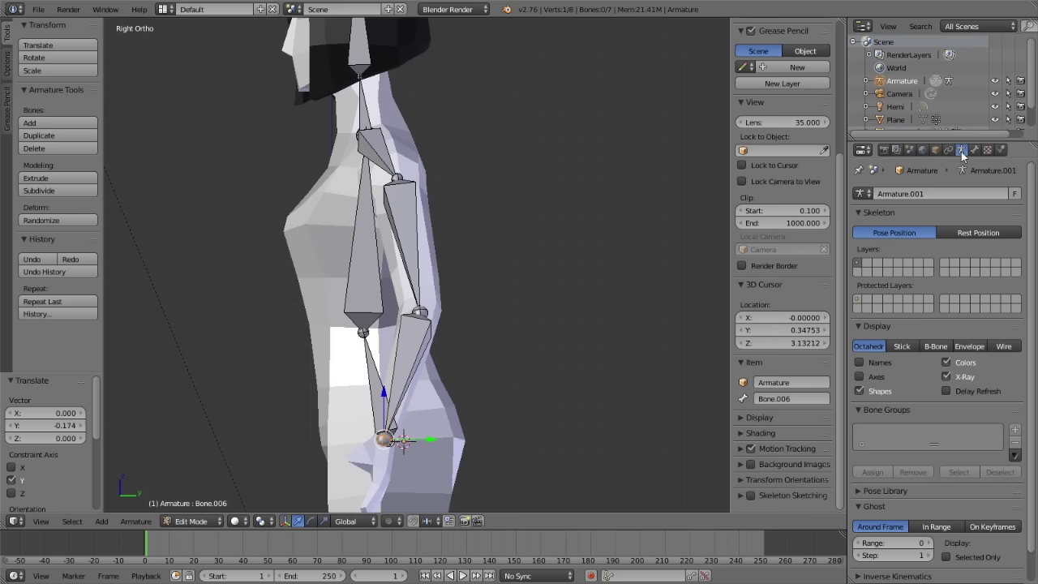
- Cycle the bone display through Stick and B-Bone, ending on Envelope
{"action": "left_click", "coordinate": [899, 344]}
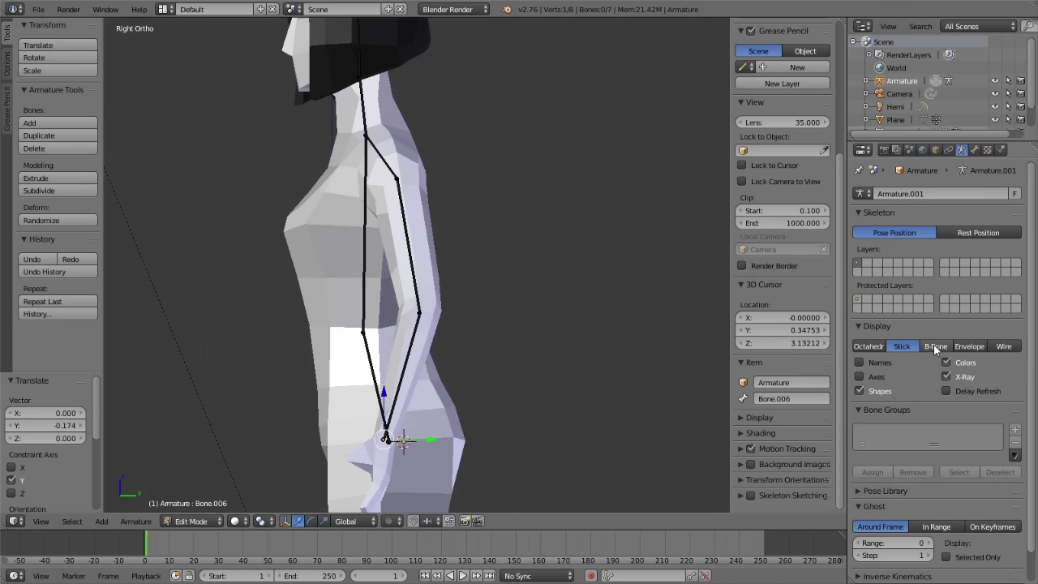
{"action": "left_click", "coordinate": [932, 345]}
{"action": "left_click", "coordinate": [967, 347]}
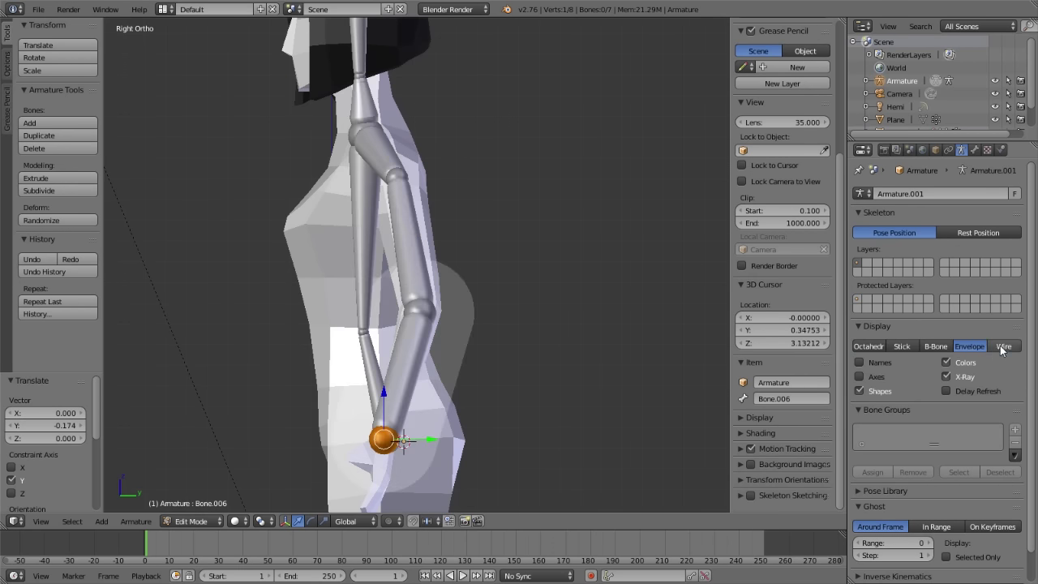
- Try Wire and Octahedral bone display from the front view, settling on Stick
{"action": "left_click", "coordinate": [1003, 348]}
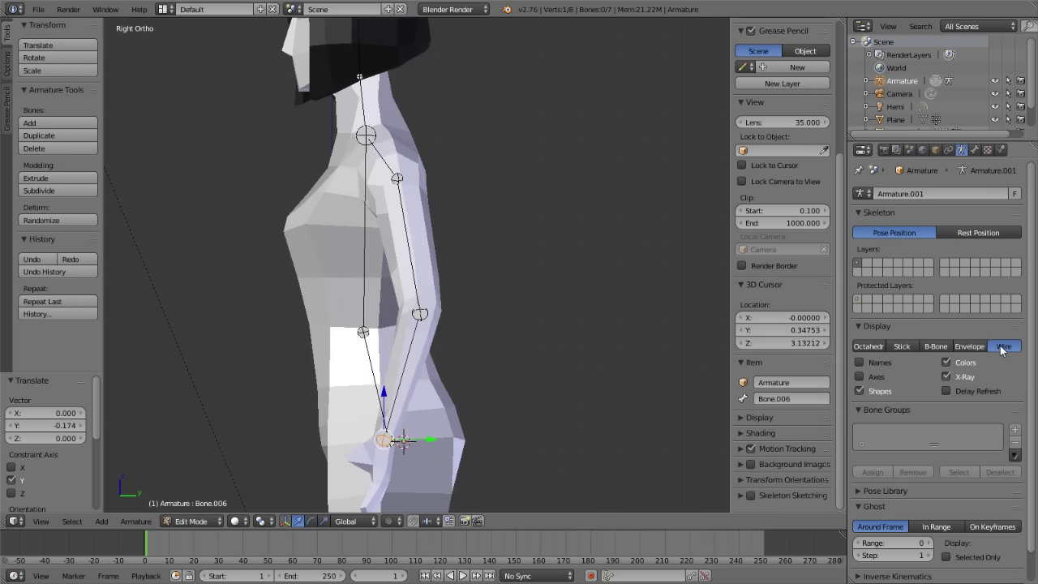
{"action": "left_click", "coordinate": [901, 344]}
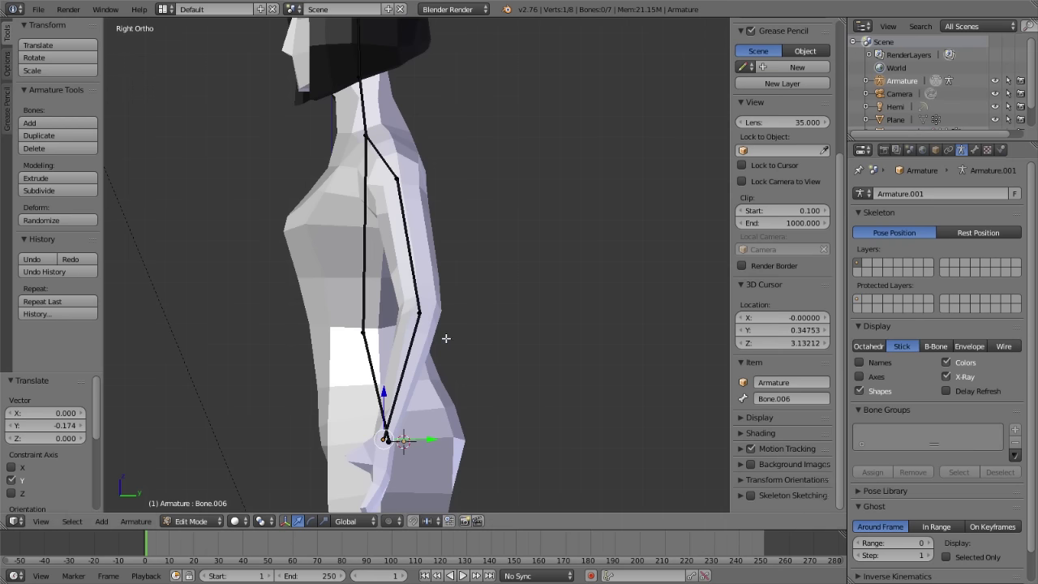
{"action": "middle_click_drag", "start_coordinate": [387, 346], "coordinate": [438, 358]}
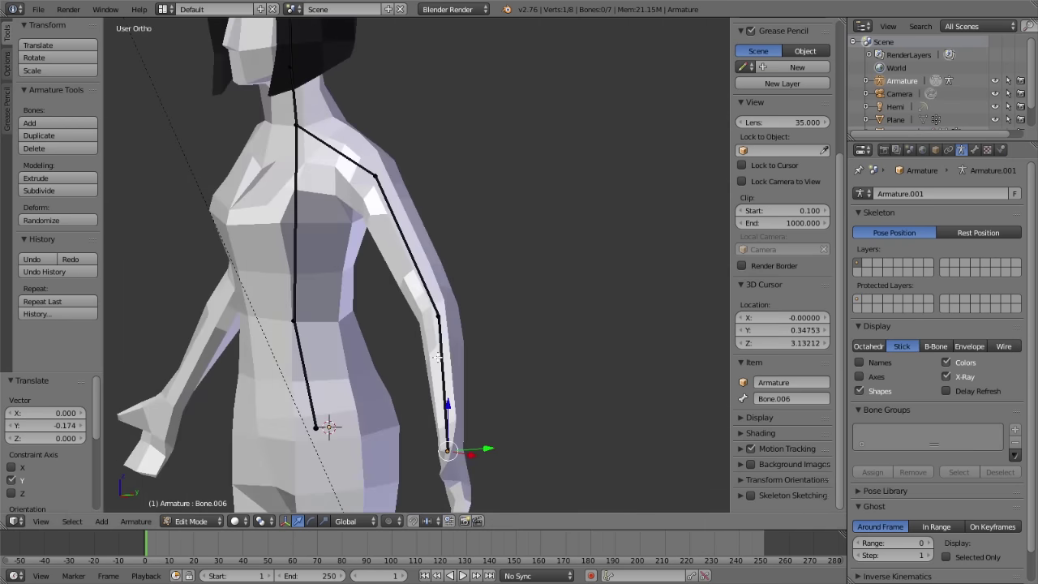
{"action": "key", "text": "KP_1"}
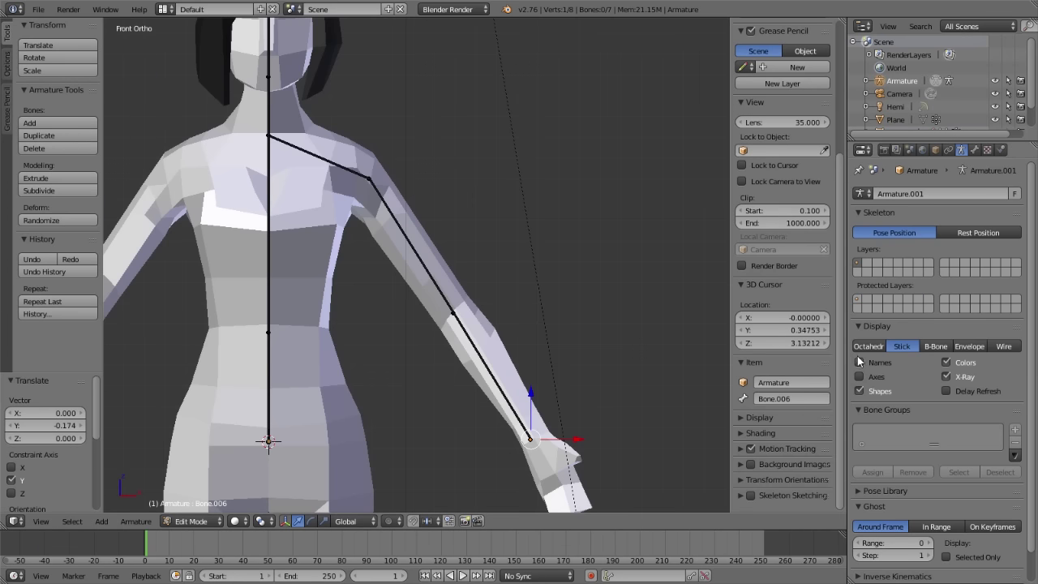
{"action": "left_click", "coordinate": [866, 347]}
{"action": "left_click", "coordinate": [900, 346]}
{"action": "scroll", "coordinate": [402, 258], "scroll_direction": "up", "scroll_amount": 3}
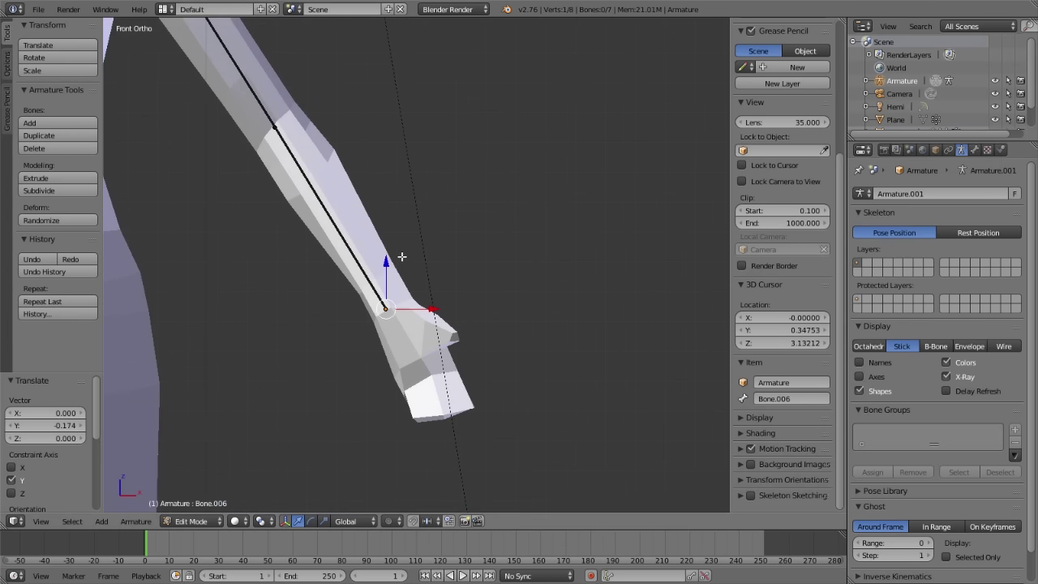
- Nudge the wrist joint position slightly while checking it from the front view
{"action": "scroll", "coordinate": [400, 322], "scroll_direction": "up", "scroll_amount": 2}
{"action": "left_click_drag", "start_coordinate": [372, 326], "coordinate": [375, 324]}
{"action": "mouse_move", "coordinate": [375, 325]}
{"action": "middle_mouse_down"}
{"action": "mouse_move", "coordinate": [236, 373]}
{"action": "mouse_move", "coordinate": [486, 146]}
{"action": "middle_mouse_up"}
{"action": "key", "text": "KP_1"}
{"action": "left_click_drag", "start_coordinate": [379, 324], "coordinate": [403, 354]}
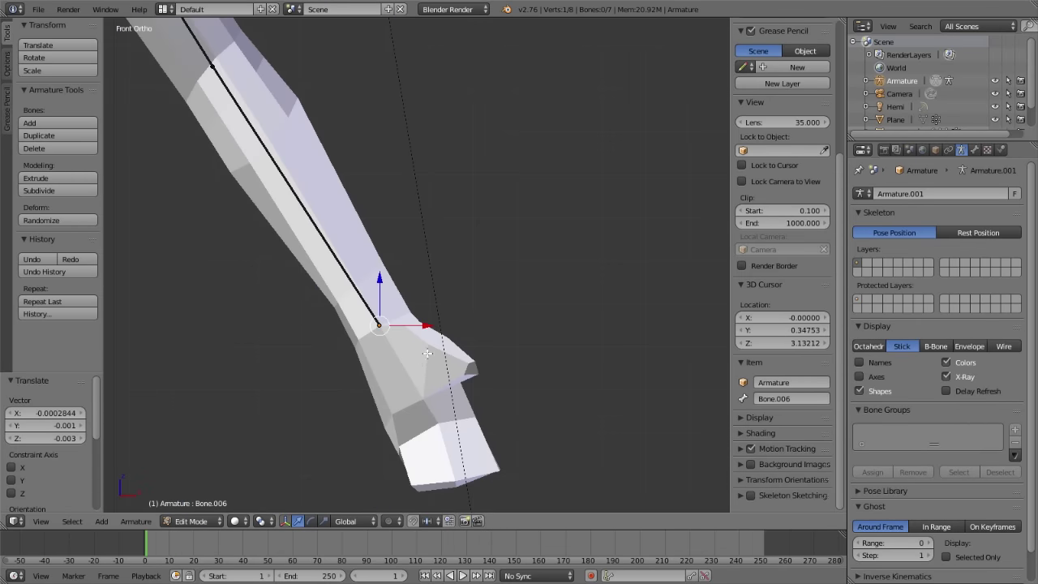
{"action": "scroll", "coordinate": [427, 353], "scroll_direction": "down", "scroll_amount": 2}
{"action": "scroll", "coordinate": [427, 354], "scroll_direction": "up", "scroll_amount": 2}
- Extrude two hand bones from the wrist and pull Bone.008's tip along the green axis
{"action": "key", "text": "e"}
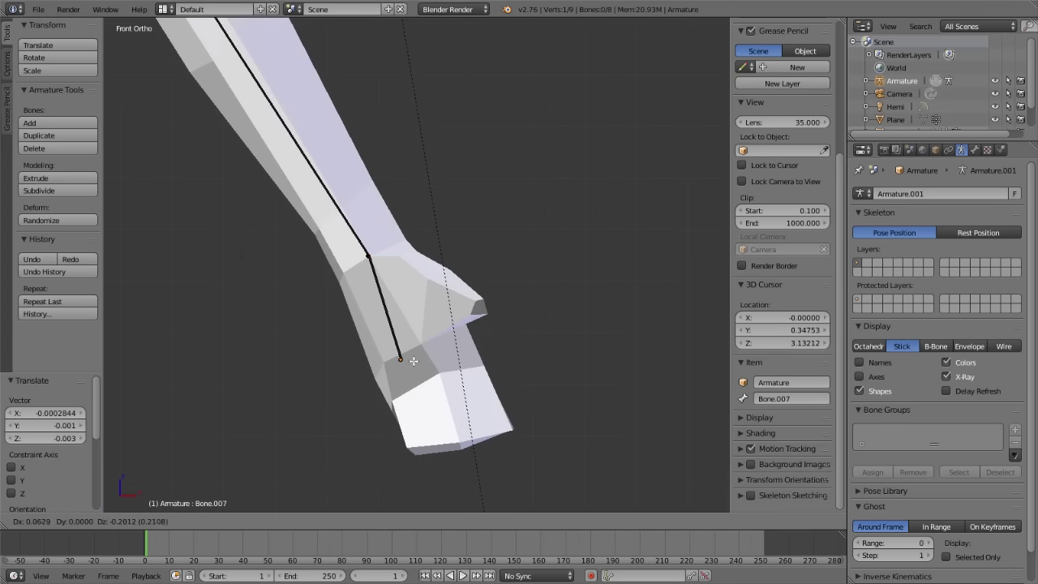
{"action": "left_click", "coordinate": [417, 343]}
{"action": "key", "text": "e"}
{"action": "left_click", "coordinate": [458, 444]}
{"action": "middle_click_drag", "start_coordinate": [458, 444], "coordinate": [328, 378]}
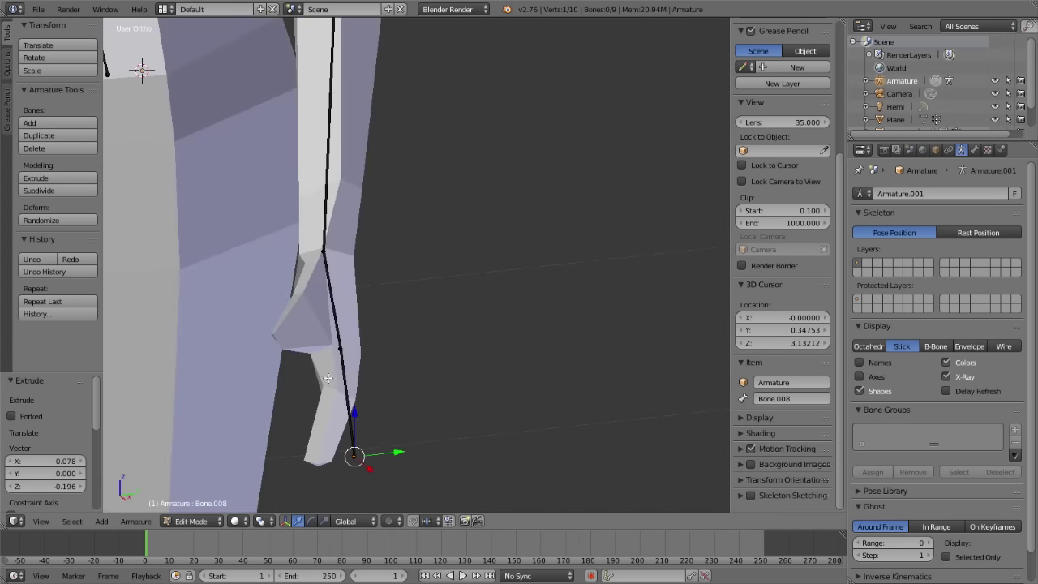
{"action": "left_click", "coordinate": [396, 451]}
{"action": "middle_click_drag", "start_coordinate": [396, 451], "coordinate": [399, 455]}
{"action": "left_click_drag", "start_coordinate": [399, 456], "coordinate": [359, 456]}
- Reposition the joint between the hand bones, then select the wrist joint at Bone.006's tip
{"action": "right_click", "coordinate": [336, 355]}
{"action": "key", "text": "g"}
{"action": "left_click", "coordinate": [336, 355]}
{"action": "middle_click_drag", "start_coordinate": [335, 355], "coordinate": [476, 308]}
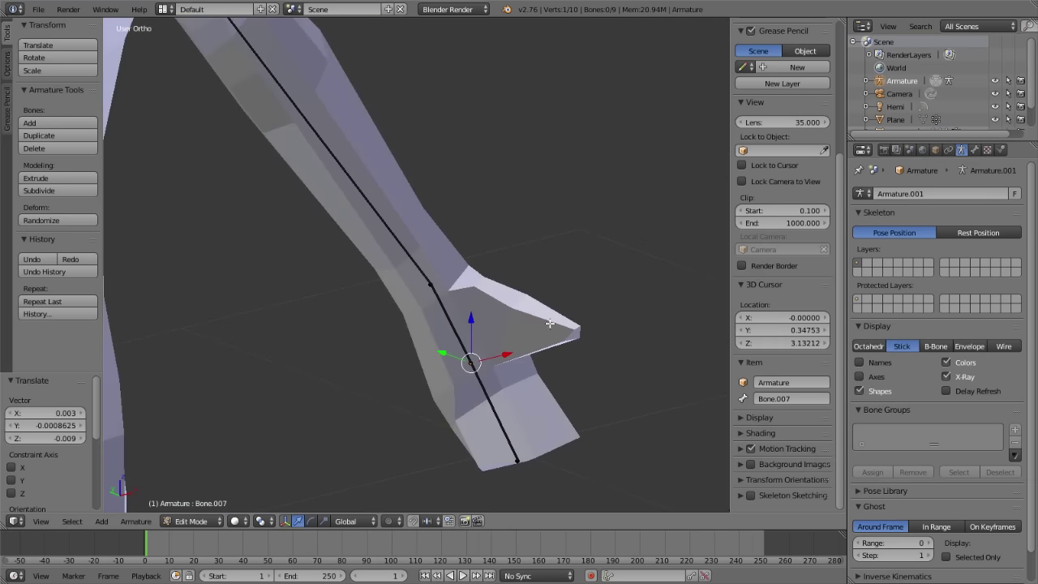
{"action": "scroll", "coordinate": [544, 324], "scroll_direction": "down", "scroll_amount": 5}
{"action": "middle_click_drag", "start_coordinate": [376, 227], "coordinate": [377, 225]}
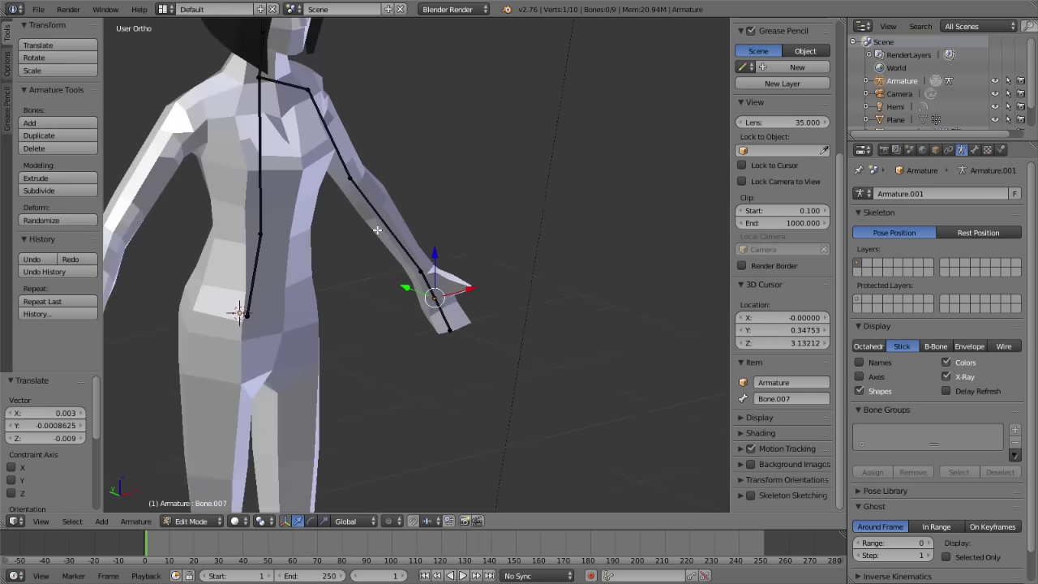
{"action": "scroll", "coordinate": [377, 228], "scroll_direction": "up", "scroll_amount": 4}
{"action": "scroll", "coordinate": [438, 284], "scroll_direction": "up", "scroll_amount": 2}
{"action": "right_click", "coordinate": [436, 281]}
{"action": "scroll", "coordinate": [438, 282], "scroll_direction": "down", "scroll_amount": 1}
{"action": "middle_click_drag", "start_coordinate": [438, 283], "coordinate": [568, 325]}
- Extrude thumb bone Bone.009 from the wrist toward the thumb
{"action": "key", "text": "e"}
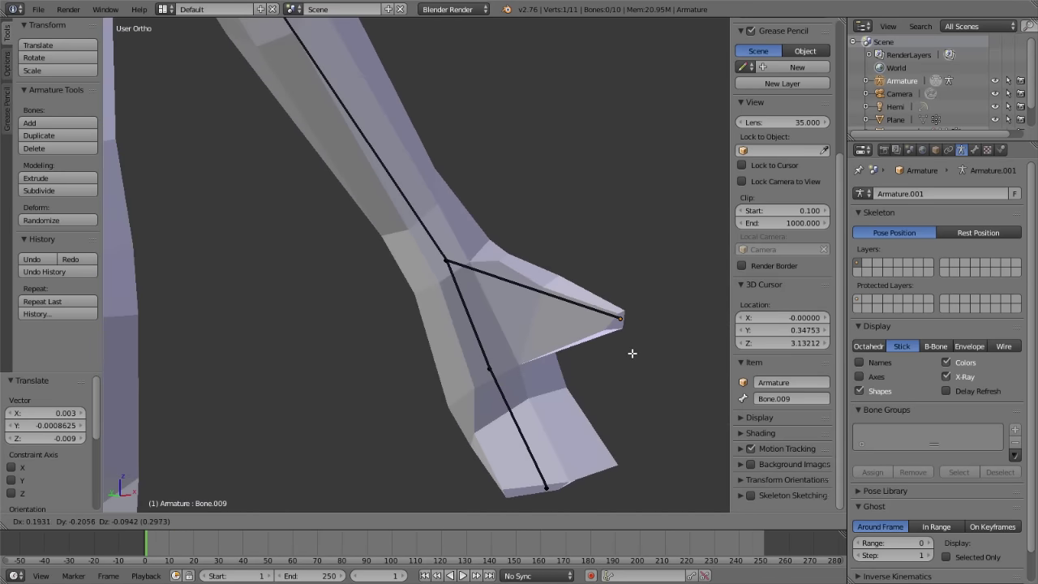
{"action": "left_click", "coordinate": [633, 353]}
{"action": "mouse_move", "coordinate": [630, 350]}
{"action": "middle_mouse_down"}
{"action": "mouse_move", "coordinate": [431, 327]}
{"action": "mouse_move", "coordinate": [398, 343]}
{"action": "mouse_move", "coordinate": [434, 302]}
{"action": "middle_mouse_up"}
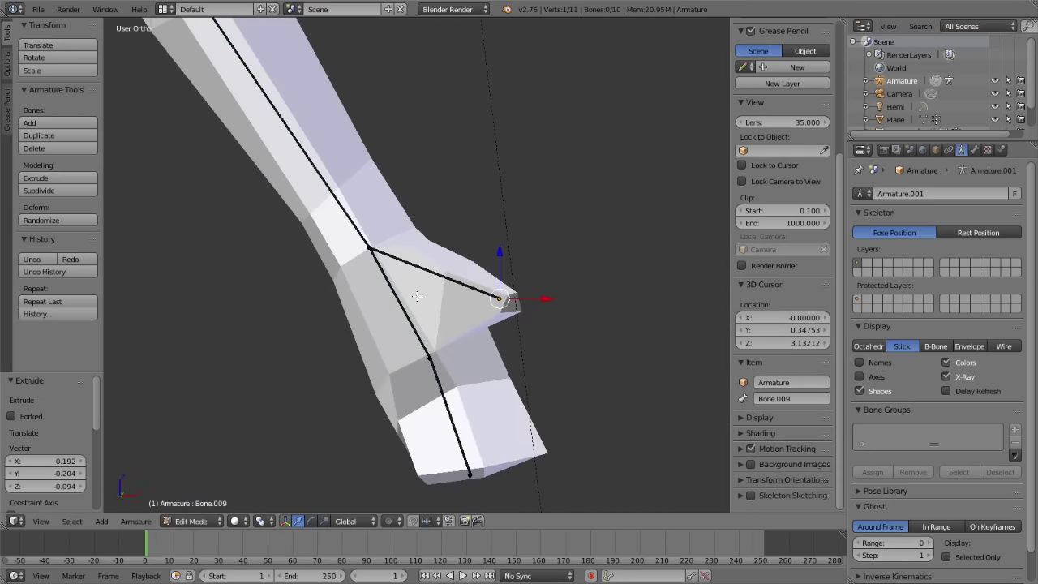
{"action": "right_click", "coordinate": [371, 250]}
{"action": "key", "text": "g"}
{"action": "right_click", "coordinate": [369, 251]}
{"action": "middle_click_drag", "start_coordinate": [442, 291], "coordinate": [450, 294]}
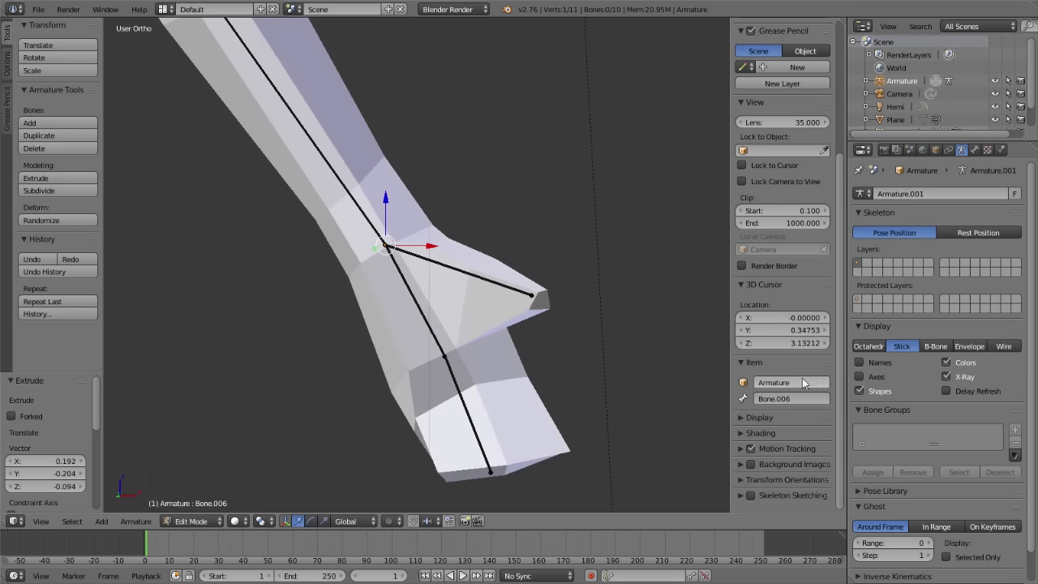
- In Bone properties, uncheck Connected for Bone.009, keeping Bone.006 as parent
{"action": "right_click", "coordinate": [486, 280]}
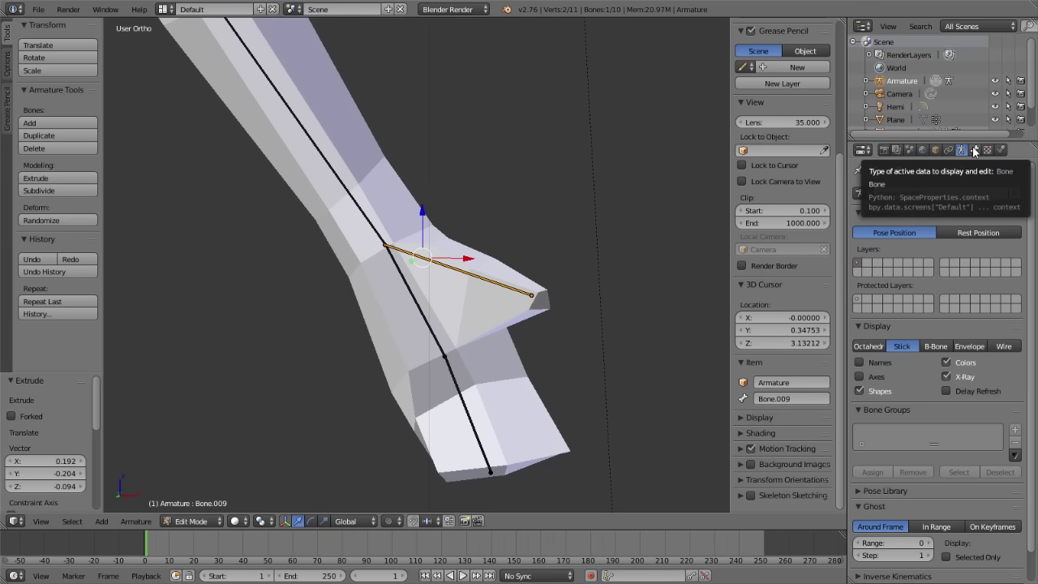
{"action": "left_click", "coordinate": [974, 151]}
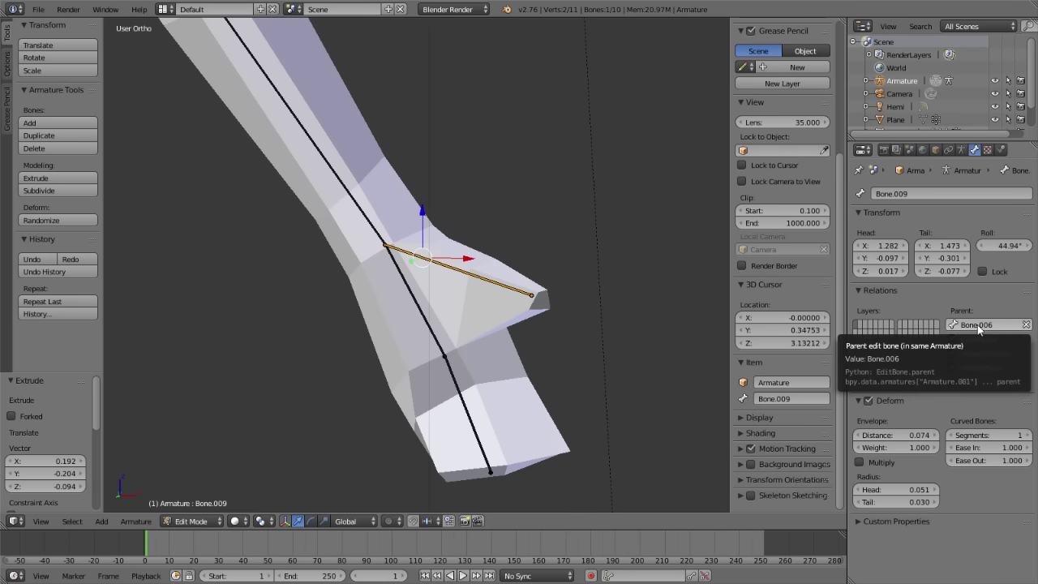
{"action": "right_click", "coordinate": [332, 185]}
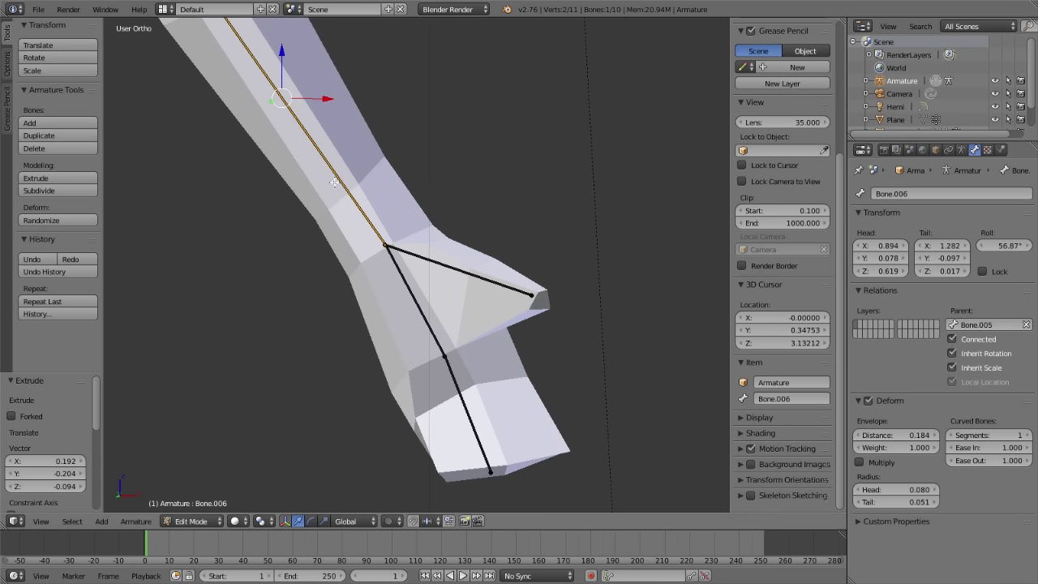
{"action": "right_click", "coordinate": [421, 254]}
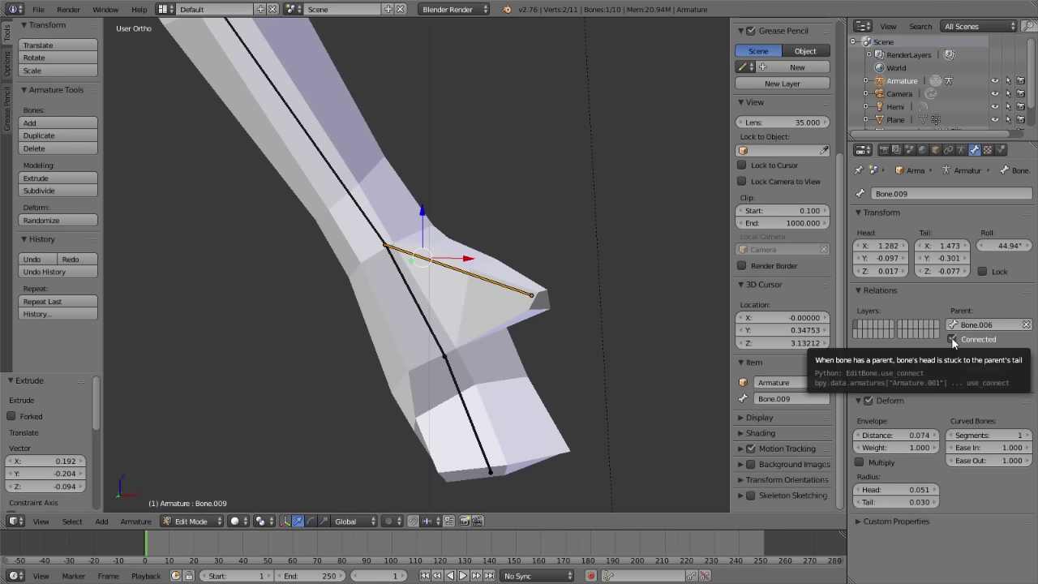
{"action": "left_click", "coordinate": [951, 339]}
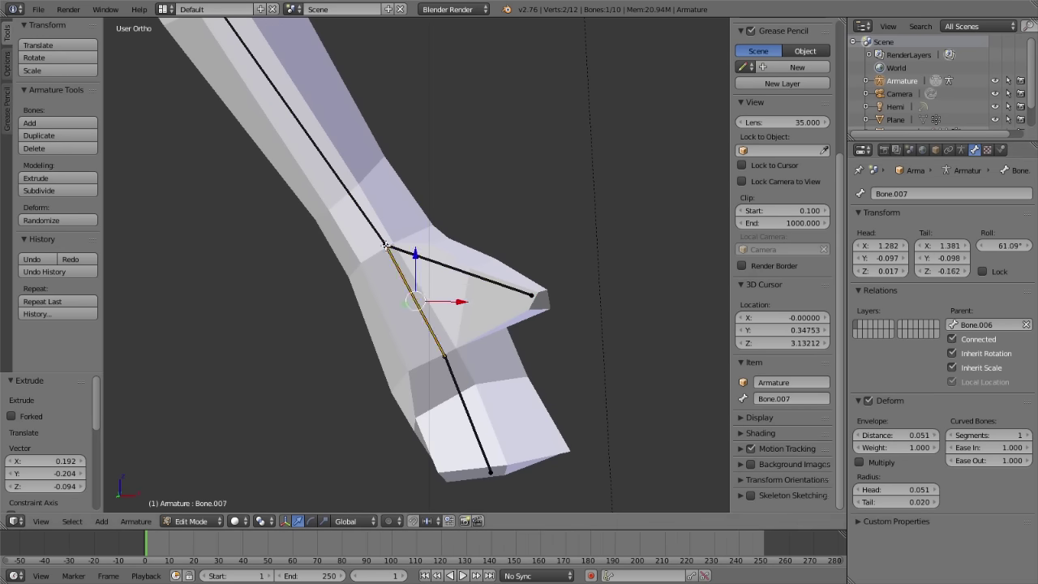
- Select only Bone.009's head and move it from the wrist into the hand
{"action": "right_click", "coordinate": [389, 248]}
{"action": "right_click", "coordinate": [386, 245]}
{"action": "key", "text": "g"}
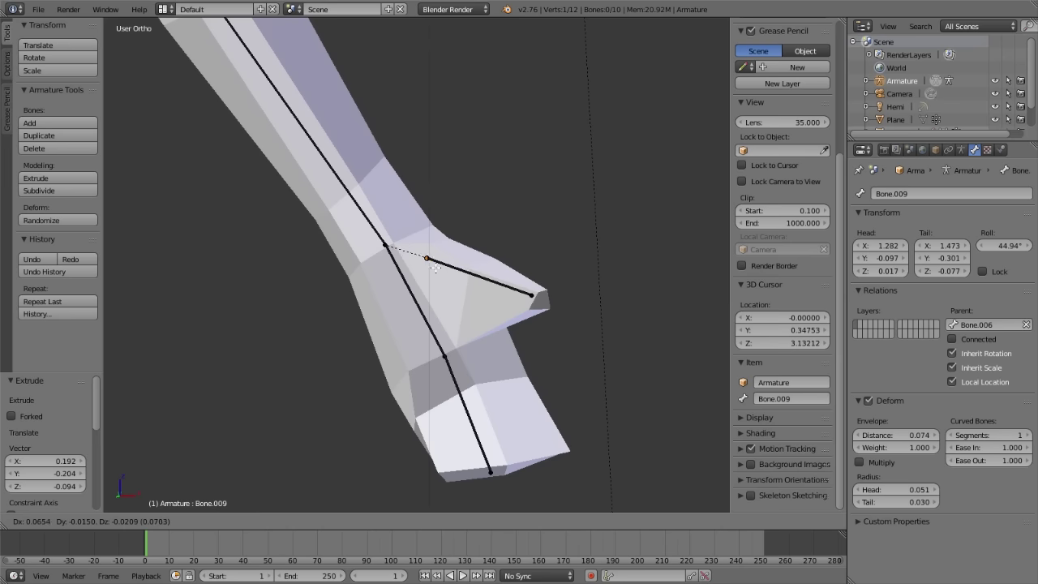
{"action": "left_click", "coordinate": [435, 265]}
- Move Bone.009's head further into the thumb and shift its tail slightly
{"action": "mouse_move", "coordinate": [364, 196]}
{"action": "middle_mouse_down"}
{"action": "mouse_move", "coordinate": [317, 218]}
{"action": "mouse_move", "coordinate": [348, 264]}
{"action": "mouse_move", "coordinate": [541, 265]}
{"action": "mouse_move", "coordinate": [545, 276]}
{"action": "mouse_move", "coordinate": [458, 310]}
{"action": "middle_mouse_up"}
{"action": "key", "text": "g"}
{"action": "left_click", "coordinate": [551, 284]}
{"action": "key", "text": "g"}
{"action": "left_click", "coordinate": [341, 348]}
{"action": "middle_click_drag", "start_coordinate": [340, 349], "coordinate": [378, 352]}
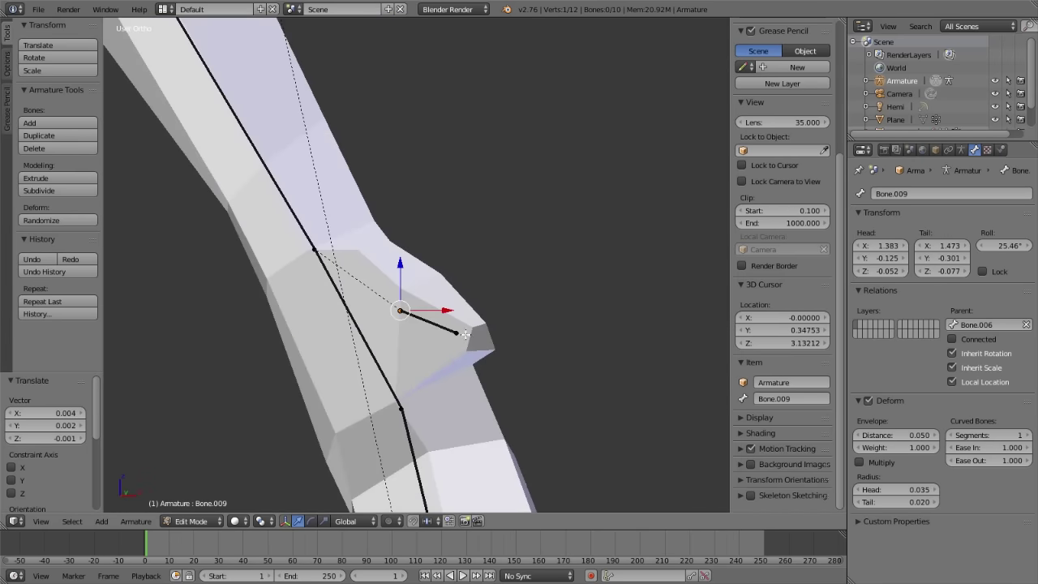
{"action": "middle_click_drag", "start_coordinate": [464, 334], "coordinate": [396, 358]}
{"action": "key", "text": "g"}
{"action": "left_click", "coordinate": [404, 354]}
- Zoom toward the thumb and reselect thumb bone Bone.009 for fine adjustment
{"action": "right_click", "coordinate": [247, 175]}
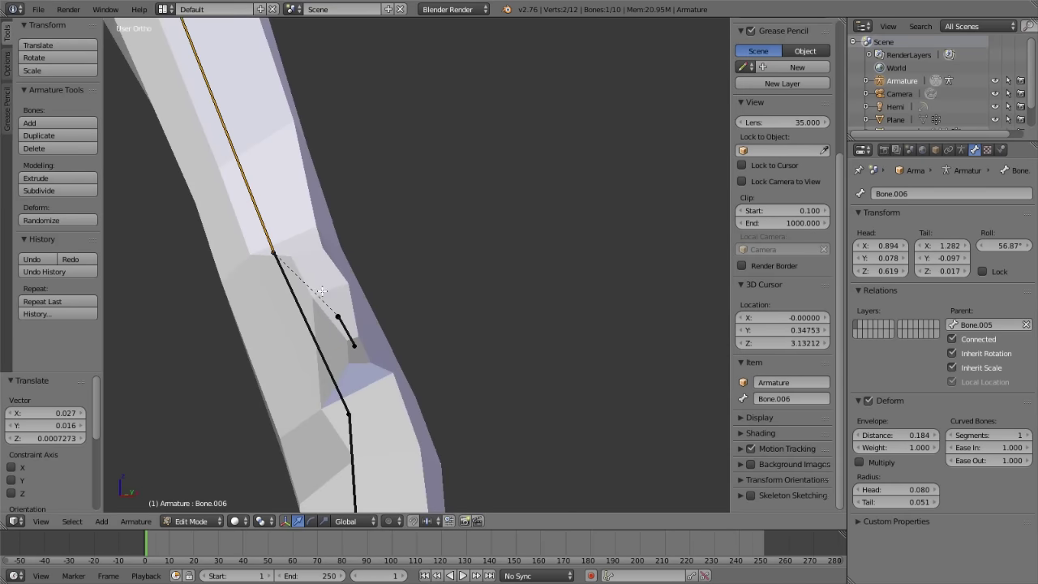
{"action": "scroll", "coordinate": [322, 291], "scroll_direction": "up", "scroll_amount": 2}
{"action": "middle_click_drag", "start_coordinate": [322, 291], "coordinate": [424, 340]}
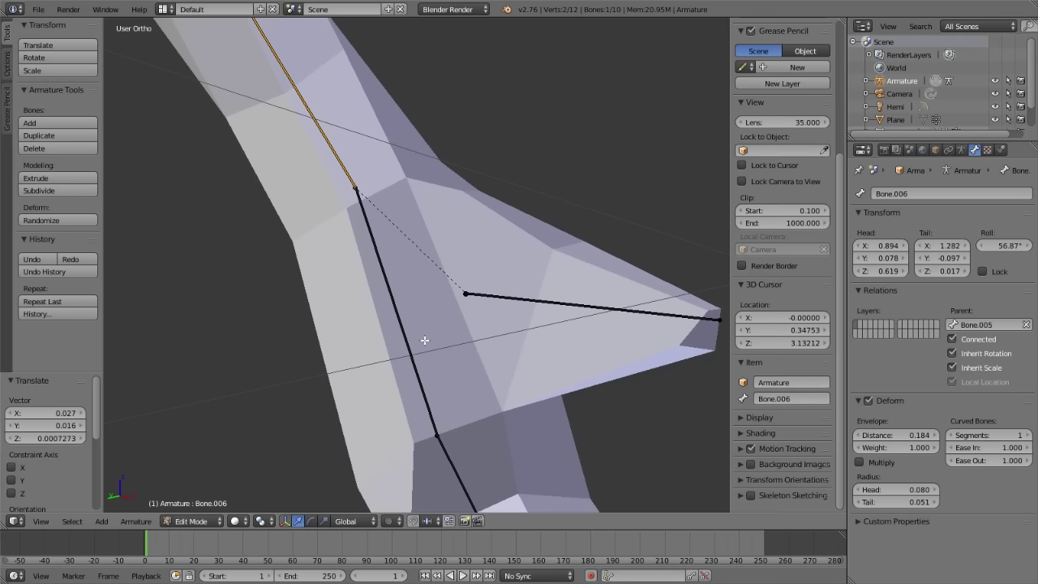
{"action": "middle_click_drag", "start_coordinate": [562, 374], "coordinate": [505, 359], "text": "shift"}
{"action": "right_click", "coordinate": [468, 312]}
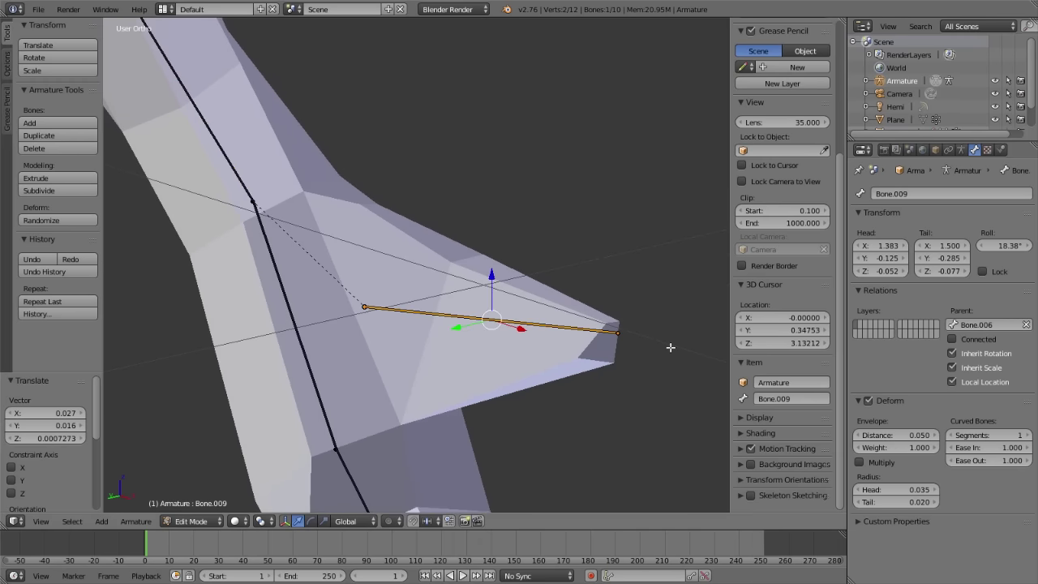
{"action": "key", "text": "ctrl+space"}
{"action": "key", "text": "ctrl+space"}
{"action": "mouse_move", "coordinate": [587, 345]}
{"action": "middle_mouse_down"}
{"action": "mouse_move", "coordinate": [510, 354]}
{"action": "mouse_move", "coordinate": [519, 332]}
{"action": "mouse_move", "coordinate": [447, 313]}
{"action": "mouse_move", "coordinate": [351, 335]}
{"action": "mouse_move", "coordinate": [440, 343]}
{"action": "mouse_move", "coordinate": [527, 306]}
{"action": "mouse_move", "coordinate": [445, 335]}
{"action": "middle_mouse_up"}
- Nudge Bone.009's head into place at 1.386, -0.134, -0.063, then view the figure from the front
{"action": "right_click", "coordinate": [439, 334]}
{"action": "left_click_drag", "start_coordinate": [445, 335], "coordinate": [442, 341]}
{"action": "middle_click_drag", "start_coordinate": [442, 341], "coordinate": [475, 325]}
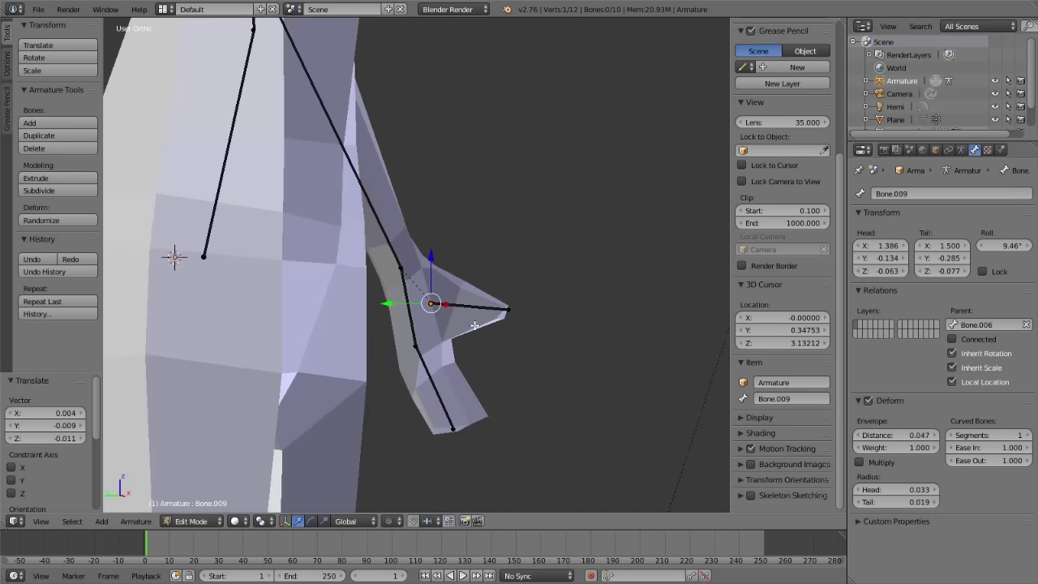
{"action": "scroll", "coordinate": [474, 325], "scroll_direction": "down", "scroll_amount": 5}
{"action": "scroll", "coordinate": [475, 315], "scroll_direction": "down", "scroll_amount": 3}
{"action": "scroll", "coordinate": [426, 315], "scroll_direction": "down", "scroll_amount": 3}
{"action": "middle_click_drag", "start_coordinate": [426, 316], "coordinate": [432, 345]}
{"action": "key", "text": "KP_1"}
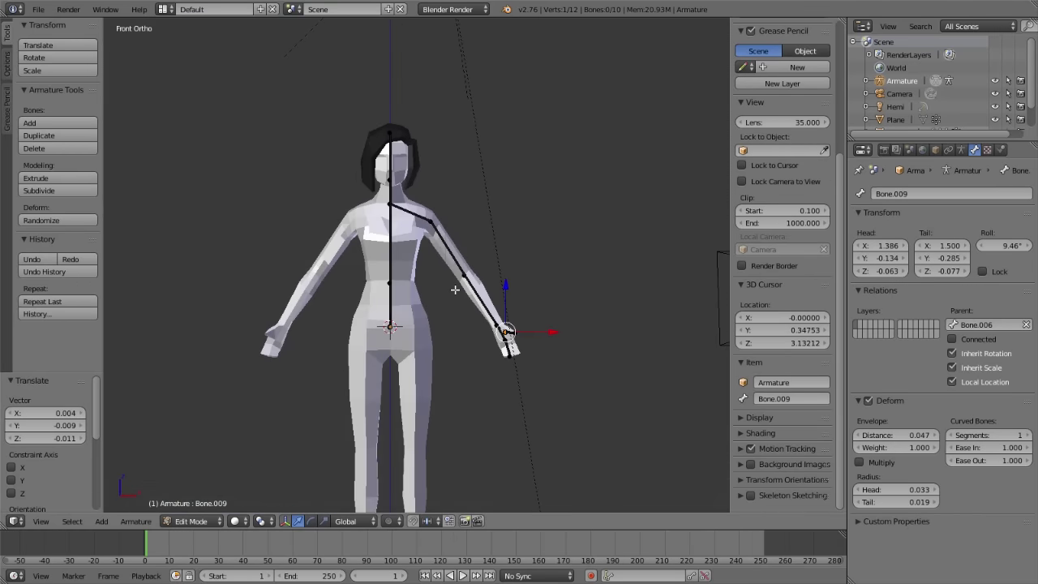
- Add grease pencil block GPencil.001, sketch a stroke along the arm, then erase it
{"action": "left_click", "coordinate": [388, 77]}
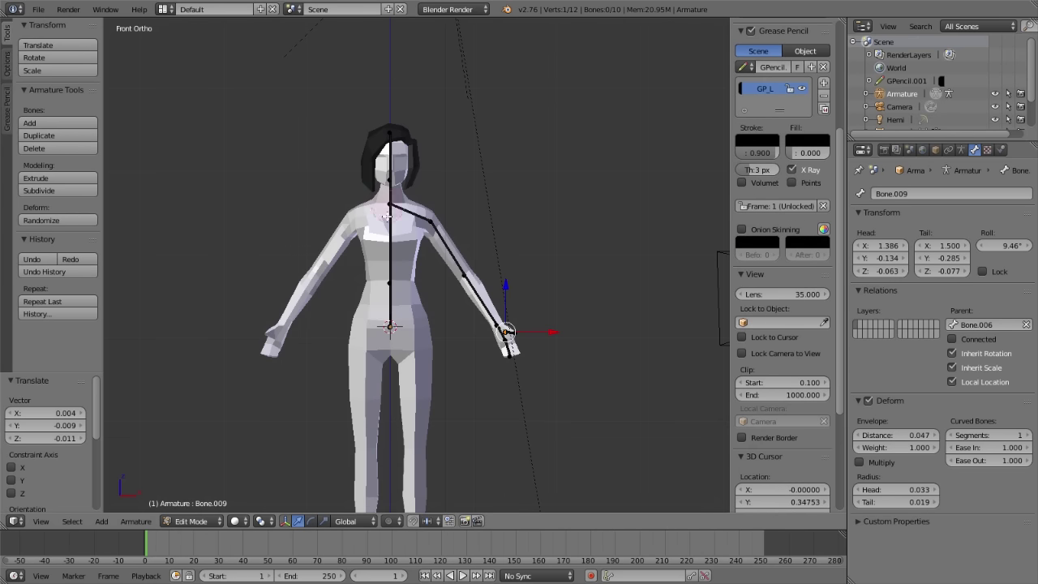
{"action": "left_click_drag", "start_coordinate": [411, 202], "coordinate": [550, 362]}
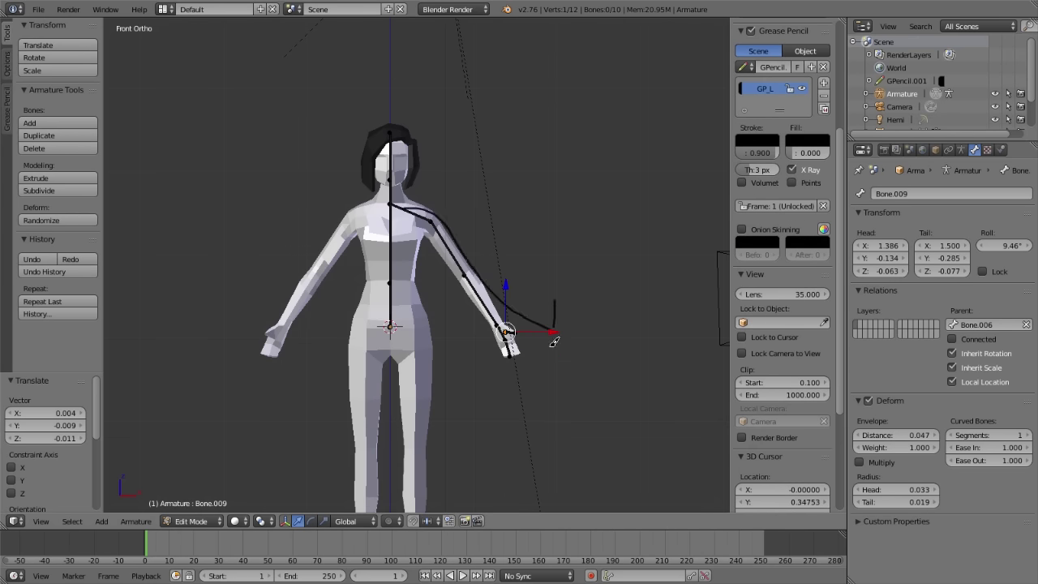
{"action": "mouse_move", "coordinate": [539, 321]}
{"action": "right_mouse_down"}
{"action": "mouse_move", "coordinate": [549, 338]}
{"action": "mouse_move", "coordinate": [462, 323]}
{"action": "right_mouse_up"}
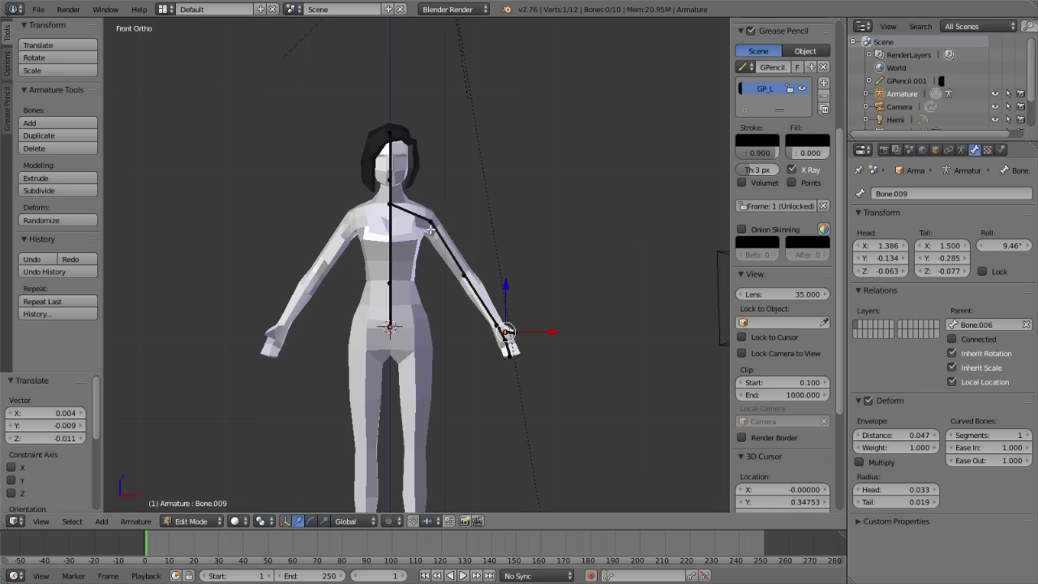
{"action": "mouse_move", "coordinate": [507, 264]}
{"action": "middle_mouse_down"}
{"action": "mouse_move", "coordinate": [341, 339]}
{"action": "mouse_move", "coordinate": [437, 308]}
{"action": "middle_mouse_up"}
{"action": "scroll", "coordinate": [438, 308], "scroll_direction": "up", "scroll_amount": 4}
{"action": "right_click", "coordinate": [458, 274]}
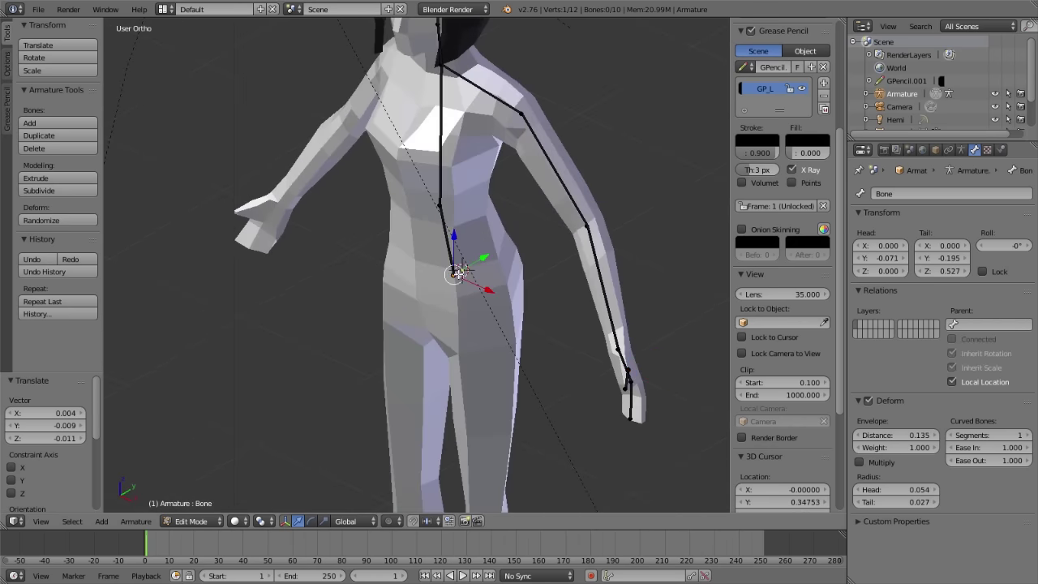
- In front view, extrude a new bone from the pelvis and move it to the top of the right leg
{"action": "key", "text": "KP_1"}
{"action": "scroll", "coordinate": [486, 322], "scroll_direction": "down", "scroll_amount": 3}
{"action": "scroll", "coordinate": [486, 268], "scroll_direction": "up", "scroll_amount": 1}
{"action": "scroll", "coordinate": [487, 270], "scroll_direction": "up", "scroll_amount": 3}
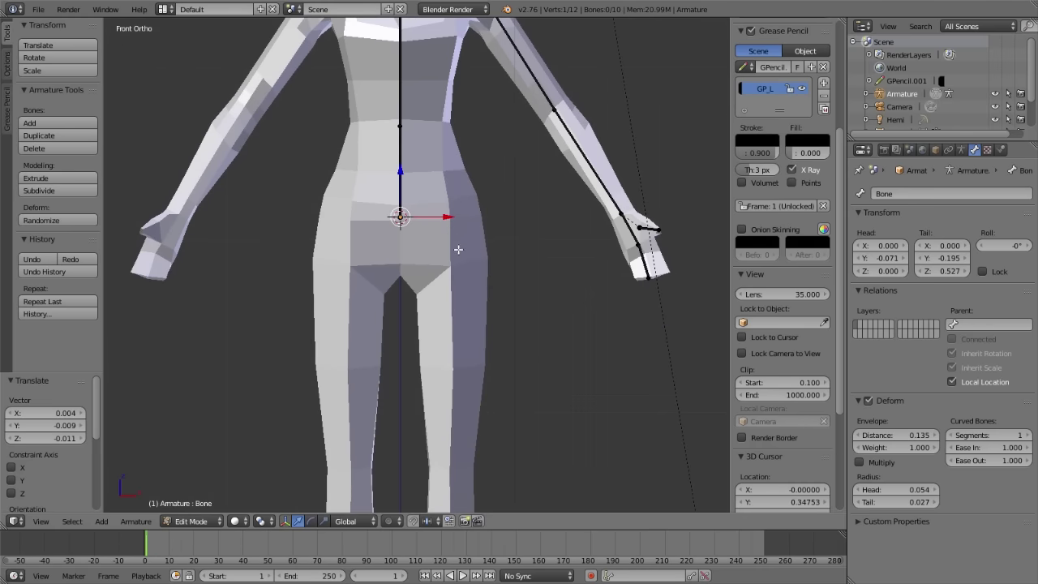
{"action": "left_click_drag", "start_coordinate": [456, 246], "coordinate": [448, 375]}
{"action": "right_click_drag", "start_coordinate": [460, 257], "coordinate": [448, 429]}
{"action": "key", "text": "e"}
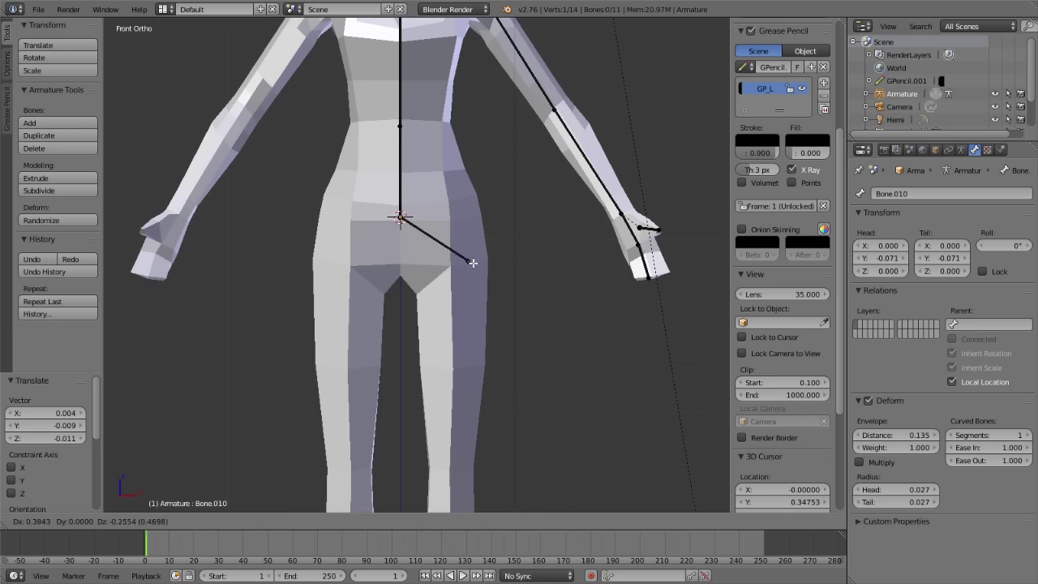
{"action": "left_click", "coordinate": [469, 327]}
{"action": "key", "text": "g"}
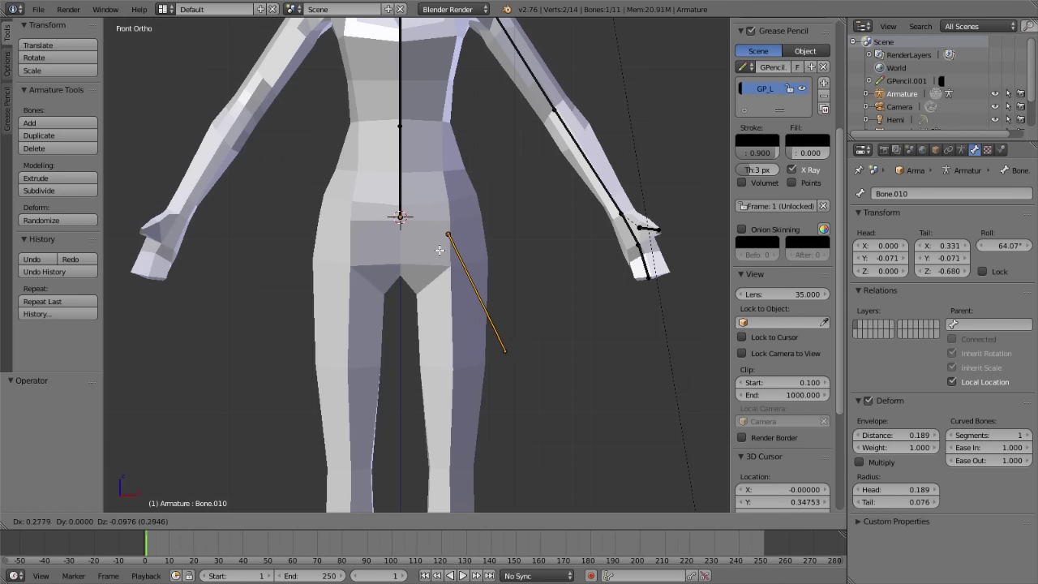
{"action": "left_click", "coordinate": [503, 323]}
- Drag Bone.010's lower end down to the knee
{"action": "right_click", "coordinate": [508, 346]}
{"action": "key", "text": "g"}
{"action": "left_click", "coordinate": [448, 478]}
{"action": "scroll", "coordinate": [450, 422], "scroll_direction": "down", "scroll_amount": 2}
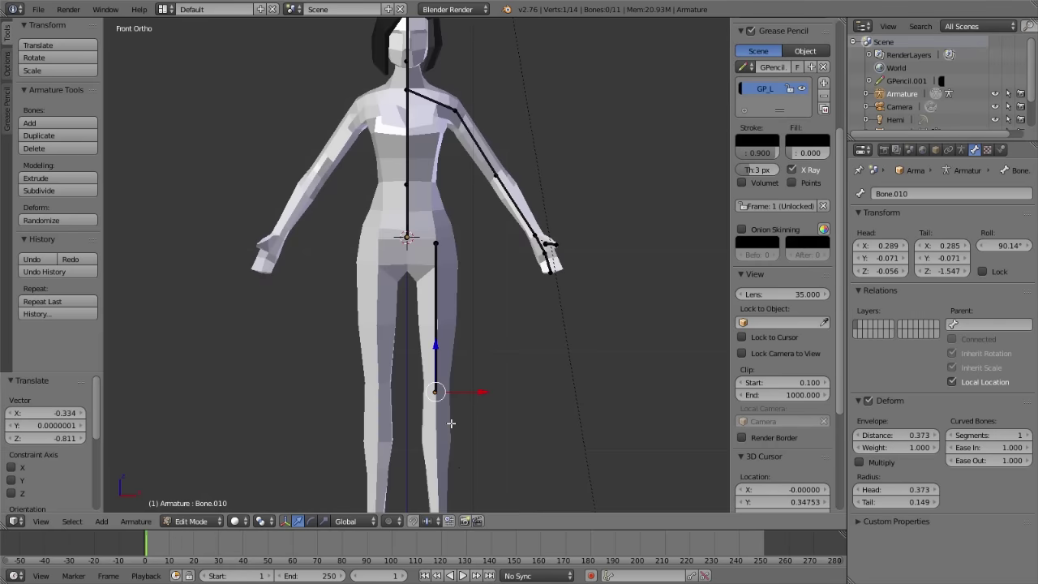
{"action": "middle_click_drag", "start_coordinate": [450, 422], "coordinate": [394, 294]}
{"action": "scroll", "coordinate": [485, 247], "scroll_direction": "up", "scroll_amount": 2}
- In side view, select the thigh bone Bone.010 and shift it slightly into place
{"action": "key", "text": "KP_3"}
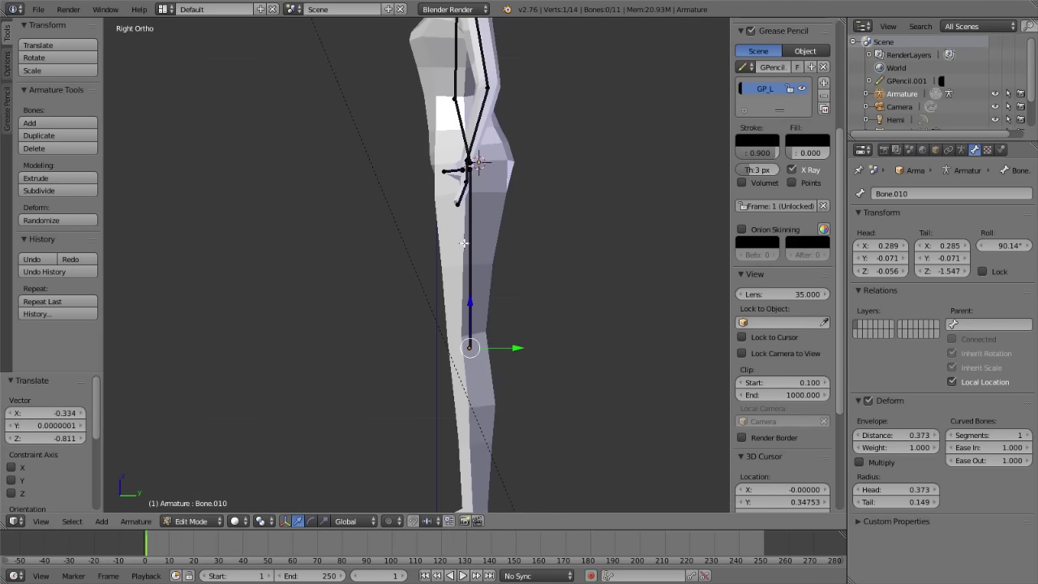
{"action": "right_click", "coordinate": [475, 164]}
{"action": "middle_click_drag", "start_coordinate": [475, 164], "coordinate": [487, 146]}
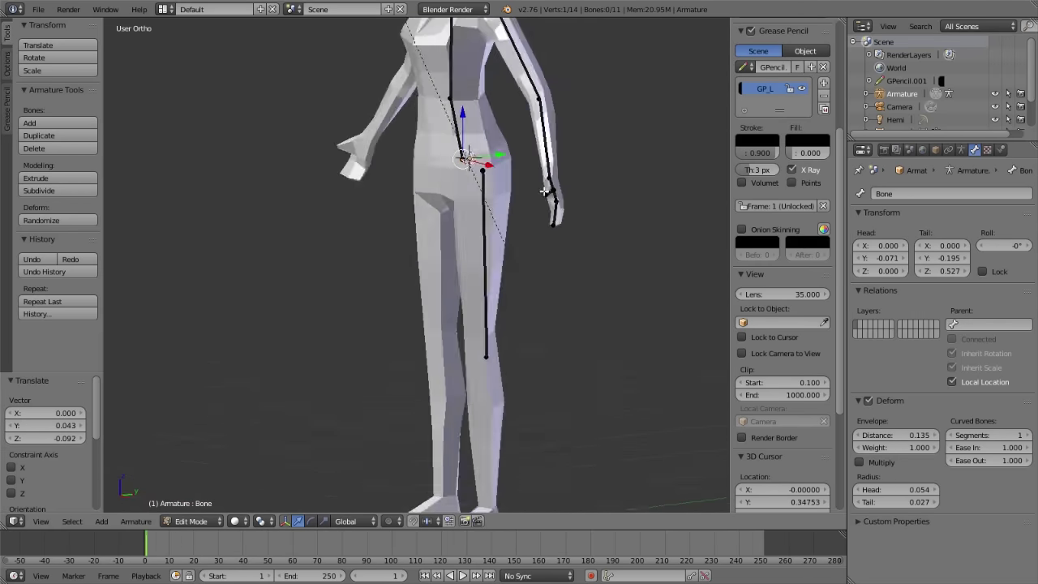
{"action": "scroll", "coordinate": [503, 122], "scroll_direction": "up", "scroll_amount": 3}
{"action": "right_click", "coordinate": [511, 101]}
{"action": "key", "text": "g"}
{"action": "left_click", "coordinate": [502, 103]}
{"action": "key", "text": "KP_3"}
{"action": "scroll", "coordinate": [541, 273], "scroll_direction": "down", "scroll_amount": 2}
- Check the body mesh in Edit Mode, then return to the armature and reposition the knee end
{"action": "key", "text": "Tab"}
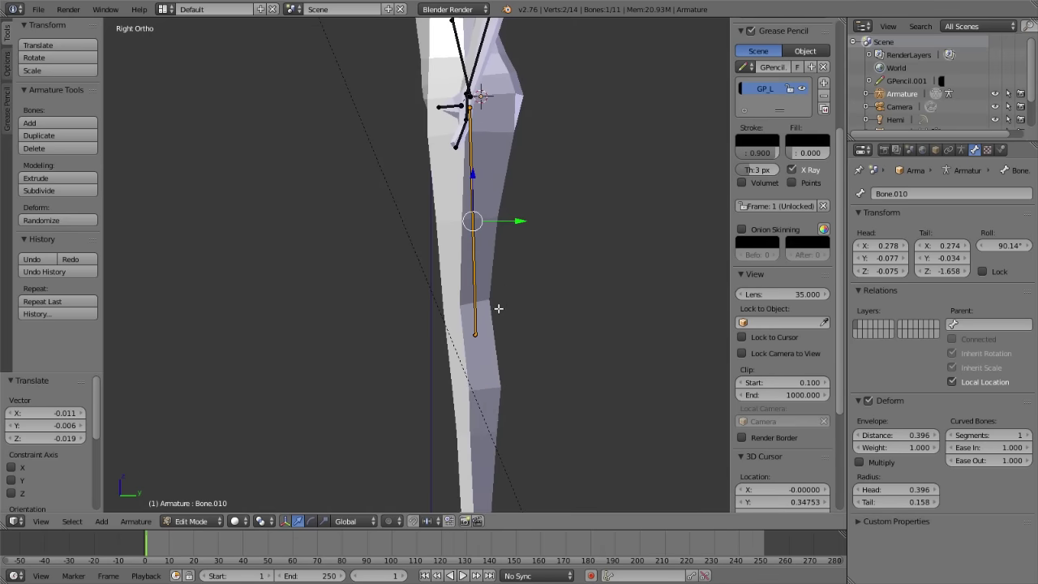
{"action": "right_click", "coordinate": [477, 328]}
{"action": "key", "text": "Tab"}
{"action": "key", "text": "Tab"}
{"action": "key", "text": "Tab"}
{"action": "key", "text": "Tab"}
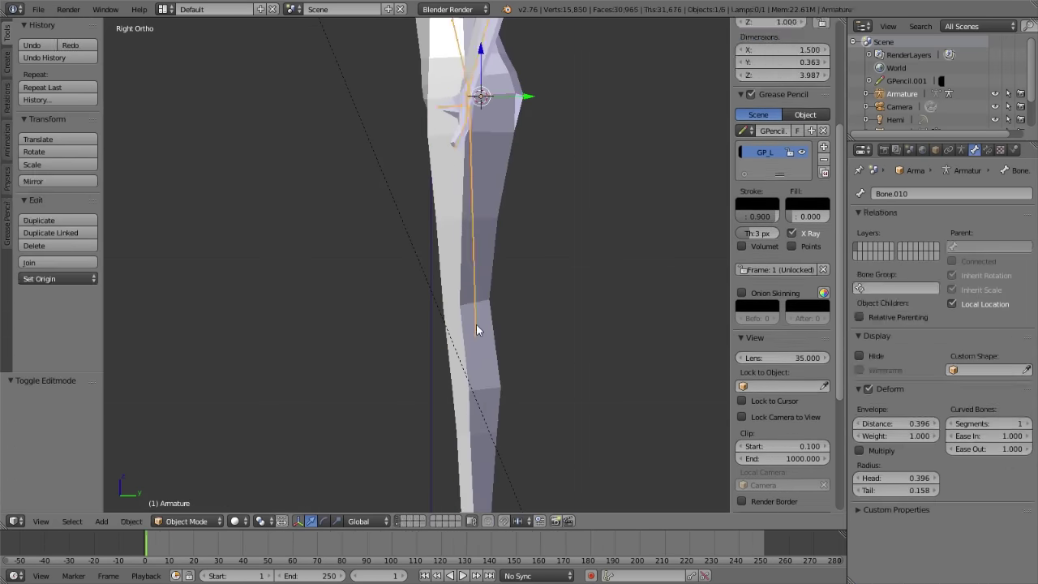
{"action": "right_click", "coordinate": [476, 331]}
{"action": "key", "text": "Tab"}
{"action": "key", "text": "g"}
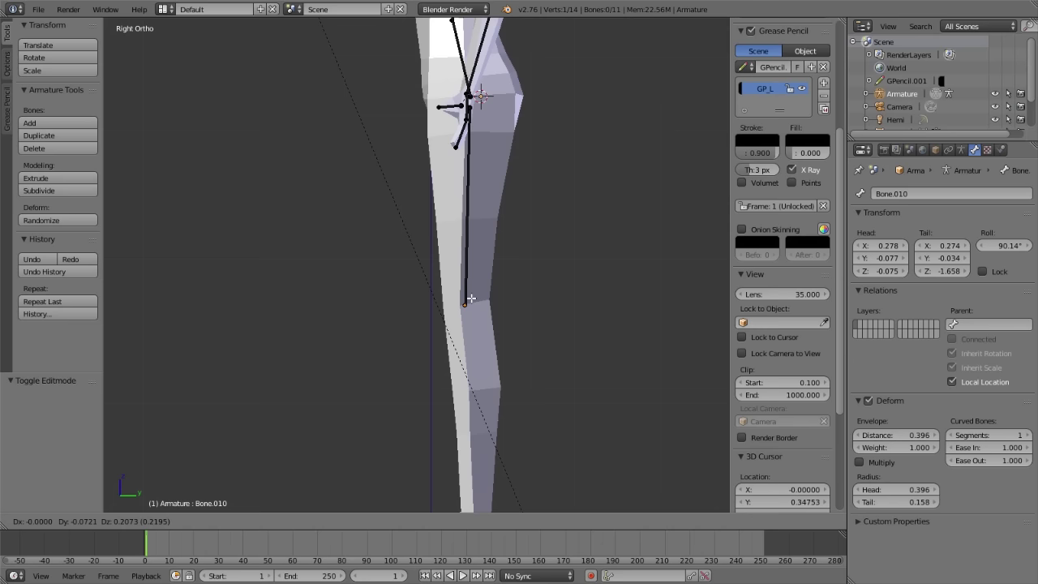
{"action": "left_click", "coordinate": [471, 299]}
- In Front Ortho, move the thigh bone's knee end along X until centred in the leg
{"action": "key", "text": "KP_1"}
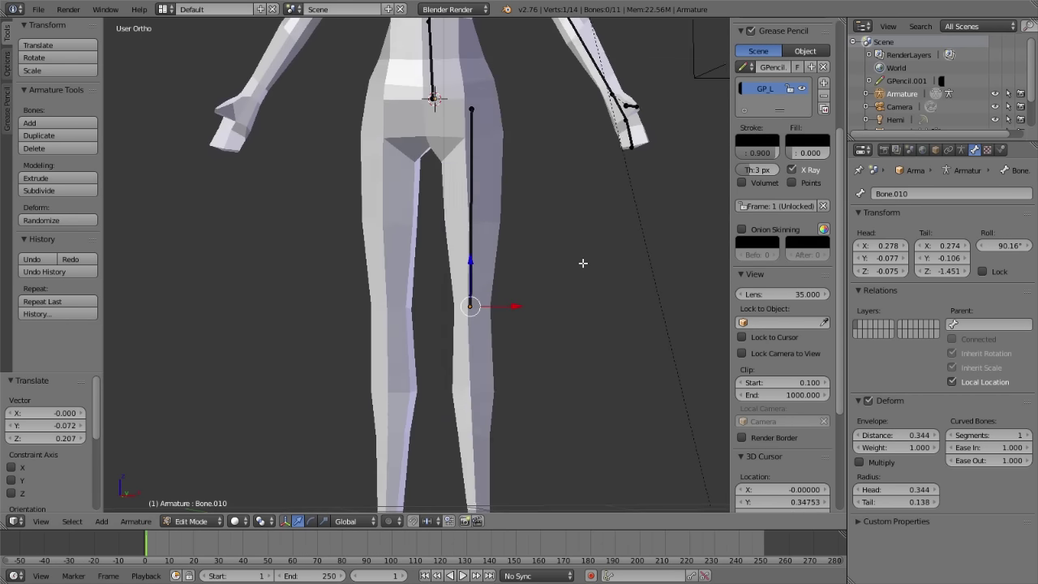
{"action": "scroll", "coordinate": [583, 263], "scroll_direction": "up", "scroll_amount": 2}
{"action": "key", "text": "g"}
{"action": "key", "text": "x"}
{"action": "left_click", "coordinate": [533, 319]}
{"action": "scroll", "coordinate": [514, 210], "scroll_direction": "down", "scroll_amount": 1}
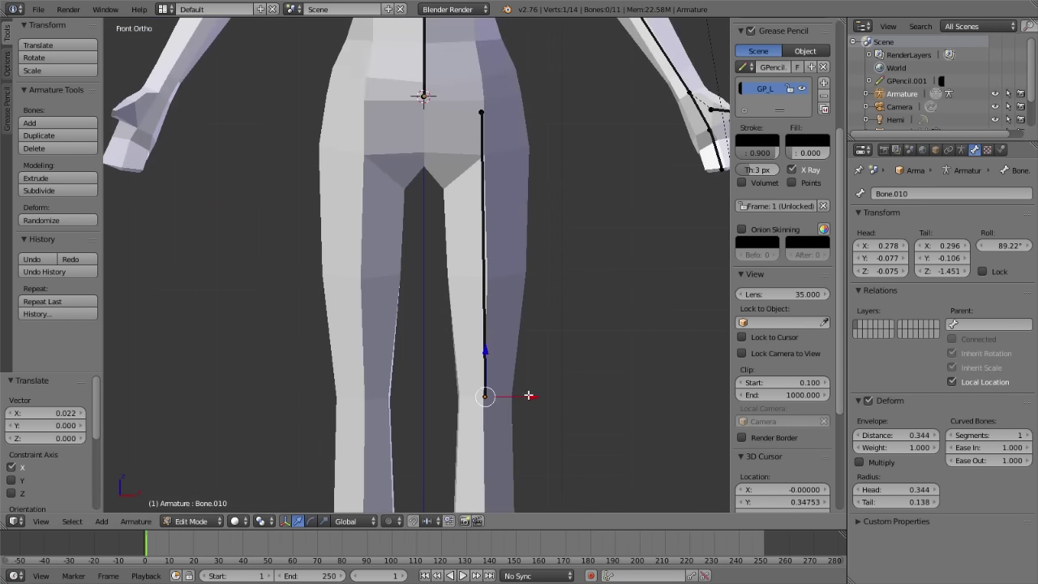
{"action": "key", "text": "g"}
{"action": "key", "text": "x"}
{"action": "left_click", "coordinate": [531, 366]}
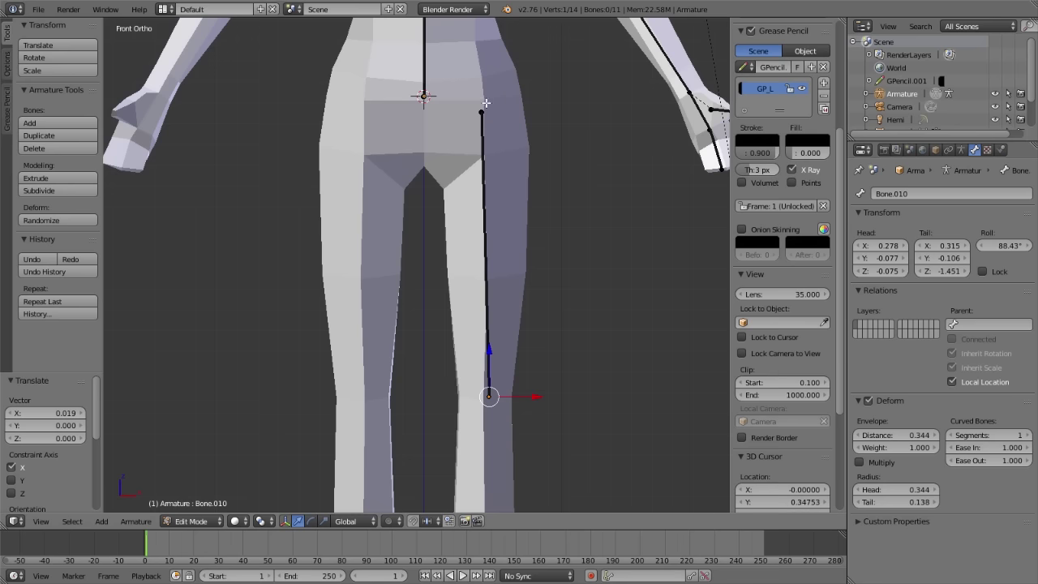
{"action": "scroll", "coordinate": [484, 103], "scroll_direction": "down", "scroll_amount": 2}
{"action": "scroll", "coordinate": [500, 108], "scroll_direction": "down", "scroll_amount": 1}
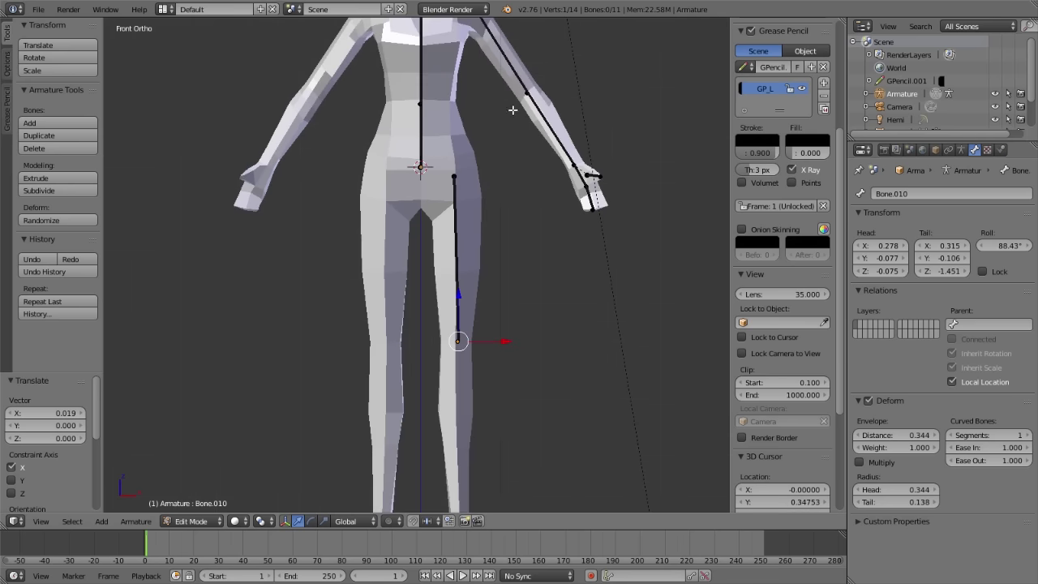
{"action": "scroll", "coordinate": [505, 119], "scroll_direction": "down", "scroll_amount": 2}
{"action": "scroll", "coordinate": [514, 101], "scroll_direction": "up", "scroll_amount": 1, "text": "shift"}
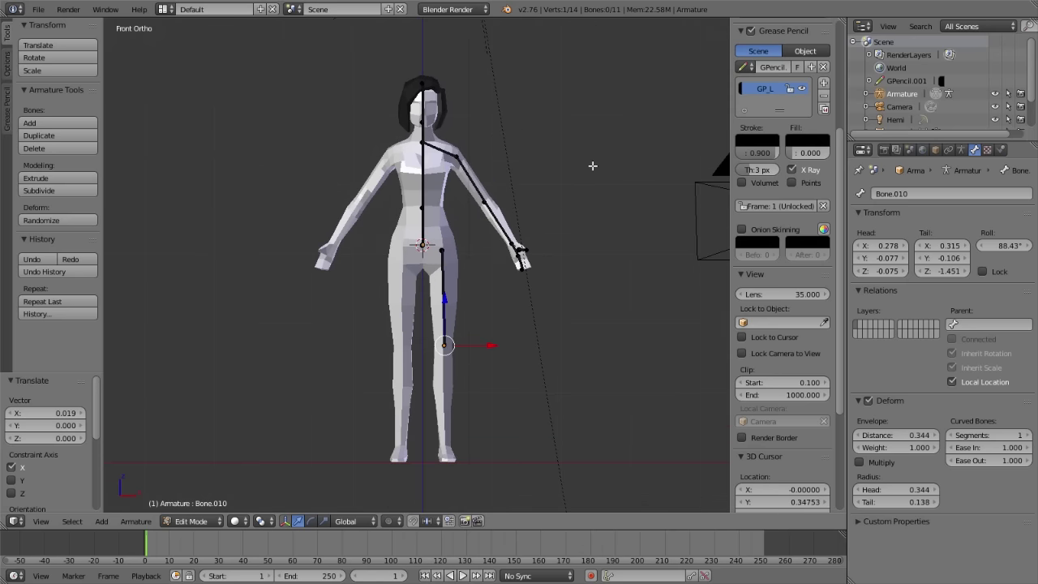
{"action": "scroll", "coordinate": [593, 166], "scroll_direction": "up", "scroll_amount": 2}
{"action": "scroll", "coordinate": [530, 268], "scroll_direction": "up", "scroll_amount": 2}
{"action": "scroll", "coordinate": [489, 211], "scroll_direction": "down", "scroll_amount": 2, "text": "shift"}
{"action": "scroll", "coordinate": [479, 239], "scroll_direction": "down", "scroll_amount": 1, "text": "shift"}
- Extrude the shin bone from the knee and fit its end at the ankle in side view
{"action": "key", "text": "e"}
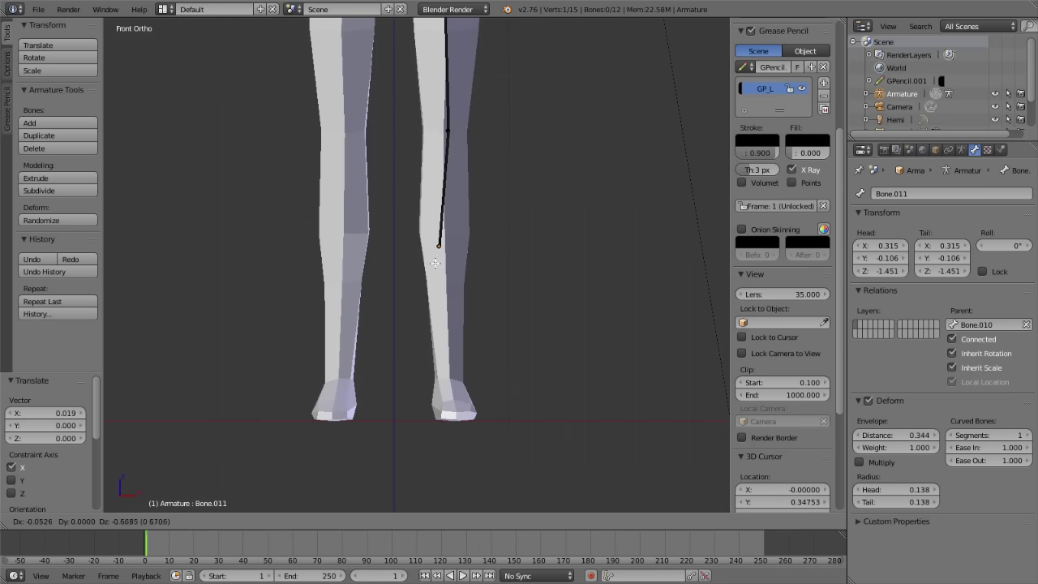
{"action": "left_click", "coordinate": [483, 356]}
{"action": "key", "text": "KP_3"}
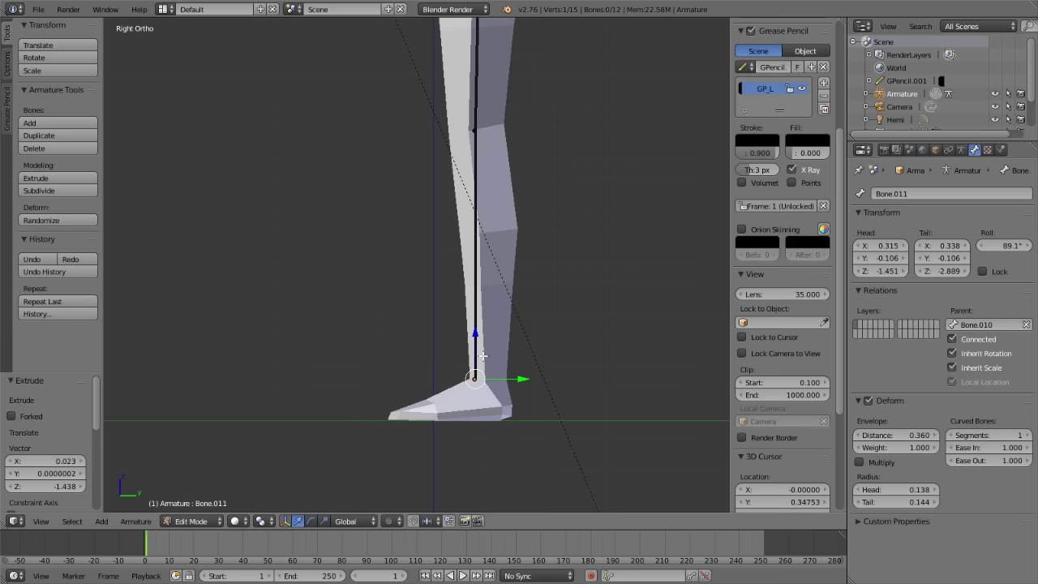
{"action": "key", "text": "g"}
{"action": "left_click", "coordinate": [508, 361]}
{"action": "key", "text": "g"}
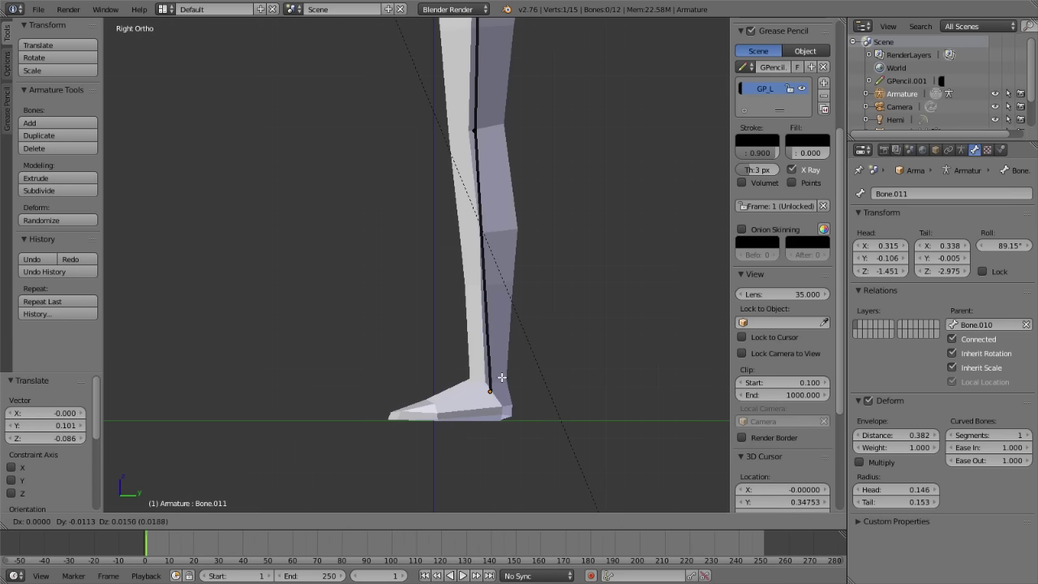
{"action": "left_click", "coordinate": [499, 370]}
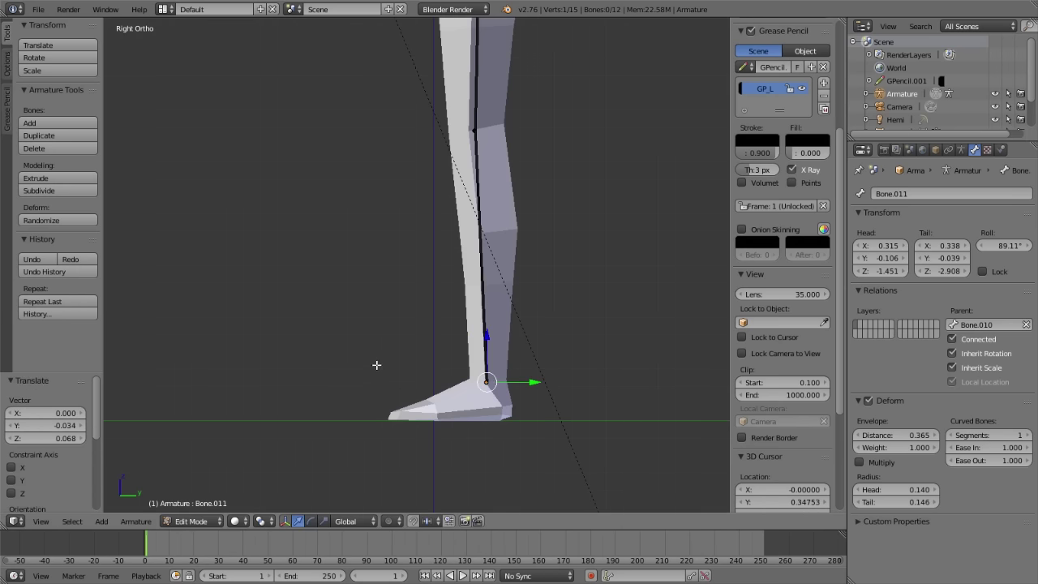
- Extrude two foot bones to the ball and tip of the foot, adjusting the ankle joint
{"action": "key", "text": "e"}
{"action": "left_click", "coordinate": [413, 405]}
{"action": "key", "text": "e"}
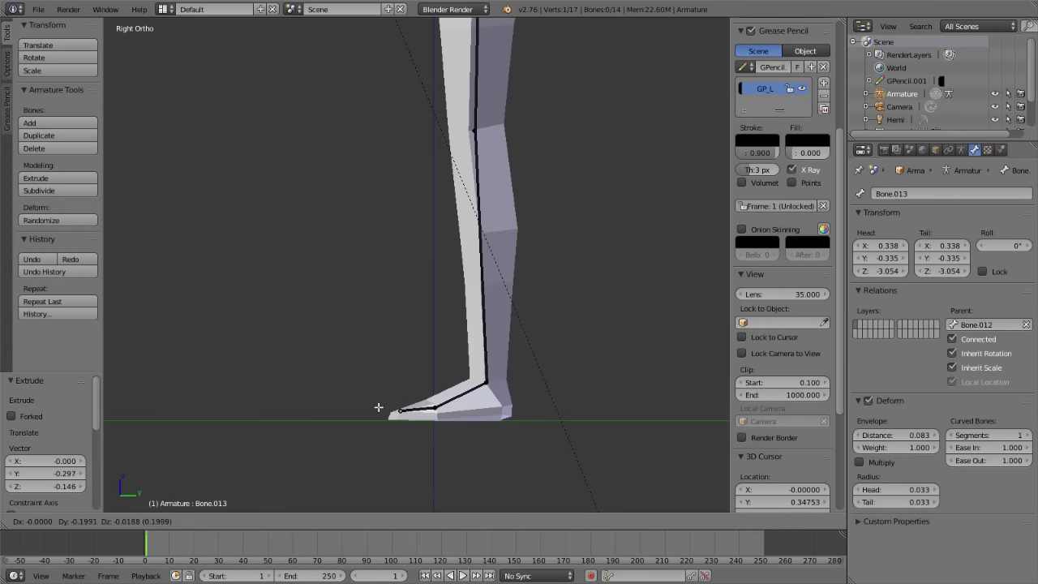
{"action": "left_click", "coordinate": [373, 407]}
{"action": "right_click", "coordinate": [436, 410]}
{"action": "key", "text": "g"}
{"action": "left_click", "coordinate": [434, 410]}
- From the top view, centre the mid-foot joint and toe tip inside the foot mesh
{"action": "mouse_move", "coordinate": [406, 378]}
{"action": "middle_mouse_down"}
{"action": "mouse_move", "coordinate": [537, 403]}
{"action": "mouse_move", "coordinate": [475, 427]}
{"action": "middle_mouse_up"}
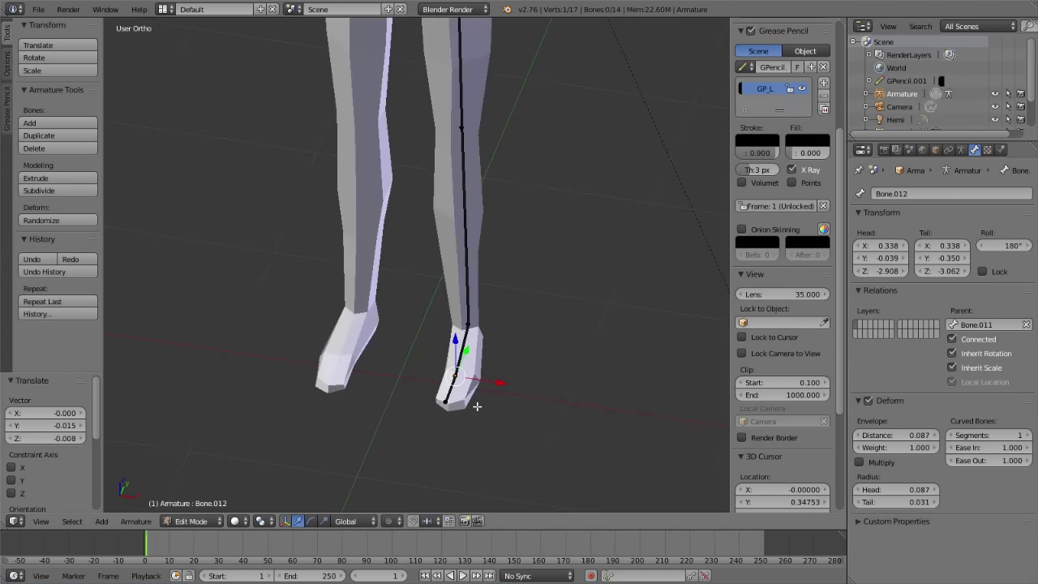
{"action": "key", "text": "KP_7"}
{"action": "scroll", "coordinate": [475, 368], "scroll_direction": "up", "scroll_amount": 3}
{"action": "middle_click_drag", "start_coordinate": [475, 369], "coordinate": [353, 289], "text": "shift"}
{"action": "right_click", "coordinate": [376, 257]}
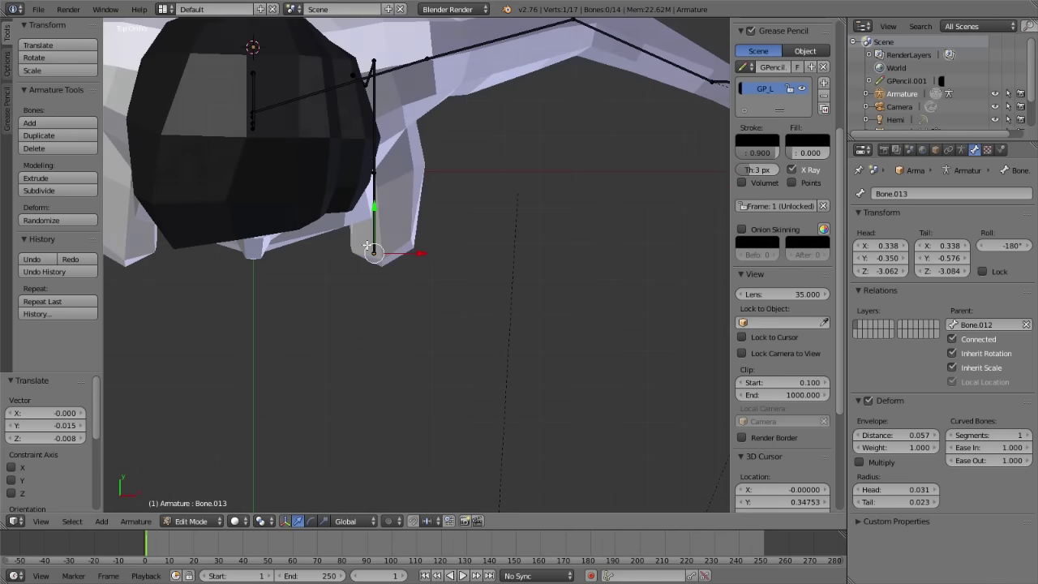
{"action": "middle_click_drag", "start_coordinate": [367, 246], "coordinate": [353, 285]}
{"action": "right_click", "coordinate": [374, 284]}
{"action": "key", "text": "g"}
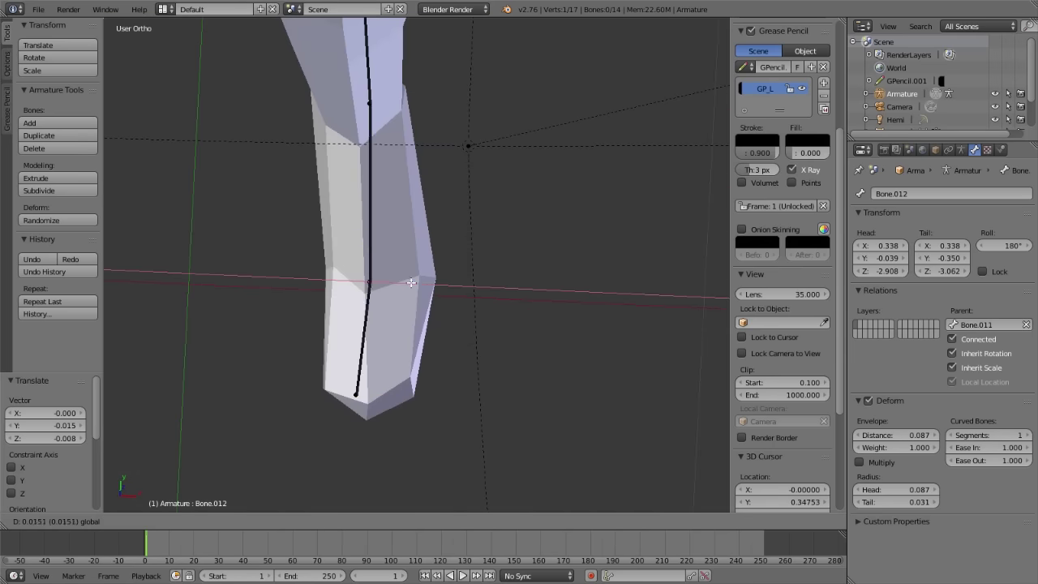
{"action": "left_click", "coordinate": [411, 282]}
{"action": "right_click", "coordinate": [397, 394]}
{"action": "key", "text": "g"}
{"action": "key", "text": "x"}
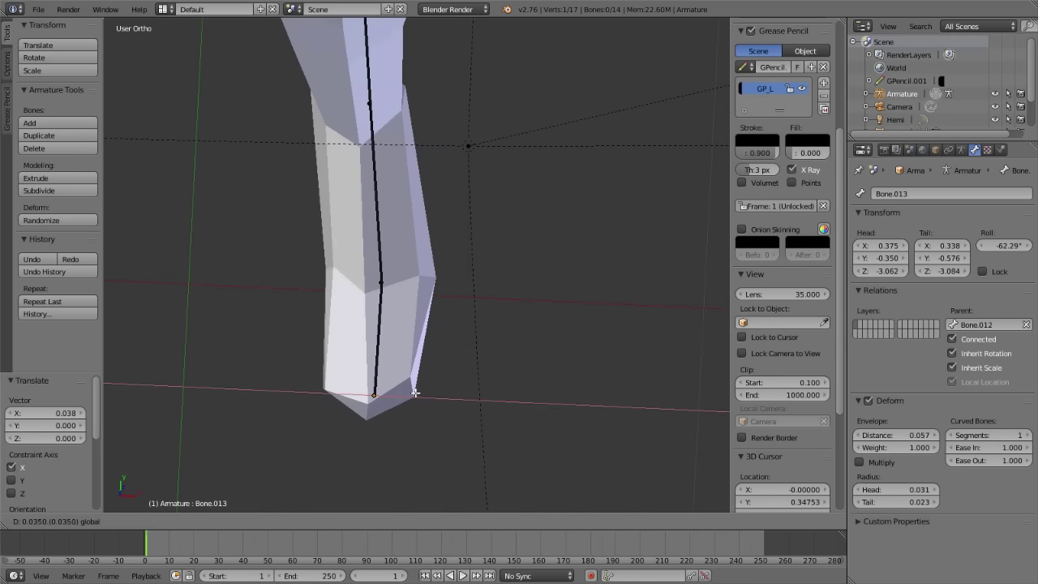
{"action": "left_click", "coordinate": [414, 392]}
- Orbit out to view the whole character and select the root bone at the hip
{"action": "scroll", "coordinate": [397, 387], "scroll_direction": "down", "scroll_amount": 3}
{"action": "scroll", "coordinate": [491, 287], "scroll_direction": "down", "scroll_amount": 2}
{"action": "mouse_move", "coordinate": [491, 287]}
{"action": "middle_mouse_down"}
{"action": "mouse_move", "coordinate": [479, 378]}
{"action": "mouse_move", "coordinate": [447, 224]}
{"action": "mouse_move", "coordinate": [438, 248]}
{"action": "mouse_move", "coordinate": [405, 239]}
{"action": "mouse_move", "coordinate": [349, 196]}
{"action": "middle_mouse_up"}
{"action": "scroll", "coordinate": [438, 248], "scroll_direction": "up", "scroll_amount": 2}
{"action": "scroll", "coordinate": [431, 258], "scroll_direction": "down", "scroll_amount": 2}
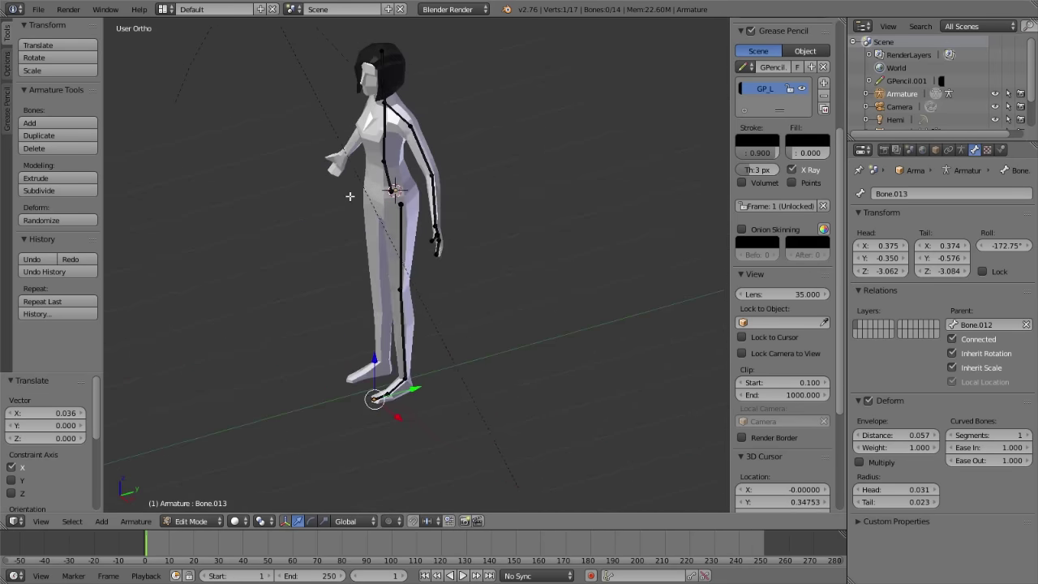
{"action": "scroll", "coordinate": [349, 196], "scroll_direction": "up", "scroll_amount": 6}
{"action": "right_click", "coordinate": [371, 107]}
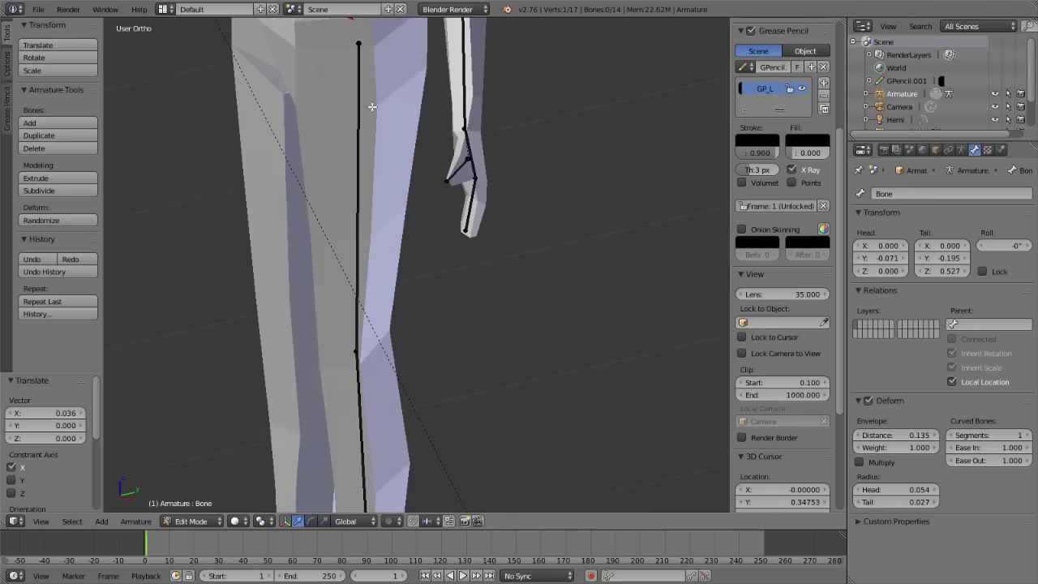
- Frame the hip and knee in the Right Ortho side view
{"action": "scroll", "coordinate": [371, 107], "scroll_direction": "down", "scroll_amount": 3}
{"action": "middle_click_drag", "start_coordinate": [371, 106], "coordinate": [348, 138]}
{"action": "scroll", "coordinate": [327, 112], "scroll_direction": "up", "scroll_amount": 4}
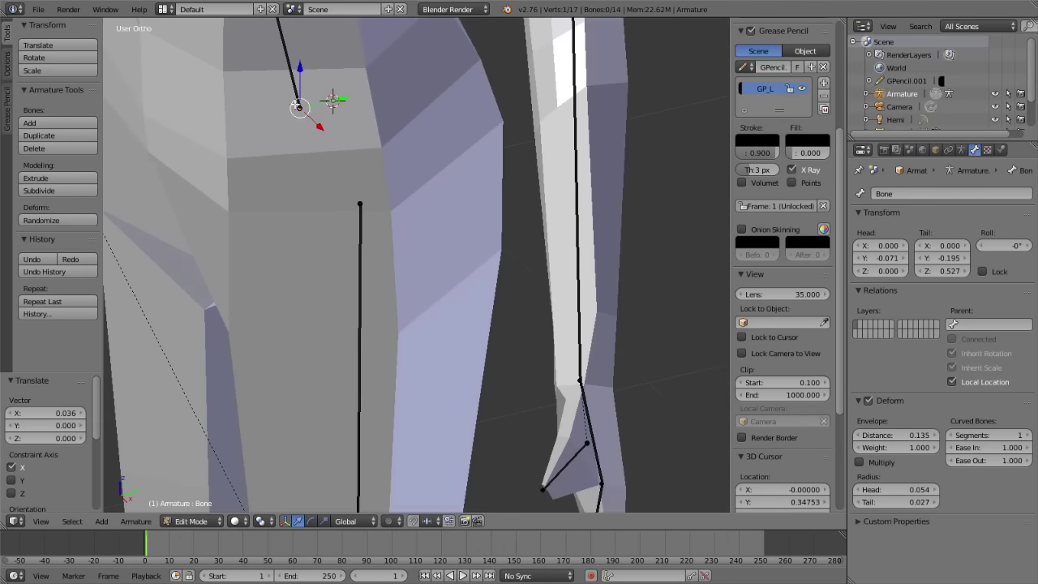
{"action": "key", "text": "KP_3"}
{"action": "scroll", "coordinate": [327, 102], "scroll_direction": "down", "scroll_amount": 2}
{"action": "middle_click_drag", "start_coordinate": [358, 114], "coordinate": [356, 168], "text": "shift"}
{"action": "scroll", "coordinate": [356, 169], "scroll_direction": "up", "scroll_amount": 1}
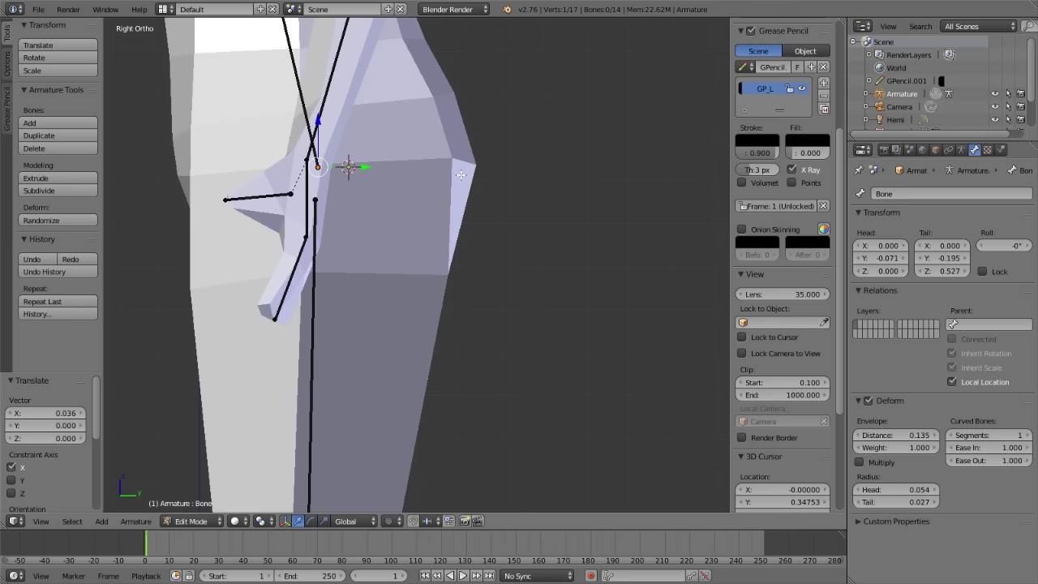
- Extrude Bone.014 horizontally from the hip joint and select it
{"action": "key", "text": "e"}
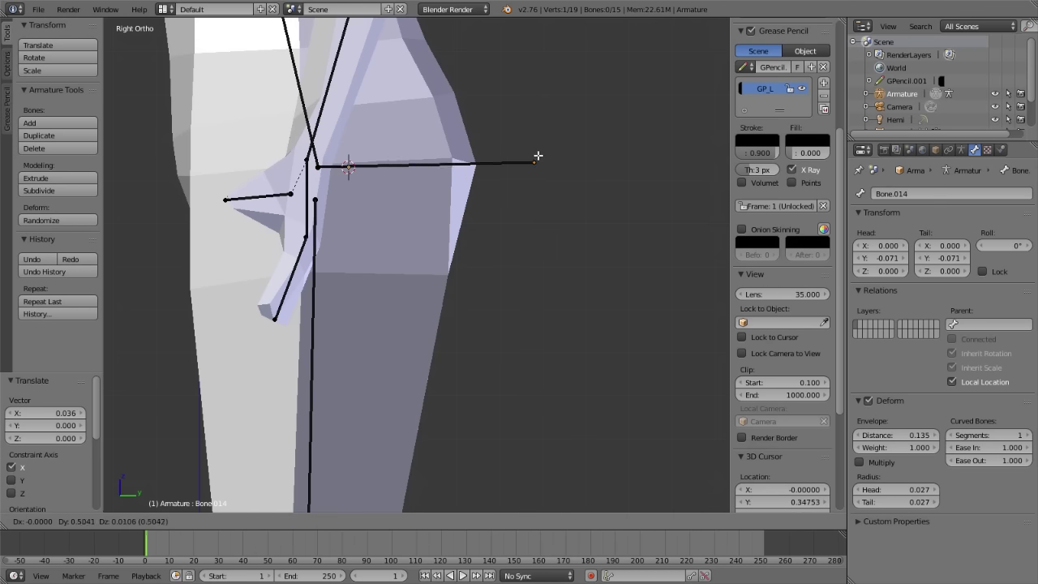
{"action": "left_click", "coordinate": [538, 156]}
{"action": "scroll", "coordinate": [538, 156], "scroll_direction": "down", "scroll_amount": 2}
{"action": "middle_click_drag", "start_coordinate": [471, 167], "coordinate": [490, 171]}
{"action": "scroll", "coordinate": [586, 163], "scroll_direction": "down", "scroll_amount": 3}
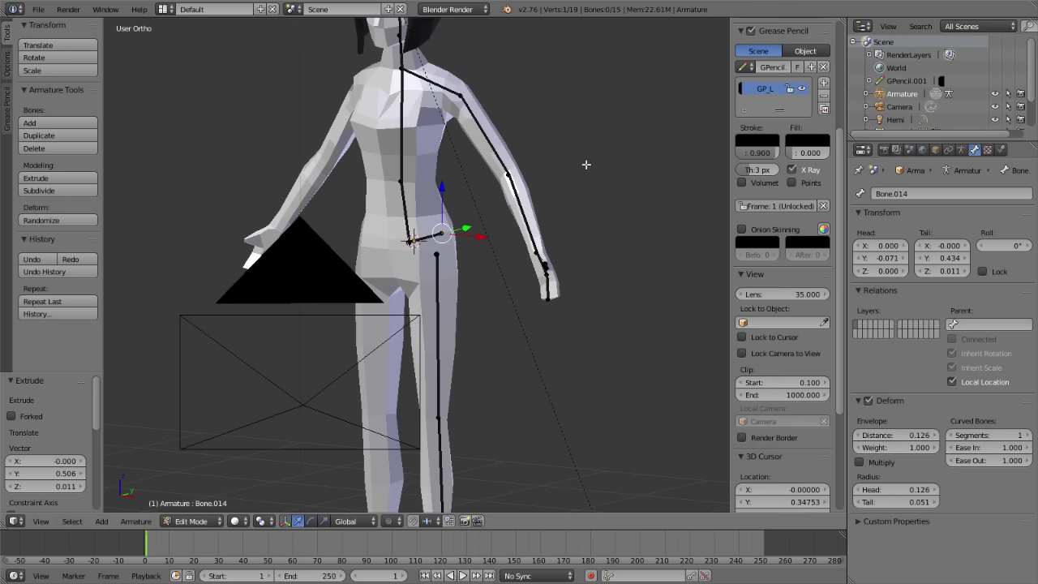
{"action": "scroll", "coordinate": [586, 165], "scroll_direction": "up", "scroll_amount": 3}
{"action": "right_click", "coordinate": [442, 312]}
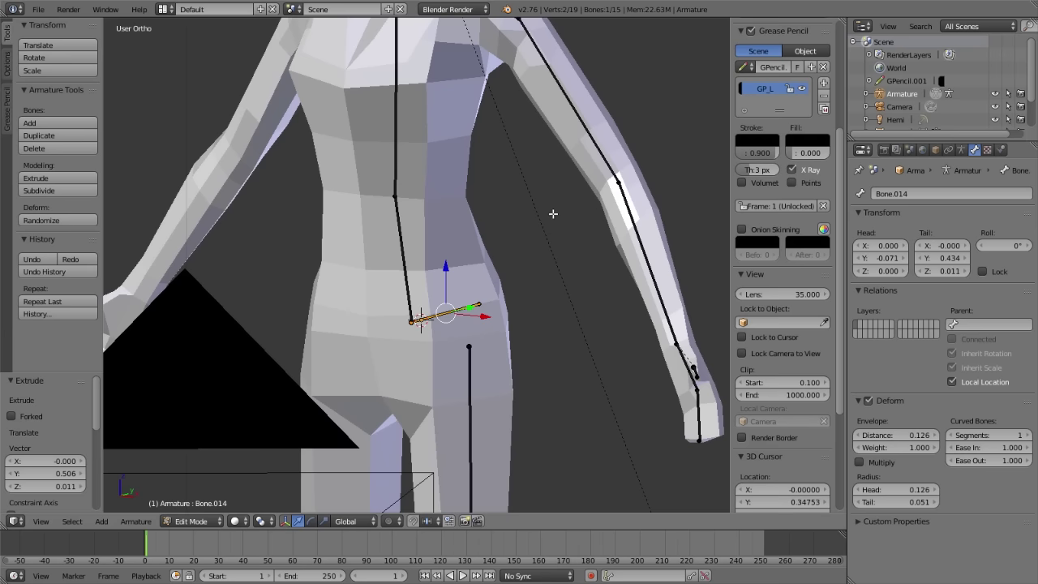
{"action": "scroll", "coordinate": [553, 213], "scroll_direction": "down", "scroll_amount": 2}
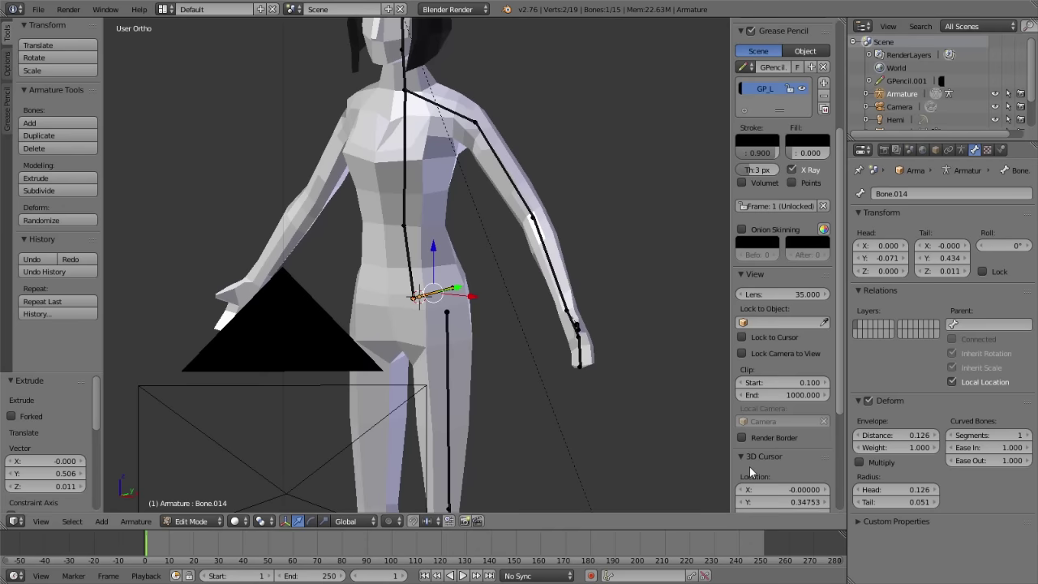
{"action": "scroll", "coordinate": [753, 237], "scroll_direction": "down", "scroll_amount": 5}
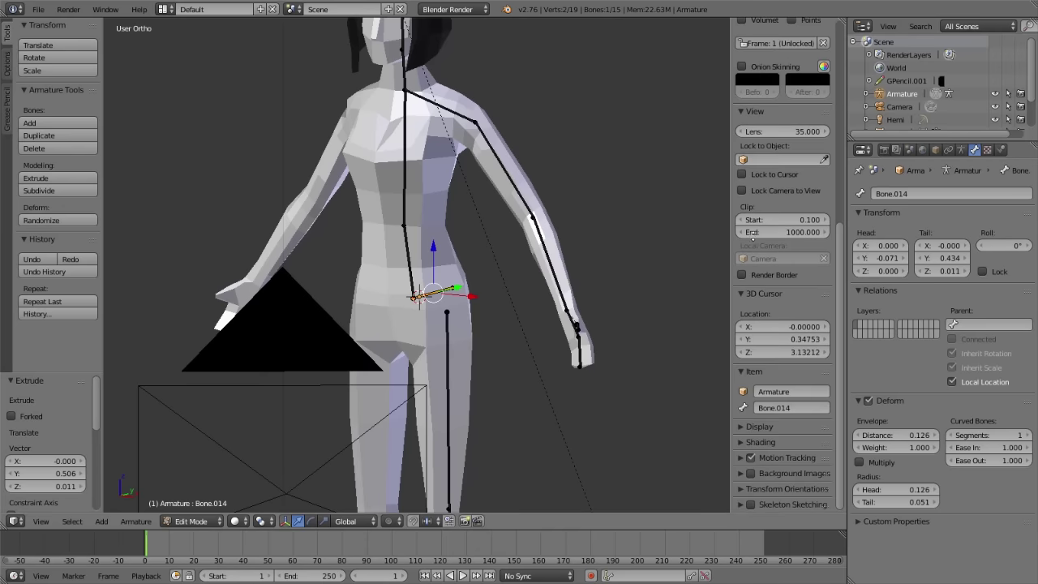
- Rename the root bone in the Item panel and name the lower spine bone Abdomen
{"action": "left_click", "coordinate": [809, 392]}
{"action": "left_click", "coordinate": [809, 409]}
{"action": "type", "text": "Principal"}
{"action": "key", "text": "Return"}
{"action": "right_click", "coordinate": [406, 260]}
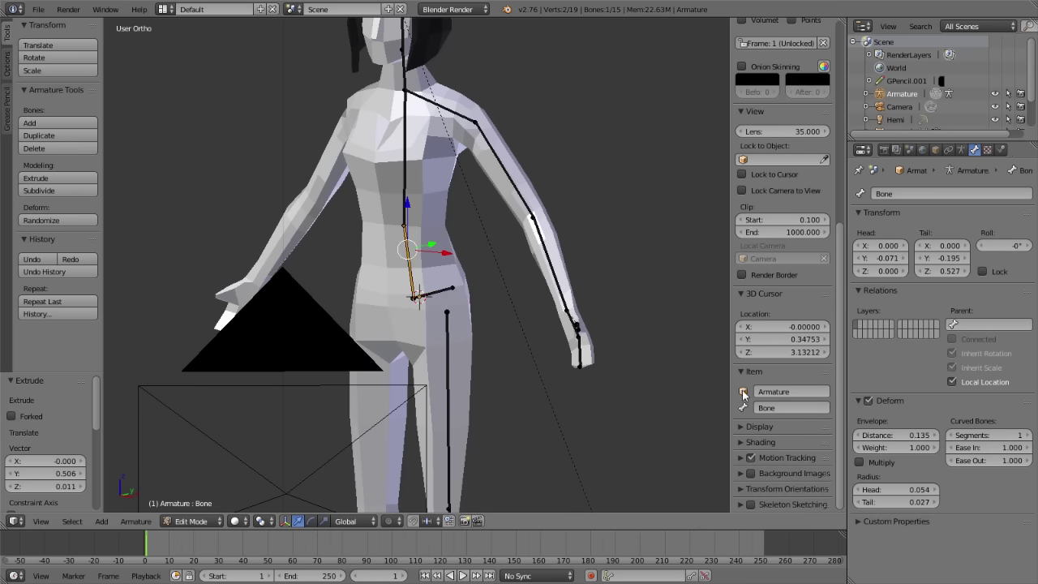
{"action": "left_click", "coordinate": [777, 406]}
{"action": "key", "text": "BackSpace"}
{"action": "key", "text": "Return"}
- Name the upper spine bone Torax, then extrude a neck bone above it named Pescoco
{"action": "right_click", "coordinate": [405, 171]}
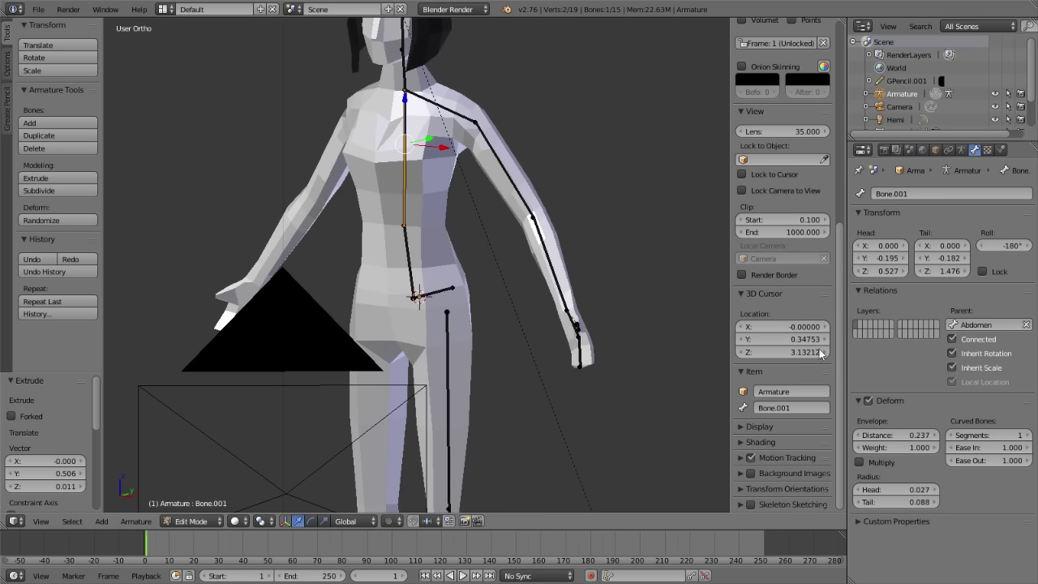
{"action": "left_click", "coordinate": [789, 408]}
{"action": "key", "text": "Return"}
{"action": "middle_click_drag", "start_coordinate": [414, 224], "coordinate": [413, 301], "text": "shift"}
{"action": "scroll", "coordinate": [414, 302], "scroll_direction": "up", "scroll_amount": 2}
{"action": "key", "text": "e"}
{"action": "left_click", "coordinate": [797, 408]}
{"action": "type", "text": "Pescoco"}
{"action": "key", "text": "Return"}
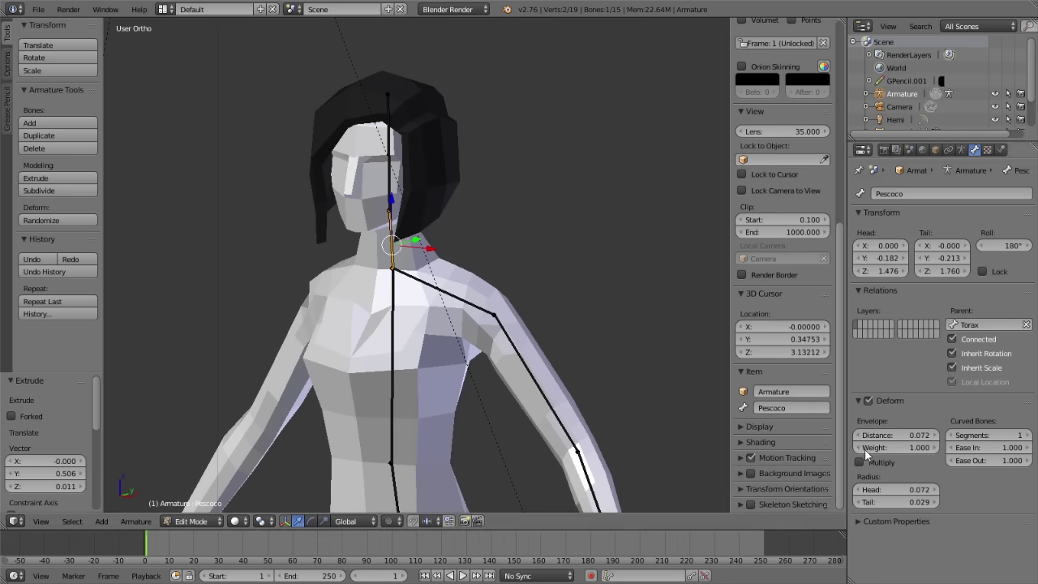
- Rename the head bone to 'Caca' in the Item panel, leaving Pescoco unchanged
{"action": "left_click", "coordinate": [803, 408]}
{"action": "key", "text": "Return"}
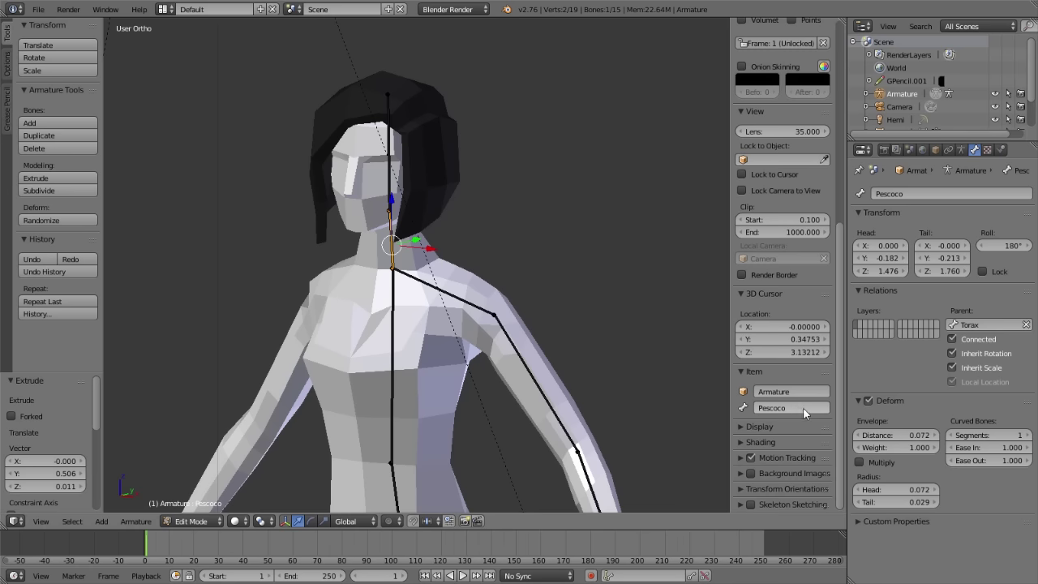
{"action": "right_click", "coordinate": [388, 172]}
{"action": "left_click", "coordinate": [787, 409]}
{"action": "type", "text": "Ca"}
{"action": "type", "text": "ca"}
{"action": "key", "text": "Return"}
- Name the left shoulder bone Ombro.l
{"action": "right_click", "coordinate": [444, 290]}
{"action": "left_click", "coordinate": [804, 407]}
{"action": "type", "text": "Ombro"}
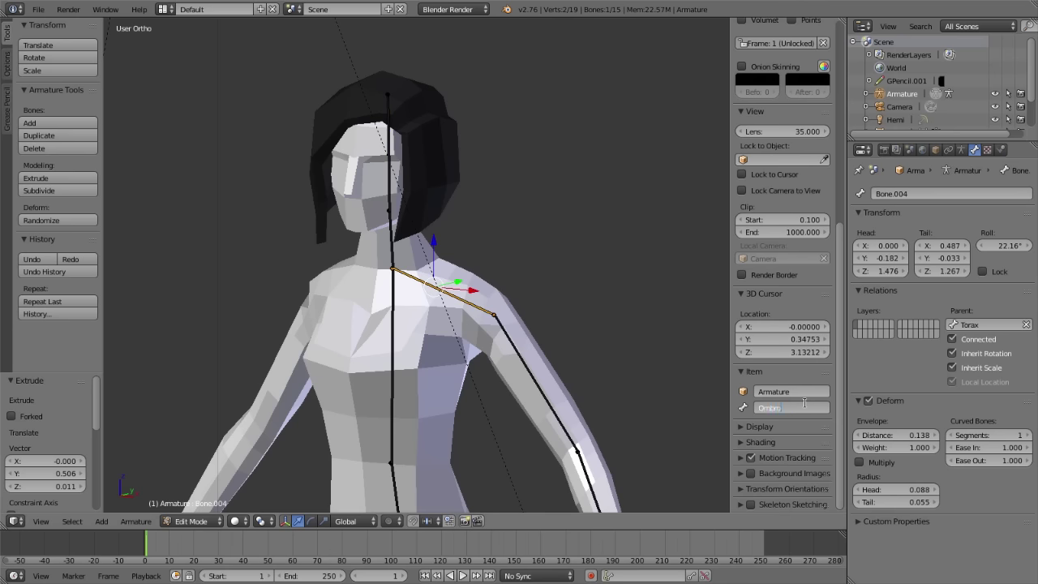
{"action": "key", "text": "Return"}
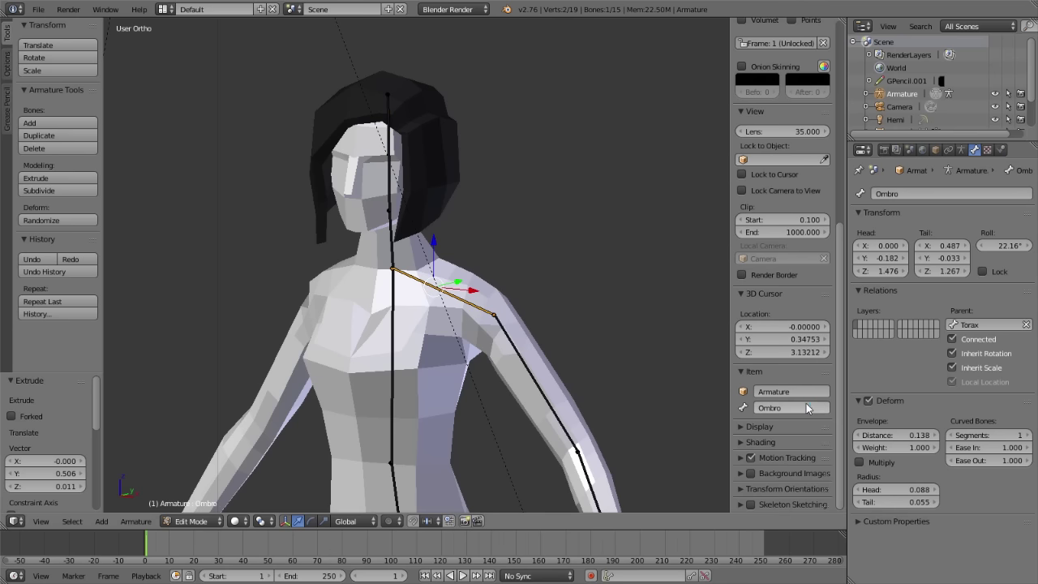
{"action": "middle_click_drag", "start_coordinate": [389, 325], "coordinate": [432, 303]}
{"action": "scroll", "coordinate": [421, 207], "scroll_direction": "down", "scroll_amount": 1}
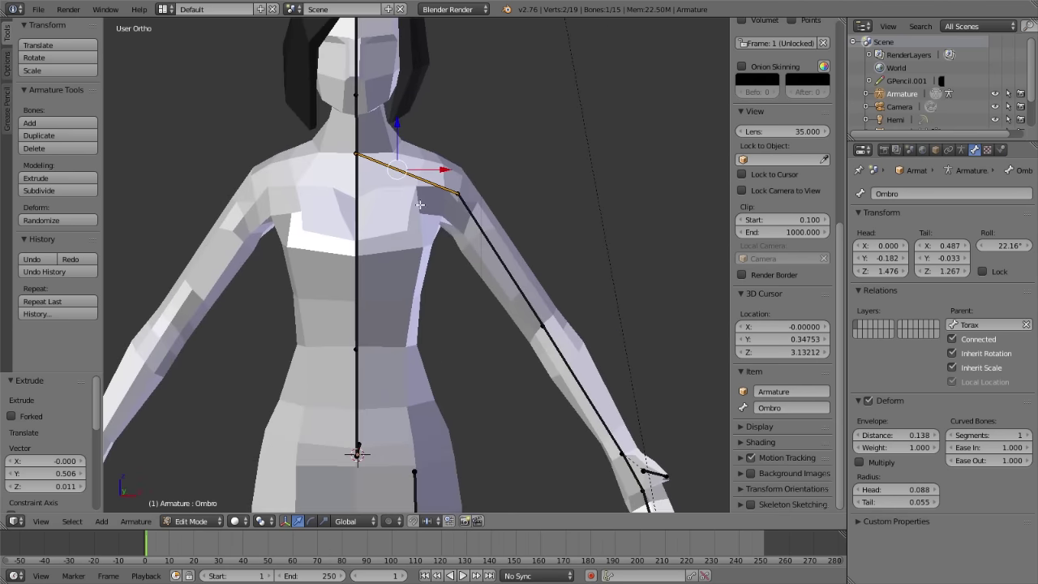
{"action": "scroll", "coordinate": [486, 263], "scroll_direction": "down", "scroll_amount": 1}
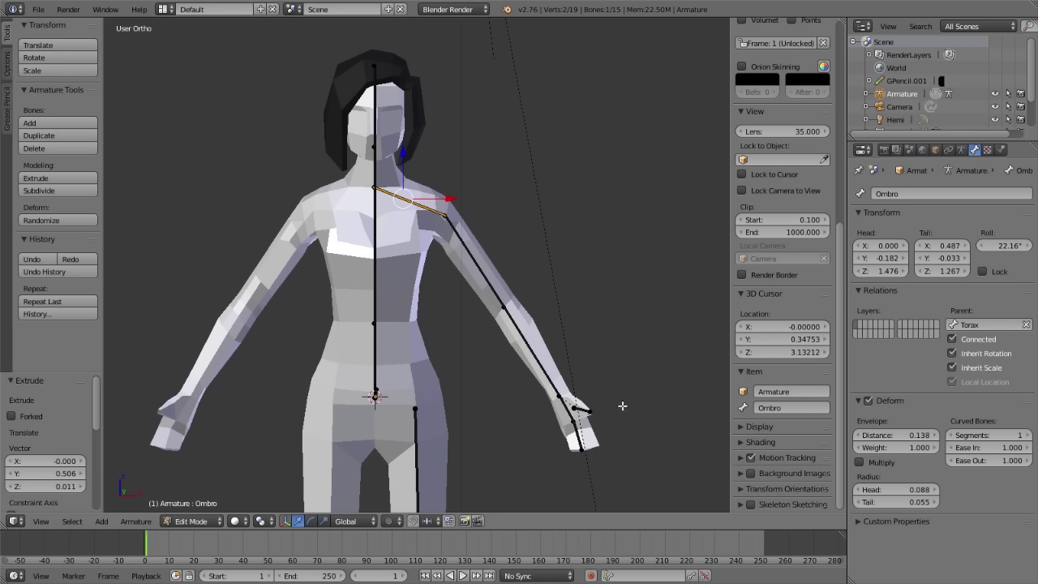
{"action": "left_click", "coordinate": [789, 407]}
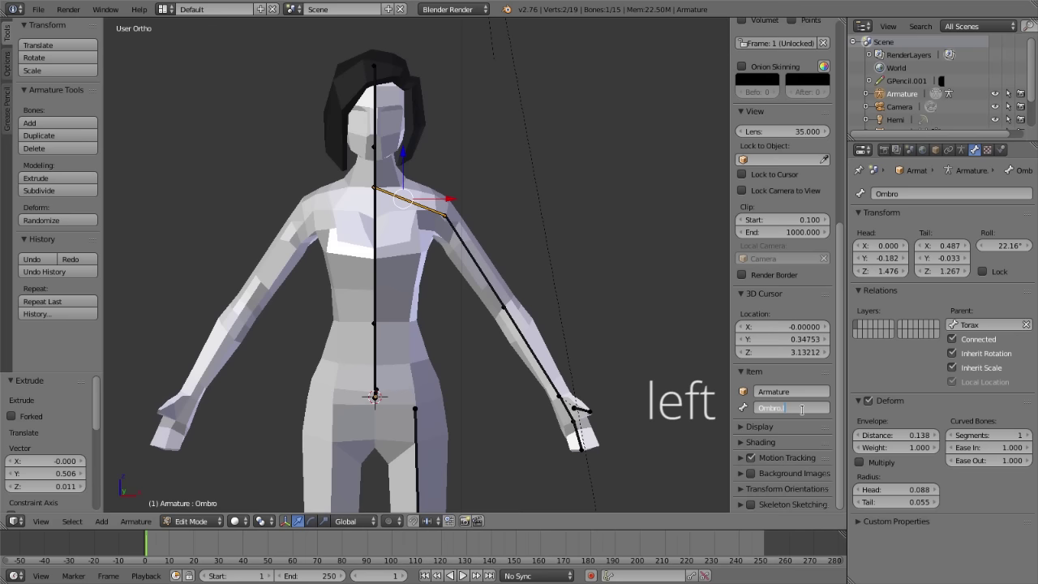
{"action": "type", "text": ".l"}
{"action": "key", "text": "Return"}
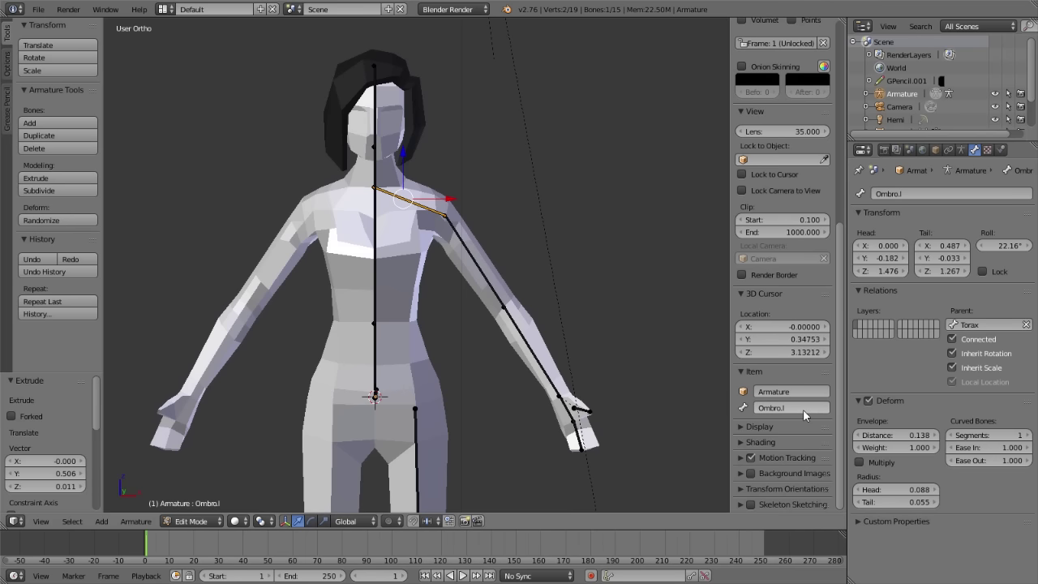
{"action": "right_click", "coordinate": [483, 274]}
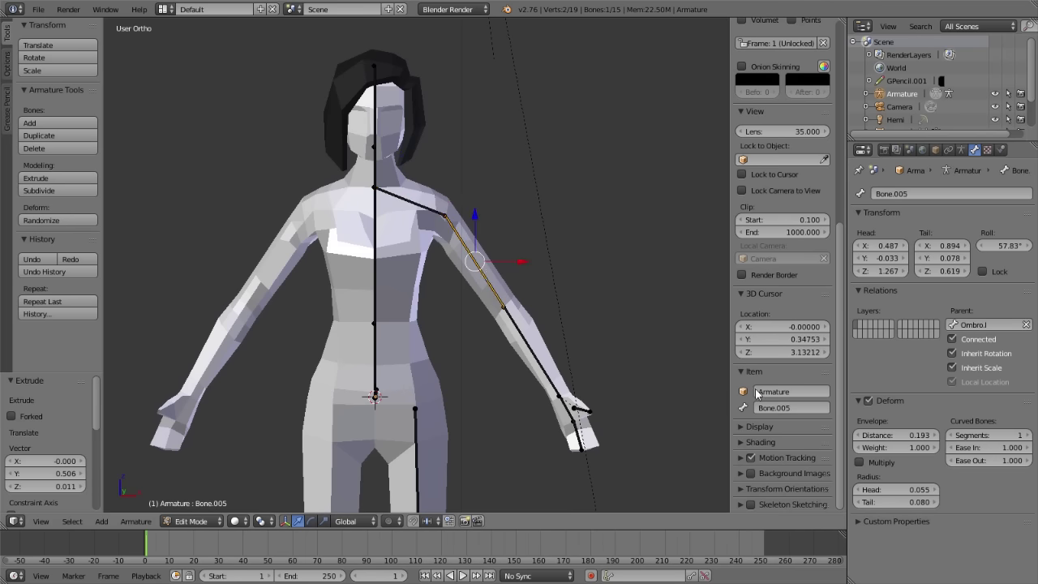
- Name the upper arm bone braco.l and the forearm bone antebraco.l
{"action": "double_click", "coordinate": [801, 410]}
{"action": "type", "text": "braco.l"}
{"action": "key", "text": "Return"}
{"action": "right_click", "coordinate": [529, 347]}
{"action": "double_click", "coordinate": [816, 408]}
{"action": "type", "text": "ante"}
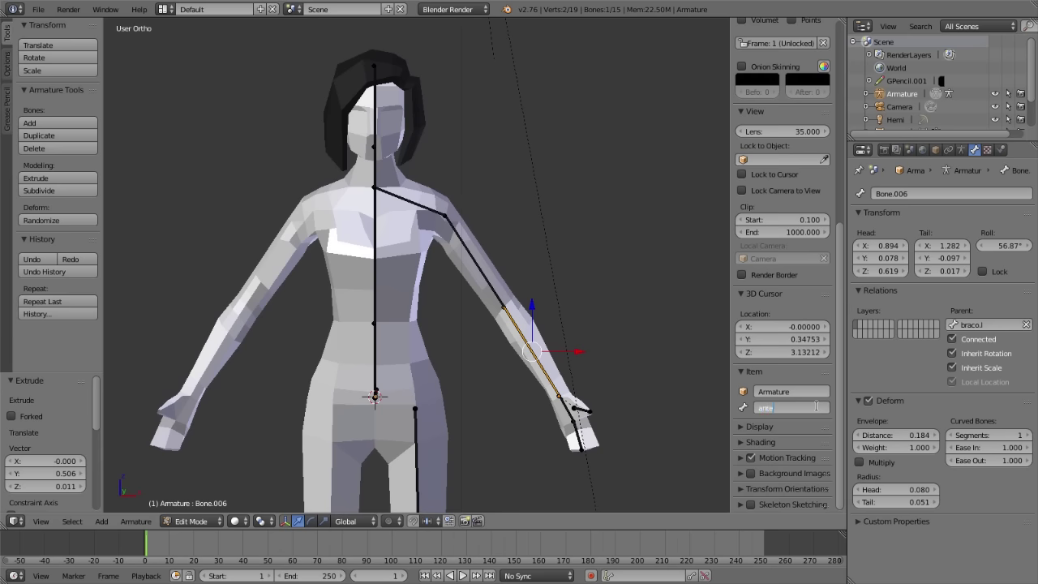
{"action": "key", "text": "Return"}
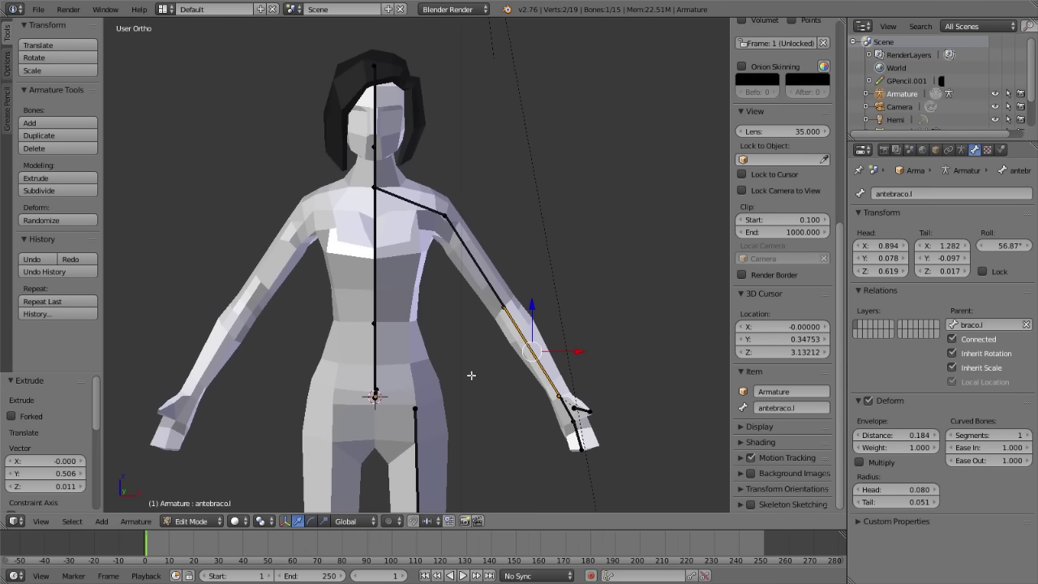
- Name the hand bone mao.l and rename the finger bone below it
{"action": "scroll", "coordinate": [511, 358], "scroll_direction": "up", "scroll_amount": 3}
{"action": "scroll", "coordinate": [425, 295], "scroll_direction": "up", "scroll_amount": 2}
{"action": "key", "text": "e"}
{"action": "left_click", "coordinate": [579, 377]}
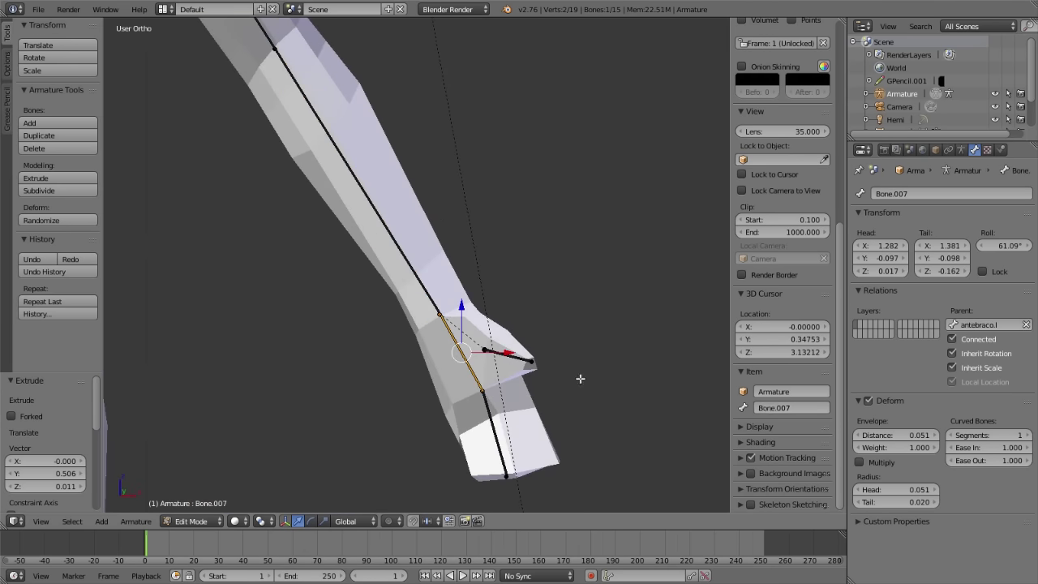
{"action": "double_click", "coordinate": [824, 410]}
{"action": "type", "text": "mao"}
{"action": "type", "text": ".l"}
{"action": "key", "text": "Return"}
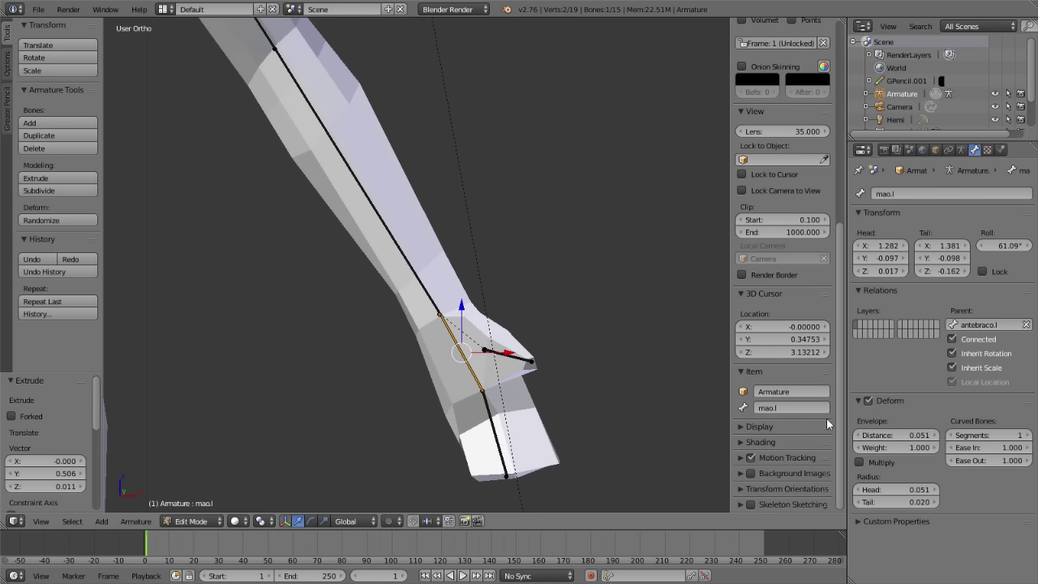
{"action": "right_click", "coordinate": [488, 418]}
{"action": "double_click", "coordinate": [801, 407]}
{"action": "type", "text": "dedos"}
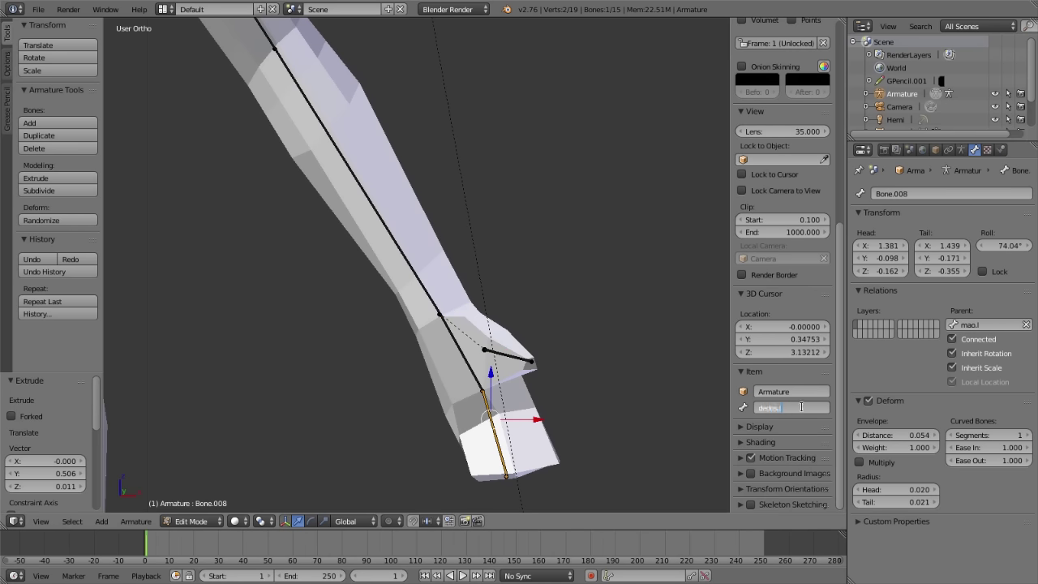
{"action": "key", "text": "Return"}
- Name the thumb bone polegar.l, then zoom out to see the whole figure
{"action": "right_click", "coordinate": [509, 356]}
{"action": "double_click", "coordinate": [787, 405]}
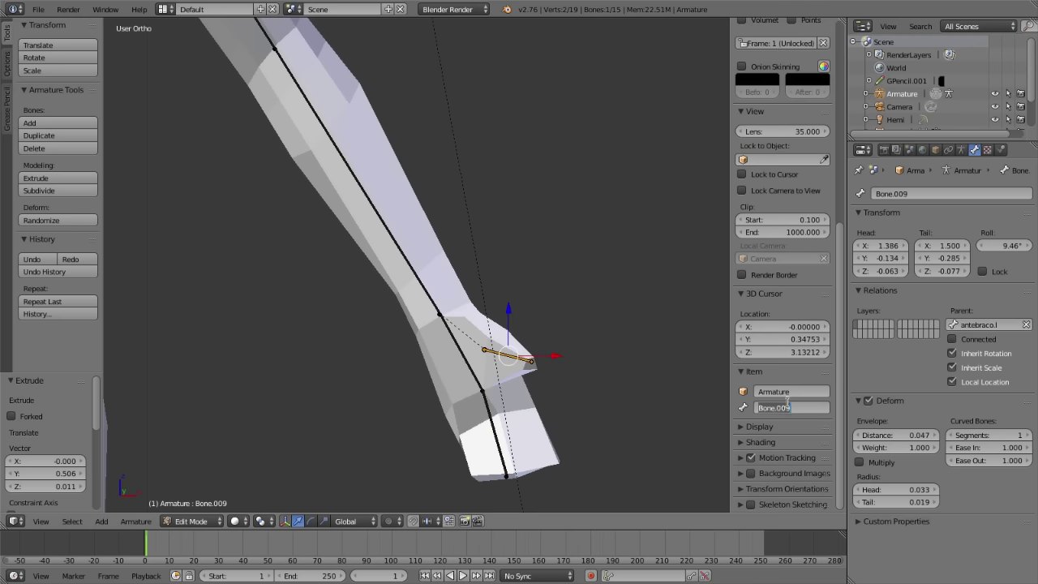
{"action": "type", "text": "polegar.l"}
{"action": "key", "text": "Return"}
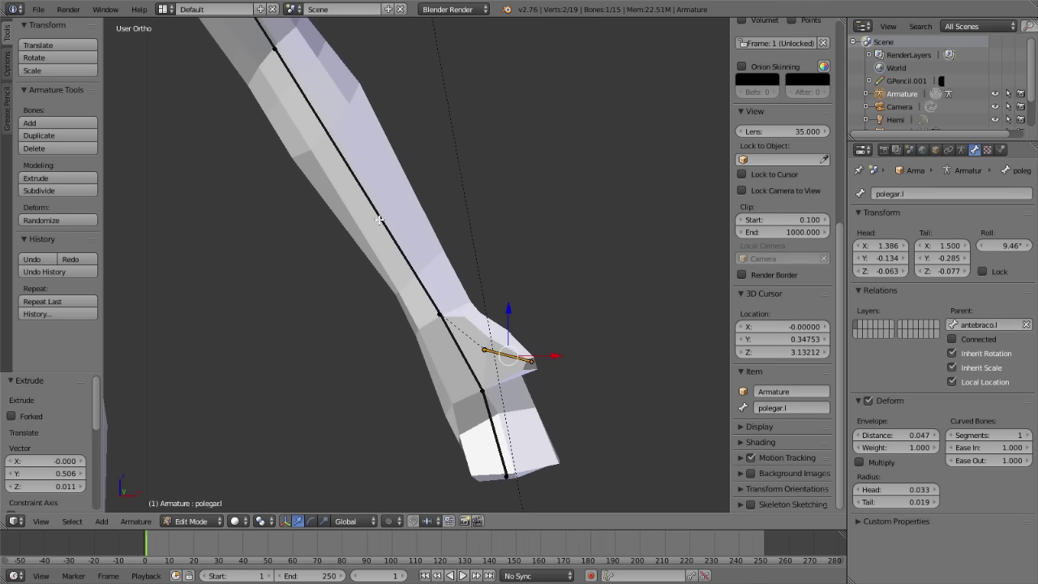
{"action": "right_click", "coordinate": [377, 216]}
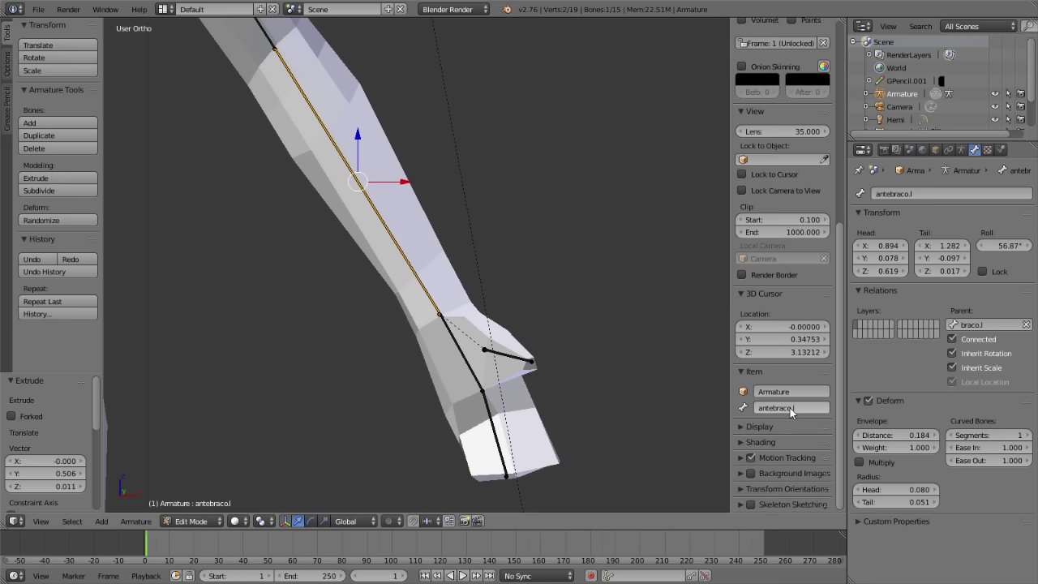
{"action": "scroll", "coordinate": [428, 224], "scroll_direction": "down", "scroll_amount": 5}
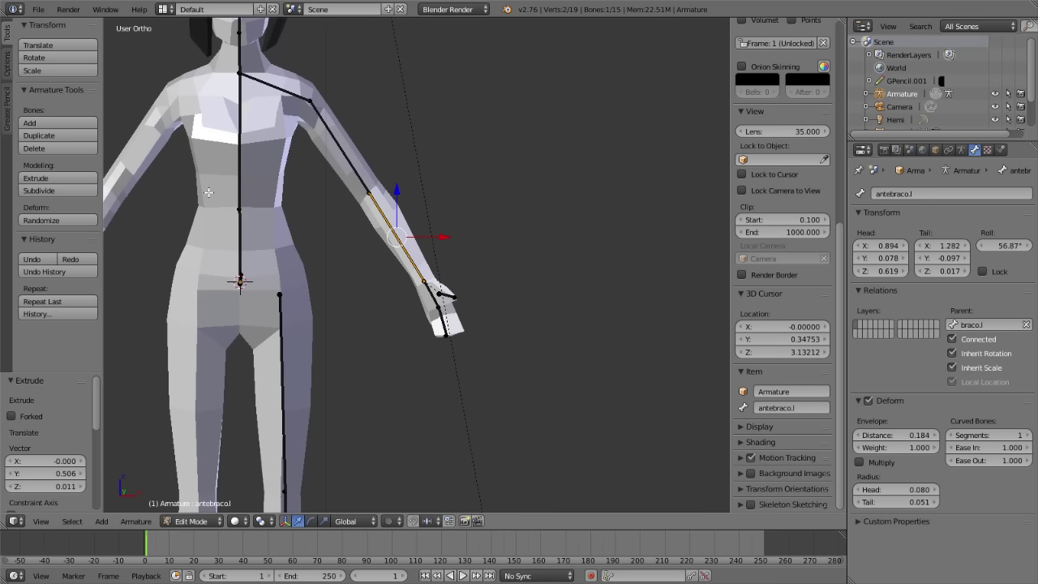
{"action": "scroll", "coordinate": [209, 192], "scroll_direction": "down", "scroll_amount": 2}
{"action": "middle_click_drag", "start_coordinate": [208, 192], "coordinate": [427, 193], "text": "shift"}
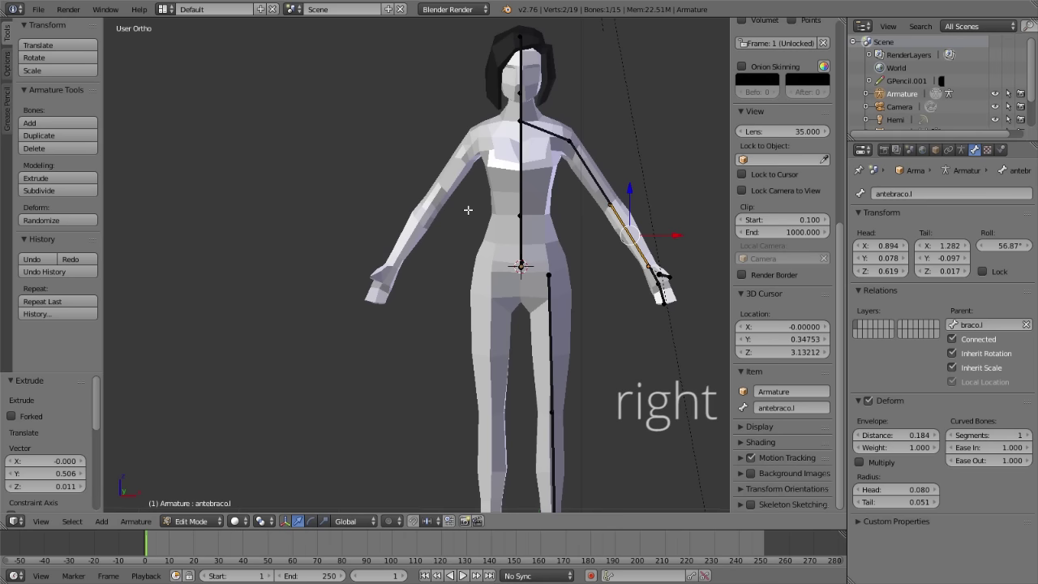
{"action": "right_click", "coordinate": [535, 273]}
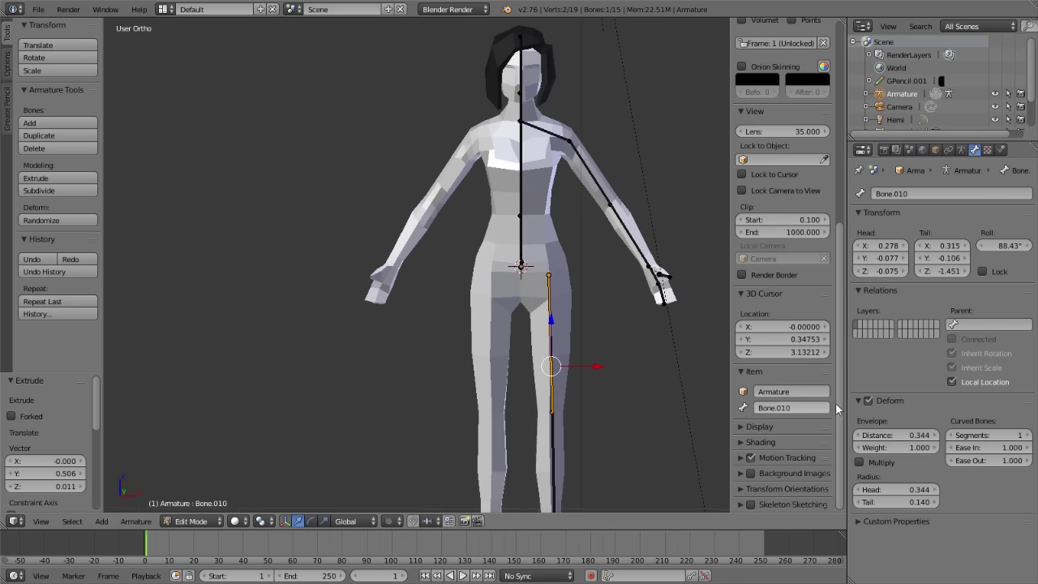
- Name the left thigh bone, correcting a typo in its name
{"action": "left_click", "coordinate": [807, 407]}
{"action": "type", "text": "per.l"}
{"action": "key", "text": "Return"}
{"action": "left_click", "coordinate": [823, 408]}
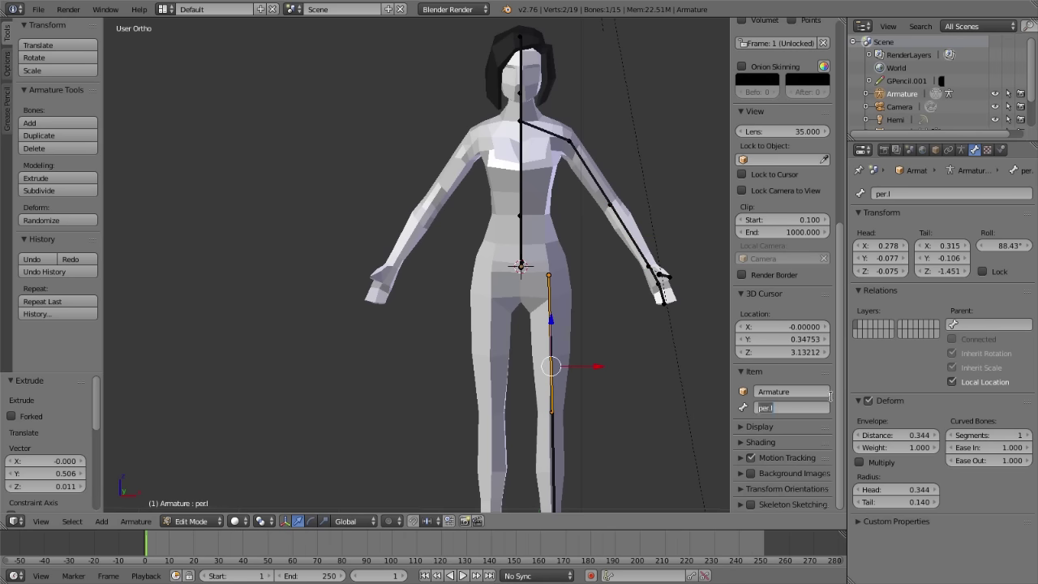
{"action": "type", "text": ".l"}
{"action": "key", "text": "Return"}
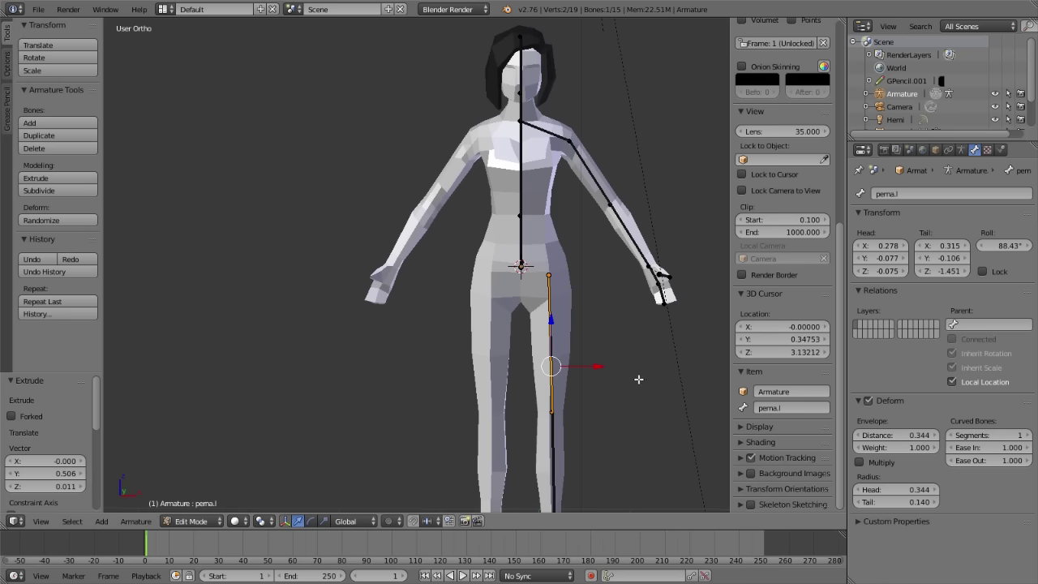
- Name the shin bone canela.l and the foot bone pe.l
{"action": "scroll", "coordinate": [468, 202], "scroll_direction": "up", "scroll_amount": 3}
{"action": "scroll", "coordinate": [391, 238], "scroll_direction": "up", "scroll_amount": 2}
{"action": "right_click", "coordinate": [397, 237]}
{"action": "left_click", "coordinate": [793, 407]}
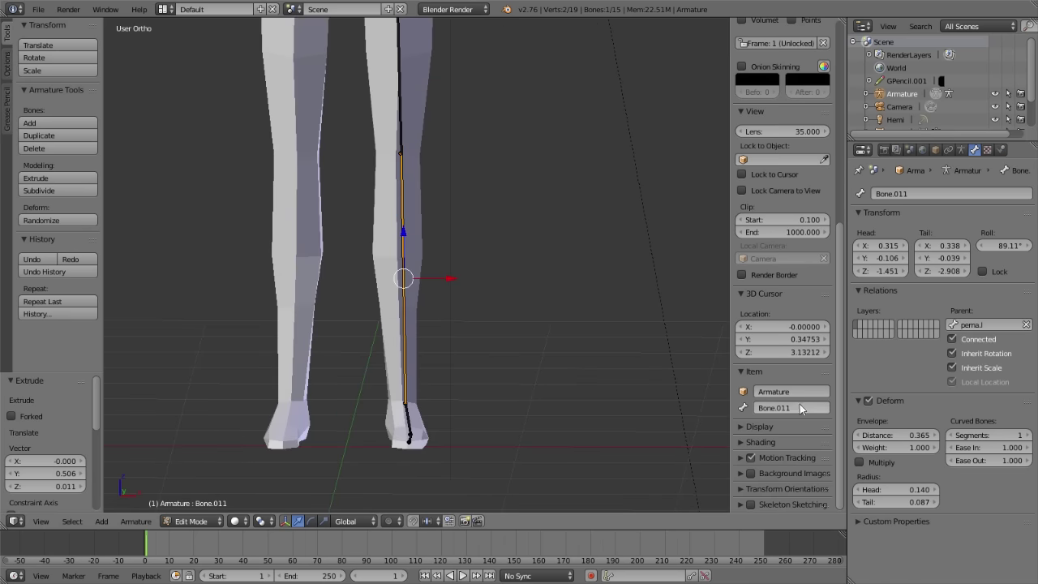
{"action": "type", "text": "canela.l"}
{"action": "key", "text": "Return"}
{"action": "right_click", "coordinate": [411, 418]}
{"action": "mouse_move", "coordinate": [416, 416]}
{"action": "middle_mouse_down"}
{"action": "mouse_move", "coordinate": [419, 377]}
{"action": "mouse_move", "coordinate": [438, 357]}
{"action": "middle_mouse_up"}
{"action": "left_click", "coordinate": [804, 408]}
{"action": "type", "text": "pe.l"}
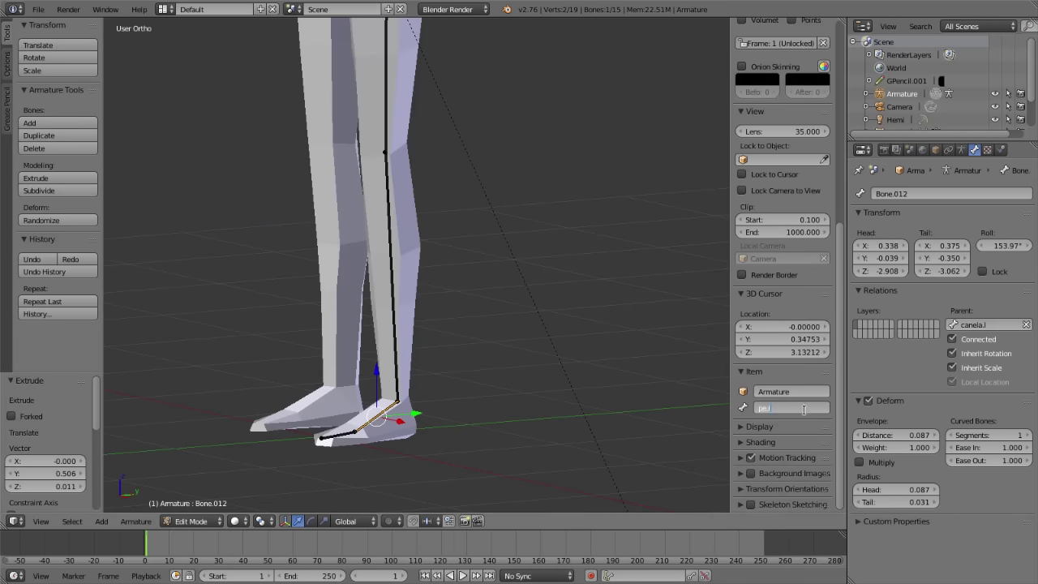
{"action": "key", "text": "Return"}
- Name the toe bone dedospe.l and orbit back to a near-front view
{"action": "right_click", "coordinate": [342, 434]}
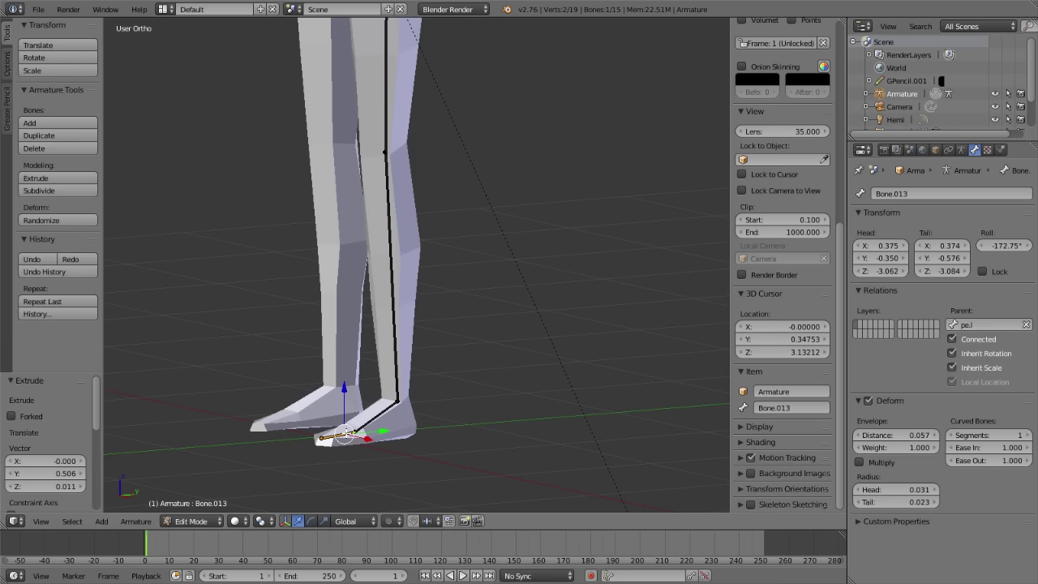
{"action": "left_click", "coordinate": [809, 408]}
{"action": "type", "text": "dedospe.l"}
{"action": "key", "text": "Return"}
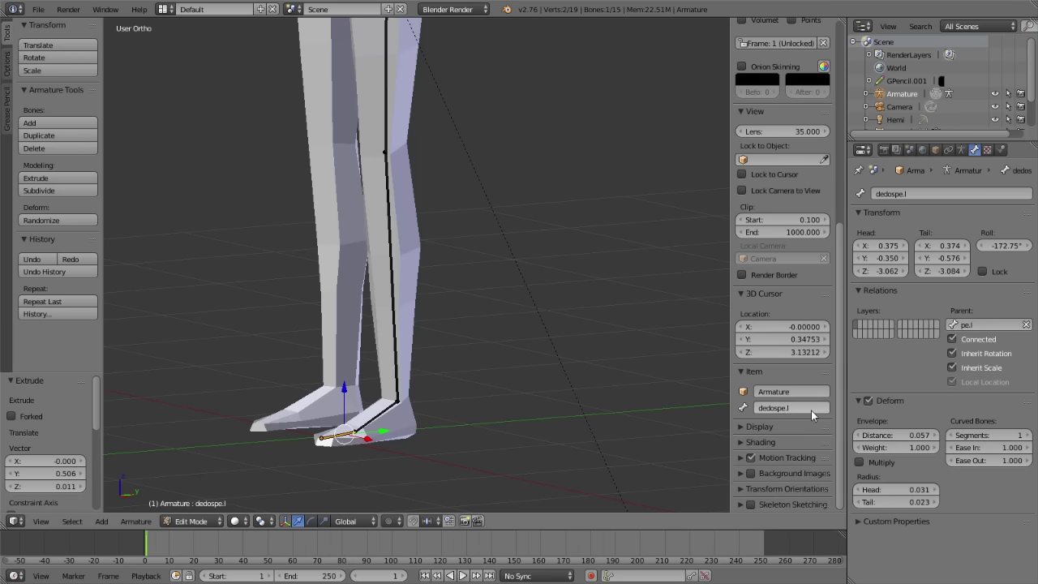
{"action": "scroll", "coordinate": [438, 234], "scroll_direction": "down", "scroll_amount": 5}
{"action": "mouse_move", "coordinate": [438, 234]}
{"action": "middle_mouse_down"}
{"action": "mouse_move", "coordinate": [591, 232]}
{"action": "mouse_move", "coordinate": [512, 217]}
{"action": "middle_mouse_up"}
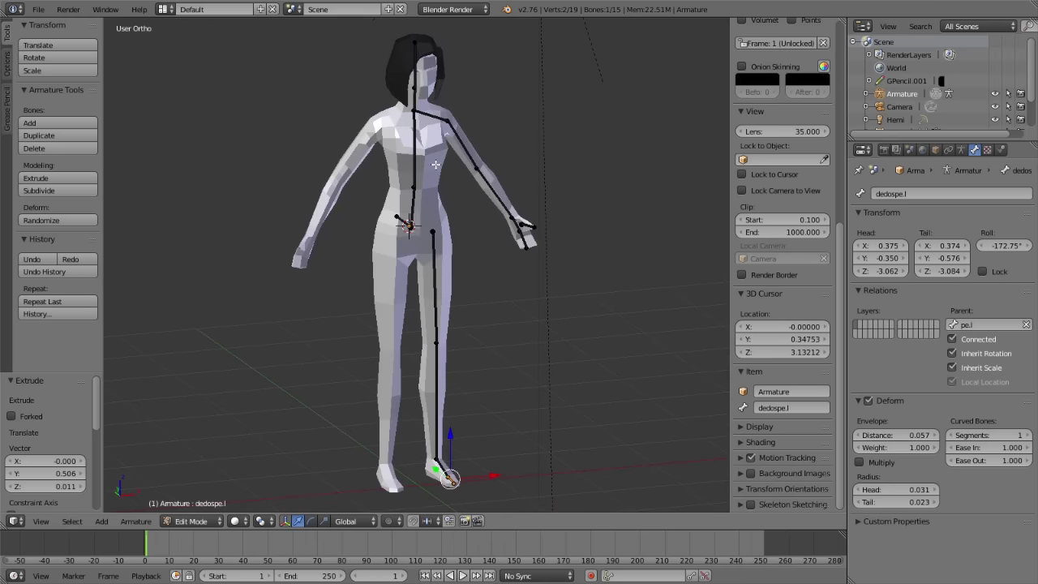
{"action": "scroll", "coordinate": [444, 163], "scroll_direction": "up", "scroll_amount": 4}
- Stop the root bone Principal from deforming the mesh
{"action": "right_click", "coordinate": [398, 173]}
{"action": "mouse_move", "coordinate": [398, 174]}
{"action": "middle_mouse_down"}
{"action": "mouse_move", "coordinate": [450, 196]}
{"action": "mouse_move", "coordinate": [426, 190]}
{"action": "mouse_move", "coordinate": [453, 178]}
{"action": "mouse_move", "coordinate": [295, 209]}
{"action": "mouse_move", "coordinate": [308, 209]}
{"action": "middle_mouse_up"}
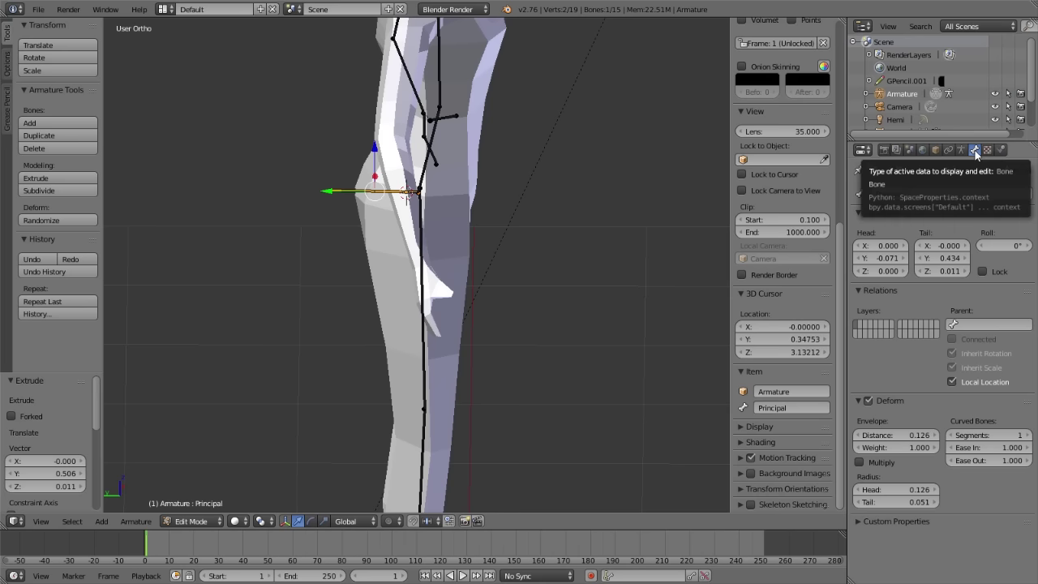
{"action": "left_click", "coordinate": [868, 401]}
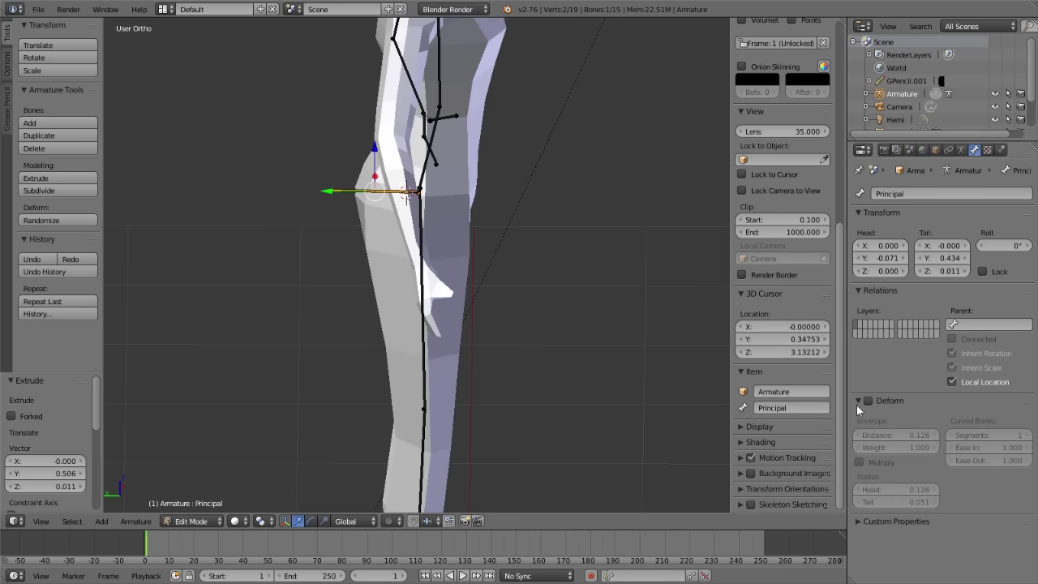
{"action": "mouse_move", "coordinate": [541, 376]}
{"action": "middle_mouse_down"}
{"action": "mouse_move", "coordinate": [329, 196]}
{"action": "mouse_move", "coordinate": [423, 217]}
{"action": "middle_mouse_up"}
- Inspect the parent links of the shoulder, forearm and hand bones
{"action": "right_click", "coordinate": [423, 219]}
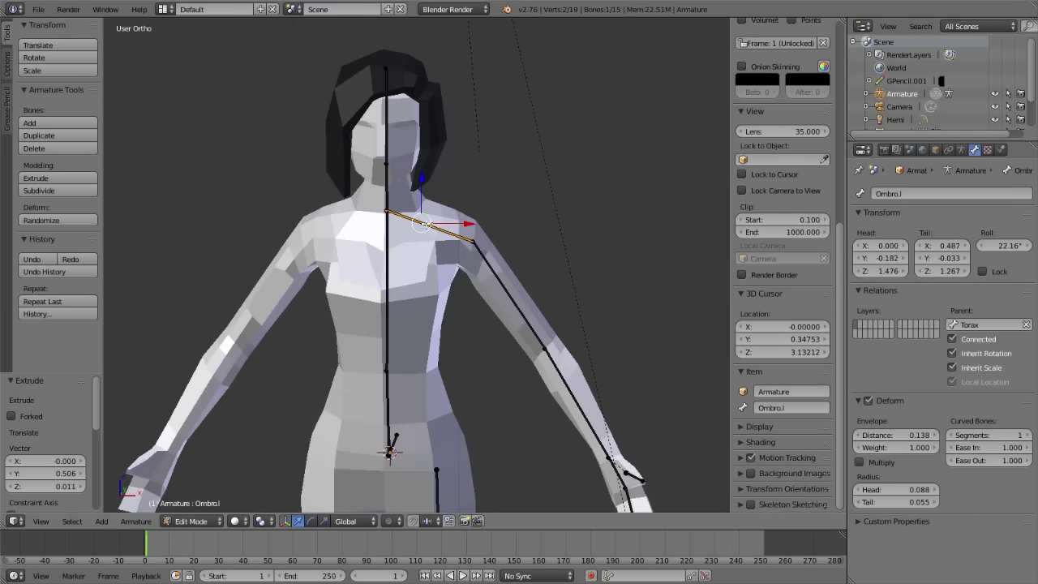
{"action": "mouse_move", "coordinate": [533, 279]}
{"action": "middle_mouse_down", "text": "shift"}
{"action": "mouse_move", "coordinate": [493, 169]}
{"action": "mouse_move", "coordinate": [398, 255]}
{"action": "mouse_move", "coordinate": [262, 268]}
{"action": "mouse_move", "coordinate": [407, 273]}
{"action": "mouse_move", "coordinate": [493, 296]}
{"action": "middle_mouse_up", "text": "shift"}
{"action": "right_click", "coordinate": [497, 302]}
{"action": "right_click", "coordinate": [526, 372]}
{"action": "mouse_move", "coordinate": [526, 372]}
{"action": "middle_mouse_down"}
{"action": "mouse_move", "coordinate": [646, 347]}
{"action": "mouse_move", "coordinate": [503, 349]}
{"action": "mouse_move", "coordinate": [554, 400]}
{"action": "middle_mouse_up"}
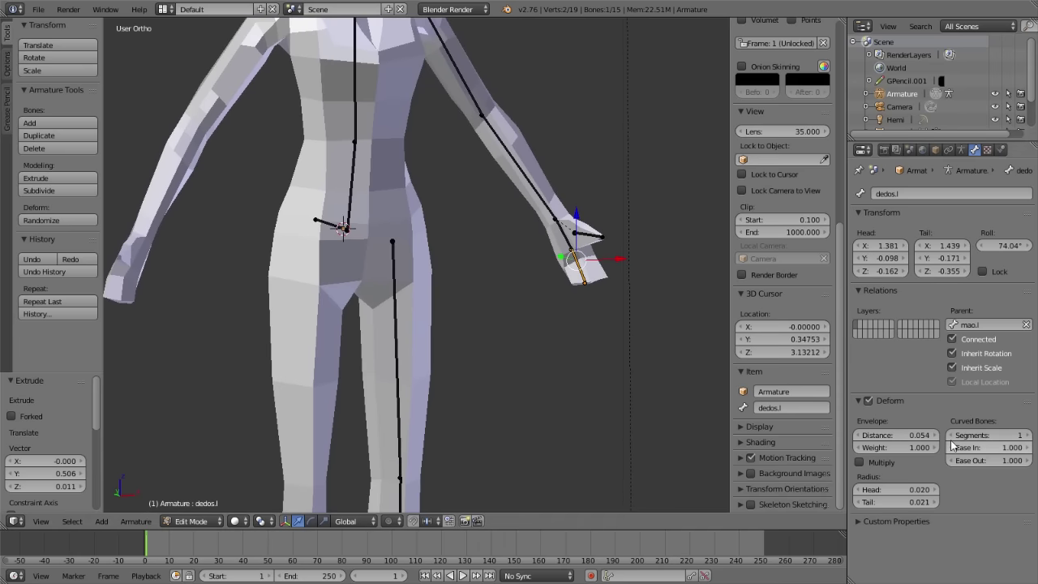
{"action": "scroll", "coordinate": [554, 400], "scroll_direction": "down", "scroll_amount": 2}
{"action": "scroll", "coordinate": [479, 305], "scroll_direction": "down", "scroll_amount": 1}
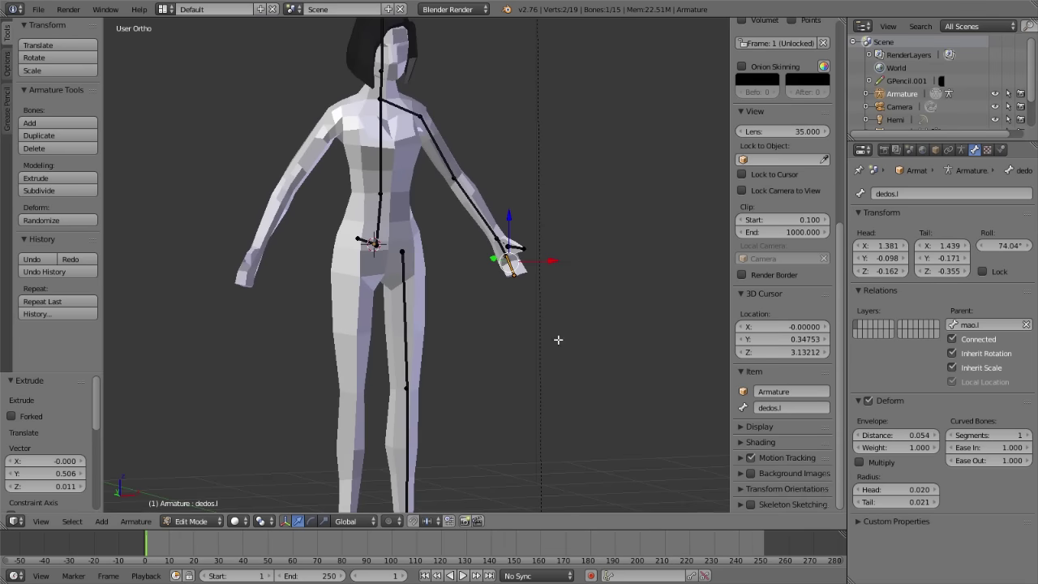
{"action": "left_click", "coordinate": [191, 520]}
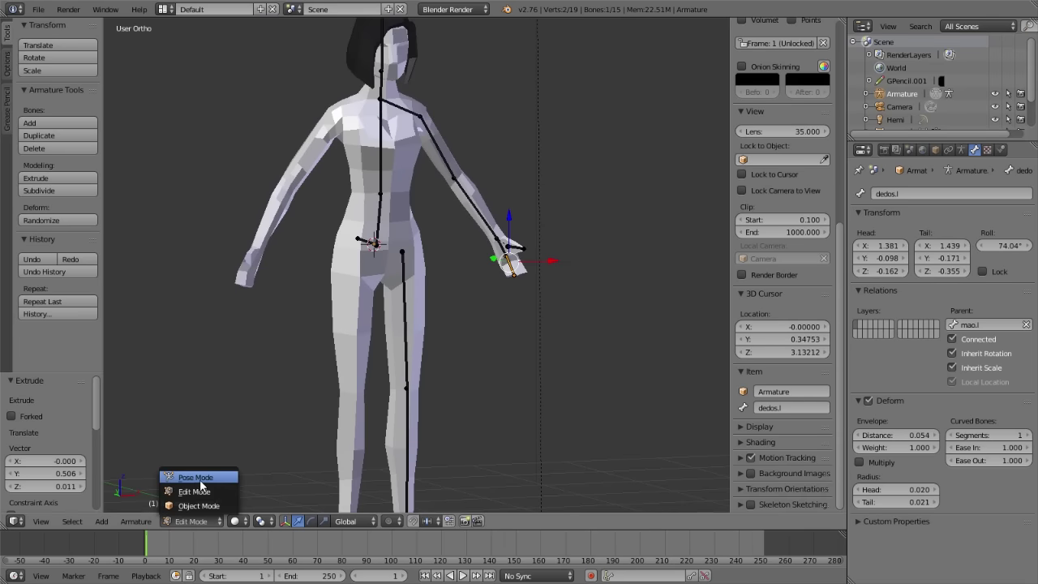
{"action": "left_click", "coordinate": [203, 477]}
{"action": "middle_click_drag", "start_coordinate": [397, 157], "coordinate": [351, 299], "text": "shift"}
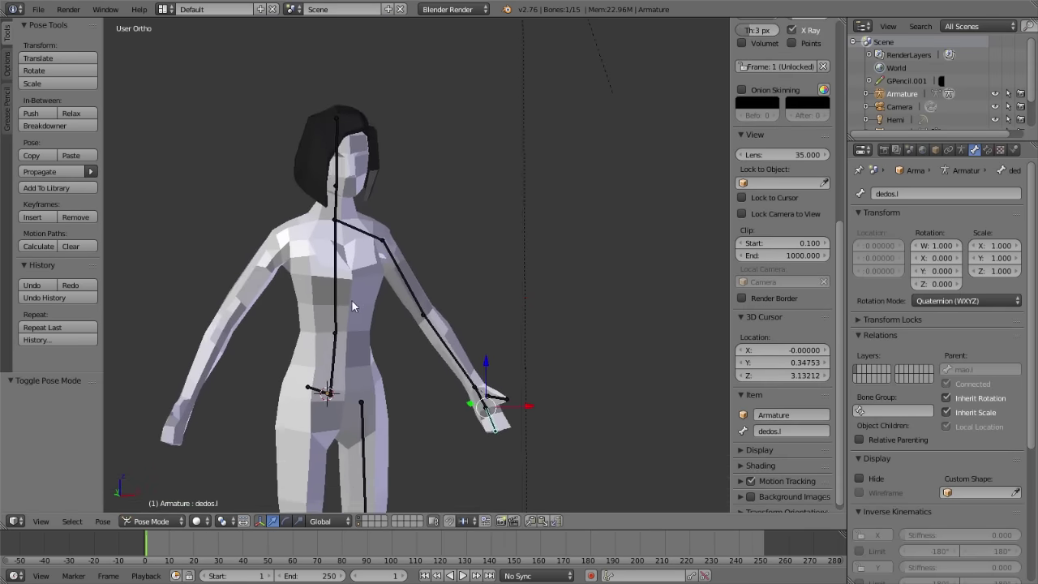
{"action": "scroll", "coordinate": [351, 300], "scroll_direction": "up", "scroll_amount": 2}
{"action": "key", "text": "Tab"}
{"action": "right_click", "coordinate": [365, 235]}
{"action": "key", "text": "Tab"}
{"action": "key", "text": "r"}
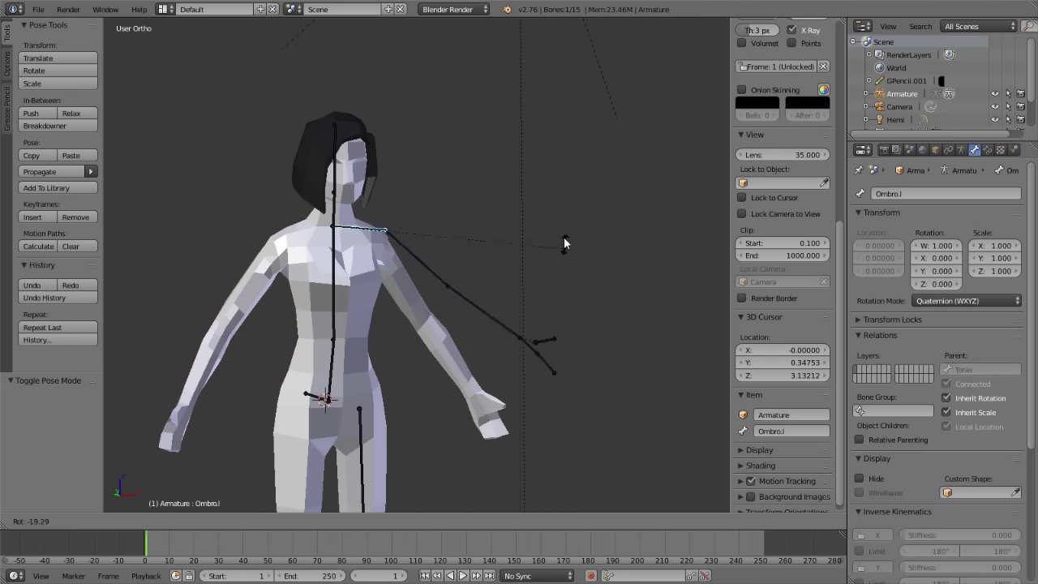
{"action": "key", "text": "Escape"}
{"action": "right_click", "coordinate": [406, 300]}
{"action": "key", "text": "r"}
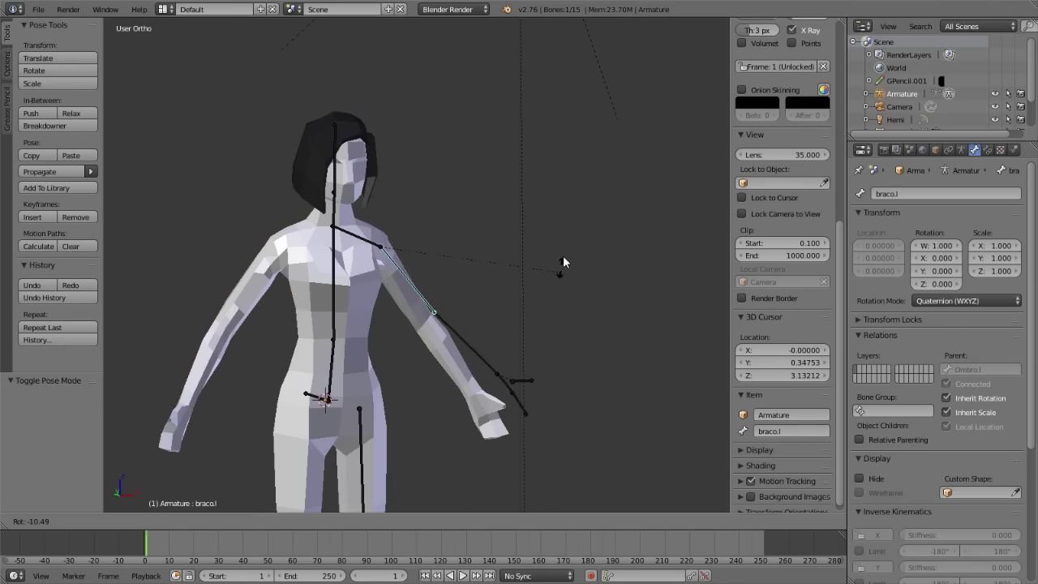
{"action": "key", "text": "Escape"}
{"action": "right_click", "coordinate": [473, 370]}
{"action": "key", "text": "r"}
{"action": "key", "text": "Escape"}
{"action": "right_click", "coordinate": [496, 403]}
{"action": "right_click", "coordinate": [394, 216]}
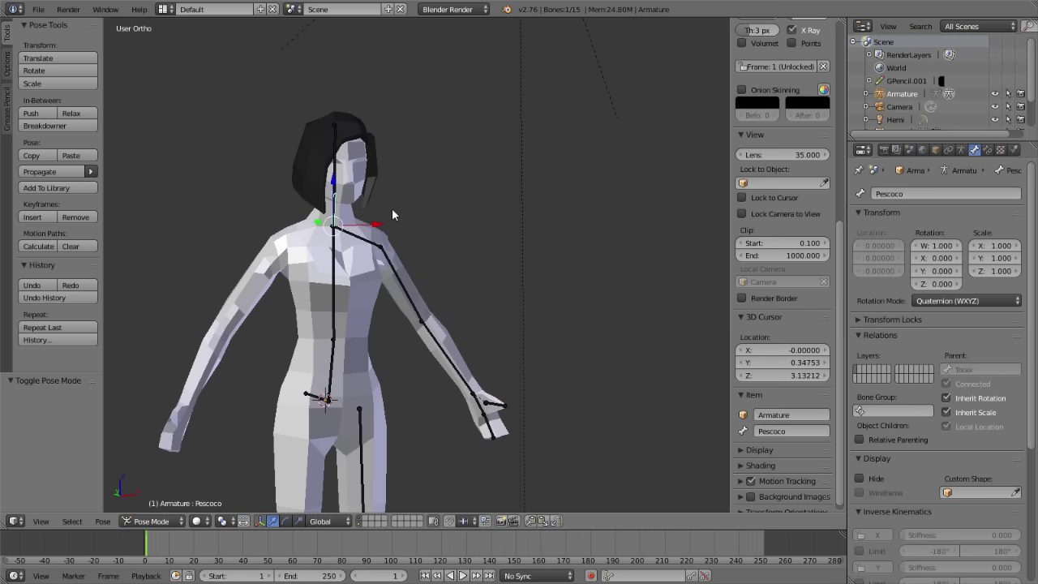
{"action": "right_click", "coordinate": [316, 397]}
{"action": "key", "text": "g"}
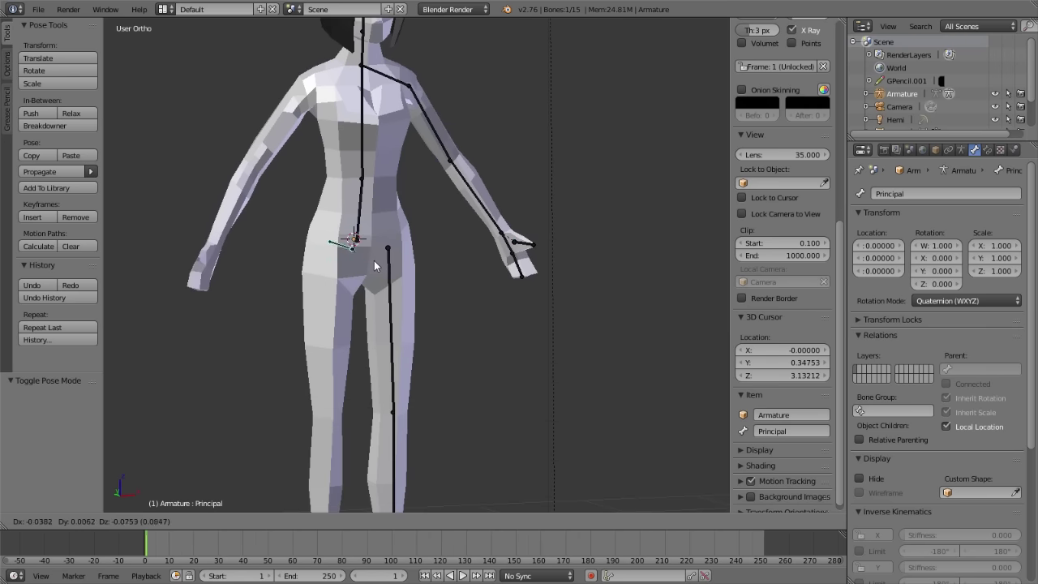
{"action": "key", "text": "Escape"}
{"action": "scroll", "coordinate": [324, 168], "scroll_direction": "up", "scroll_amount": 4}
{"action": "key", "text": "ctrl+Tab"}
{"action": "right_click", "coordinate": [314, 168]}
{"action": "right_click", "coordinate": [314, 168]}
{"action": "key", "text": "Tab"}
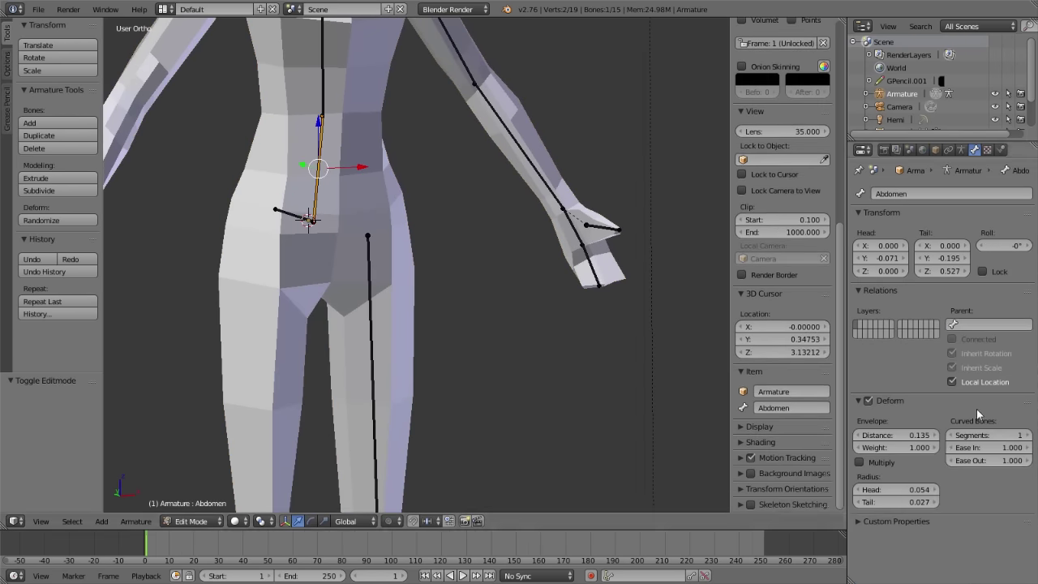
- Parent both Abdomen and pema.l to the Principal root bone
{"action": "left_click", "coordinate": [971, 323]}
{"action": "type", "text": "prin"}
{"action": "key", "text": "Return"}
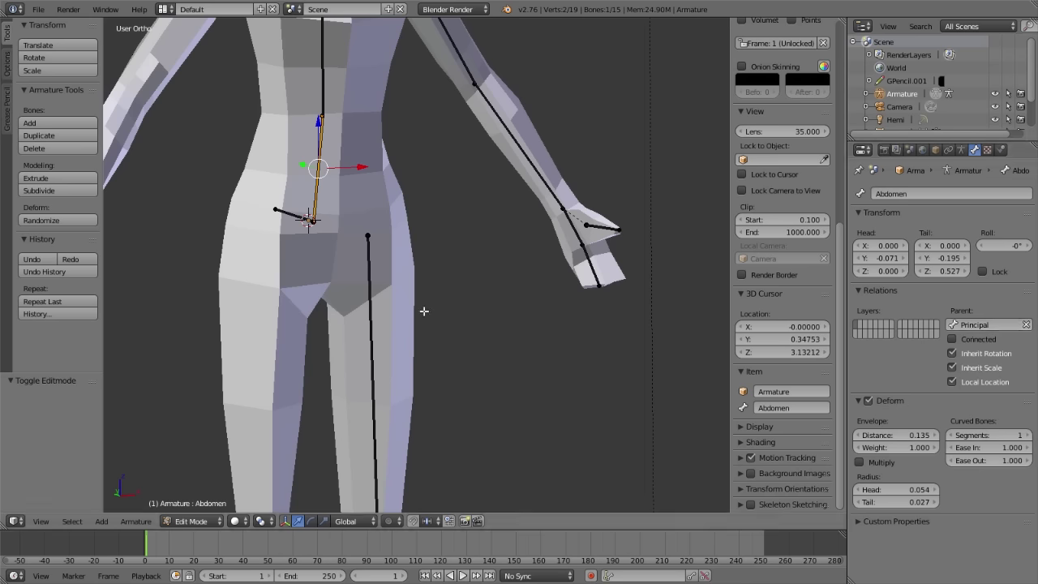
{"action": "right_click", "coordinate": [375, 283]}
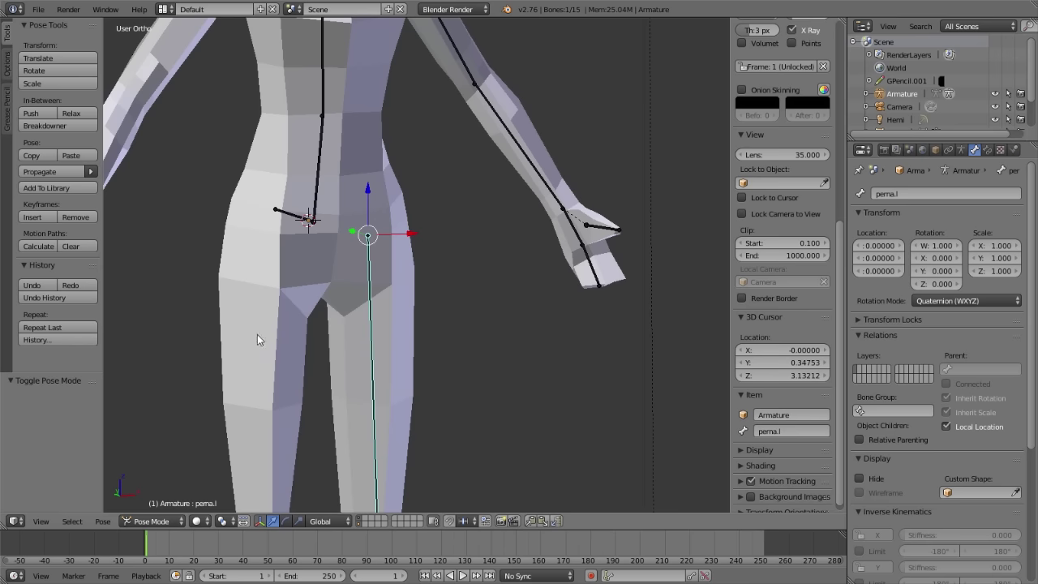
{"action": "left_click", "coordinate": [981, 324]}
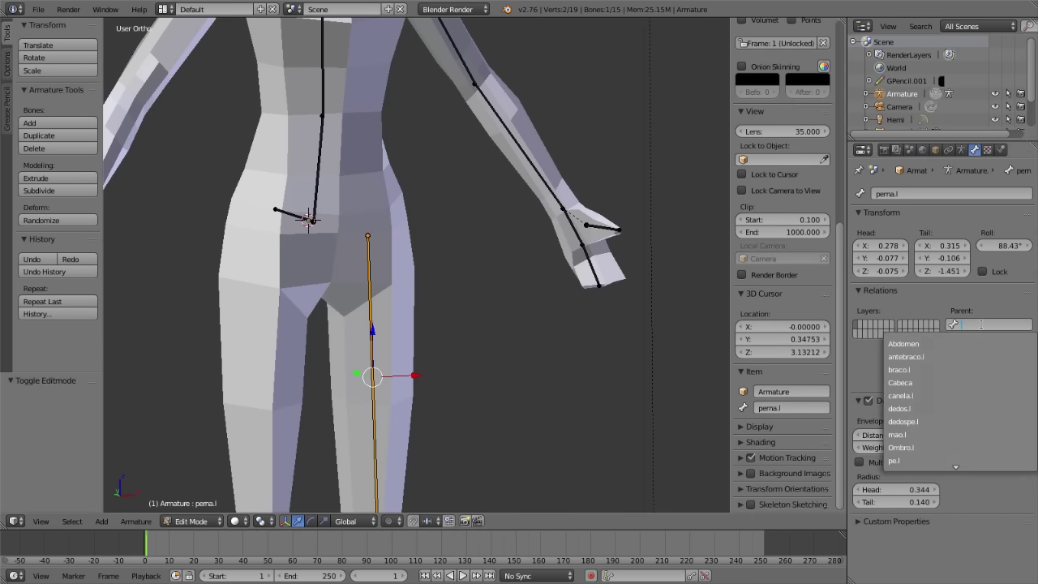
{"action": "type", "text": "princi"}
{"action": "key", "text": "Return"}
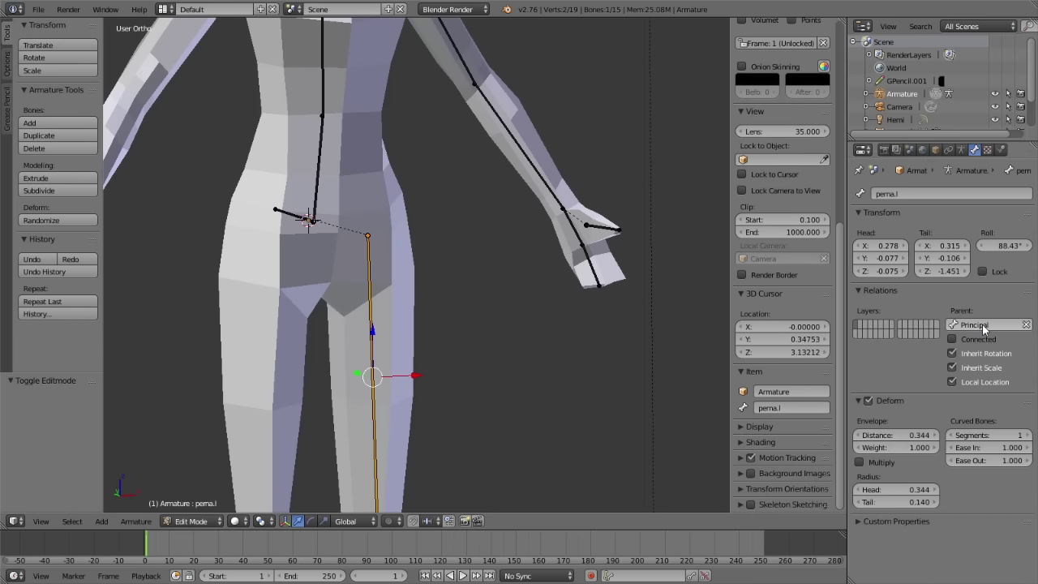
- Switch the armature to Pose Mode and select the root bone Principal
{"action": "middle_click_drag", "start_coordinate": [440, 204], "coordinate": [362, 230]}
{"action": "mouse_move", "coordinate": [430, 249]}
{"action": "middle_mouse_down"}
{"action": "mouse_move", "coordinate": [386, 262]}
{"action": "mouse_move", "coordinate": [418, 261]}
{"action": "middle_mouse_up"}
{"action": "key", "text": "ctrl+Tab"}
{"action": "right_click", "coordinate": [364, 262]}
{"action": "scroll", "coordinate": [370, 257], "scroll_direction": "down", "scroll_amount": 6}
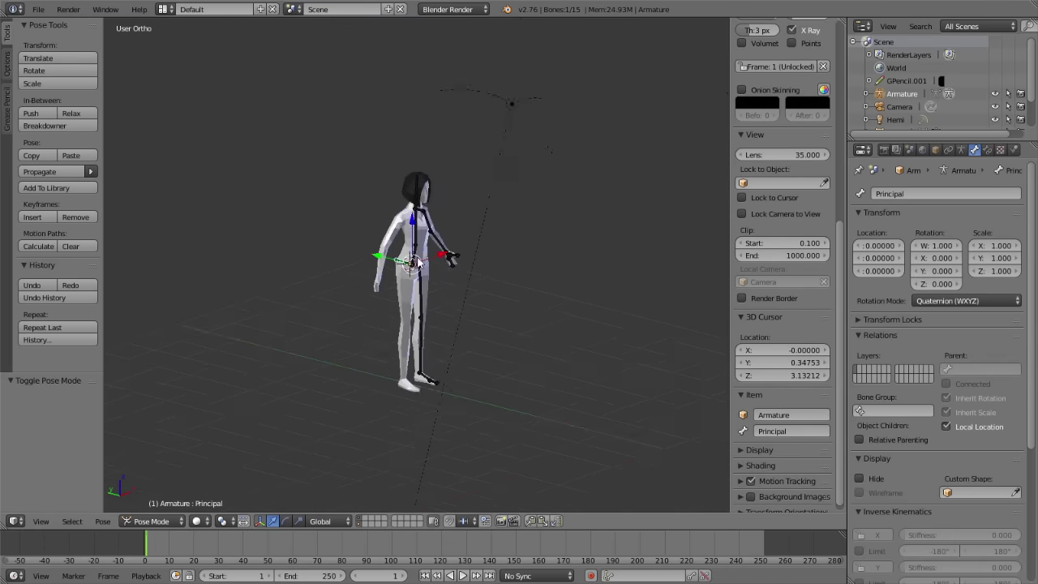
- Trial-move the whole rig from Principal, cancel, and orbit to check it from several angles
{"action": "scroll", "coordinate": [419, 261], "scroll_direction": "up", "scroll_amount": 4}
{"action": "key", "text": "g"}
{"action": "right_click", "coordinate": [581, 255]}
{"action": "middle_click_drag", "start_coordinate": [583, 256], "coordinate": [385, 253]}
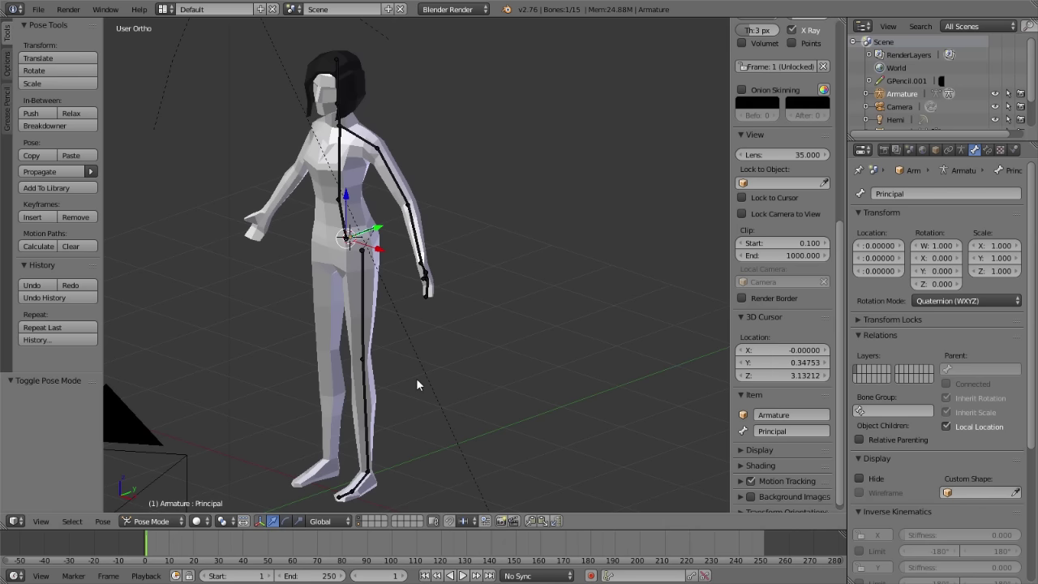
{"action": "mouse_move", "coordinate": [270, 363]}
{"action": "middle_mouse_down"}
{"action": "mouse_move", "coordinate": [369, 274]}
{"action": "mouse_move", "coordinate": [474, 293]}
{"action": "mouse_move", "coordinate": [433, 285]}
{"action": "middle_mouse_up"}
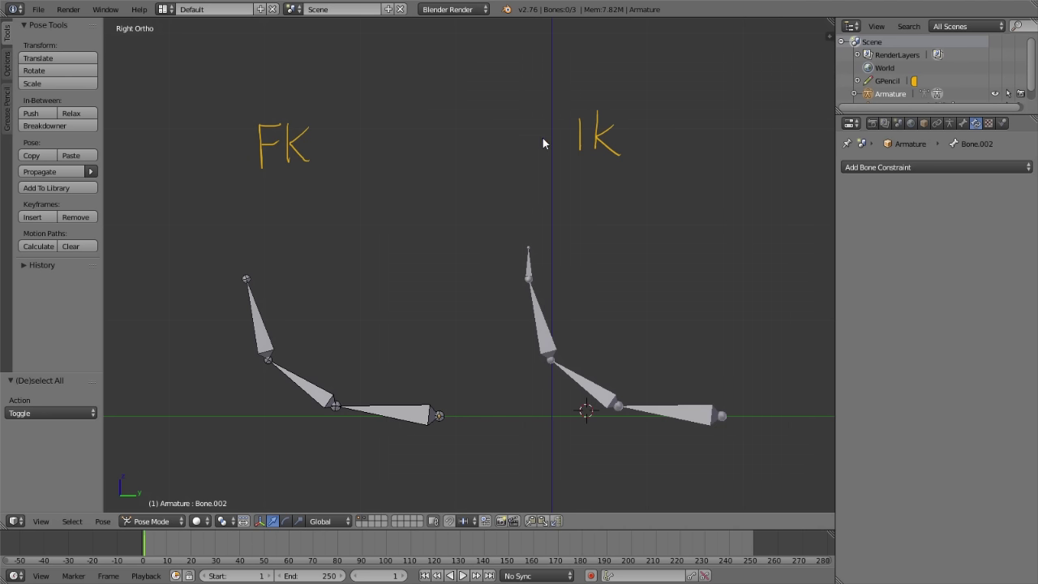
{"action": "right_click", "coordinate": [388, 417]}
{"action": "right_click", "coordinate": [299, 389]}
{"action": "right_click", "coordinate": [376, 414]}
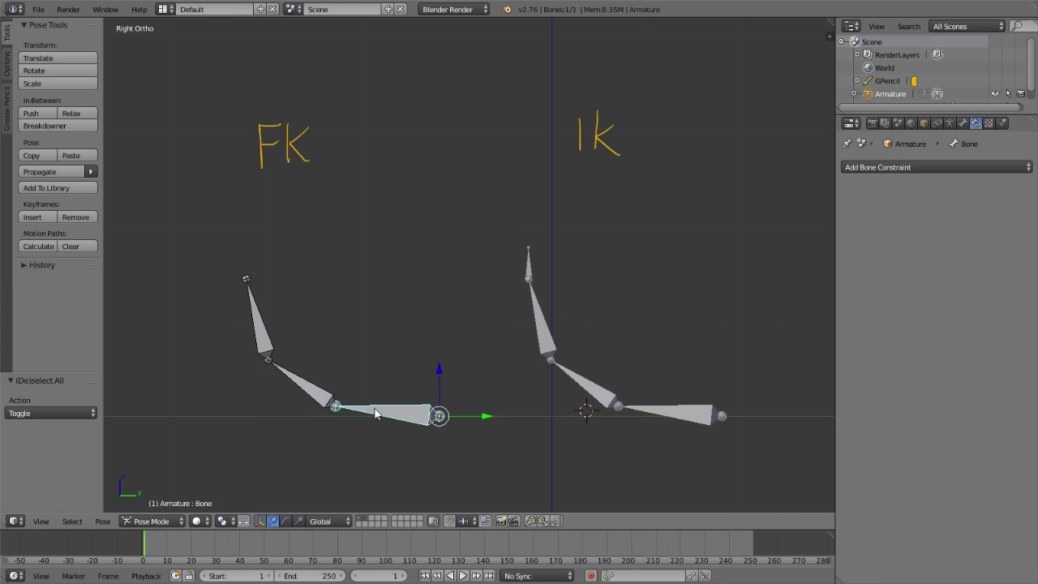
{"action": "right_click", "coordinate": [244, 282]}
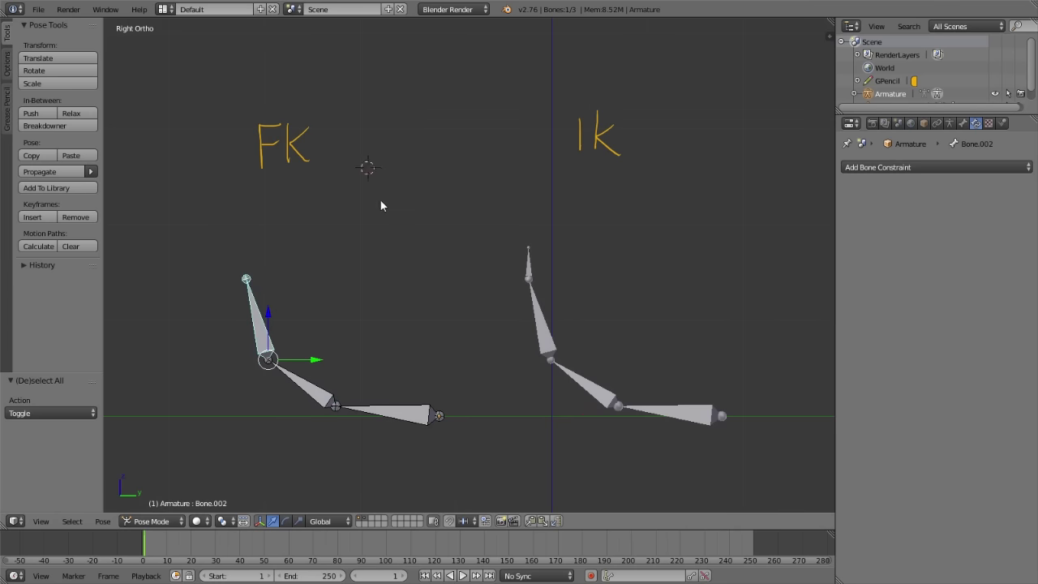
{"action": "right_click", "coordinate": [412, 418]}
{"action": "key", "text": "r"}
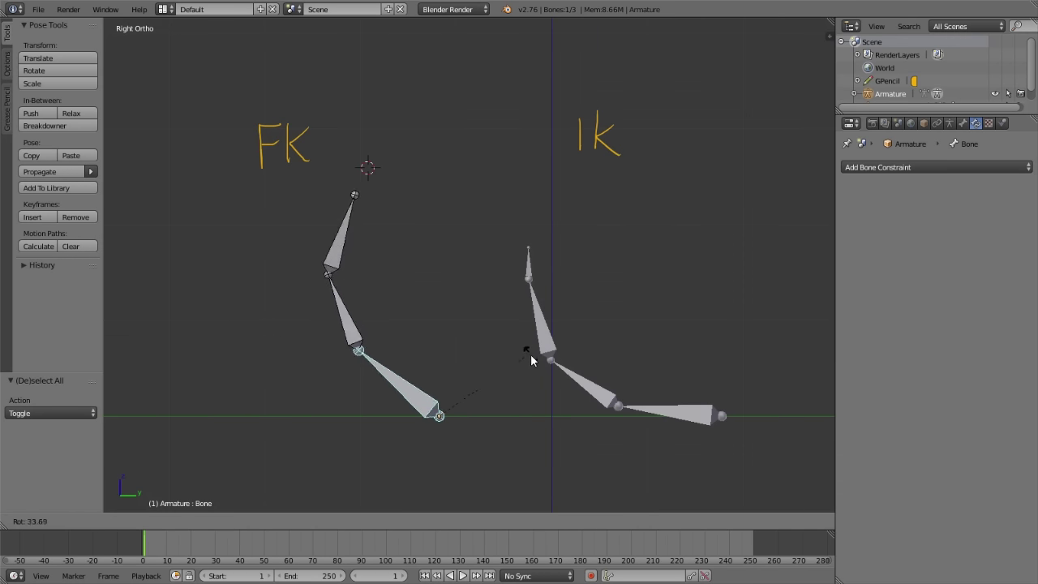
{"action": "left_click", "coordinate": [480, 354]}
{"action": "right_click", "coordinate": [394, 247]}
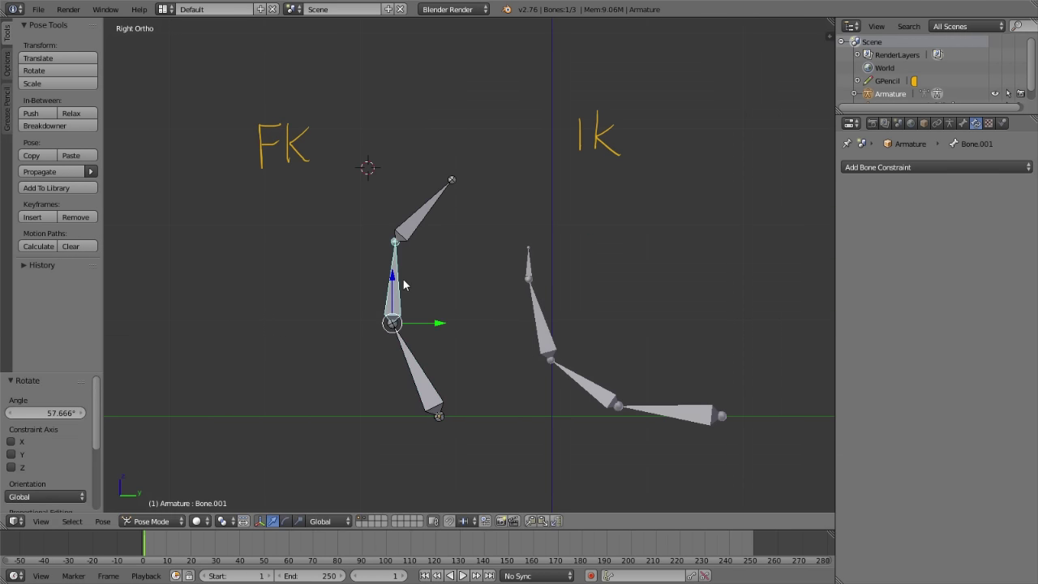
{"action": "key", "text": "r"}
{"action": "left_click", "coordinate": [412, 216]}
{"action": "right_click", "coordinate": [387, 196]}
{"action": "key", "text": "r"}
{"action": "left_click", "coordinate": [429, 184]}
{"action": "key", "text": "r"}
{"action": "left_click", "coordinate": [409, 182]}
{"action": "right_click", "coordinate": [381, 284]}
{"action": "key", "text": "r"}
{"action": "right_click", "coordinate": [415, 367]}
{"action": "key", "text": "r"}
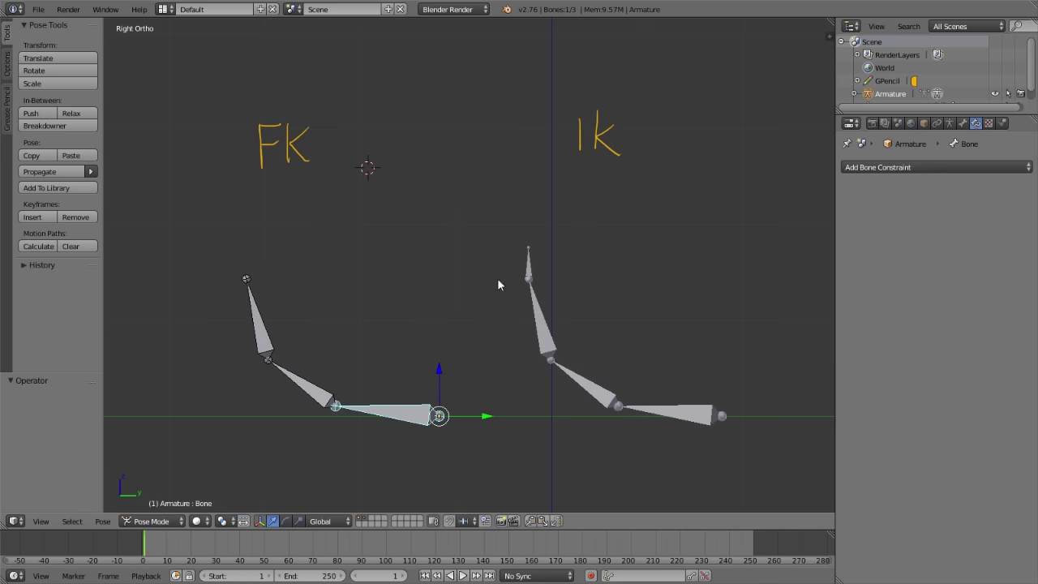
{"action": "right_click", "coordinate": [533, 264]}
- Switch the IK armature Armature.001 to Pose Mode
{"action": "left_click", "coordinate": [186, 520]}
{"action": "left_click", "coordinate": [185, 500]}
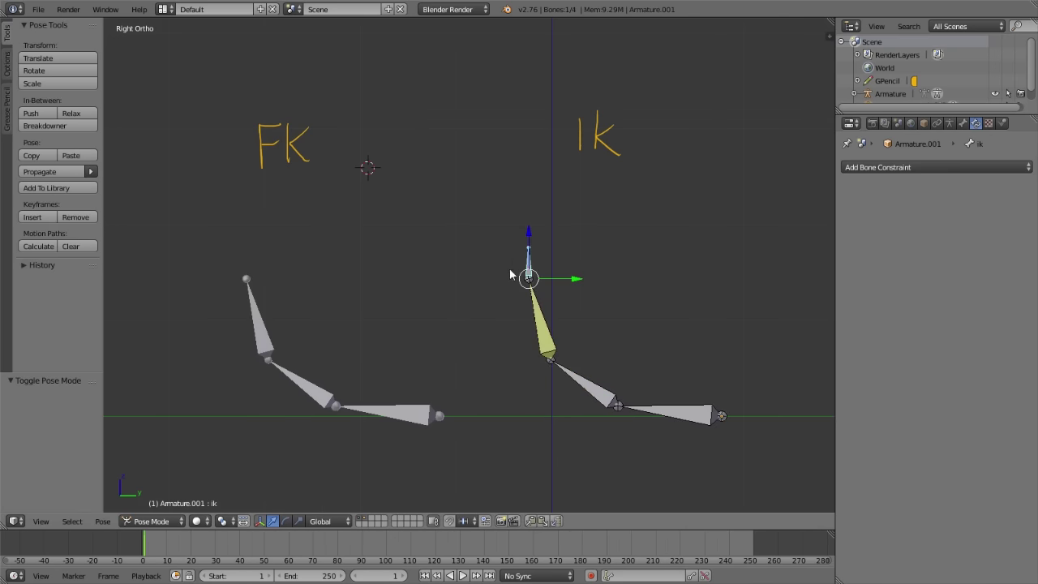
{"action": "key", "text": "ctrl+z"}
{"action": "key", "text": "ctrl+shift+z"}
- Move the ik target bone twice so the chain bends, then select Bone.002
{"action": "key", "text": "g"}
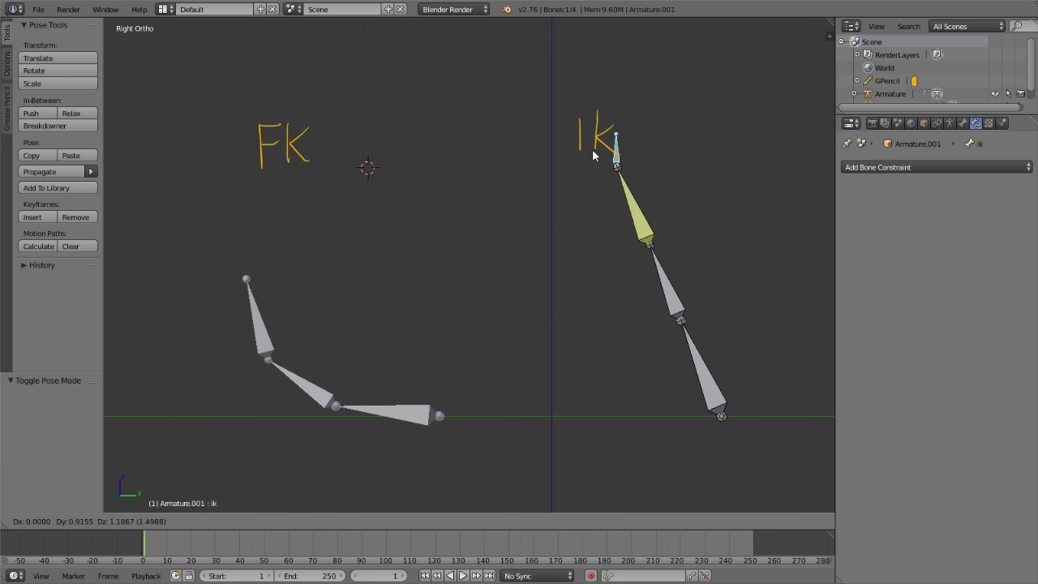
{"action": "left_click", "coordinate": [591, 158]}
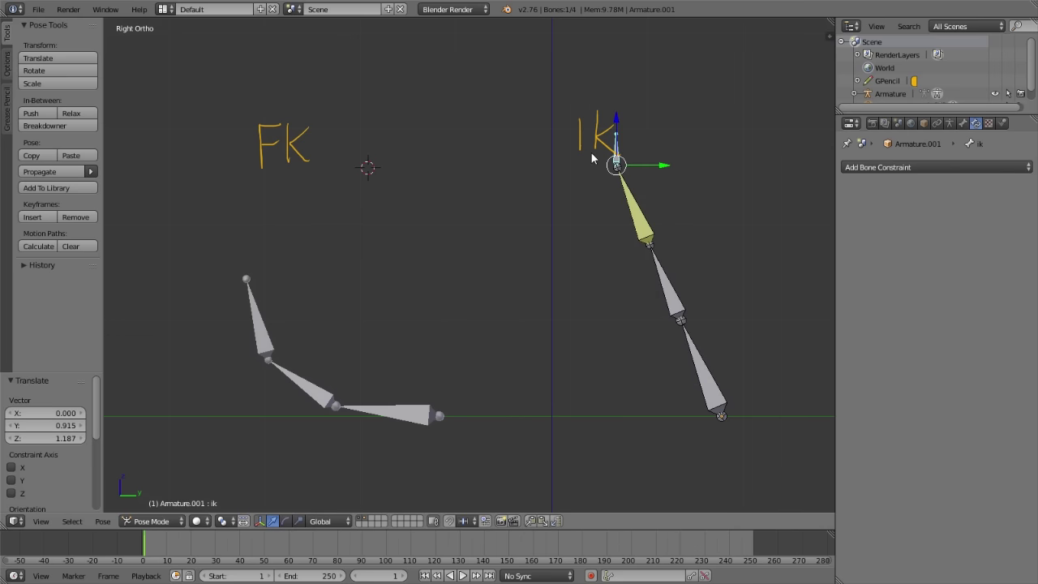
{"action": "key", "text": "g"}
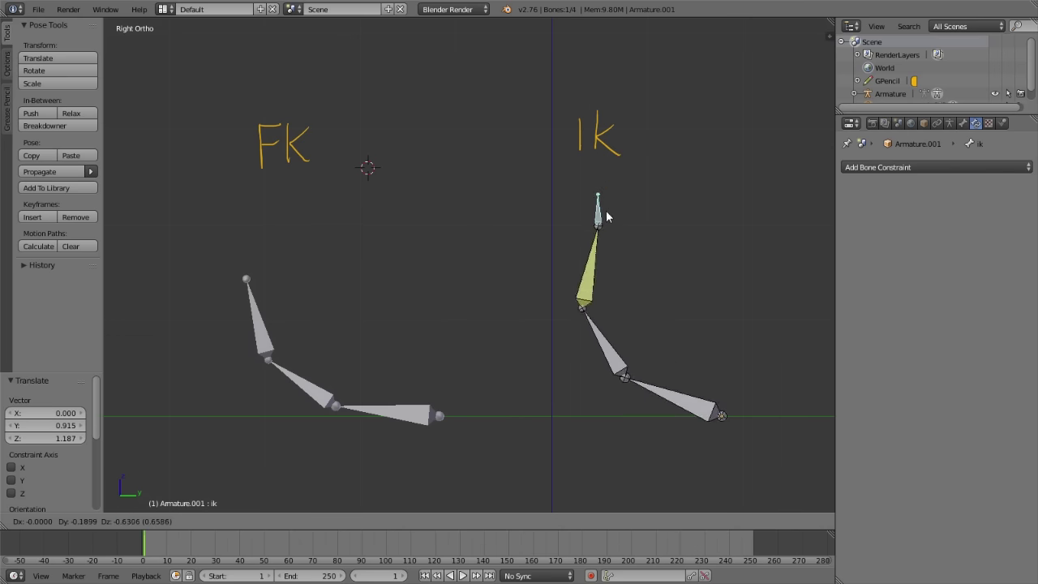
{"action": "left_click", "coordinate": [608, 183]}
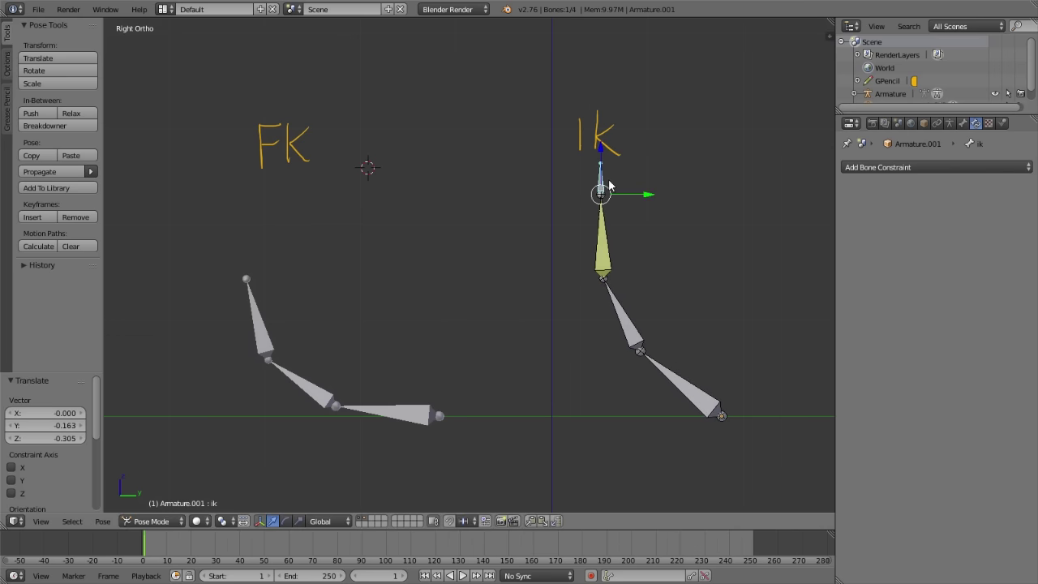
{"action": "right_click", "coordinate": [606, 250]}
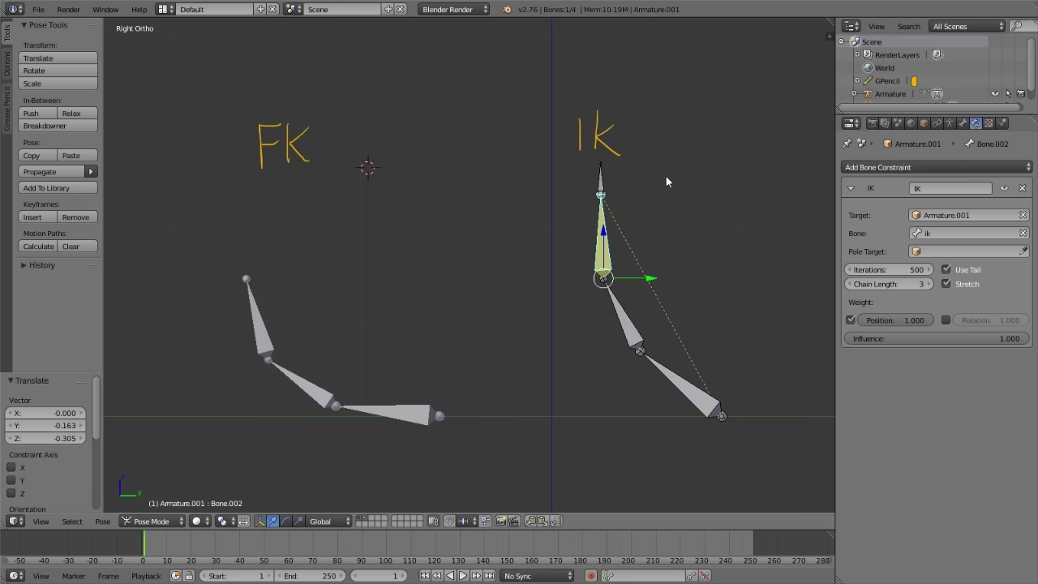
- Move the IK target bone and rotate the top FK bone Bone.002
{"action": "right_click", "coordinate": [607, 177]}
{"action": "key", "text": "g"}
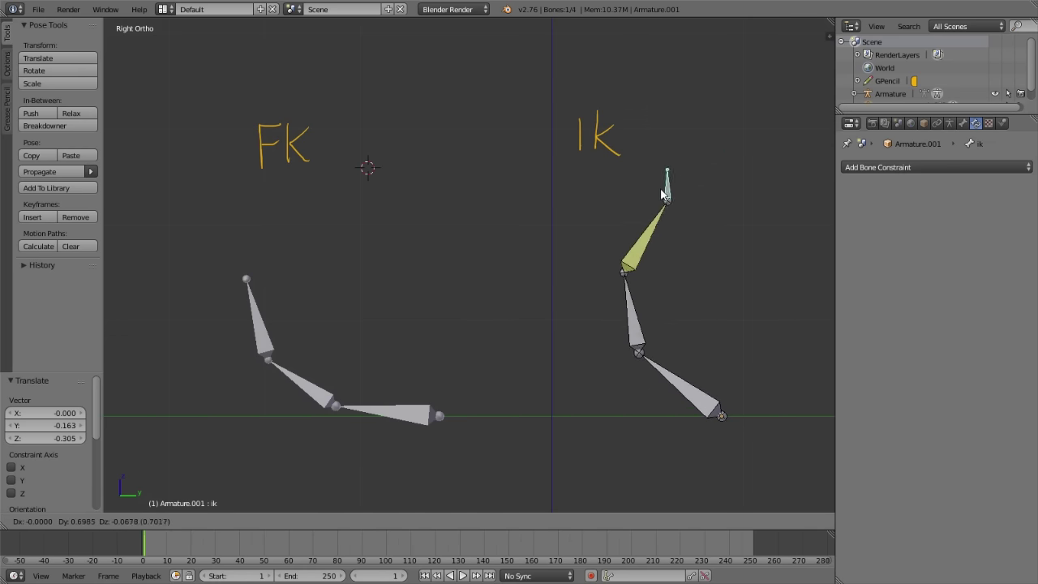
{"action": "left_click", "coordinate": [628, 212]}
{"action": "right_click", "coordinate": [424, 406]}
{"action": "key", "text": "r"}
{"action": "key", "text": "Escape"}
{"action": "right_click", "coordinate": [248, 324]}
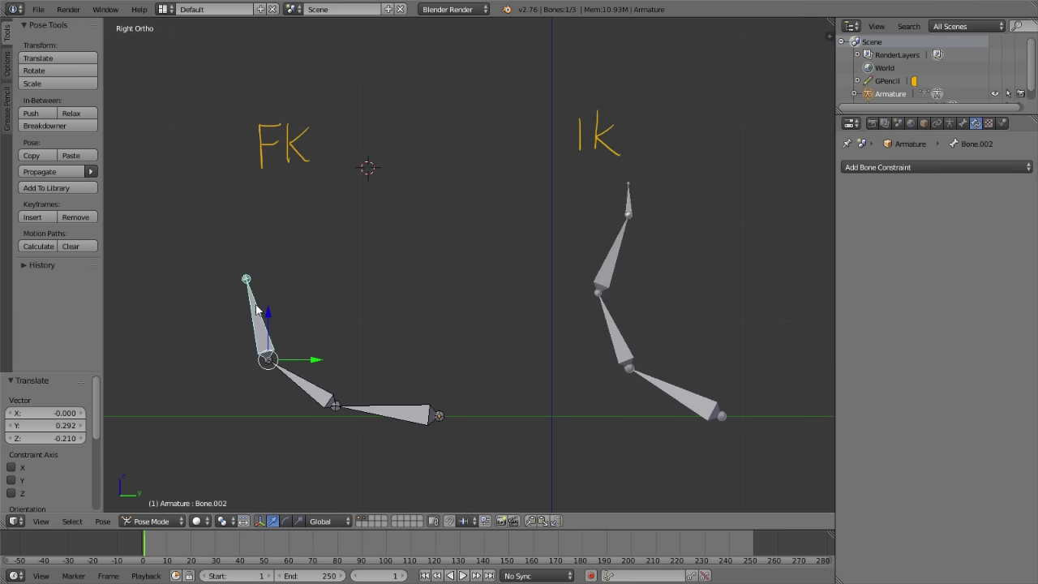
{"action": "key", "text": "r"}
{"action": "left_click", "coordinate": [293, 214]}
- Raise the small ik target to bend the IK chain, then frame the character's legs
{"action": "right_click", "coordinate": [618, 253]}
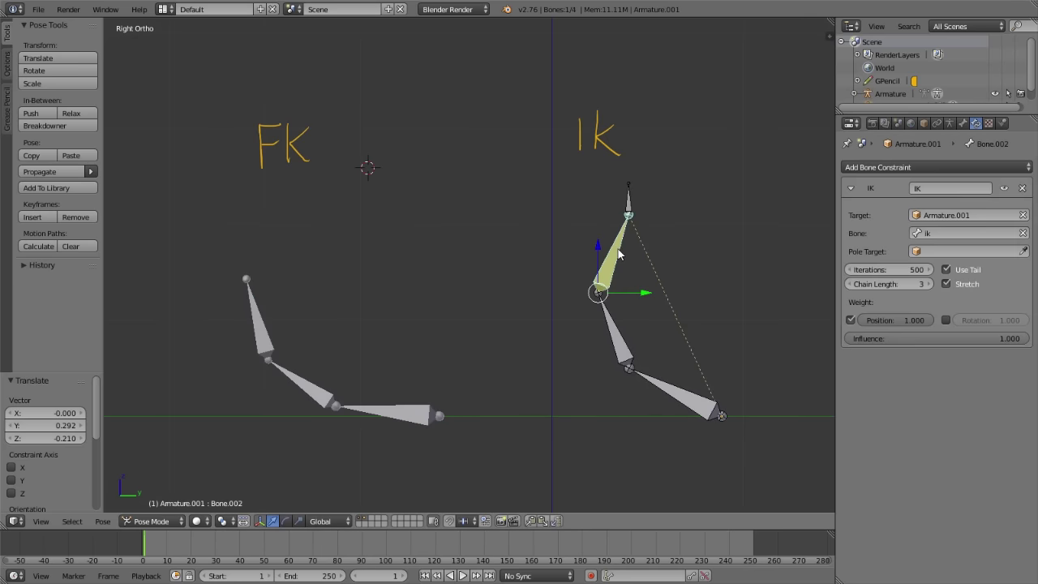
{"action": "right_click", "coordinate": [636, 202]}
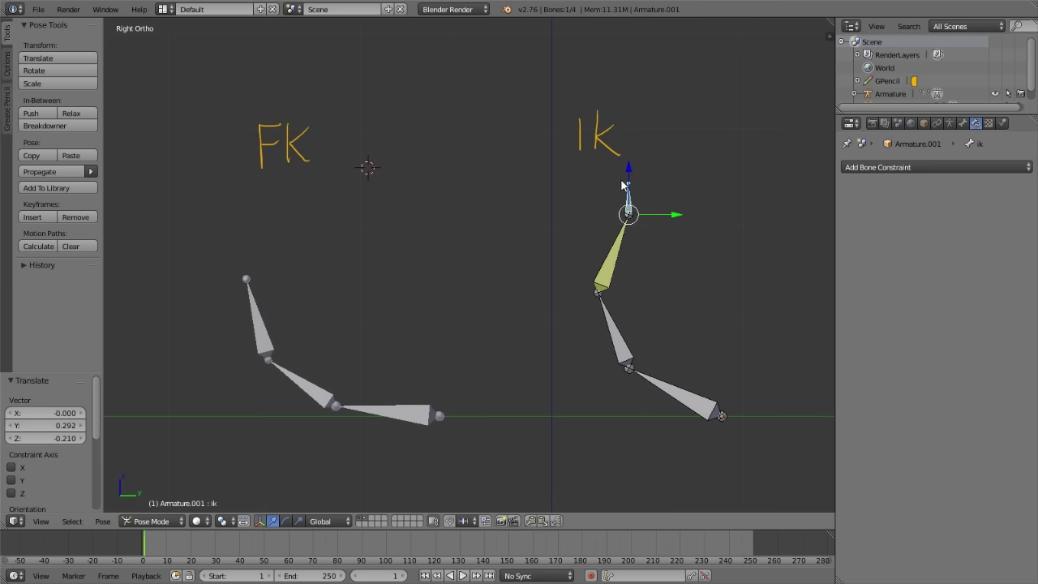
{"action": "key", "text": "g"}
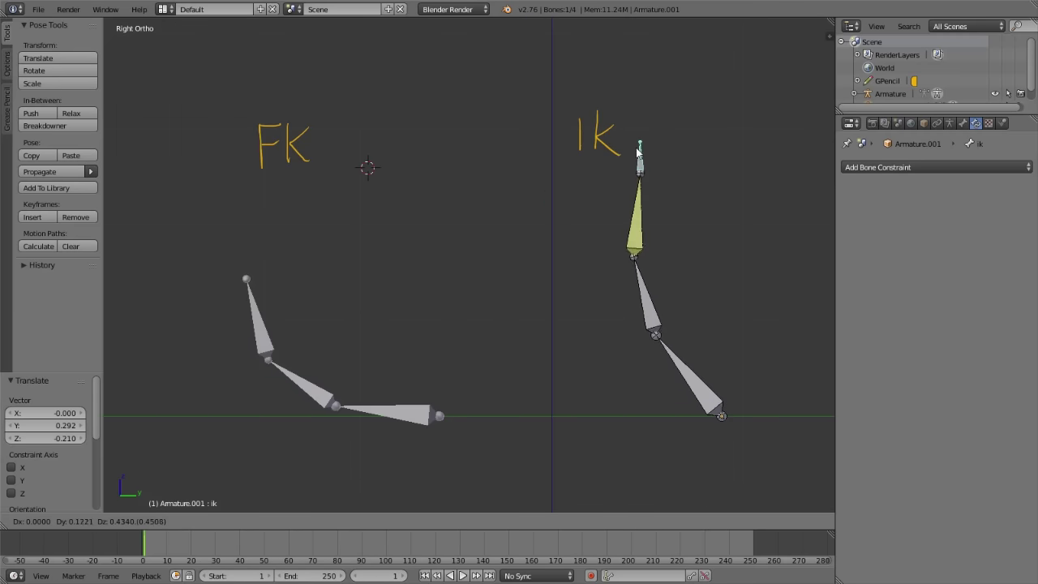
{"action": "left_click", "coordinate": [637, 149]}
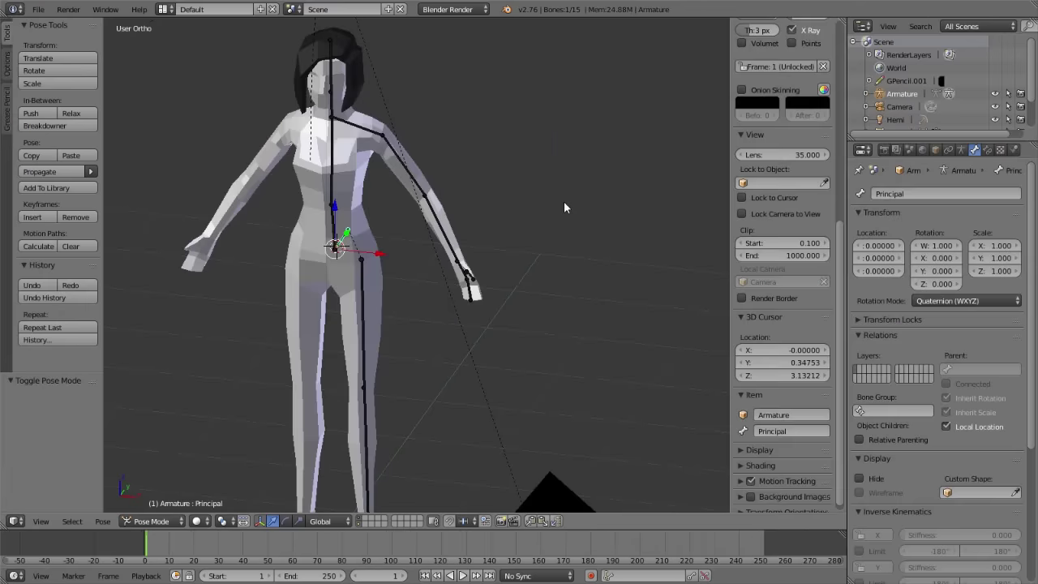
{"action": "mouse_move", "coordinate": [564, 207]}
{"action": "middle_mouse_down"}
{"action": "mouse_move", "coordinate": [463, 339]}
{"action": "mouse_move", "coordinate": [528, 153]}
{"action": "mouse_move", "coordinate": [429, 217]}
{"action": "mouse_move", "coordinate": [568, 290]}
{"action": "middle_mouse_up"}
{"action": "scroll", "coordinate": [500, 232], "scroll_direction": "up", "scroll_amount": 2}
- In Edit Mode, extrude a new bone backward along Y from the left shin canela.l
{"action": "scroll", "coordinate": [510, 232], "scroll_direction": "up", "scroll_amount": 2}
{"action": "middle_click_drag", "start_coordinate": [510, 232], "coordinate": [371, 248], "text": "shift"}
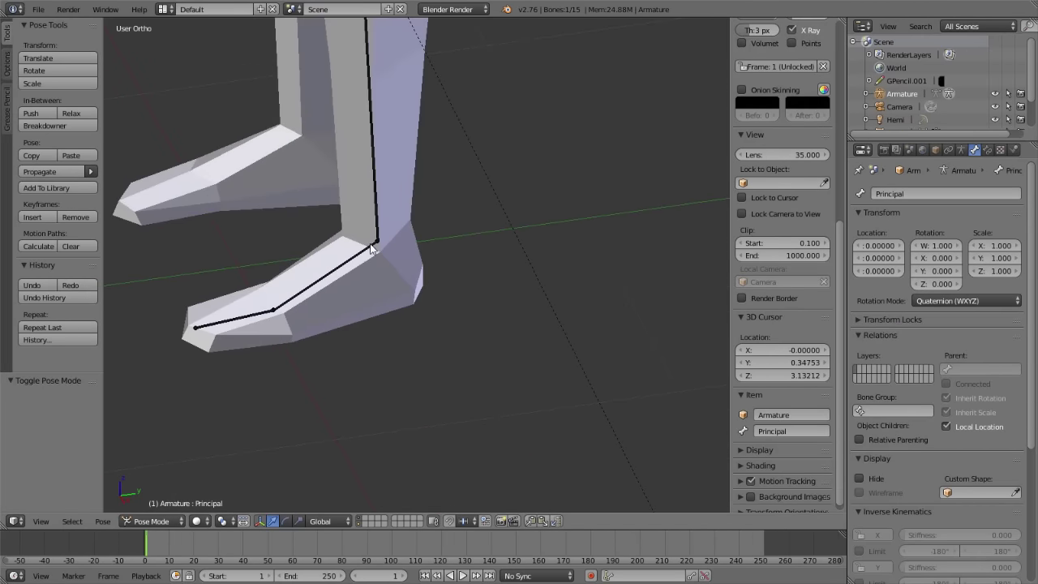
{"action": "right_click", "coordinate": [372, 245]}
{"action": "key", "text": "Tab"}
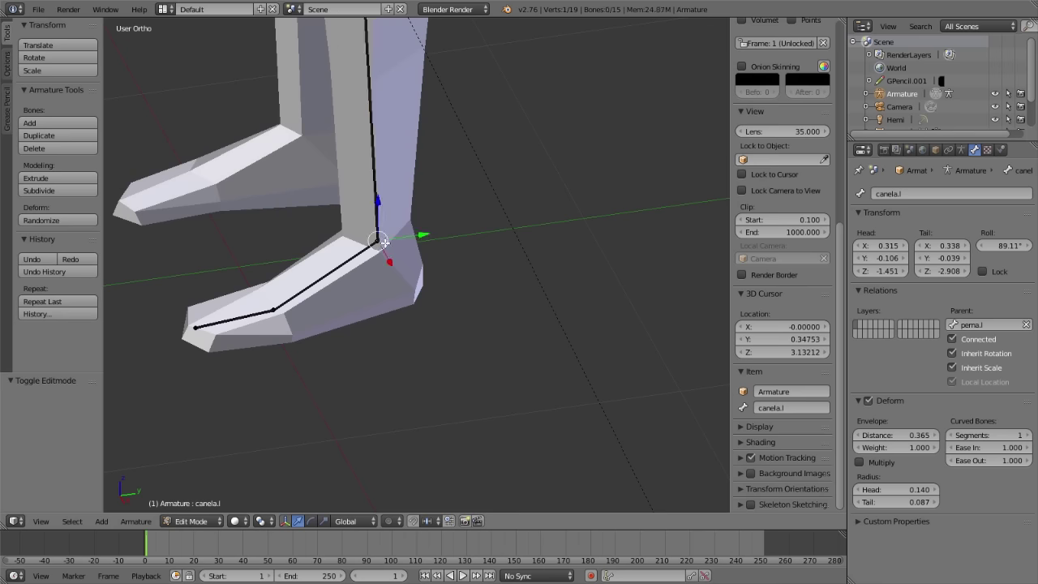
{"action": "key", "text": "KP_3"}
{"action": "middle_click_drag", "start_coordinate": [484, 284], "coordinate": [438, 238], "text": "shift"}
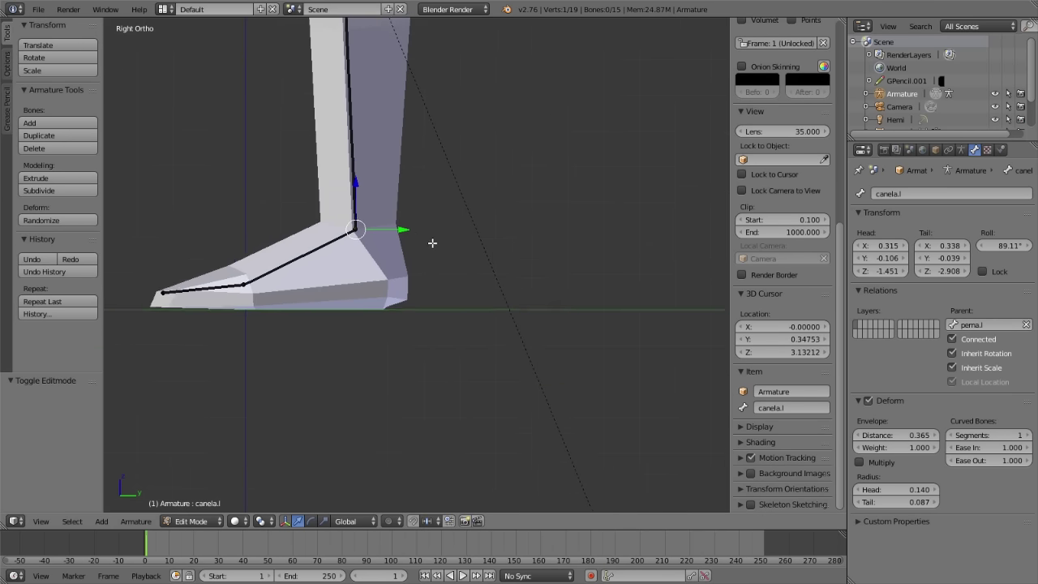
{"action": "key", "text": "e"}
{"action": "key", "text": "x"}
{"action": "key", "text": "y"}
{"action": "left_click", "coordinate": [480, 230]}
- Rename the new extruded bone controlador-perna.l
{"action": "mouse_move", "coordinate": [480, 230]}
{"action": "middle_mouse_down"}
{"action": "mouse_move", "coordinate": [451, 224]}
{"action": "mouse_move", "coordinate": [481, 247]}
{"action": "middle_mouse_up"}
{"action": "right_click", "coordinate": [445, 195]}
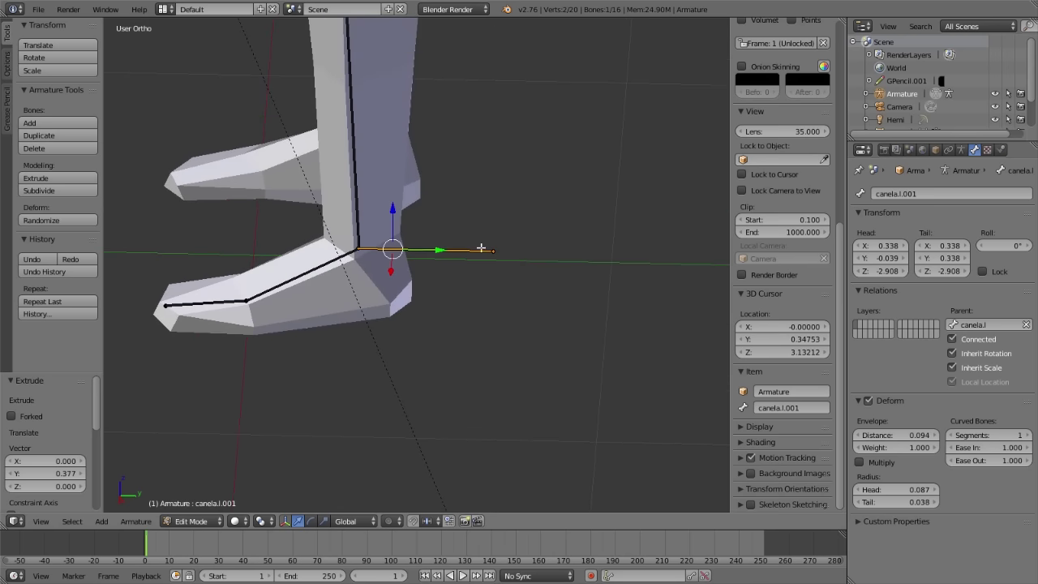
{"action": "left_click", "coordinate": [791, 408]}
{"action": "type", "text": "controlador-per"}
{"action": "key", "text": "Return"}
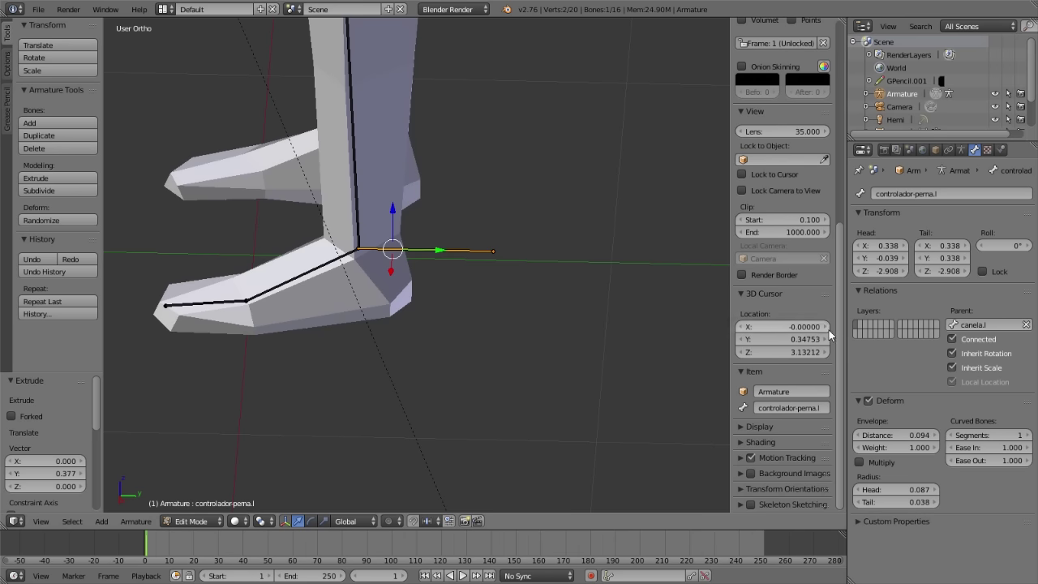
- Parent the new bone to Principal with Connected turned off
{"action": "left_click", "coordinate": [989, 325]}
{"action": "type", "text": "princ"}
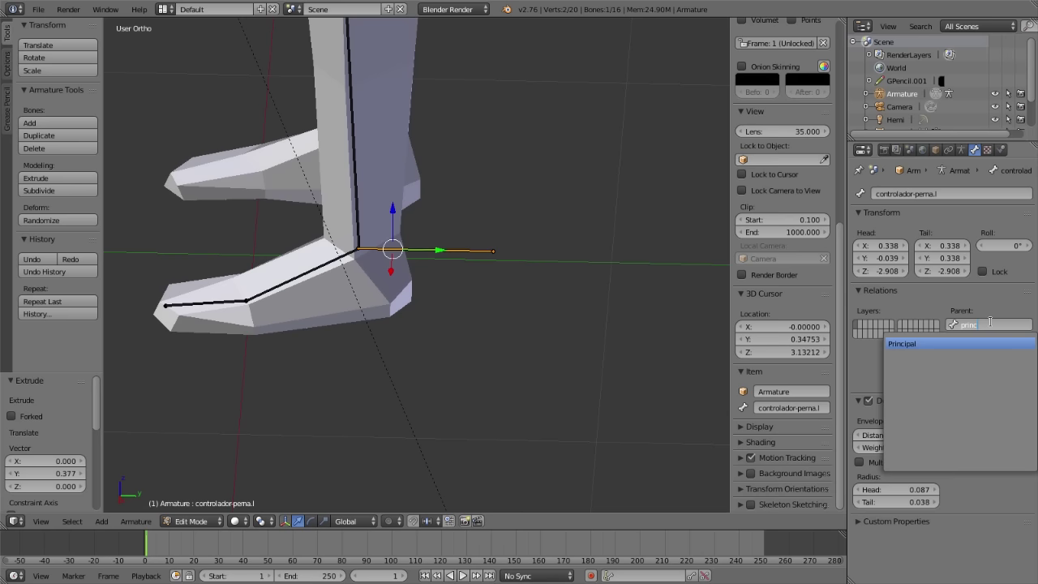
{"action": "key", "text": "Return"}
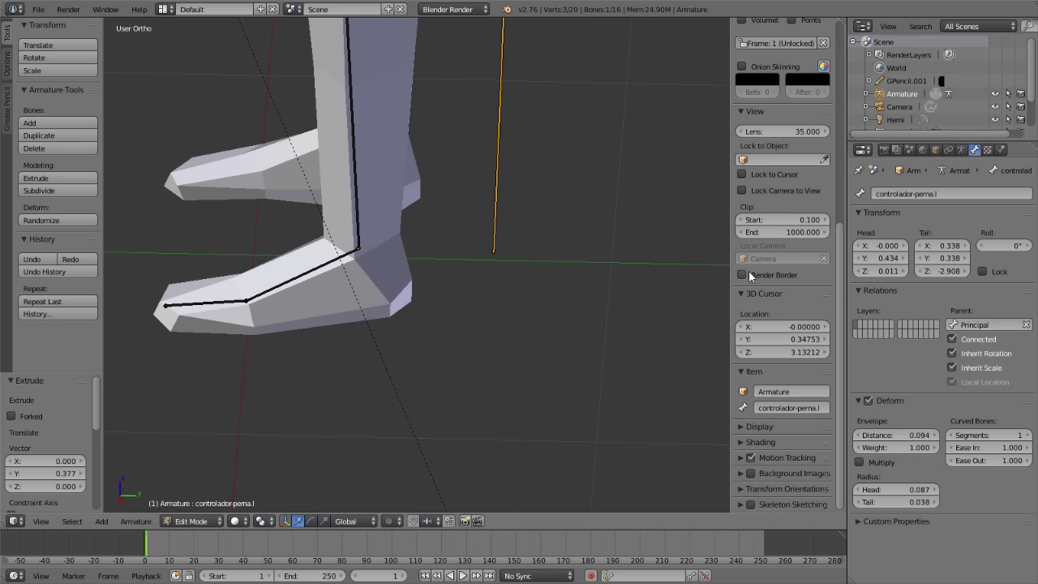
{"action": "key", "text": "ctrl+z"}
{"action": "left_click", "coordinate": [991, 338]}
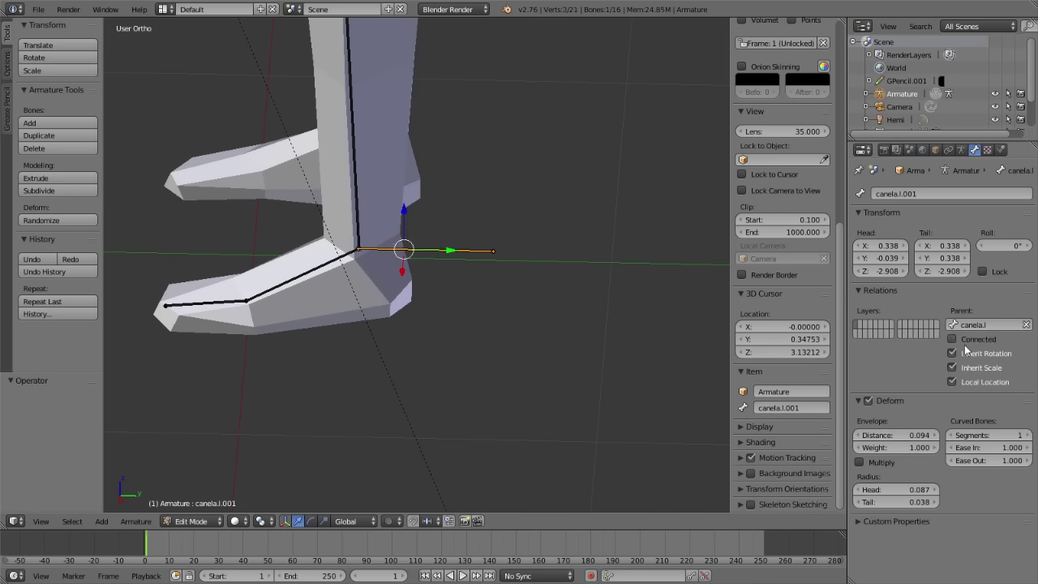
{"action": "left_click", "coordinate": [997, 325]}
{"action": "type", "text": "princ"}
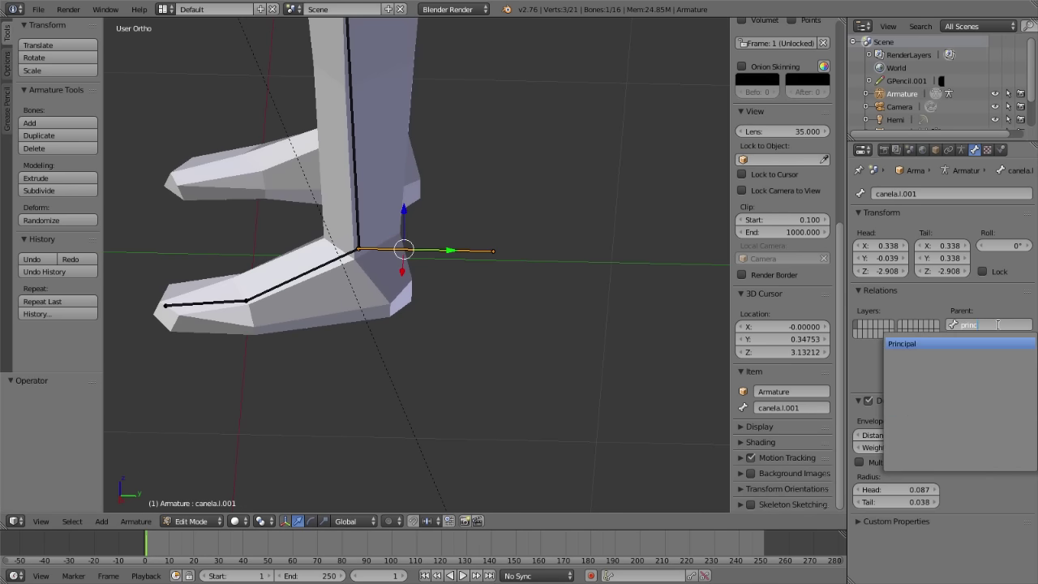
{"action": "key", "text": "Return"}
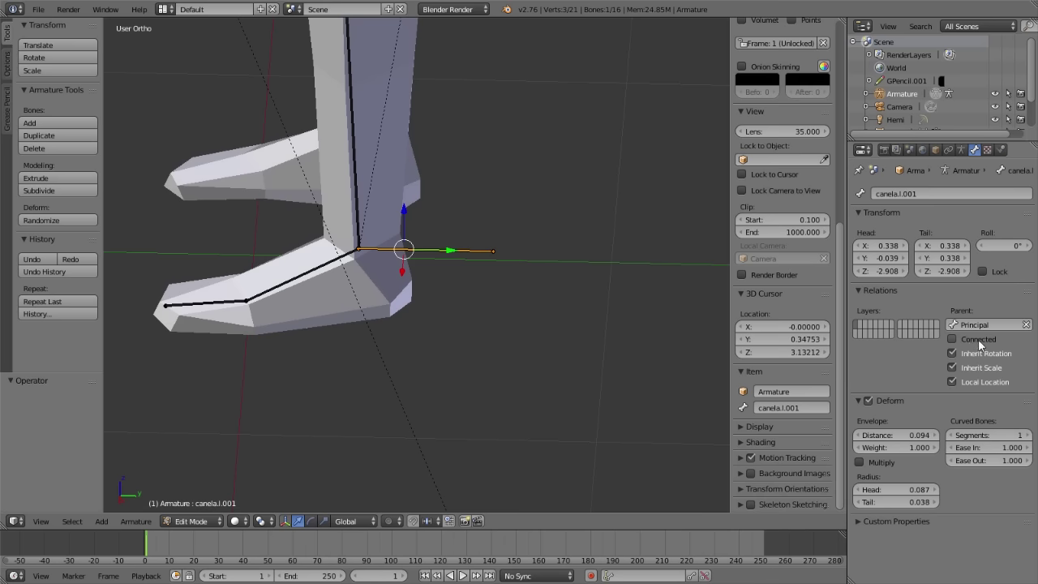
{"action": "scroll", "coordinate": [468, 214], "scroll_direction": "down", "scroll_amount": 1}
{"action": "scroll", "coordinate": [467, 213], "scroll_direction": "down", "scroll_amount": 1}
{"action": "scroll", "coordinate": [437, 199], "scroll_direction": "down", "scroll_amount": 1}
{"action": "scroll", "coordinate": [415, 128], "scroll_direction": "down", "scroll_amount": 1}
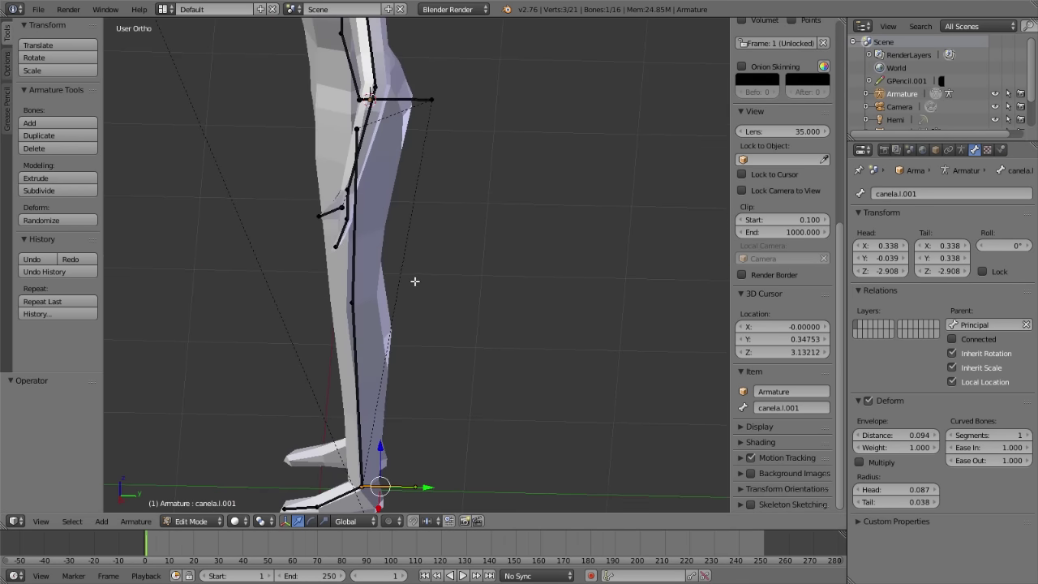
- Extrude a new bone along Y from the left forearm antebraco.l in side view
{"action": "right_click", "coordinate": [341, 180]}
{"action": "key", "text": "KP_Decimal"}
{"action": "key", "text": "KP_8"}
{"action": "key", "text": "KP_3"}
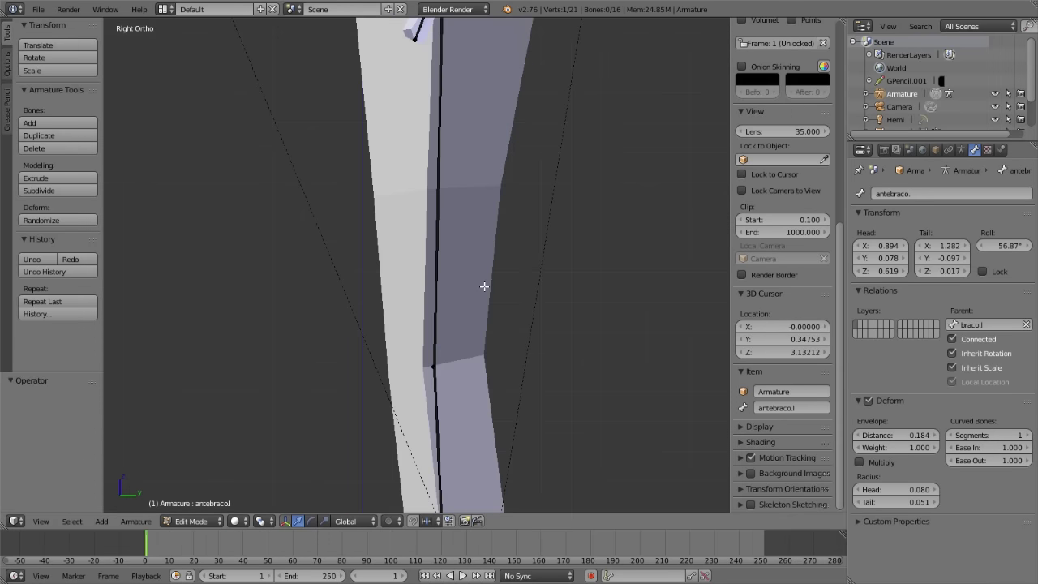
{"action": "scroll", "coordinate": [404, 348], "scroll_direction": "up", "scroll_amount": 2}
{"action": "scroll", "coordinate": [403, 348], "scroll_direction": "up", "scroll_amount": 1, "text": "shift"}
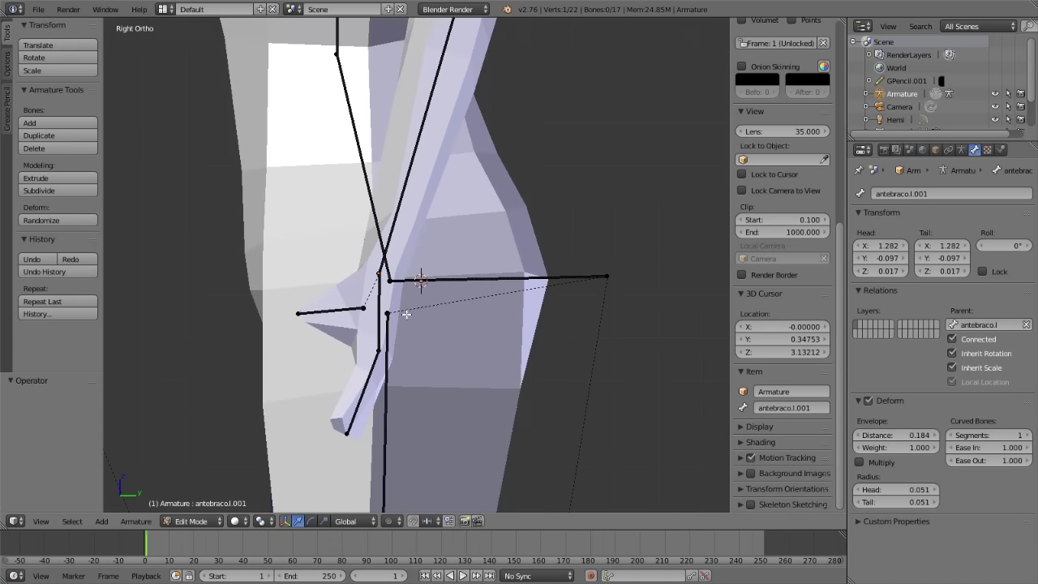
{"action": "key", "text": "e"}
{"action": "key", "text": "y"}
{"action": "left_click", "coordinate": [471, 289]}
- Parent the new forearm bone to Principal and disable its Deform option
{"action": "right_click", "coordinate": [451, 275]}
{"action": "right_click", "coordinate": [451, 276]}
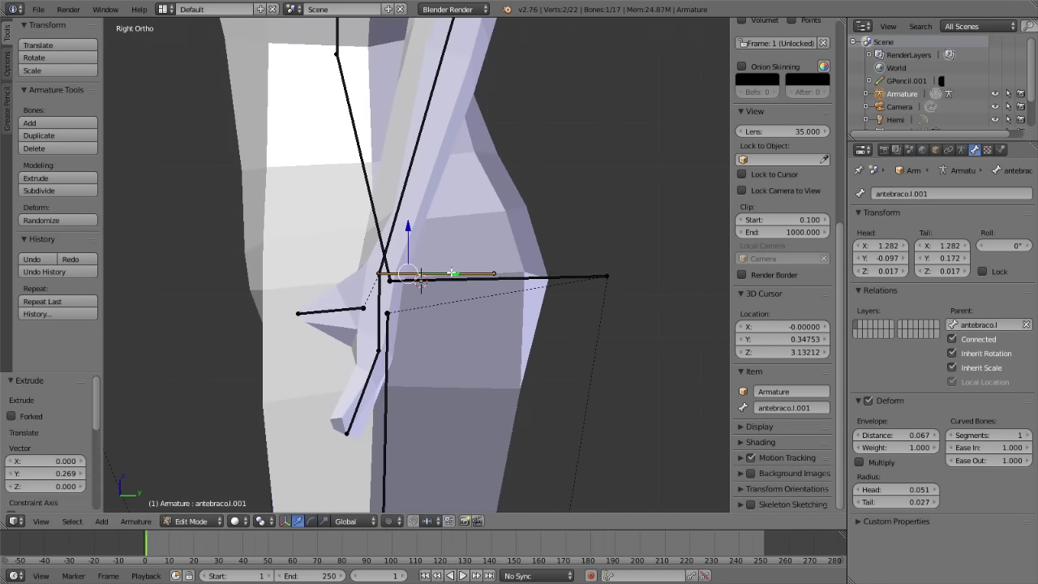
{"action": "left_click", "coordinate": [981, 324]}
{"action": "type", "text": "Principal"}
{"action": "key", "text": "Return"}
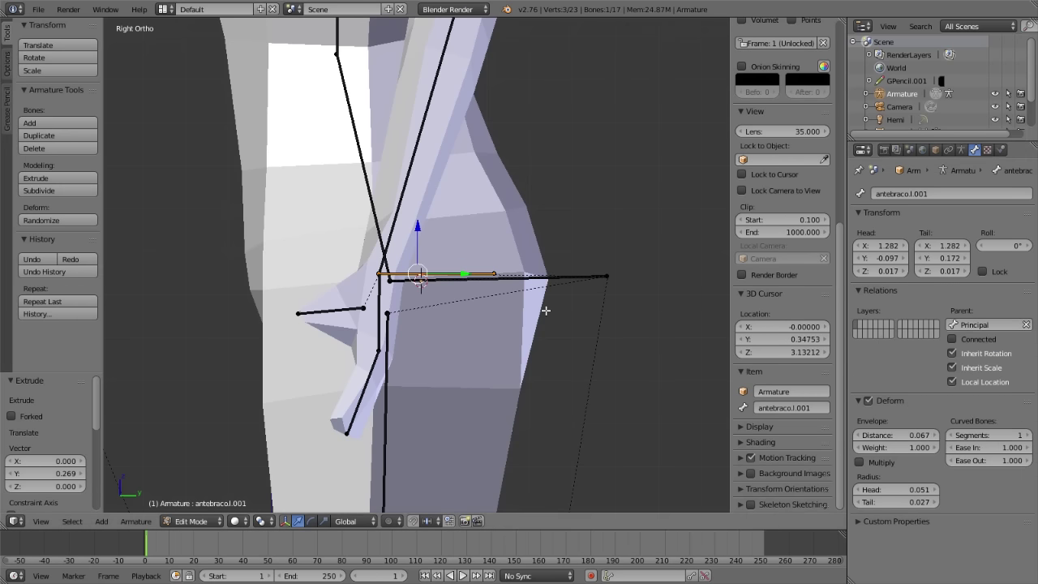
{"action": "left_click", "coordinate": [868, 401]}
{"action": "scroll", "coordinate": [459, 404], "scroll_direction": "down", "scroll_amount": 1}
- Turn off Deform for the ankle control bone canela.l.001
{"action": "scroll", "coordinate": [459, 404], "scroll_direction": "down", "scroll_amount": 3}
{"action": "middle_click_drag", "start_coordinate": [459, 404], "coordinate": [476, 227], "text": "shift"}
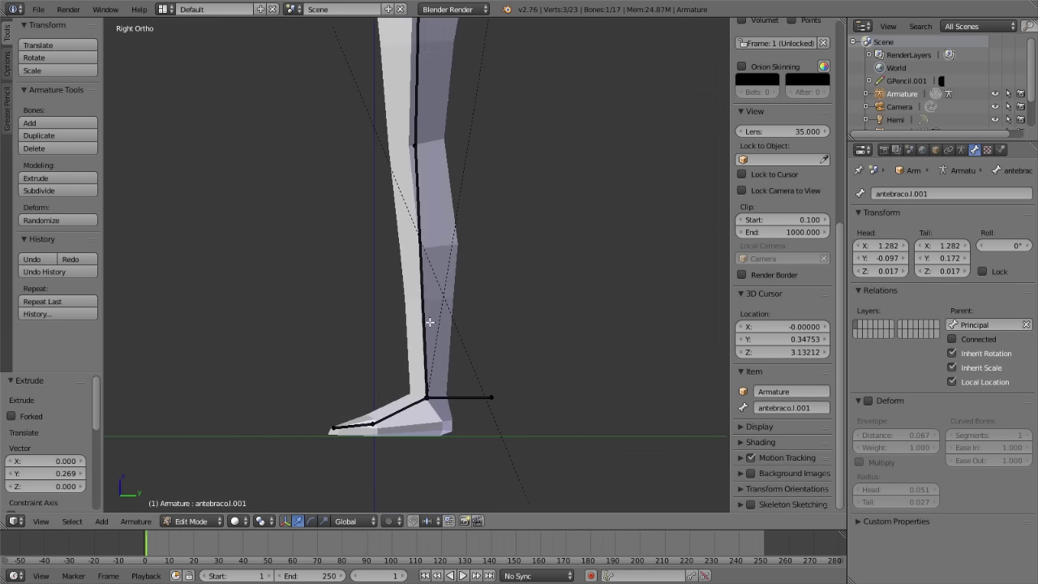
{"action": "right_click", "coordinate": [463, 328]}
{"action": "left_click", "coordinate": [867, 400]}
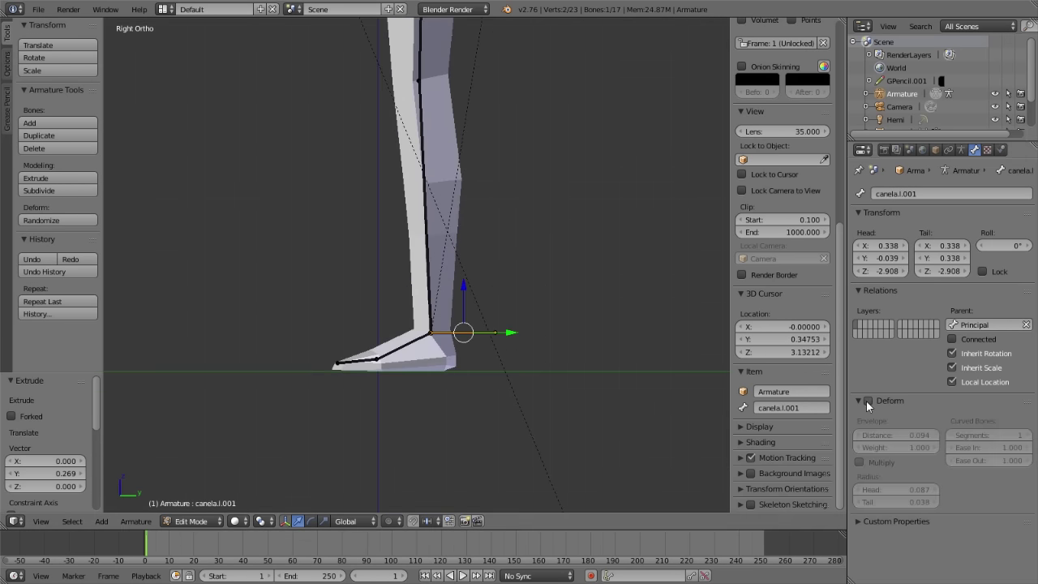
- Reselect the ankle control bone and duplicate it with Shift+D
{"action": "scroll", "coordinate": [436, 174], "scroll_direction": "down", "scroll_amount": 3}
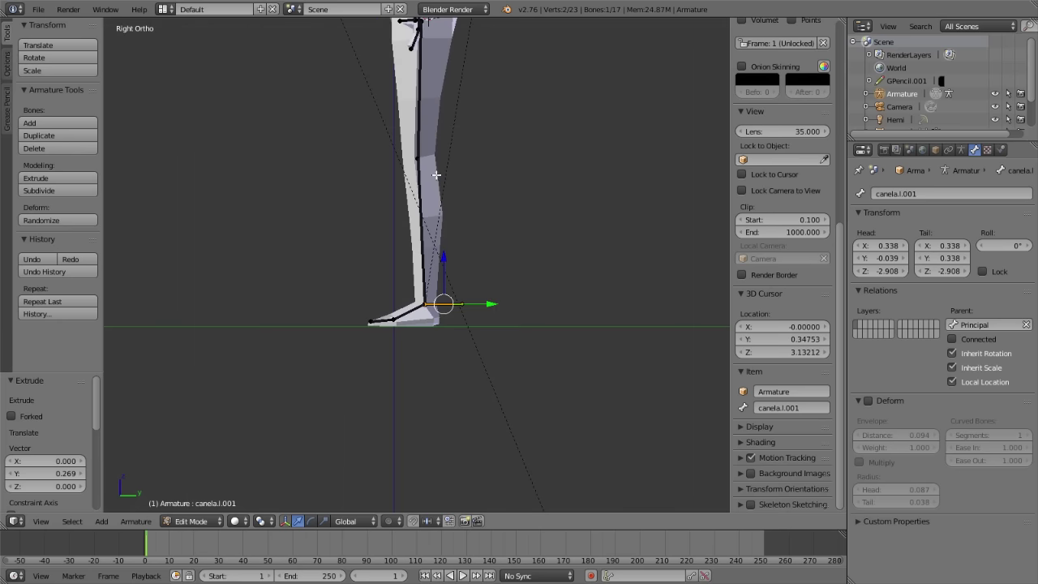
{"action": "middle_click_drag", "start_coordinate": [427, 115], "coordinate": [436, 161], "text": "shift"}
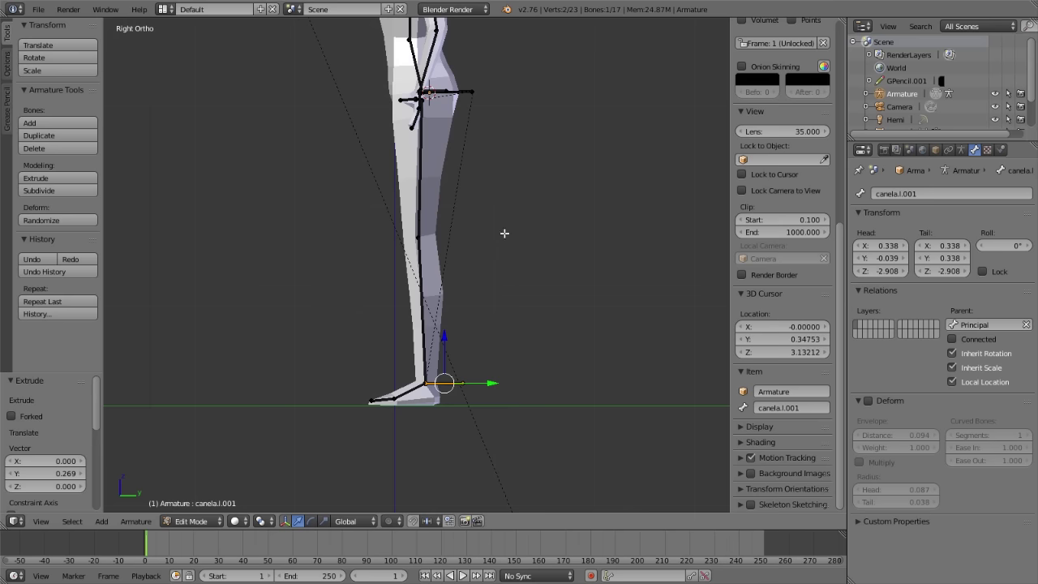
{"action": "left_click", "coordinate": [296, 218]}
{"action": "scroll", "coordinate": [371, 297], "scroll_direction": "up", "scroll_amount": 5, "text": "shift"}
{"action": "left_click", "coordinate": [526, 129]}
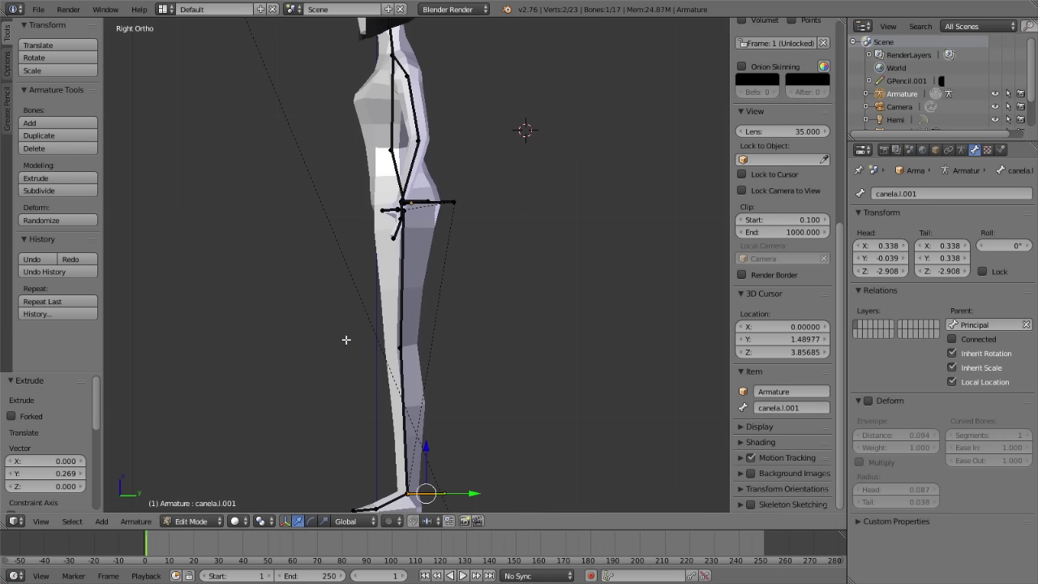
{"action": "right_click", "coordinate": [401, 352]}
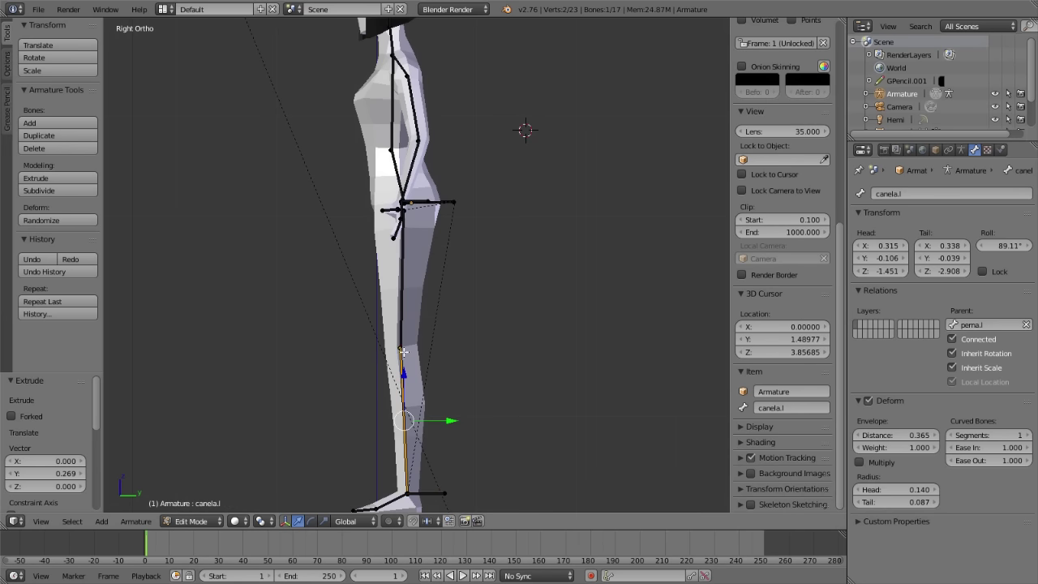
{"action": "right_click", "coordinate": [435, 491]}
{"action": "scroll", "coordinate": [446, 429], "scroll_direction": "down", "scroll_amount": 4, "text": "shift"}
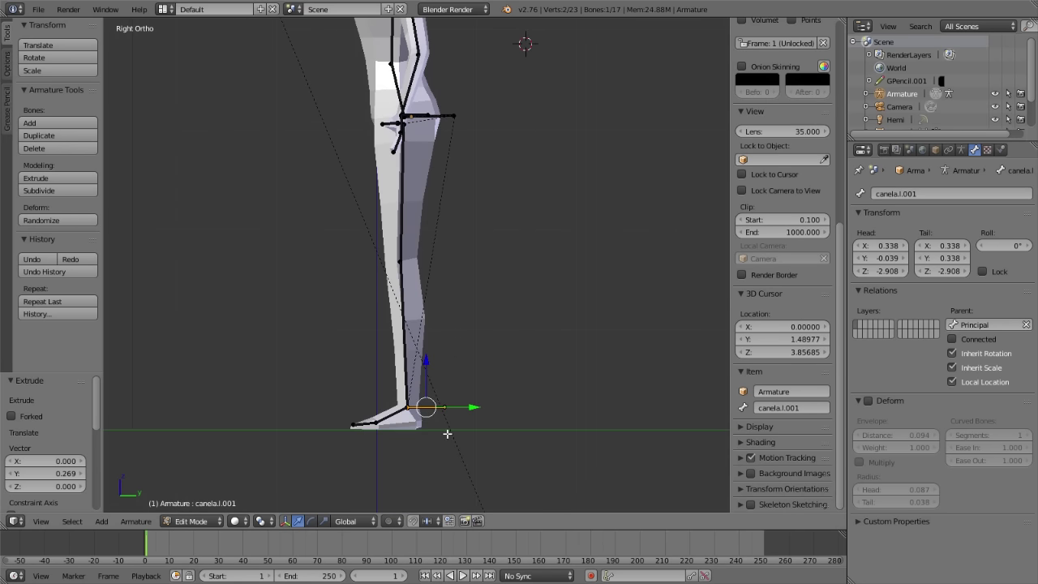
{"action": "key", "text": "shift+d"}
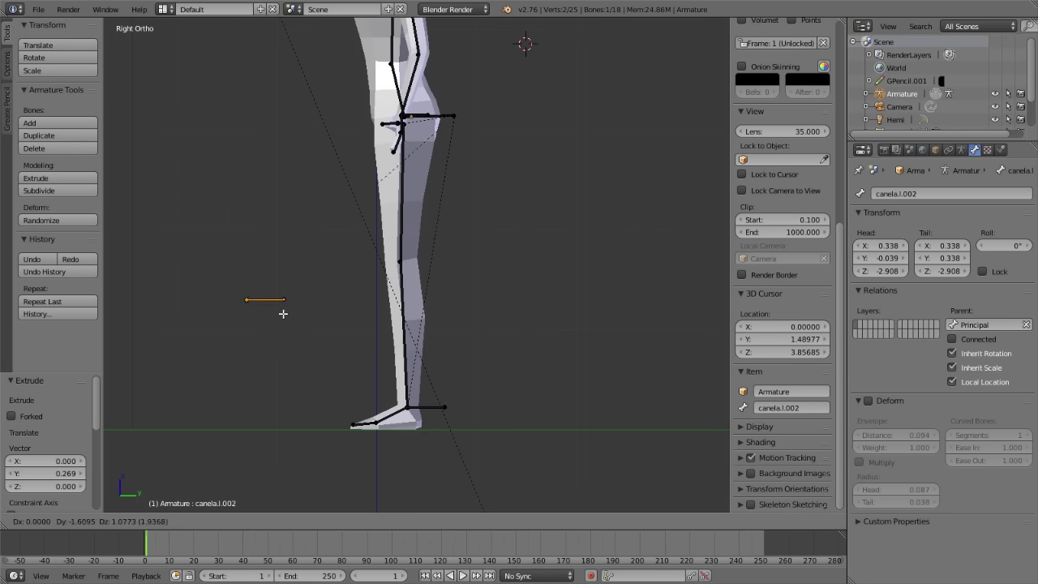
- Place the duplicate behind the leg and name it orientacao-perna.l
{"action": "left_click", "coordinate": [241, 263]}
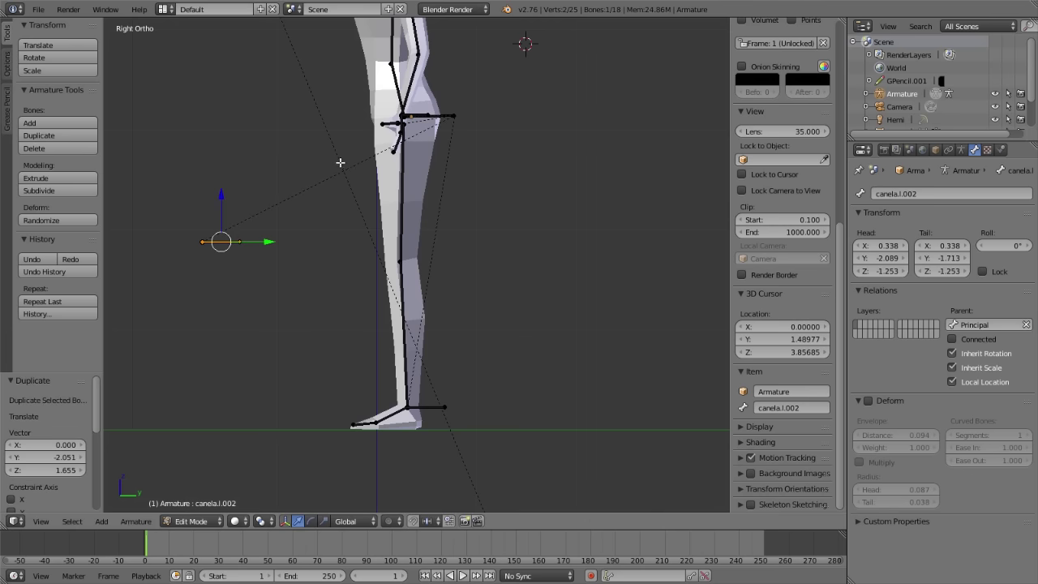
{"action": "left_click", "coordinate": [810, 408]}
{"action": "type", "text": "ctrl"}
{"action": "type", "text": "a.l"}
{"action": "key", "text": "Return"}
{"action": "scroll", "coordinate": [584, 295], "scroll_direction": "down", "scroll_amount": 3}
{"action": "scroll", "coordinate": [537, 345], "scroll_direction": "up", "scroll_amount": 2}
{"action": "mouse_move", "coordinate": [489, 356]}
{"action": "middle_mouse_down", "text": "shift"}
{"action": "mouse_move", "coordinate": [489, 238]}
{"action": "mouse_move", "coordinate": [472, 352]}
{"action": "middle_mouse_up", "text": "shift"}
{"action": "scroll", "coordinate": [461, 278], "scroll_direction": "up", "scroll_amount": 3}
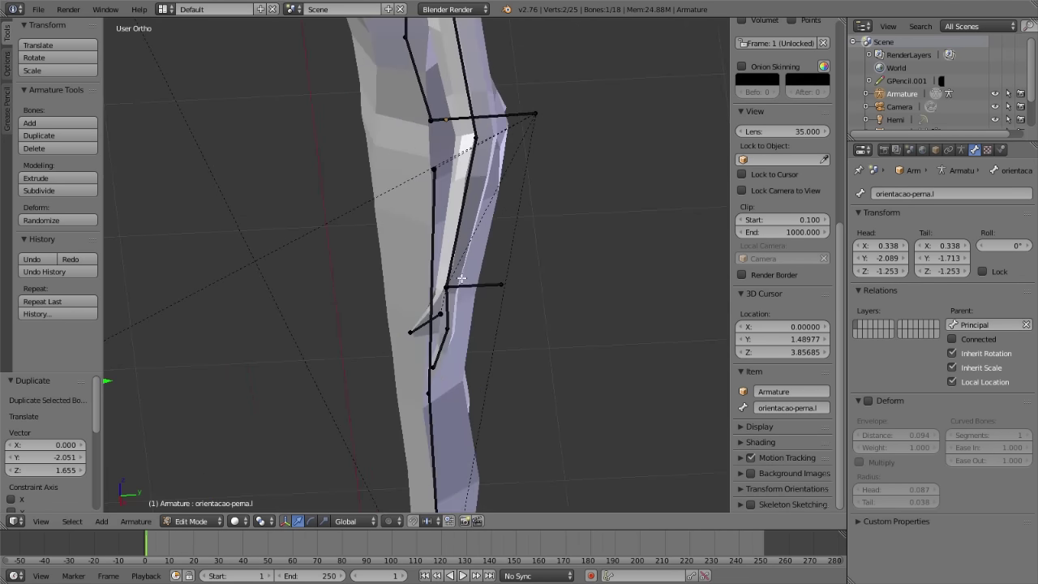
- Rename the forearm control bone to controlador-braco.l
{"action": "right_click", "coordinate": [479, 290]}
{"action": "left_click", "coordinate": [805, 407]}
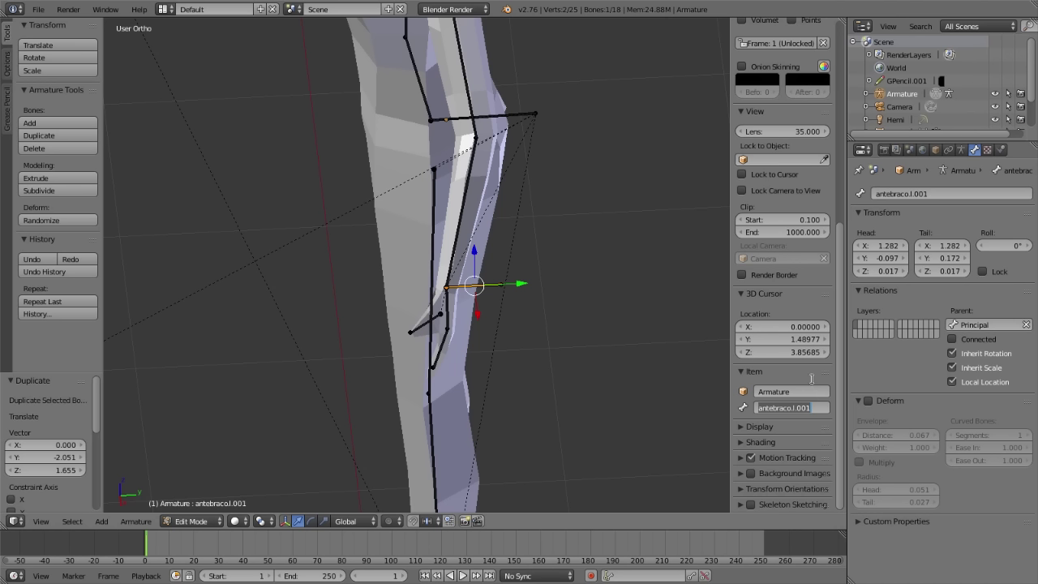
{"action": "type", "text": "coxa"}
{"action": "type", "text": "l"}
{"action": "key", "text": "Return"}
{"action": "scroll", "coordinate": [813, 378], "scroll_direction": "up", "scroll_amount": 1}
{"action": "key", "text": "KP_3"}
{"action": "scroll", "coordinate": [495, 226], "scroll_direction": "up", "scroll_amount": 2}
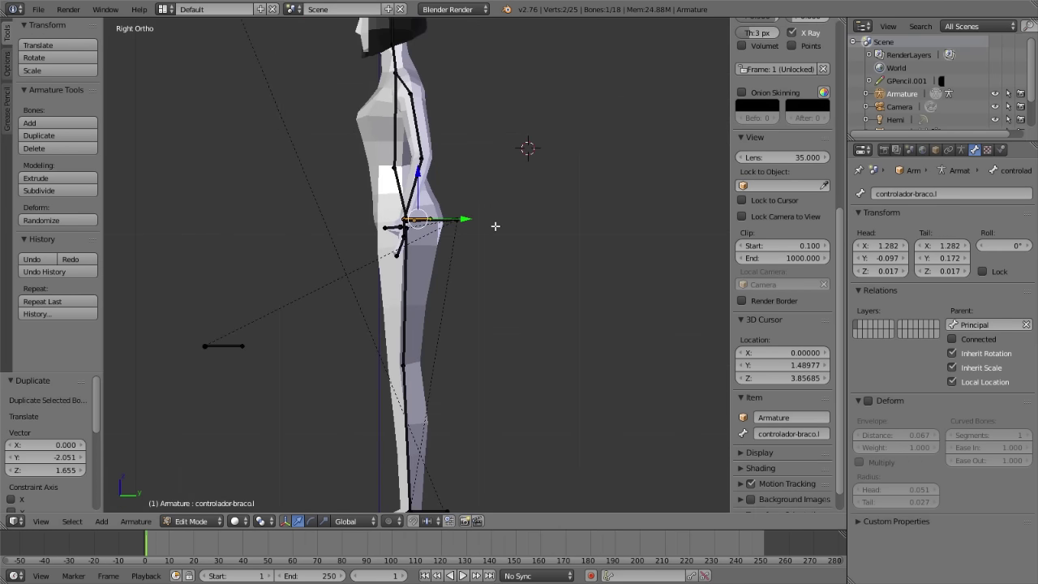
- Duplicate the arm controller up and out to chest height, naming it orientacao-braco.l
{"action": "key", "text": "shift+d"}
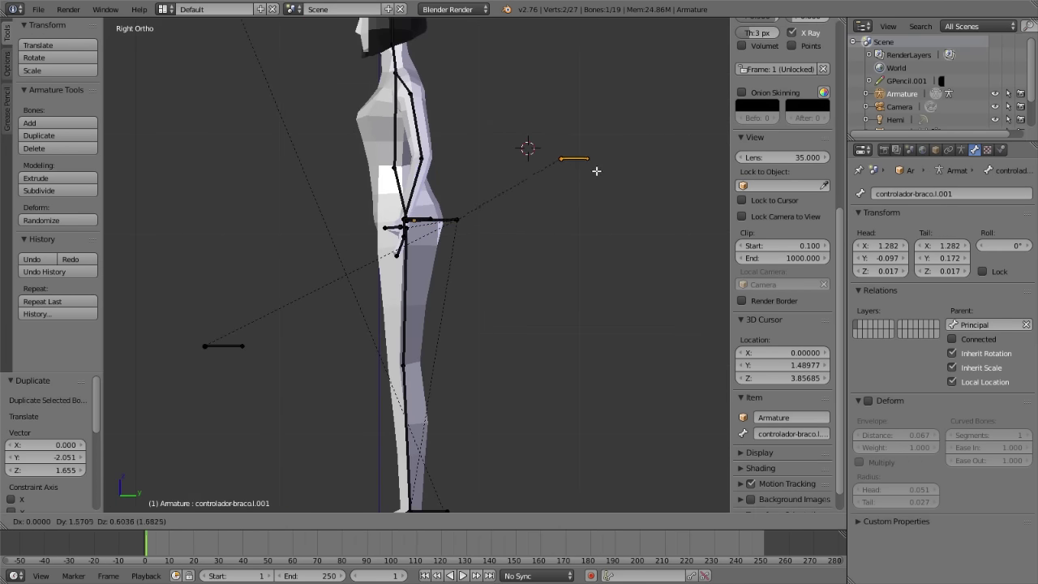
{"action": "left_click", "coordinate": [597, 168]}
{"action": "left_click", "coordinate": [790, 433]}
{"action": "type", "text": "orientacao-braco"}
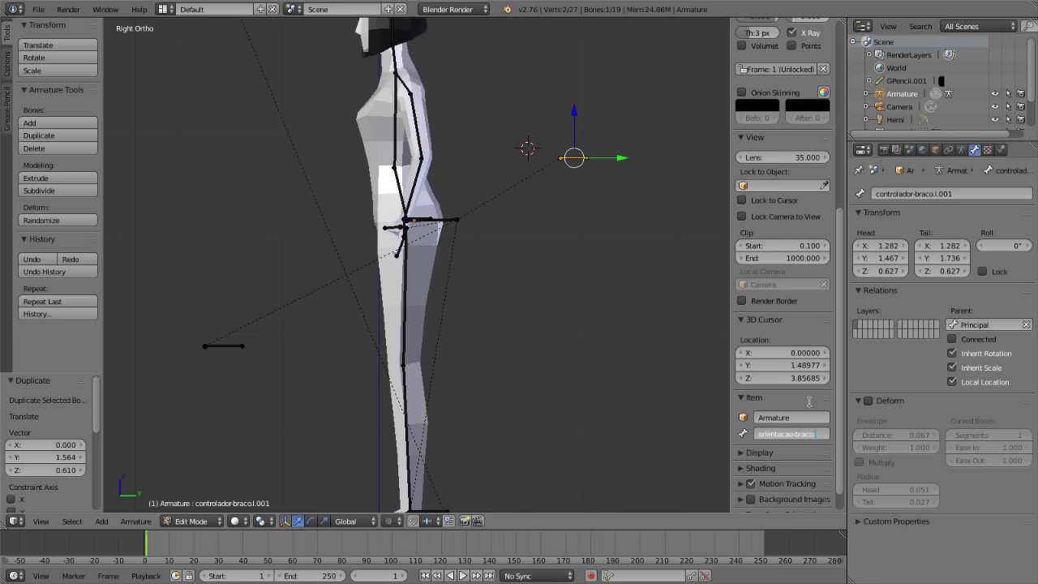
{"action": "type", "text": ".l"}
{"action": "key", "text": "Return"}
{"action": "scroll", "coordinate": [329, 261], "scroll_direction": "down", "scroll_amount": 1}
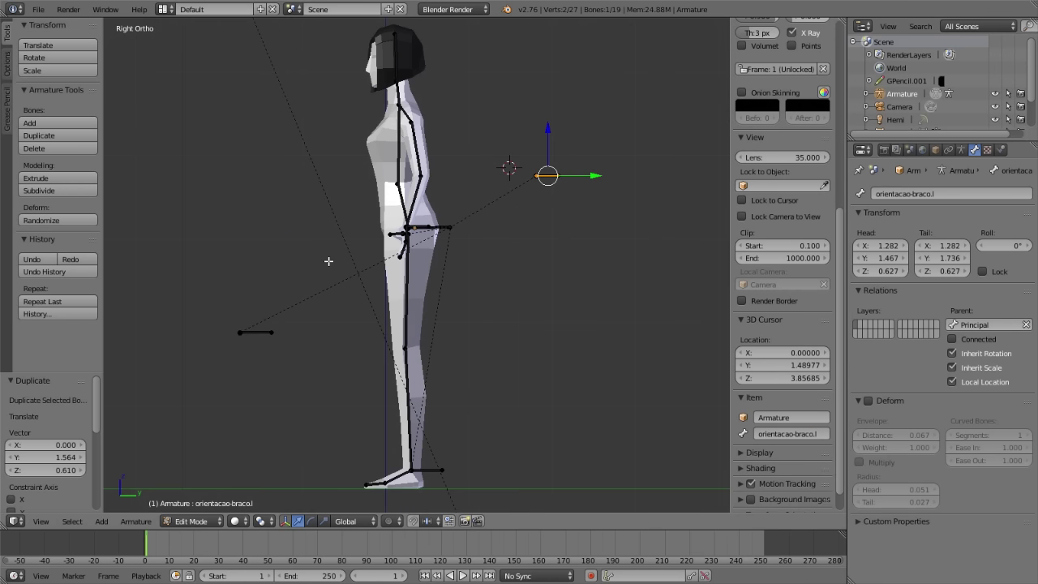
{"action": "right_click", "coordinate": [439, 475]}
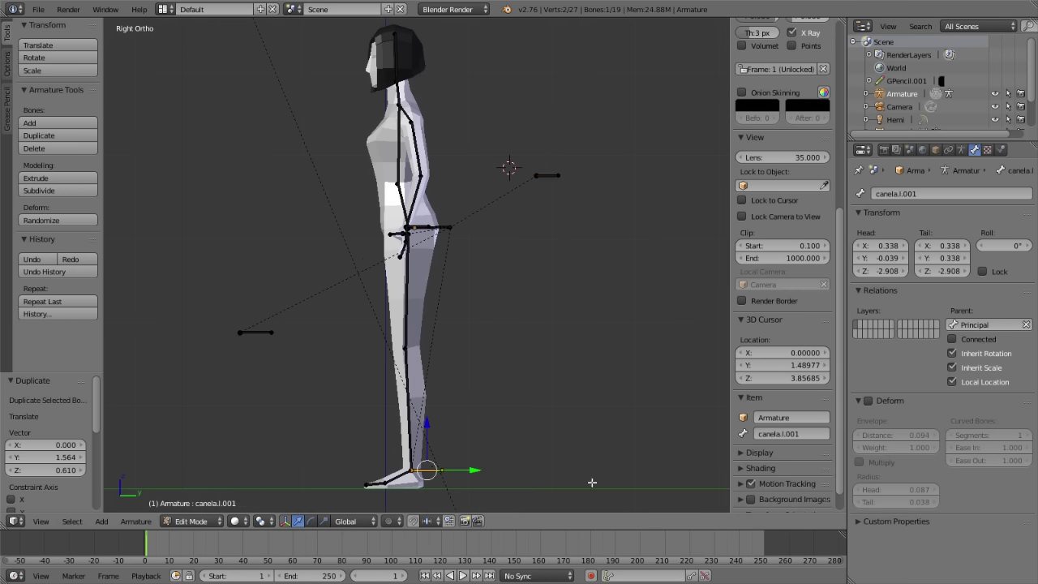
- Rename the foot bone canela.l.001 to controlador-perna.l
{"action": "key", "text": "KP_8"}
{"action": "key", "text": "KP_4"}
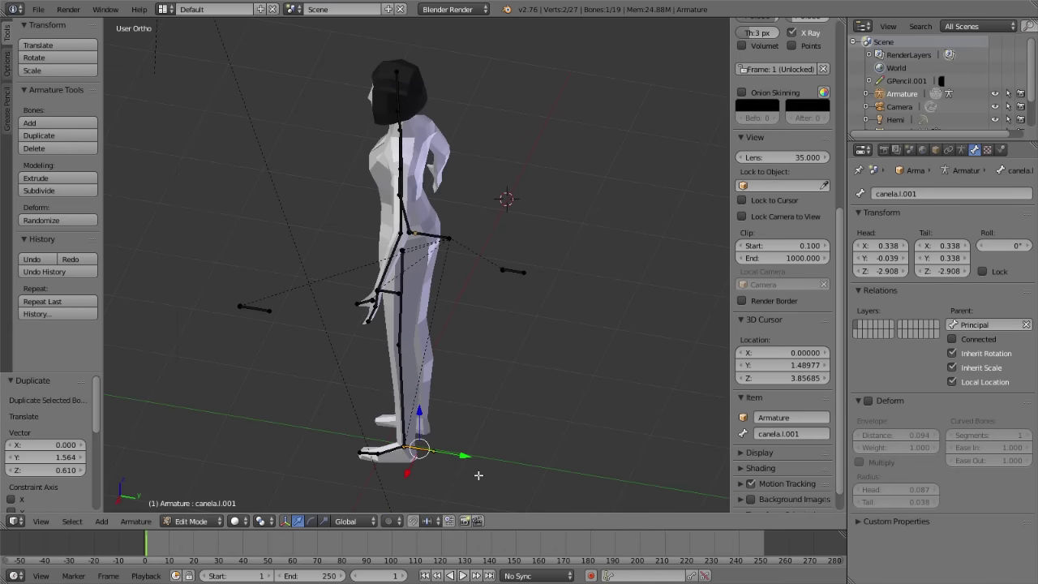
{"action": "right_click", "coordinate": [258, 308]}
{"action": "middle_click_drag", "start_coordinate": [419, 391], "coordinate": [440, 287], "text": "shift"}
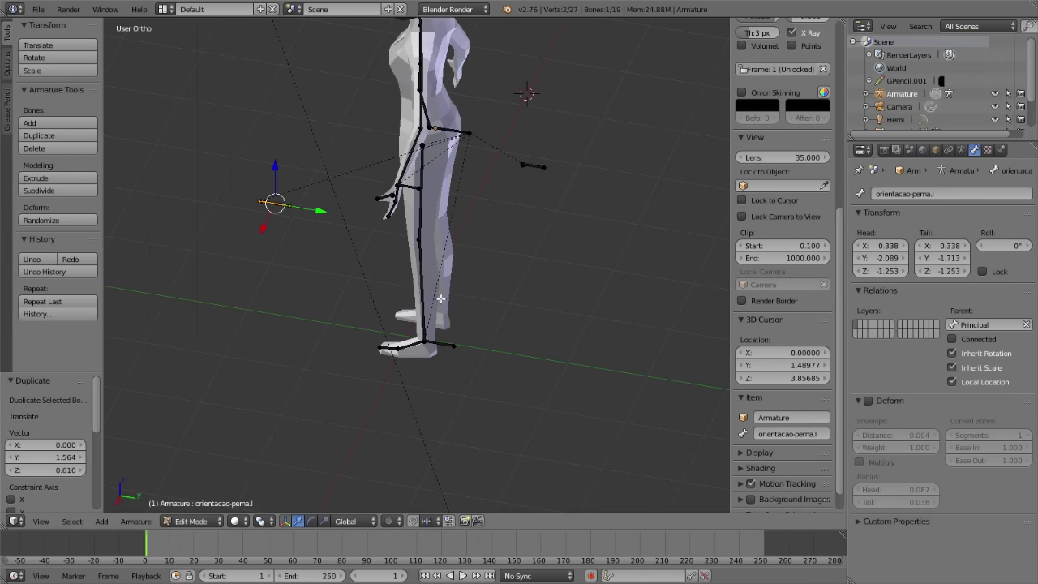
{"action": "right_click", "coordinate": [445, 343]}
{"action": "left_click", "coordinate": [790, 434]}
{"action": "key", "text": "BackSpace"}
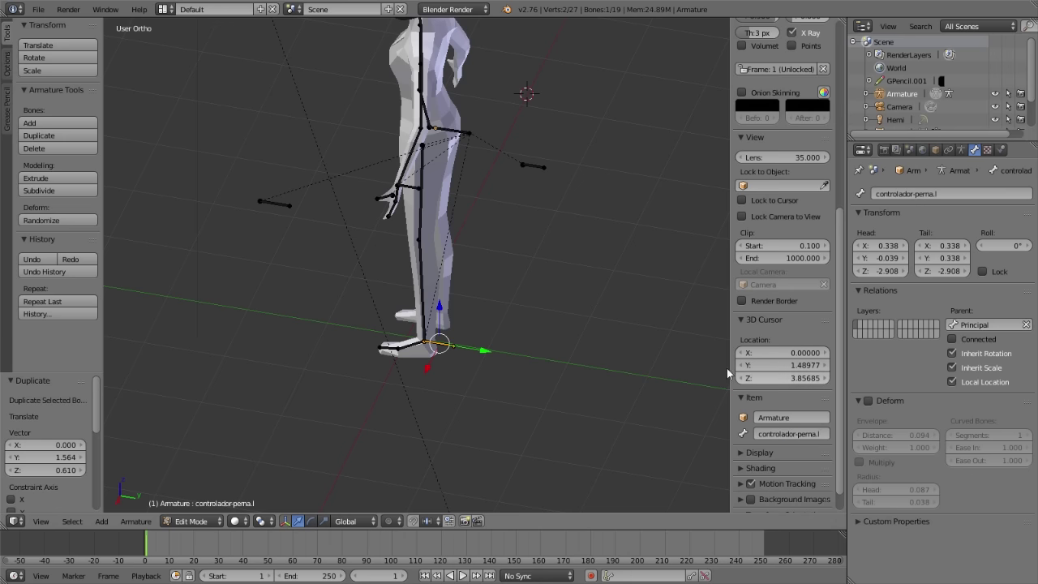
- Inspect dedospe.l, controlador-perna.l, orientacao-perna.l and orientacao-braco.l bones
{"action": "right_click", "coordinate": [405, 347]}
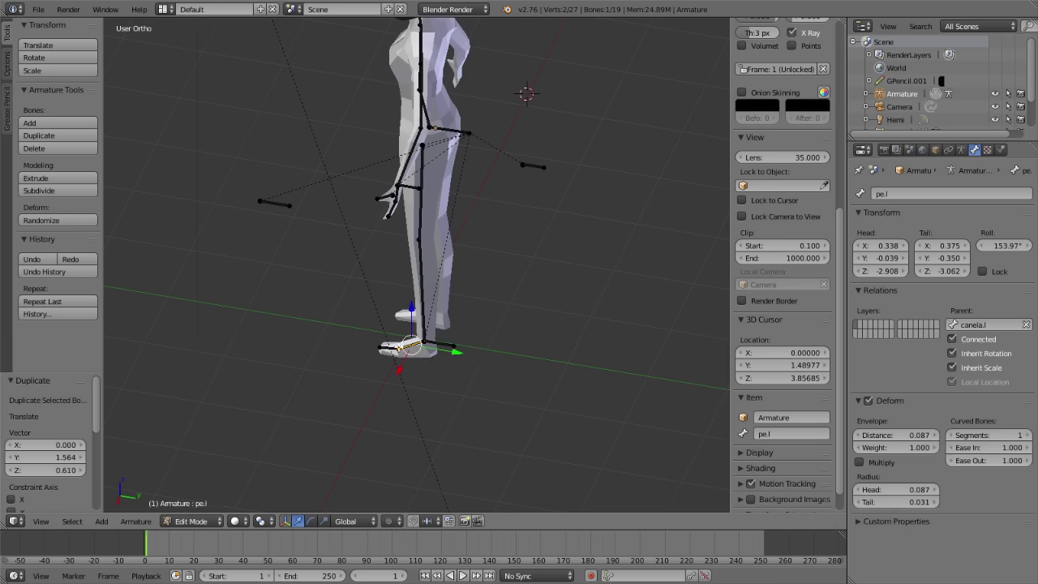
{"action": "right_click", "coordinate": [444, 343]}
{"action": "right_click", "coordinate": [277, 203]}
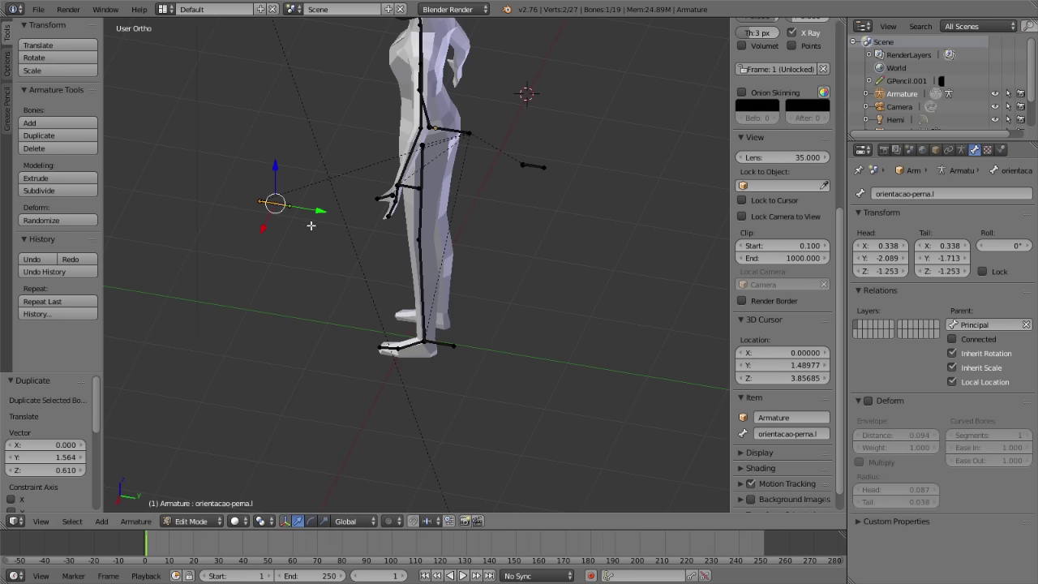
{"action": "mouse_move", "coordinate": [446, 246]}
{"action": "middle_mouse_down"}
{"action": "mouse_move", "coordinate": [612, 201]}
{"action": "mouse_move", "coordinate": [497, 232]}
{"action": "mouse_move", "coordinate": [440, 229]}
{"action": "middle_mouse_up"}
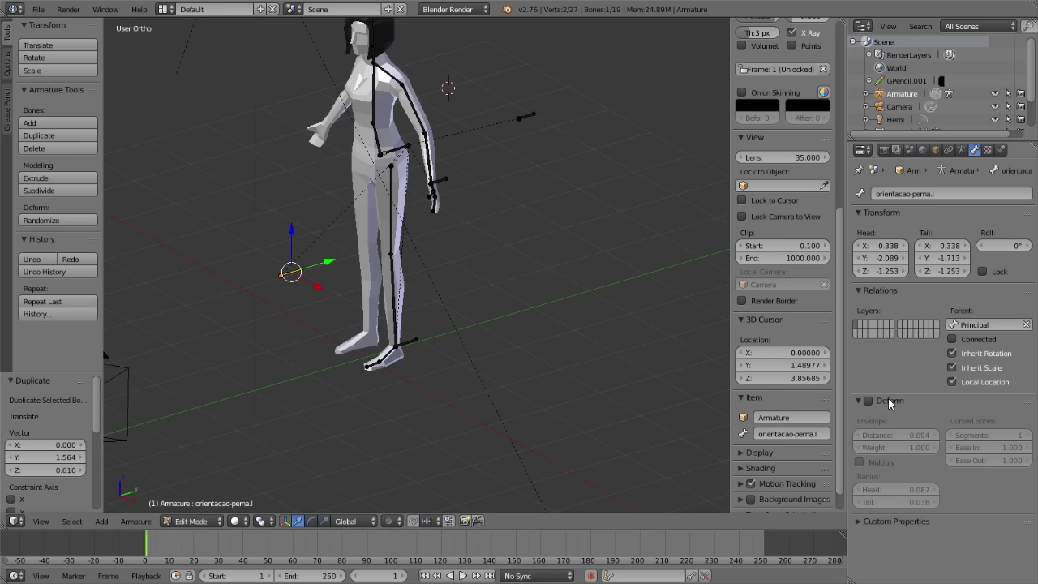
{"action": "right_click", "coordinate": [527, 117]}
{"action": "scroll", "coordinate": [392, 241], "scroll_direction": "up", "scroll_amount": 1}
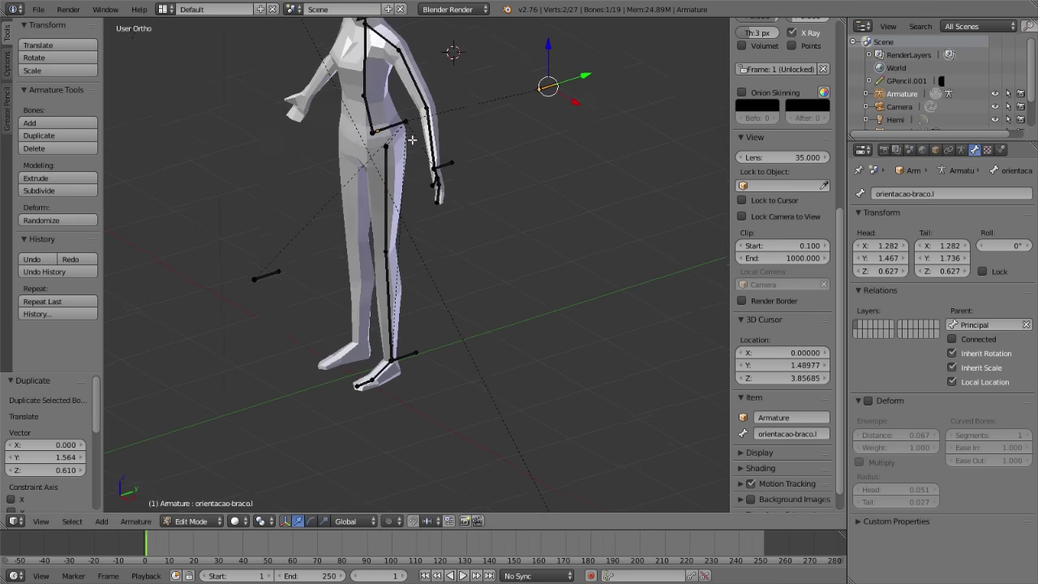
{"action": "middle_click_drag", "start_coordinate": [503, 268], "coordinate": [470, 211]}
{"action": "right_click", "coordinate": [440, 182]}
{"action": "right_click", "coordinate": [541, 97]}
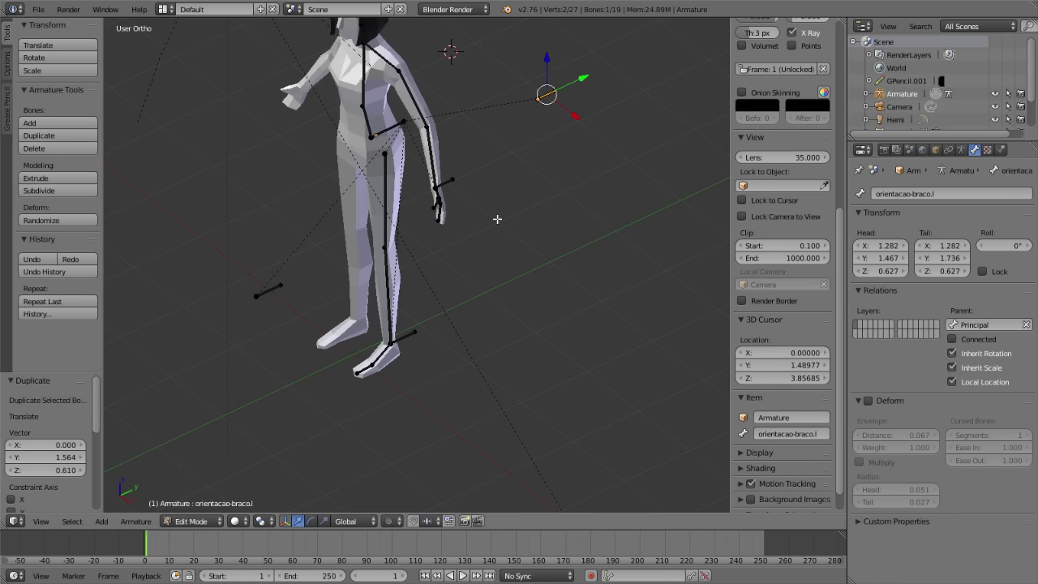
- Zoom in, switch the armature to Pose Mode and back to Edit Mode
{"action": "scroll", "coordinate": [437, 146], "scroll_direction": "up", "scroll_amount": 3}
{"action": "scroll", "coordinate": [477, 225], "scroll_direction": "up", "scroll_amount": 2}
{"action": "scroll", "coordinate": [491, 352], "scroll_direction": "up", "scroll_amount": 3}
{"action": "scroll", "coordinate": [385, 258], "scroll_direction": "up", "scroll_amount": 2}
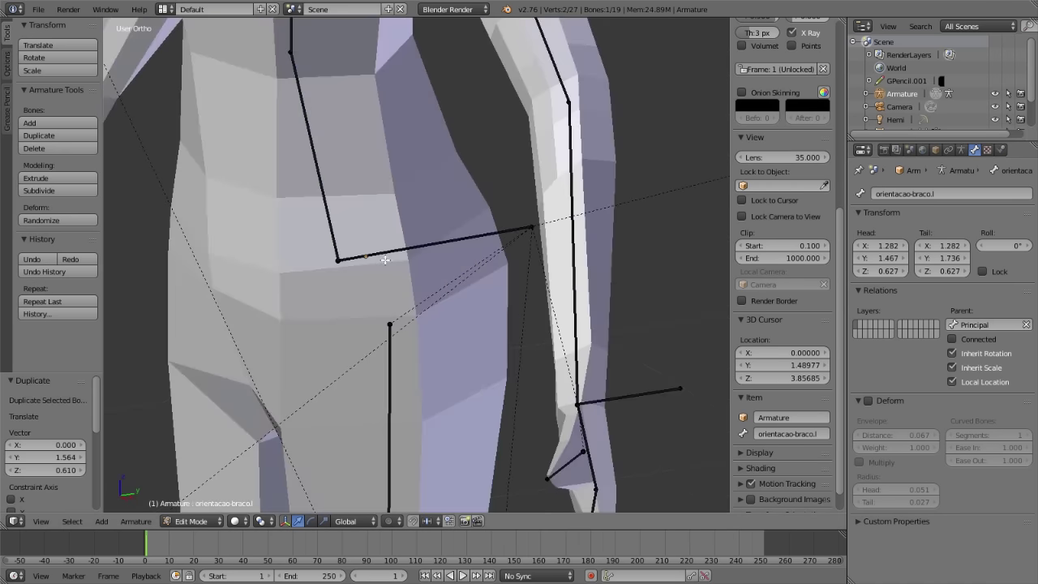
{"action": "scroll", "coordinate": [385, 258], "scroll_direction": "down", "scroll_amount": 5}
{"action": "key", "text": "ctrl+Tab"}
{"action": "key", "text": "Tab"}
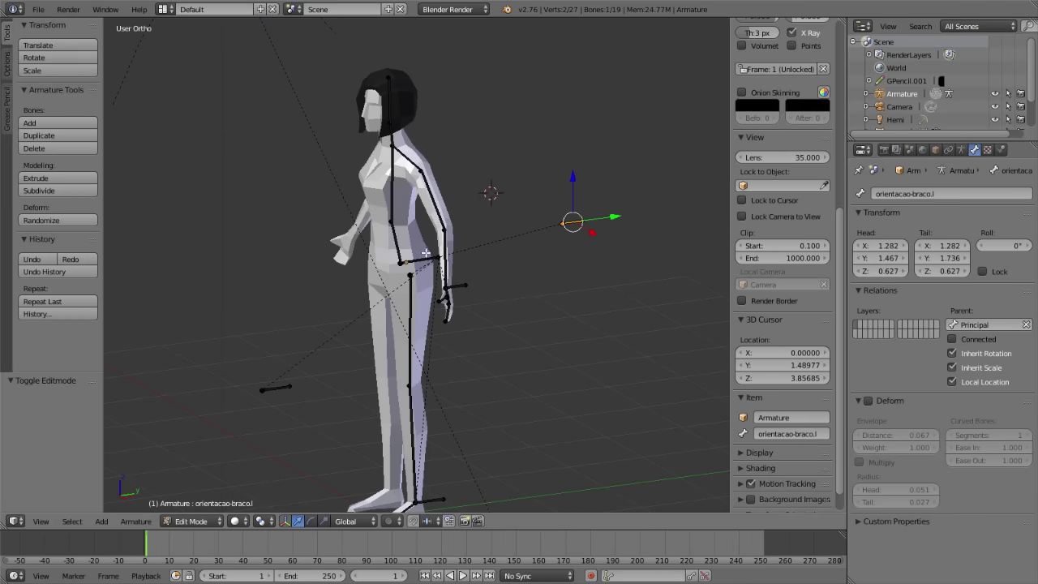
- Review the connected braco.l and antebraco.l arm chain bones
{"action": "mouse_move", "coordinate": [461, 249]}
{"action": "middle_mouse_down"}
{"action": "mouse_move", "coordinate": [674, 234]}
{"action": "mouse_move", "coordinate": [579, 250]}
{"action": "mouse_move", "coordinate": [609, 244]}
{"action": "middle_mouse_up"}
{"action": "scroll", "coordinate": [609, 244], "scroll_direction": "up", "scroll_amount": 2}
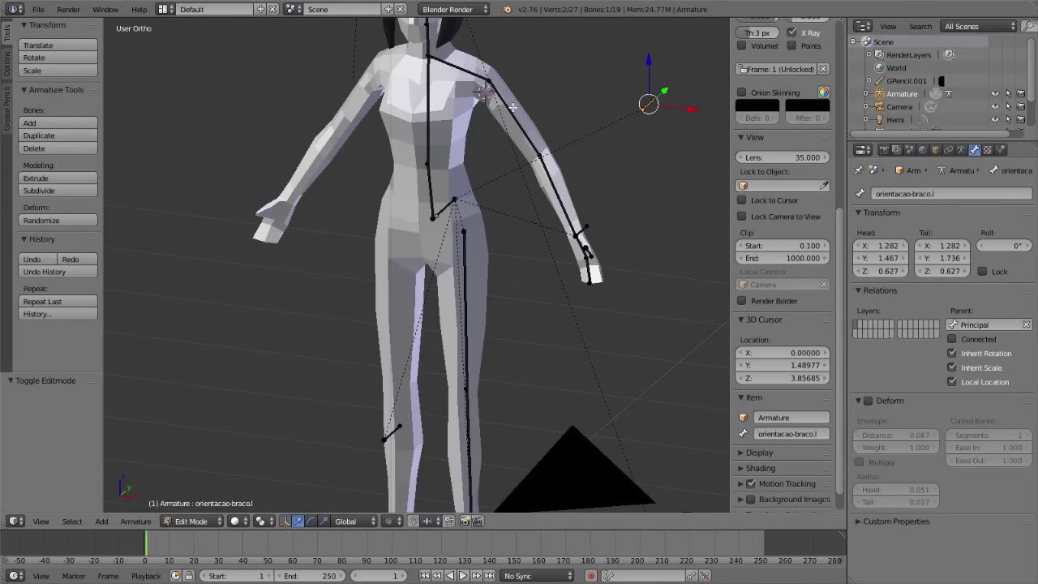
{"action": "right_click", "coordinate": [558, 192]}
{"action": "scroll", "coordinate": [558, 193], "scroll_direction": "up", "scroll_amount": 3}
{"action": "right_click", "coordinate": [504, 229]}
{"action": "scroll", "coordinate": [381, 130], "scroll_direction": "up", "scroll_amount": 3}
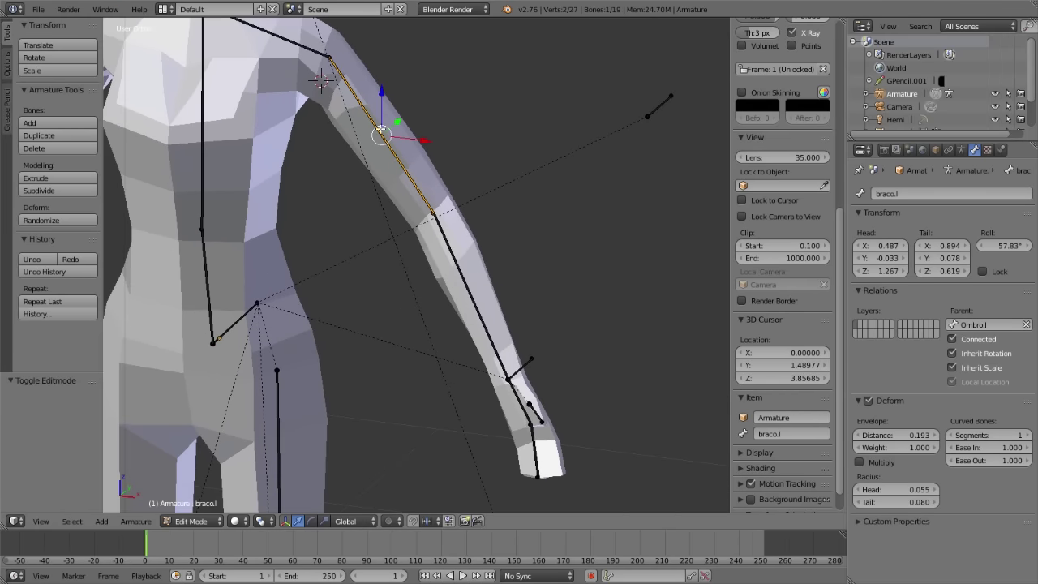
{"action": "right_click", "coordinate": [457, 286]}
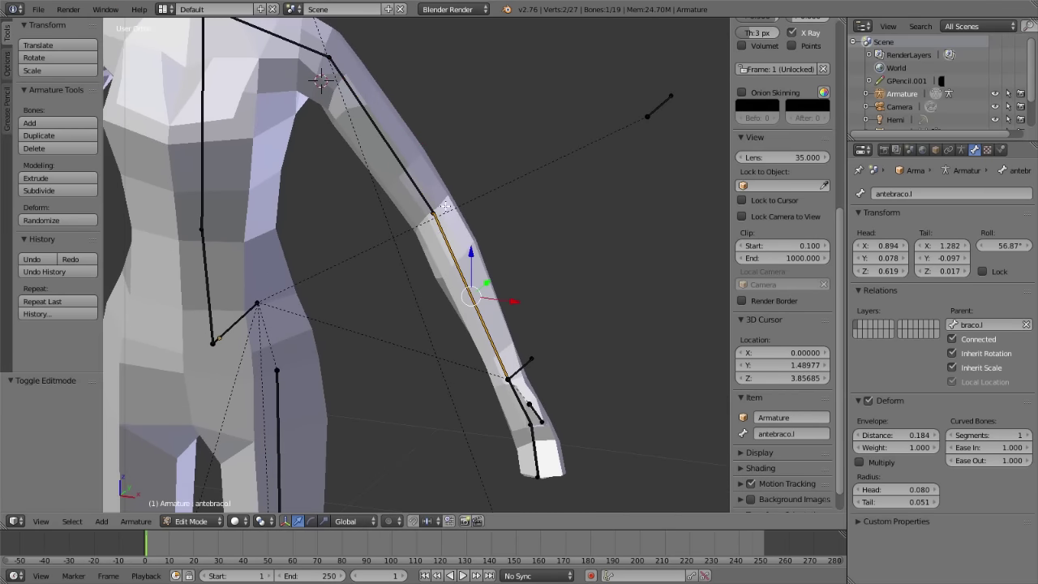
{"action": "scroll", "coordinate": [490, 363], "scroll_direction": "up", "scroll_amount": 2}
{"action": "scroll", "coordinate": [500, 287], "scroll_direction": "up", "scroll_amount": 1}
{"action": "scroll", "coordinate": [500, 287], "scroll_direction": "up", "scroll_amount": 1}
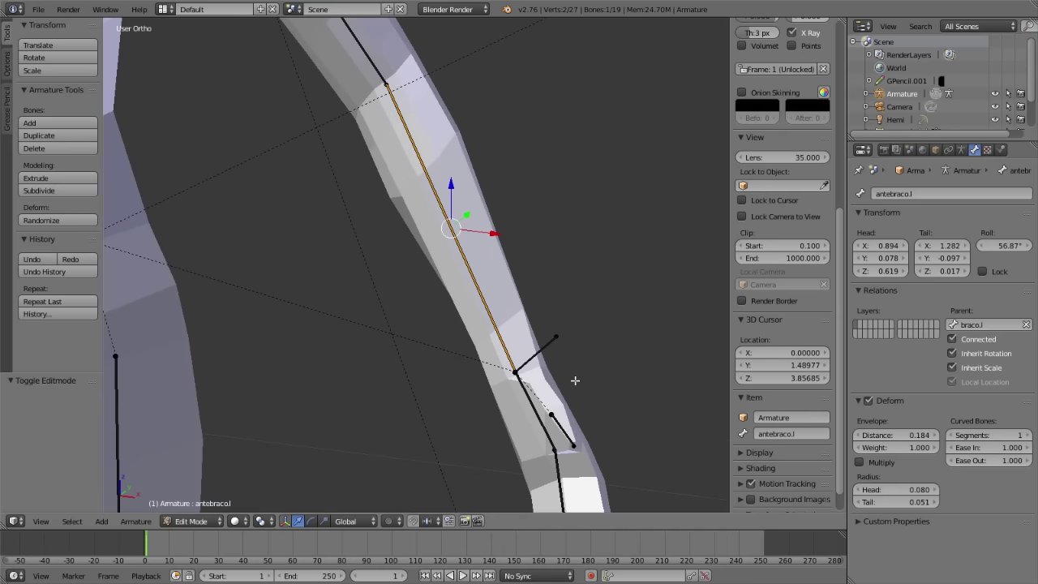
{"action": "middle_click_drag", "start_coordinate": [575, 380], "coordinate": [522, 324], "text": "shift"}
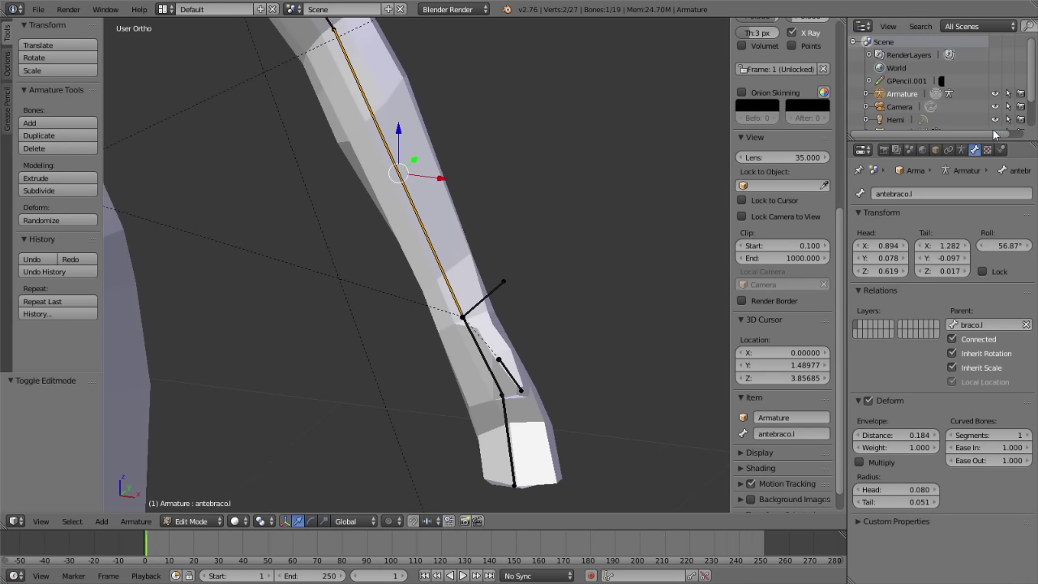
{"action": "left_click", "coordinate": [215, 521]}
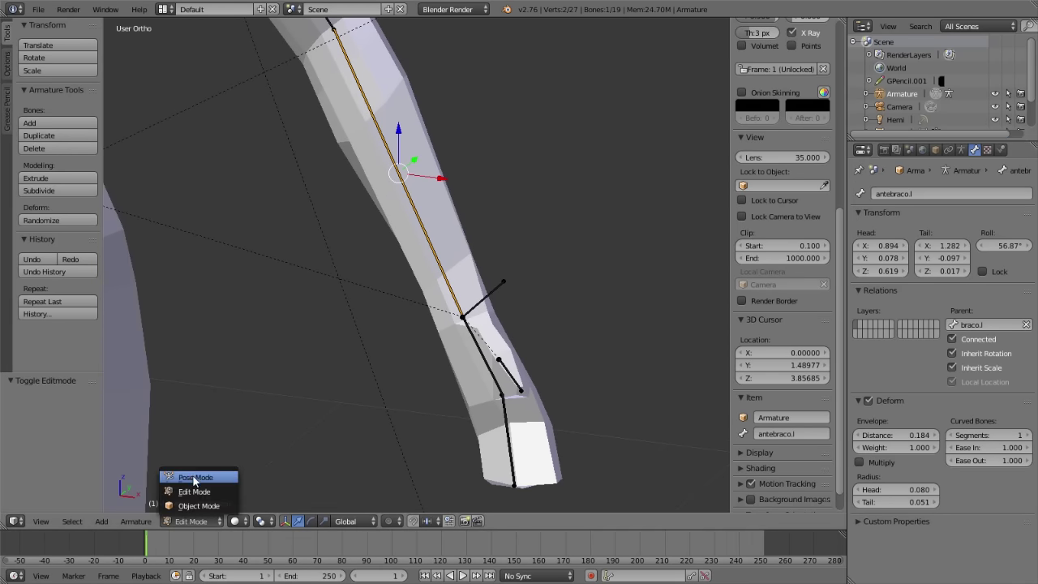
- In Pose Mode, add an IK constraint to the forearm targeting the Armature bone controlador-braco.l
{"action": "left_click", "coordinate": [193, 474]}
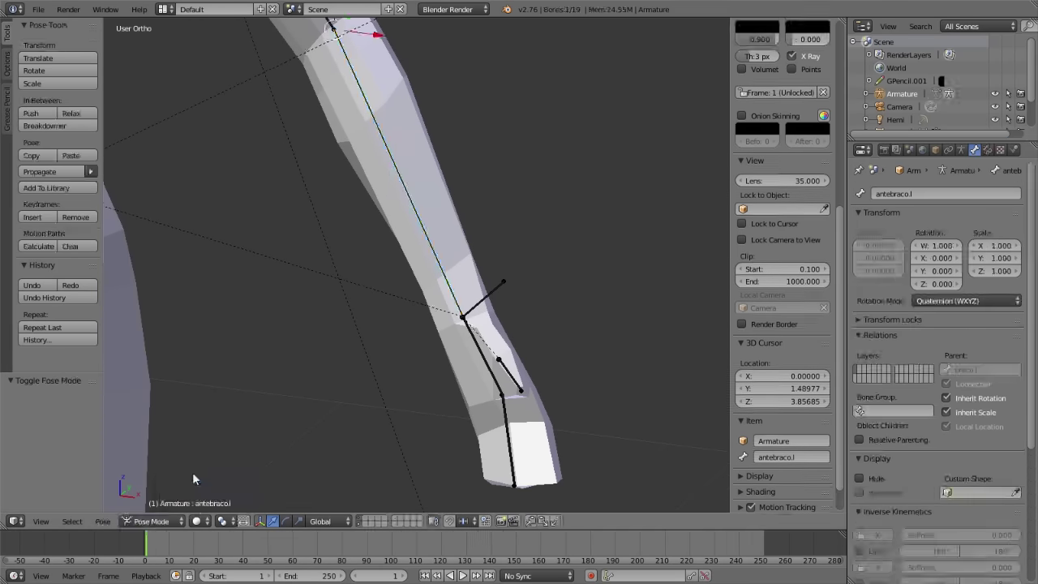
{"action": "left_click", "coordinate": [988, 150]}
{"action": "left_click", "coordinate": [923, 193]}
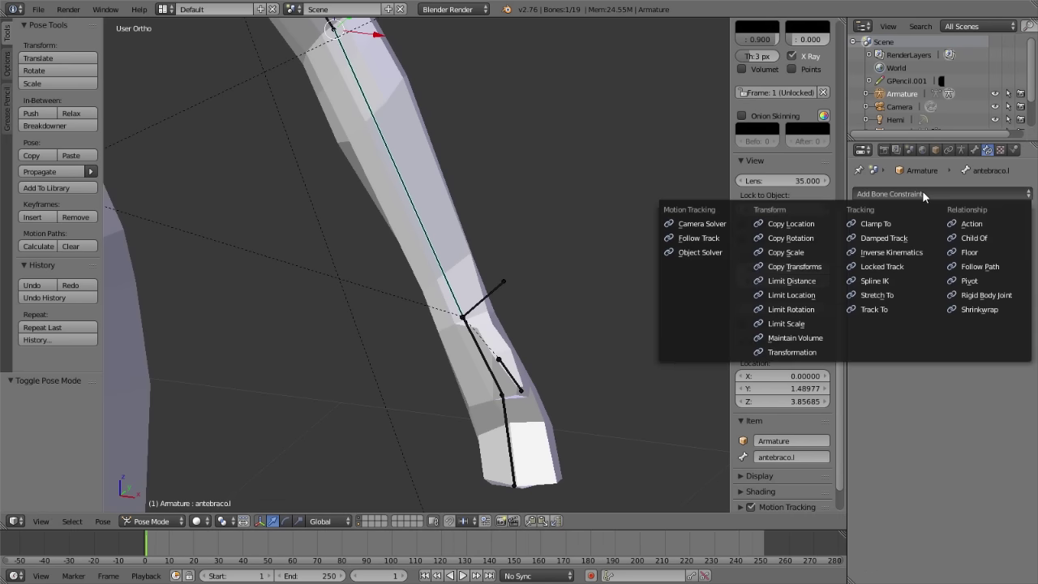
{"action": "left_click", "coordinate": [892, 253]}
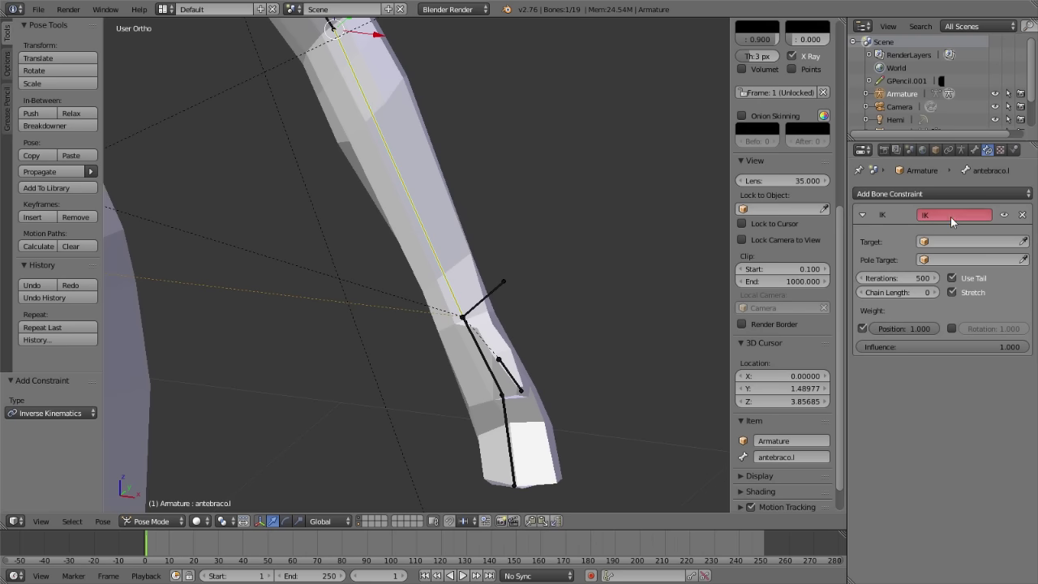
{"action": "left_click", "coordinate": [929, 243]}
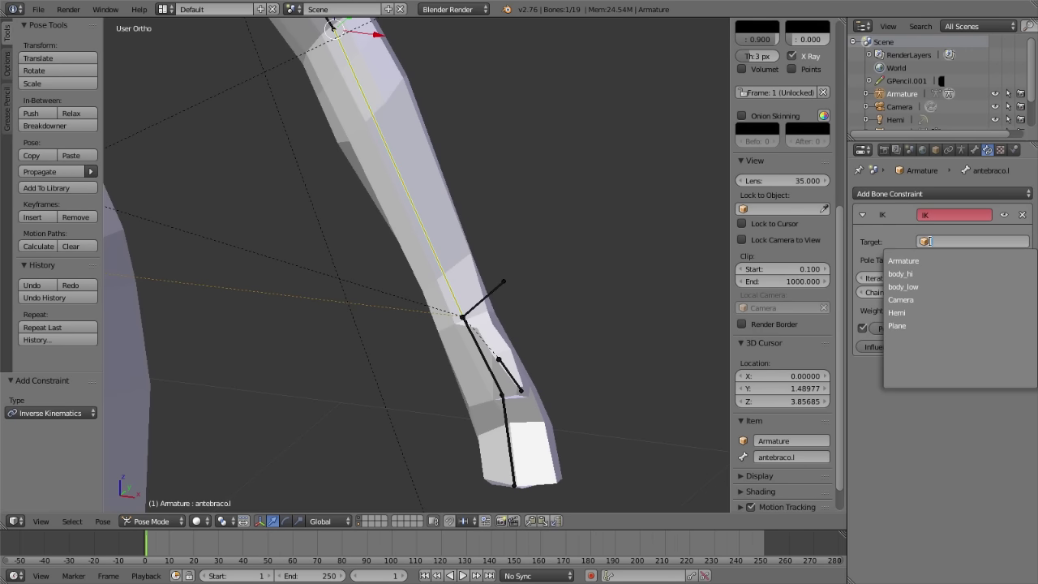
{"action": "left_click", "coordinate": [918, 262]}
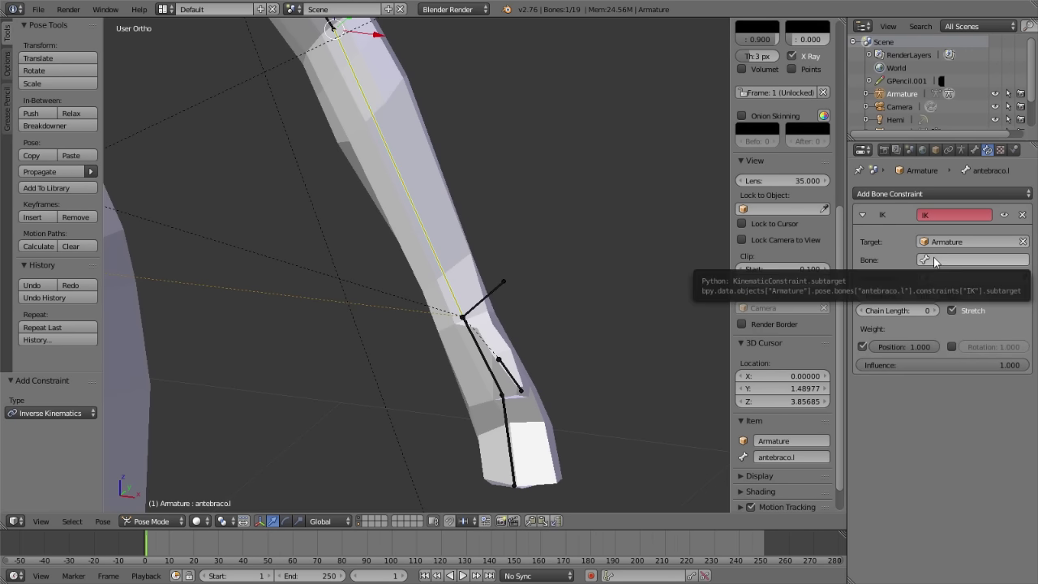
{"action": "left_click", "coordinate": [933, 257]}
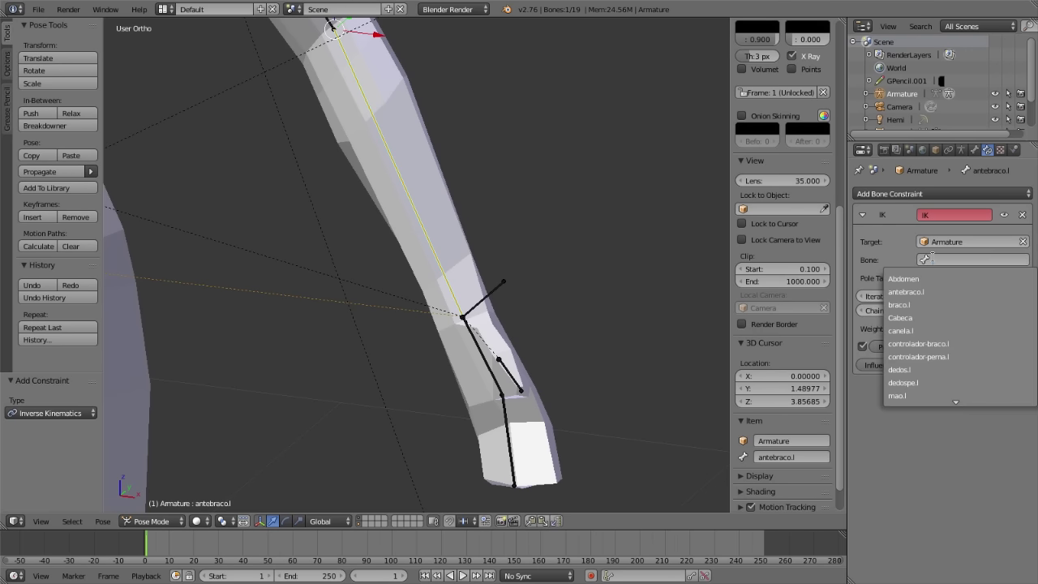
{"action": "type", "text": "controla"}
{"action": "key", "text": "Down"}
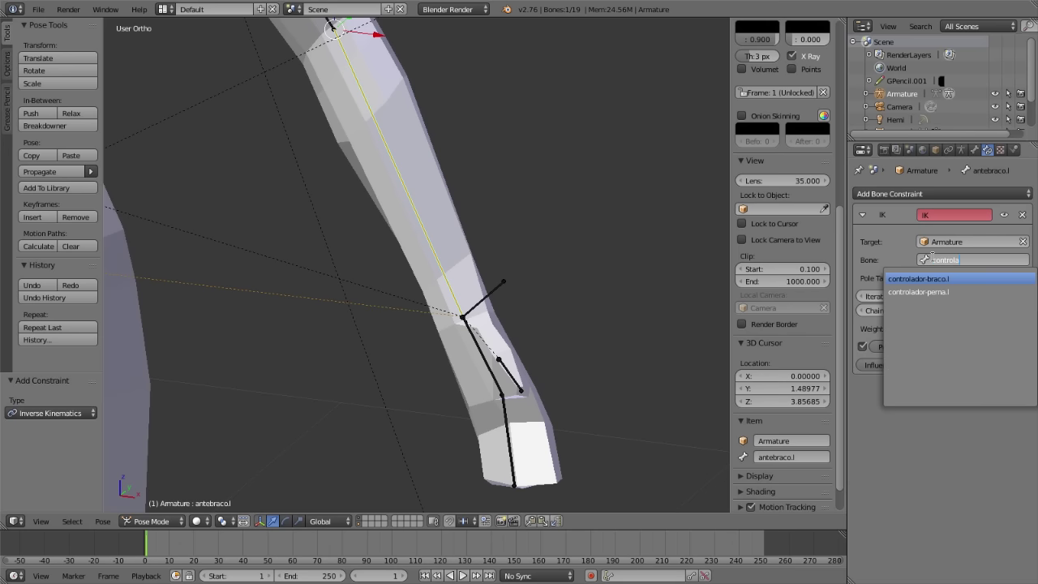
{"action": "key", "text": "Return"}
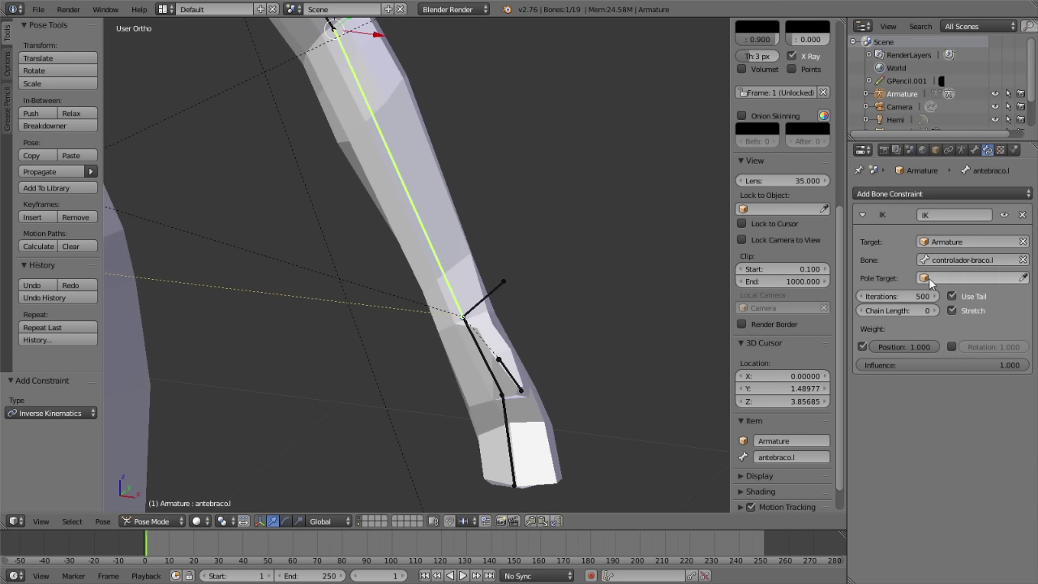
- Set the IK pole target to the Armature's orientacao-braco.l bone
{"action": "left_click", "coordinate": [937, 278]}
{"action": "key", "text": "Down"}
{"action": "key", "text": "Return"}
{"action": "left_click", "coordinate": [933, 295]}
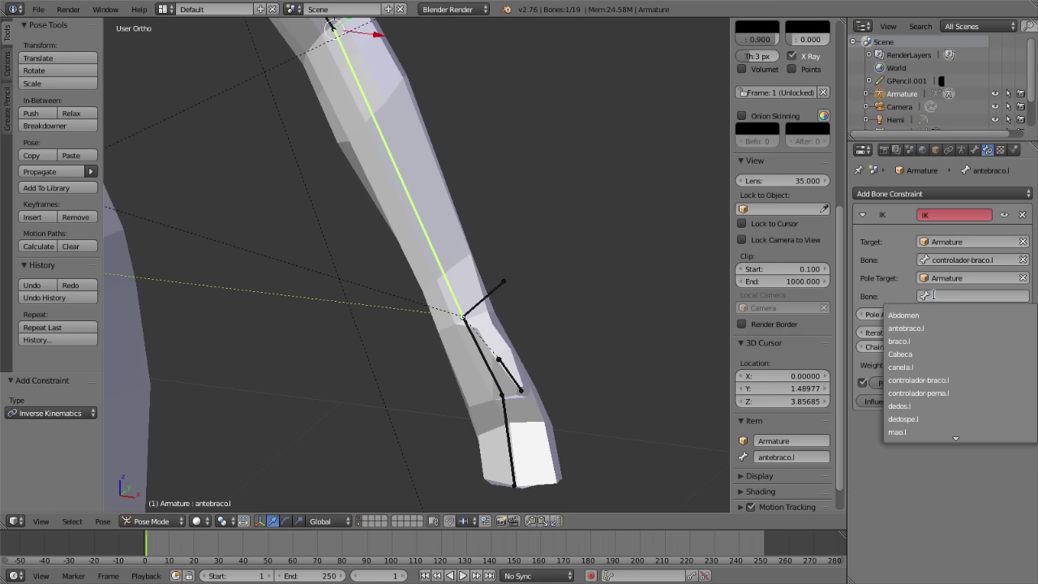
{"action": "type", "text": "oer"}
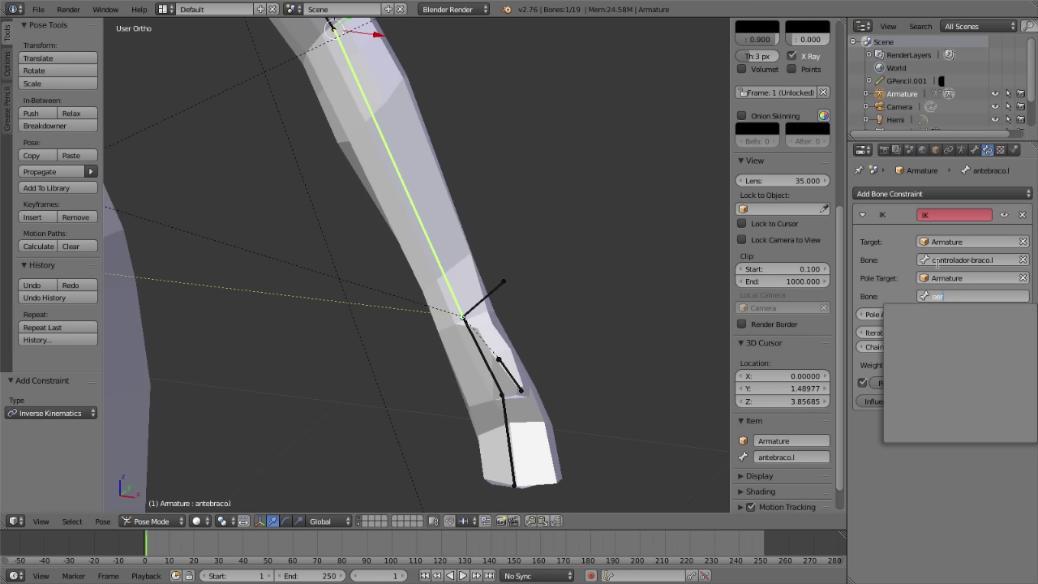
{"action": "key", "text": "BackSpace"}
{"action": "key", "text": "BackSpace"}
{"action": "type", "text": "orient"}
{"action": "key", "text": "Down"}
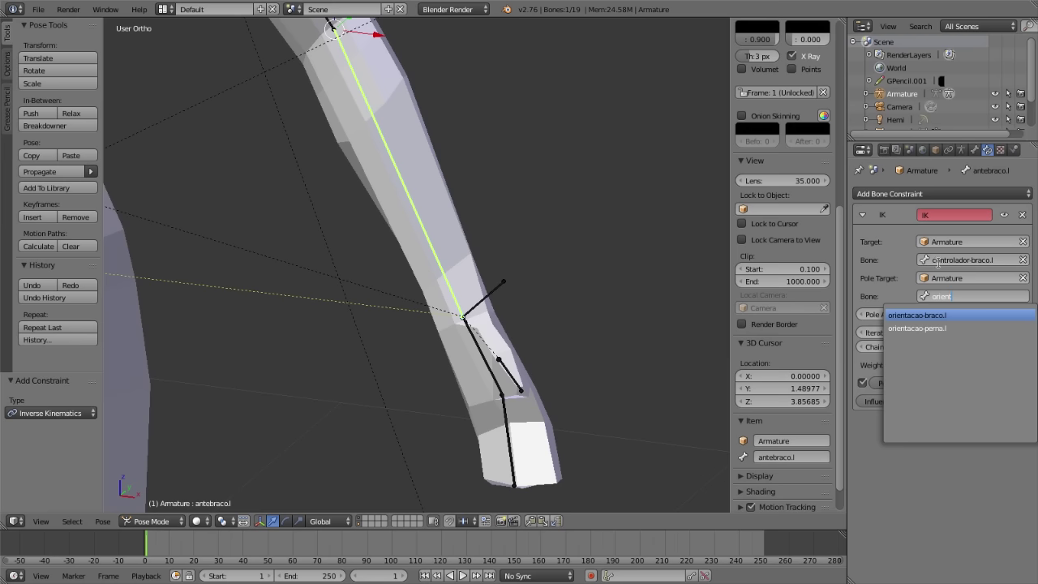
{"action": "key", "text": "Return"}
{"action": "scroll", "coordinate": [462, 224], "scroll_direction": "down", "scroll_amount": 5}
- Orbit and zoom around the figure, sketching then erasing a freehand note from forearm to hip
{"action": "mouse_move", "coordinate": [462, 224]}
{"action": "middle_mouse_down"}
{"action": "mouse_move", "coordinate": [419, 259]}
{"action": "mouse_move", "coordinate": [227, 269]}
{"action": "mouse_move", "coordinate": [180, 243]}
{"action": "mouse_move", "coordinate": [472, 211]}
{"action": "mouse_move", "coordinate": [460, 238]}
{"action": "middle_mouse_up"}
{"action": "scroll", "coordinate": [459, 238], "scroll_direction": "up", "scroll_amount": 3}
{"action": "scroll", "coordinate": [463, 226], "scroll_direction": "up", "scroll_amount": 2}
{"action": "scroll", "coordinate": [463, 224], "scroll_direction": "up", "scroll_amount": 3}
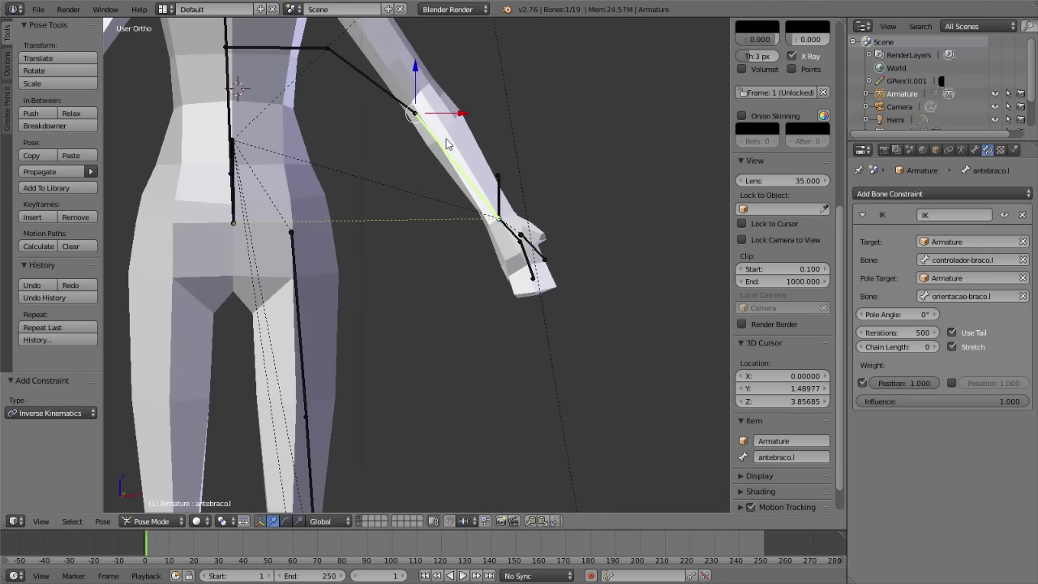
{"action": "scroll", "coordinate": [241, 218], "scroll_direction": "down", "scroll_amount": 2}
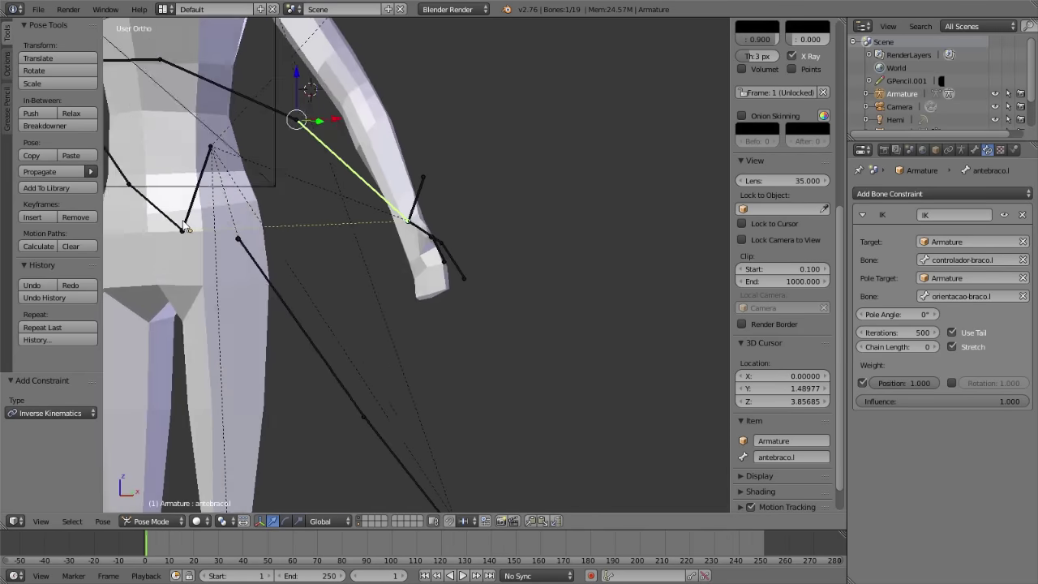
{"action": "scroll", "coordinate": [324, 244], "scroll_direction": "down", "scroll_amount": 2}
{"action": "scroll", "coordinate": [405, 260], "scroll_direction": "down", "scroll_amount": 1}
{"action": "left_click_drag", "start_coordinate": [445, 270], "coordinate": [316, 290]}
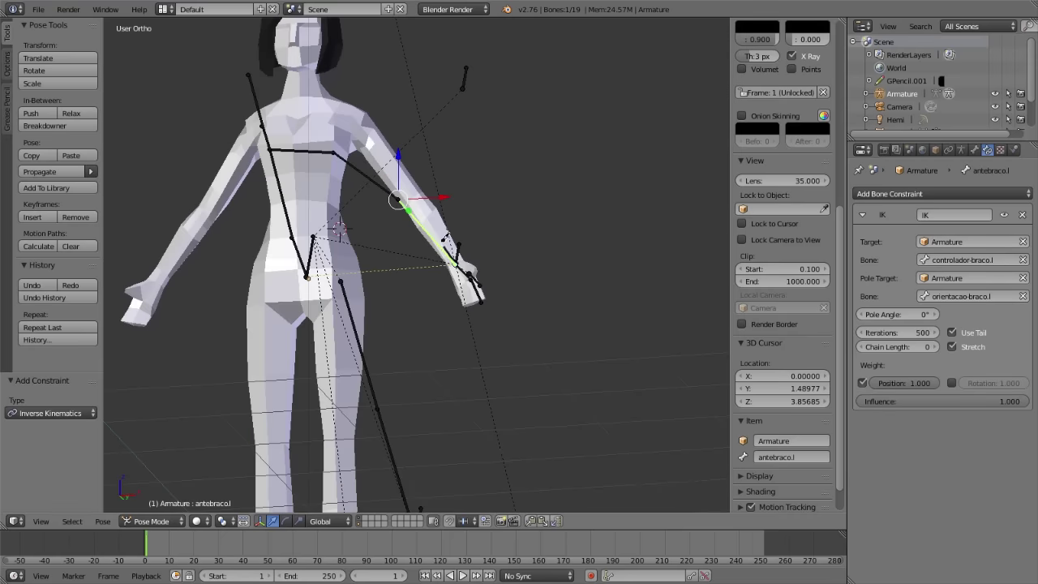
{"action": "mouse_move", "coordinate": [316, 290]}
{"action": "right_mouse_down"}
{"action": "mouse_move", "coordinate": [285, 181]}
{"action": "mouse_move", "coordinate": [332, 162]}
{"action": "mouse_move", "coordinate": [466, 258]}
{"action": "right_mouse_up"}
{"action": "right_click_drag", "start_coordinate": [340, 138], "coordinate": [334, 158]}
- Set the IK chain length to 2 and test-move the arm controller controlador-braco.l
{"action": "left_click", "coordinate": [934, 346]}
{"action": "left_click", "coordinate": [934, 346]}
{"action": "middle_click_drag", "start_coordinate": [718, 294], "coordinate": [546, 312]}
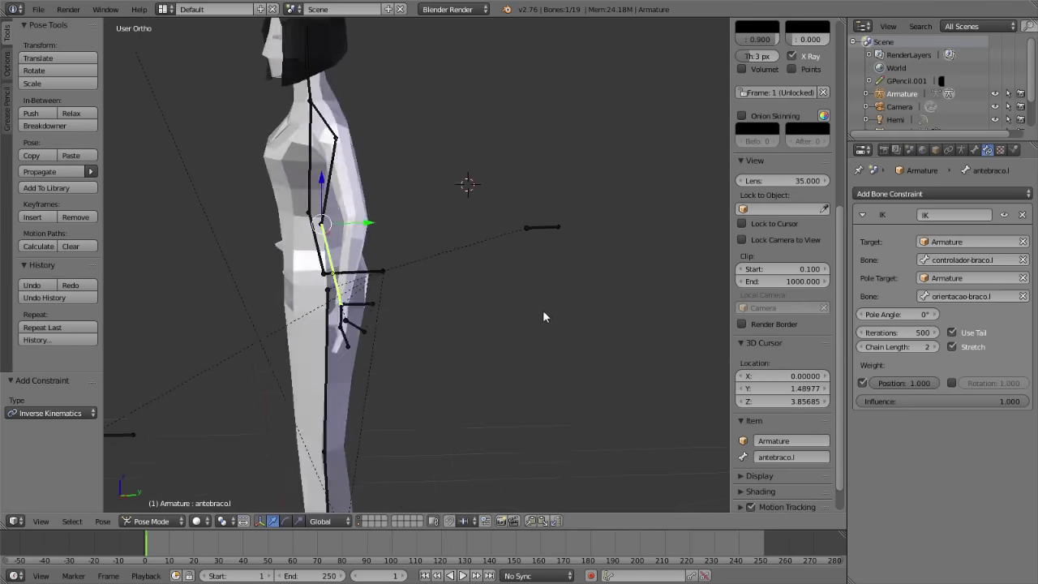
{"action": "right_click", "coordinate": [380, 282]}
{"action": "key", "text": "g"}
{"action": "left_click", "coordinate": [428, 256]}
- Test-move the pole bone orientacao-braco.l to check how the arm bends, then select antebraco.l
{"action": "middle_click_drag", "start_coordinate": [427, 256], "coordinate": [502, 280]}
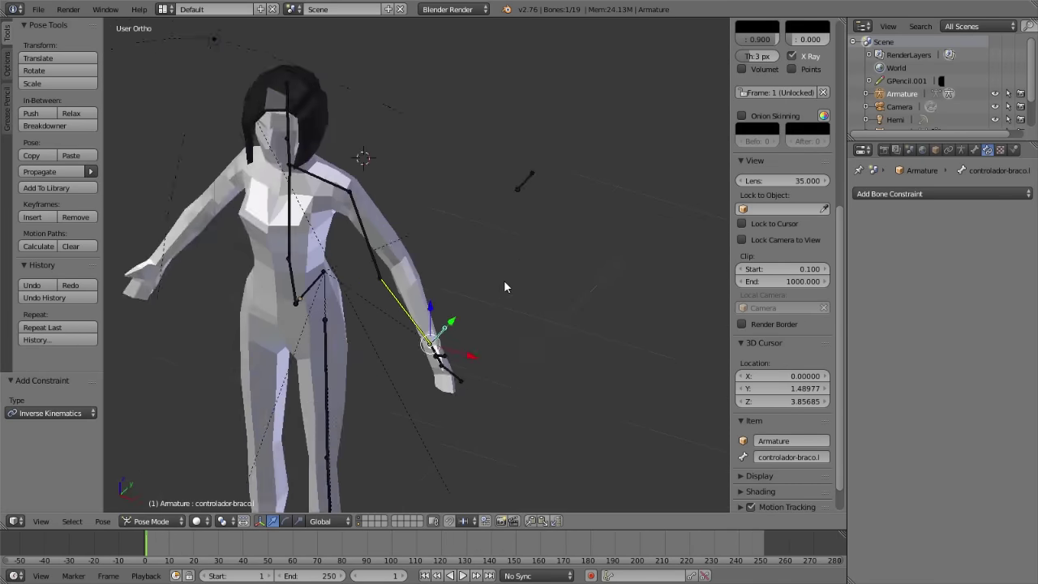
{"action": "scroll", "coordinate": [502, 285], "scroll_direction": "up", "scroll_amount": 3}
{"action": "scroll", "coordinate": [279, 103], "scroll_direction": "down", "scroll_amount": 5}
{"action": "middle_click_drag", "start_coordinate": [446, 241], "coordinate": [354, 172]}
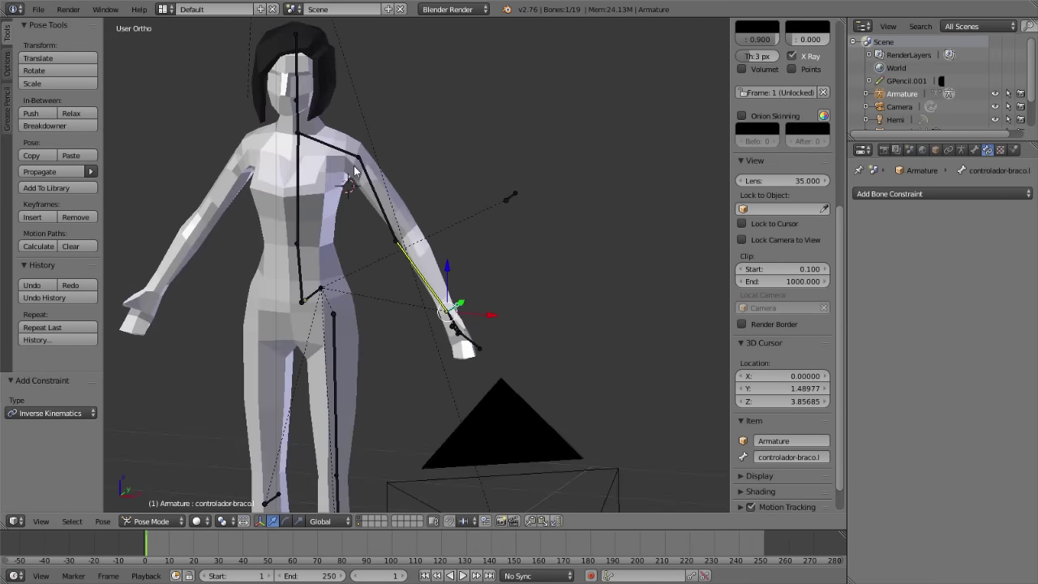
{"action": "mouse_move", "coordinate": [599, 256]}
{"action": "middle_mouse_down"}
{"action": "mouse_move", "coordinate": [513, 245]}
{"action": "mouse_move", "coordinate": [544, 259]}
{"action": "middle_mouse_up"}
{"action": "right_click", "coordinate": [533, 234]}
{"action": "key", "text": "g"}
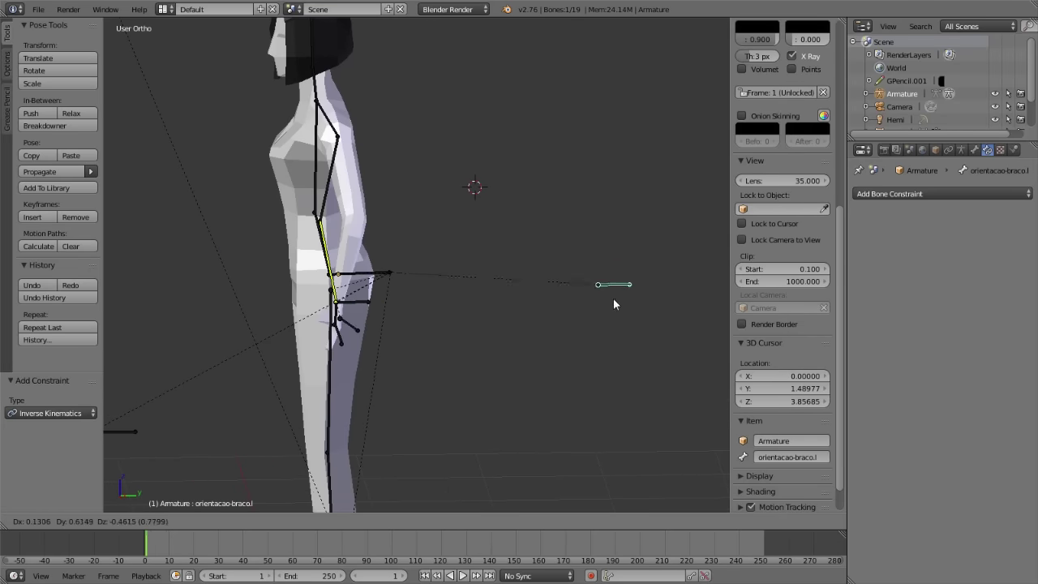
{"action": "left_click", "coordinate": [595, 188]}
{"action": "mouse_move", "coordinate": [594, 188]}
{"action": "middle_mouse_down"}
{"action": "mouse_move", "coordinate": [500, 202]}
{"action": "mouse_move", "coordinate": [560, 196]}
{"action": "middle_mouse_up"}
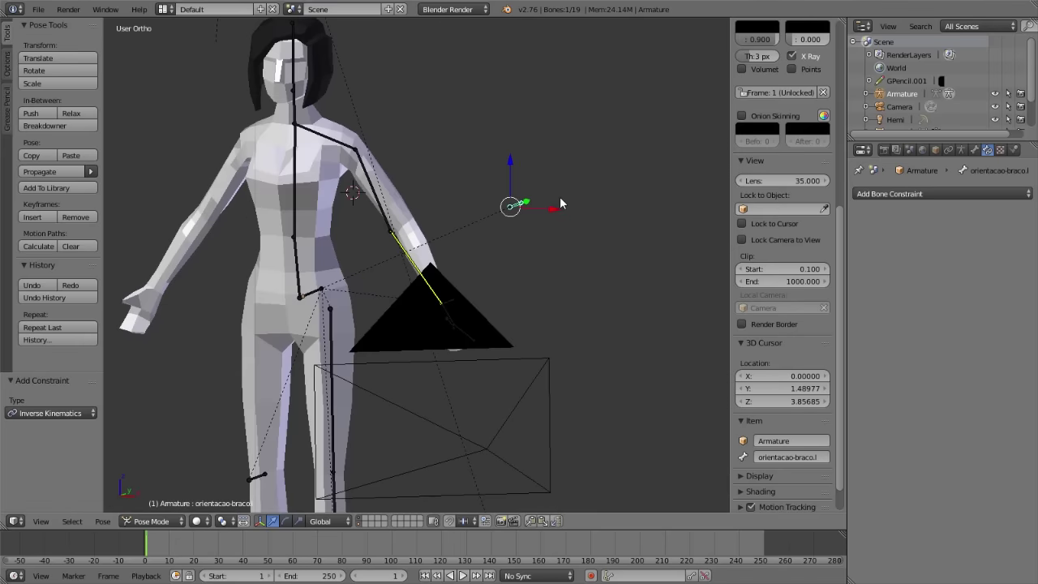
{"action": "scroll", "coordinate": [559, 196], "scroll_direction": "up", "scroll_amount": 3}
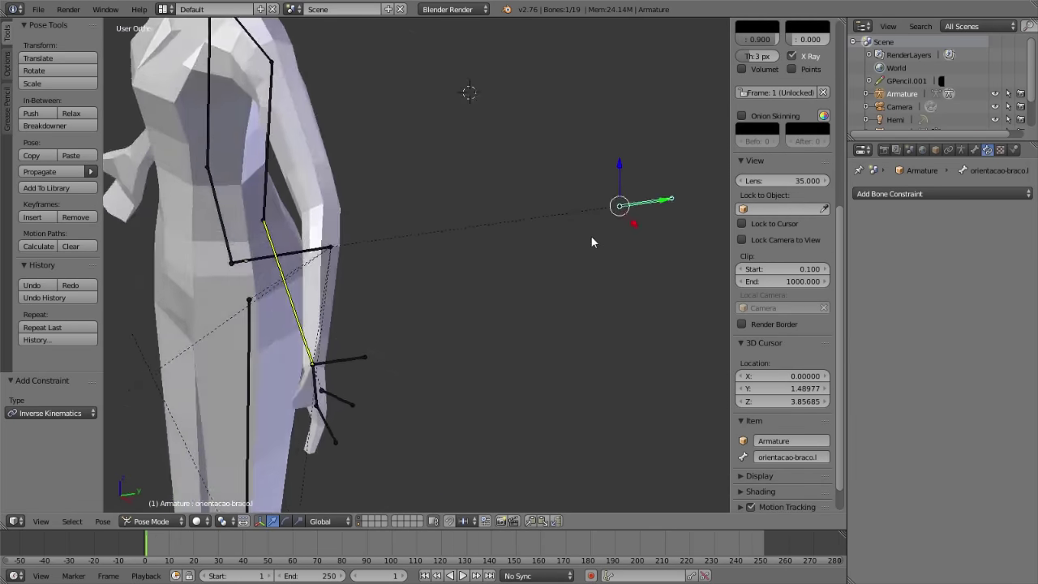
{"action": "middle_click_drag", "start_coordinate": [587, 259], "coordinate": [588, 195]}
{"action": "key", "text": "g"}
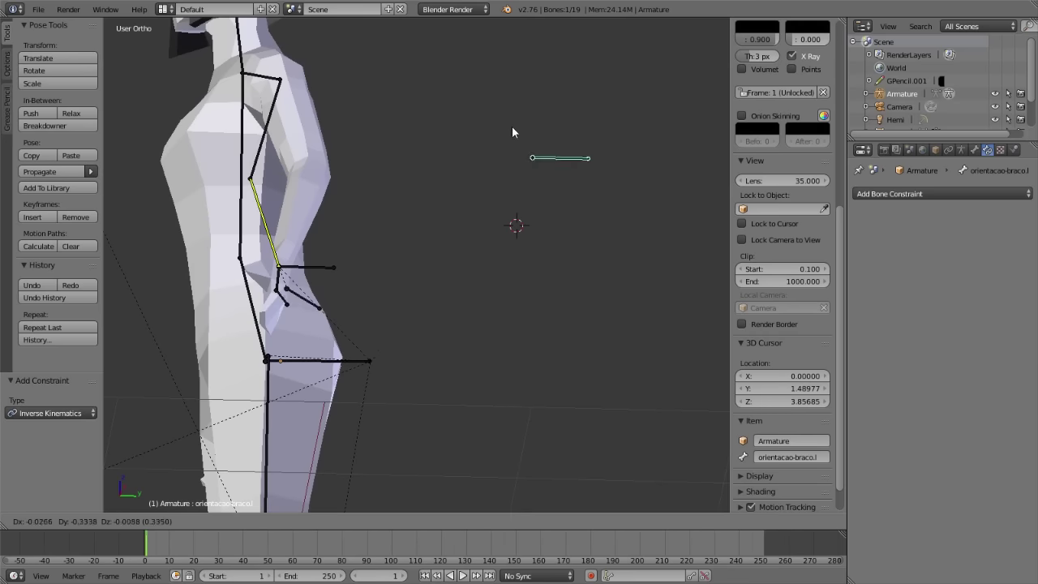
{"action": "right_click", "coordinate": [508, 126]}
{"action": "right_click", "coordinate": [256, 188]}
- Adjust the arm IK pole angle through 162° and 180°, settling on 168.7°
{"action": "left_click_drag", "start_coordinate": [898, 315], "coordinate": [950, 315]}
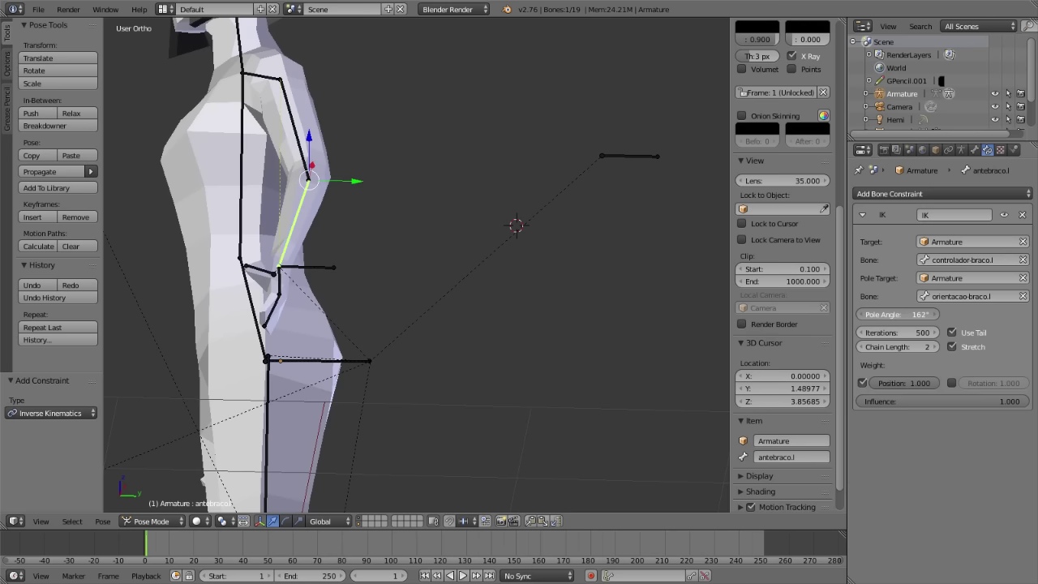
{"action": "left_click_drag", "start_coordinate": [951, 314], "coordinate": [957, 315]}
{"action": "mouse_move", "coordinate": [280, 272]}
{"action": "middle_mouse_down"}
{"action": "mouse_move", "coordinate": [326, 244]}
{"action": "mouse_move", "coordinate": [326, 227]}
{"action": "mouse_move", "coordinate": [301, 239]}
{"action": "mouse_move", "coordinate": [349, 244]}
{"action": "middle_mouse_up"}
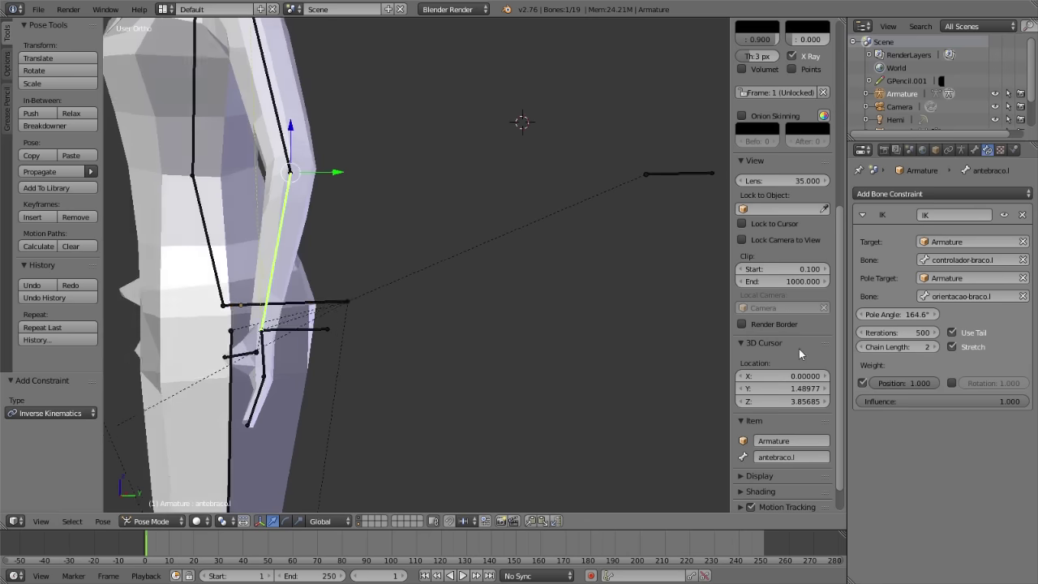
{"action": "left_click_drag", "start_coordinate": [893, 316], "coordinate": [916, 316]}
{"action": "double_click", "coordinate": [861, 313]}
{"action": "type", "text": "180"}
{"action": "key", "text": "Return"}
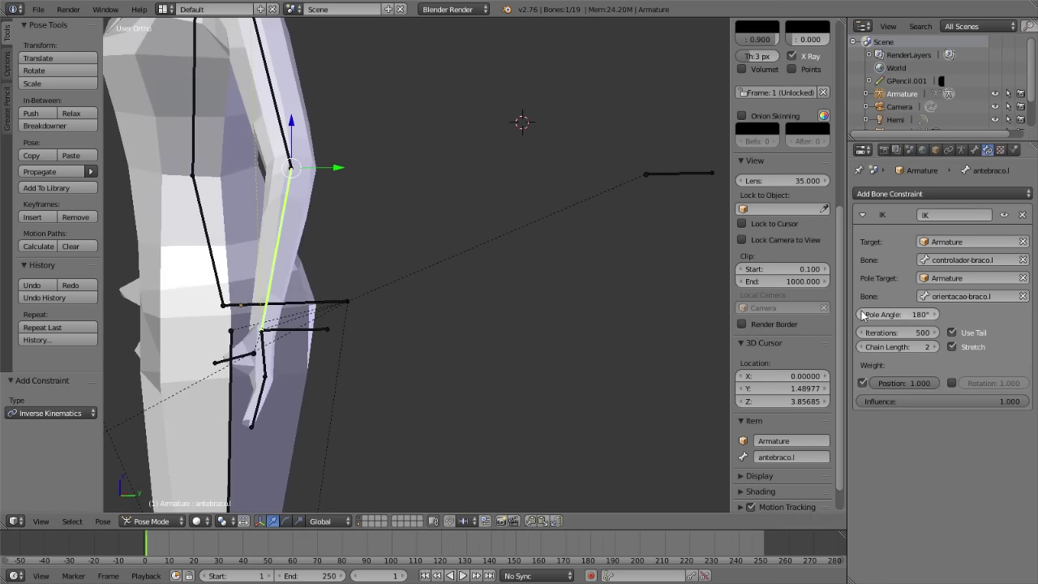
{"action": "mouse_move", "coordinate": [458, 324]}
{"action": "middle_mouse_down"}
{"action": "mouse_move", "coordinate": [474, 331]}
{"action": "mouse_move", "coordinate": [502, 262]}
{"action": "middle_mouse_up"}
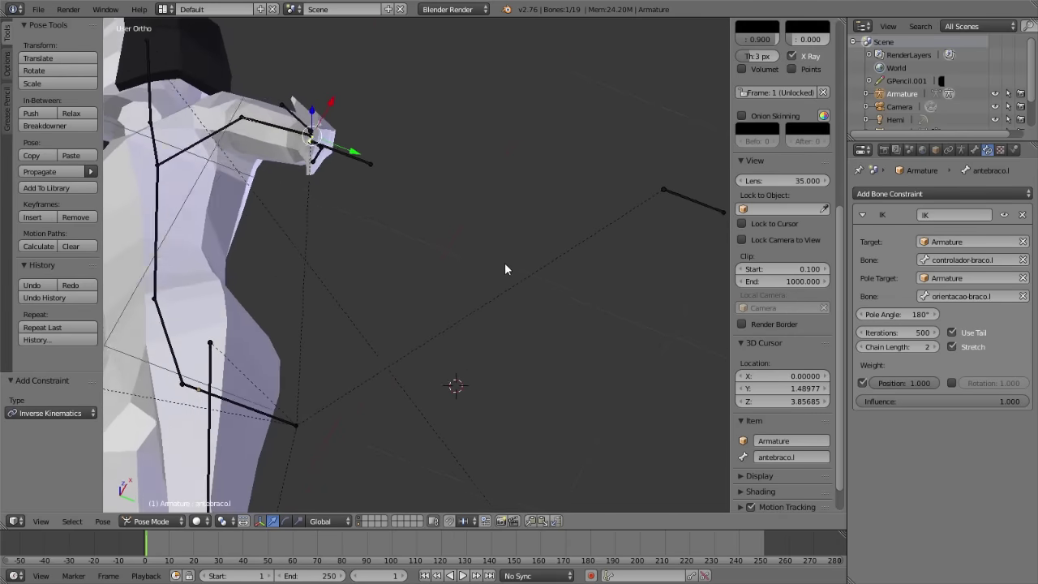
{"action": "left_click_drag", "start_coordinate": [912, 315], "coordinate": [892, 314]}
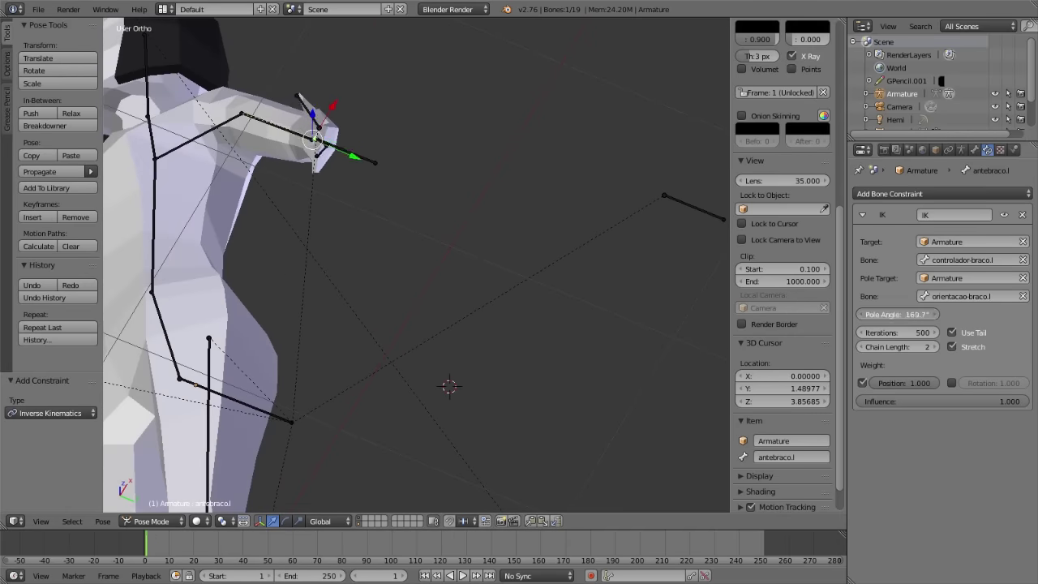
- Test-move the arm controller controlador-braco.l and cancel to return it
{"action": "mouse_move", "coordinate": [360, 159]}
{"action": "middle_mouse_down", "text": "shift"}
{"action": "mouse_move", "coordinate": [337, 313]}
{"action": "mouse_move", "coordinate": [478, 288]}
{"action": "mouse_move", "coordinate": [386, 330]}
{"action": "middle_mouse_up", "text": "shift"}
{"action": "scroll", "coordinate": [479, 288], "scroll_direction": "down", "scroll_amount": 5}
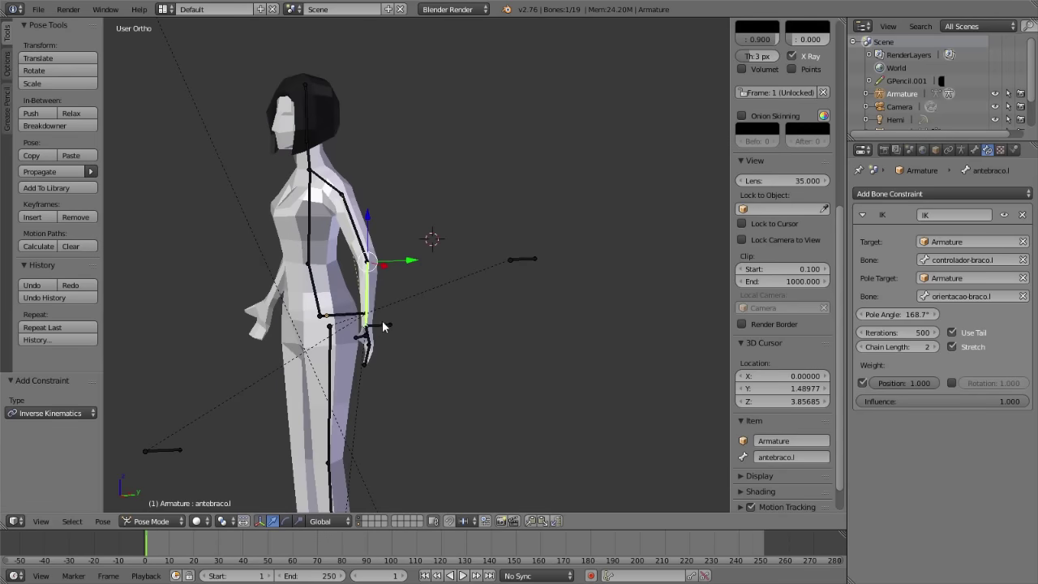
{"action": "right_click", "coordinate": [386, 330]}
{"action": "key", "text": "g"}
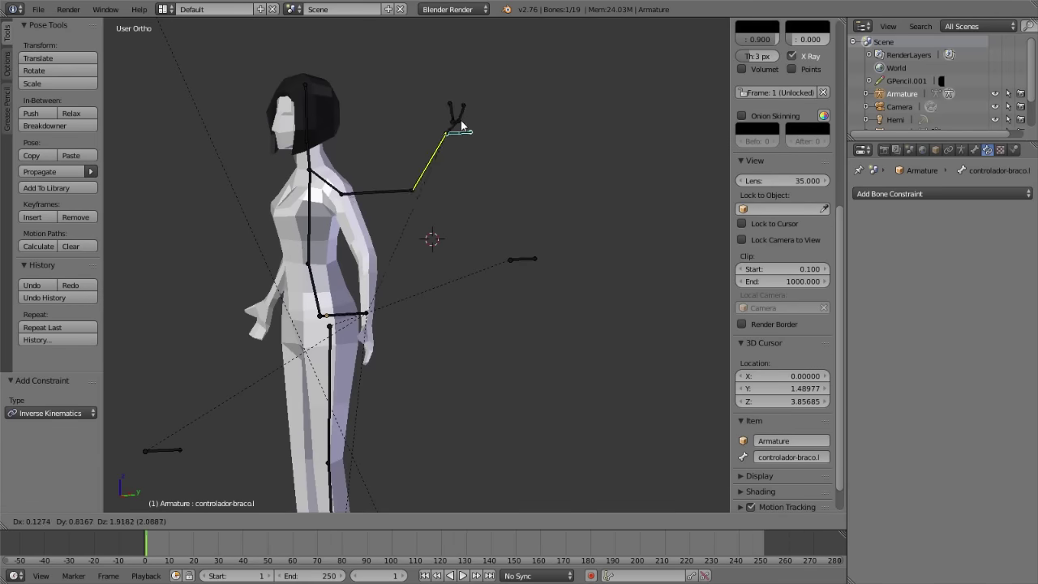
{"action": "right_click", "coordinate": [457, 233]}
- Test-move the pole bone orientacao-braco.l from behind and cancel the move
{"action": "right_click", "coordinate": [522, 260]}
{"action": "middle_click_drag", "start_coordinate": [523, 259], "coordinate": [438, 300]}
{"action": "scroll", "coordinate": [438, 300], "scroll_direction": "up", "scroll_amount": 2}
{"action": "scroll", "coordinate": [423, 308], "scroll_direction": "up", "scroll_amount": 2}
{"action": "scroll", "coordinate": [423, 308], "scroll_direction": "down", "scroll_amount": 4}
{"action": "key", "text": "g"}
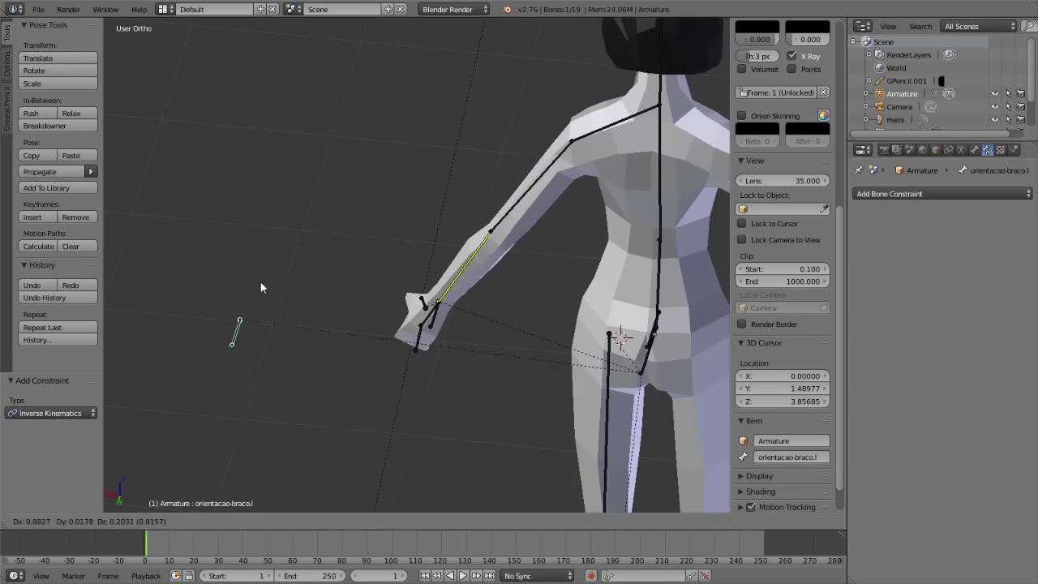
{"action": "right_click", "coordinate": [360, 303]}
- Pan the view down to the legs and select the shin bone canela.l
{"action": "scroll", "coordinate": [574, 398], "scroll_direction": "up", "scroll_amount": 4}
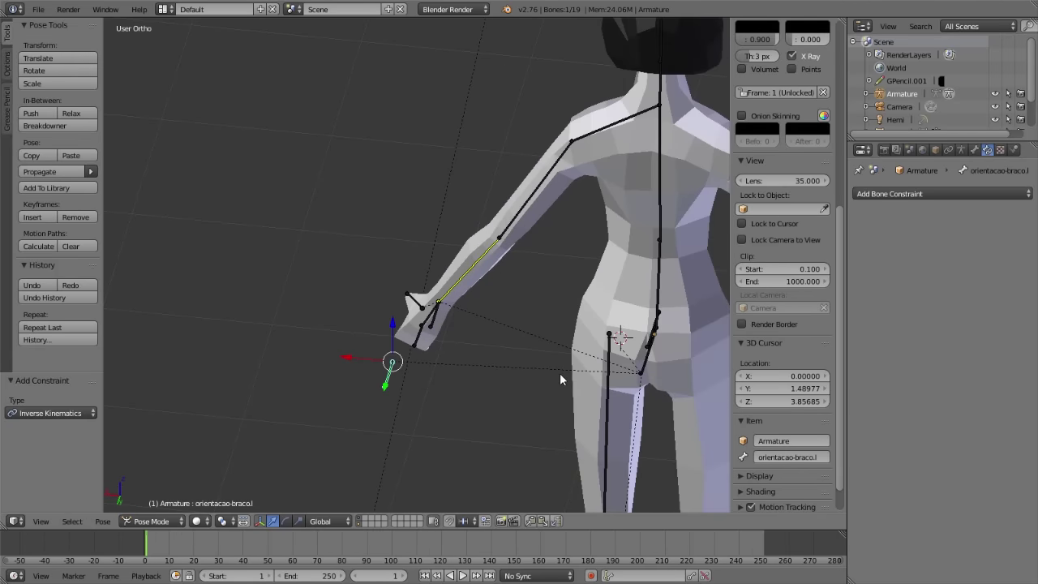
{"action": "scroll", "coordinate": [560, 378], "scroll_direction": "down", "scroll_amount": 5}
{"action": "scroll", "coordinate": [667, 337], "scroll_direction": "up", "scroll_amount": 1}
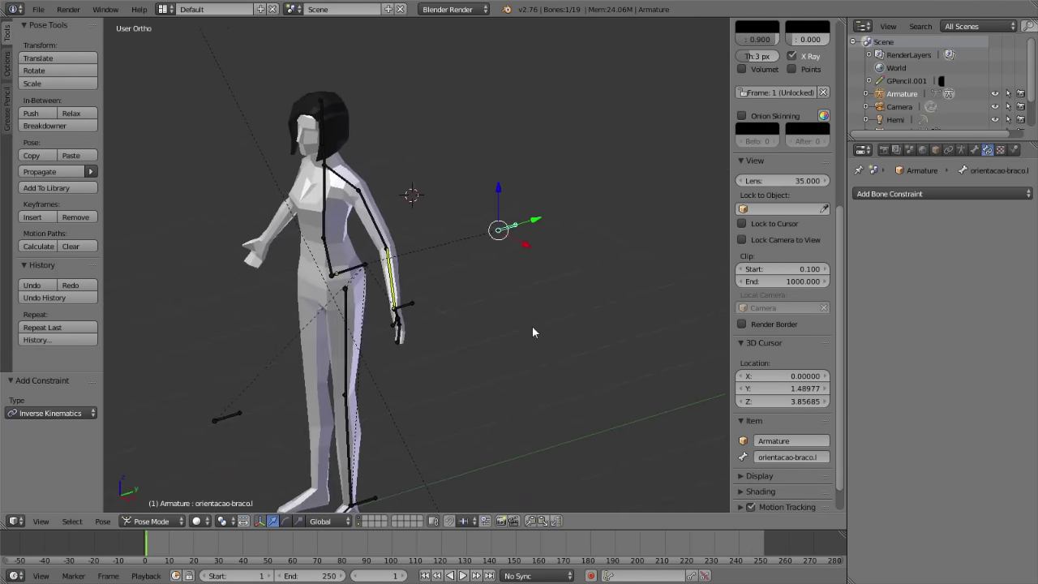
{"action": "middle_click_drag", "start_coordinate": [532, 325], "coordinate": [497, 215], "text": "shift"}
{"action": "scroll", "coordinate": [534, 333], "scroll_direction": "up", "scroll_amount": 4}
{"action": "scroll", "coordinate": [534, 327], "scroll_direction": "down", "scroll_amount": 2}
{"action": "right_click", "coordinate": [503, 167]}
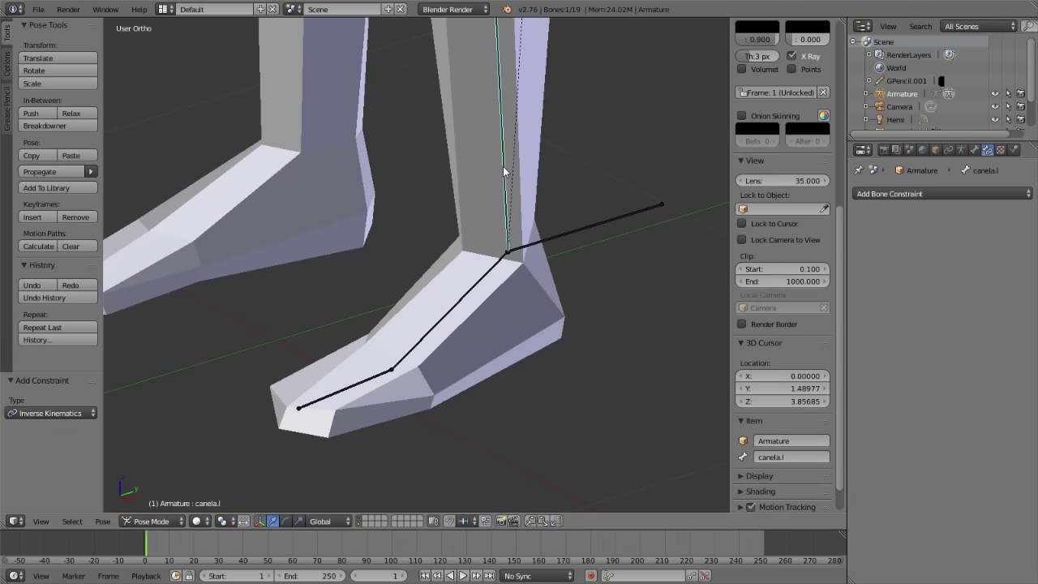
- Add an IK constraint to the shin targeting the Armature bone controlador-perna.l
{"action": "scroll", "coordinate": [450, 308], "scroll_direction": "down", "scroll_amount": 2}
{"action": "left_click", "coordinate": [968, 198]}
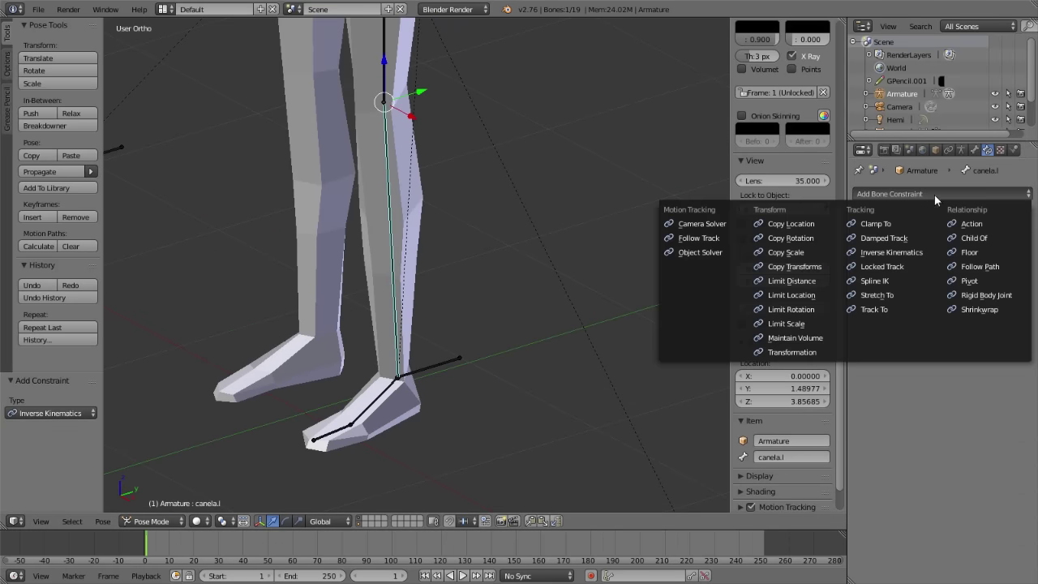
{"action": "left_click", "coordinate": [886, 253]}
{"action": "left_click", "coordinate": [933, 241]}
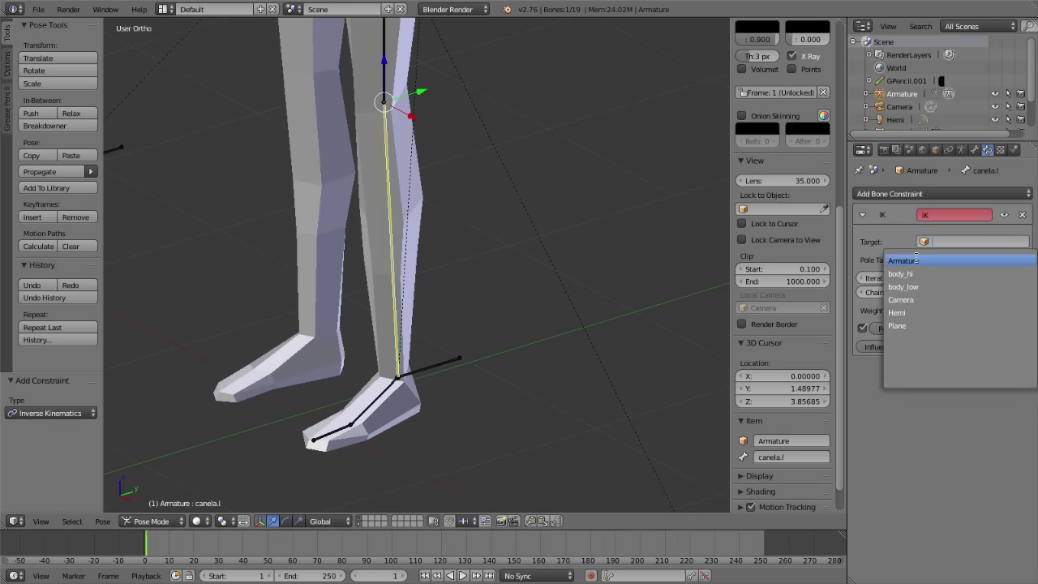
{"action": "left_click", "coordinate": [941, 259]}
{"action": "left_click", "coordinate": [943, 259]}
{"action": "type", "text": "contro"}
{"action": "key", "text": "Down"}
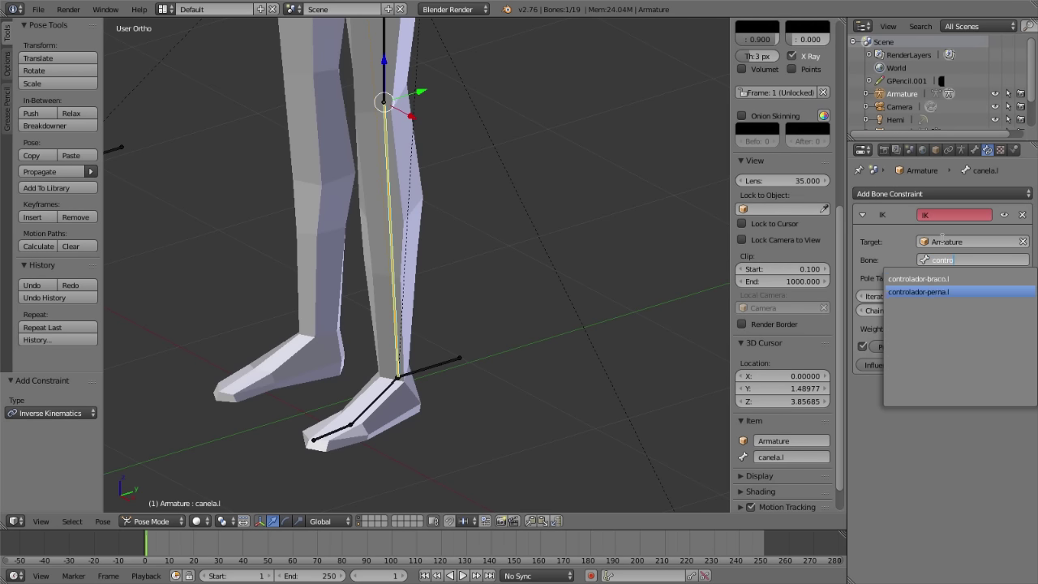
{"action": "key", "text": "Return"}
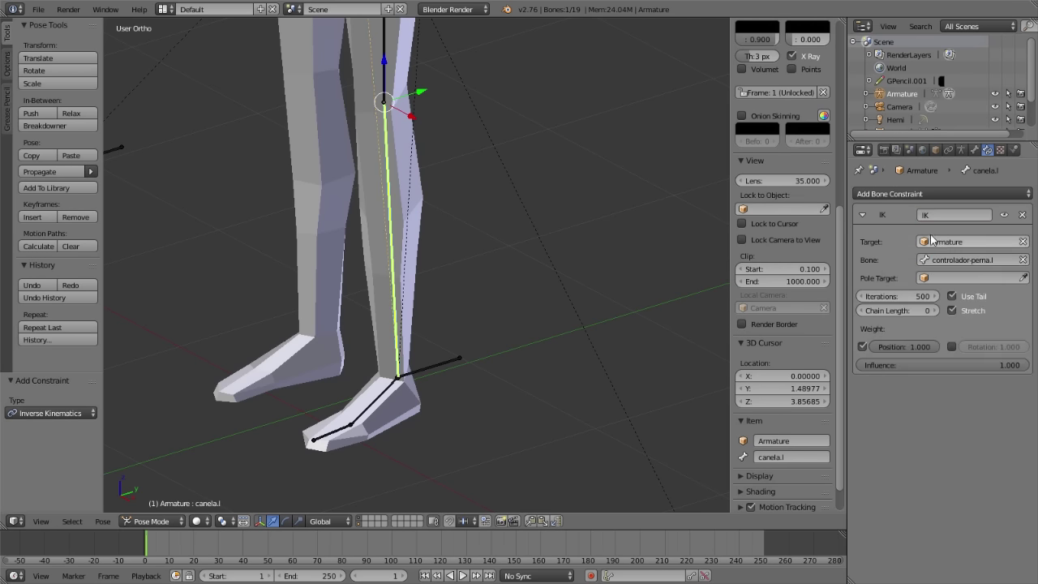
- Try the leg controller, then set the leg IK chain length to 2
{"action": "scroll", "coordinate": [491, 195], "scroll_direction": "down", "scroll_amount": 4}
{"action": "scroll", "coordinate": [422, 265], "scroll_direction": "up", "scroll_amount": 1}
{"action": "right_click_drag", "start_coordinate": [419, 302], "coordinate": [405, 273]}
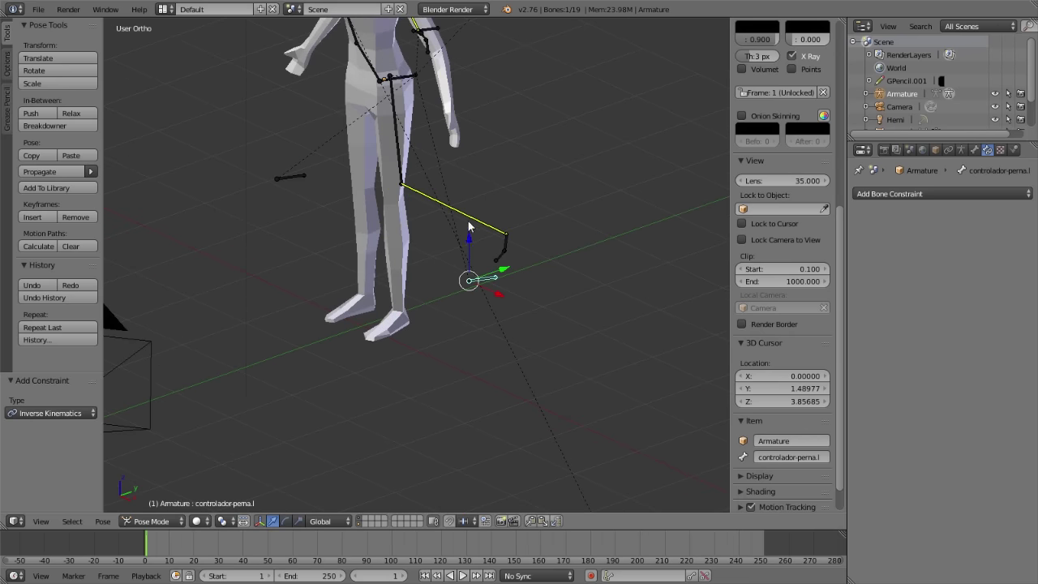
{"action": "right_click", "coordinate": [469, 227]}
{"action": "left_click", "coordinate": [932, 309]}
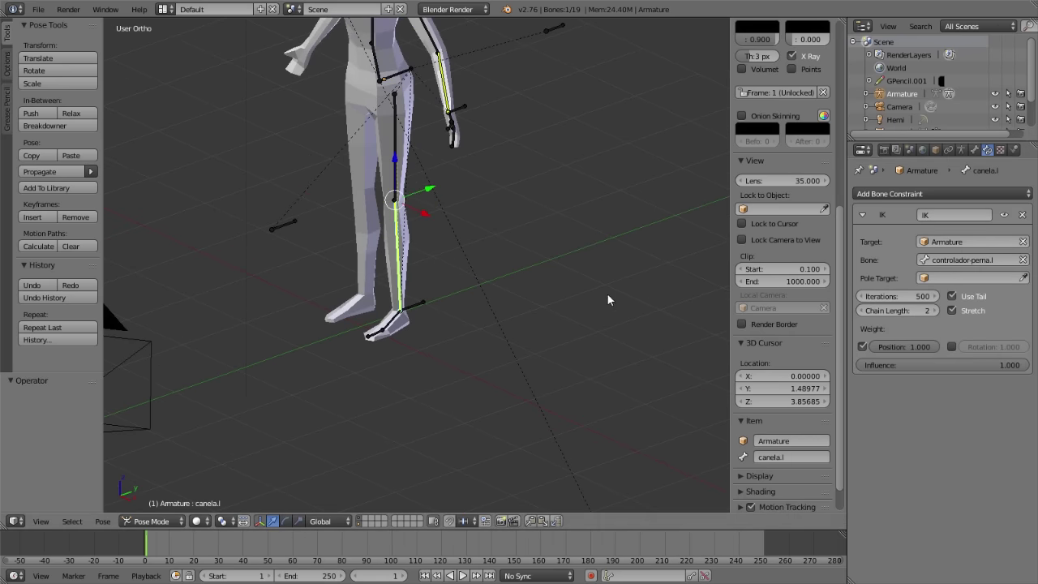
{"action": "scroll", "coordinate": [489, 313], "scroll_direction": "up", "scroll_amount": 2}
- Test-move the leg controller and leg orientation bone, cancelling each move
{"action": "right_click", "coordinate": [405, 334]}
{"action": "scroll", "coordinate": [389, 304], "scroll_direction": "down", "scroll_amount": 2}
{"action": "key", "text": "g"}
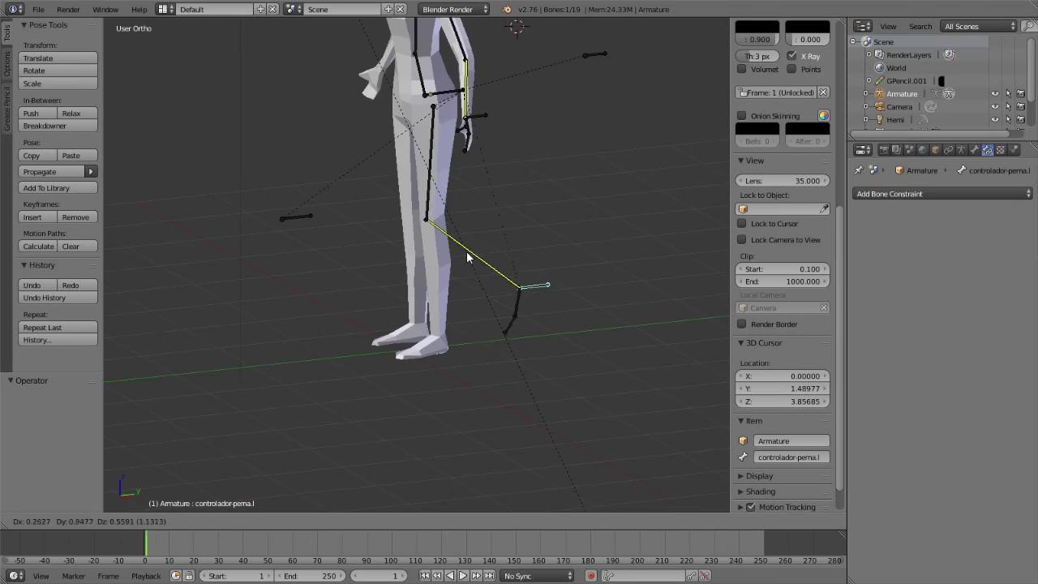
{"action": "right_click", "coordinate": [477, 270]}
{"action": "right_click", "coordinate": [308, 219]}
{"action": "mouse_move", "coordinate": [308, 219]}
{"action": "middle_mouse_down"}
{"action": "mouse_move", "coordinate": [415, 261]}
{"action": "mouse_move", "coordinate": [412, 292]}
{"action": "middle_mouse_up"}
{"action": "key", "text": "g"}
{"action": "right_click", "coordinate": [394, 259]}
{"action": "scroll", "coordinate": [412, 292], "scroll_direction": "up", "scroll_amount": 2}
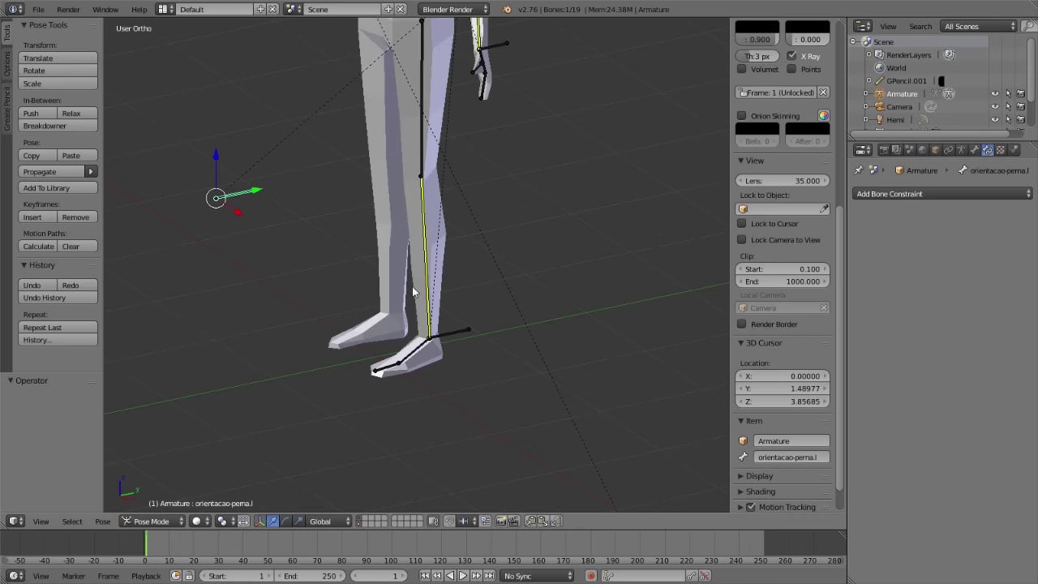
- Select canela.l and set its IK pole target to Armature bone orientacao-perna.l
{"action": "right_click", "coordinate": [421, 211]}
{"action": "left_click", "coordinate": [949, 278]}
{"action": "left_click", "coordinate": [949, 295]}
{"action": "left_click", "coordinate": [949, 297]}
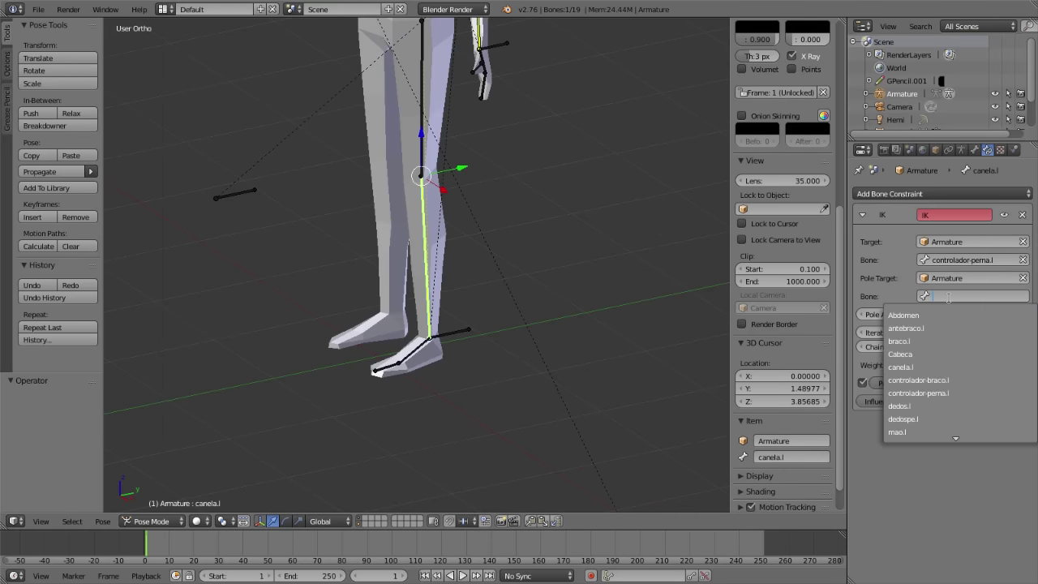
{"action": "type", "text": "orie"}
{"action": "left_click", "coordinate": [940, 328]}
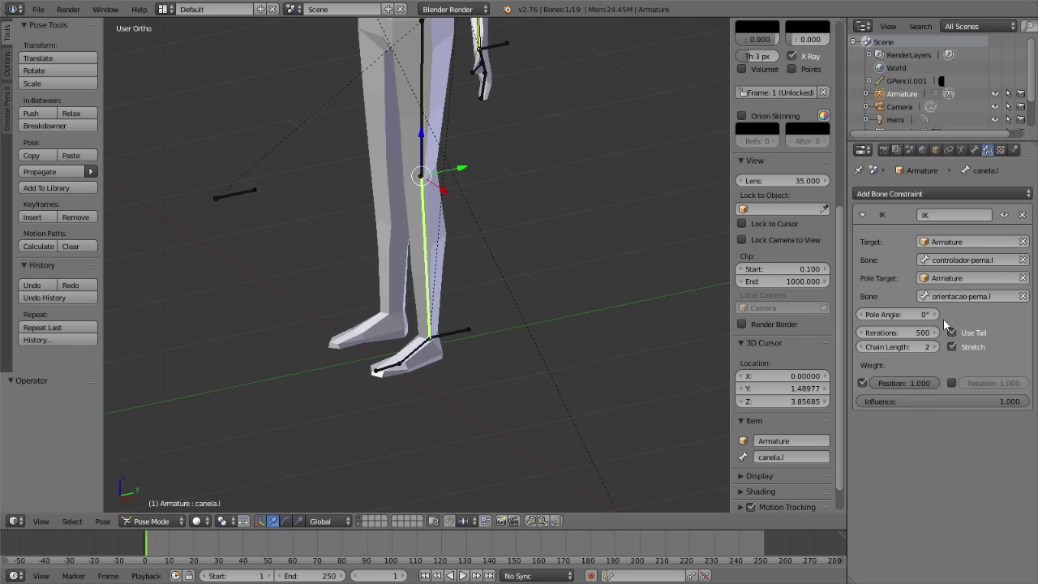
- Move the leg pole bone orientacao-perna.l to a new spot and try a second move
{"action": "right_click", "coordinate": [235, 193]}
{"action": "mouse_move", "coordinate": [235, 195]}
{"action": "middle_mouse_down"}
{"action": "mouse_move", "coordinate": [268, 229]}
{"action": "mouse_move", "coordinate": [317, 229]}
{"action": "mouse_move", "coordinate": [242, 265]}
{"action": "mouse_move", "coordinate": [349, 265]}
{"action": "middle_mouse_up"}
{"action": "key", "text": "g"}
{"action": "left_click", "coordinate": [331, 251]}
{"action": "key", "text": "g"}
{"action": "key", "text": "Escape"}
- Move the foot controller controlador-perna.l, then undo a trial move of the pole bone
{"action": "right_click", "coordinate": [572, 310]}
{"action": "key", "text": "g"}
{"action": "left_click", "coordinate": [535, 243]}
{"action": "mouse_move", "coordinate": [366, 203]}
{"action": "middle_mouse_down"}
{"action": "mouse_move", "coordinate": [463, 257]}
{"action": "mouse_move", "coordinate": [269, 207]}
{"action": "mouse_move", "coordinate": [486, 223]}
{"action": "mouse_move", "coordinate": [427, 158]}
{"action": "middle_mouse_up"}
{"action": "right_click", "coordinate": [225, 210]}
{"action": "key", "text": "g"}
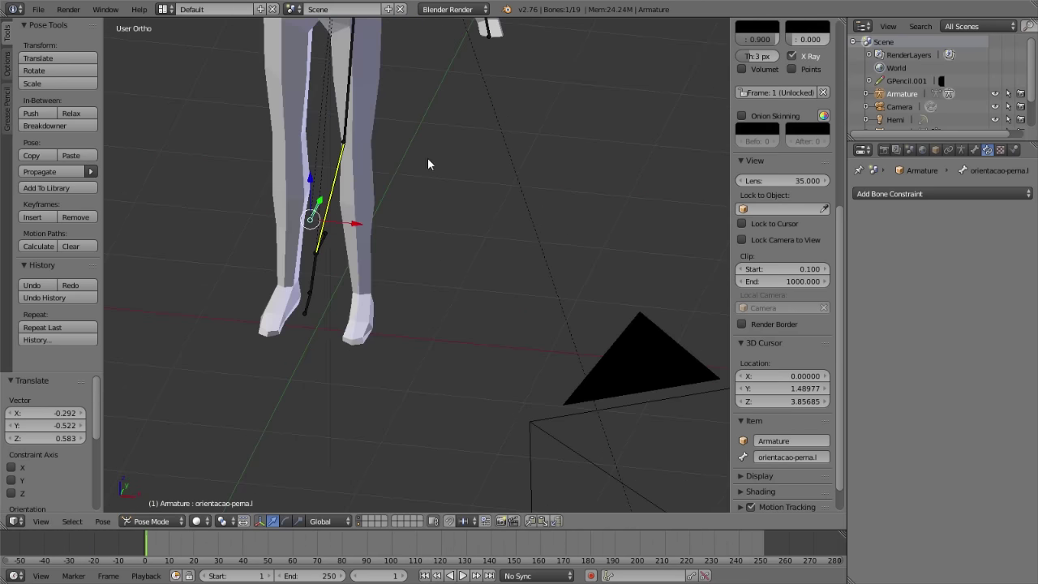
{"action": "right_click", "coordinate": [295, 185]}
{"action": "key", "text": "ctrl+z"}
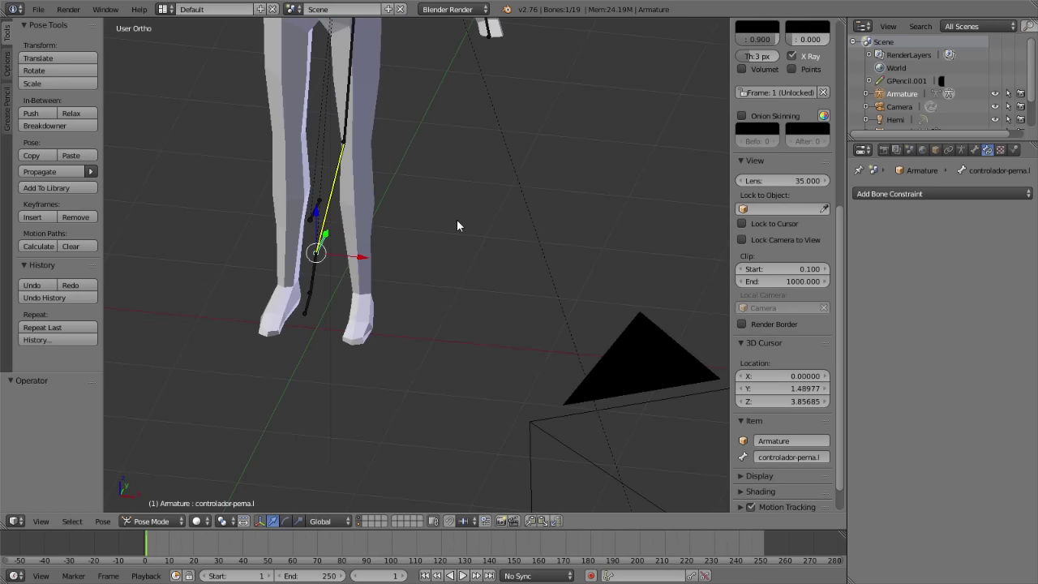
- Reposition the pole bone orientacao-perna.l and raise it higher
{"action": "middle_click_drag", "start_coordinate": [457, 227], "coordinate": [377, 240]}
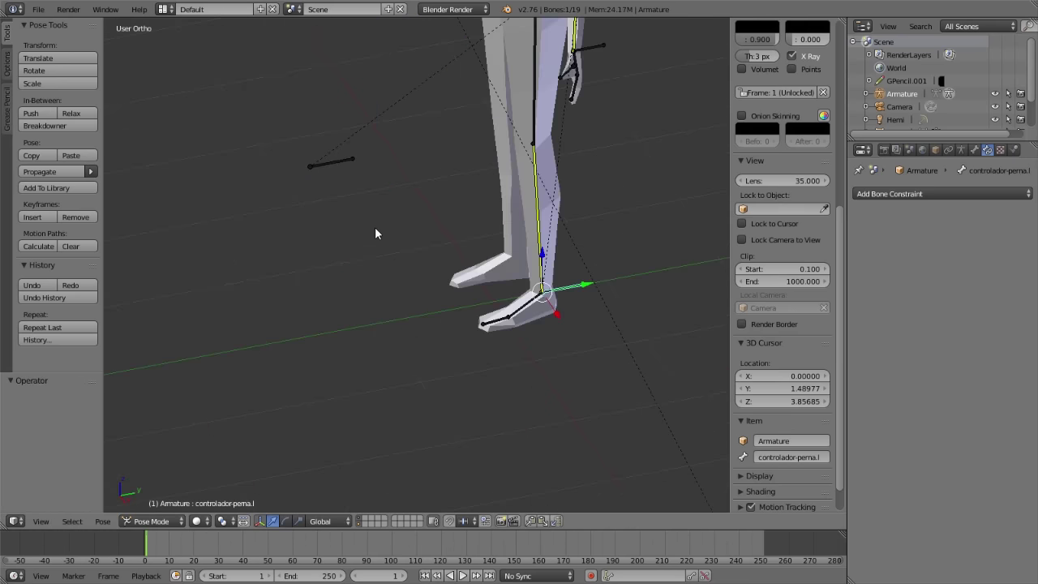
{"action": "scroll", "coordinate": [375, 233], "scroll_direction": "down", "scroll_amount": 4}
{"action": "right_click", "coordinate": [369, 206]}
{"action": "key", "text": "g"}
{"action": "left_click", "coordinate": [381, 209]}
{"action": "key", "text": "g"}
{"action": "left_click", "coordinate": [381, 170]}
- Reset all bones to rest with Alt+G, then enlarge the pole bone and reset its scale
{"action": "key", "text": "a"}
{"action": "key", "text": "a"}
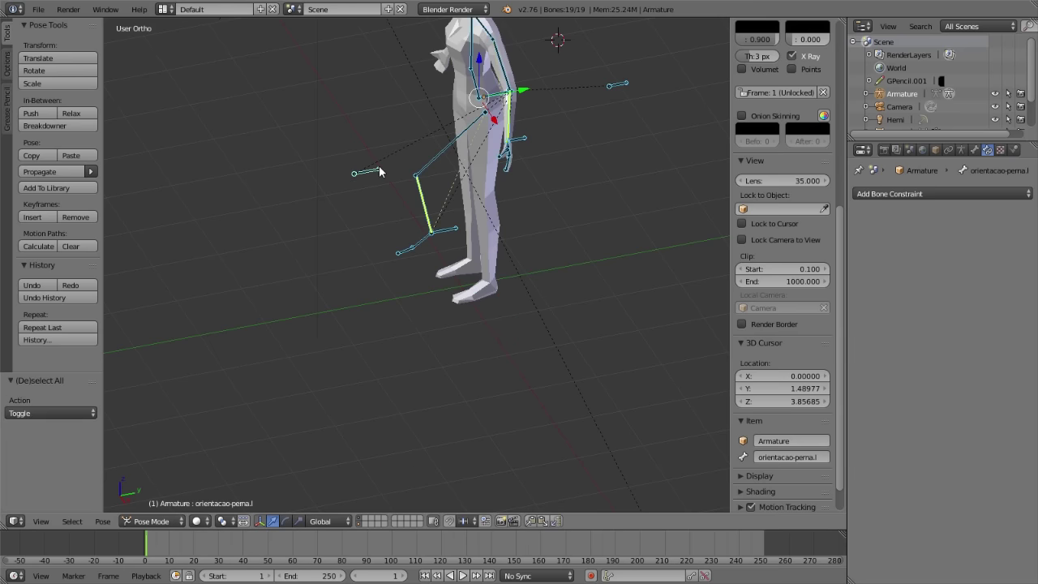
{"action": "key", "text": "alt+g"}
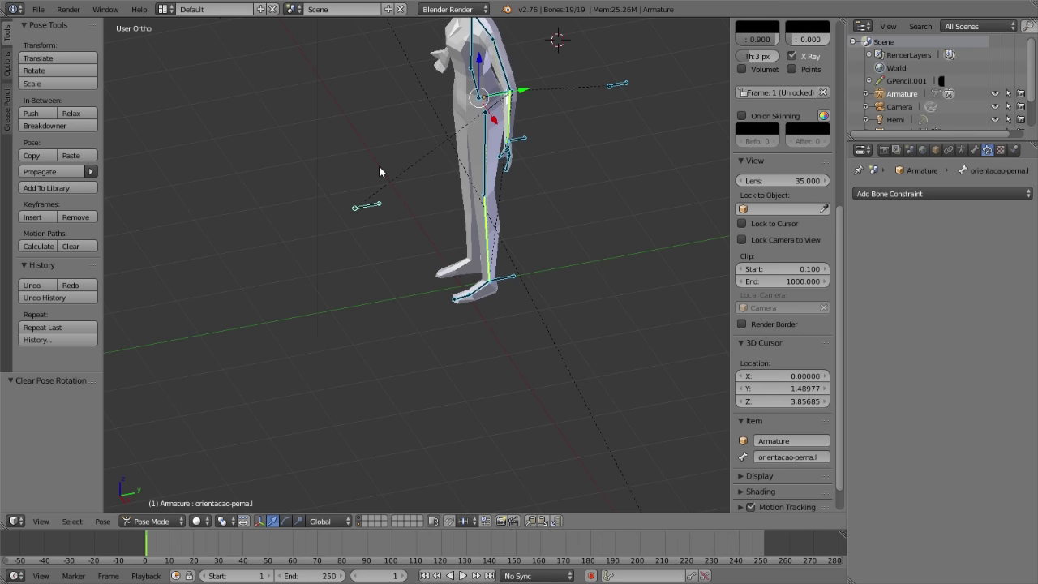
{"action": "right_click", "coordinate": [369, 206]}
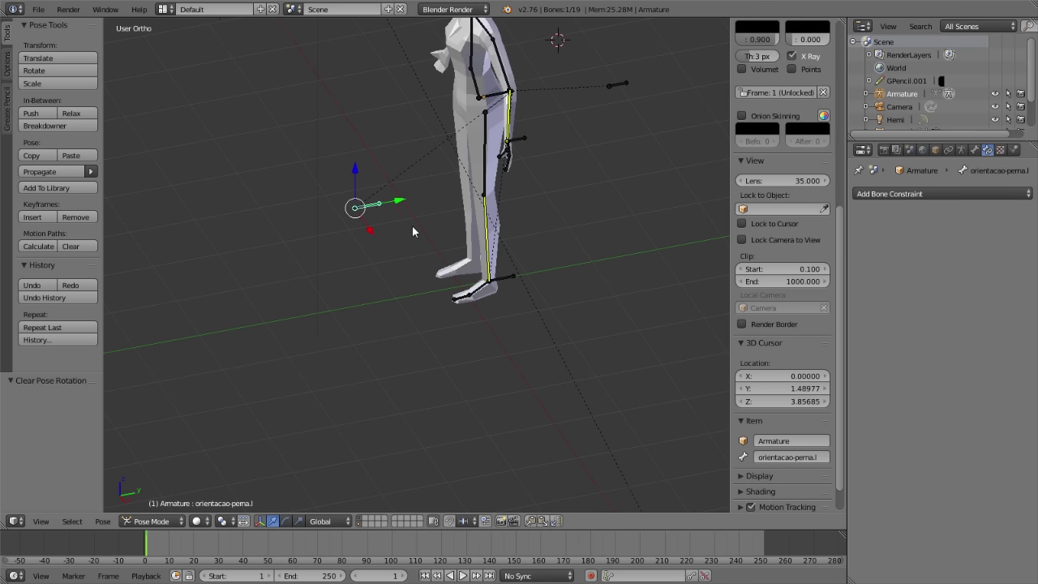
{"action": "key", "text": "s"}
{"action": "left_click", "coordinate": [496, 247]}
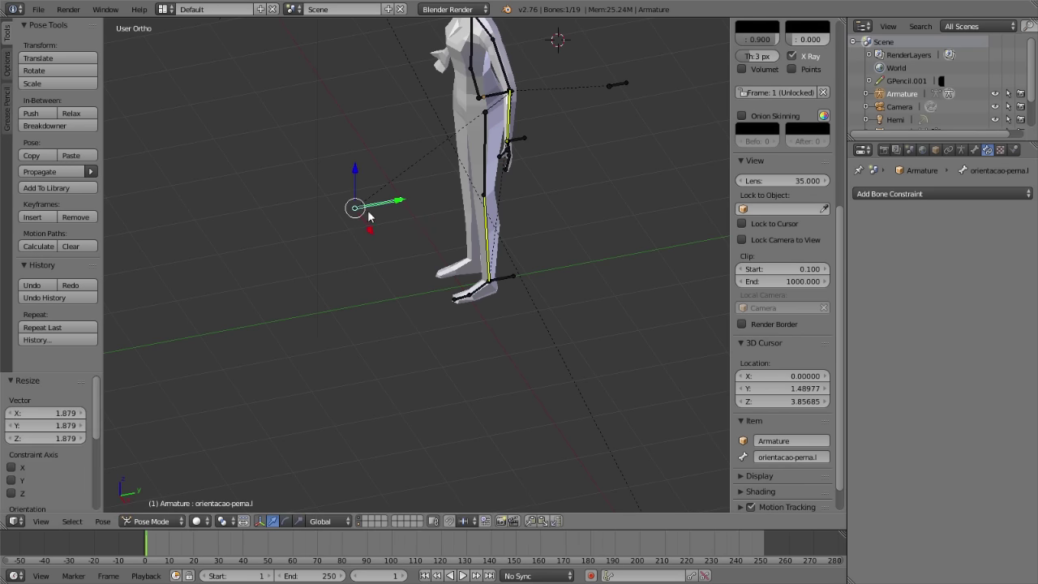
{"action": "key", "text": "alt+s"}
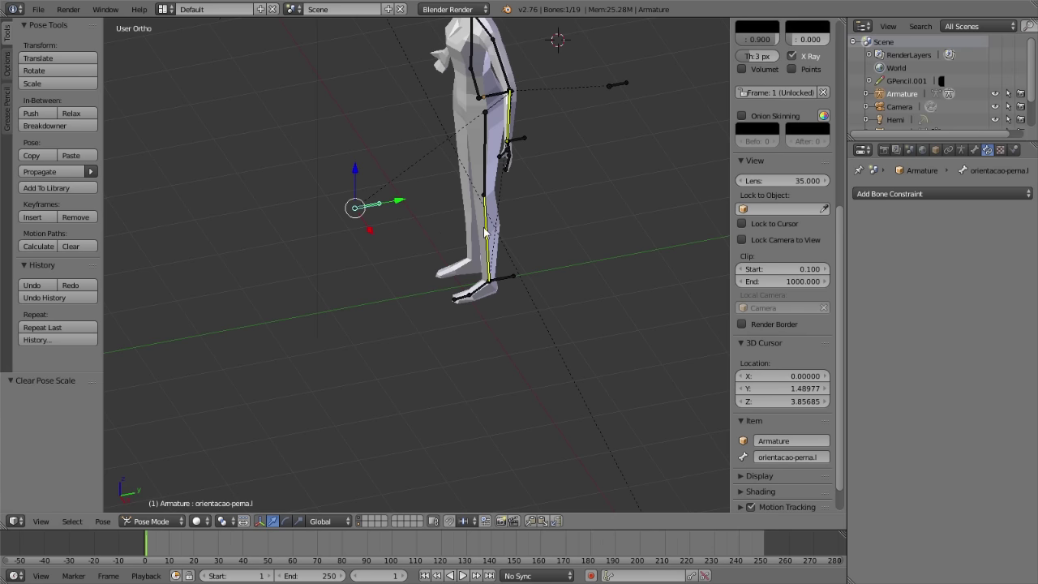
- Test rotating and moving the foot controller controlador-perna.l, cancelling the move
{"action": "right_click", "coordinate": [488, 285]}
{"action": "scroll", "coordinate": [441, 347], "scroll_direction": "down", "scroll_amount": 2}
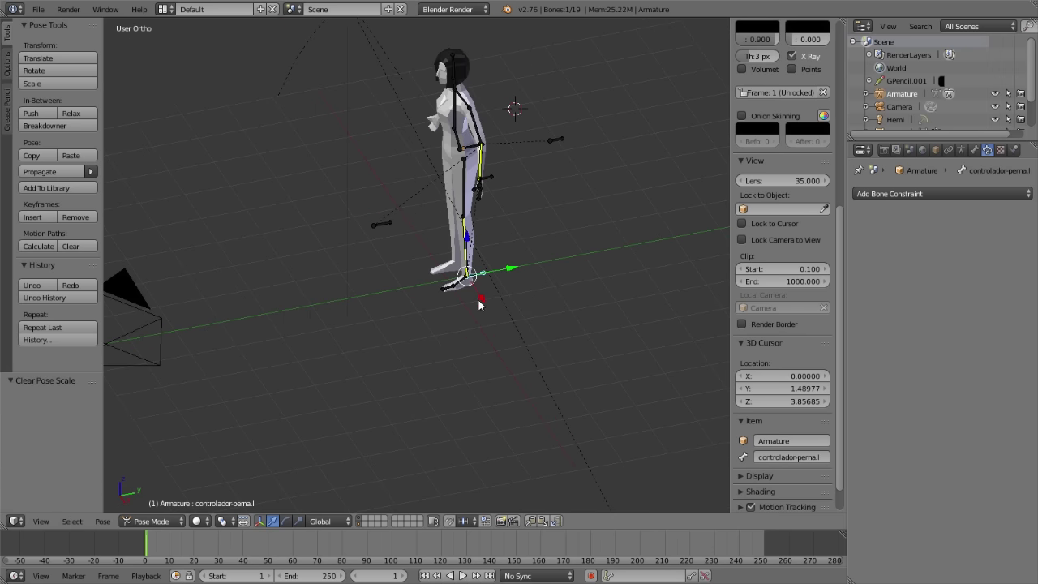
{"action": "scroll", "coordinate": [478, 304], "scroll_direction": "up", "scroll_amount": 5}
{"action": "middle_click_drag", "start_coordinate": [581, 215], "coordinate": [489, 193], "text": "shift"}
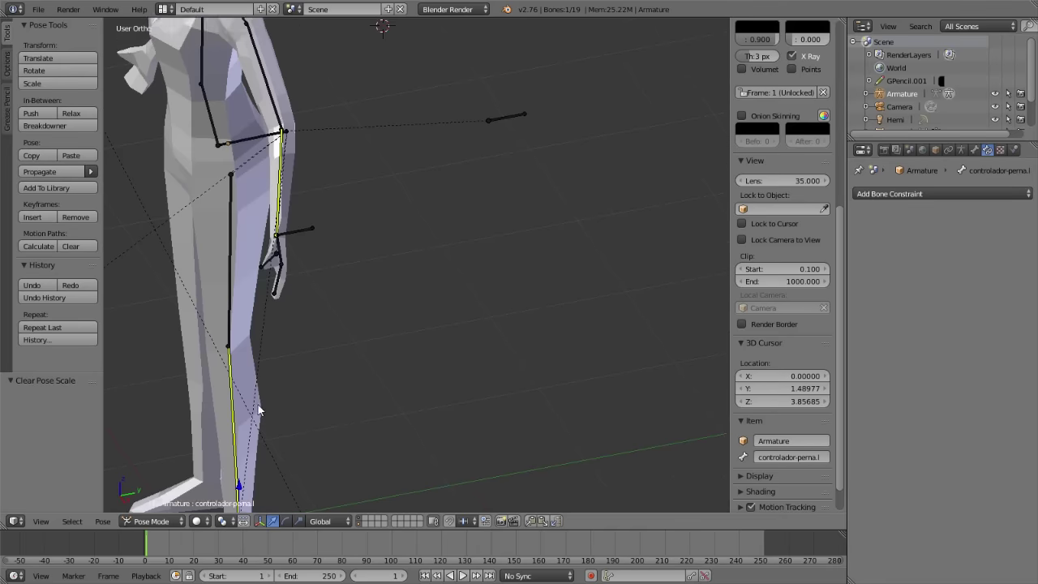
{"action": "scroll", "coordinate": [489, 193], "scroll_direction": "up", "scroll_amount": 3}
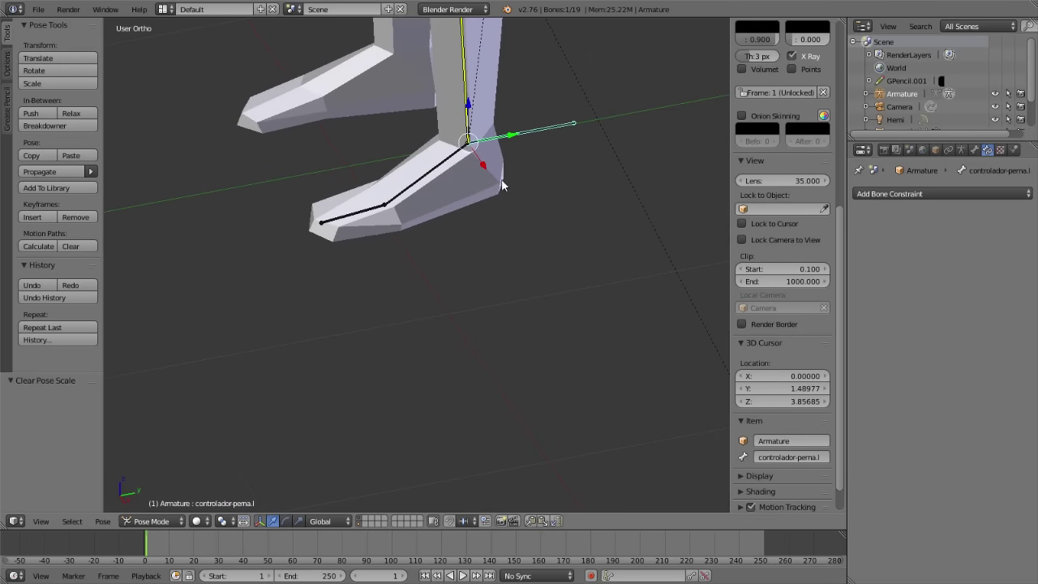
{"action": "middle_click_drag", "start_coordinate": [498, 185], "coordinate": [467, 252], "text": "shift"}
{"action": "key", "text": "r"}
{"action": "key", "text": "g"}
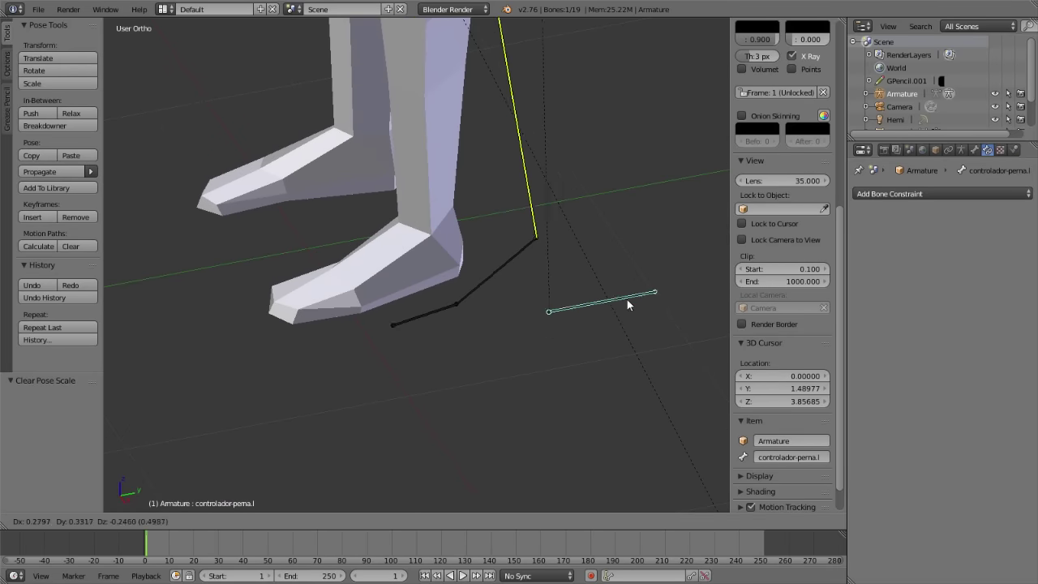
{"action": "right_click", "coordinate": [515, 205]}
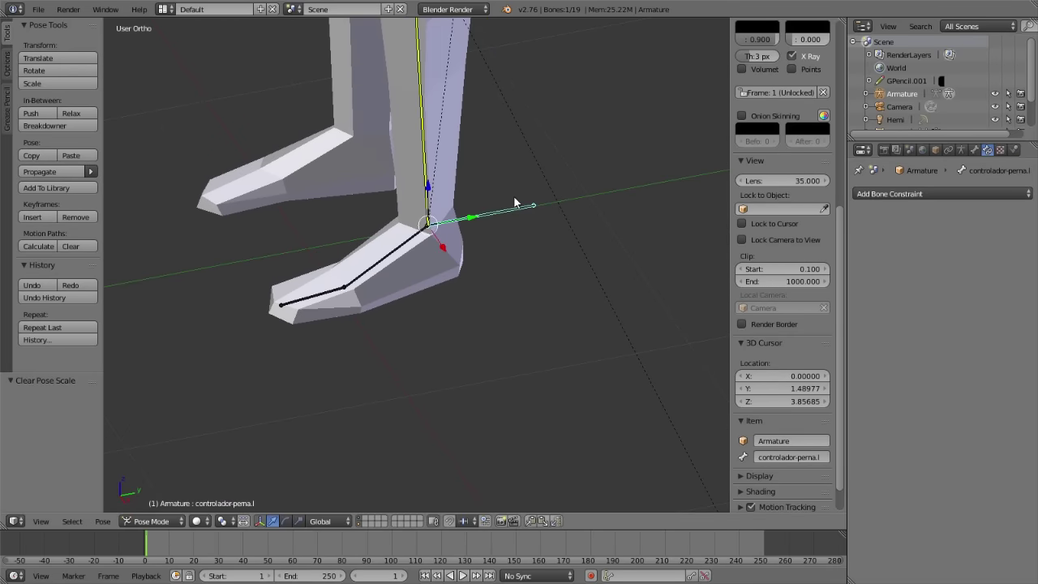
- Place the pole bone orientacao-perna.l beside the left foot
{"action": "scroll", "coordinate": [408, 193], "scroll_direction": "down", "scroll_amount": 5}
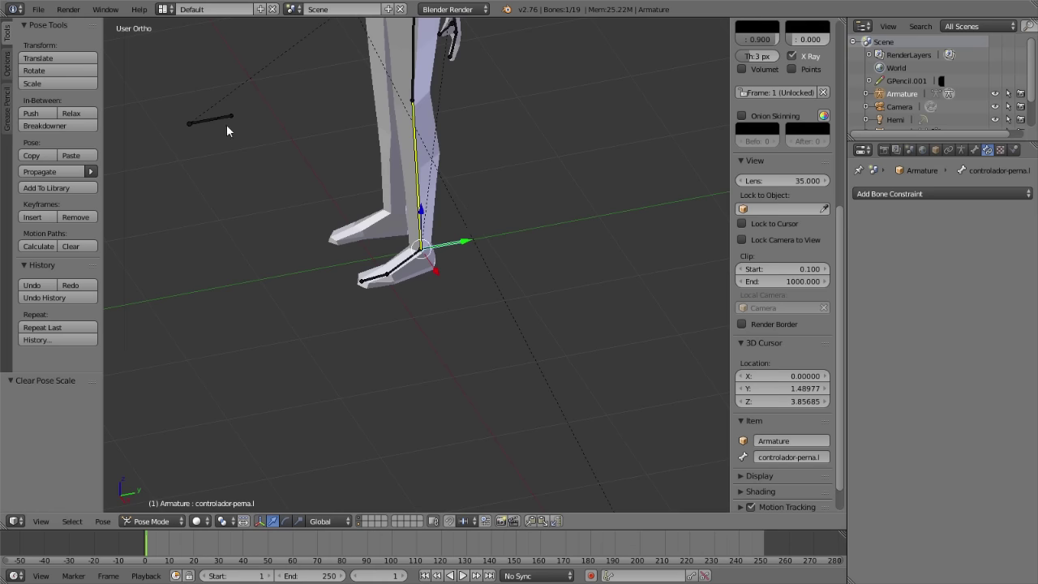
{"action": "middle_click_drag", "start_coordinate": [245, 134], "coordinate": [324, 130]}
{"action": "right_click", "coordinate": [325, 130]}
{"action": "key", "text": "g"}
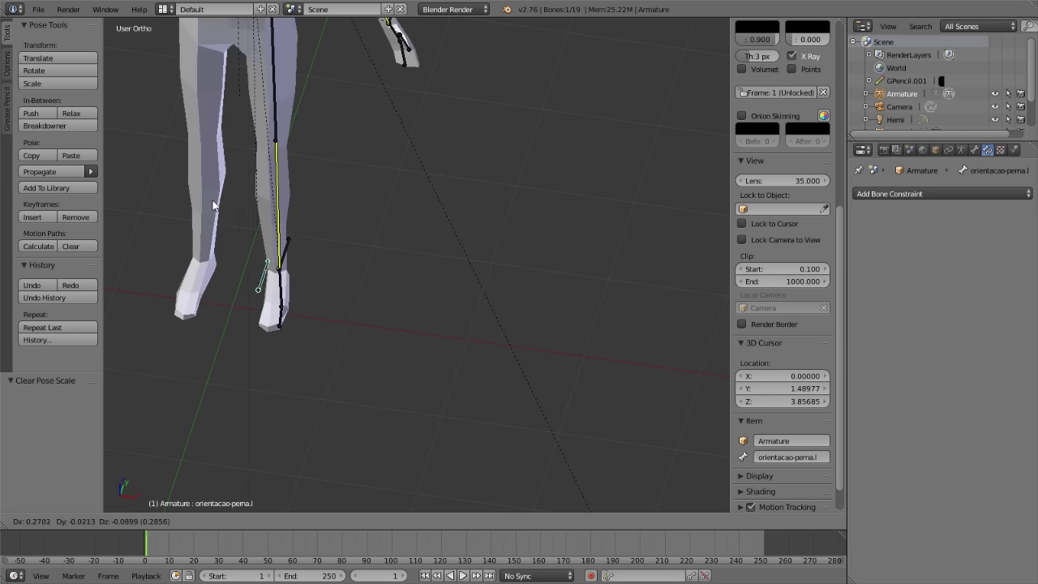
{"action": "right_click", "coordinate": [254, 197]}
{"action": "left_click", "coordinate": [222, 276]}
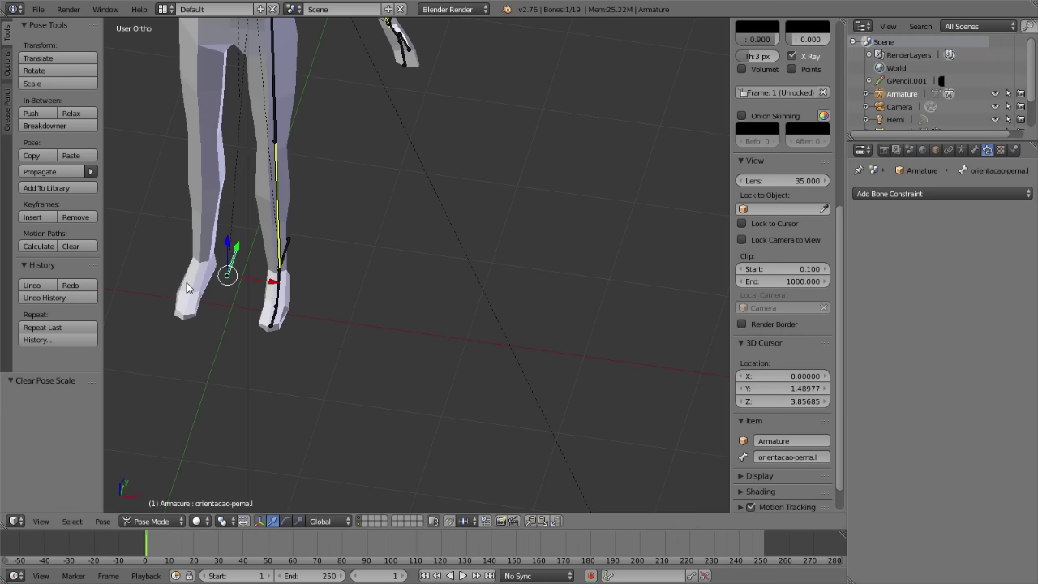
{"action": "right_click", "coordinate": [274, 293]}
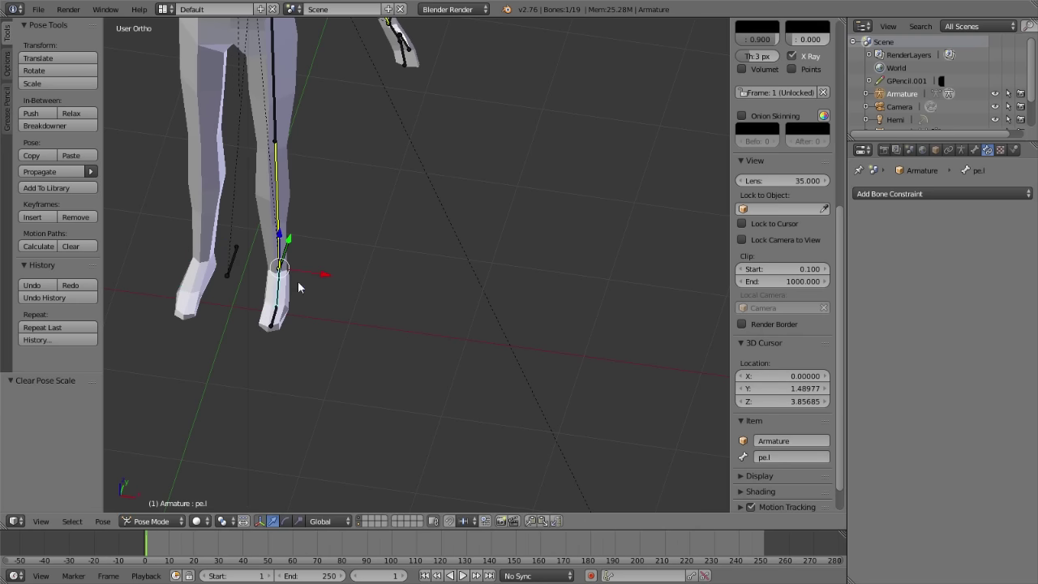
- Uncheck Inherit Rotation on pe.l in Bone properties, then test-move the pole bone
{"action": "left_click", "coordinate": [975, 150]}
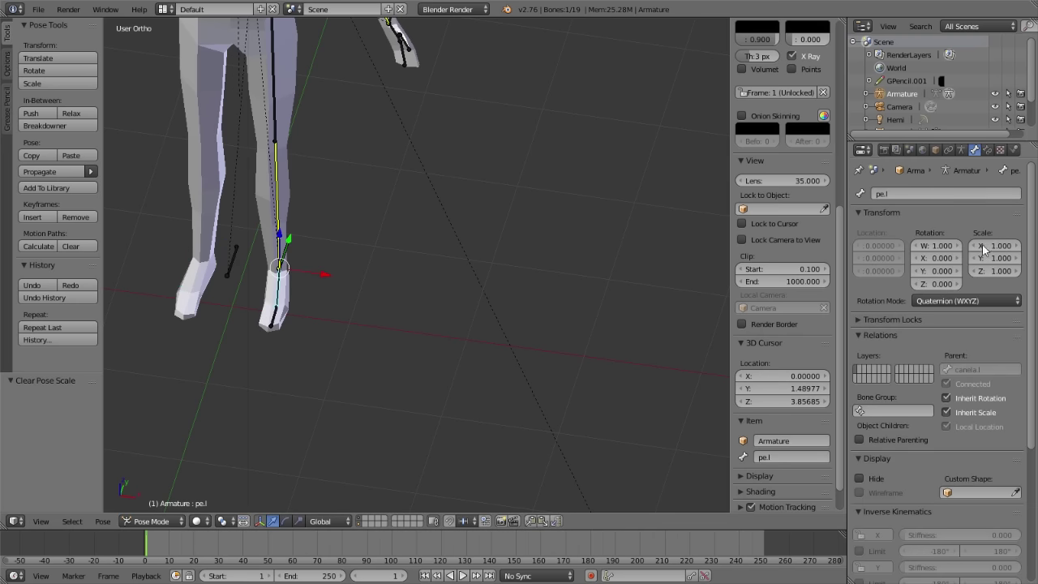
{"action": "left_click", "coordinate": [988, 401]}
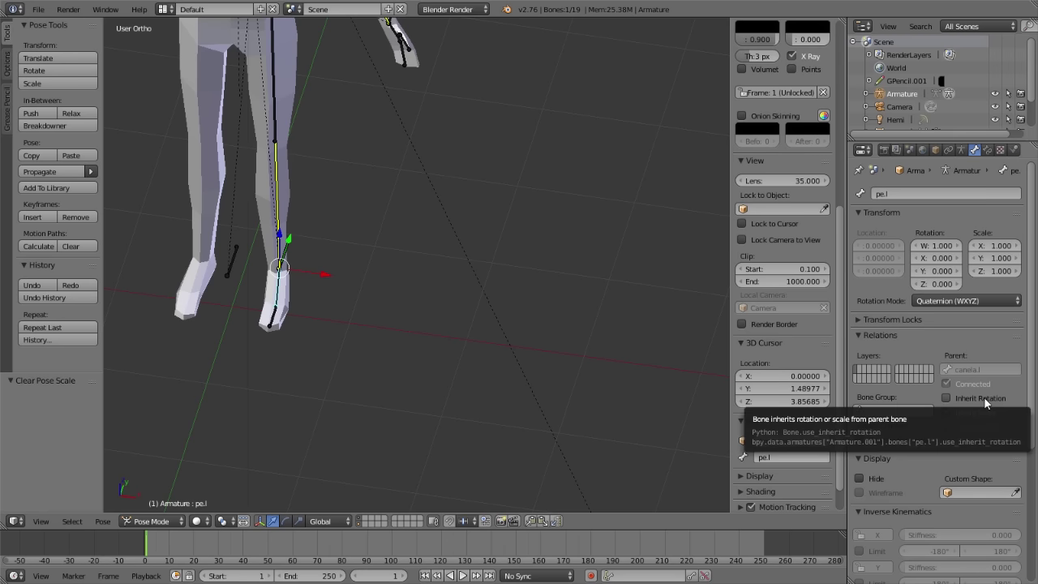
{"action": "right_click", "coordinate": [234, 262]}
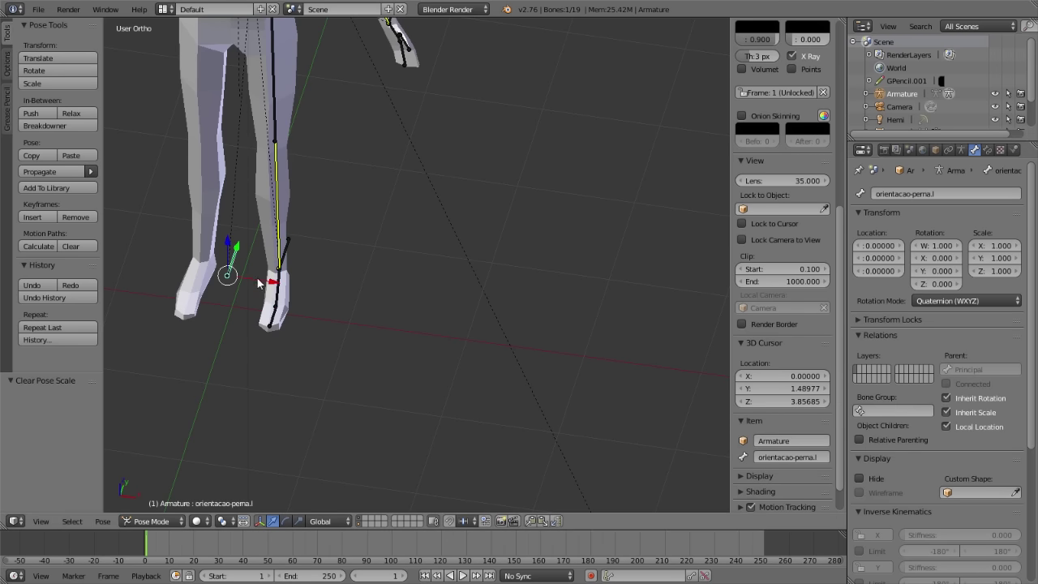
{"action": "key", "text": "g"}
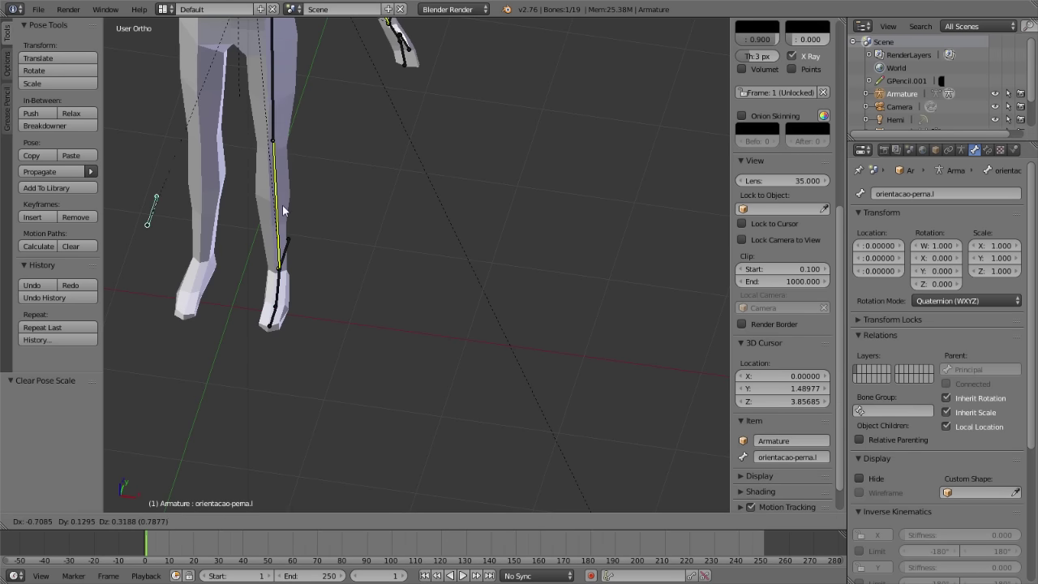
{"action": "key", "text": "Escape"}
{"action": "scroll", "coordinate": [295, 326], "scroll_direction": "down", "scroll_amount": 2}
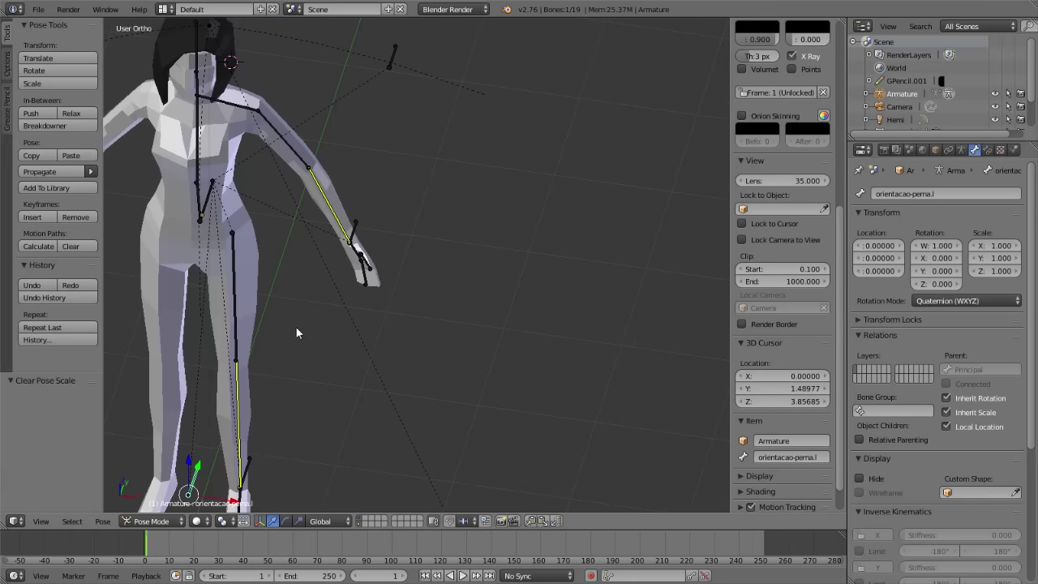
- Turn off Inherit Rotation on the left hand bone mao.l
{"action": "right_click", "coordinate": [332, 213]}
{"action": "scroll", "coordinate": [340, 267], "scroll_direction": "up", "scroll_amount": 4}
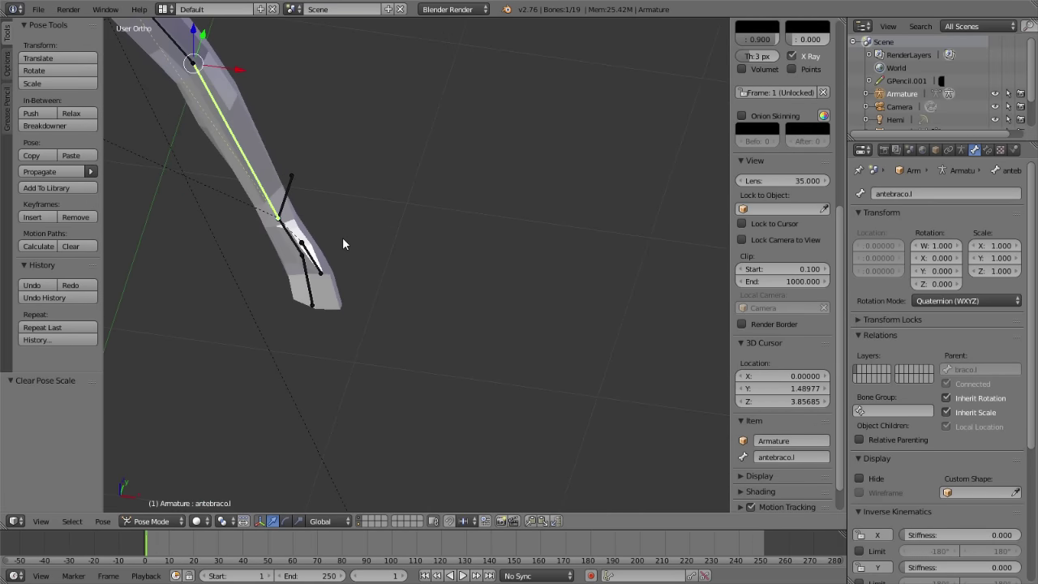
{"action": "middle_click_drag", "start_coordinate": [342, 236], "coordinate": [212, 215], "text": "shift"}
{"action": "right_click", "coordinate": [153, 204]}
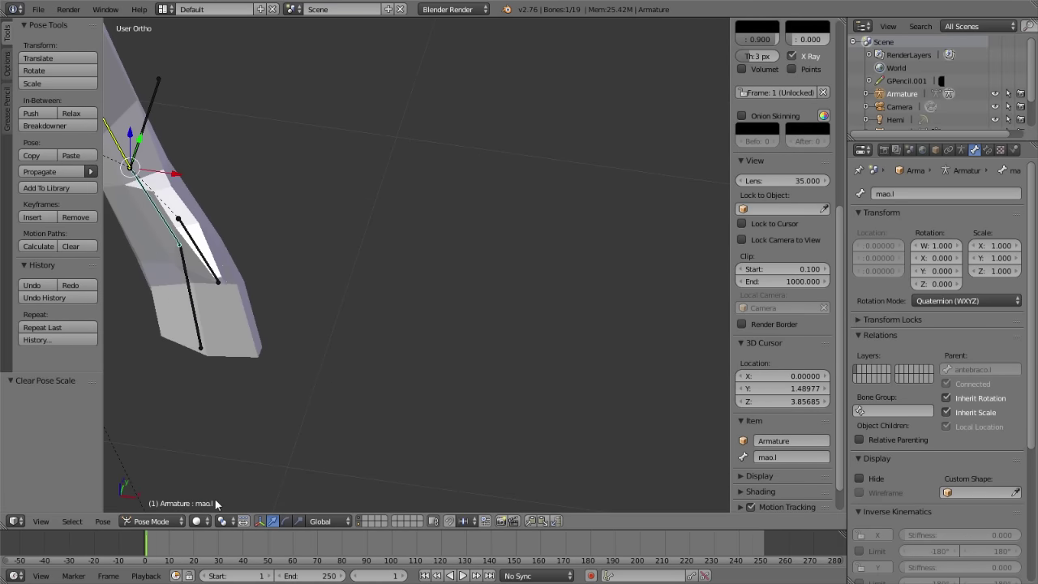
{"action": "left_click", "coordinate": [946, 398]}
{"action": "scroll", "coordinate": [393, 340], "scroll_direction": "down", "scroll_amount": 3}
{"action": "scroll", "coordinate": [227, 292], "scroll_direction": "down", "scroll_amount": 2}
{"action": "scroll", "coordinate": [387, 119], "scroll_direction": "up", "scroll_amount": 3, "text": "shift"}
- Test-move the arm pole bone orientacao-braco.l, cancelling each move
{"action": "right_click", "coordinate": [387, 119]}
{"action": "key", "text": "g"}
{"action": "key", "text": "Escape"}
{"action": "key", "text": "g"}
{"action": "key", "text": "Escape"}
- In Edit Mode, parent the thumb bone polegar.l to mao.l, then return to Pose Mode
{"action": "right_click", "coordinate": [354, 399]}
{"action": "scroll", "coordinate": [373, 378], "scroll_direction": "up", "scroll_amount": 3}
{"action": "middle_click_drag", "start_coordinate": [373, 378], "coordinate": [367, 191], "text": "shift"}
{"action": "scroll", "coordinate": [288, 335], "scroll_direction": "up", "scroll_amount": 2}
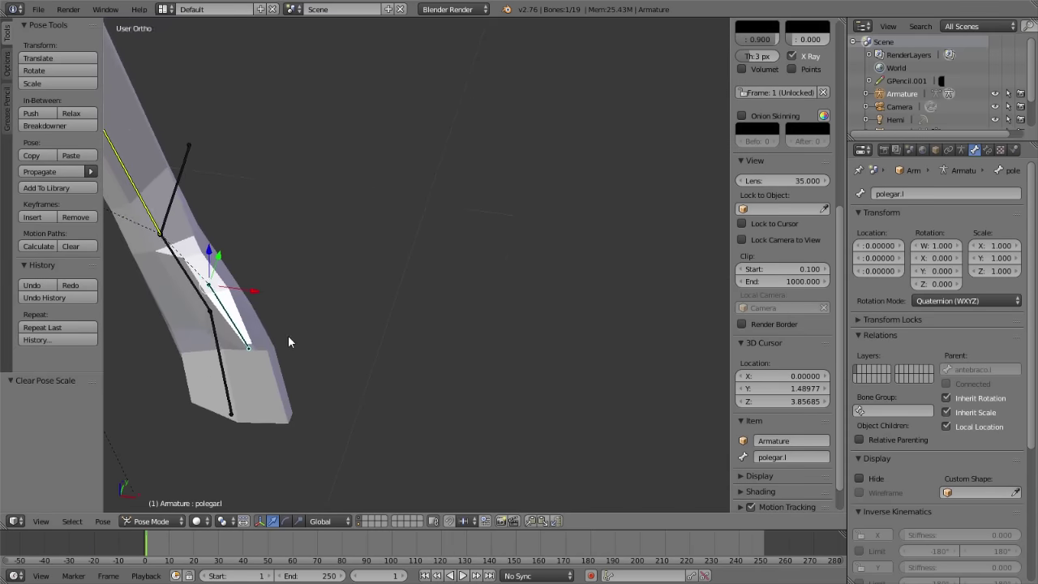
{"action": "middle_click_drag", "start_coordinate": [288, 342], "coordinate": [430, 304]}
{"action": "key", "text": "Tab"}
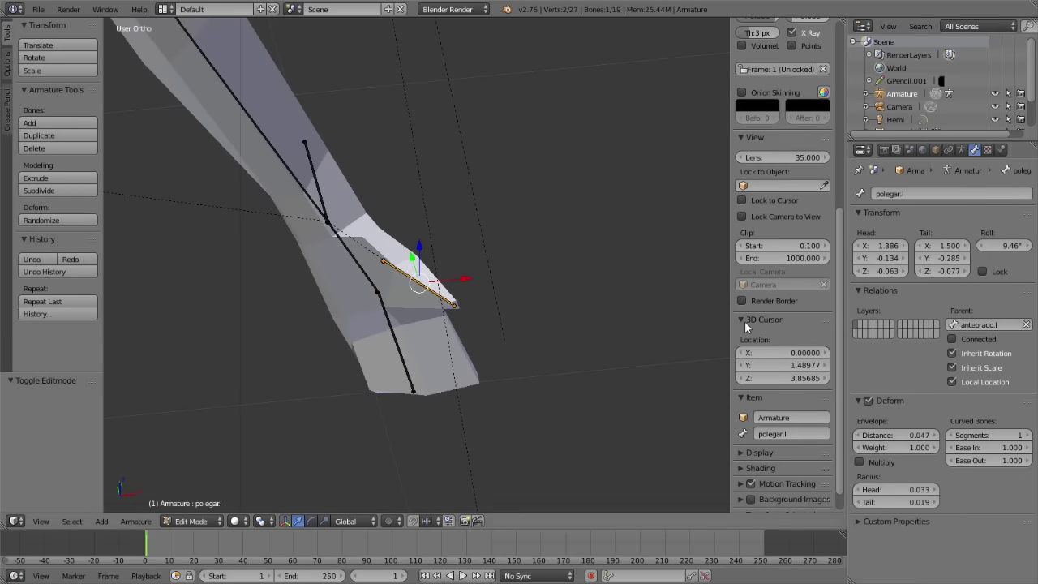
{"action": "left_click", "coordinate": [1002, 324]}
{"action": "type", "text": "mao"}
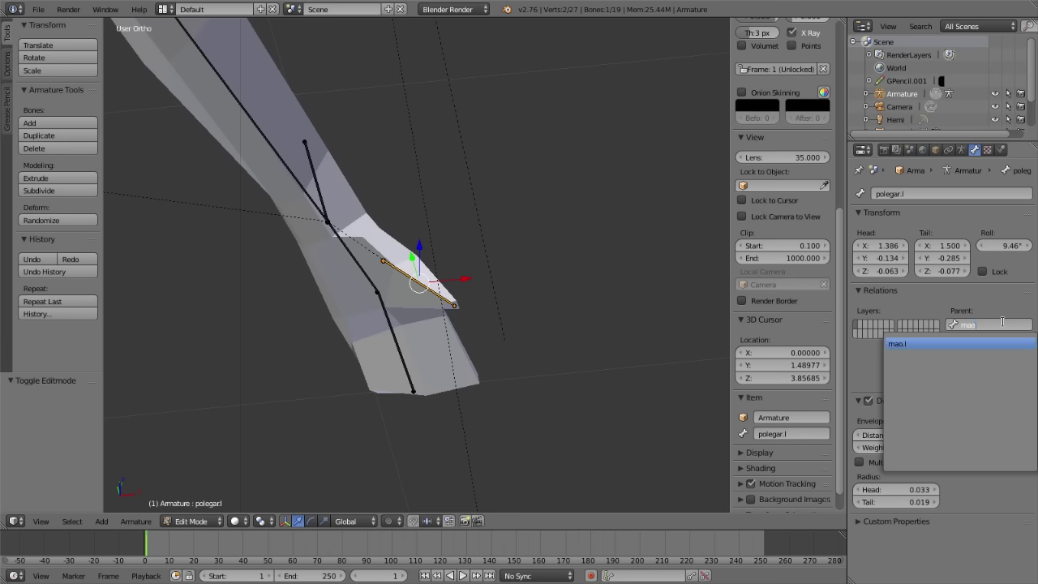
{"action": "key", "text": "Return"}
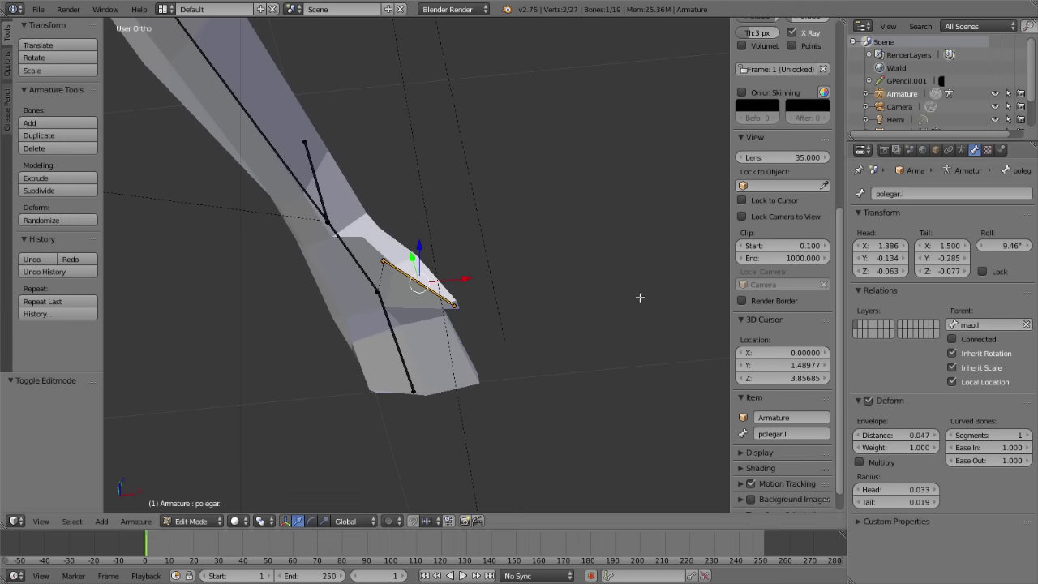
{"action": "mouse_move", "coordinate": [398, 295]}
{"action": "middle_mouse_down"}
{"action": "mouse_move", "coordinate": [389, 325]}
{"action": "mouse_move", "coordinate": [318, 357]}
{"action": "middle_mouse_up"}
{"action": "key", "text": "Tab"}
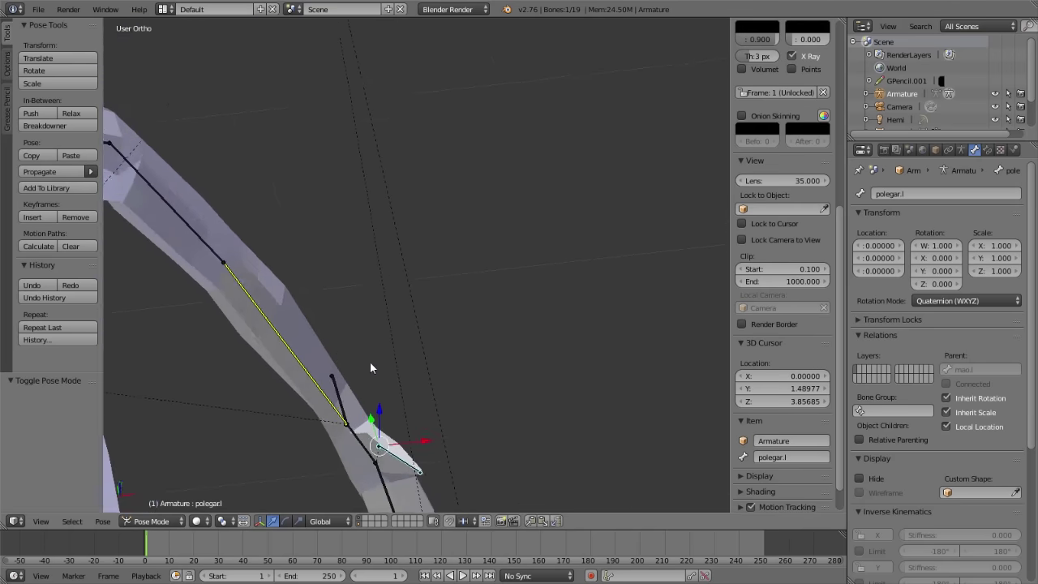
- Test-move the arm controller controlador-braco.l and cancel the move
{"action": "right_click", "coordinate": [370, 144]}
{"action": "scroll", "coordinate": [405, 235], "scroll_direction": "up", "scroll_amount": 5}
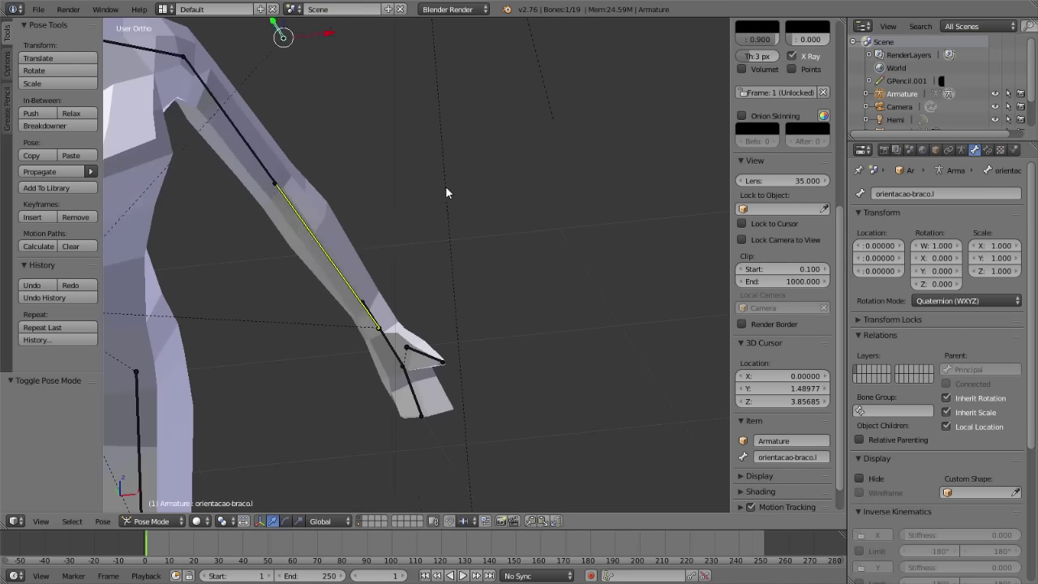
{"action": "scroll", "coordinate": [390, 275], "scroll_direction": "down", "scroll_amount": 3}
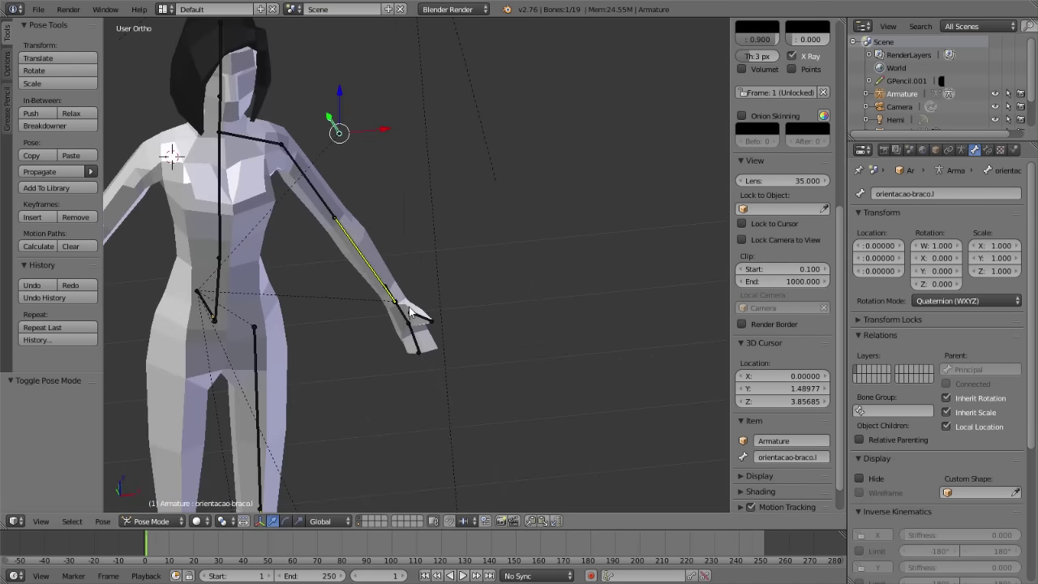
{"action": "middle_click_drag", "start_coordinate": [409, 312], "coordinate": [323, 311]}
{"action": "right_click", "coordinate": [326, 274]}
{"action": "key", "text": "g"}
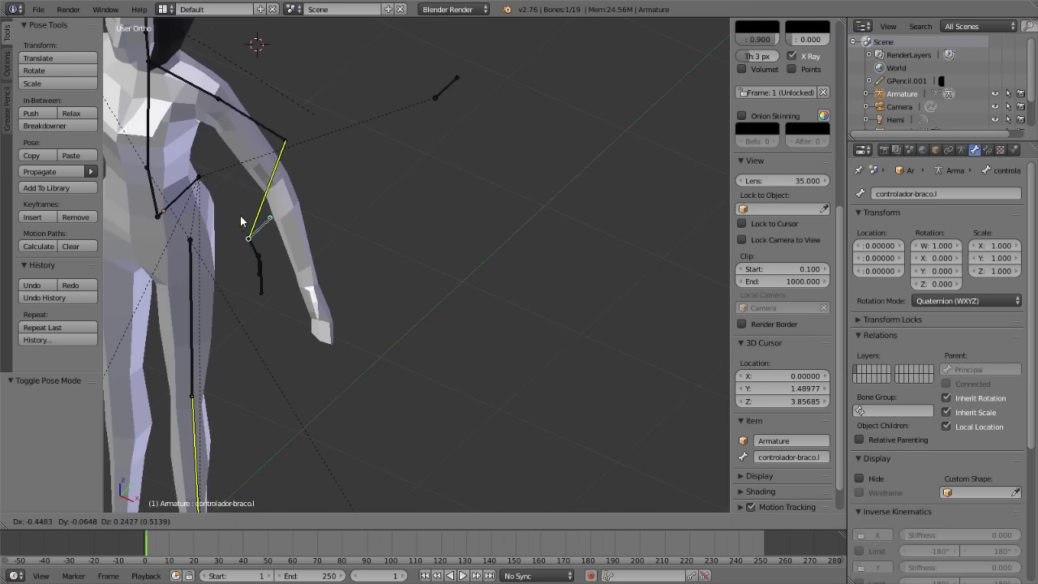
{"action": "right_click", "coordinate": [422, 129]}
- Test-rotate the hand bone mao.l, then show its Bone Constraints tab
{"action": "scroll", "coordinate": [364, 276], "scroll_direction": "up", "scroll_amount": 3}
{"action": "middle_click_drag", "start_coordinate": [393, 257], "coordinate": [432, 194]}
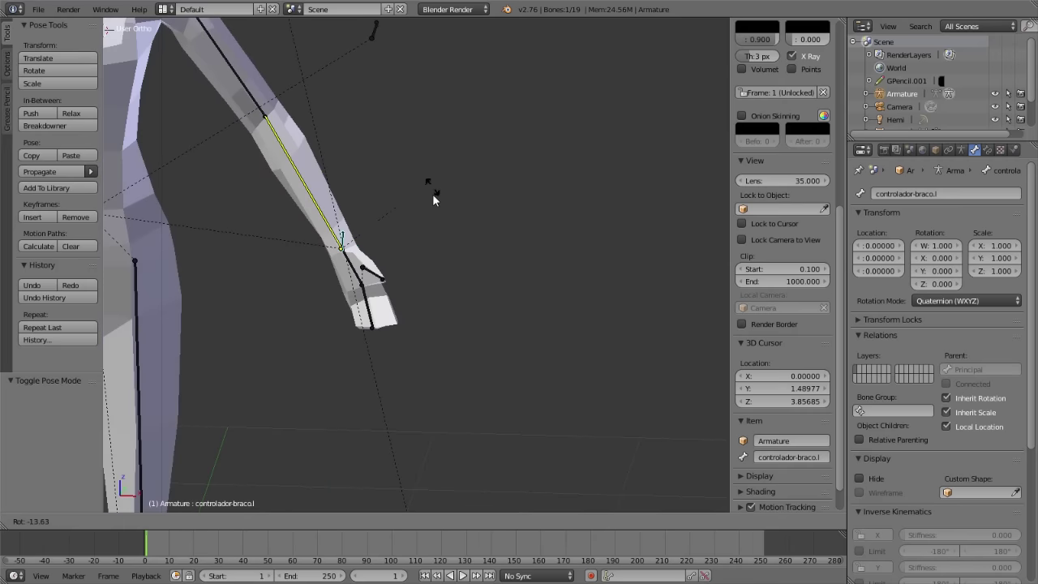
{"action": "right_click", "coordinate": [346, 269]}
{"action": "key", "text": "r"}
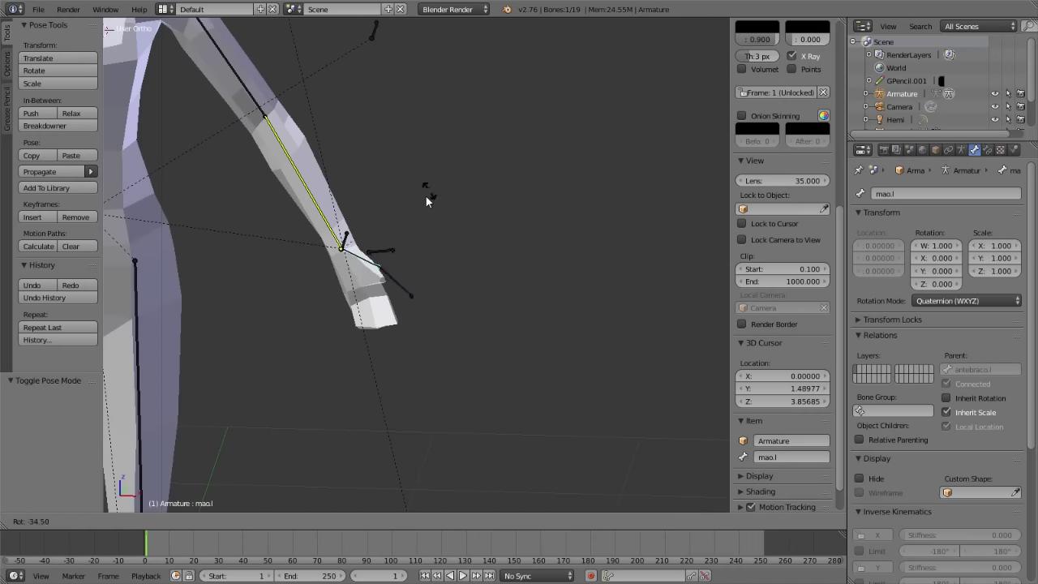
{"action": "right_click", "coordinate": [395, 248]}
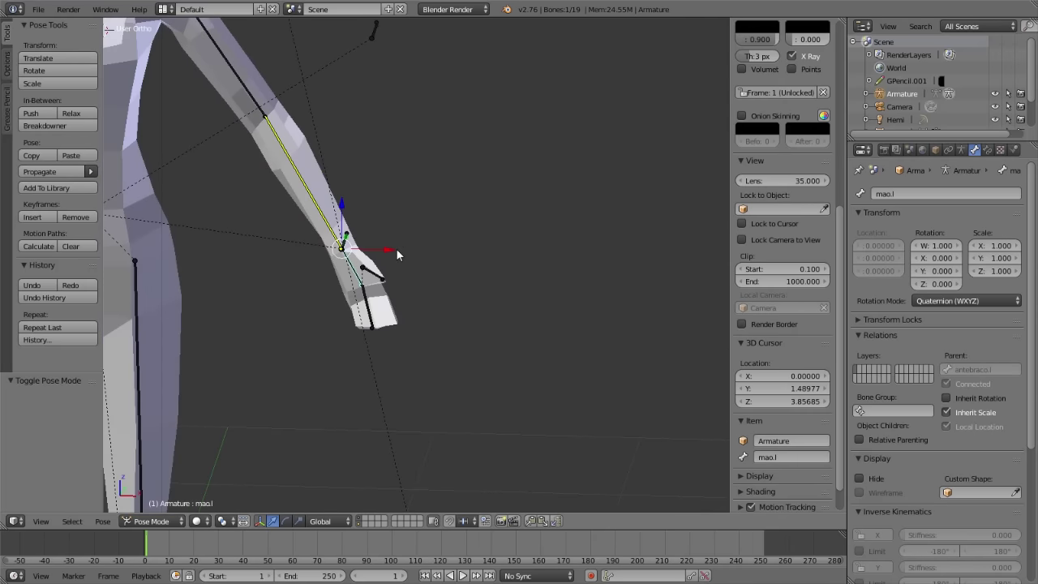
{"action": "right_click", "coordinate": [345, 239]}
{"action": "scroll", "coordinate": [340, 268], "scroll_direction": "up", "scroll_amount": 2}
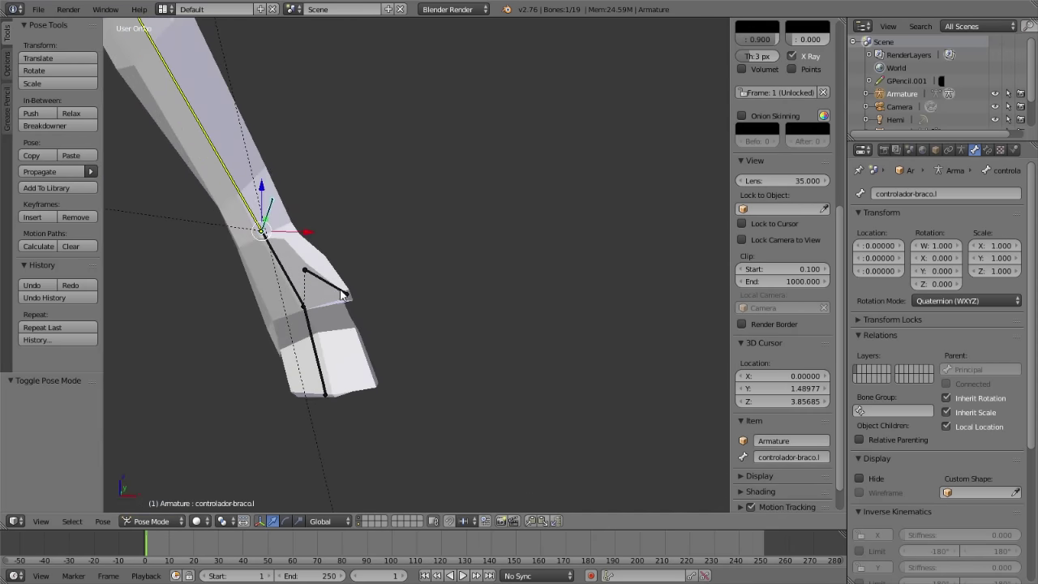
{"action": "right_click", "coordinate": [280, 263]}
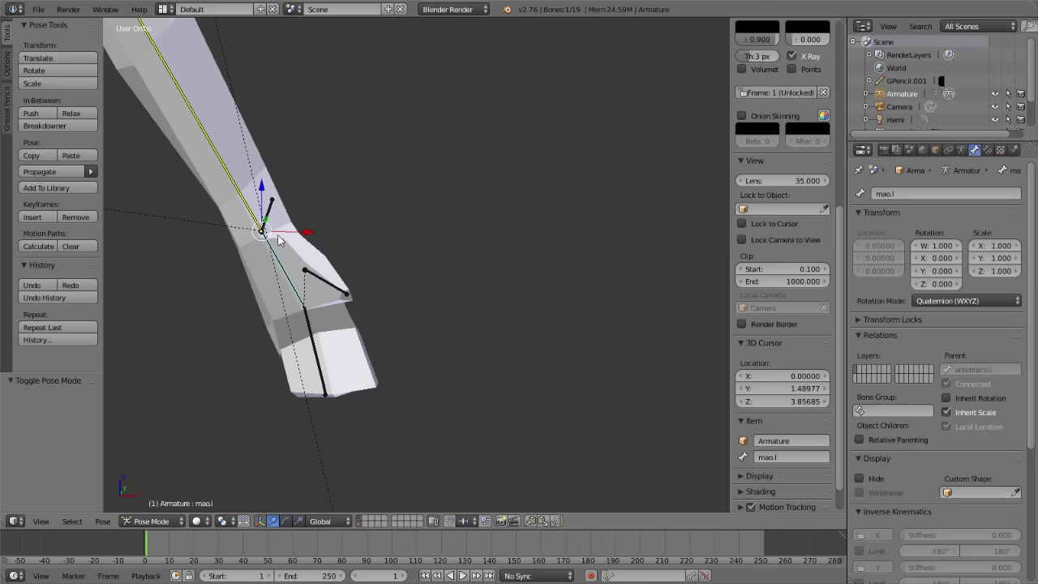
{"action": "left_click", "coordinate": [987, 149]}
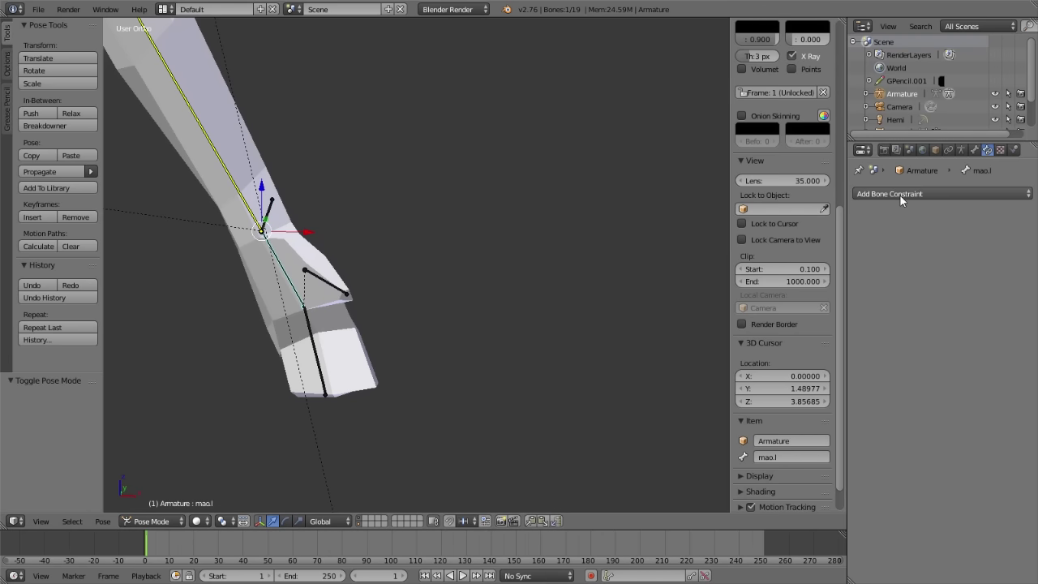
- Add a Child Of constraint to mao.l targeting Armature bone controlador-braco.l
{"action": "left_click", "coordinate": [900, 196]}
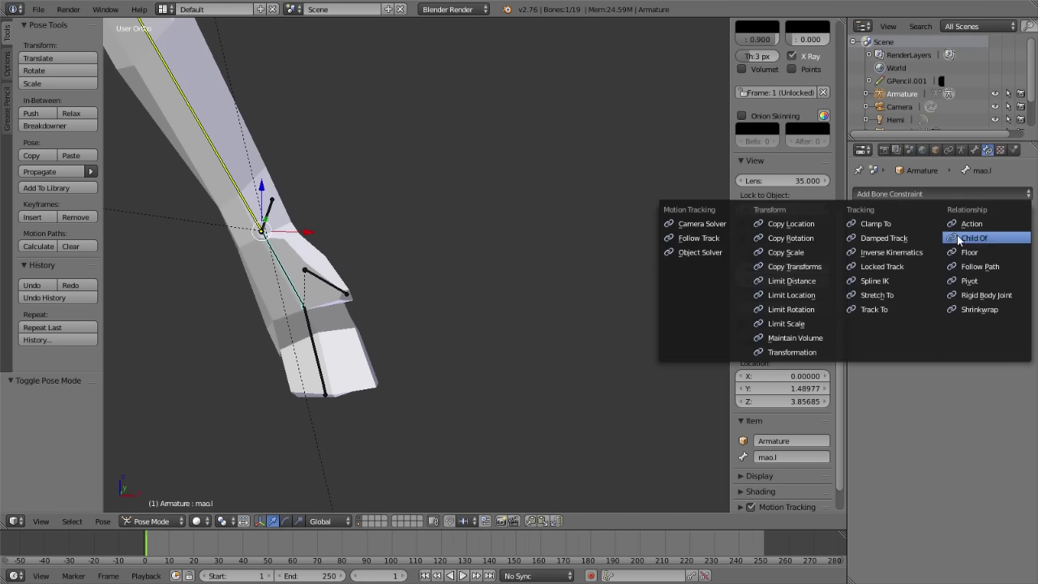
{"action": "left_click", "coordinate": [960, 239]}
{"action": "left_click", "coordinate": [946, 239]}
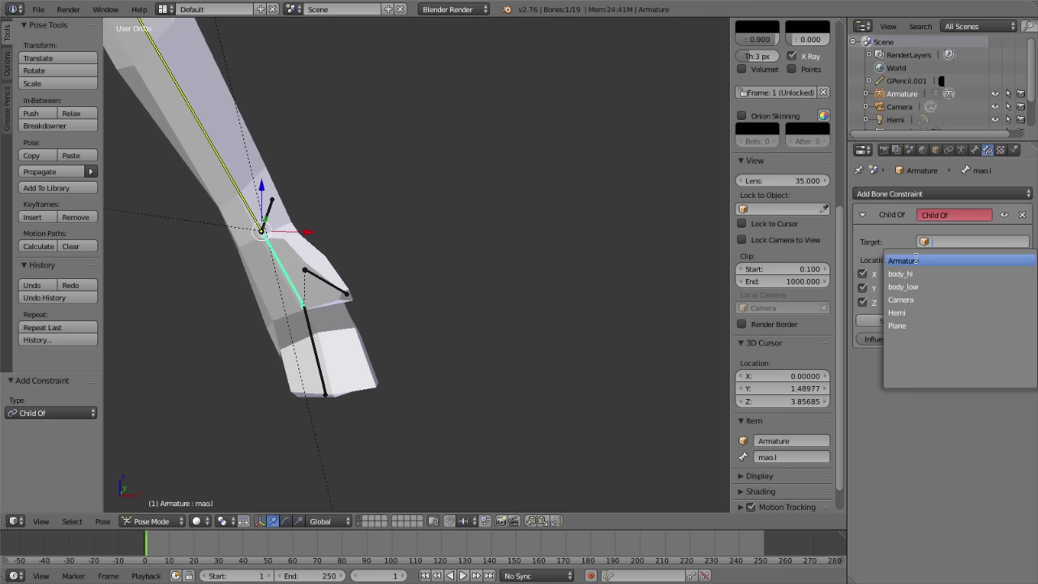
{"action": "left_click", "coordinate": [904, 258]}
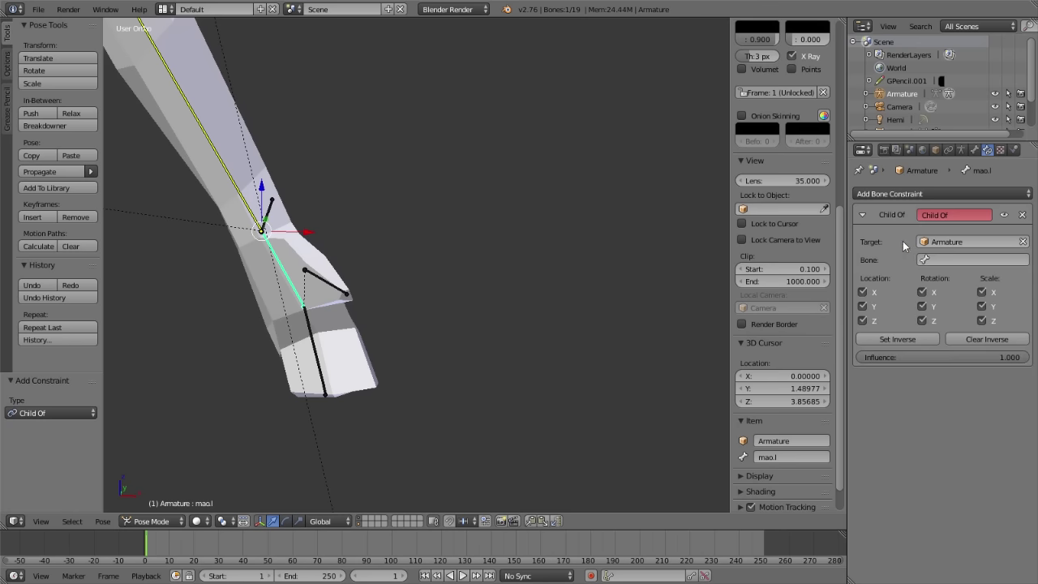
{"action": "left_click", "coordinate": [951, 260]}
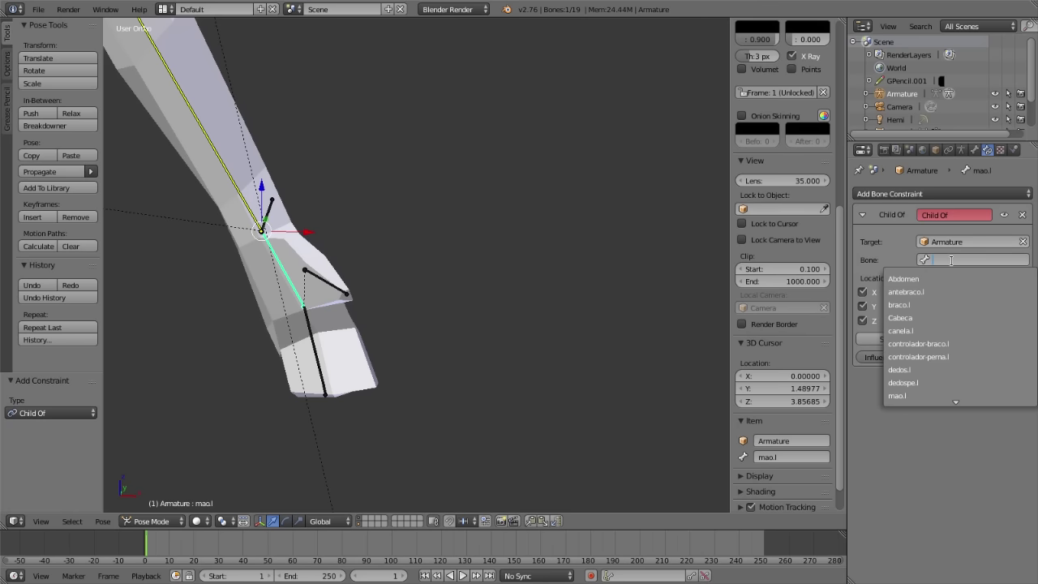
{"action": "type", "text": "cont"}
{"action": "key", "text": "Down"}
{"action": "key", "text": "Down"}
{"action": "key", "text": "Up"}
{"action": "key", "text": "Return"}
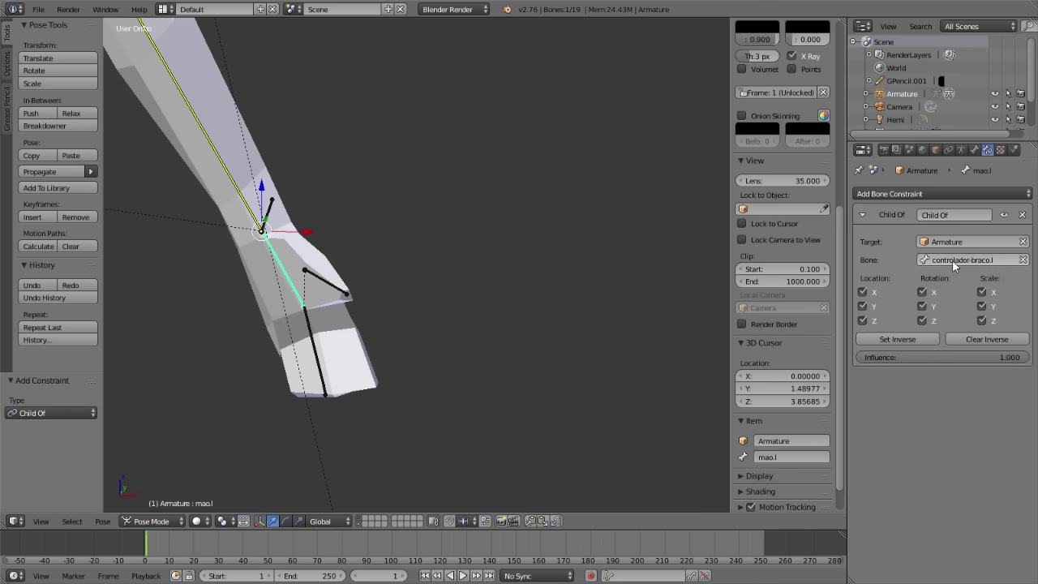
- Test moving and rotating controlador-braco.l to check the hand follows
{"action": "right_click", "coordinate": [276, 215]}
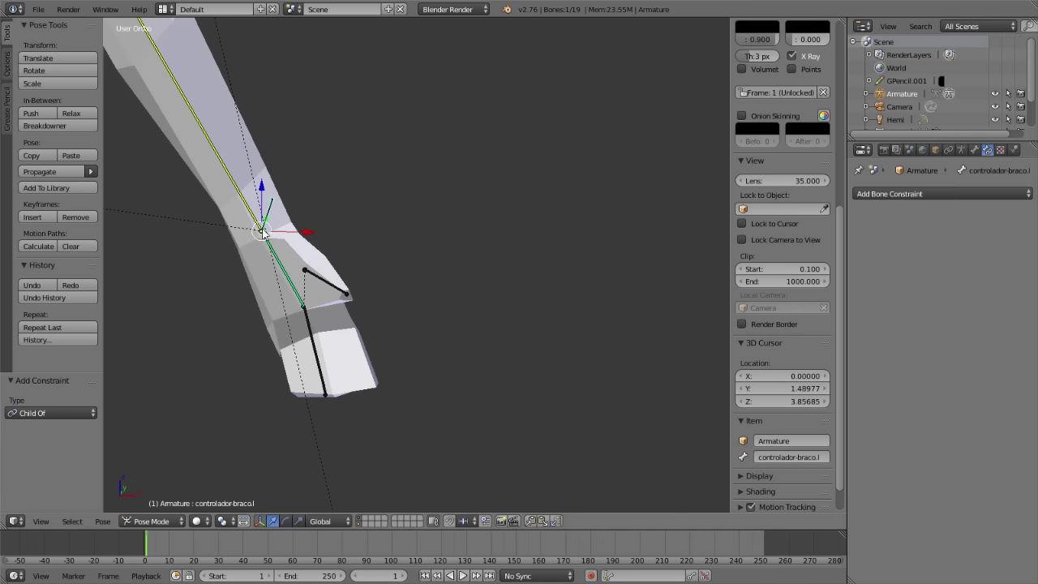
{"action": "key", "text": "g"}
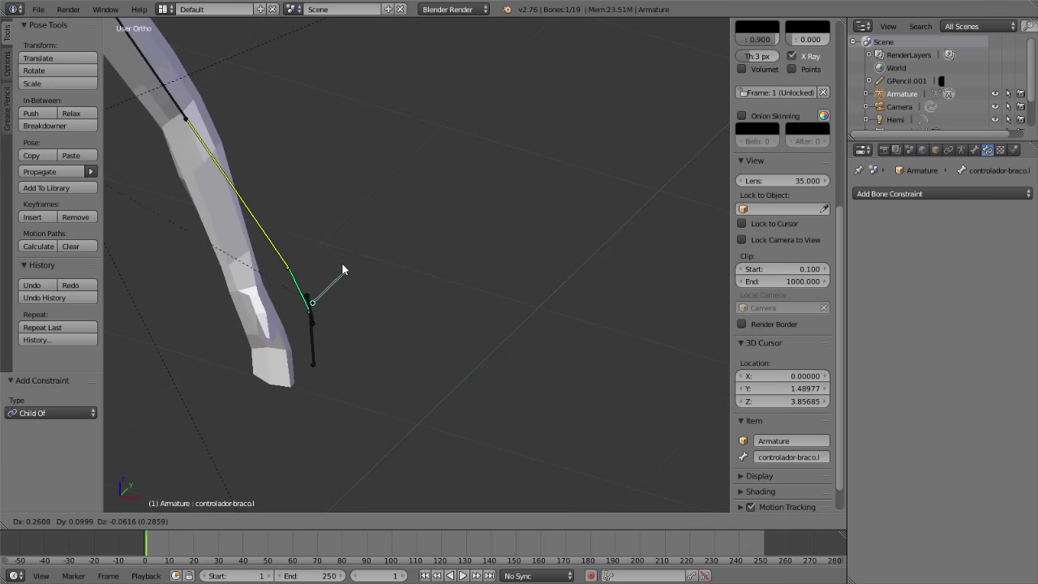
{"action": "right_click", "coordinate": [333, 292]}
{"action": "key", "text": "r"}
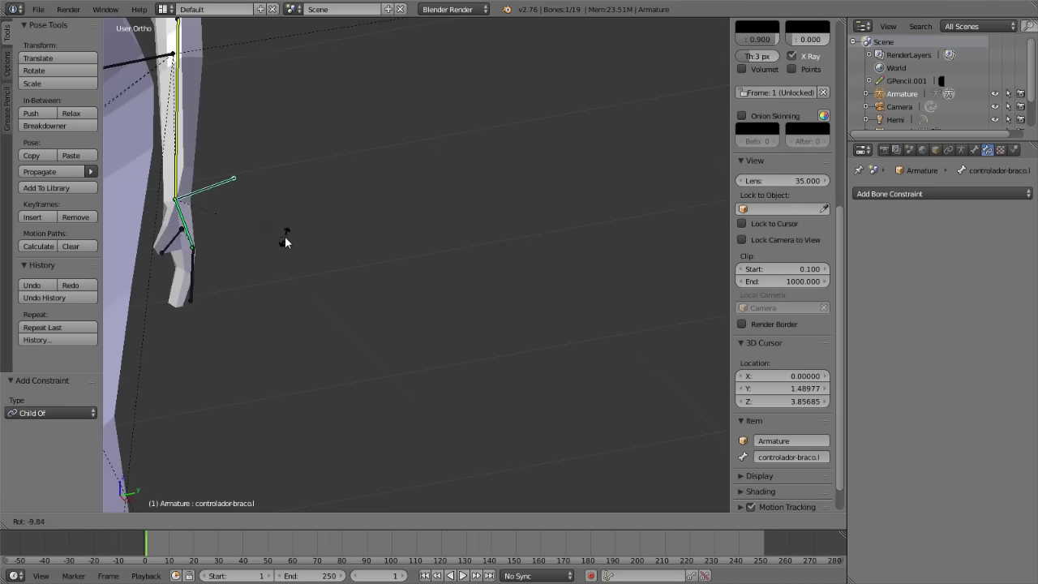
{"action": "right_click", "coordinate": [276, 240]}
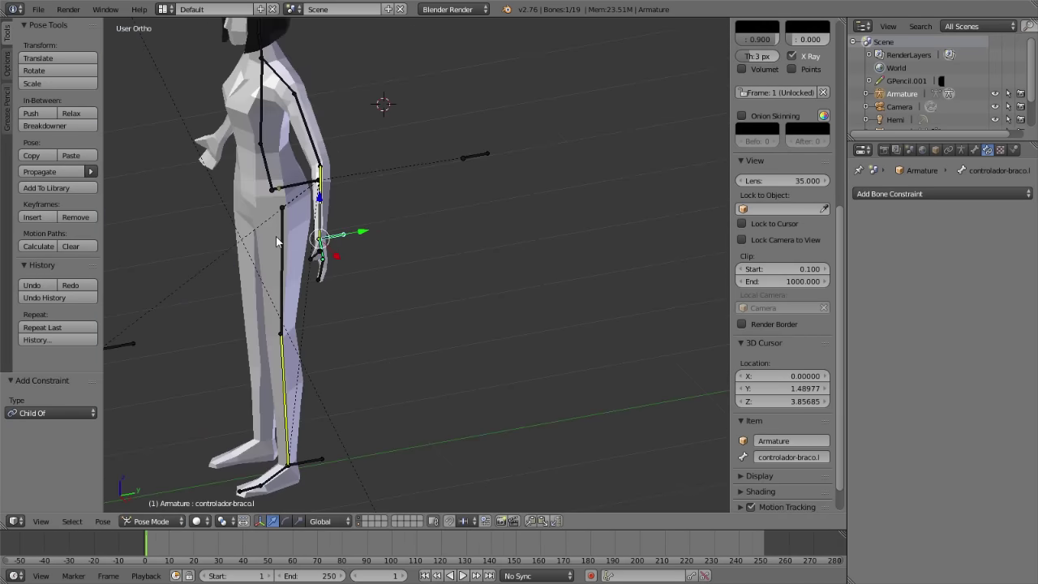
- Select the foot bone pe.l, frame it in view, and show its bone properties
{"action": "right_click", "coordinate": [268, 478]}
{"action": "key", "text": "KP_Decimal"}
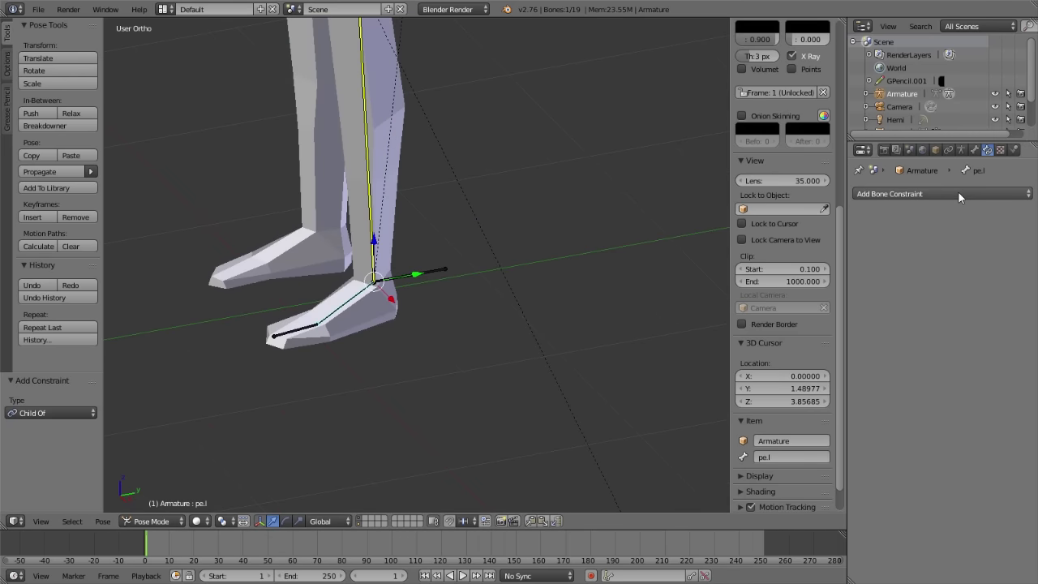
{"action": "left_click", "coordinate": [975, 150]}
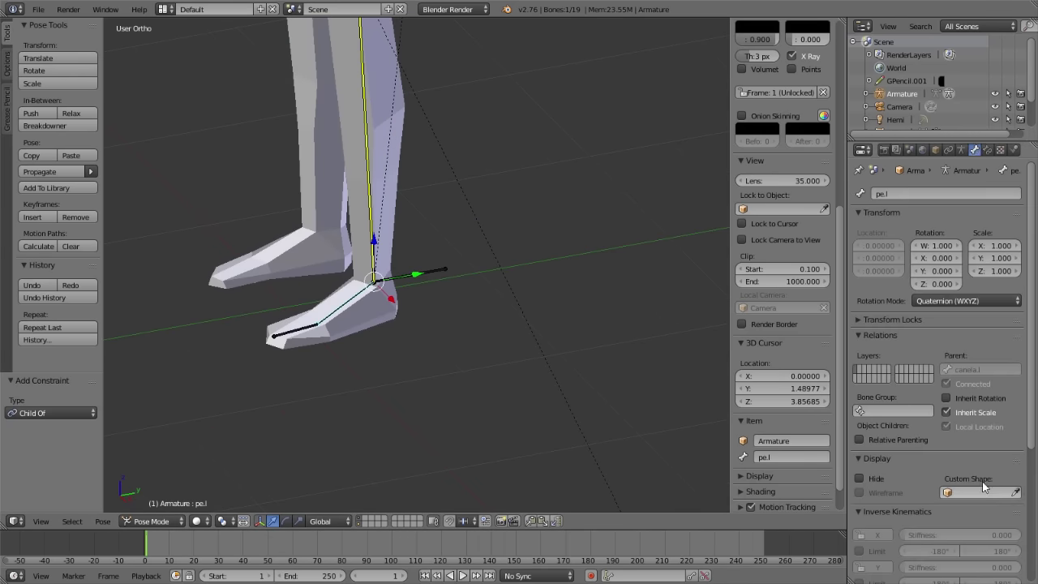
- Add a Child Of constraint to pe.l targeting Armature bone controlador-perna.l
{"action": "left_click", "coordinate": [989, 150]}
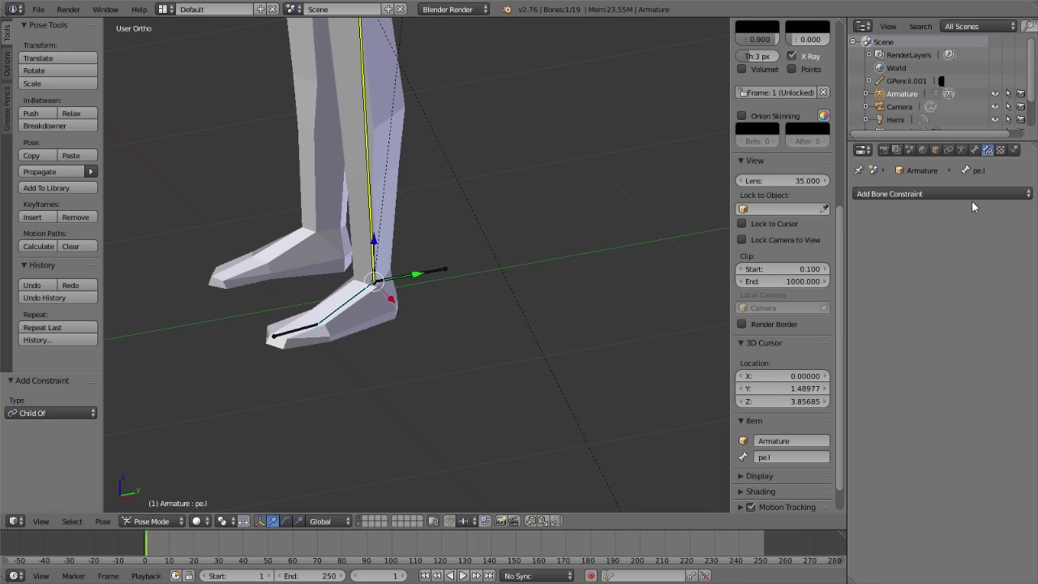
{"action": "left_click", "coordinate": [972, 193]}
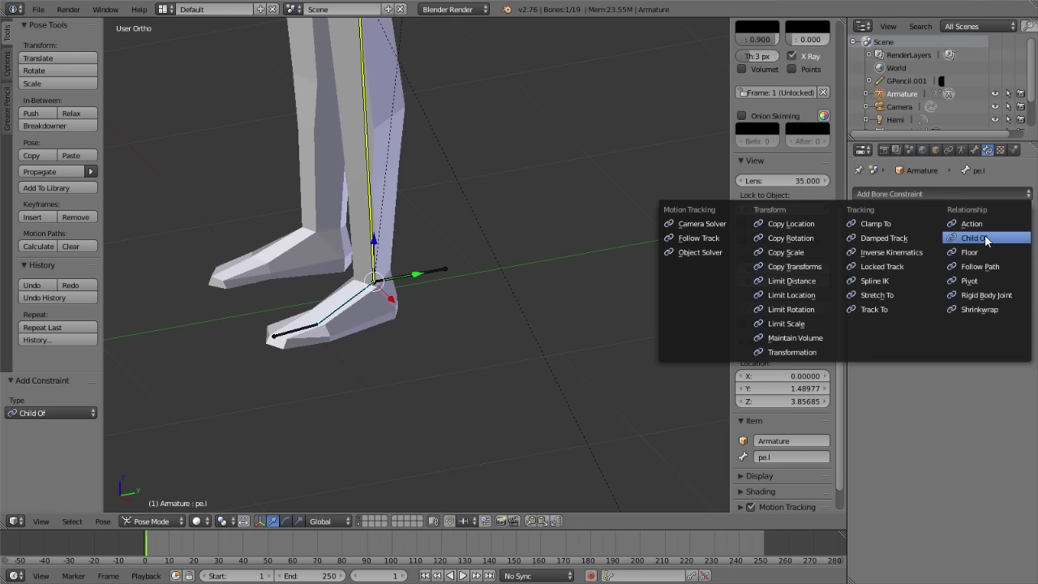
{"action": "left_click", "coordinate": [982, 237]}
{"action": "left_click", "coordinate": [980, 241]}
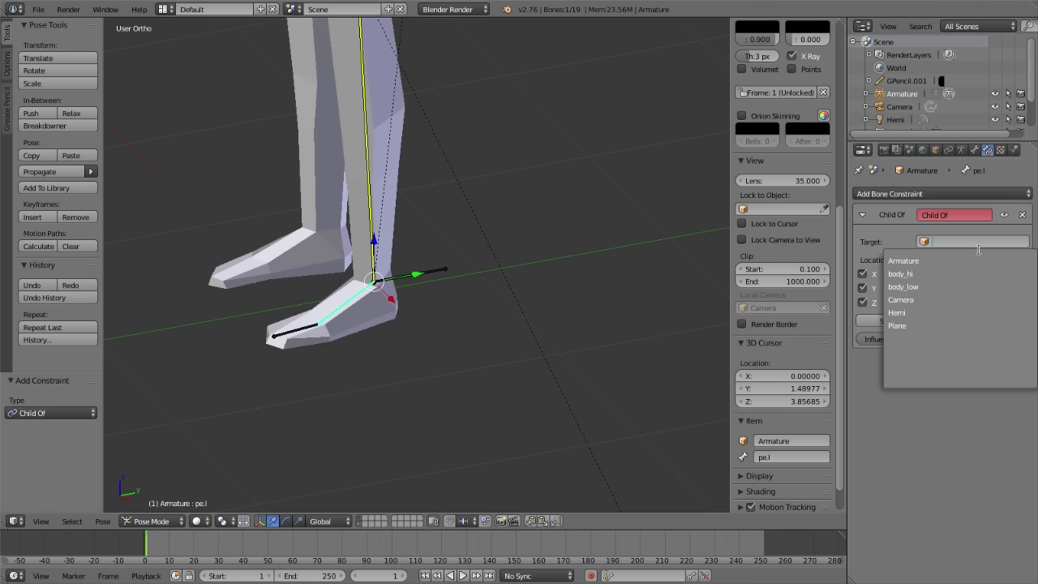
{"action": "left_click", "coordinate": [932, 261]}
{"action": "left_click", "coordinate": [935, 259]}
{"action": "type", "text": "cotro"}
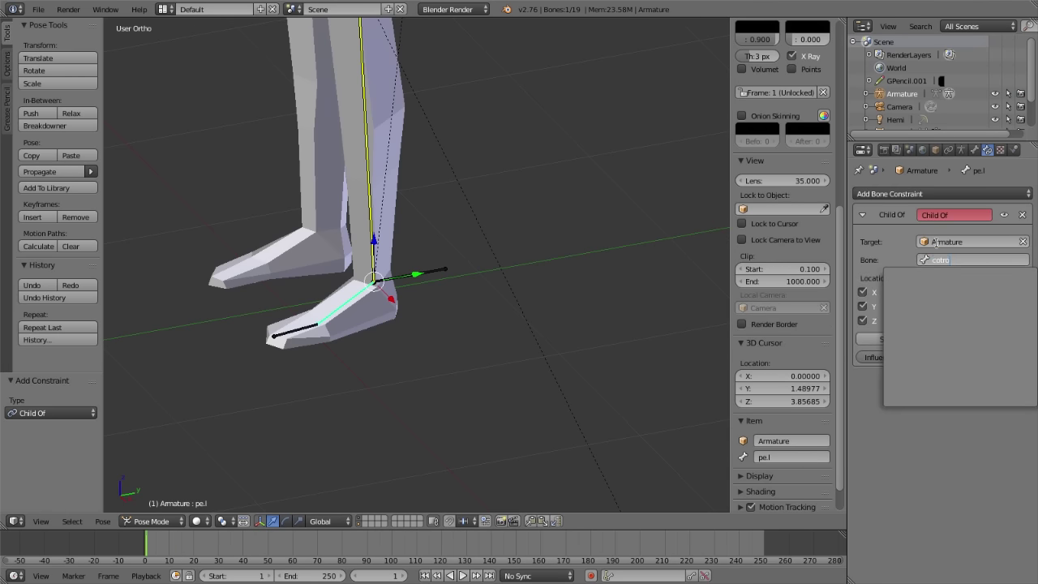
{"action": "key", "text": "BackSpace"}
{"action": "type", "text": "n"}
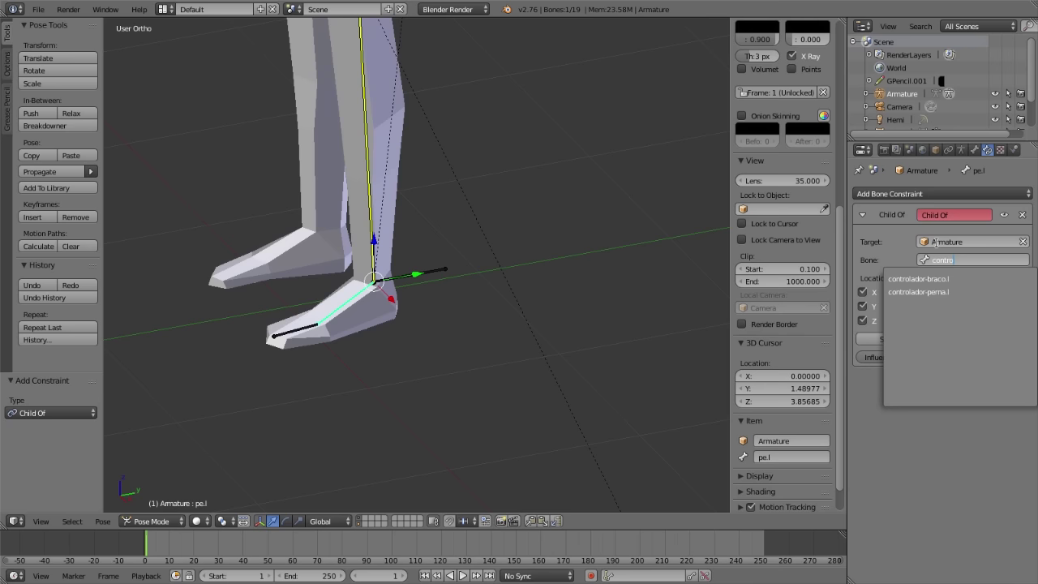
{"action": "left_click", "coordinate": [918, 291]}
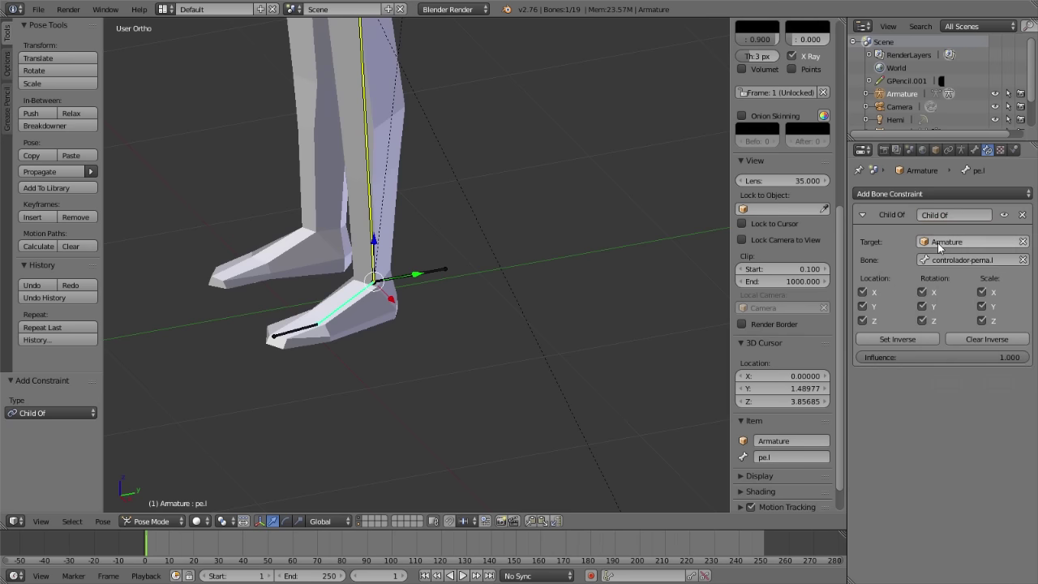
- Test-rotate the leg controller controlador-perna.l twice, cancelling each rotation
{"action": "right_click", "coordinate": [419, 278]}
{"action": "key", "text": "r"}
{"action": "key", "text": "Escape"}
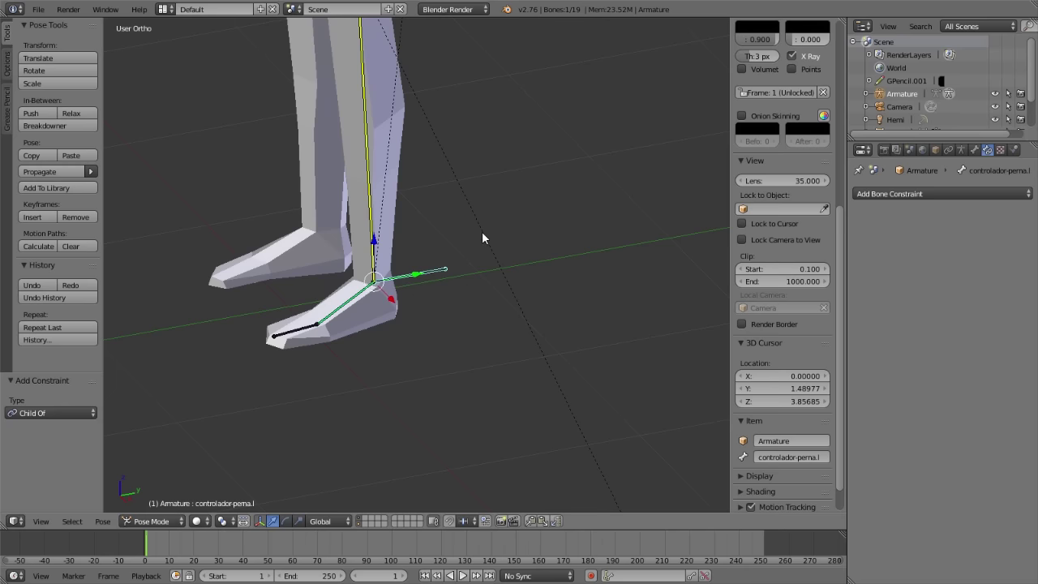
{"action": "key", "text": "r"}
{"action": "key", "text": "Escape"}
{"action": "scroll", "coordinate": [595, 274], "scroll_direction": "down", "scroll_amount": 2}
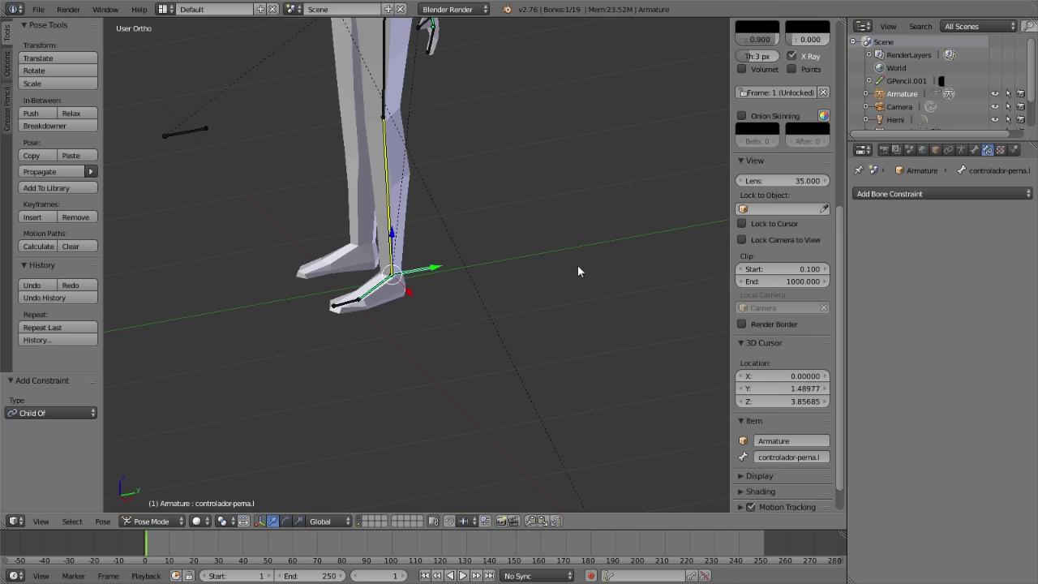
- Orbit and zoom around the whole character to inspect the rig from the side
{"action": "scroll", "coordinate": [577, 264], "scroll_direction": "down", "scroll_amount": 3}
{"action": "middle_click_drag", "start_coordinate": [441, 231], "coordinate": [489, 222]}
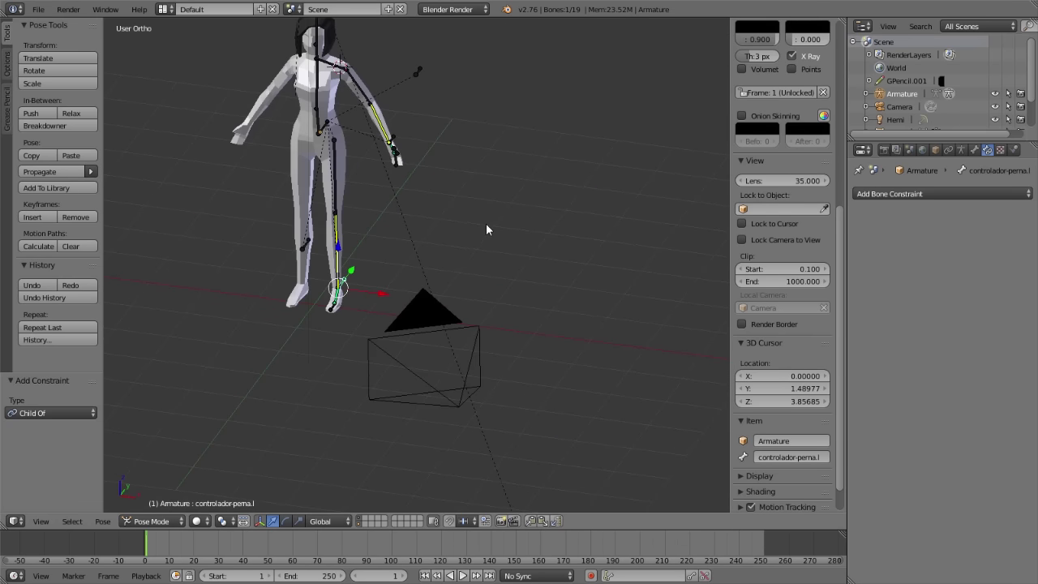
{"action": "scroll", "coordinate": [368, 230], "scroll_direction": "up", "scroll_amount": 4}
{"action": "scroll", "coordinate": [308, 235], "scroll_direction": "down", "scroll_amount": 2}
{"action": "scroll", "coordinate": [365, 284], "scroll_direction": "down", "scroll_amount": 2}
{"action": "scroll", "coordinate": [414, 291], "scroll_direction": "down", "scroll_amount": 3}
{"action": "mouse_move", "coordinate": [426, 276]}
{"action": "middle_mouse_down"}
{"action": "mouse_move", "coordinate": [586, 267]}
{"action": "mouse_move", "coordinate": [417, 292]}
{"action": "mouse_move", "coordinate": [347, 429]}
{"action": "mouse_move", "coordinate": [389, 290]}
{"action": "mouse_move", "coordinate": [423, 277]}
{"action": "middle_mouse_up"}
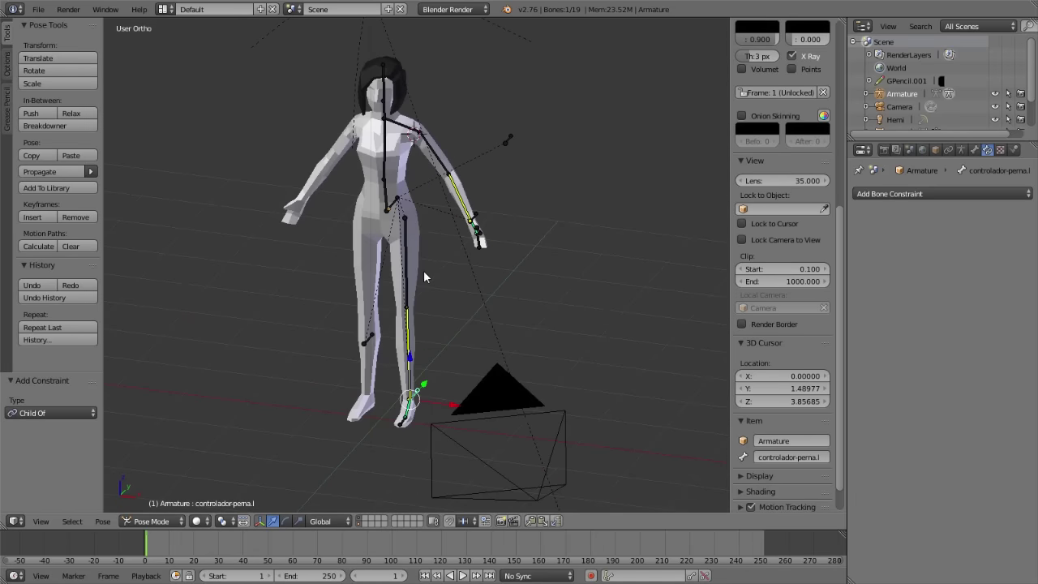
{"action": "scroll", "coordinate": [435, 263], "scroll_direction": "up", "scroll_amount": 2}
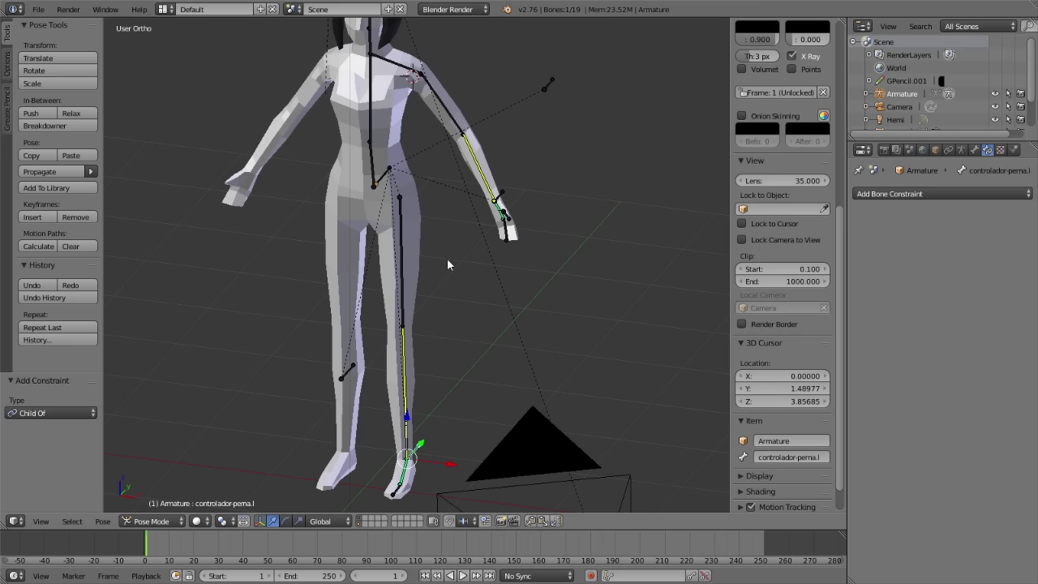
- Switch to Front Ortho view, clear the bone selection, and zoom in on the hips
{"action": "right_click", "coordinate": [550, 88]}
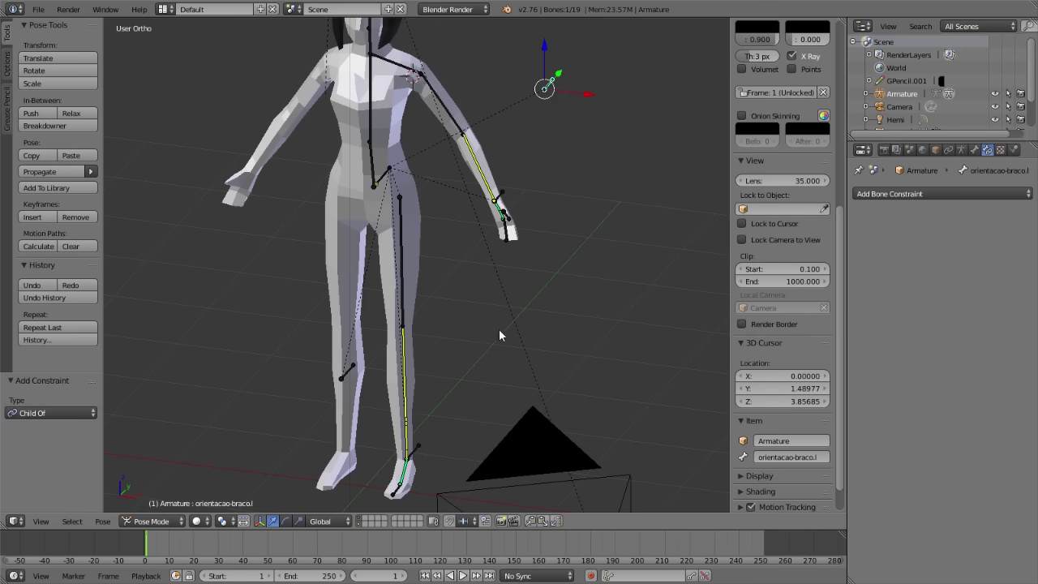
{"action": "key", "text": "KP_1"}
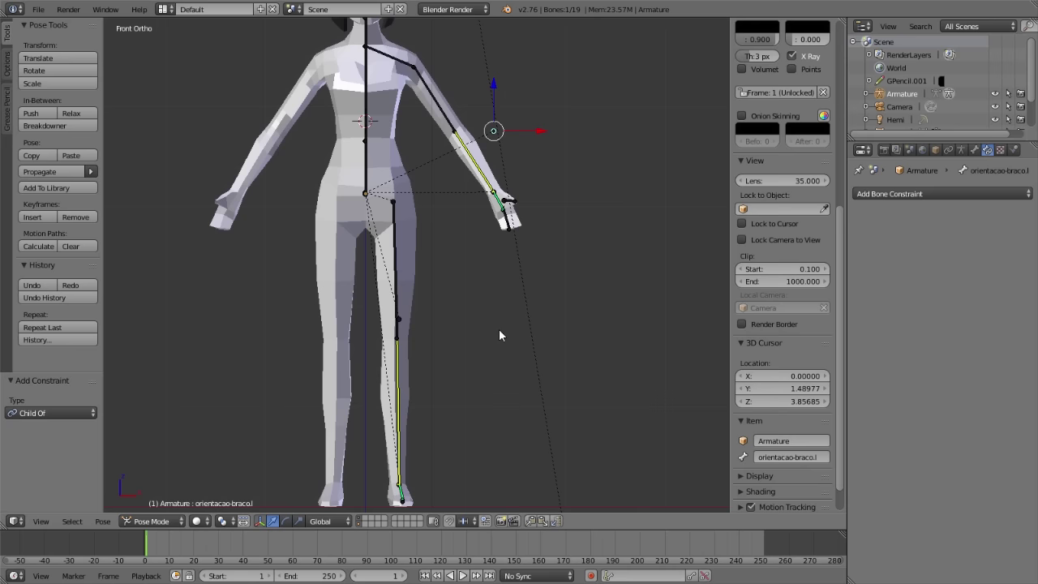
{"action": "key", "text": "a"}
{"action": "key", "text": "a"}
{"action": "scroll", "coordinate": [404, 195], "scroll_direction": "up", "scroll_amount": 2}
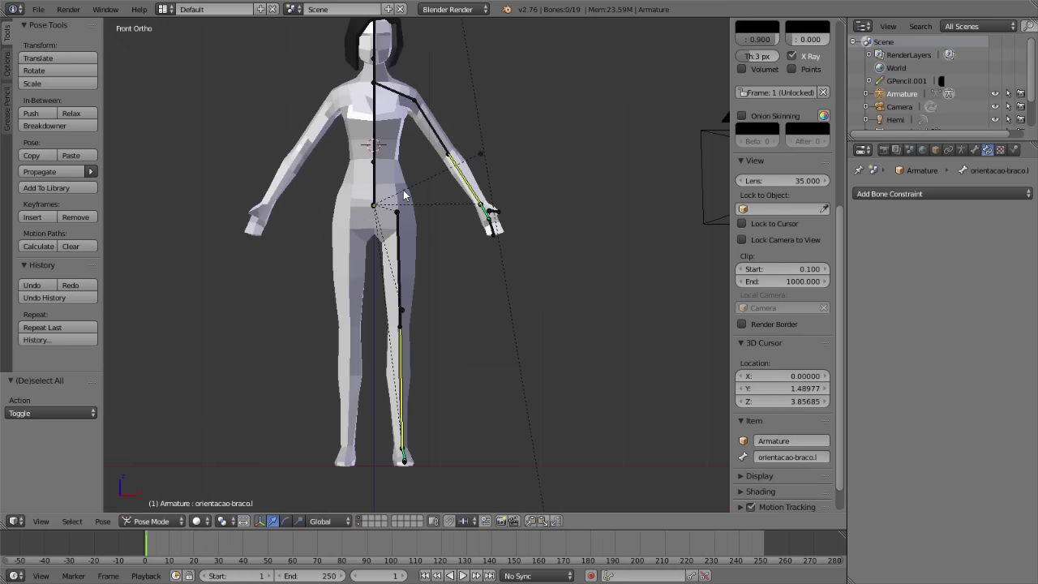
{"action": "scroll", "coordinate": [469, 201], "scroll_direction": "up", "scroll_amount": 1}
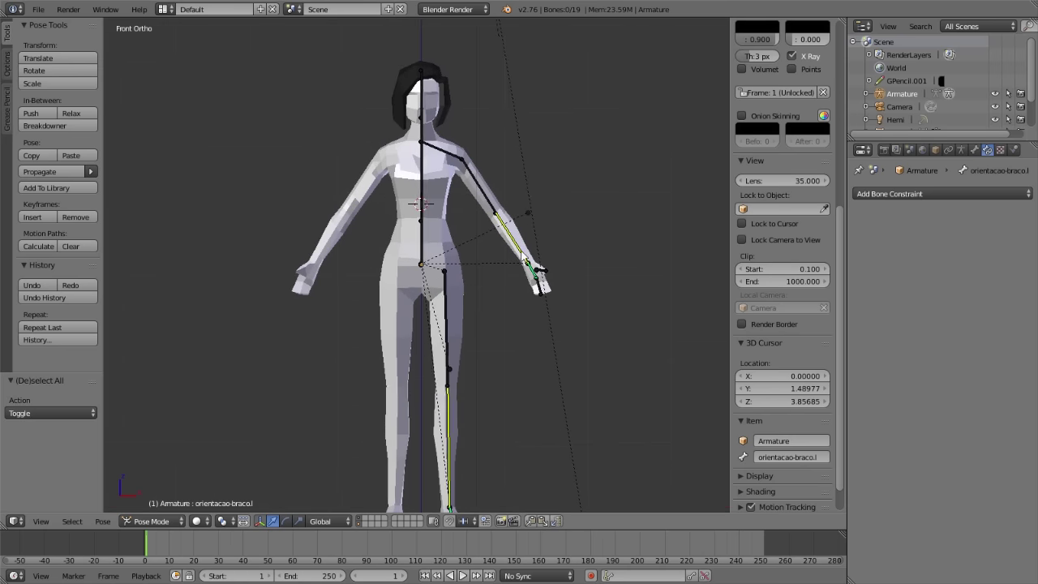
{"action": "scroll", "coordinate": [479, 187], "scroll_direction": "up", "scroll_amount": 3}
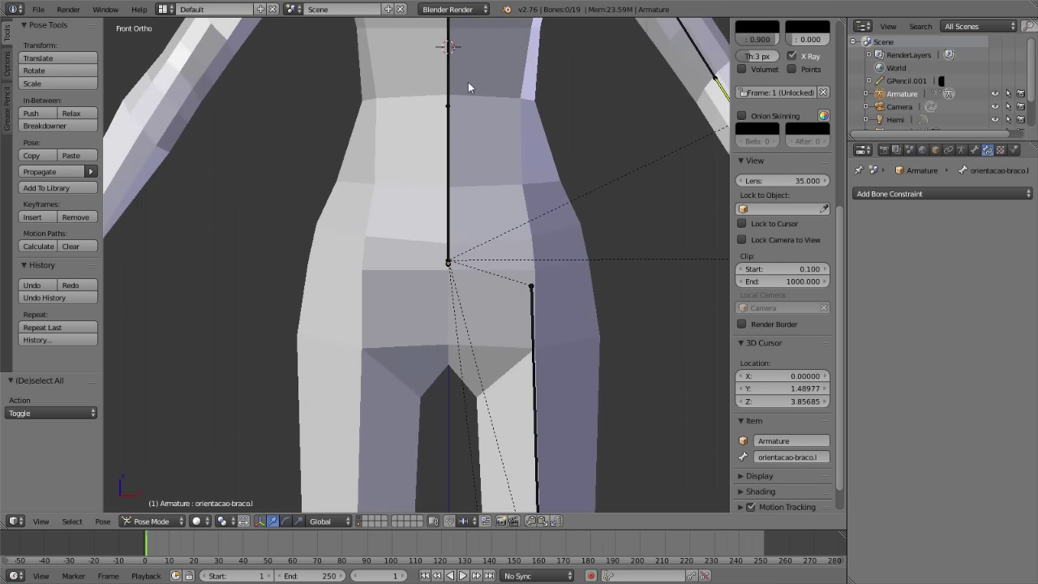
{"action": "scroll", "coordinate": [424, 385], "scroll_direction": "up", "scroll_amount": 4}
{"action": "scroll", "coordinate": [409, 214], "scroll_direction": "up", "scroll_amount": 4}
{"action": "scroll", "coordinate": [366, 105], "scroll_direction": "down", "scroll_amount": 2}
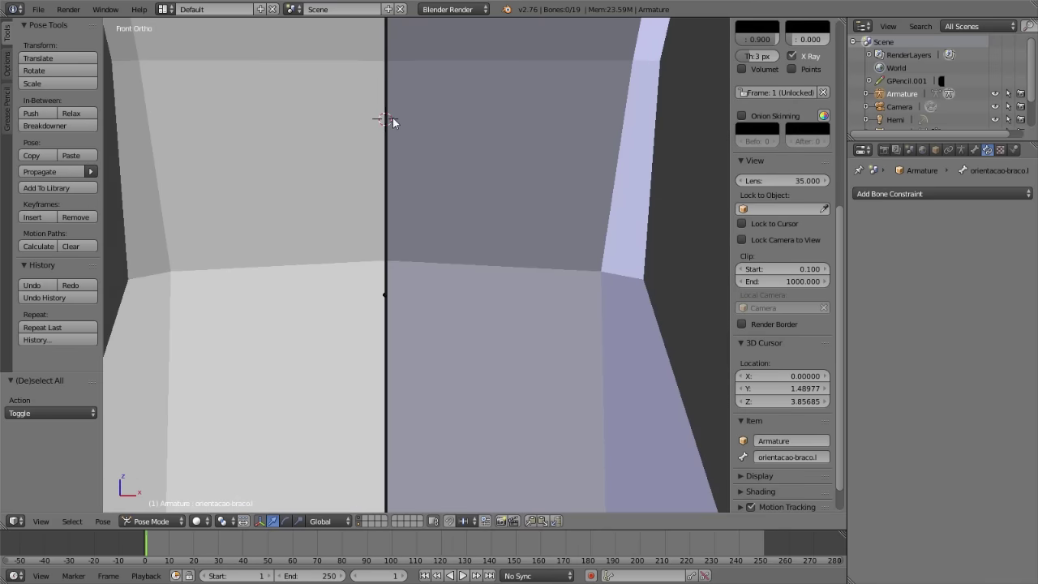
{"action": "scroll", "coordinate": [385, 178], "scroll_direction": "down", "scroll_amount": 4}
{"action": "scroll", "coordinate": [385, 178], "scroll_direction": "down", "scroll_amount": 1}
- Select the Abdomen bone, enter Edit Mode, and pick the root joint at the hips
{"action": "right_click", "coordinate": [412, 328]}
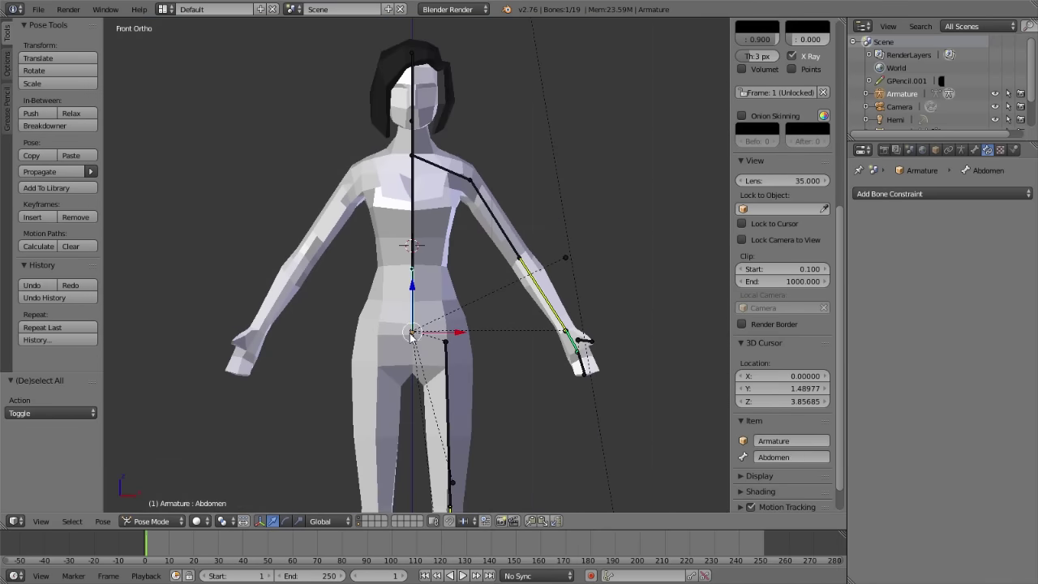
{"action": "key", "text": "Tab"}
{"action": "right_click", "coordinate": [412, 332]}
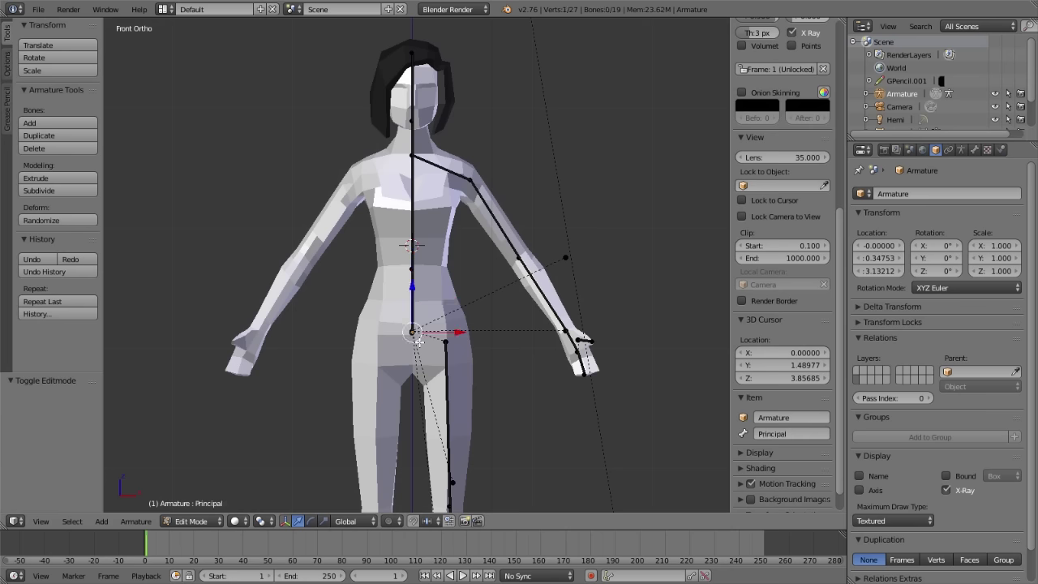
- Snap the 3D cursor to the hip joint and recentre the view higher
{"action": "key", "text": "shift+s"}
{"action": "left_click", "coordinate": [395, 344]}
{"action": "key", "text": "Tab"}
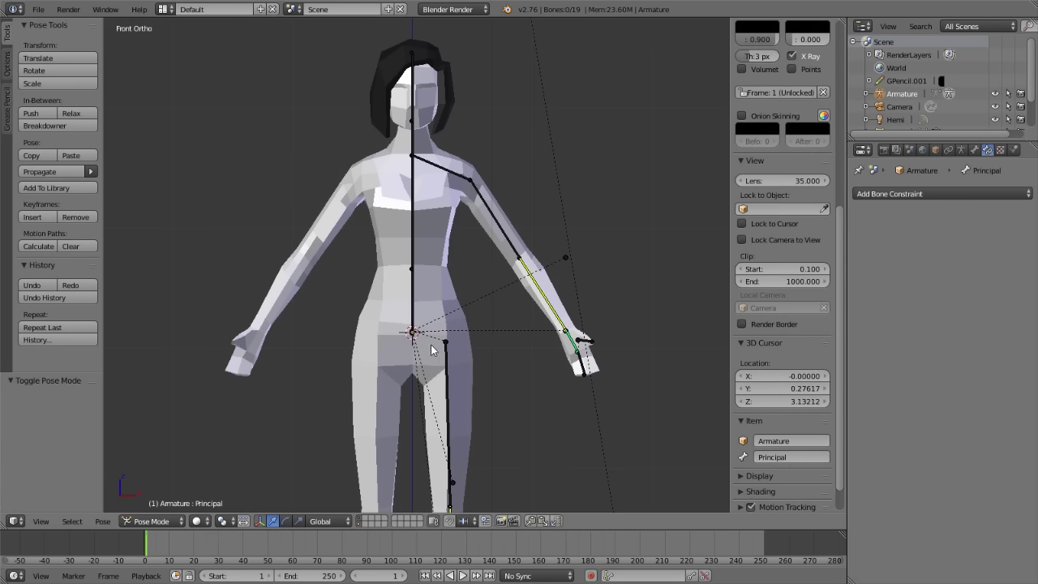
{"action": "scroll", "coordinate": [510, 328], "scroll_direction": "down", "scroll_amount": 3}
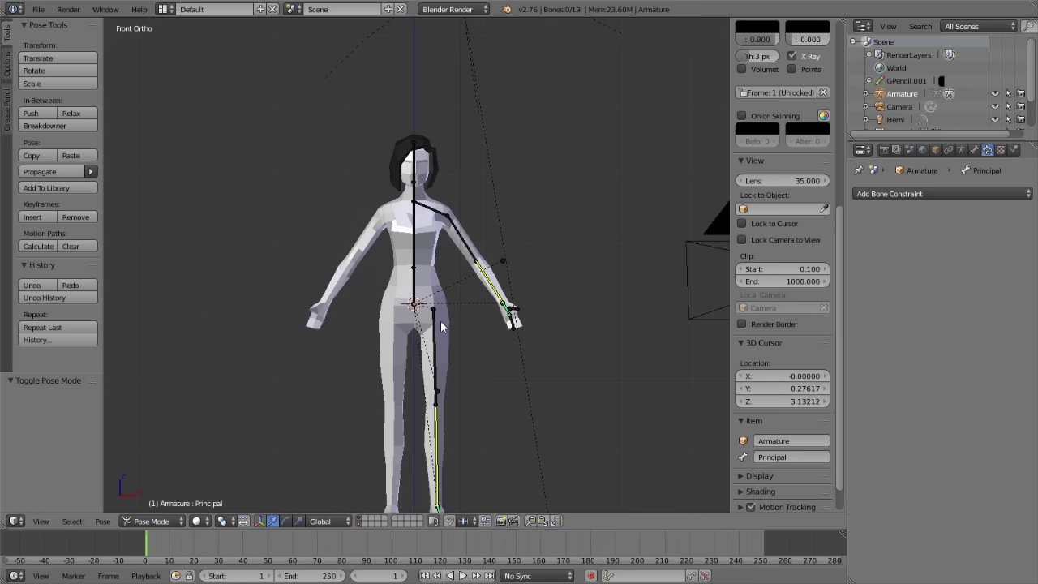
{"action": "middle_click_drag", "start_coordinate": [476, 349], "coordinate": [470, 277], "text": "shift"}
- In Edit Mode, box-select the left shoulder Ombro.l, arm and leg bones in wireframe
{"action": "key", "text": "Tab"}
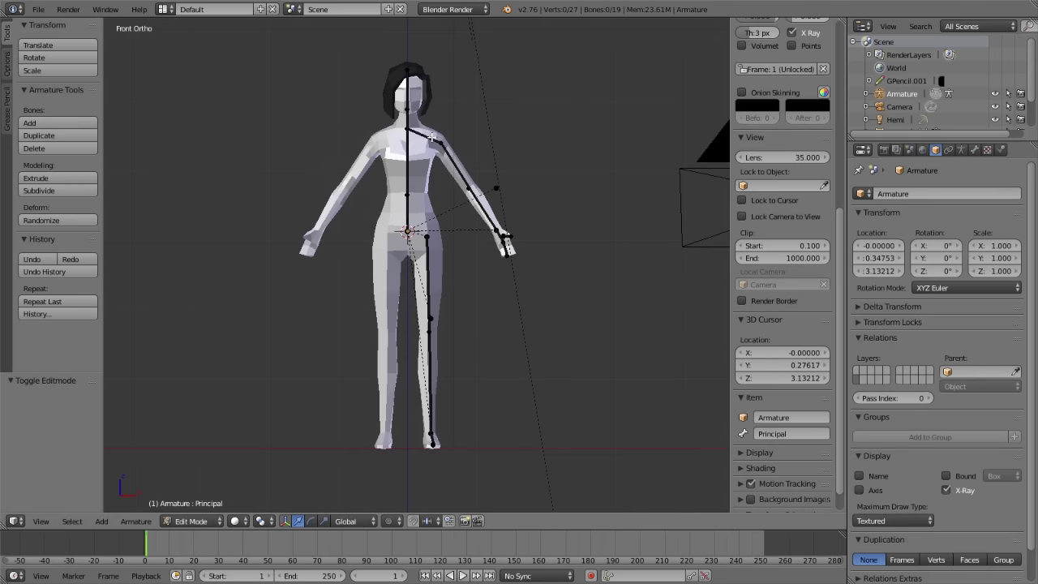
{"action": "right_click", "coordinate": [430, 135]}
{"action": "key", "text": "a"}
{"action": "key", "text": "b"}
{"action": "left_click_drag", "start_coordinate": [412, 114], "coordinate": [621, 492]}
{"action": "key", "text": "z"}
{"action": "key", "text": "b"}
{"action": "left_click_drag", "start_coordinate": [412, 107], "coordinate": [603, 462]}
{"action": "right_click", "coordinate": [427, 139], "text": "shift"}
{"action": "mouse_move", "coordinate": [542, 195]}
{"action": "middle_mouse_down"}
{"action": "mouse_move", "coordinate": [533, 251]}
{"action": "mouse_move", "coordinate": [487, 267]}
{"action": "mouse_move", "coordinate": [581, 270]}
{"action": "mouse_move", "coordinate": [714, 252]}
{"action": "middle_mouse_up"}
{"action": "key", "text": "KP_1"}
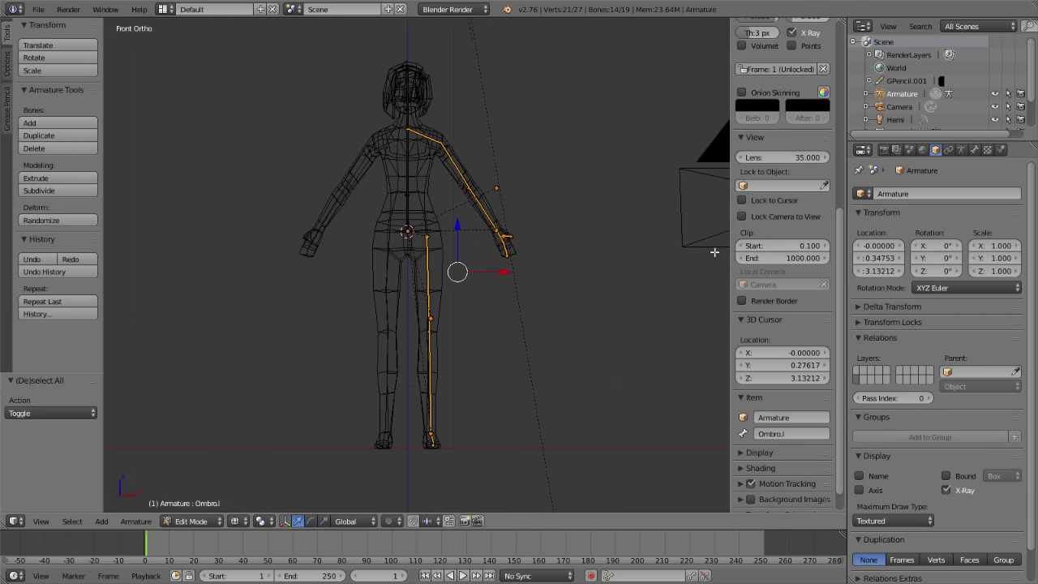
{"action": "middle_click_drag", "start_coordinate": [489, 257], "coordinate": [513, 248], "text": "shift"}
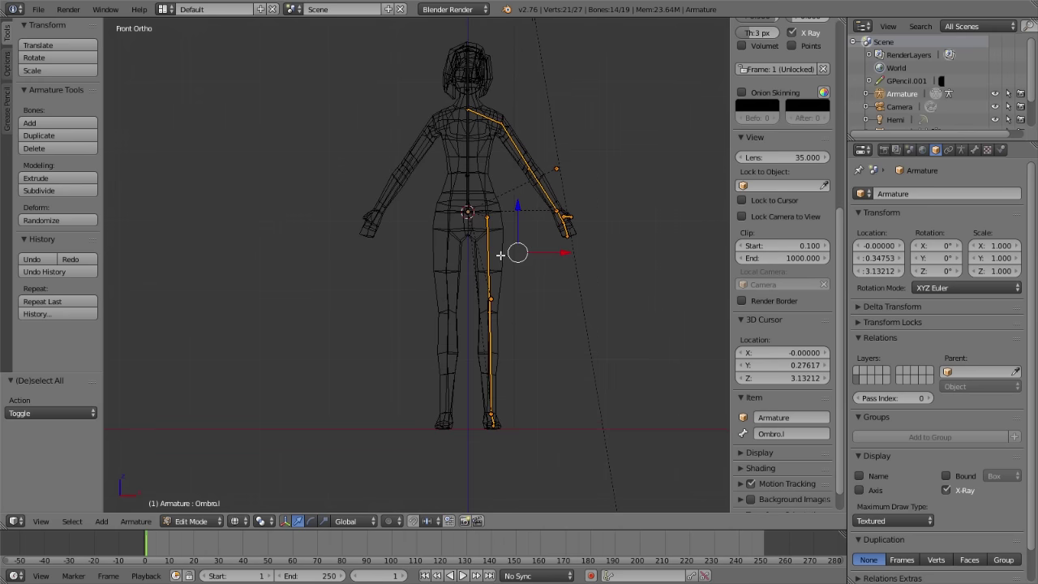
- Duplicate the selected bones in place and try scaling them -1 on X
{"action": "key", "text": "shift+d"}
{"action": "right_click", "coordinate": [633, 195]}
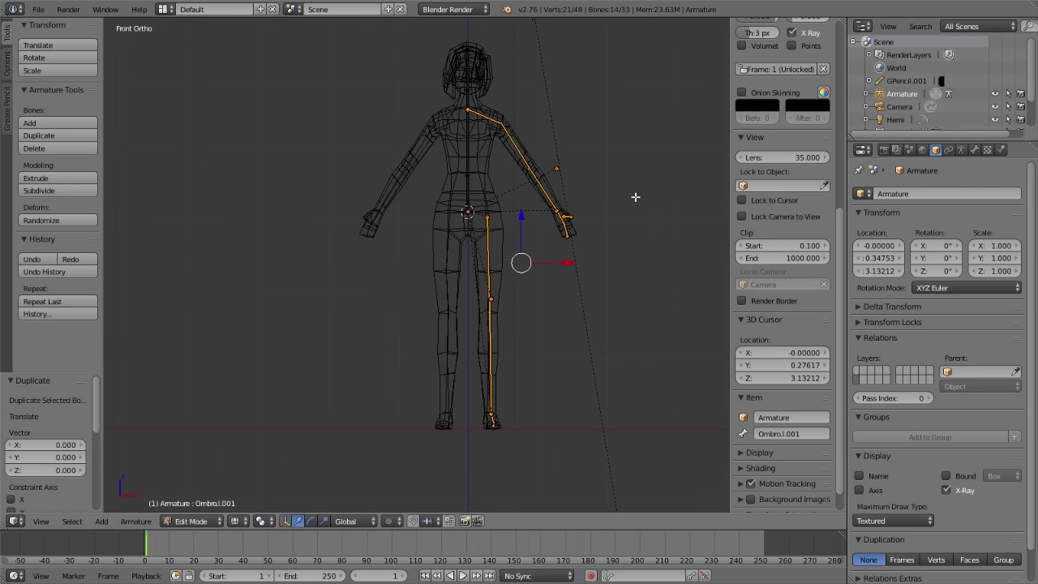
{"action": "key", "text": "s"}
{"action": "key", "text": "x"}
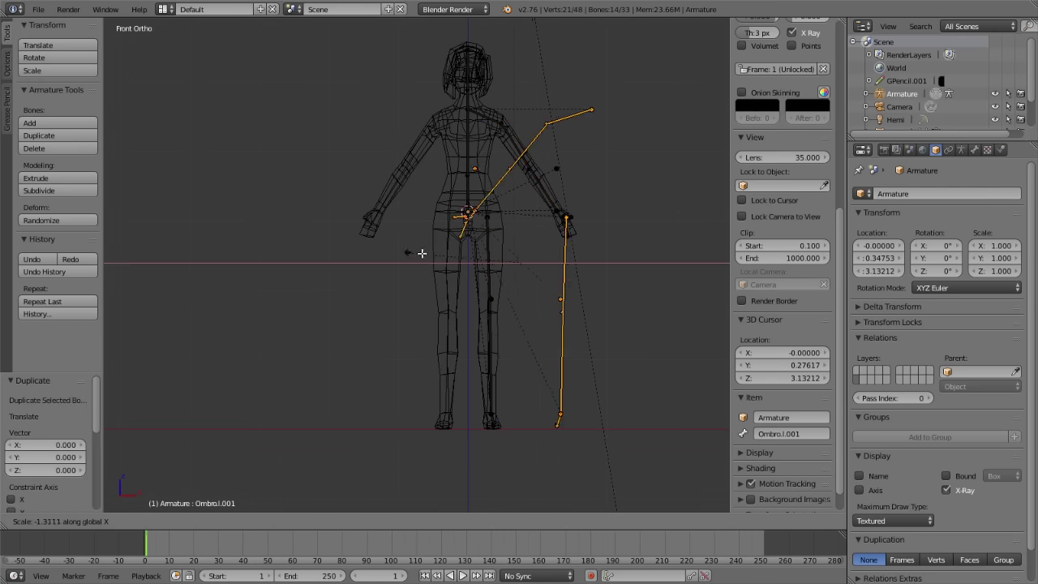
{"action": "type", "text": "-1"}
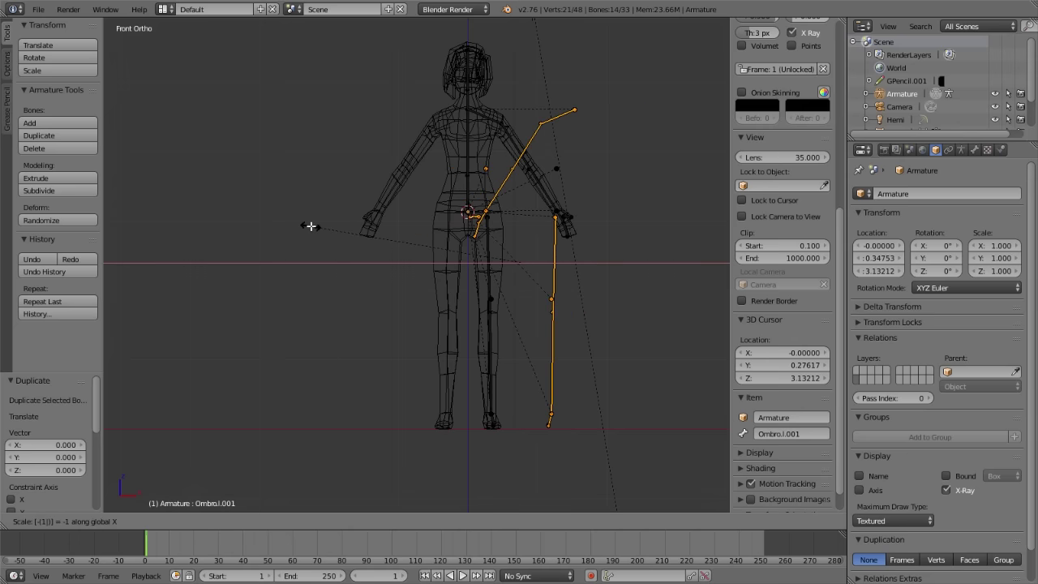
{"action": "key", "text": "Return"}
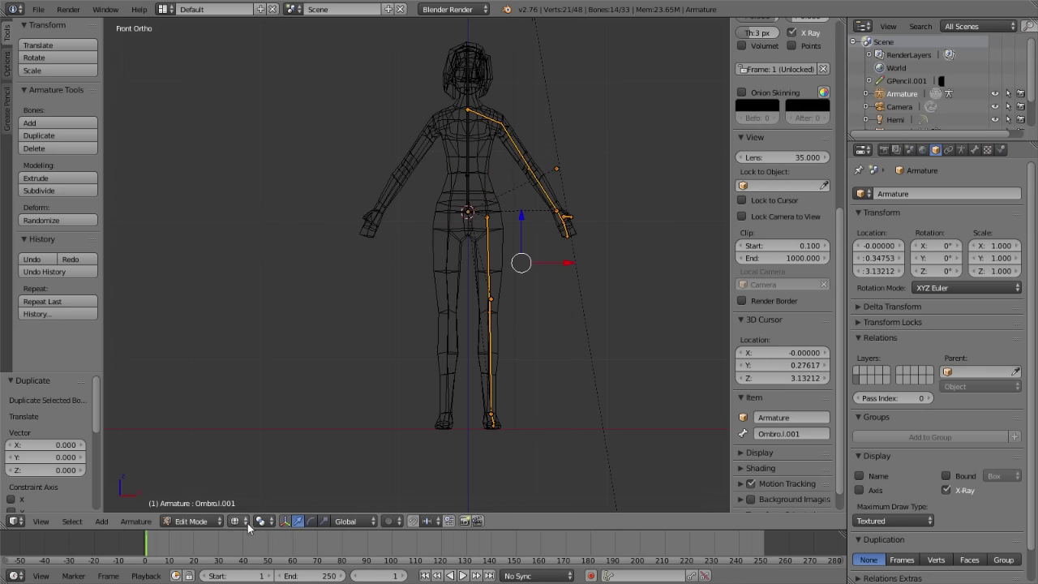
- Set the pivot to 3D Cursor and mirror the copies with an X scale of -1
{"action": "left_click", "coordinate": [261, 520]}
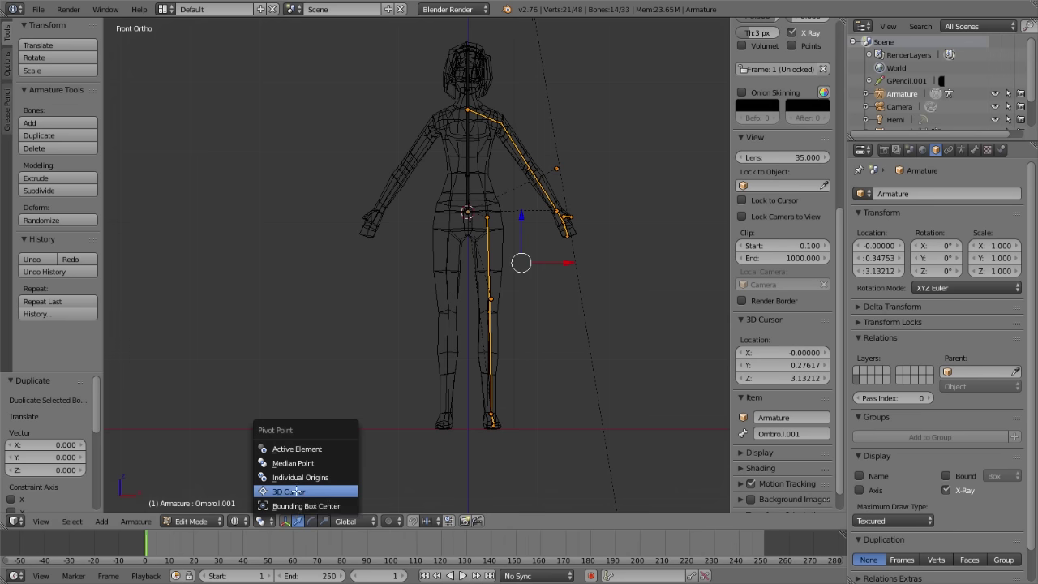
{"action": "left_click", "coordinate": [298, 492]}
{"action": "key", "text": "s"}
{"action": "type", "text": "x"}
{"action": "type", "text": "-1"}
{"action": "key", "text": "Return"}
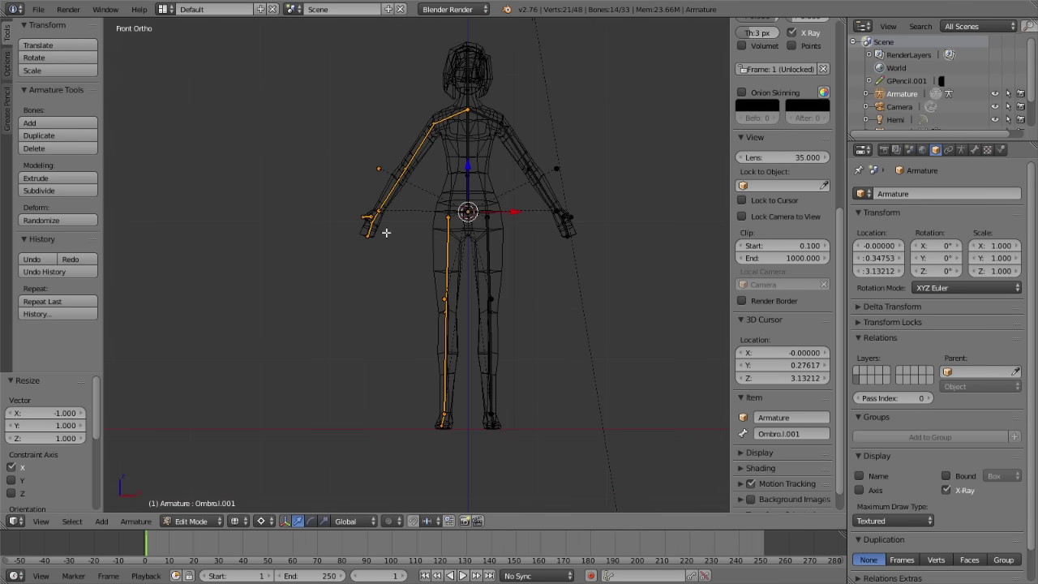
- Run Flip Names on the copied bones to give them .r names
{"action": "scroll", "coordinate": [386, 233], "scroll_direction": "up", "scroll_amount": 1}
{"action": "middle_click_drag", "start_coordinate": [385, 233], "coordinate": [453, 299]}
{"action": "scroll", "coordinate": [453, 299], "scroll_direction": "up", "scroll_amount": 3}
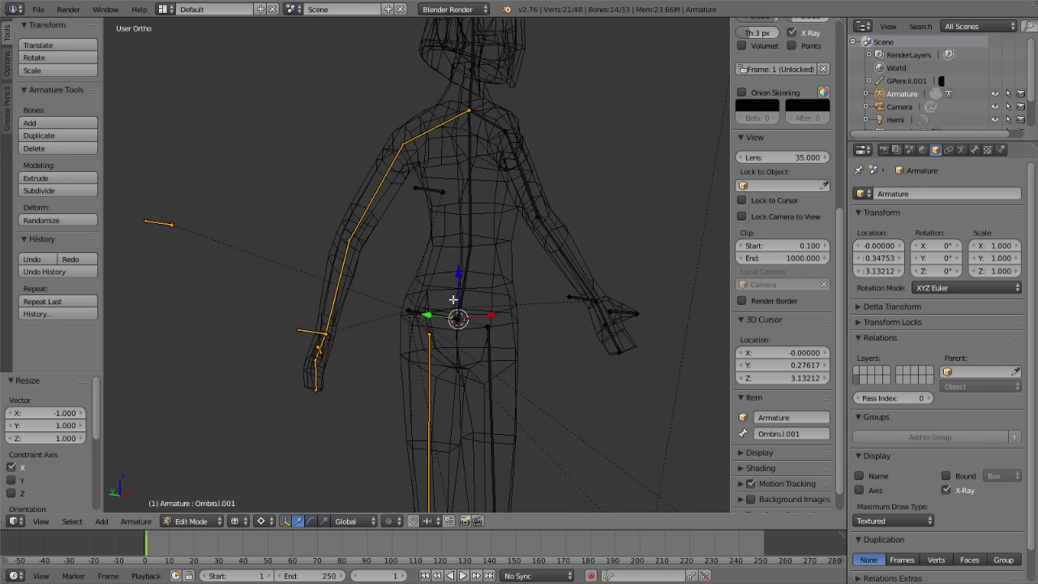
{"action": "key", "text": "space"}
{"action": "type", "text": "flip"}
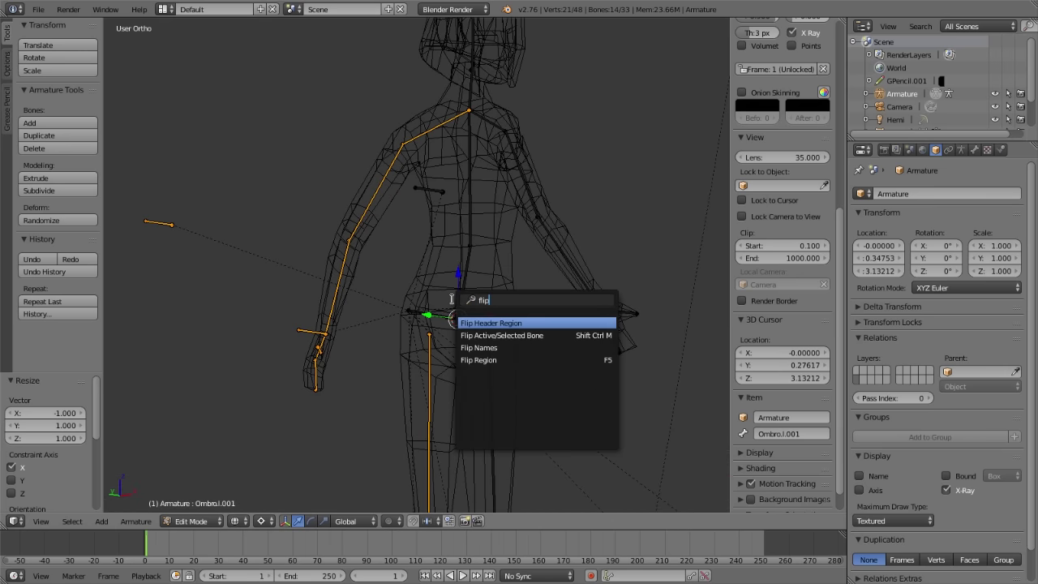
{"action": "type", "text": " na"}
{"action": "key", "text": "Return"}
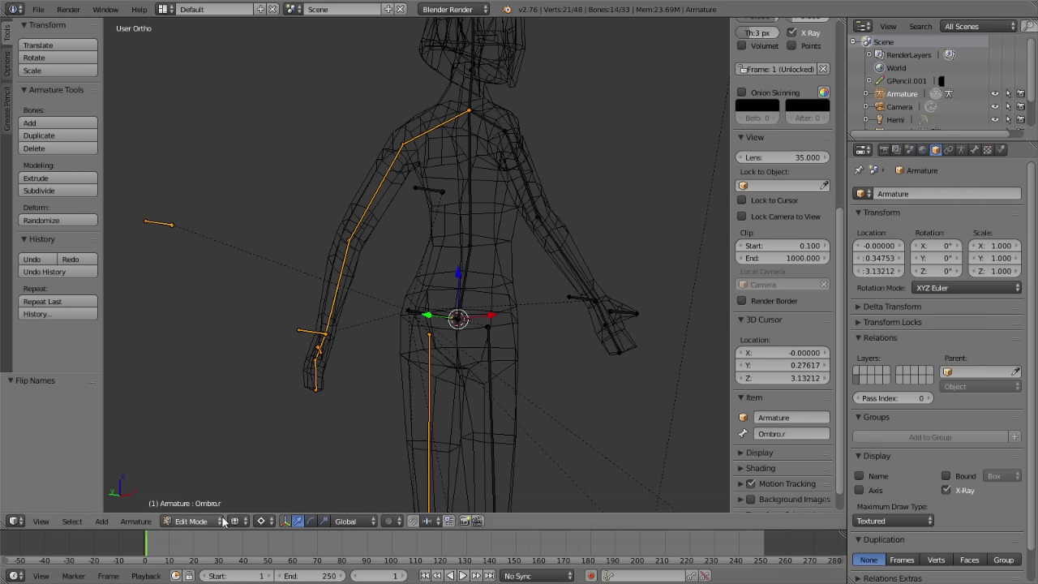
- Check the right upper-arm, arm orientation and Ombro.r bone names, then return to Pose Mode
{"action": "mouse_move", "coordinate": [306, 460]}
{"action": "middle_mouse_down"}
{"action": "mouse_move", "coordinate": [381, 352]}
{"action": "mouse_move", "coordinate": [514, 352]}
{"action": "mouse_move", "coordinate": [265, 372]}
{"action": "middle_mouse_up"}
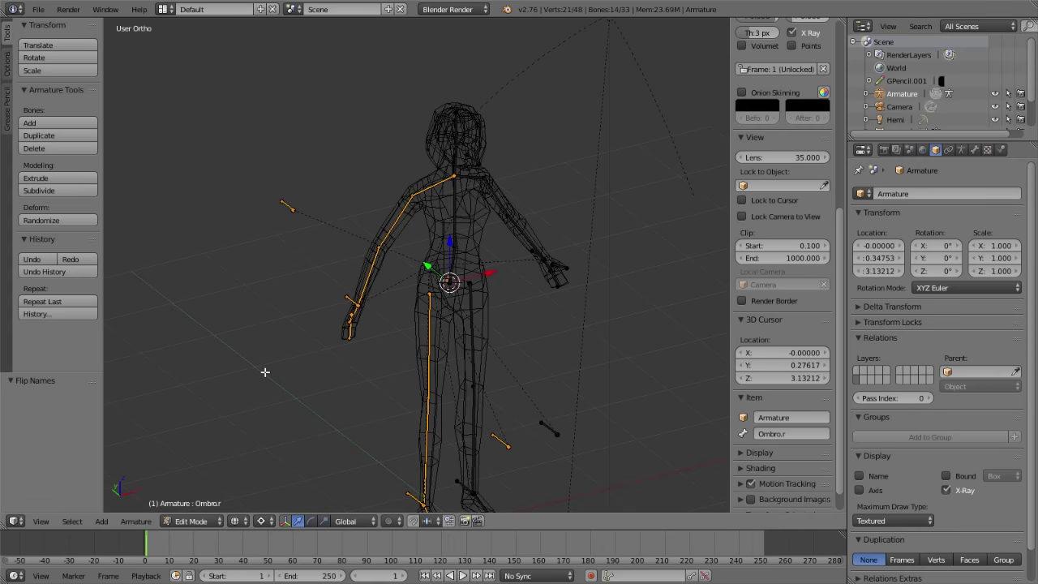
{"action": "right_click", "coordinate": [384, 233]}
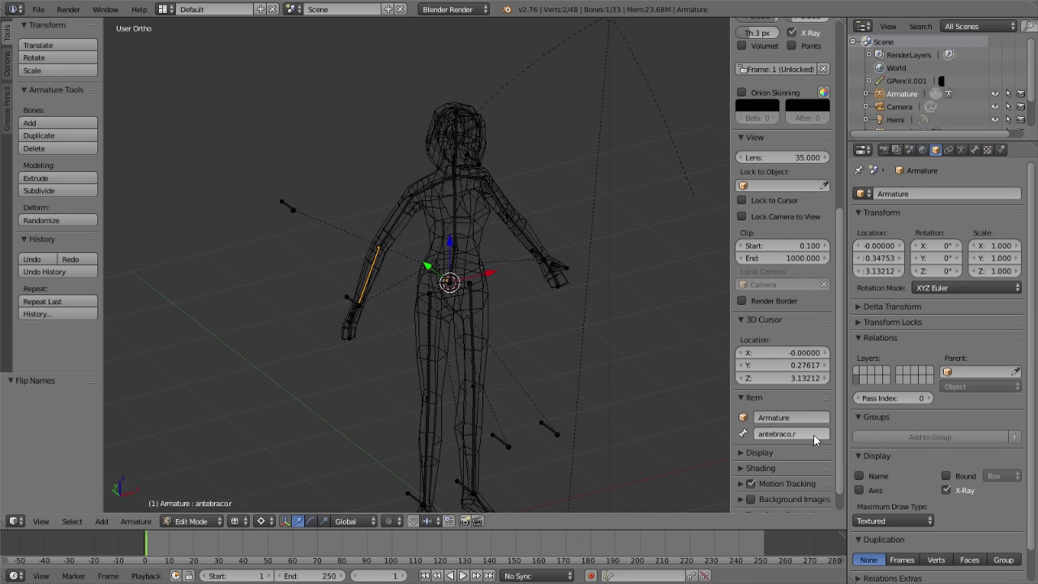
{"action": "right_click", "coordinate": [289, 203]}
{"action": "right_click", "coordinate": [419, 192]}
{"action": "middle_click_drag", "start_coordinate": [511, 202], "coordinate": [472, 203]}
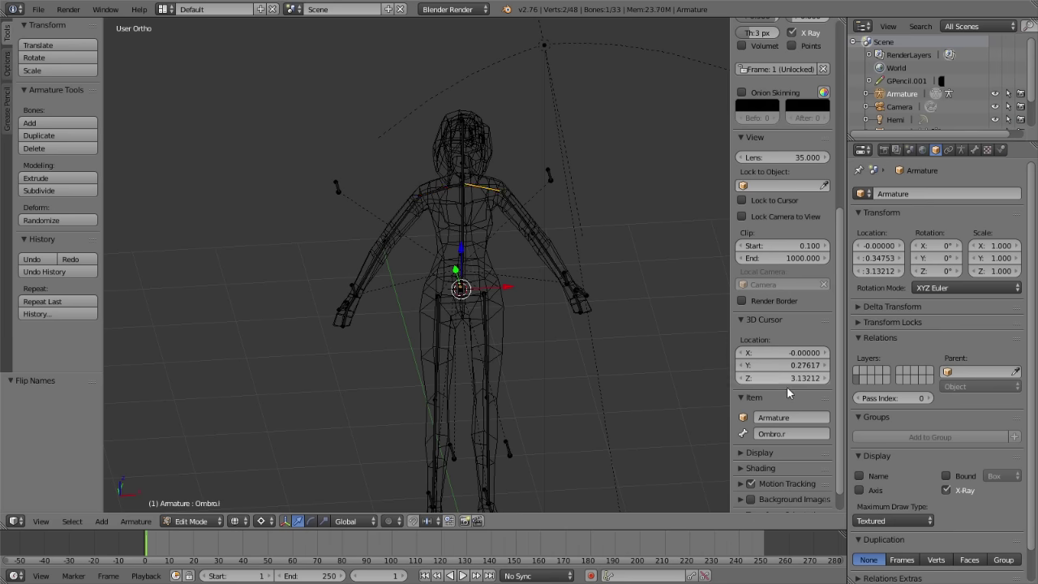
{"action": "key", "text": "ctrl+Tab"}
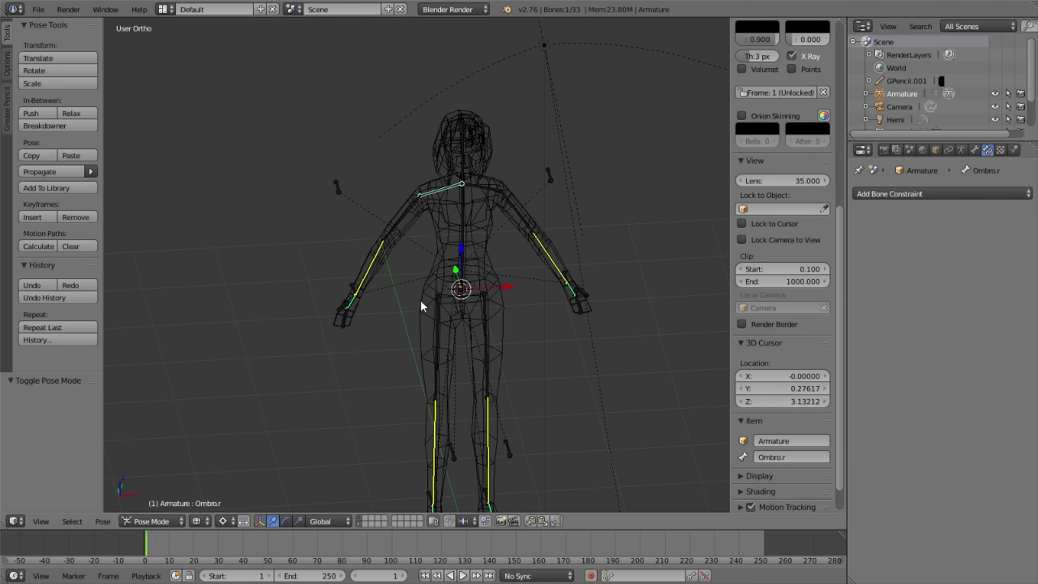
{"action": "key", "text": "z"}
{"action": "mouse_move", "coordinate": [424, 303]}
{"action": "middle_mouse_down"}
{"action": "mouse_move", "coordinate": [554, 300]}
{"action": "mouse_move", "coordinate": [253, 285]}
{"action": "mouse_move", "coordinate": [416, 332]}
{"action": "mouse_move", "coordinate": [414, 373]}
{"action": "middle_mouse_up"}
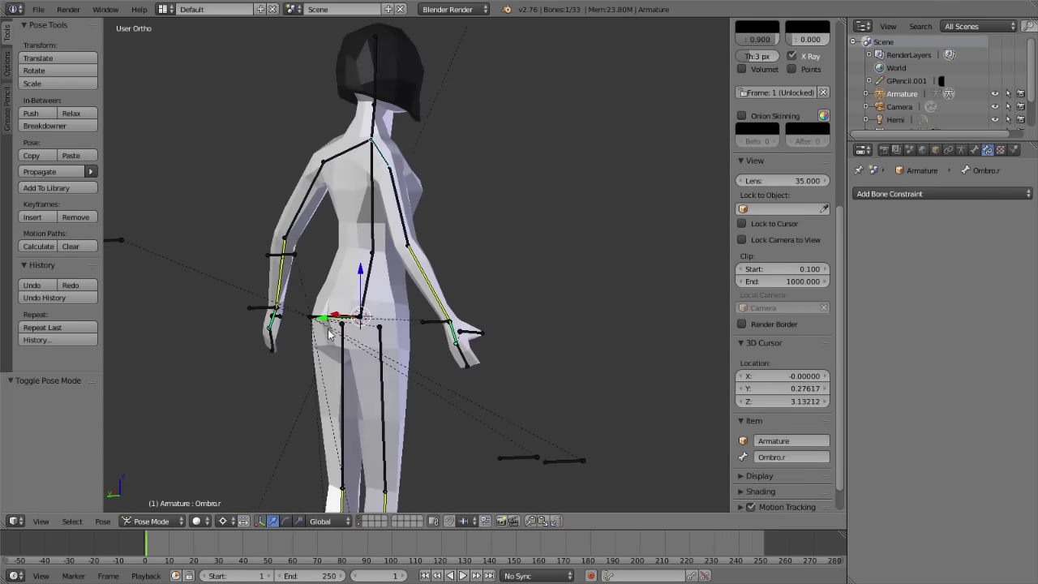
{"action": "right_click", "coordinate": [428, 347]}
{"action": "key", "text": "g"}
{"action": "right_click", "coordinate": [377, 285]}
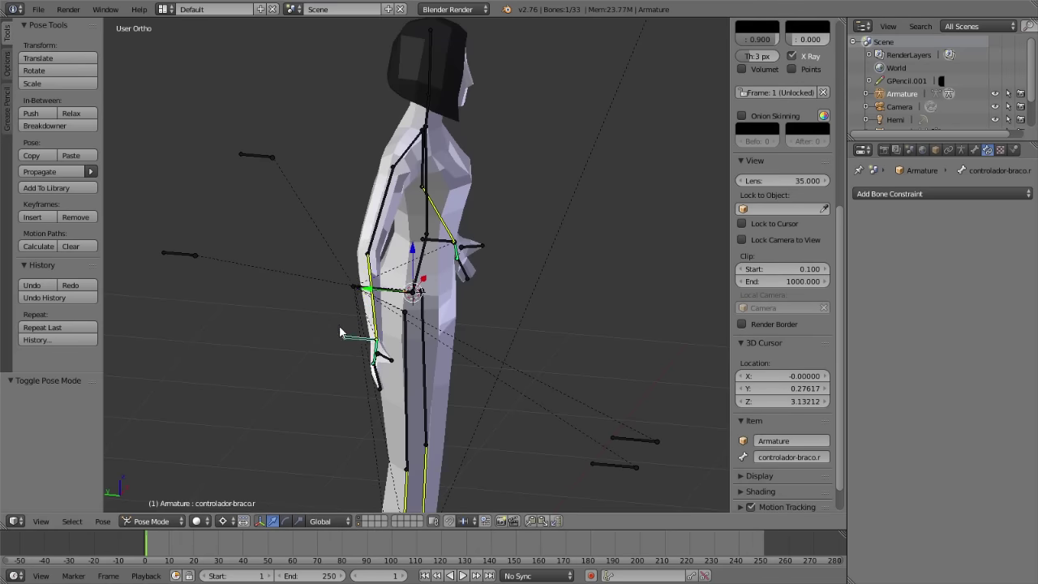
{"action": "middle_click_drag", "start_coordinate": [378, 285], "coordinate": [229, 257]}
{"action": "right_click", "coordinate": [230, 257]}
{"action": "scroll", "coordinate": [231, 264], "scroll_direction": "down", "scroll_amount": 3}
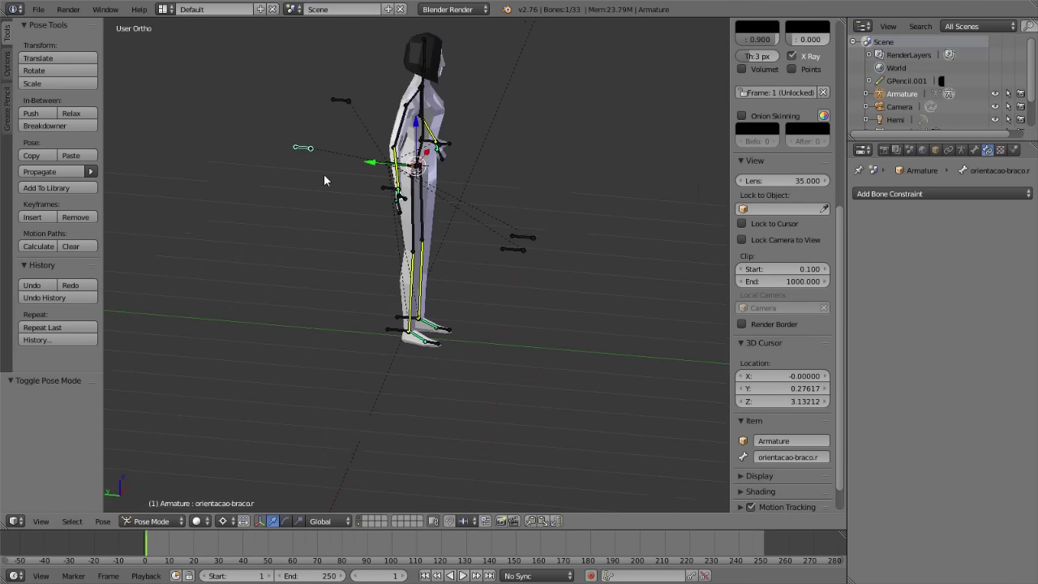
{"action": "scroll", "coordinate": [323, 174], "scroll_direction": "up", "scroll_amount": 3}
{"action": "right_click", "coordinate": [374, 346]}
{"action": "key", "text": "g"}
{"action": "right_click", "coordinate": [381, 303]}
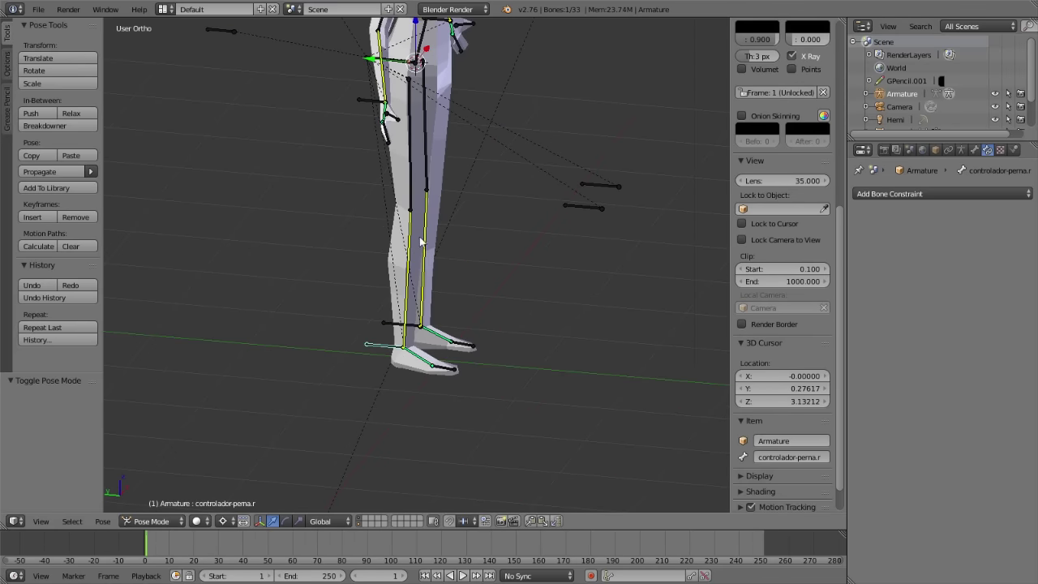
{"action": "right_click", "coordinate": [401, 73]}
{"action": "right_click", "coordinate": [400, 68]}
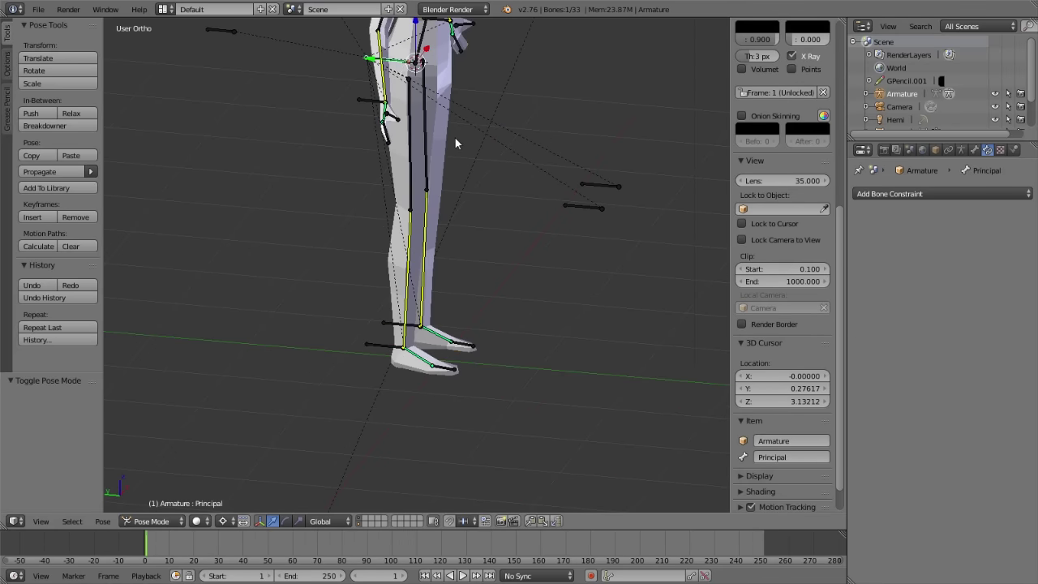
{"action": "scroll", "coordinate": [455, 143], "scroll_direction": "down", "scroll_amount": 3}
{"action": "mouse_move", "coordinate": [553, 237]}
{"action": "middle_mouse_down"}
{"action": "mouse_move", "coordinate": [479, 179]}
{"action": "mouse_move", "coordinate": [389, 166]}
{"action": "middle_mouse_up"}
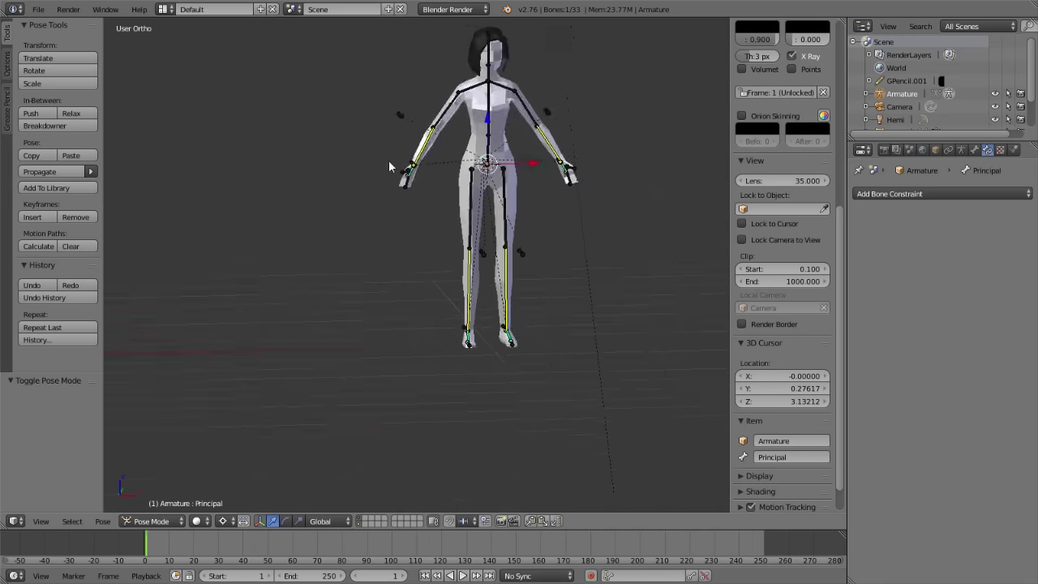
{"action": "scroll", "coordinate": [486, 130], "scroll_direction": "up", "scroll_amount": 3}
{"action": "right_click", "coordinate": [548, 73]}
{"action": "middle_click_drag", "start_coordinate": [552, 65], "coordinate": [493, 119], "text": "shift"}
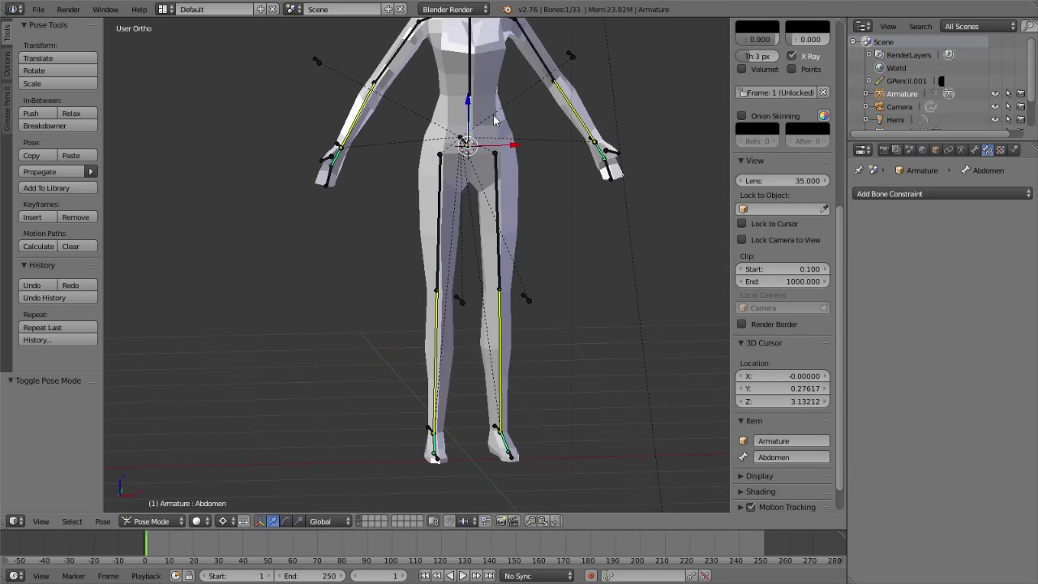
{"action": "key", "text": "g"}
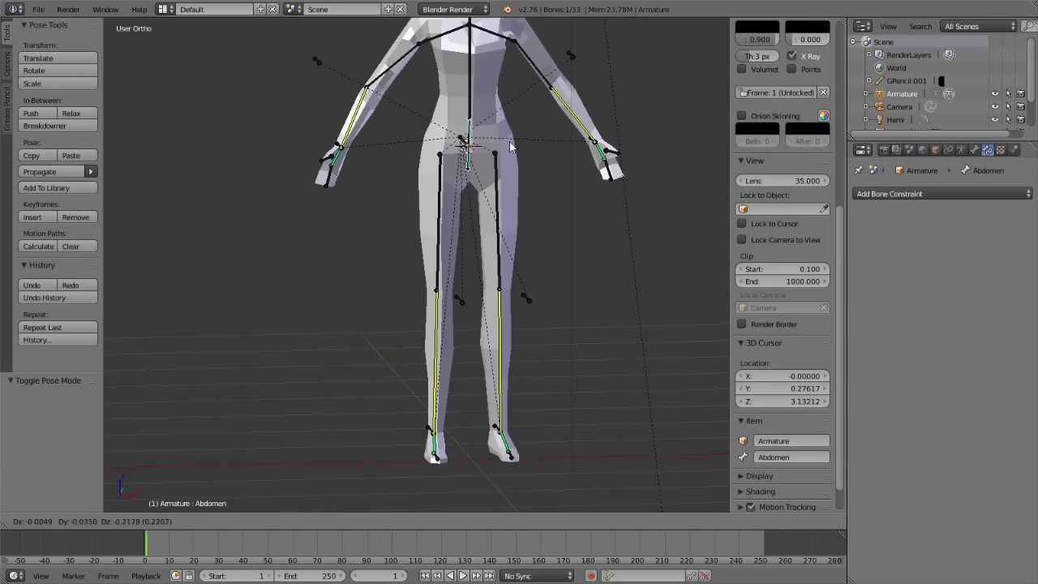
{"action": "right_click", "coordinate": [511, 146]}
{"action": "scroll", "coordinate": [486, 203], "scroll_direction": "up", "scroll_amount": 3}
{"action": "right_click", "coordinate": [472, 231]}
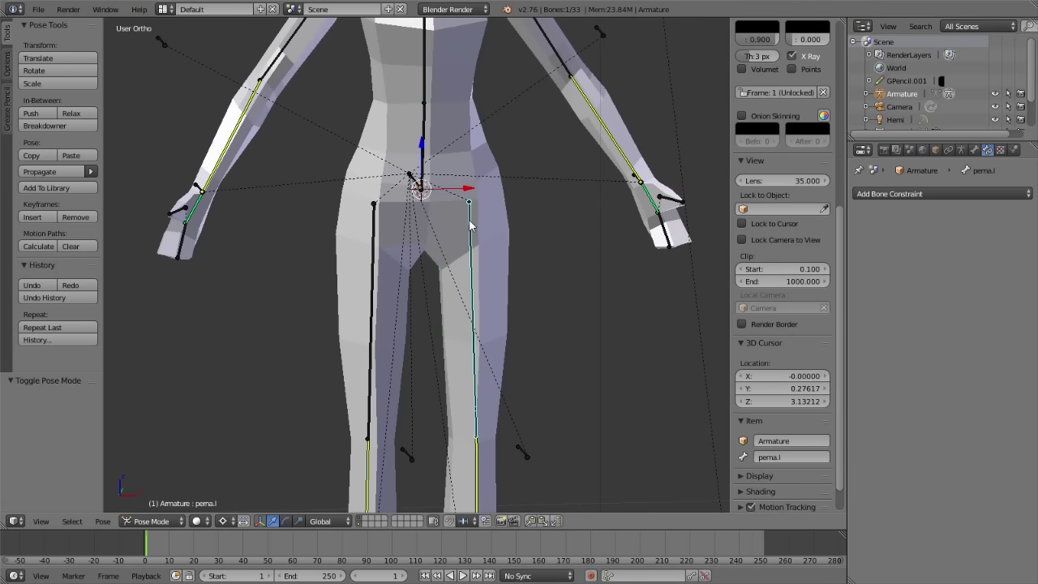
- In Bone Relations, set pierna.l's parent to Abdomen, then return to Pose Mode with Abdomen selected
{"action": "left_click", "coordinate": [974, 149]}
{"action": "key", "text": "Tab"}
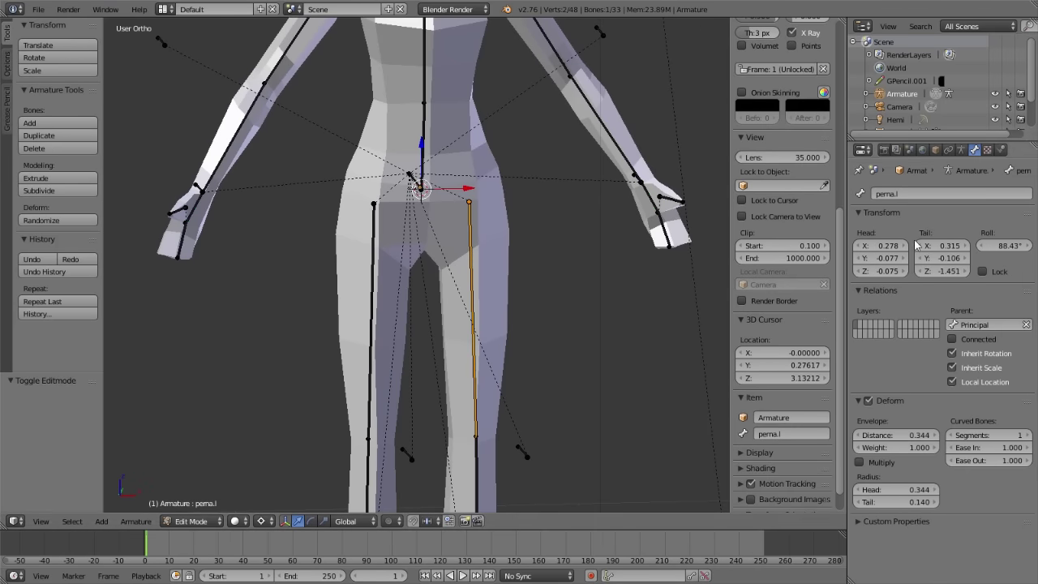
{"action": "left_click", "coordinate": [988, 324]}
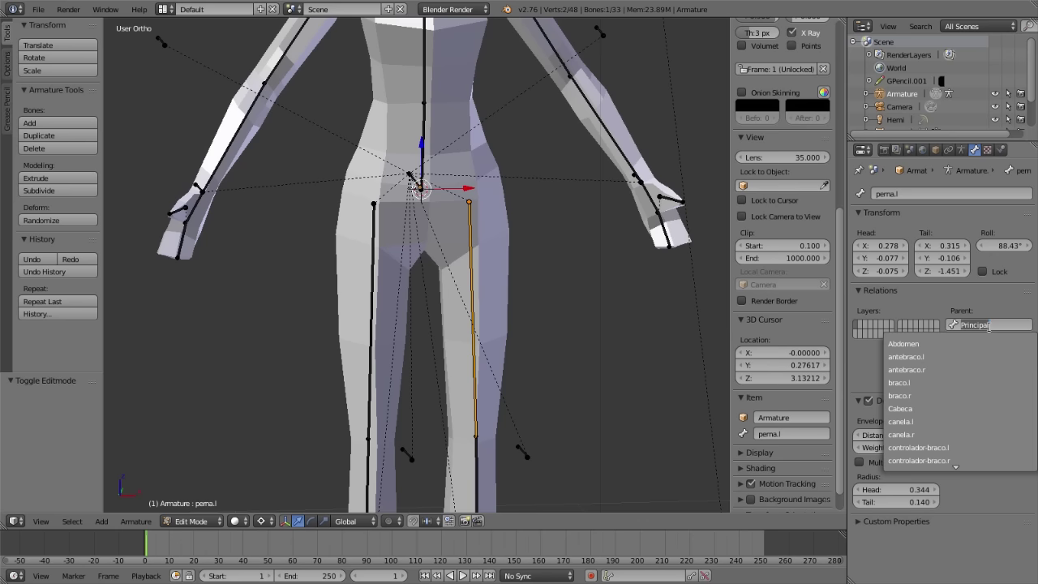
{"action": "type", "text": "ab"}
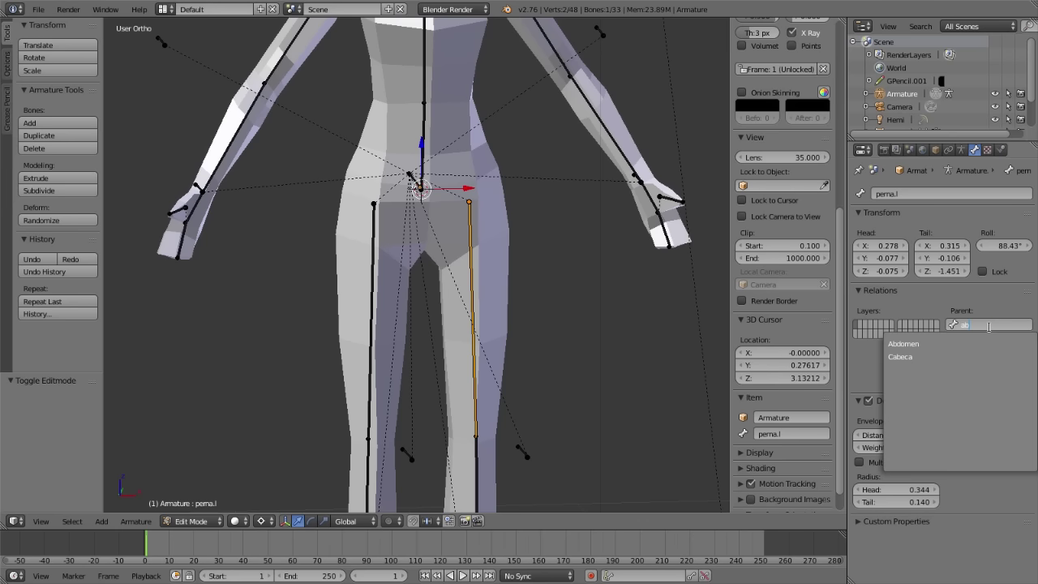
{"action": "left_click", "coordinate": [916, 343]}
{"action": "right_click", "coordinate": [373, 244]}
{"action": "key", "text": "ctrl+Tab"}
{"action": "right_click", "coordinate": [425, 140]}
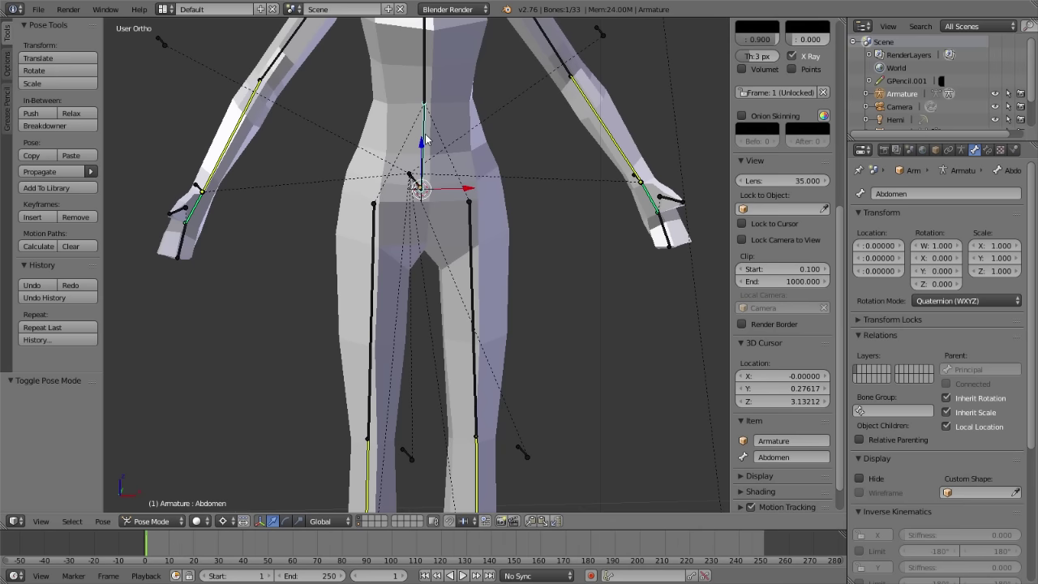
- Move the Abdomen bone to check the legs follow, cancel, and deselect all bones
{"action": "scroll", "coordinate": [426, 139], "scroll_direction": "down", "scroll_amount": 3}
{"action": "mouse_move", "coordinate": [422, 163]}
{"action": "middle_mouse_down"}
{"action": "mouse_move", "coordinate": [496, 244]}
{"action": "mouse_move", "coordinate": [481, 325]}
{"action": "middle_mouse_up"}
{"action": "key", "text": "g"}
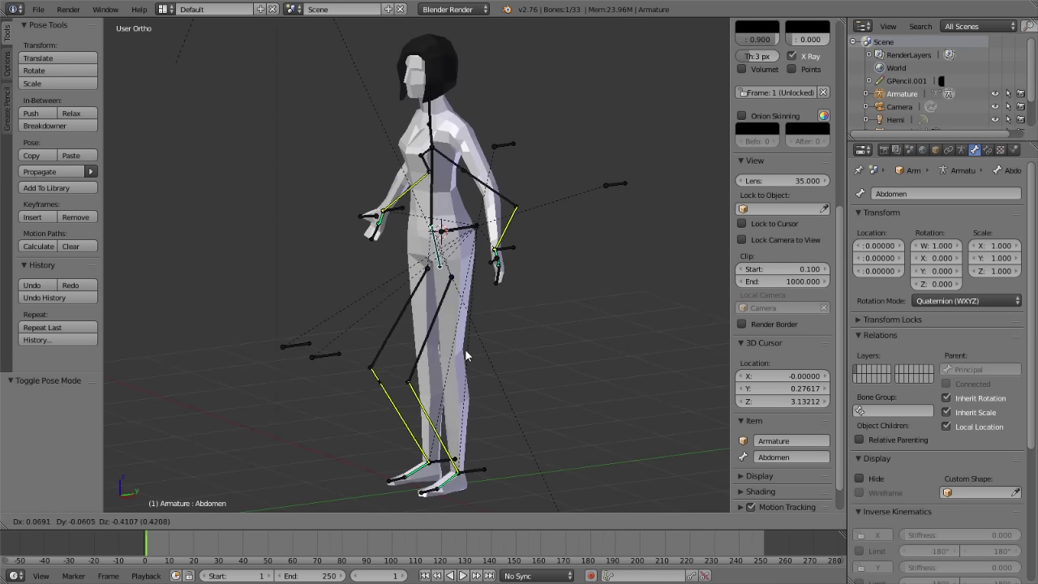
{"action": "key", "text": "Escape"}
{"action": "middle_click_drag", "start_coordinate": [465, 347], "coordinate": [545, 269]}
{"action": "scroll", "coordinate": [545, 269], "scroll_direction": "up", "scroll_amount": 4}
{"action": "key", "text": "a"}
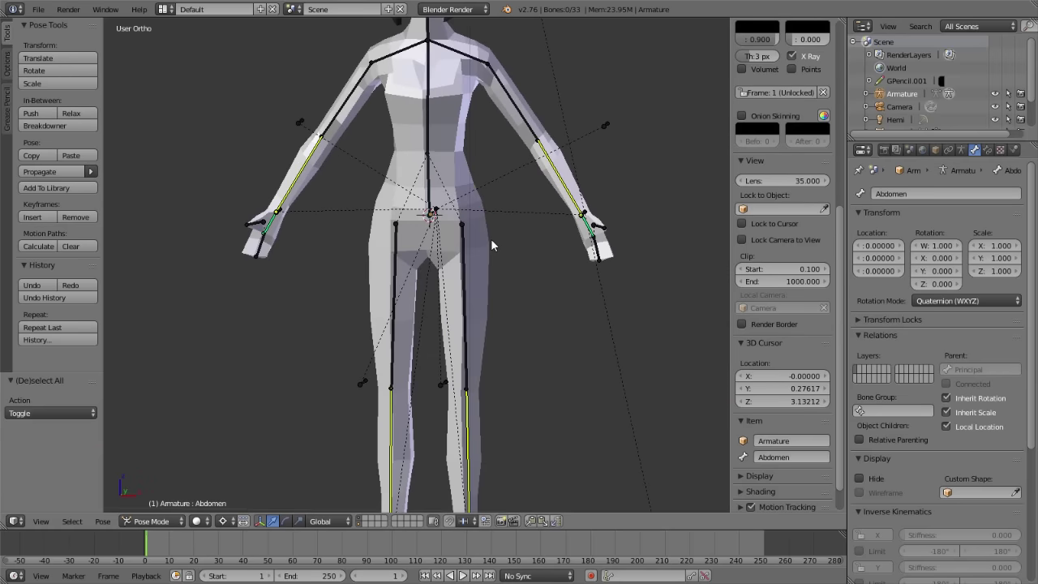
- Orbit around the character and place the 3D cursor beside it
{"action": "middle_click_drag", "start_coordinate": [490, 239], "coordinate": [578, 274]}
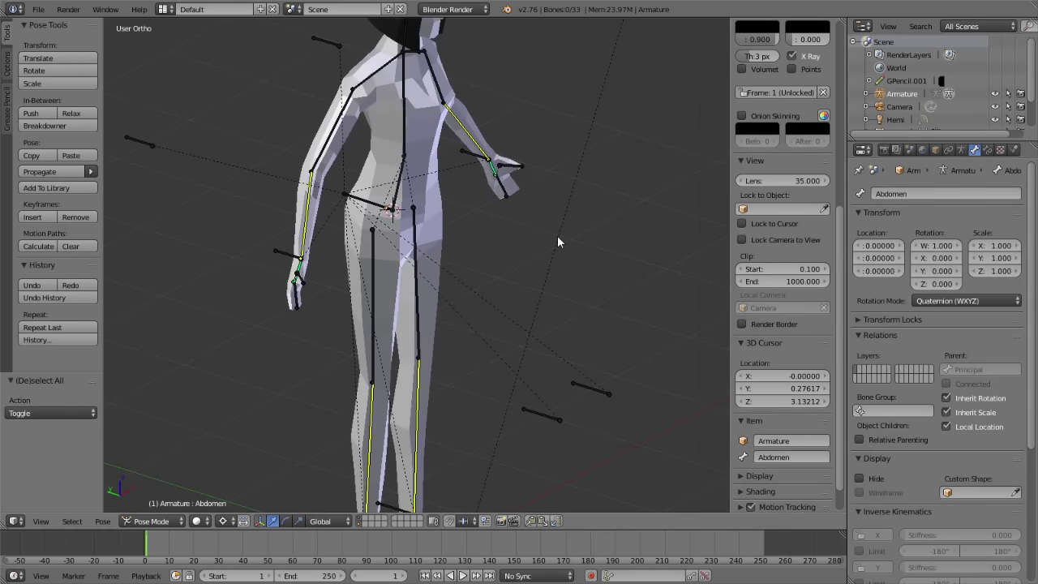
{"action": "scroll", "coordinate": [557, 241], "scroll_direction": "down", "scroll_amount": 4}
{"action": "mouse_move", "coordinate": [561, 240]}
{"action": "middle_mouse_down"}
{"action": "mouse_move", "coordinate": [447, 248]}
{"action": "mouse_move", "coordinate": [471, 275]}
{"action": "middle_mouse_up"}
{"action": "scroll", "coordinate": [447, 242], "scroll_direction": "up", "scroll_amount": 3}
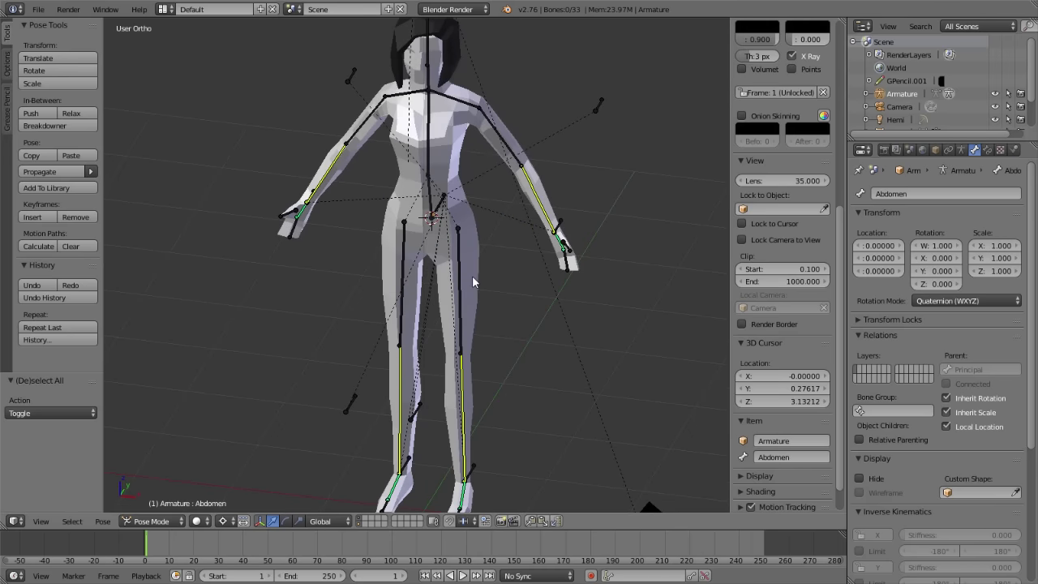
{"action": "mouse_move", "coordinate": [472, 276]}
{"action": "middle_mouse_down"}
{"action": "mouse_move", "coordinate": [559, 260]}
{"action": "mouse_move", "coordinate": [516, 245]}
{"action": "middle_mouse_up"}
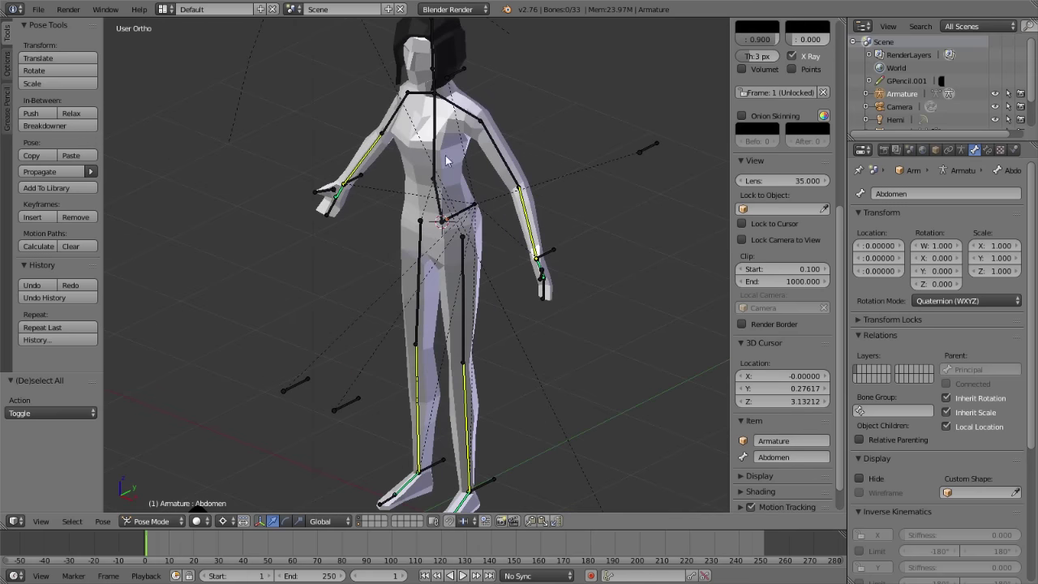
{"action": "left_click", "coordinate": [274, 164]}
- Switch the armature out of Pose Mode and select the body_low mesh
{"action": "left_click", "coordinate": [151, 520]}
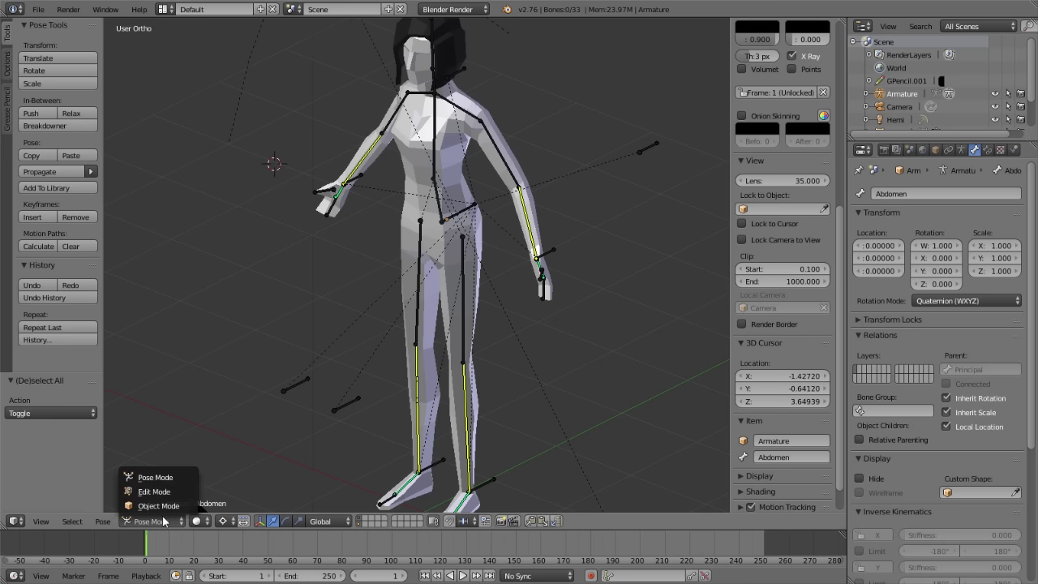
{"action": "left_click", "coordinate": [163, 507]}
{"action": "scroll", "coordinate": [486, 186], "scroll_direction": "down", "scroll_amount": 6}
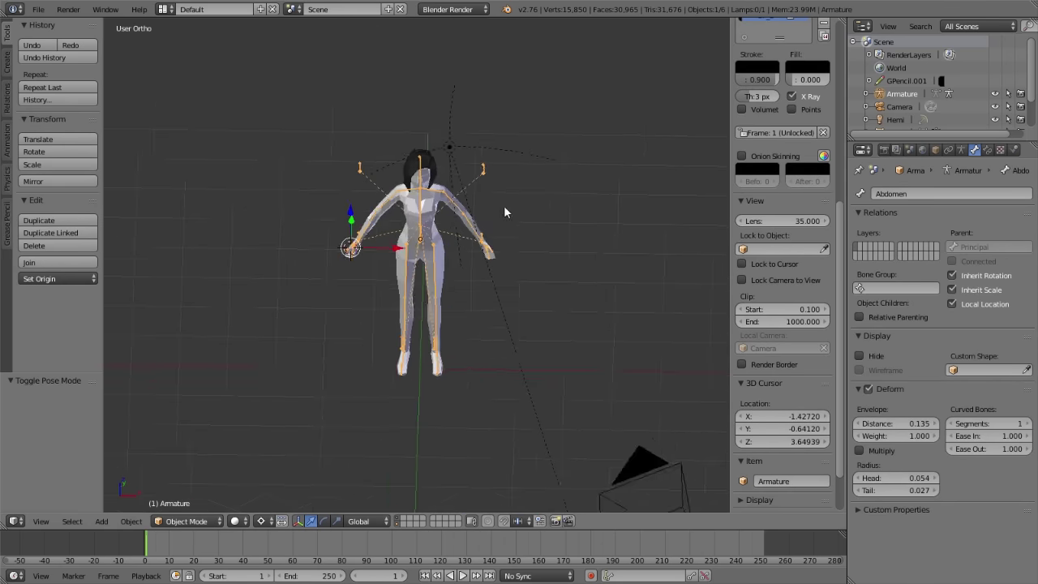
{"action": "scroll", "coordinate": [471, 198], "scroll_direction": "up", "scroll_amount": 7}
{"action": "scroll", "coordinate": [411, 153], "scroll_direction": "down", "scroll_amount": 1}
{"action": "key", "text": "ctrl+Tab"}
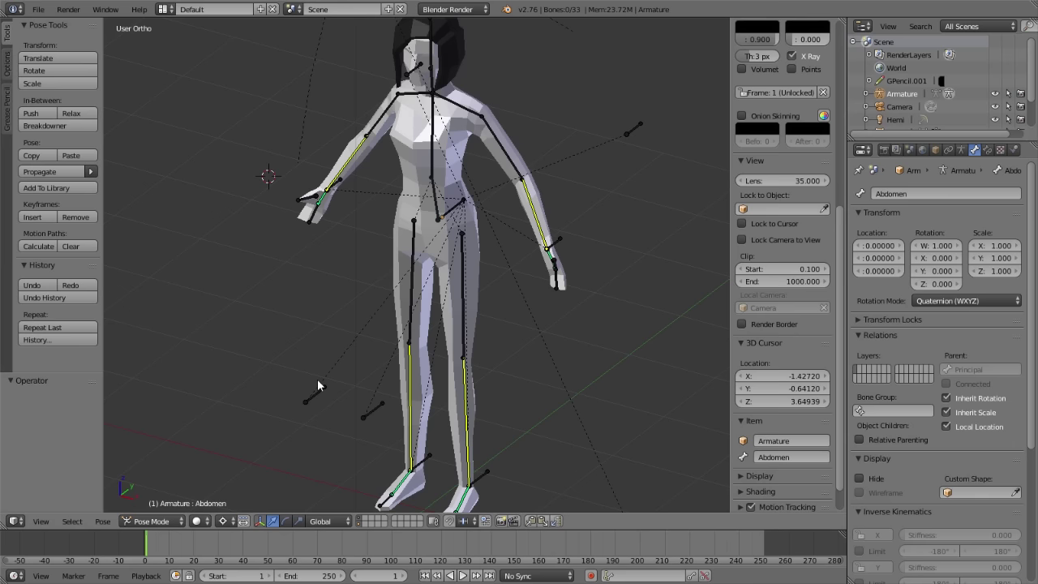
{"action": "right_click", "coordinate": [372, 122]}
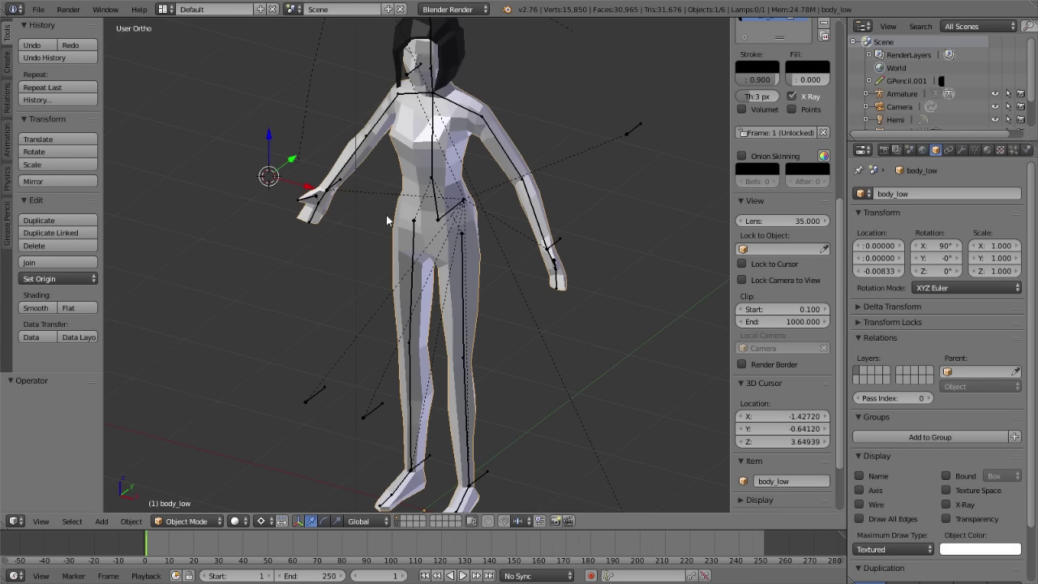
- Set the pivot to Median Point and add an Armature modifier targeting the Armature object
{"action": "left_click", "coordinate": [261, 520]}
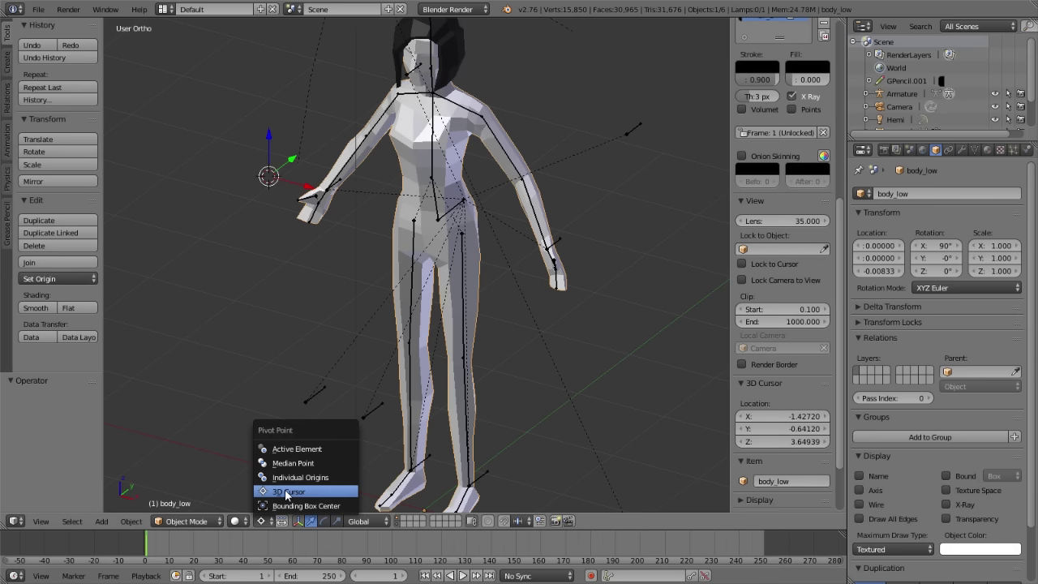
{"action": "left_click", "coordinate": [296, 462]}
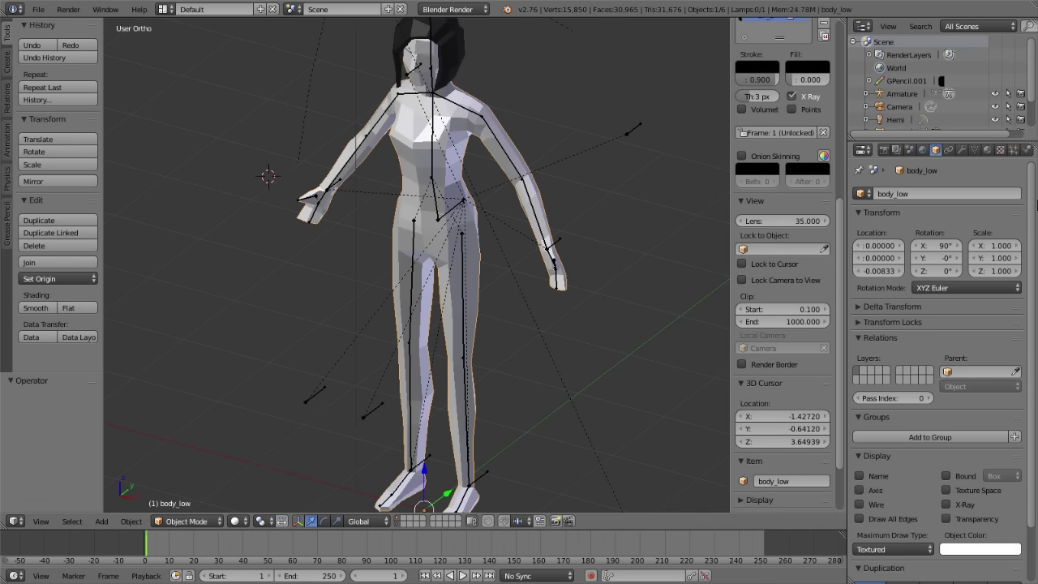
{"action": "left_click", "coordinate": [902, 193]}
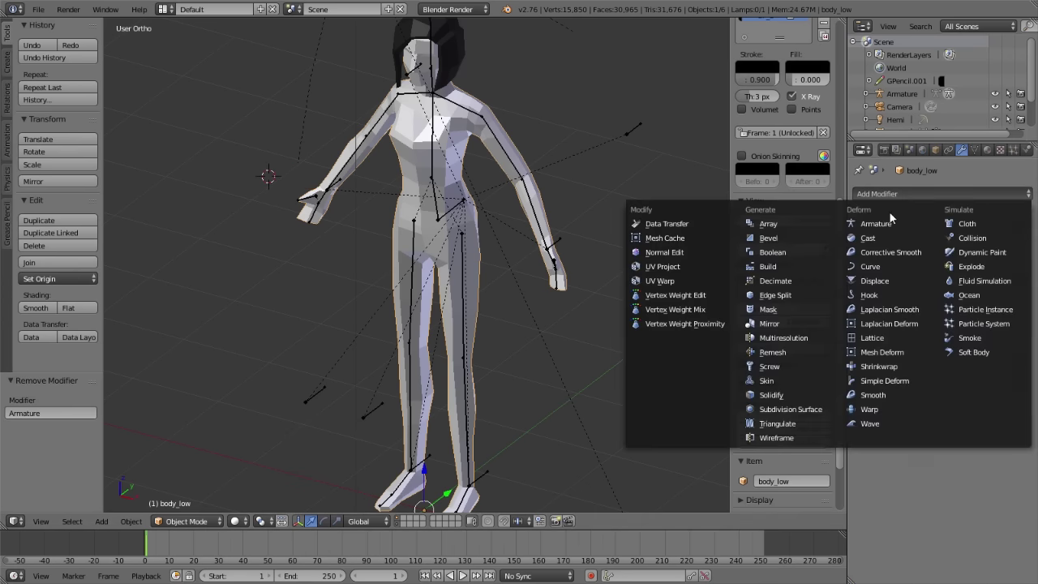
{"action": "left_click", "coordinate": [886, 227]}
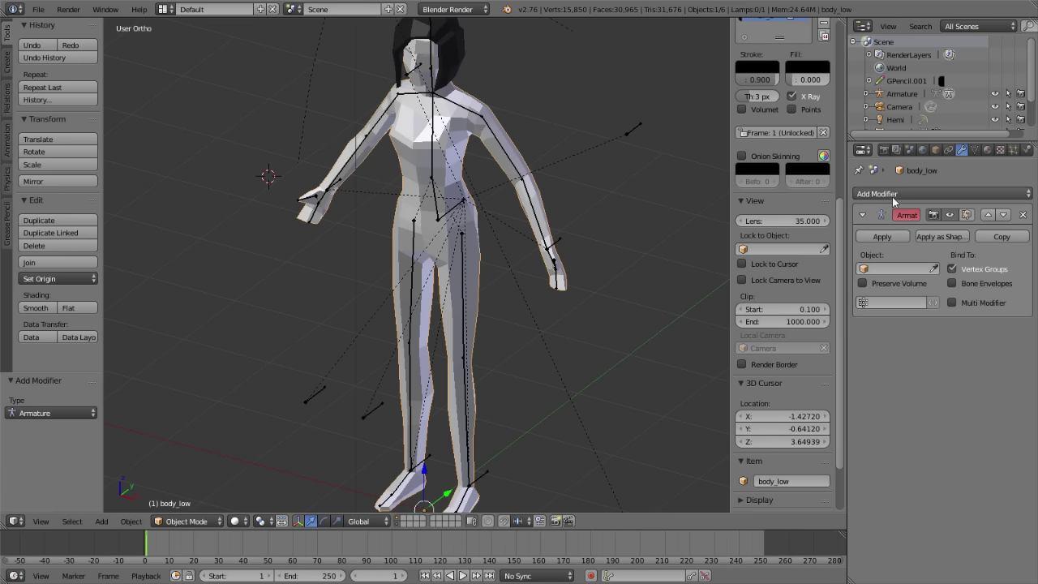
{"action": "left_click", "coordinate": [877, 270]}
{"action": "left_click", "coordinate": [872, 289]}
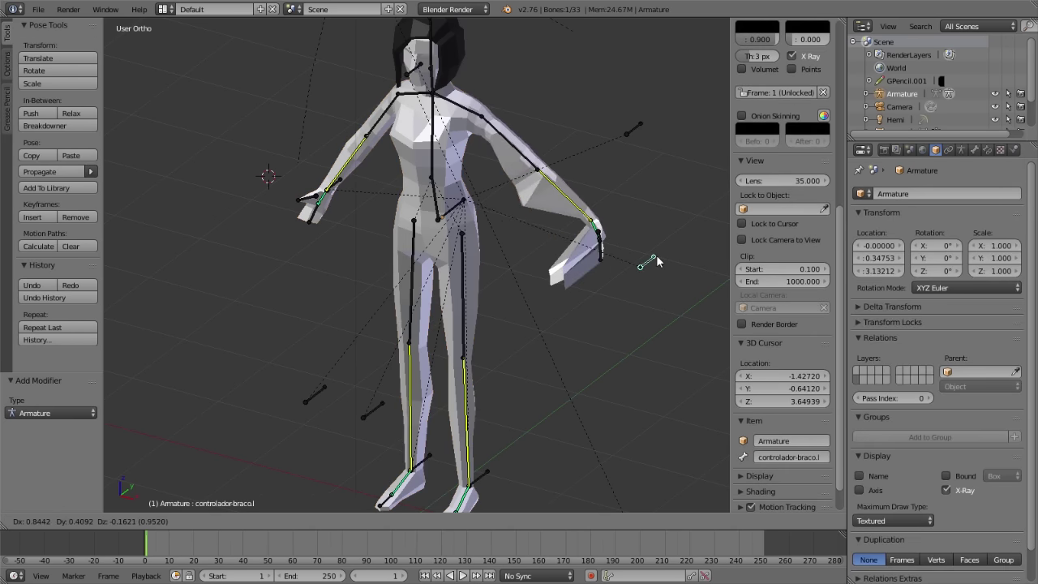
- Cancel the arm test move, select body_low, and review its vertex groups
{"action": "right_click", "coordinate": [542, 284]}
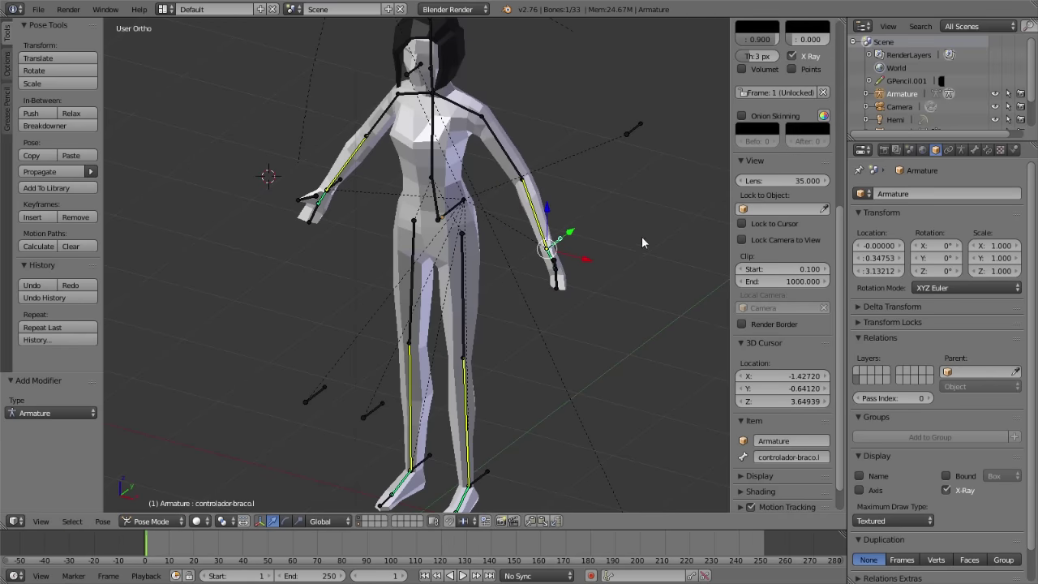
{"action": "right_click", "coordinate": [500, 123]}
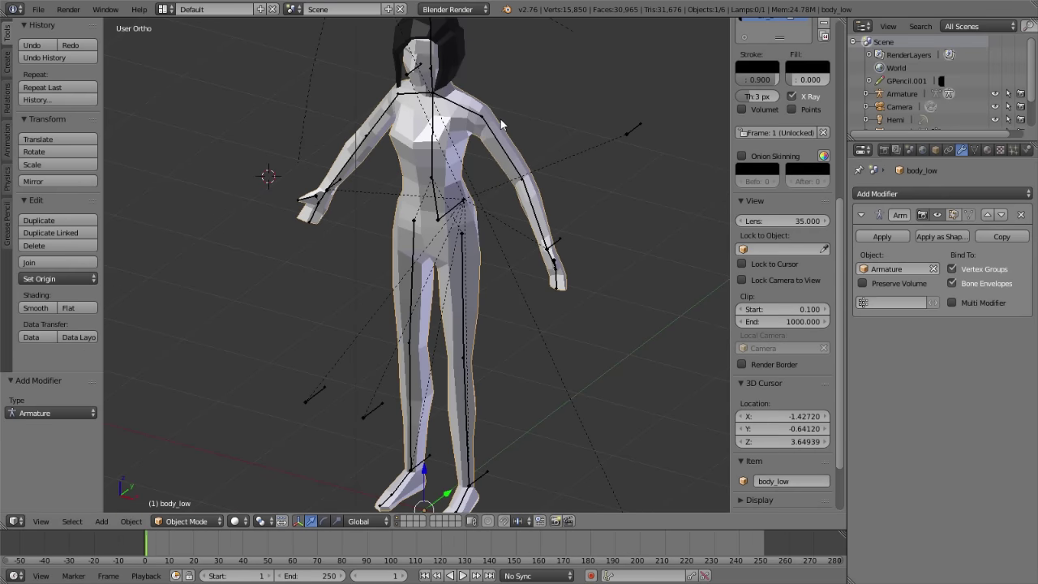
{"action": "left_click", "coordinate": [974, 152]}
{"action": "scroll", "coordinate": [943, 331], "scroll_direction": "down", "scroll_amount": 2}
{"action": "scroll", "coordinate": [944, 328], "scroll_direction": "down", "scroll_amount": 2}
{"action": "scroll", "coordinate": [943, 324], "scroll_direction": "down", "scroll_amount": 3}
{"action": "scroll", "coordinate": [942, 325], "scroll_direction": "down", "scroll_amount": 3}
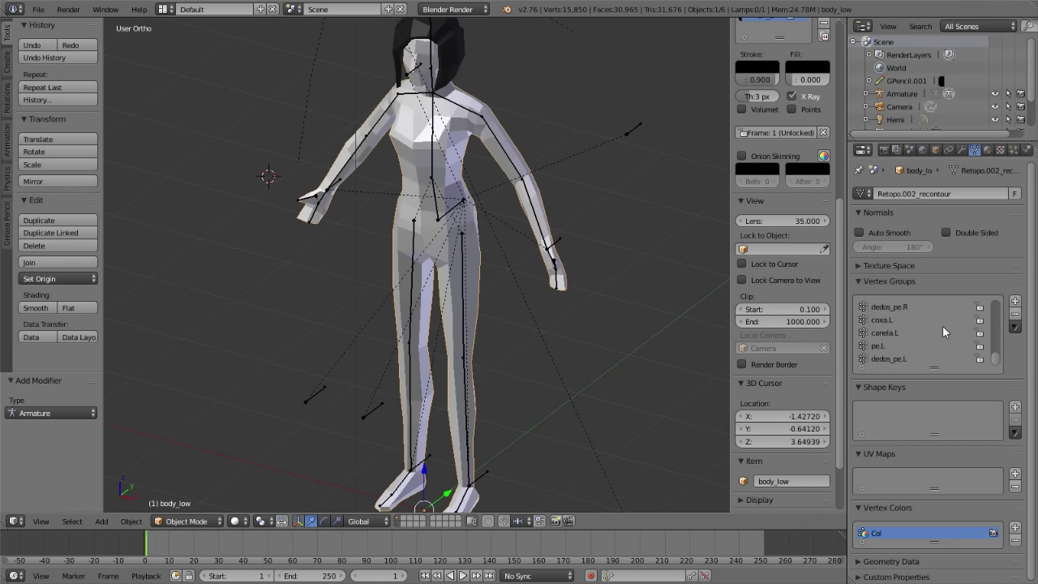
{"action": "left_click_drag", "start_coordinate": [997, 365], "coordinate": [998, 313]}
{"action": "left_click", "coordinate": [961, 150]}
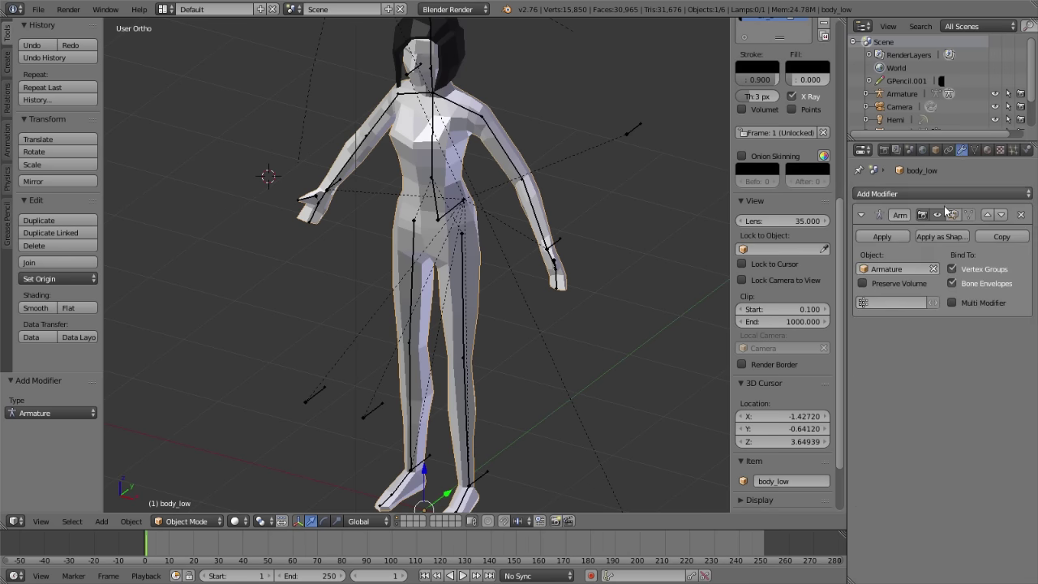
{"action": "left_click", "coordinate": [974, 150]}
{"action": "scroll", "coordinate": [907, 314], "scroll_direction": "down", "scroll_amount": 5}
{"action": "scroll", "coordinate": [918, 304], "scroll_direction": "down", "scroll_amount": 3}
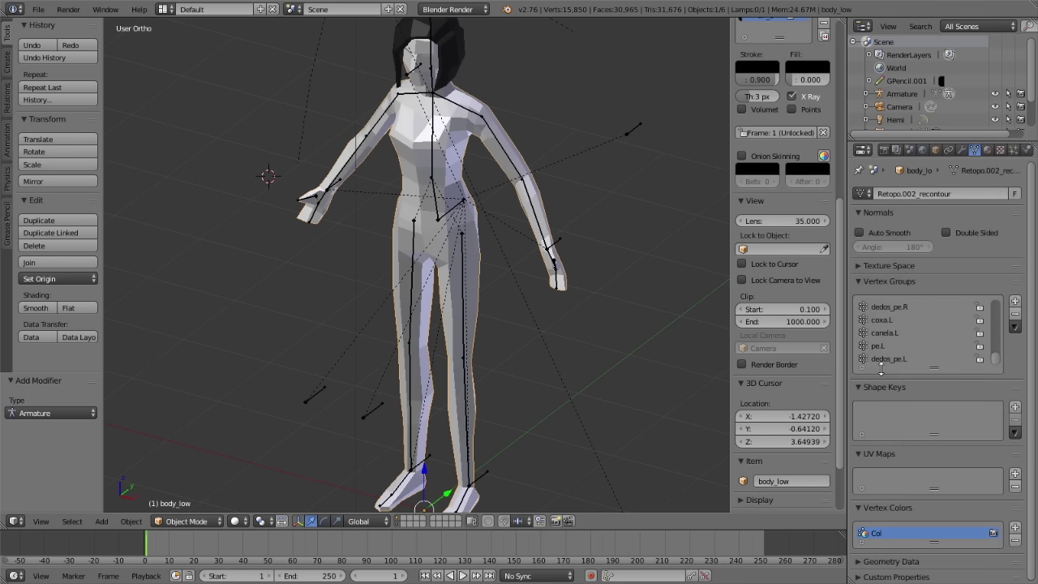
- Undo the Armature modifier, confirm the modifier stack is empty, and select orientacao-braco.l
{"action": "key", "text": "ctrl+Tab"}
{"action": "scroll", "coordinate": [941, 356], "scroll_direction": "up", "scroll_amount": 5}
{"action": "scroll", "coordinate": [667, 266], "scroll_direction": "up", "scroll_amount": 3}
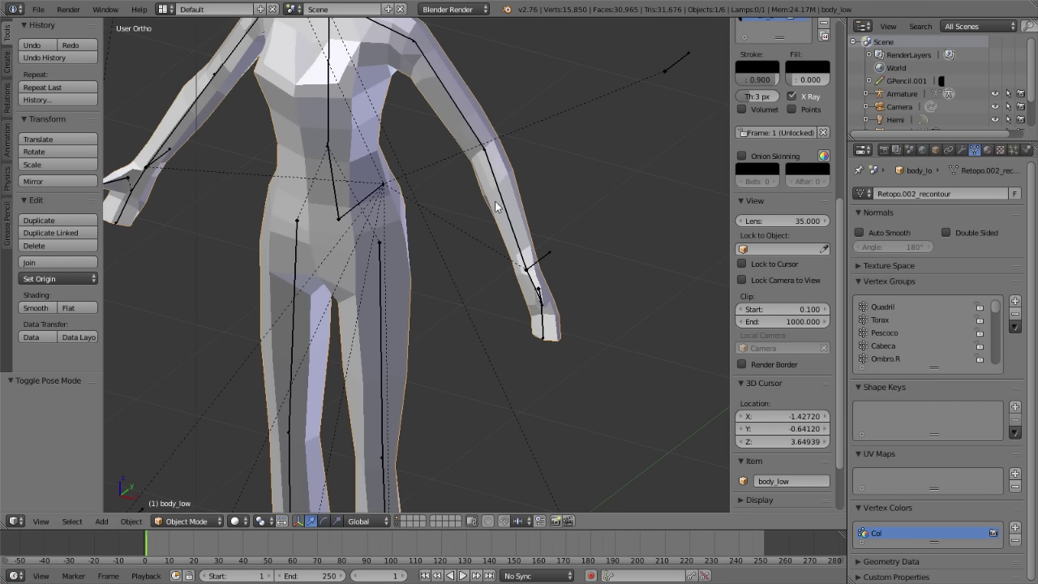
{"action": "left_click", "coordinate": [962, 150]}
{"action": "scroll", "coordinate": [487, 181], "scroll_direction": "down", "scroll_amount": 5}
{"action": "scroll", "coordinate": [487, 181], "scroll_direction": "up", "scroll_amount": 3}
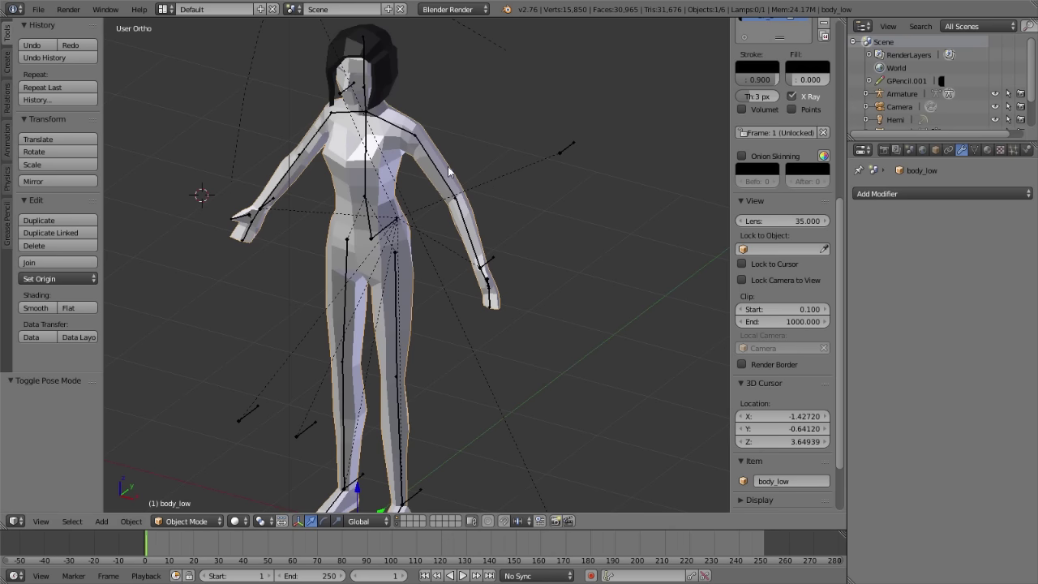
{"action": "scroll", "coordinate": [514, 151], "scroll_direction": "up", "scroll_amount": 2}
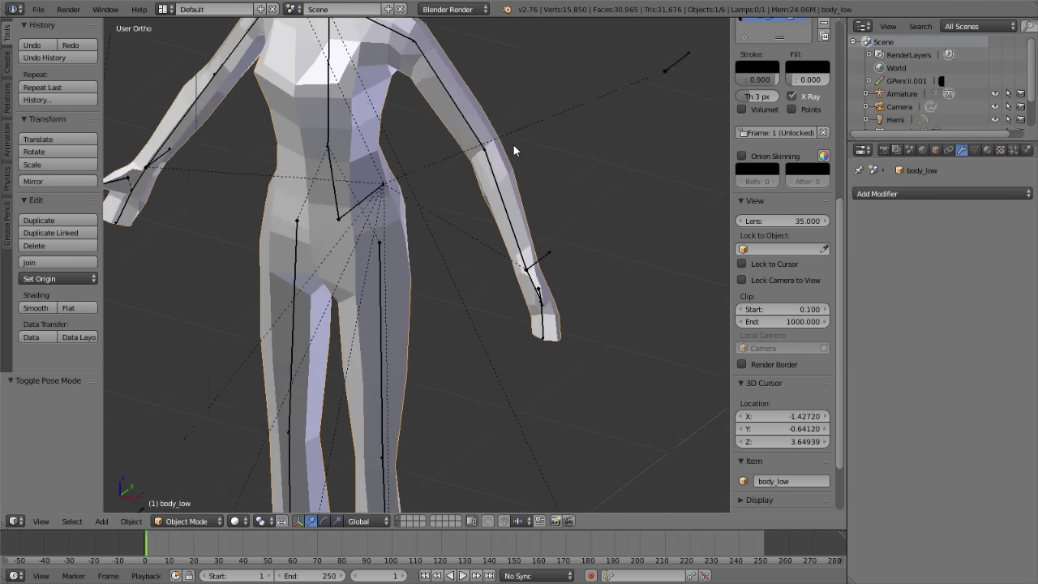
{"action": "scroll", "coordinate": [510, 151], "scroll_direction": "down", "scroll_amount": 1}
{"action": "right_click", "coordinate": [600, 123]}
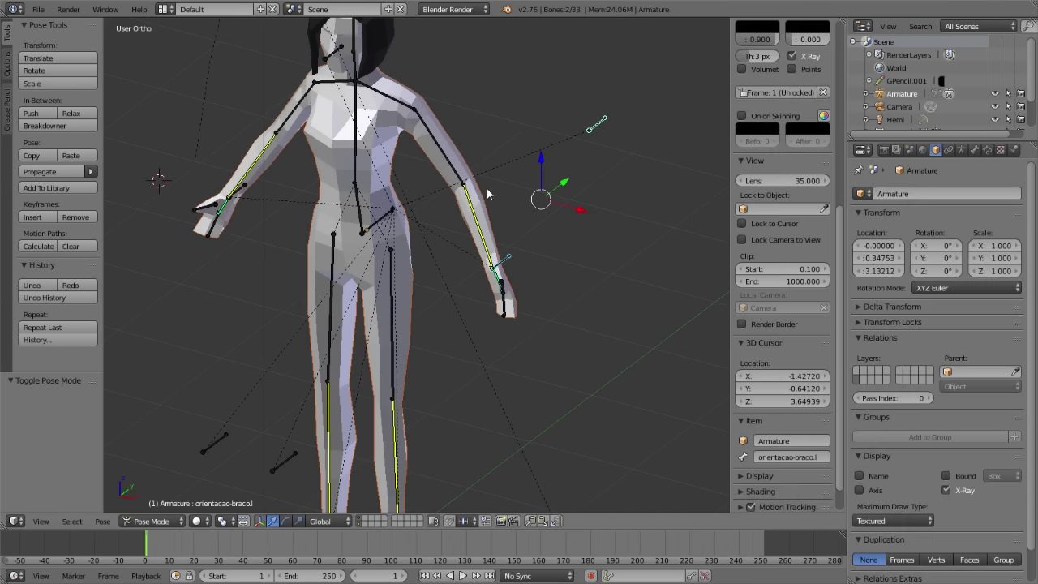
- Parent the mesh to the armature With Automatic Weights and test the left wrist controller
{"action": "key", "text": "ctrl+p"}
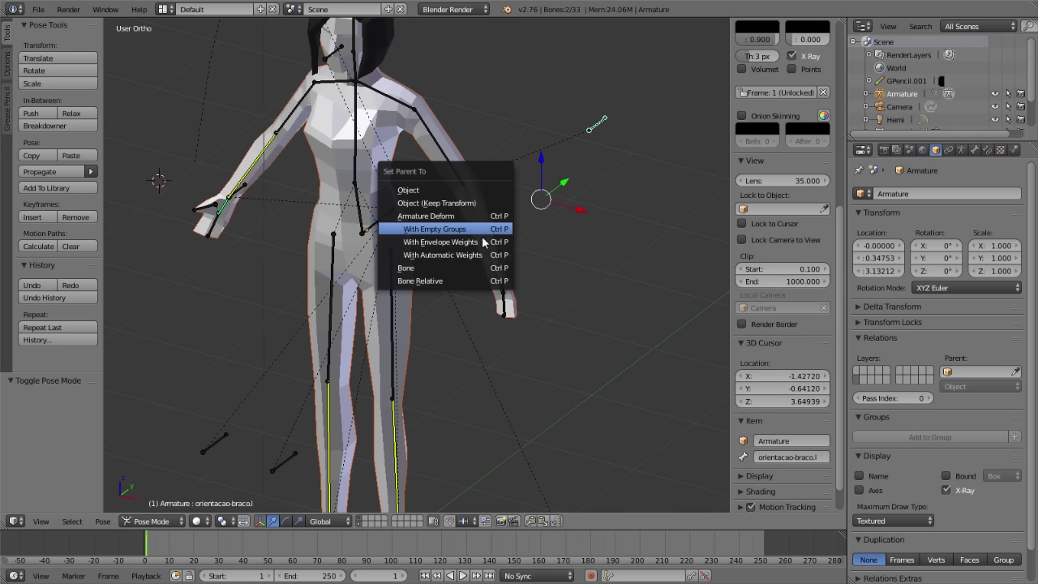
{"action": "left_click", "coordinate": [467, 258]}
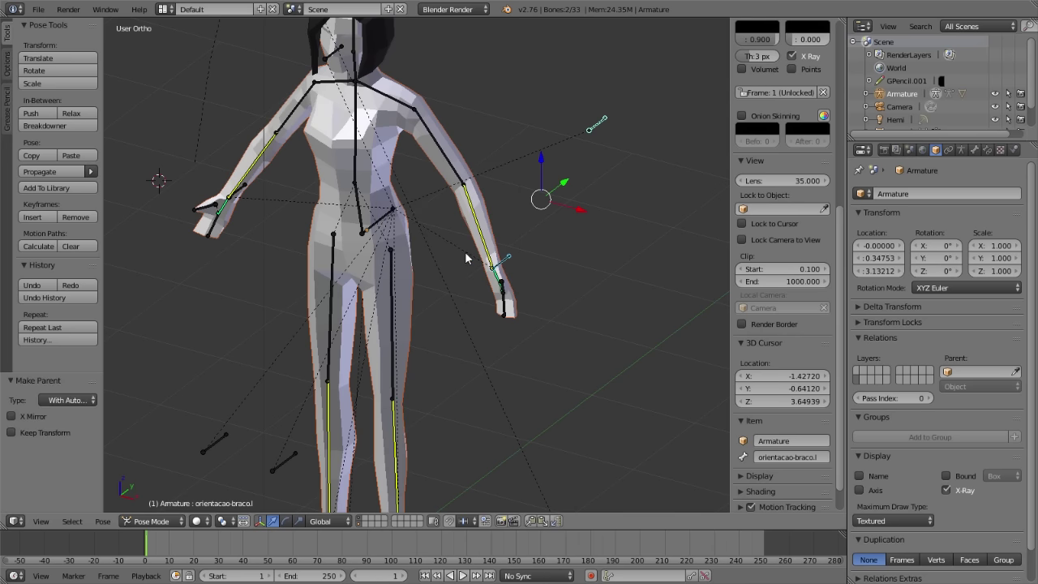
{"action": "right_click", "coordinate": [506, 259]}
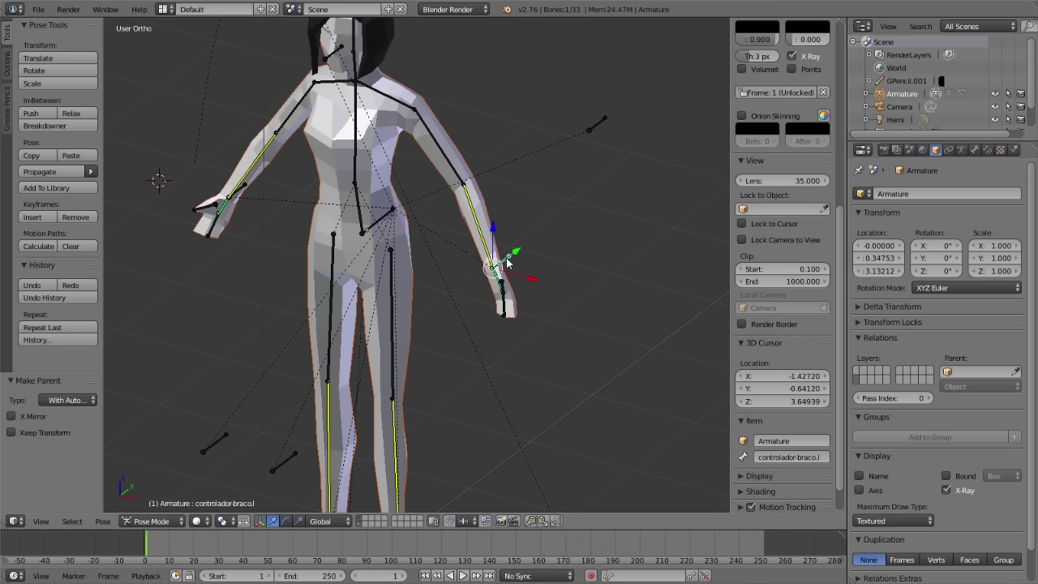
{"action": "key", "text": "g"}
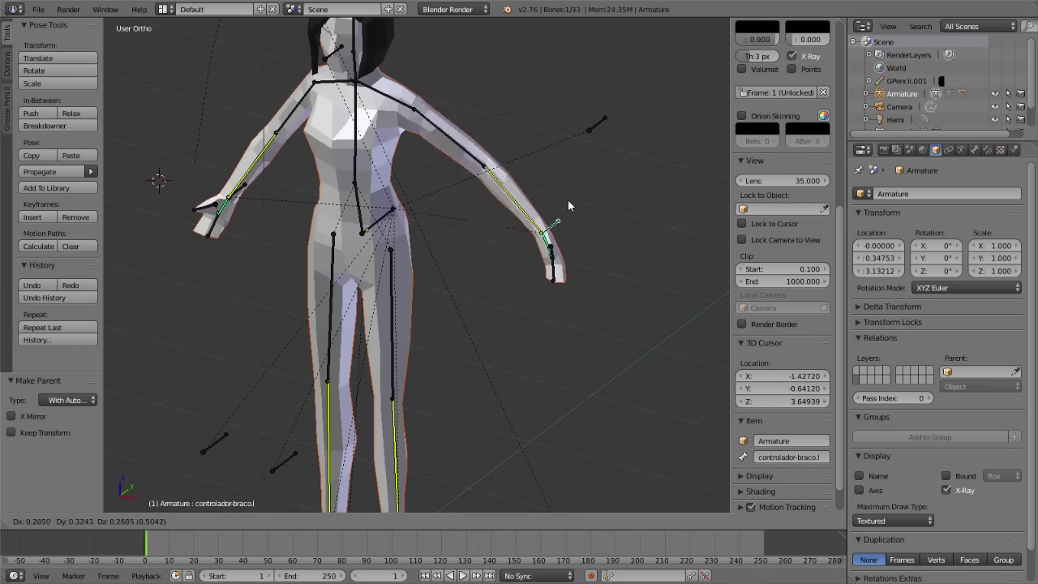
{"action": "key", "text": "Escape"}
- Raise the right arm with its wrist controller and test rotating the main root bone
{"action": "middle_click_drag", "start_coordinate": [283, 193], "coordinate": [337, 231]}
{"action": "right_click", "coordinate": [230, 220]}
{"action": "key", "text": "g"}
{"action": "left_click", "coordinate": [234, 218]}
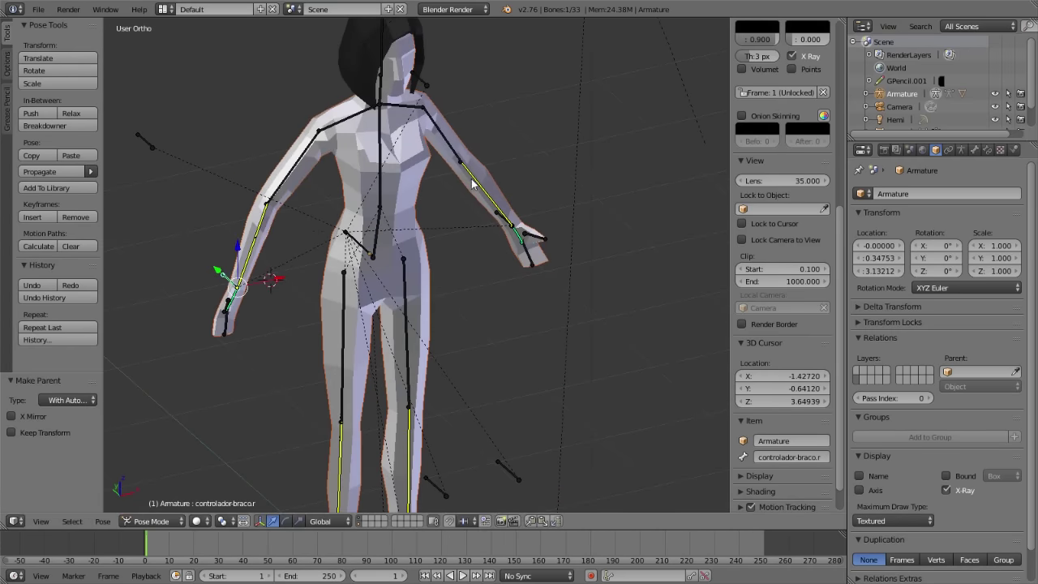
{"action": "middle_click_drag", "start_coordinate": [244, 221], "coordinate": [411, 228]}
{"action": "right_click", "coordinate": [411, 228]}
{"action": "key", "text": "r"}
{"action": "key", "text": "Escape"}
- Test the left arm orientation bone, then frame the head and select the hair mesh
{"action": "right_click", "coordinate": [529, 194]}
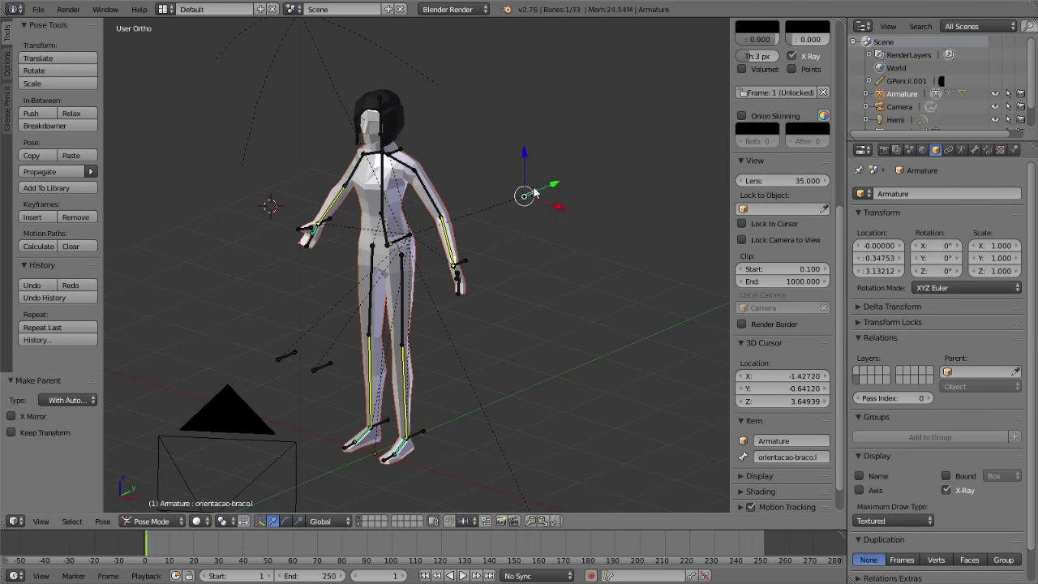
{"action": "key", "text": "g"}
{"action": "key", "text": "Escape"}
{"action": "scroll", "coordinate": [461, 173], "scroll_direction": "up", "scroll_amount": 2}
{"action": "scroll", "coordinate": [527, 188], "scroll_direction": "up", "scroll_amount": 2}
{"action": "middle_click_drag", "start_coordinate": [616, 237], "coordinate": [670, 216]}
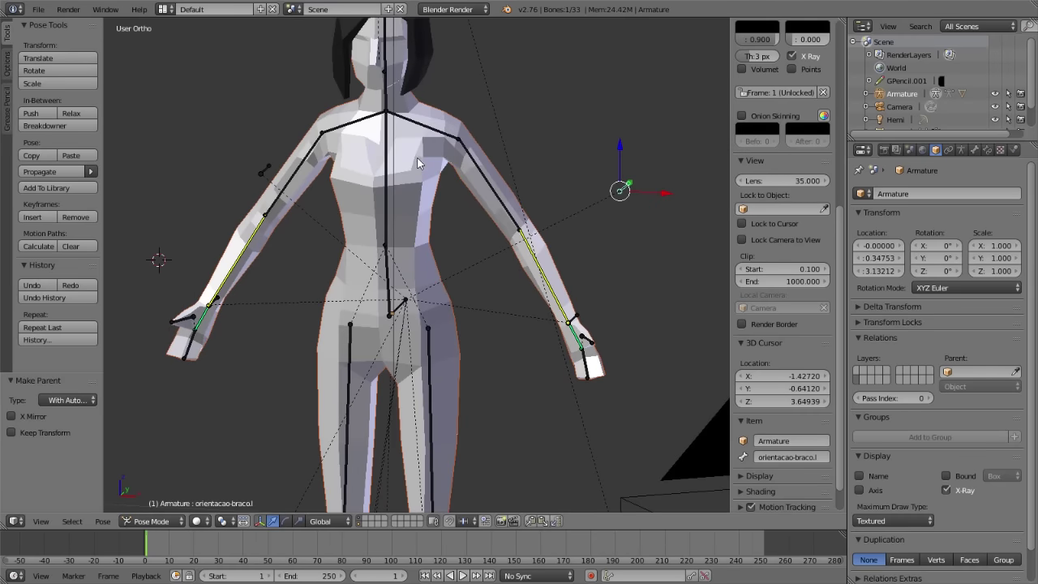
{"action": "scroll", "coordinate": [423, 158], "scroll_direction": "down", "scroll_amount": 3}
{"action": "scroll", "coordinate": [416, 112], "scroll_direction": "up", "scroll_amount": 2}
{"action": "mouse_move", "coordinate": [416, 112]}
{"action": "middle_mouse_down", "text": "shift"}
{"action": "mouse_move", "coordinate": [438, 236]}
{"action": "mouse_move", "coordinate": [409, 231]}
{"action": "middle_mouse_up", "text": "shift"}
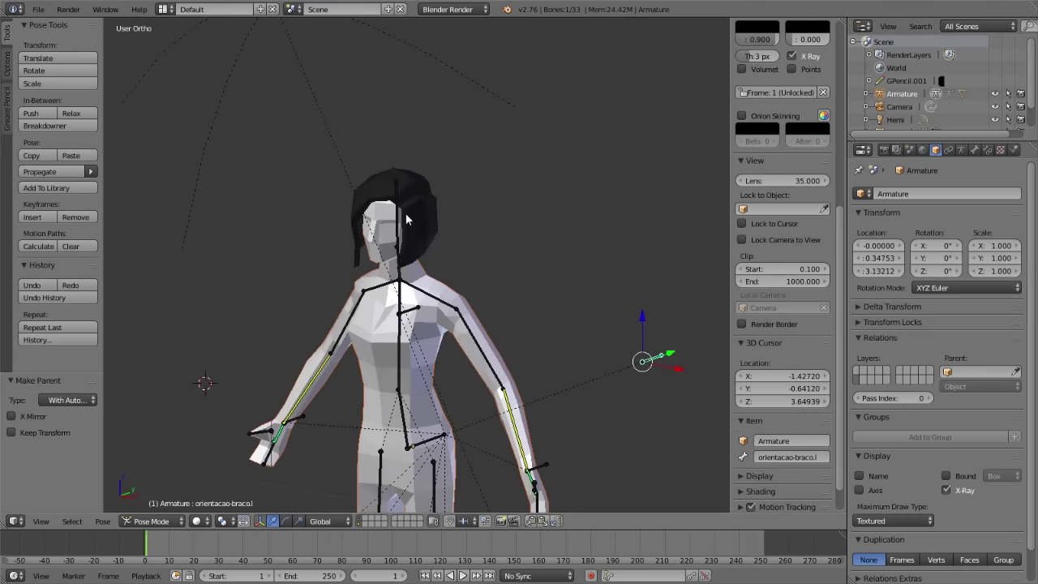
{"action": "right_click", "coordinate": [377, 184]}
- Give the hair Plane an Armature modifier targeting Armature, then select its Cabeca vertex group
{"action": "scroll", "coordinate": [376, 170], "scroll_direction": "up", "scroll_amount": 1}
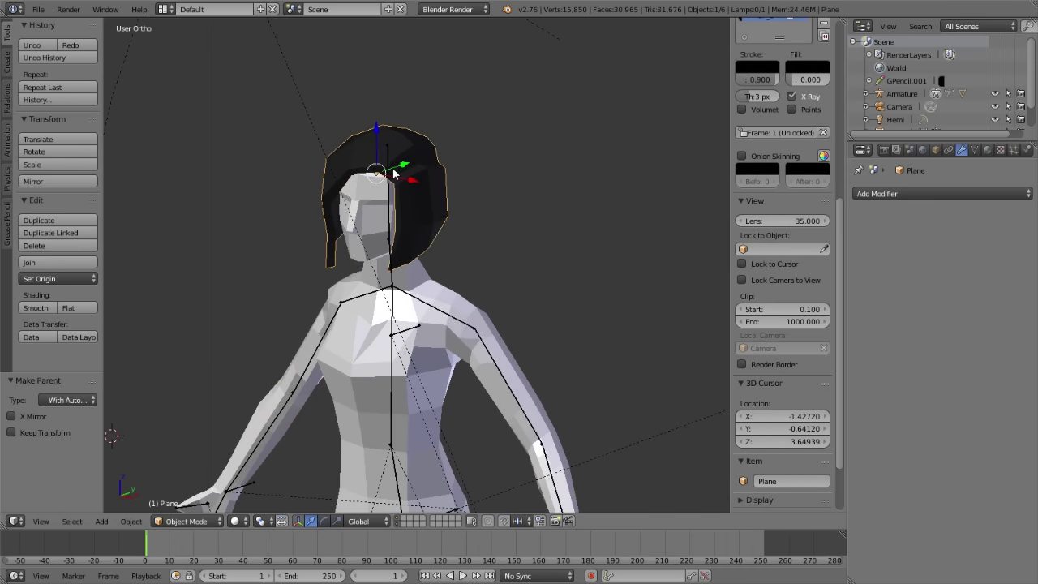
{"action": "scroll", "coordinate": [397, 266], "scroll_direction": "up", "scroll_amount": 1}
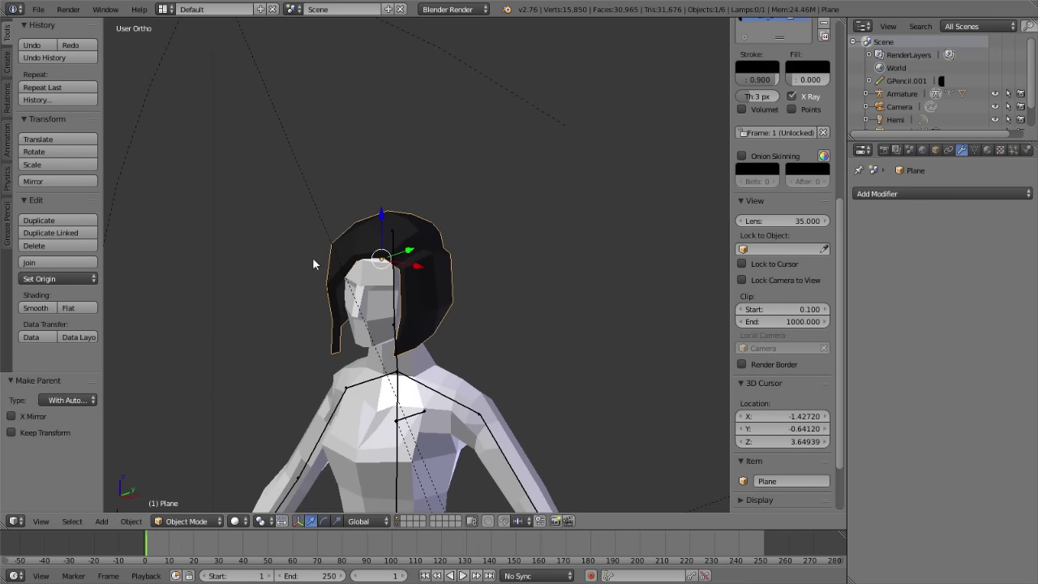
{"action": "scroll", "coordinate": [400, 302], "scroll_direction": "up", "scroll_amount": 3}
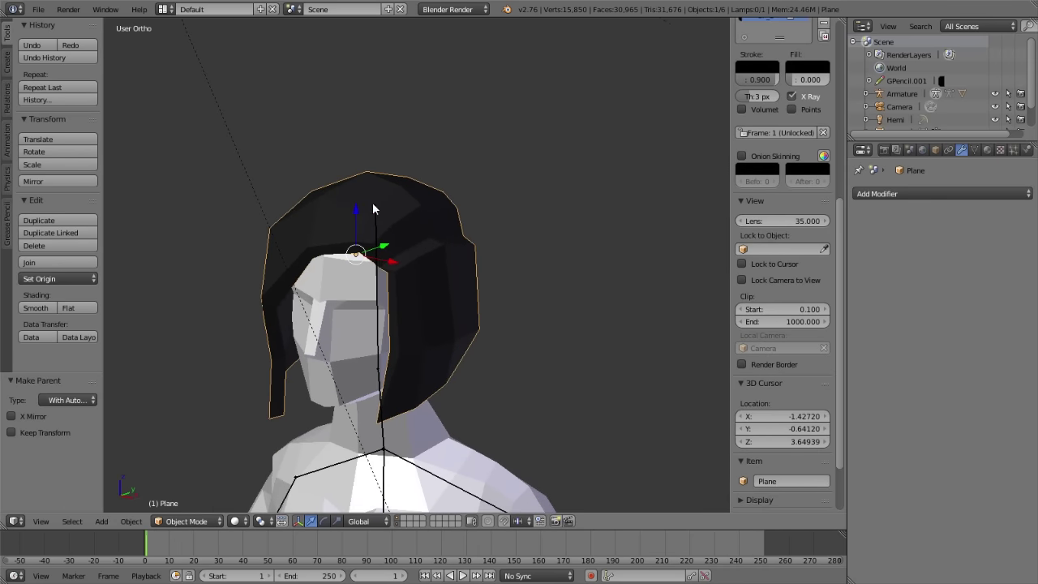
{"action": "left_click", "coordinate": [890, 194]}
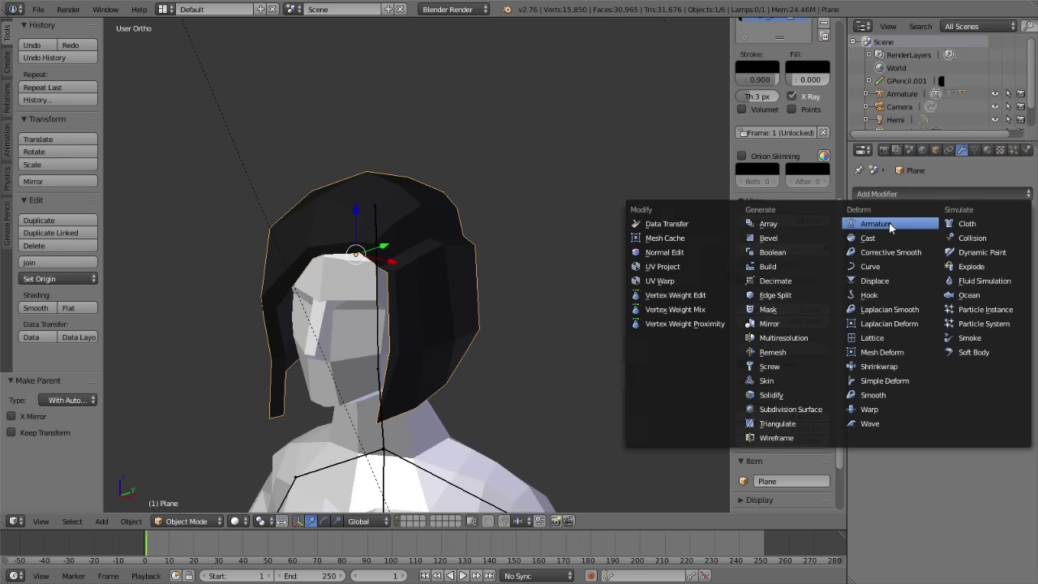
{"action": "left_click", "coordinate": [890, 224]}
{"action": "left_click", "coordinate": [891, 268]}
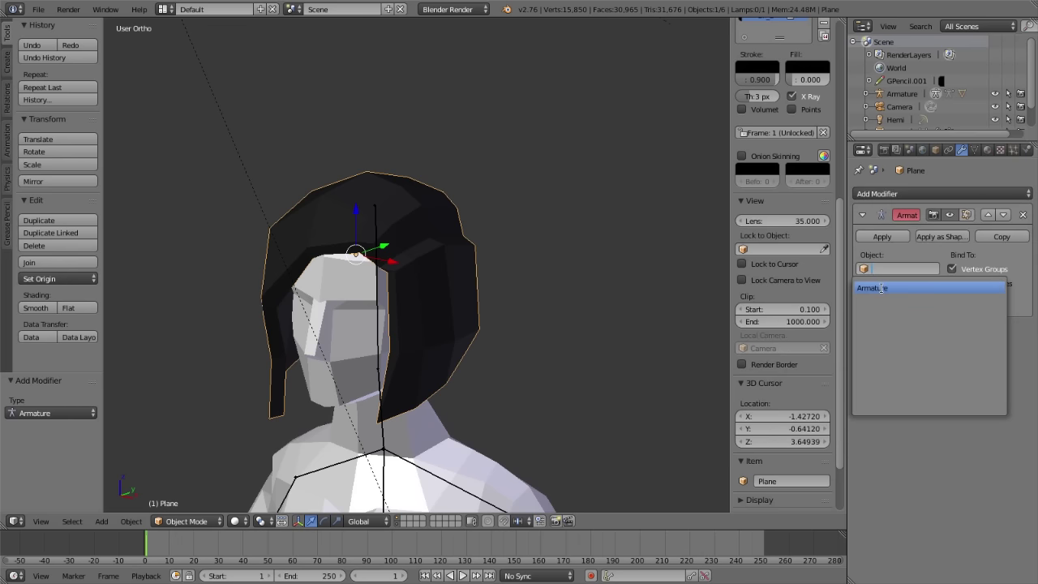
{"action": "left_click", "coordinate": [882, 288]}
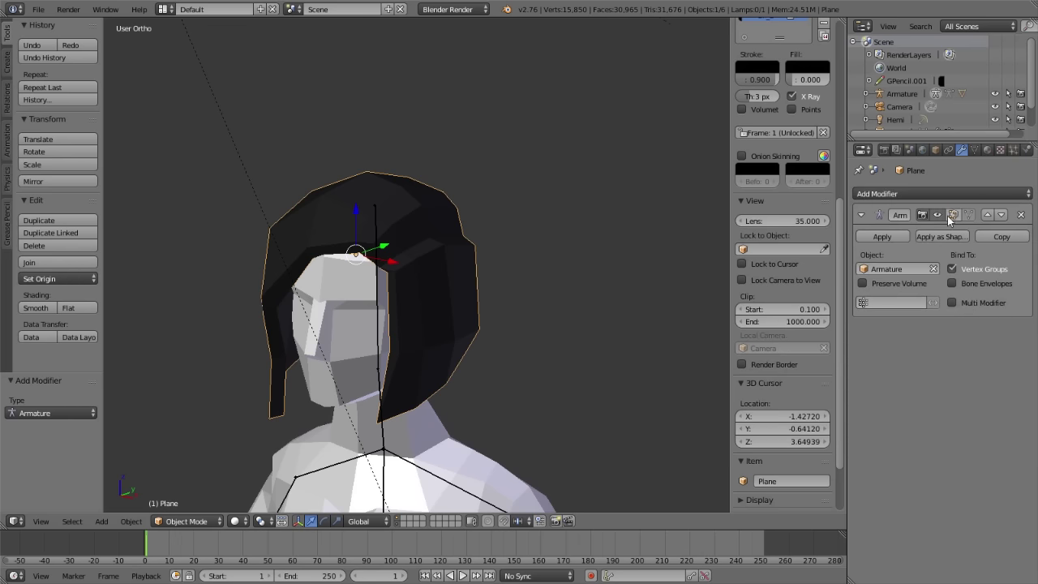
{"action": "left_click", "coordinate": [976, 150]}
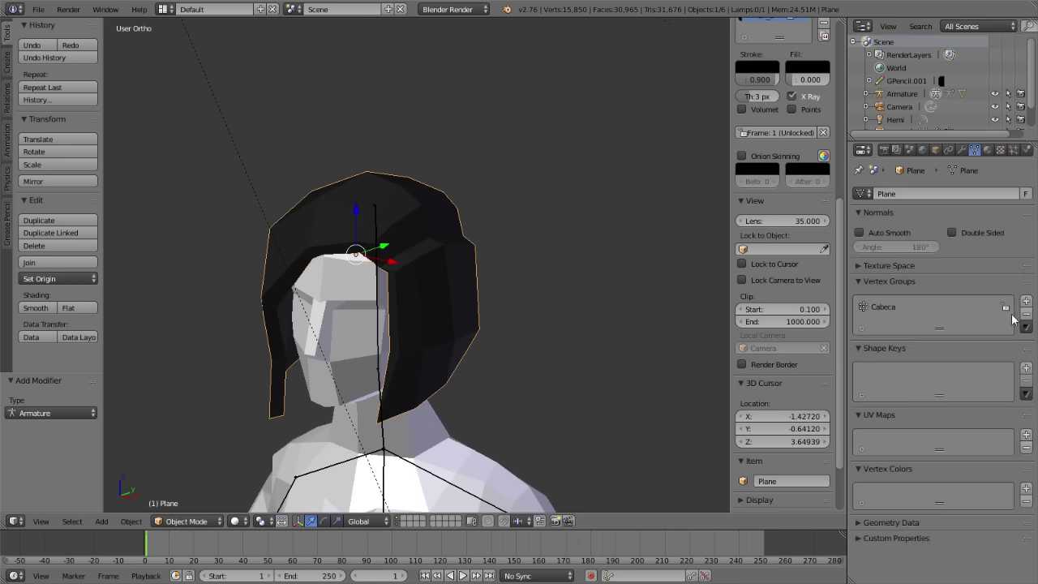
{"action": "left_click", "coordinate": [892, 307]}
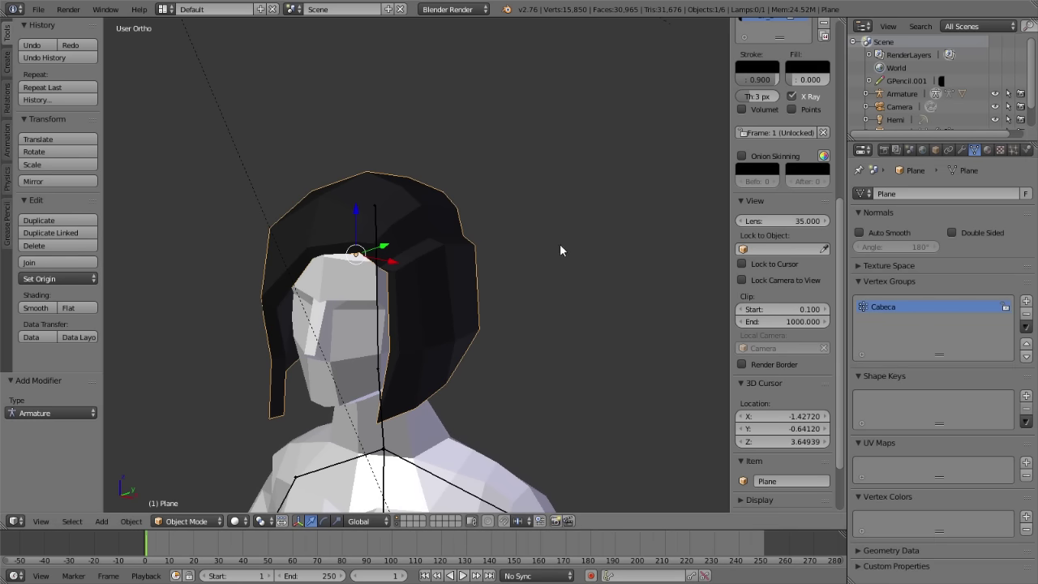
- Check in Edit Mode that all hair vertices belong to Cabeca, then put the armature in Pose Mode
{"action": "key", "text": "Tab"}
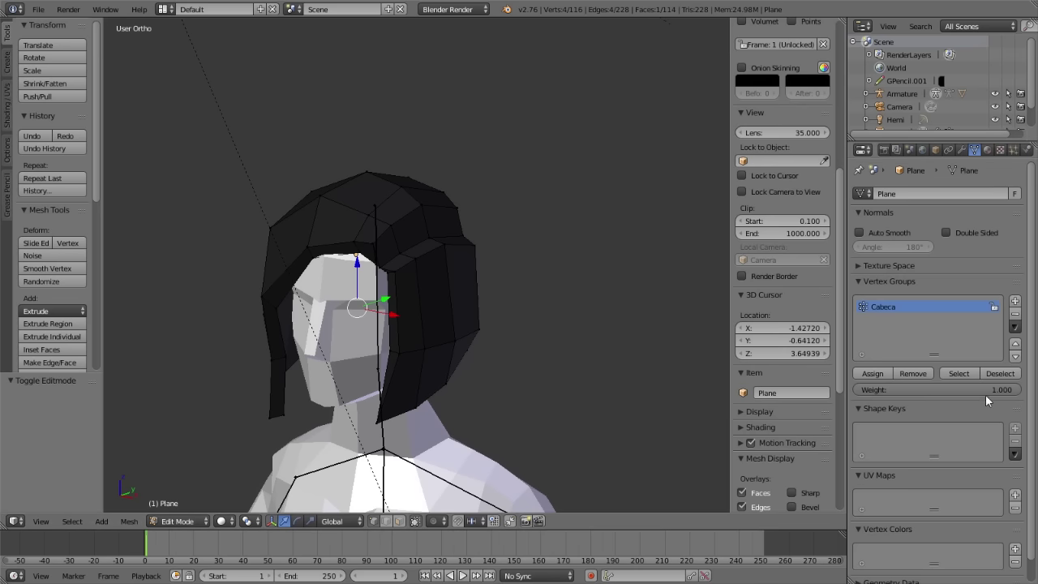
{"action": "left_click", "coordinate": [958, 373]}
{"action": "mouse_move", "coordinate": [214, 250]}
{"action": "middle_mouse_down"}
{"action": "mouse_move", "coordinate": [433, 253]}
{"action": "mouse_move", "coordinate": [260, 262]}
{"action": "middle_mouse_up"}
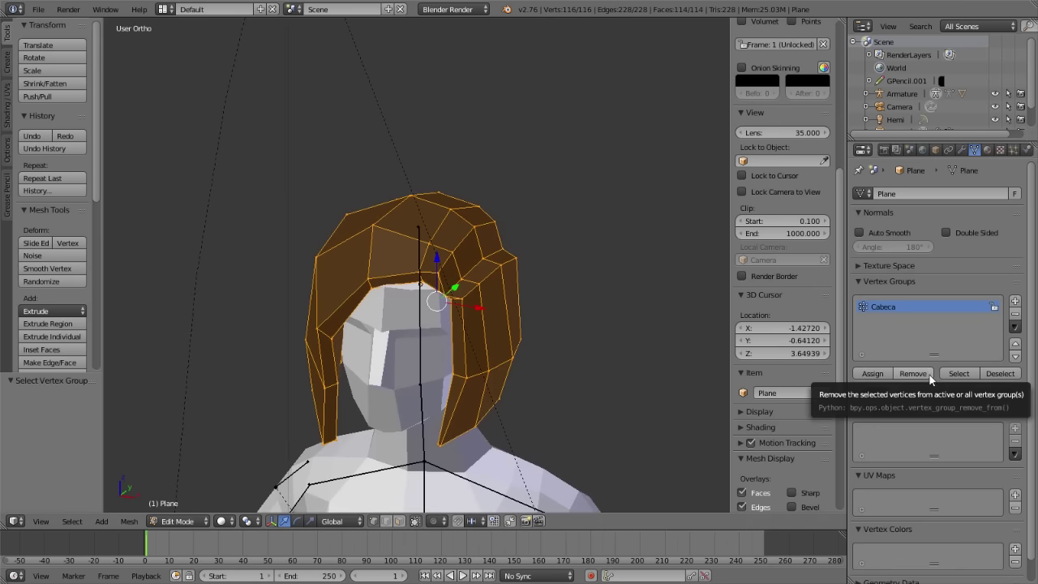
{"action": "key", "text": "a"}
{"action": "key", "text": "a"}
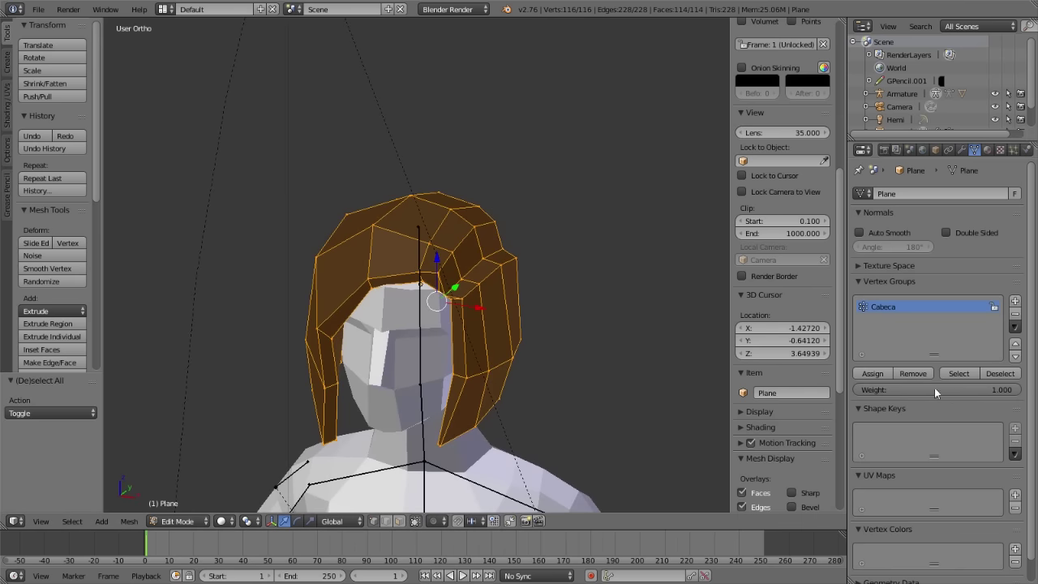
{"action": "key", "text": "Tab"}
{"action": "right_click", "coordinate": [417, 331]}
{"action": "key", "text": "ctrl+Tab"}
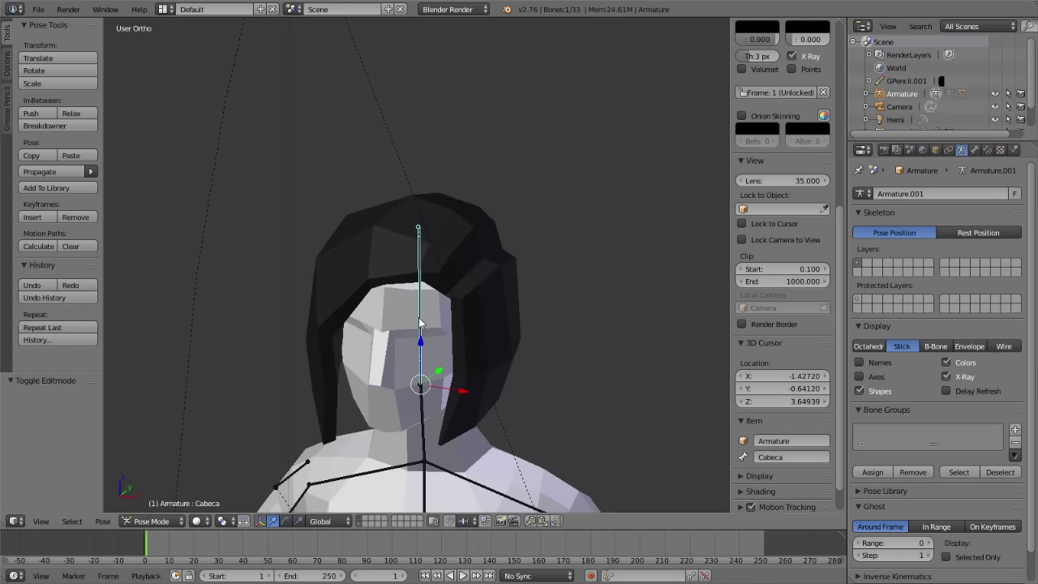
- Test-rotate the Cabeca head bone, cancel it, and leave Pose Mode
{"action": "key", "text": "r"}
{"action": "key", "text": "Escape"}
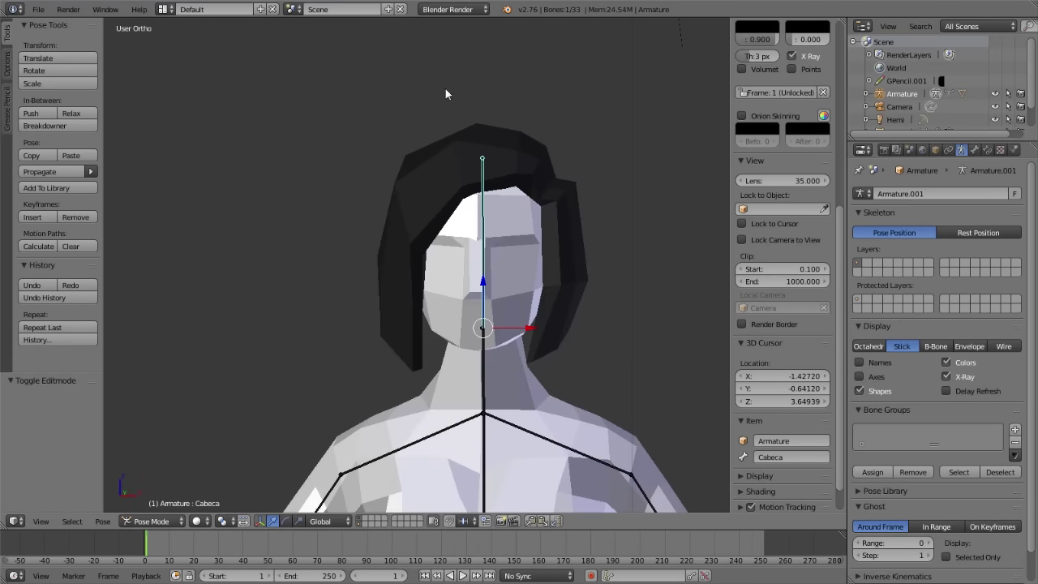
{"action": "scroll", "coordinate": [630, 243], "scroll_direction": "down", "scroll_amount": 3}
{"action": "mouse_move", "coordinate": [629, 243]}
{"action": "middle_mouse_down"}
{"action": "mouse_move", "coordinate": [416, 292]}
{"action": "mouse_move", "coordinate": [561, 283]}
{"action": "mouse_move", "coordinate": [504, 305]}
{"action": "middle_mouse_up"}
{"action": "key", "text": "ctrl+Tab"}
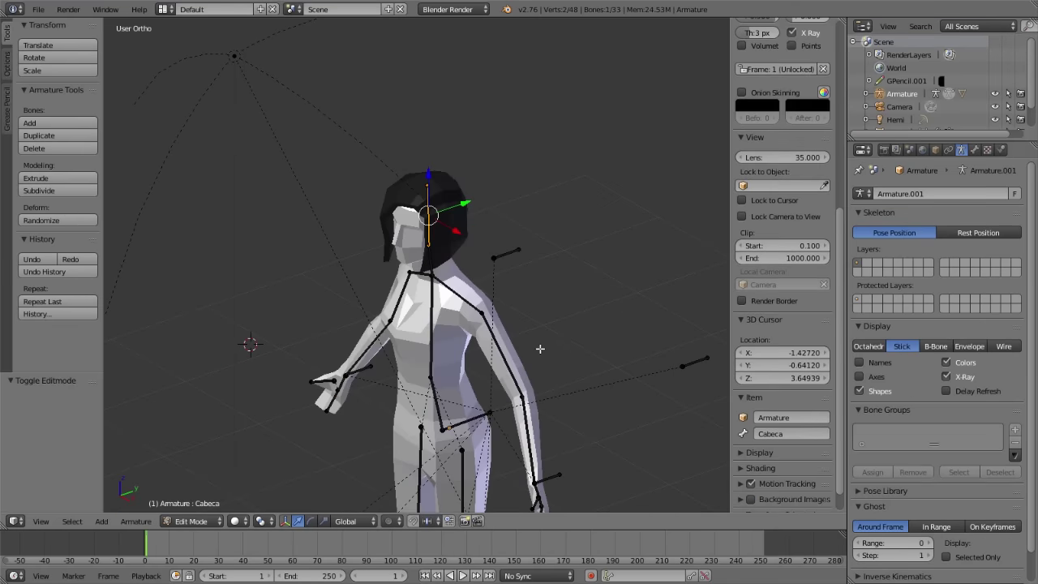
- Parent body_low to the armature With Automatic Weights and inspect its new vertex groups
{"action": "right_click", "coordinate": [505, 305]}
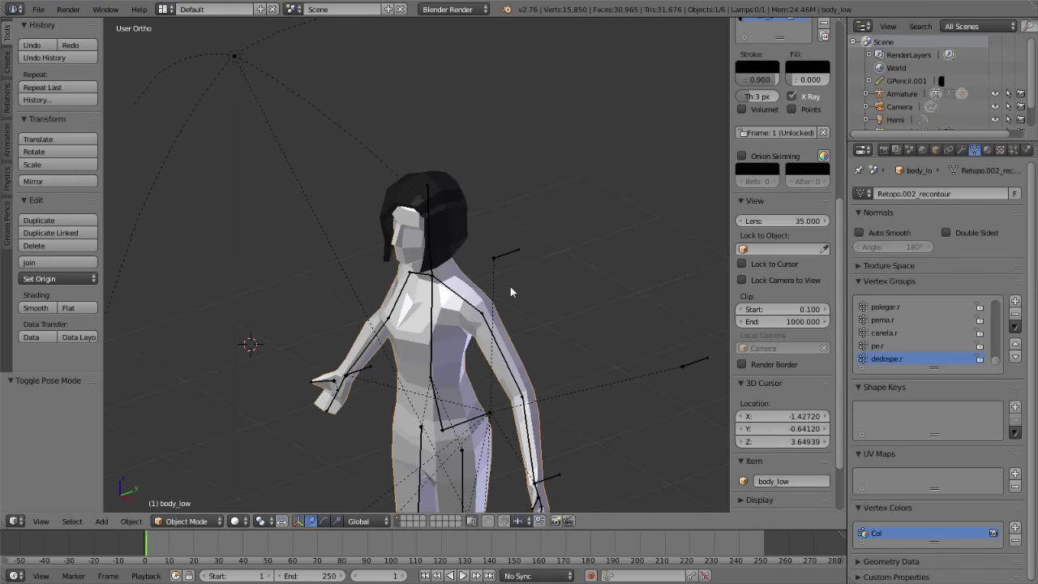
{"action": "scroll", "coordinate": [510, 300], "scroll_direction": "down", "scroll_amount": 2}
{"action": "scroll", "coordinate": [529, 312], "scroll_direction": "up", "scroll_amount": 3}
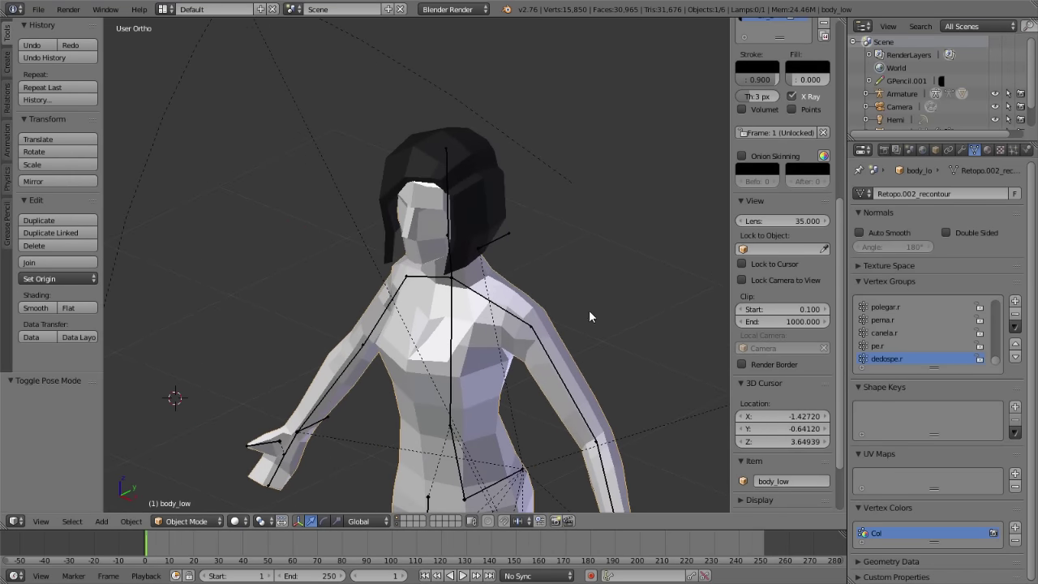
{"action": "scroll", "coordinate": [544, 275], "scroll_direction": "down", "scroll_amount": 3}
{"action": "scroll", "coordinate": [595, 314], "scroll_direction": "up", "scroll_amount": 1}
{"action": "right_click", "coordinate": [593, 288]}
{"action": "key", "text": "ctrl+Tab"}
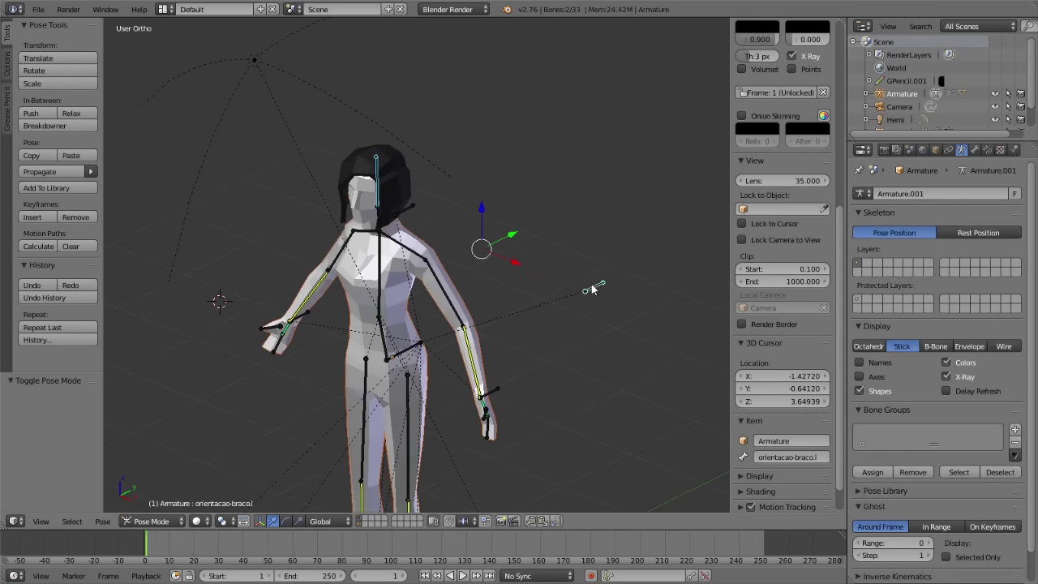
{"action": "key", "text": "ctrl+p"}
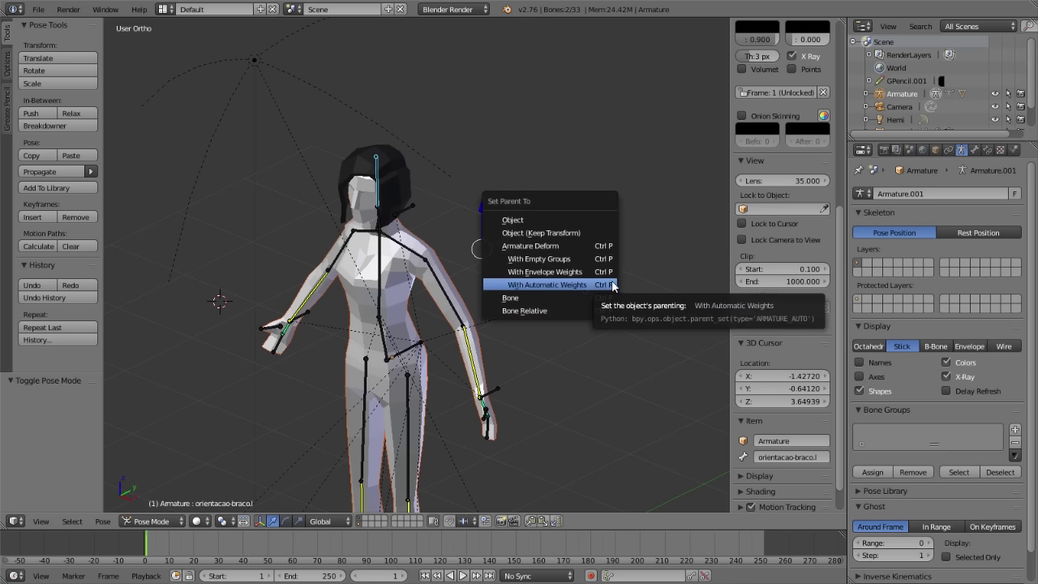
{"action": "left_click", "coordinate": [610, 284]}
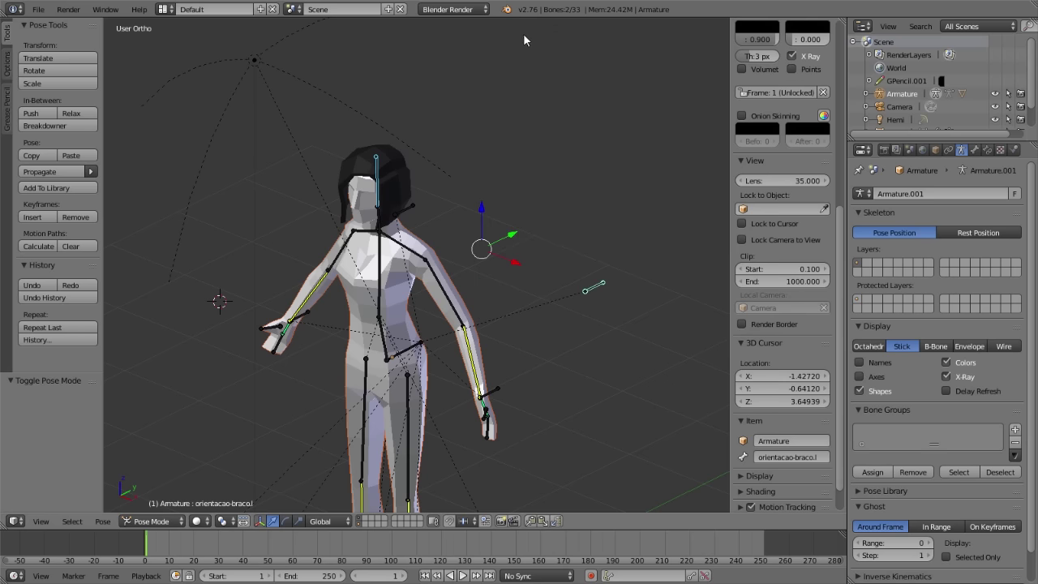
{"action": "right_click", "coordinate": [410, 237]}
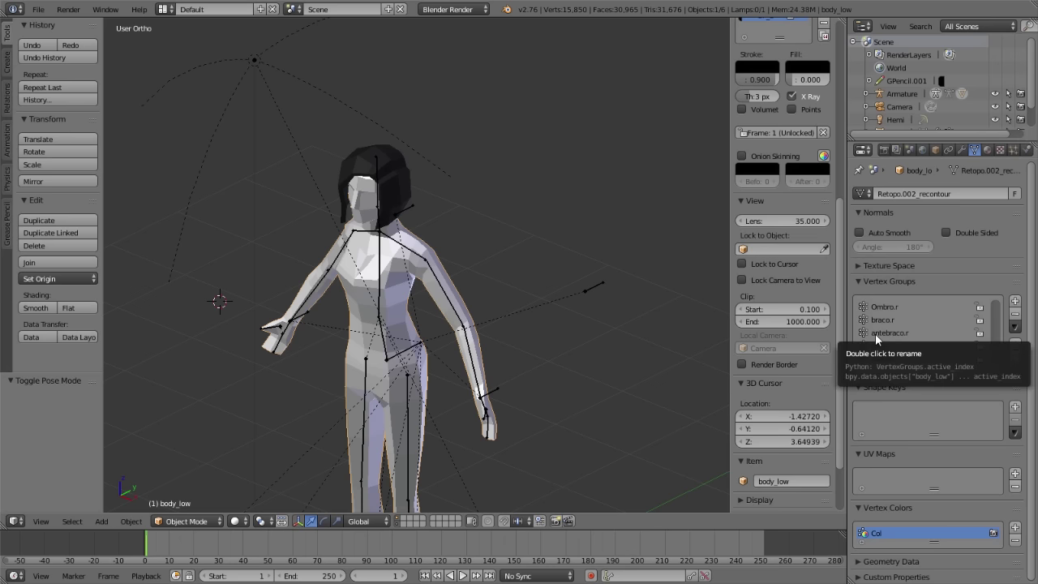
{"action": "scroll", "coordinate": [591, 380], "scroll_direction": "down", "scroll_amount": 5}
- Lift the left foot controller to test how the leg deforms
{"action": "scroll", "coordinate": [562, 376], "scroll_direction": "up", "scroll_amount": 5}
{"action": "mouse_move", "coordinate": [561, 376]}
{"action": "middle_mouse_down", "text": "shift"}
{"action": "mouse_move", "coordinate": [508, 236]}
{"action": "mouse_move", "coordinate": [508, 194]}
{"action": "middle_mouse_up", "text": "shift"}
{"action": "right_click", "coordinate": [414, 433]}
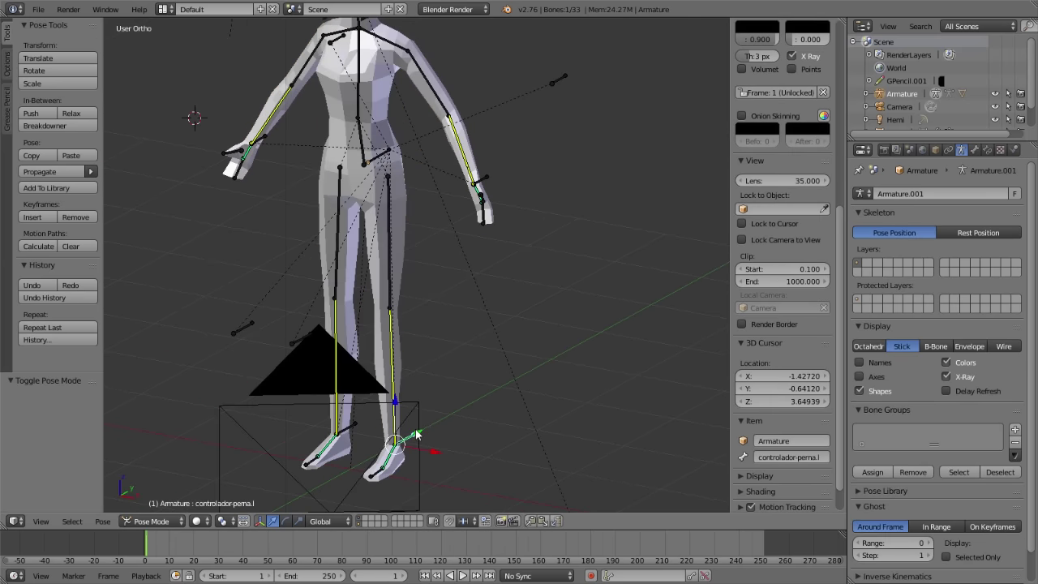
{"action": "middle_click_drag", "start_coordinate": [414, 435], "coordinate": [496, 355]}
{"action": "key", "text": "g"}
{"action": "key", "text": "Escape"}
{"action": "key", "text": "ctrl+space"}
{"action": "middle_click_drag", "start_coordinate": [599, 214], "coordinate": [456, 185]}
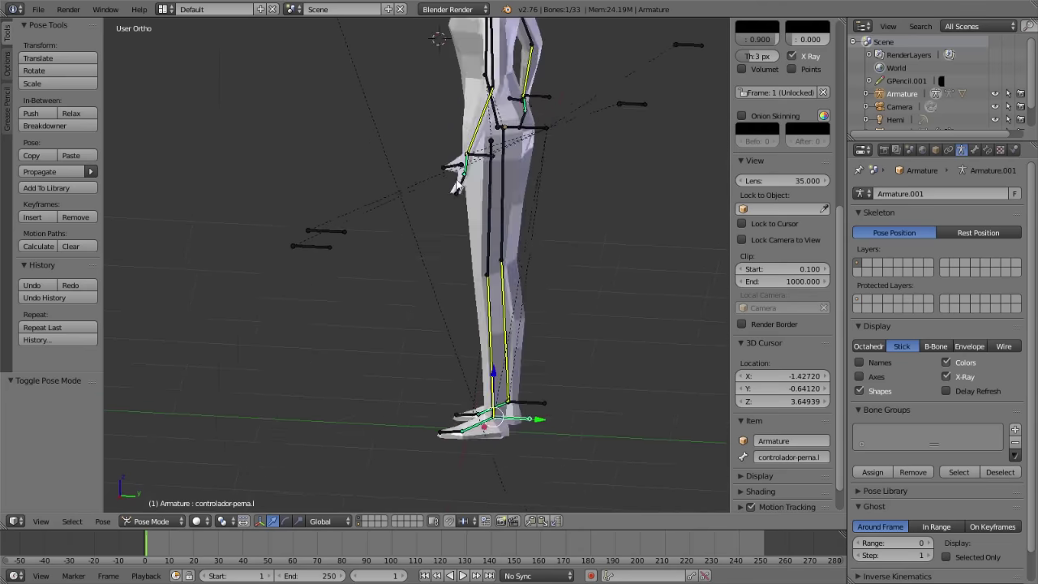
{"action": "key", "text": "g"}
{"action": "left_click", "coordinate": [451, 338]}
- Inspect the hips and legs, pick the left thigh bone, then select body_low
{"action": "mouse_move", "coordinate": [452, 339]}
{"action": "middle_mouse_down"}
{"action": "mouse_move", "coordinate": [596, 196]}
{"action": "mouse_move", "coordinate": [629, 195]}
{"action": "mouse_move", "coordinate": [479, 164]}
{"action": "middle_mouse_up"}
{"action": "scroll", "coordinate": [486, 157], "scroll_direction": "up", "scroll_amount": 3}
{"action": "scroll", "coordinate": [486, 158], "scroll_direction": "up", "scroll_amount": 3}
{"action": "mouse_move", "coordinate": [471, 436]}
{"action": "middle_mouse_down"}
{"action": "mouse_move", "coordinate": [494, 301]}
{"action": "mouse_move", "coordinate": [425, 369]}
{"action": "mouse_move", "coordinate": [461, 327]}
{"action": "mouse_move", "coordinate": [527, 279]}
{"action": "mouse_move", "coordinate": [541, 312]}
{"action": "mouse_move", "coordinate": [604, 308]}
{"action": "mouse_move", "coordinate": [492, 324]}
{"action": "middle_mouse_up"}
{"action": "scroll", "coordinate": [519, 312], "scroll_direction": "down", "scroll_amount": 2}
{"action": "right_click", "coordinate": [520, 308]}
{"action": "right_click", "coordinate": [492, 324]}
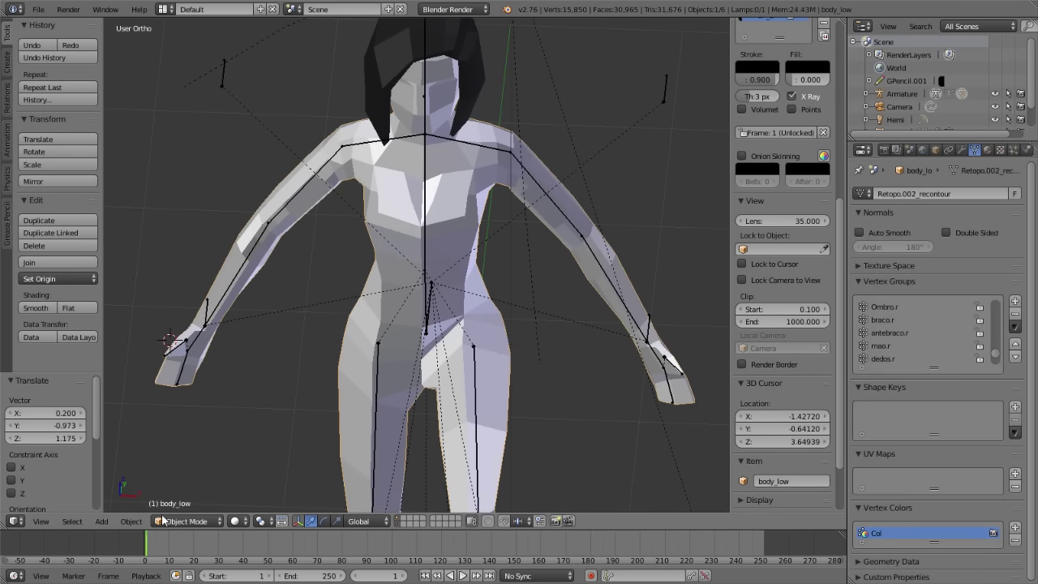
- Switch body_low into Weight Paint mode
{"action": "left_click", "coordinate": [191, 524]}
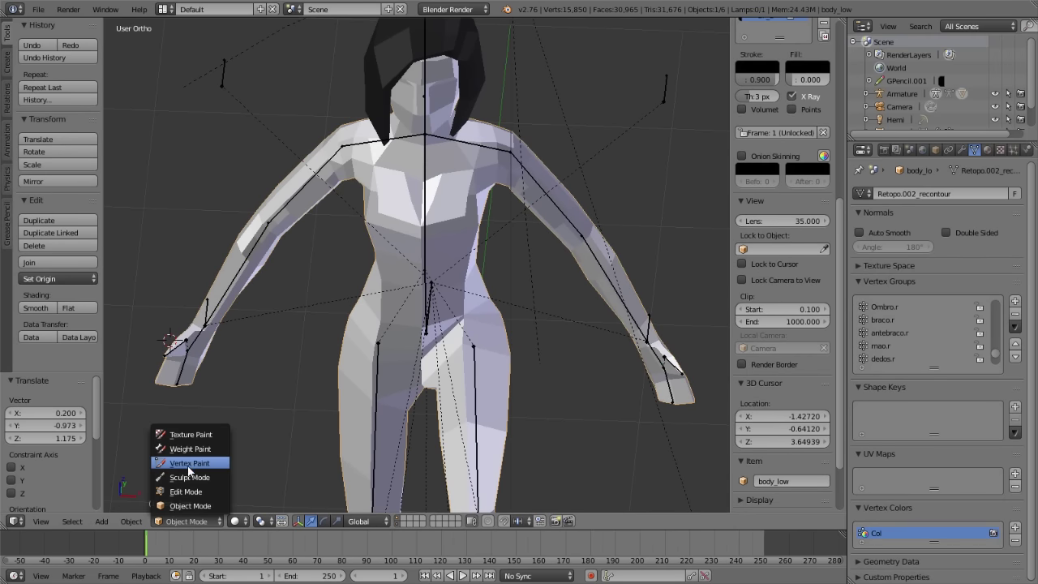
{"action": "left_click", "coordinate": [202, 448]}
{"action": "mouse_move", "coordinate": [324, 394]}
{"action": "middle_mouse_down"}
{"action": "mouse_move", "coordinate": [549, 313]}
{"action": "mouse_move", "coordinate": [468, 339]}
{"action": "mouse_move", "coordinate": [413, 297]}
{"action": "mouse_move", "coordinate": [527, 315]}
{"action": "mouse_move", "coordinate": [630, 382]}
{"action": "mouse_move", "coordinate": [593, 389]}
{"action": "mouse_move", "coordinate": [516, 241]}
{"action": "middle_mouse_up"}
{"action": "scroll", "coordinate": [468, 339], "scroll_direction": "down", "scroll_amount": 3}
{"action": "scroll", "coordinate": [468, 339], "scroll_direction": "up", "scroll_amount": 5}
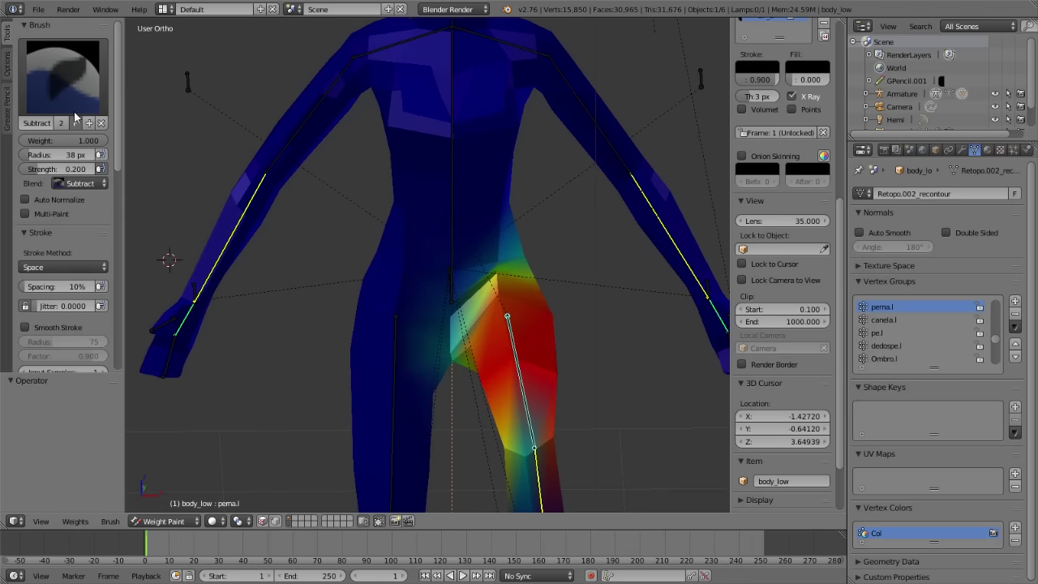
- Subtract stray pema.l weight at the inner thigh, then view perna.r weights and painting options
{"action": "left_click", "coordinate": [56, 78]}
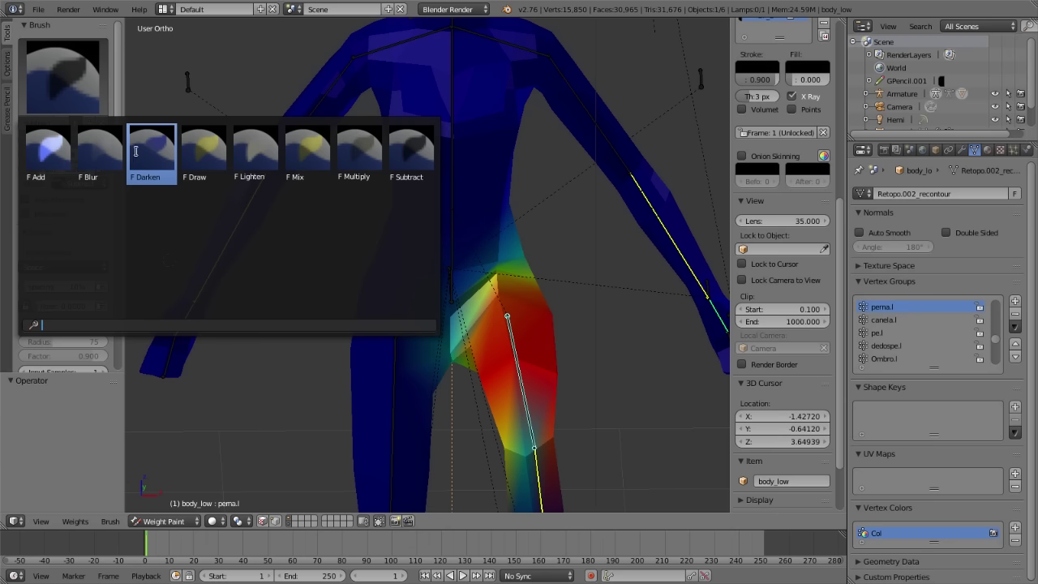
{"action": "left_click", "coordinate": [415, 153]}
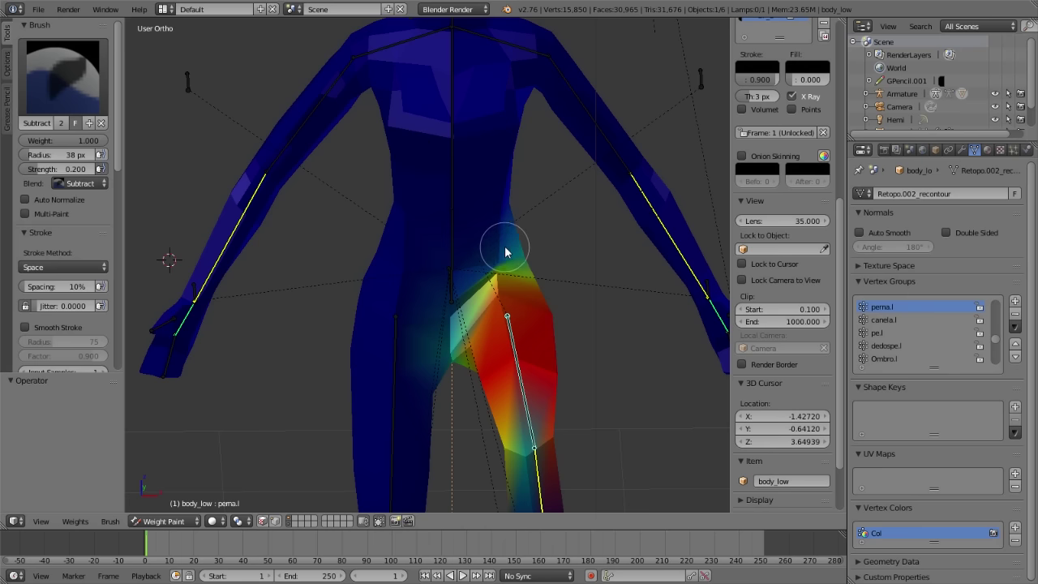
{"action": "left_click_drag", "start_coordinate": [459, 279], "coordinate": [420, 359]}
{"action": "mouse_move", "coordinate": [440, 348]}
{"action": "middle_mouse_down"}
{"action": "mouse_move", "coordinate": [487, 289]}
{"action": "mouse_move", "coordinate": [292, 251]}
{"action": "mouse_move", "coordinate": [441, 250]}
{"action": "mouse_move", "coordinate": [419, 273]}
{"action": "mouse_move", "coordinate": [488, 366]}
{"action": "mouse_move", "coordinate": [441, 332]}
{"action": "mouse_move", "coordinate": [392, 338]}
{"action": "mouse_move", "coordinate": [492, 271]}
{"action": "mouse_move", "coordinate": [409, 257]}
{"action": "mouse_move", "coordinate": [515, 267]}
{"action": "middle_mouse_up"}
{"action": "right_click", "coordinate": [471, 353]}
{"action": "left_click", "coordinate": [7, 65]}
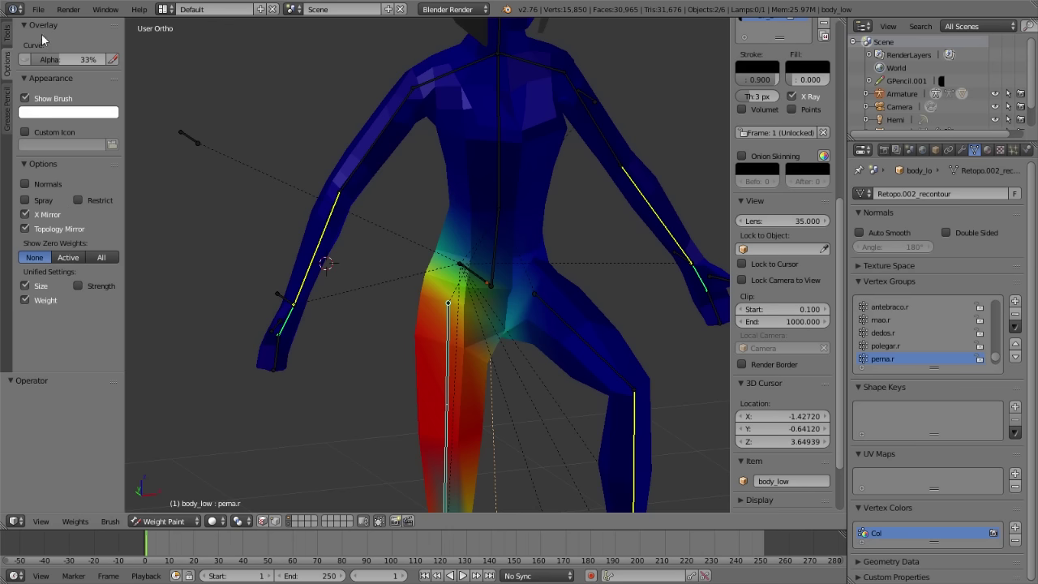
- Return to the brush settings and move the right arm controller to test deformation
{"action": "left_click", "coordinate": [6, 114]}
{"action": "left_click", "coordinate": [10, 75]}
{"action": "left_click", "coordinate": [8, 34]}
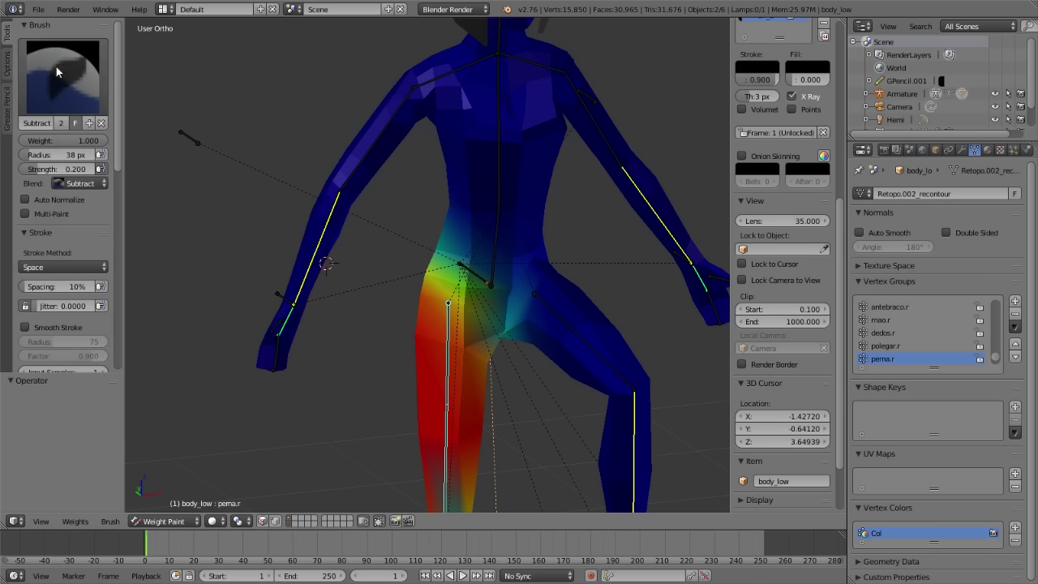
{"action": "scroll", "coordinate": [463, 213], "scroll_direction": "down", "scroll_amount": 3}
{"action": "scroll", "coordinate": [412, 262], "scroll_direction": "up", "scroll_amount": 2}
{"action": "middle_click_drag", "start_coordinate": [412, 261], "coordinate": [363, 273]}
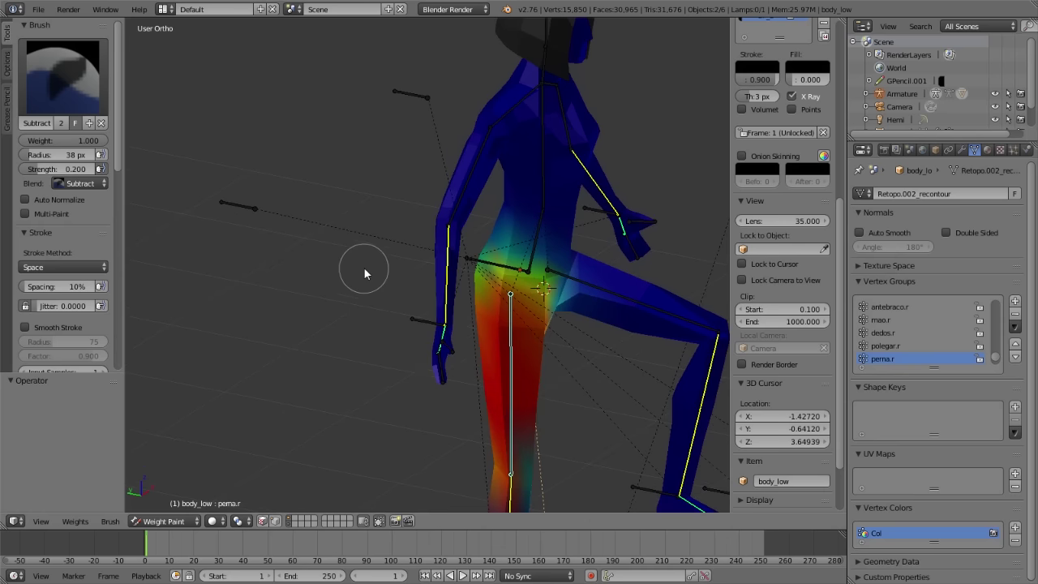
{"action": "right_click", "coordinate": [422, 334]}
{"action": "key", "text": "g"}
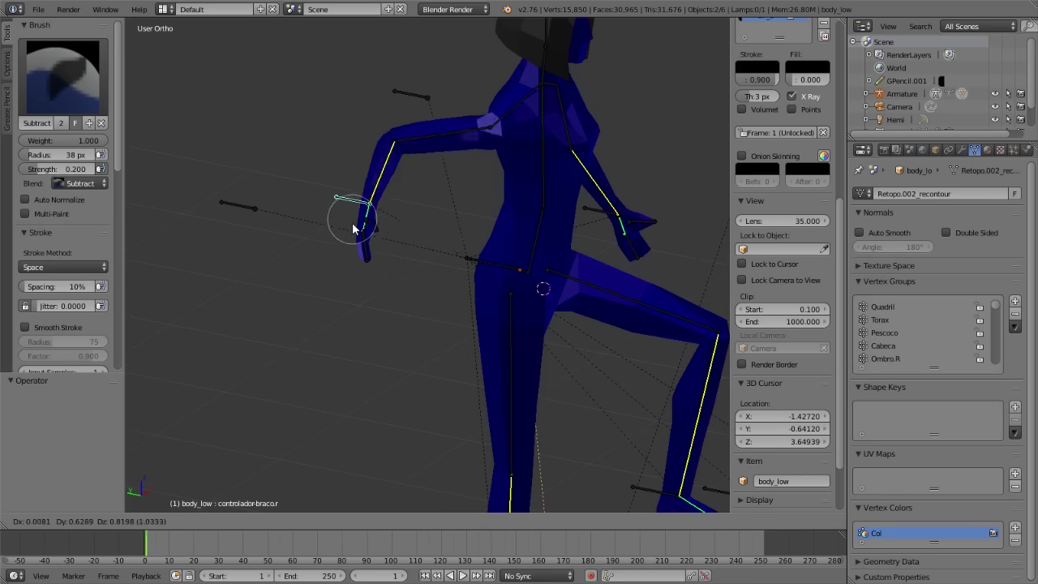
{"action": "left_click", "coordinate": [357, 213]}
- Inspect the braco.r arm weights, then the Cabeca weights around the head and neck
{"action": "scroll", "coordinate": [341, 292], "scroll_direction": "up", "scroll_amount": 2}
{"action": "mouse_move", "coordinate": [277, 380]}
{"action": "middle_mouse_down"}
{"action": "mouse_move", "coordinate": [249, 260]}
{"action": "mouse_move", "coordinate": [352, 267]}
{"action": "mouse_move", "coordinate": [363, 152]}
{"action": "mouse_move", "coordinate": [307, 172]}
{"action": "middle_mouse_up"}
{"action": "right_click", "coordinate": [254, 234]}
{"action": "middle_click_drag", "start_coordinate": [388, 143], "coordinate": [393, 155]}
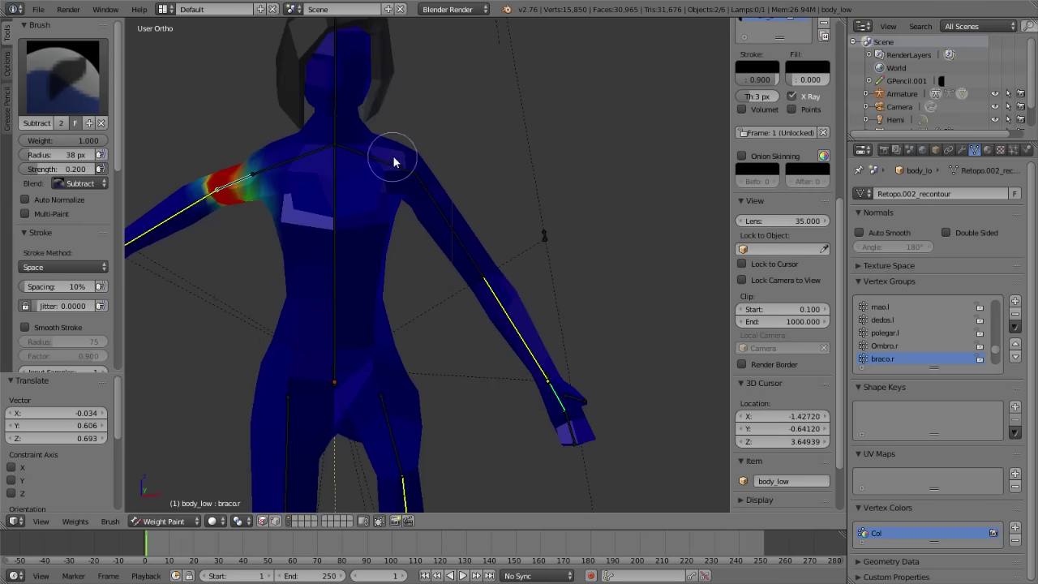
{"action": "right_click", "coordinate": [337, 46]}
{"action": "scroll", "coordinate": [244, 203], "scroll_direction": "up", "scroll_amount": 3}
{"action": "middle_click_drag", "start_coordinate": [239, 209], "coordinate": [464, 154]}
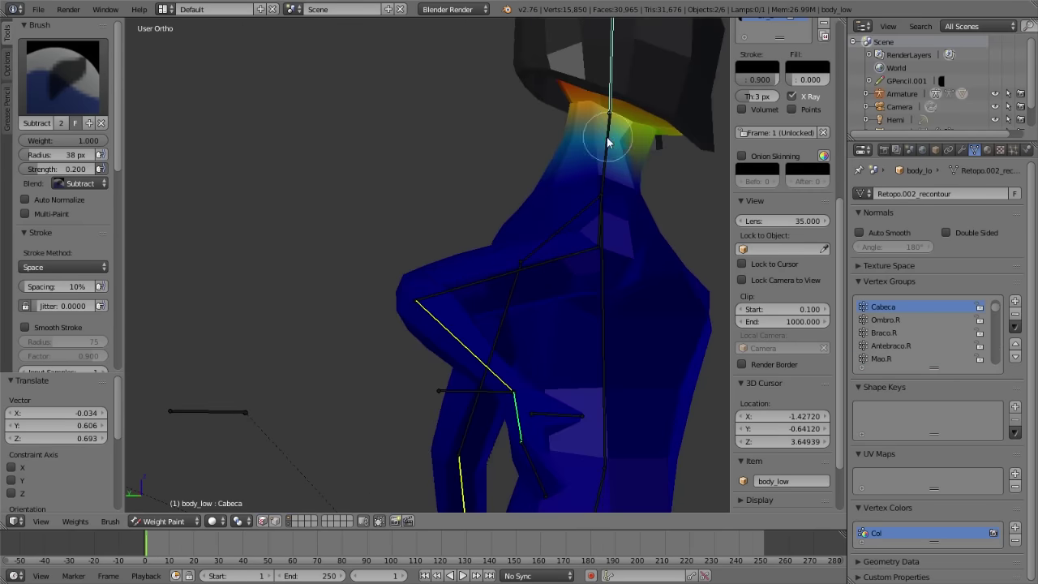
{"action": "middle_click_drag", "start_coordinate": [636, 142], "coordinate": [483, 121]}
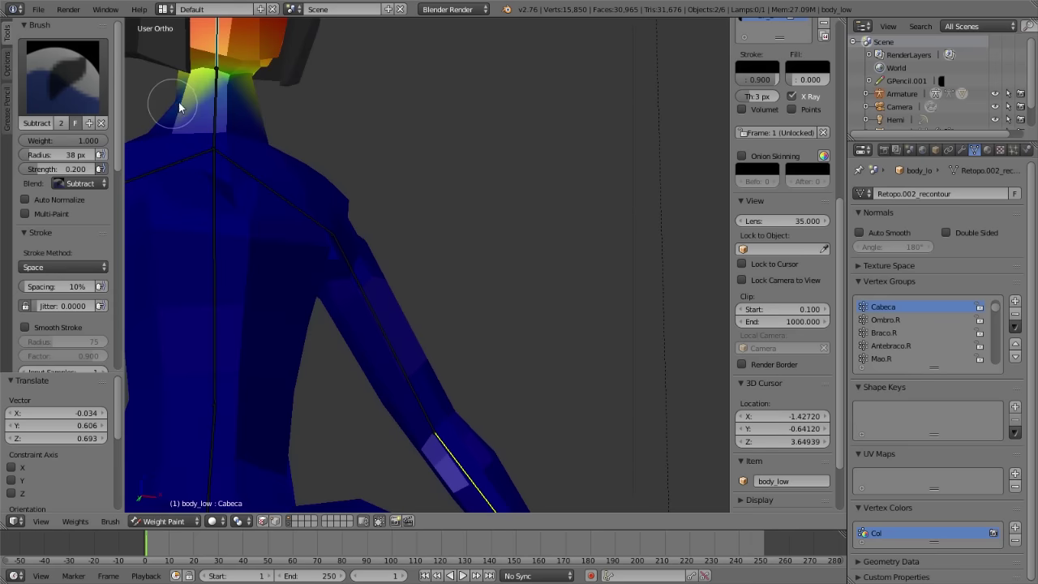
{"action": "middle_click_drag", "start_coordinate": [191, 86], "coordinate": [200, 147], "text": "shift"}
{"action": "left_click", "coordinate": [65, 108]}
- With the Add brush, paint full Cabeca weight over the head and test-rotate it
{"action": "left_click", "coordinate": [48, 151]}
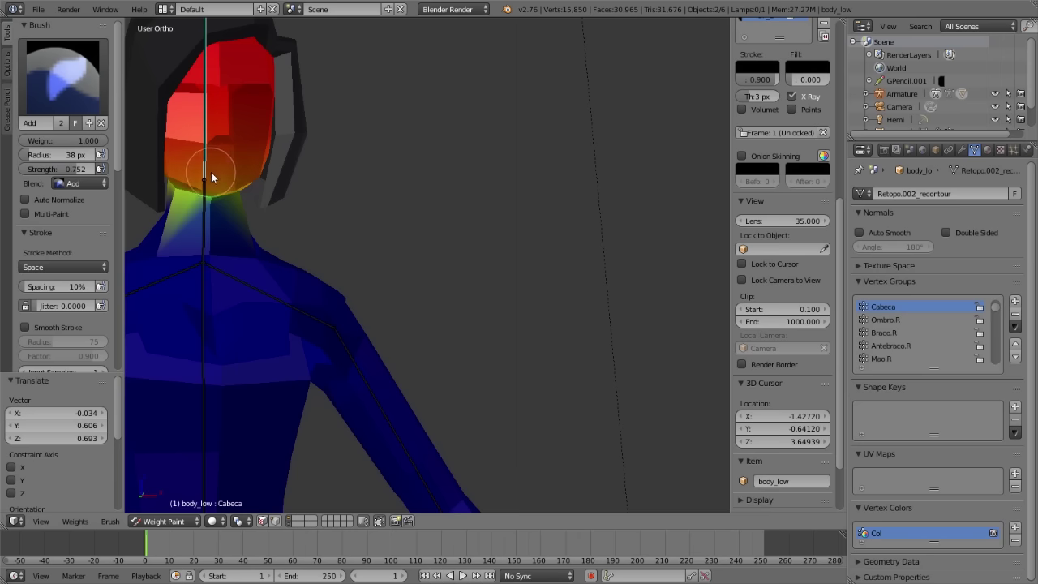
{"action": "left_click_drag", "start_coordinate": [190, 164], "coordinate": [231, 173]}
{"action": "mouse_move", "coordinate": [217, 173]}
{"action": "middle_mouse_down"}
{"action": "mouse_move", "coordinate": [119, 145]}
{"action": "mouse_move", "coordinate": [465, 143]}
{"action": "mouse_move", "coordinate": [589, 182]}
{"action": "mouse_move", "coordinate": [368, 245]}
{"action": "middle_mouse_up"}
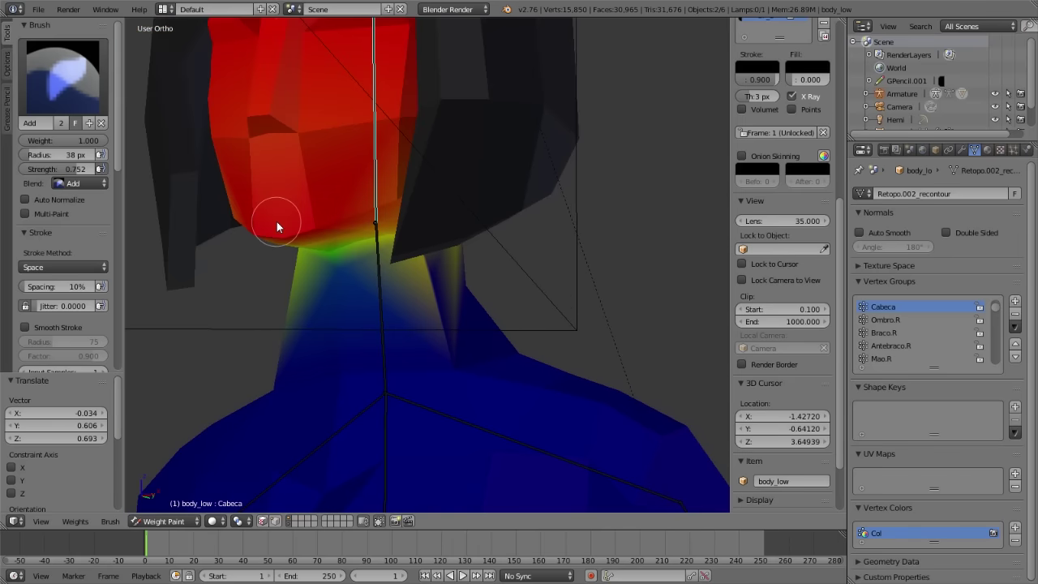
{"action": "middle_click_drag", "start_coordinate": [373, 189], "coordinate": [295, 117]}
{"action": "mouse_move", "coordinate": [416, 194]}
{"action": "left_mouse_down"}
{"action": "mouse_move", "coordinate": [428, 204]}
{"action": "mouse_move", "coordinate": [456, 178]}
{"action": "mouse_move", "coordinate": [346, 140]}
{"action": "left_mouse_up"}
{"action": "middle_click_drag", "start_coordinate": [346, 139], "coordinate": [579, 197]}
{"action": "key", "text": "r"}
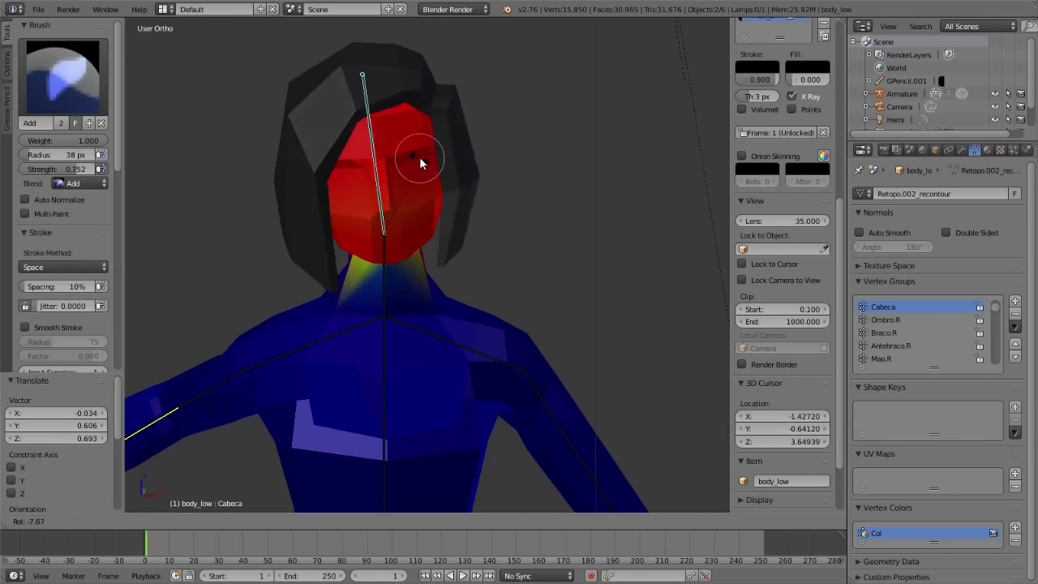
{"action": "key", "text": "Escape"}
- Paint Pescoco weight around the sides and base of the neck
{"action": "right_click", "coordinate": [380, 272]}
{"action": "middle_click_drag", "start_coordinate": [417, 289], "coordinate": [194, 159]}
{"action": "left_click", "coordinate": [68, 87]}
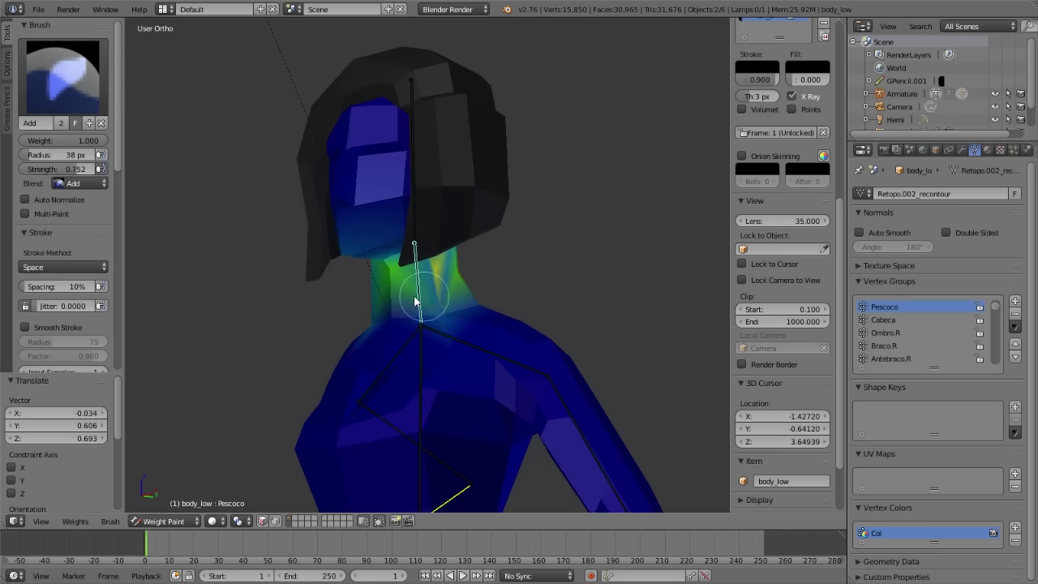
{"action": "left_click_drag", "start_coordinate": [409, 301], "coordinate": [454, 284]}
{"action": "middle_click_drag", "start_coordinate": [468, 294], "coordinate": [484, 292]}
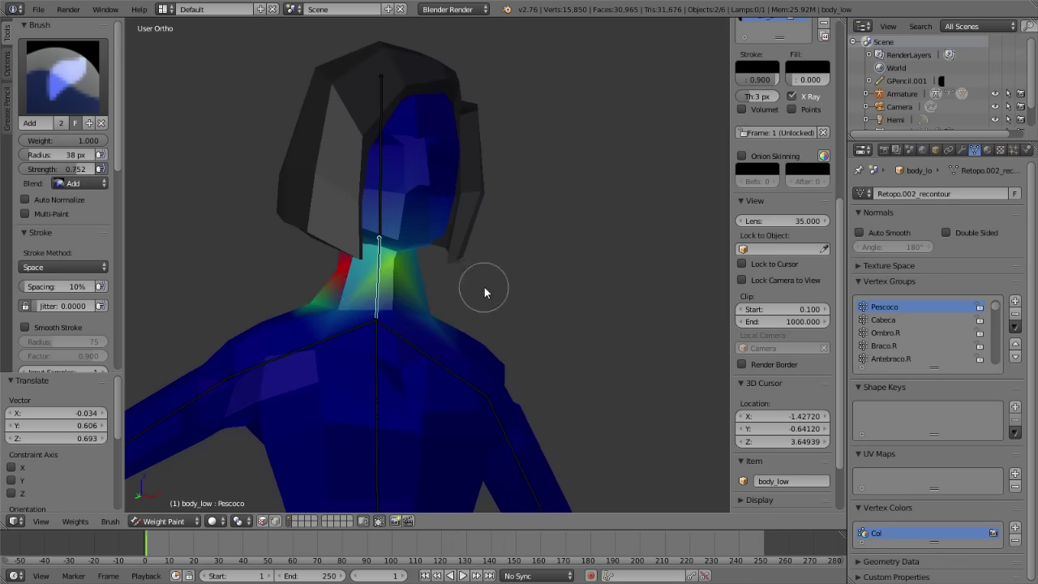
{"action": "left_click_drag", "start_coordinate": [365, 286], "coordinate": [351, 280]}
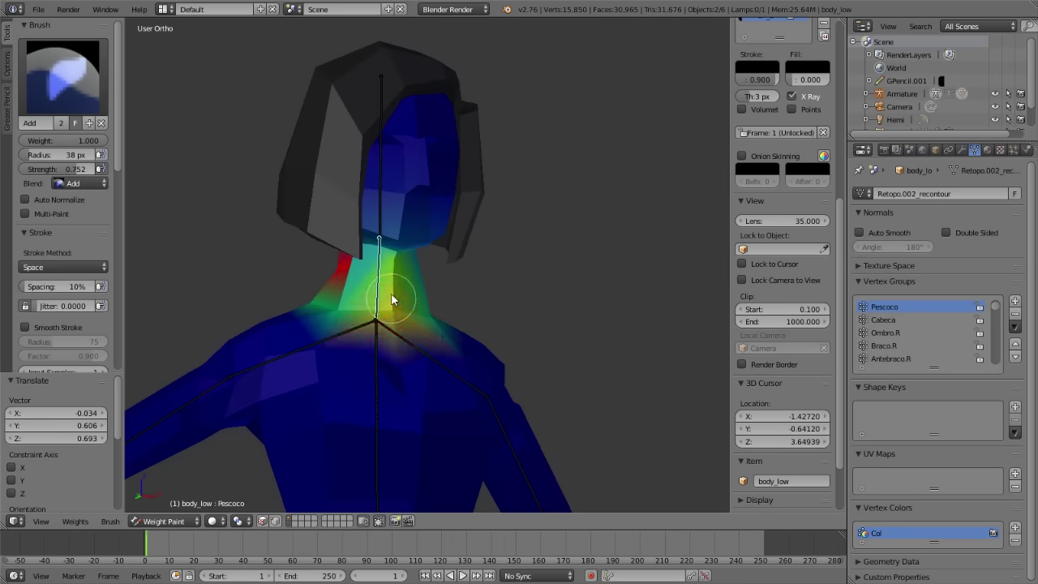
{"action": "middle_click_drag", "start_coordinate": [351, 280], "coordinate": [394, 248]}
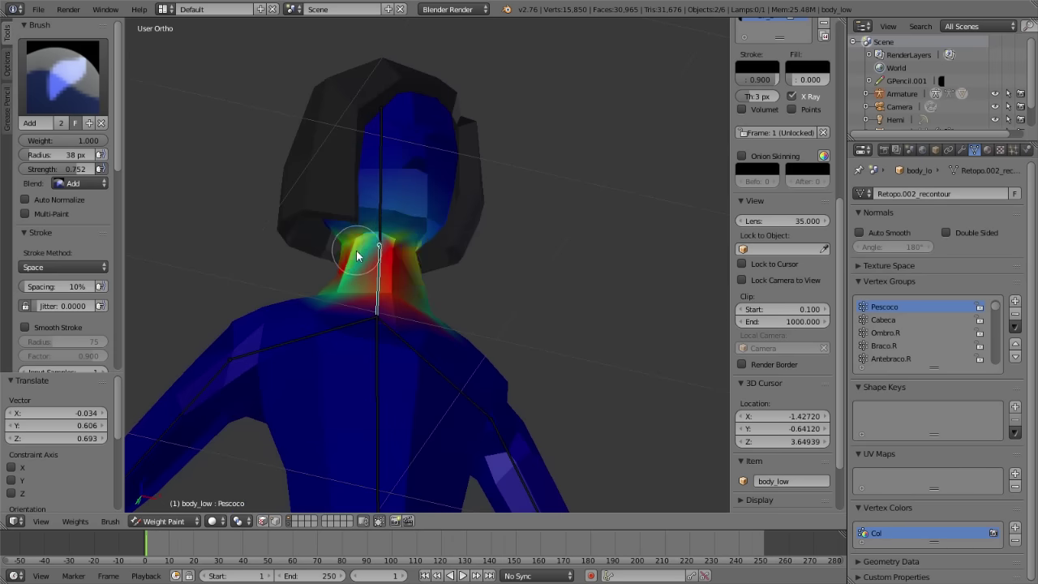
{"action": "left_click_drag", "start_coordinate": [364, 256], "coordinate": [389, 247]}
{"action": "mouse_move", "coordinate": [389, 247]}
{"action": "middle_mouse_down"}
{"action": "mouse_move", "coordinate": [452, 266]}
{"action": "mouse_move", "coordinate": [479, 290]}
{"action": "middle_mouse_up"}
{"action": "mouse_move", "coordinate": [412, 228]}
{"action": "middle_mouse_down"}
{"action": "mouse_move", "coordinate": [470, 266]}
{"action": "mouse_move", "coordinate": [451, 282]}
{"action": "middle_mouse_up"}
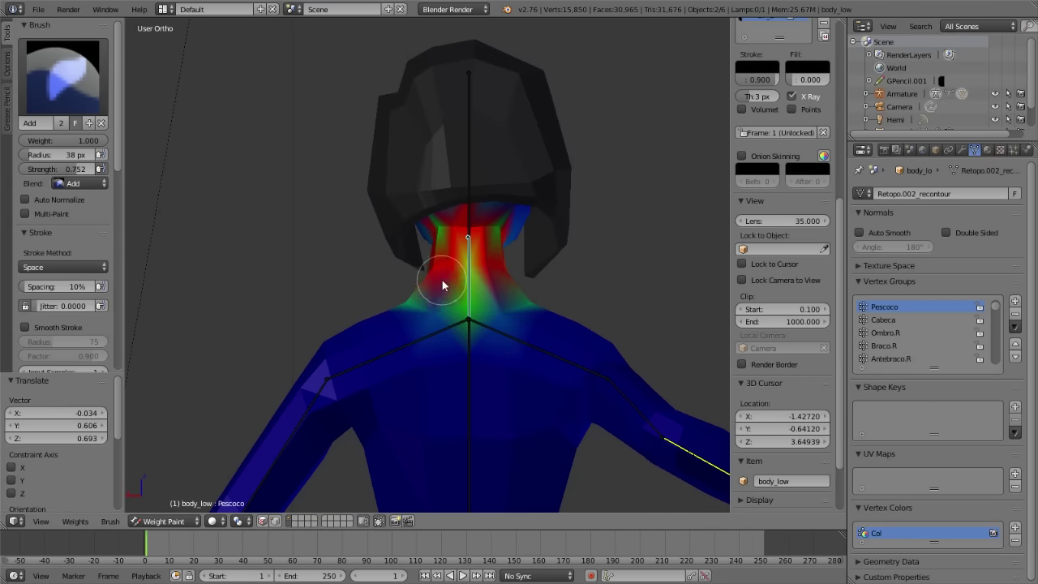
{"action": "middle_click_drag", "start_coordinate": [423, 285], "coordinate": [604, 262]}
- Test-rotate the neck bone, cancel, and show the left shoulder's Ombro.l weights
{"action": "key", "text": "r"}
{"action": "mouse_move", "coordinate": [537, 235]}
{"action": "middle_mouse_down"}
{"action": "mouse_move", "coordinate": [463, 254]}
{"action": "mouse_move", "coordinate": [549, 255]}
{"action": "mouse_move", "coordinate": [514, 176]}
{"action": "mouse_move", "coordinate": [557, 237]}
{"action": "middle_mouse_up"}
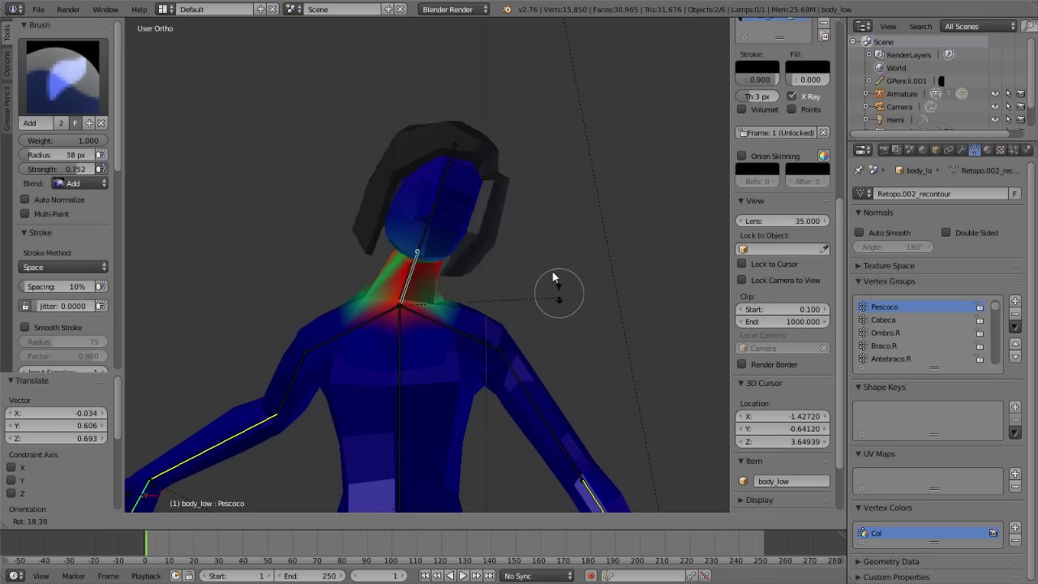
{"action": "right_click", "coordinate": [523, 193]}
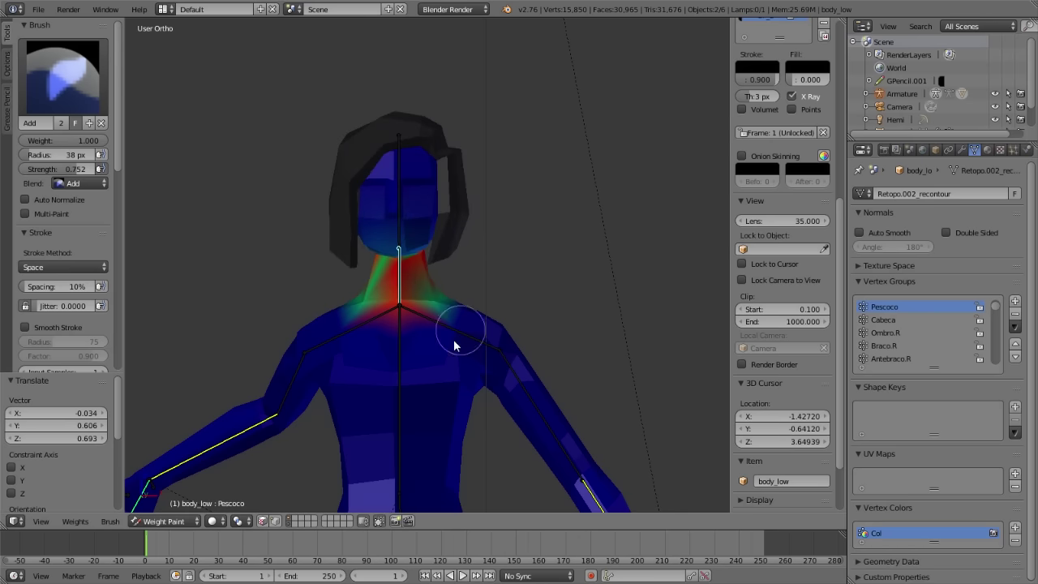
{"action": "mouse_move", "coordinate": [428, 321]}
{"action": "middle_mouse_down", "text": "shift"}
{"action": "mouse_move", "coordinate": [477, 236]}
{"action": "mouse_move", "coordinate": [419, 297]}
{"action": "mouse_move", "coordinate": [289, 297]}
{"action": "mouse_move", "coordinate": [523, 309]}
{"action": "middle_mouse_up", "text": "shift"}
{"action": "right_click", "coordinate": [477, 241]}
- Test-rotate the left and right shoulder bones, cancelling each rotation
{"action": "key", "text": "r"}
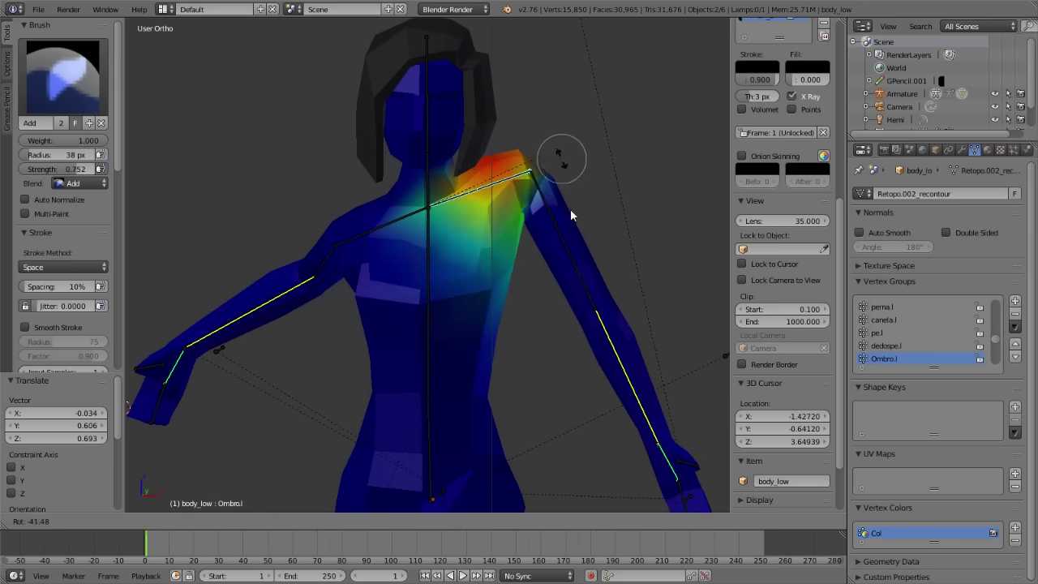
{"action": "right_click", "coordinate": [613, 231]}
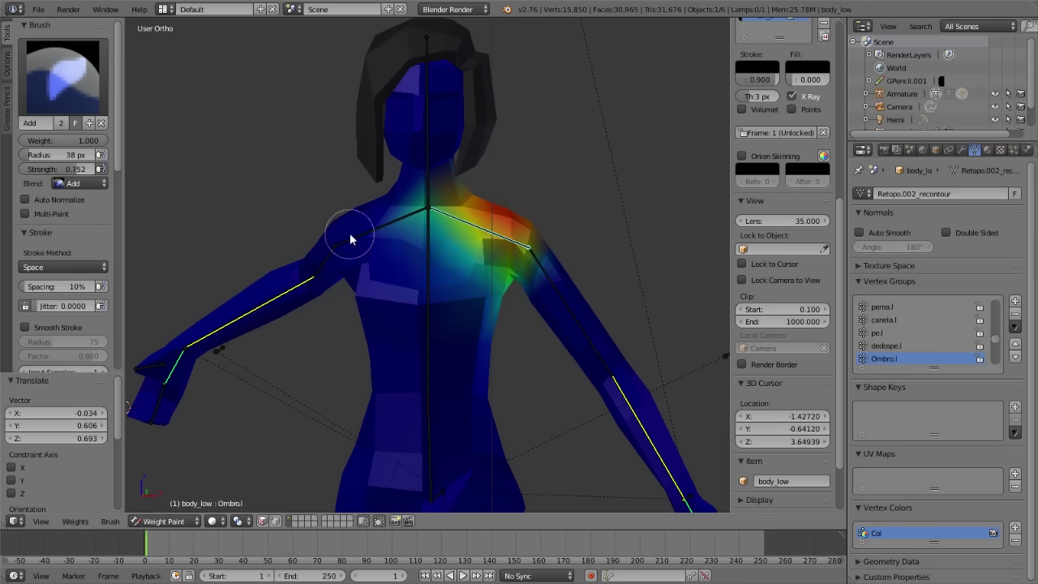
{"action": "right_click", "coordinate": [350, 232]}
{"action": "key", "text": "r"}
{"action": "right_click", "coordinate": [452, 282]}
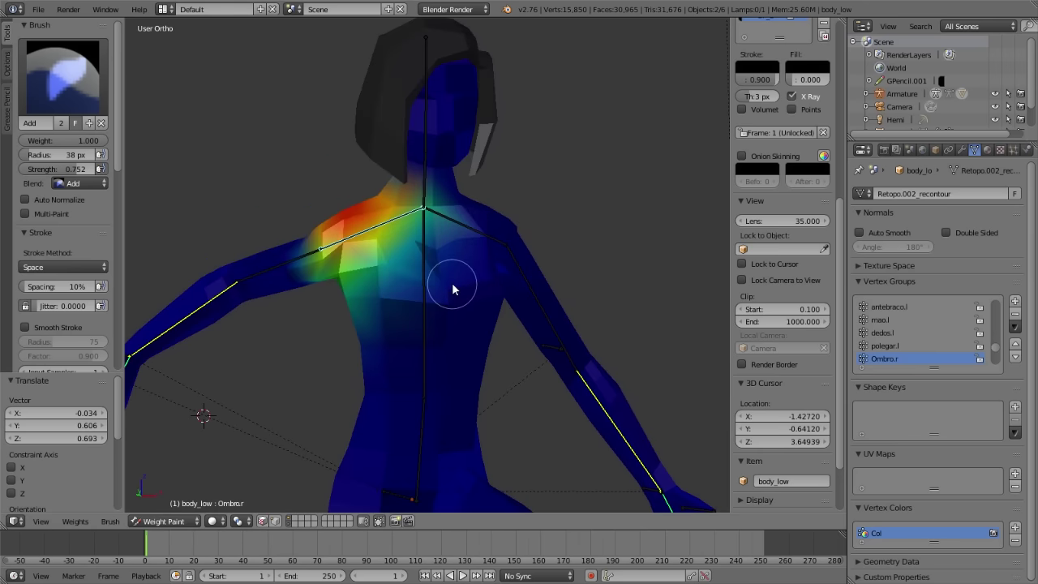
{"action": "scroll", "coordinate": [451, 282], "scroll_direction": "down", "scroll_amount": 3}
{"action": "scroll", "coordinate": [419, 419], "scroll_direction": "up", "scroll_amount": 3}
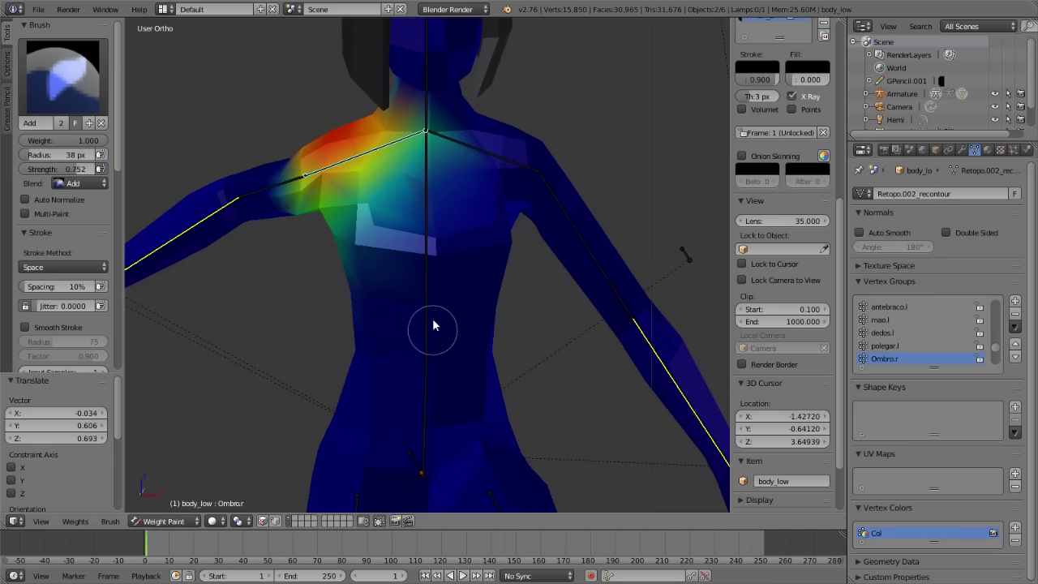
- Paint Torax weight over the lower torso and upper back, then show antebraco.r weights
{"action": "right_click", "coordinate": [424, 273]}
{"action": "key", "text": "r"}
{"action": "right_click", "coordinate": [565, 293]}
{"action": "mouse_move", "coordinate": [475, 273]}
{"action": "left_mouse_down"}
{"action": "mouse_move", "coordinate": [429, 313]}
{"action": "mouse_move", "coordinate": [359, 336]}
{"action": "left_mouse_up"}
{"action": "middle_click_drag", "start_coordinate": [339, 259], "coordinate": [563, 254]}
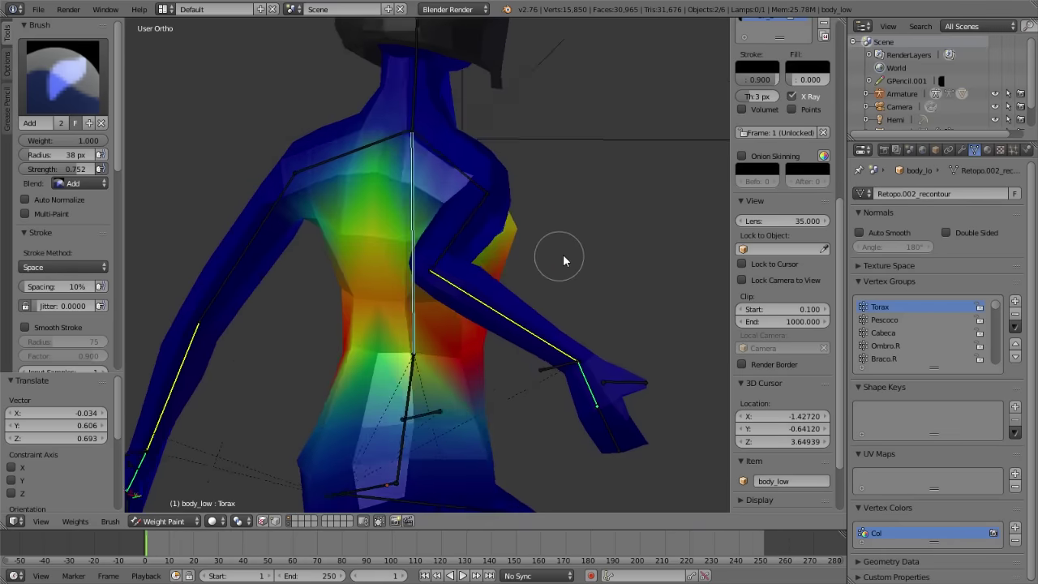
{"action": "left_click_drag", "start_coordinate": [389, 377], "coordinate": [400, 328]}
{"action": "middle_click_drag", "start_coordinate": [400, 328], "coordinate": [405, 237]}
{"action": "mouse_move", "coordinate": [406, 243]}
{"action": "left_mouse_down"}
{"action": "mouse_move", "coordinate": [400, 190]}
{"action": "mouse_move", "coordinate": [465, 241]}
{"action": "mouse_move", "coordinate": [505, 348]}
{"action": "left_mouse_up"}
{"action": "right_click", "coordinate": [349, 304]}
{"action": "mouse_move", "coordinate": [505, 348]}
{"action": "middle_mouse_down"}
{"action": "mouse_move", "coordinate": [381, 316]}
{"action": "mouse_move", "coordinate": [361, 354]}
{"action": "mouse_move", "coordinate": [475, 231]}
{"action": "mouse_move", "coordinate": [413, 259]}
{"action": "mouse_move", "coordinate": [555, 249]}
{"action": "middle_mouse_up"}
{"action": "scroll", "coordinate": [378, 216], "scroll_direction": "up", "scroll_amount": 4}
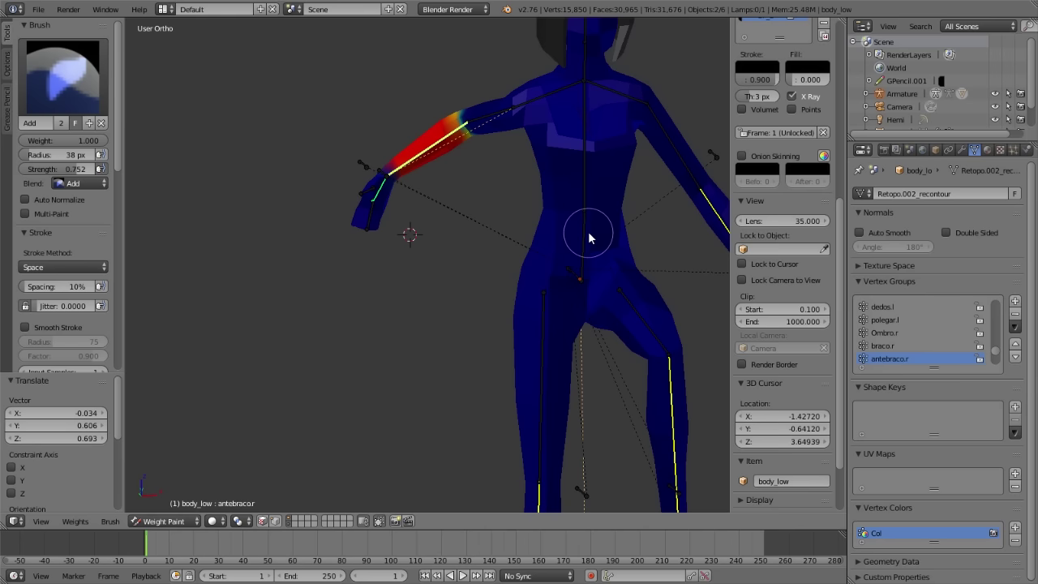
- Orbit around the whole figure and select another bone to check its weights
{"action": "scroll", "coordinate": [445, 257], "scroll_direction": "down", "scroll_amount": 4}
{"action": "mouse_move", "coordinate": [446, 257]}
{"action": "middle_mouse_down"}
{"action": "mouse_move", "coordinate": [484, 310]}
{"action": "mouse_move", "coordinate": [630, 225]}
{"action": "mouse_move", "coordinate": [585, 240]}
{"action": "middle_mouse_up"}
{"action": "scroll", "coordinate": [510, 283], "scroll_direction": "up", "scroll_amount": 3}
{"action": "right_click", "coordinate": [645, 230]}
{"action": "scroll", "coordinate": [630, 139], "scroll_direction": "down", "scroll_amount": 3}
- Return to Object Mode with Texture shading and select the left leg controller controlador-perna.l
{"action": "left_click", "coordinate": [163, 520]}
{"action": "left_click", "coordinate": [162, 505]}
{"action": "left_click", "coordinate": [234, 521]}
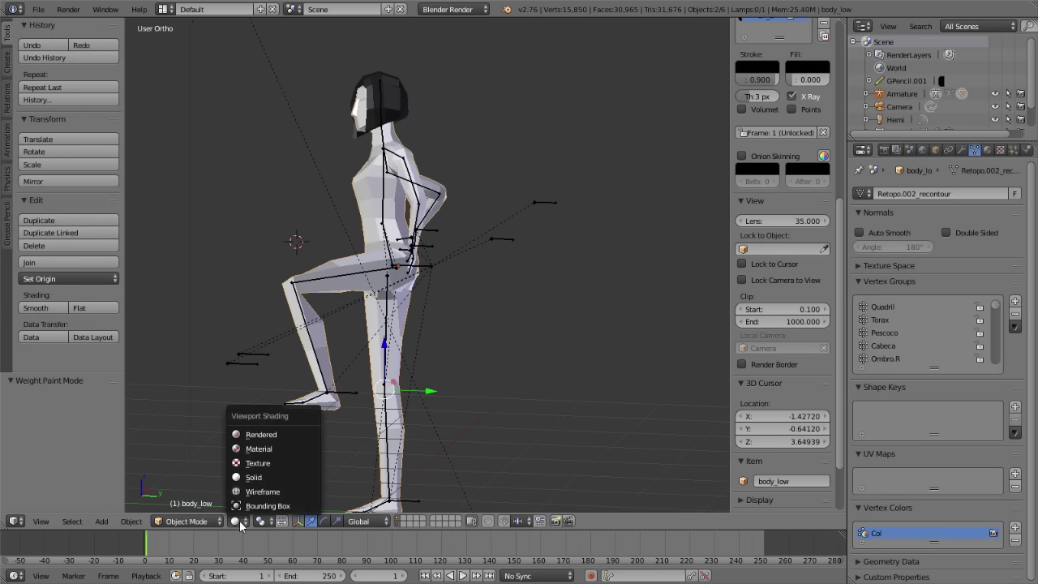
{"action": "left_click", "coordinate": [257, 462]}
{"action": "mouse_move", "coordinate": [361, 382]}
{"action": "middle_mouse_down"}
{"action": "mouse_move", "coordinate": [444, 393]}
{"action": "mouse_move", "coordinate": [400, 403]}
{"action": "mouse_move", "coordinate": [365, 446]}
{"action": "mouse_move", "coordinate": [322, 311]}
{"action": "middle_mouse_up"}
{"action": "right_click", "coordinate": [364, 446]}
- Move and rotate the left foot controller forward into the stride
{"action": "key", "text": "g"}
{"action": "left_click", "coordinate": [514, 262]}
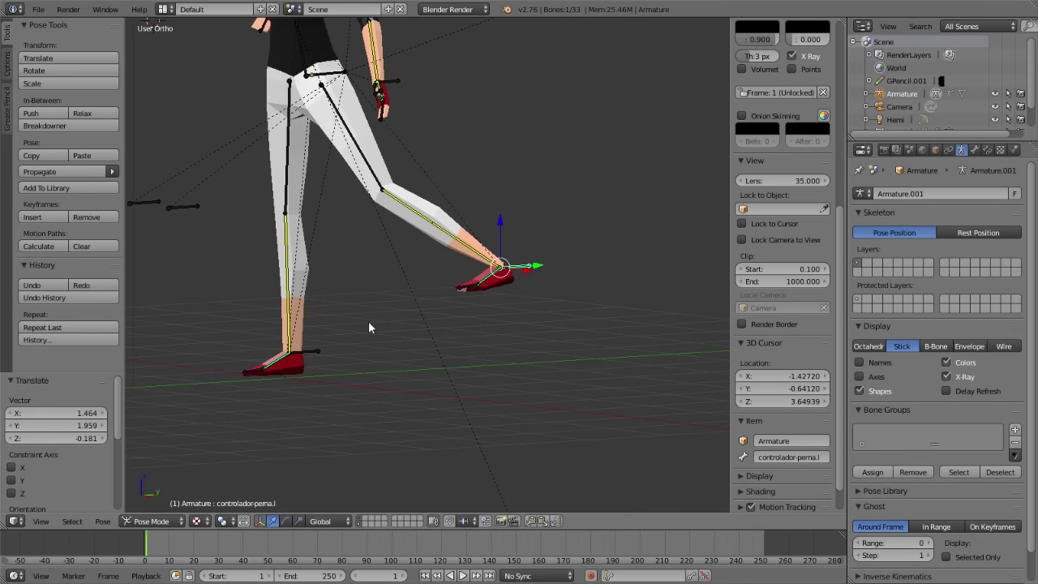
{"action": "mouse_move", "coordinate": [567, 265]}
{"action": "middle_mouse_down"}
{"action": "mouse_move", "coordinate": [502, 256]}
{"action": "mouse_move", "coordinate": [531, 235]}
{"action": "middle_mouse_up"}
{"action": "key", "text": "r"}
{"action": "left_click", "coordinate": [515, 133]}
{"action": "key", "text": "g"}
{"action": "middle_click_drag", "start_coordinate": [509, 121], "coordinate": [491, 262]}
- Rotate and raise the right foot controller
{"action": "right_click", "coordinate": [381, 306]}
{"action": "key", "text": "r"}
{"action": "left_click", "coordinate": [429, 324]}
{"action": "key", "text": "g"}
{"action": "left_click", "coordinate": [367, 294]}
{"action": "middle_click_drag", "start_coordinate": [378, 202], "coordinate": [408, 243]}
{"action": "middle_click_drag", "start_coordinate": [373, 307], "coordinate": [404, 276]}
- Reposition the knee direction bone orientacao-perna.l and the right leg bone
{"action": "right_click", "coordinate": [370, 289]}
{"action": "key", "text": "g"}
{"action": "left_click", "coordinate": [389, 223]}
{"action": "middle_click_drag", "start_coordinate": [381, 227], "coordinate": [359, 308]}
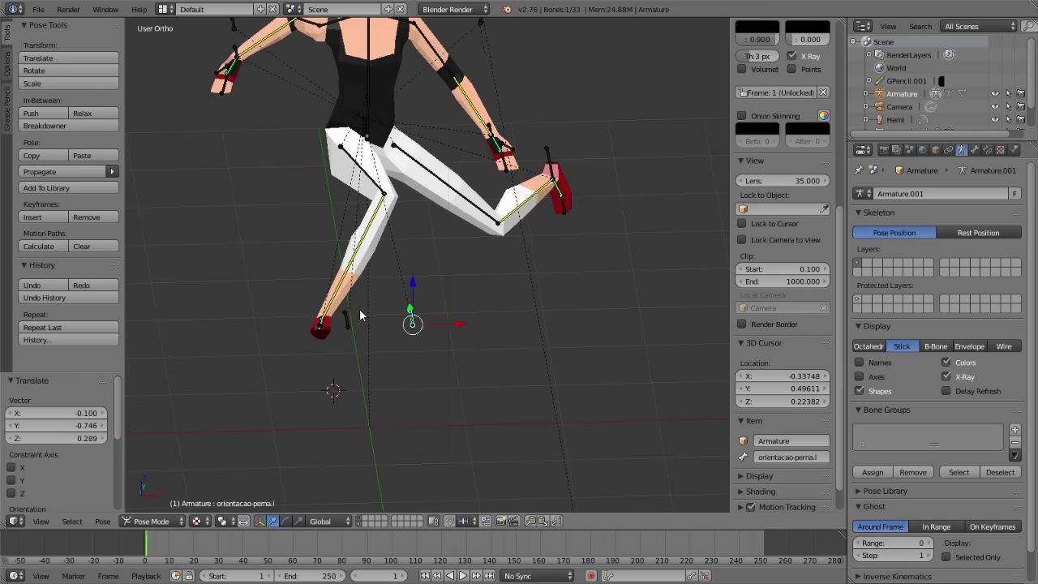
{"action": "middle_click_drag", "start_coordinate": [452, 285], "coordinate": [329, 164]}
{"action": "key", "text": "g"}
{"action": "left_click", "coordinate": [416, 177]}
{"action": "middle_click_drag", "start_coordinate": [416, 178], "coordinate": [445, 238]}
- Move the foot bone by the lower leg to a new position
{"action": "right_click", "coordinate": [297, 278]}
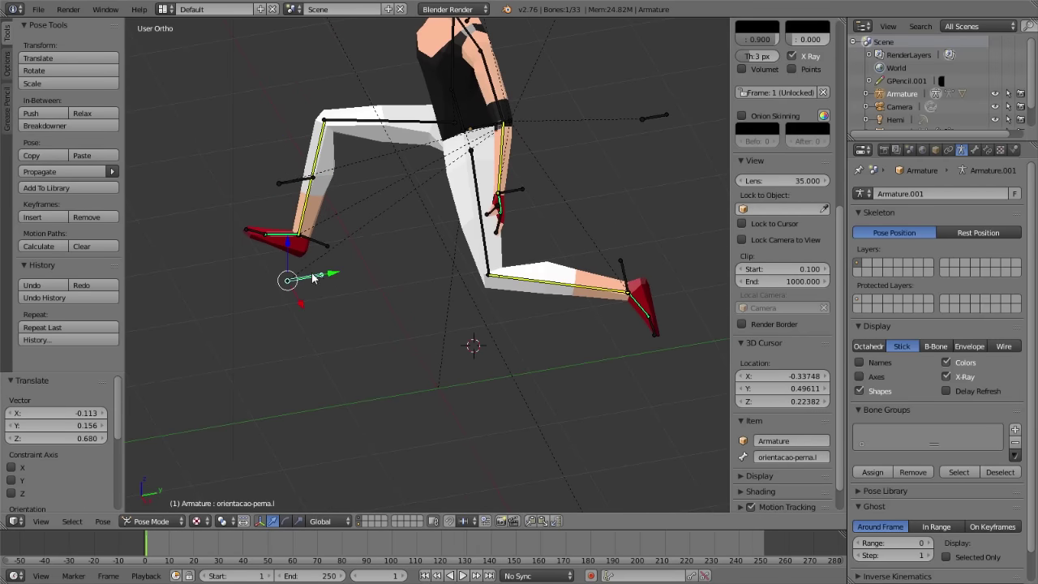
{"action": "middle_click_drag", "start_coordinate": [312, 272], "coordinate": [345, 300]}
{"action": "key", "text": "g"}
{"action": "left_click", "coordinate": [378, 338]}
{"action": "mouse_move", "coordinate": [378, 337]}
{"action": "middle_mouse_down"}
{"action": "mouse_move", "coordinate": [335, 223]}
{"action": "mouse_move", "coordinate": [377, 291]}
{"action": "mouse_move", "coordinate": [471, 305]}
{"action": "mouse_move", "coordinate": [459, 280]}
{"action": "middle_mouse_up"}
- Refine the left leg controller controlador-perna.l's position to finish the lunge
{"action": "right_click", "coordinate": [468, 284]}
{"action": "key", "text": "g"}
{"action": "left_click", "coordinate": [516, 294]}
{"action": "middle_click_drag", "start_coordinate": [516, 298], "coordinate": [491, 300]}
{"action": "key", "text": "g"}
{"action": "key", "text": "g"}
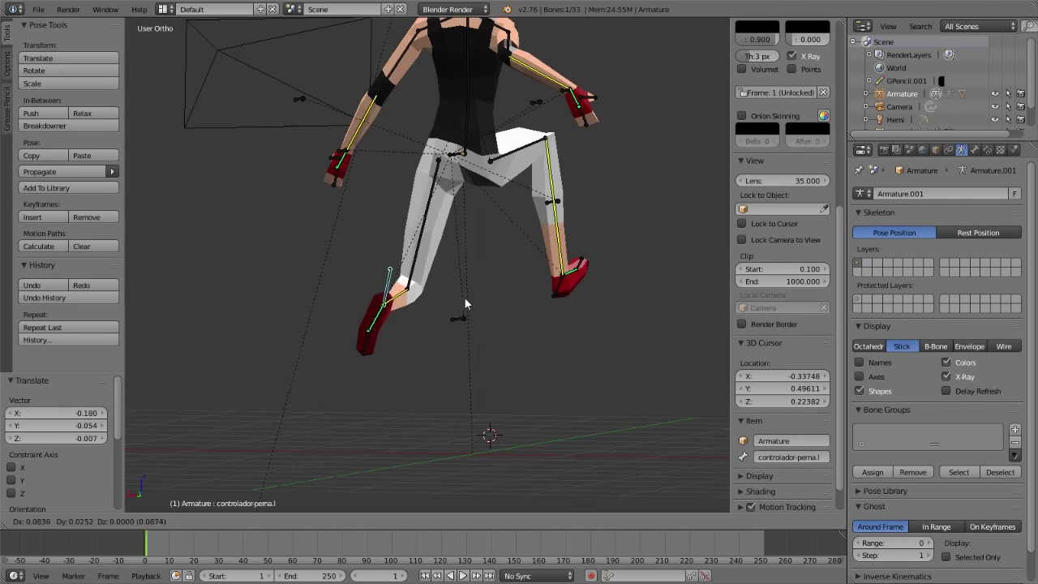
{"action": "left_click", "coordinate": [463, 297]}
{"action": "middle_click_drag", "start_coordinate": [463, 297], "coordinate": [563, 293]}
- Raise the arm direction bone orientacao-braco.l and move the left hand controller controlador-braco.l forward
{"action": "key", "text": "g"}
{"action": "left_click", "coordinate": [675, 329]}
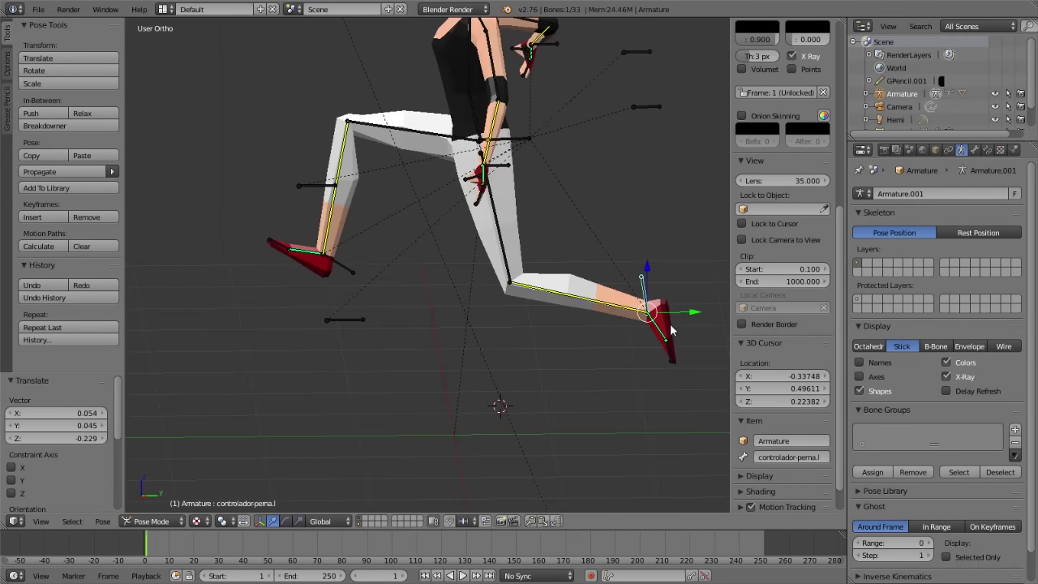
{"action": "mouse_move", "coordinate": [675, 329]}
{"action": "middle_mouse_down"}
{"action": "mouse_move", "coordinate": [454, 268]}
{"action": "mouse_move", "coordinate": [448, 313]}
{"action": "mouse_move", "coordinate": [584, 274]}
{"action": "mouse_move", "coordinate": [471, 205]}
{"action": "middle_mouse_up"}
{"action": "right_click", "coordinate": [570, 192]}
{"action": "key", "text": "g"}
{"action": "left_click", "coordinate": [540, 103]}
{"action": "mouse_move", "coordinate": [540, 102]}
{"action": "middle_mouse_down"}
{"action": "mouse_move", "coordinate": [618, 210]}
{"action": "mouse_move", "coordinate": [387, 201]}
{"action": "mouse_move", "coordinate": [365, 279]}
{"action": "middle_mouse_up"}
{"action": "right_click", "coordinate": [364, 279]}
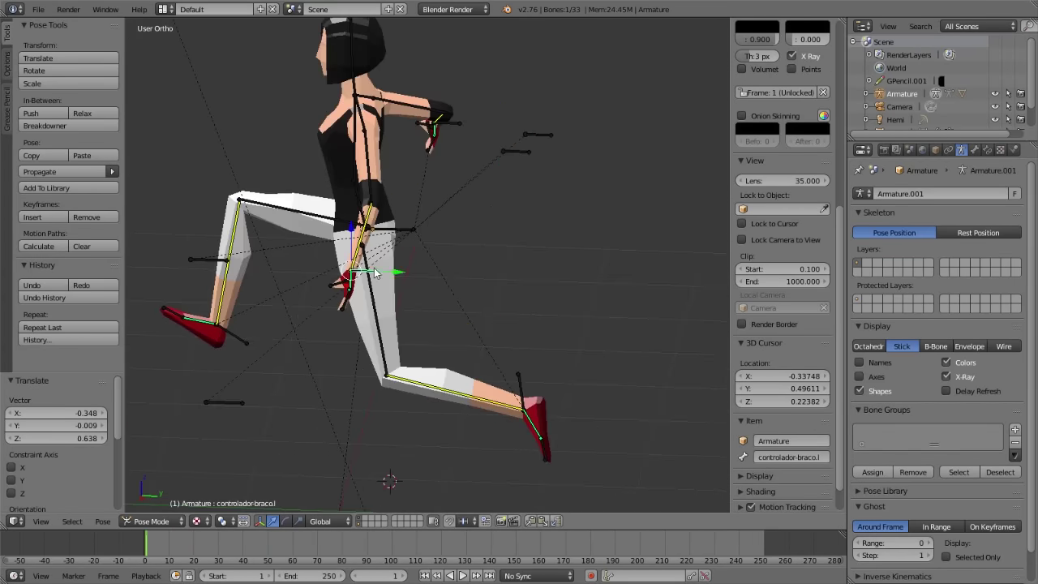
{"action": "key", "text": "g"}
{"action": "left_click", "coordinate": [592, 178]}
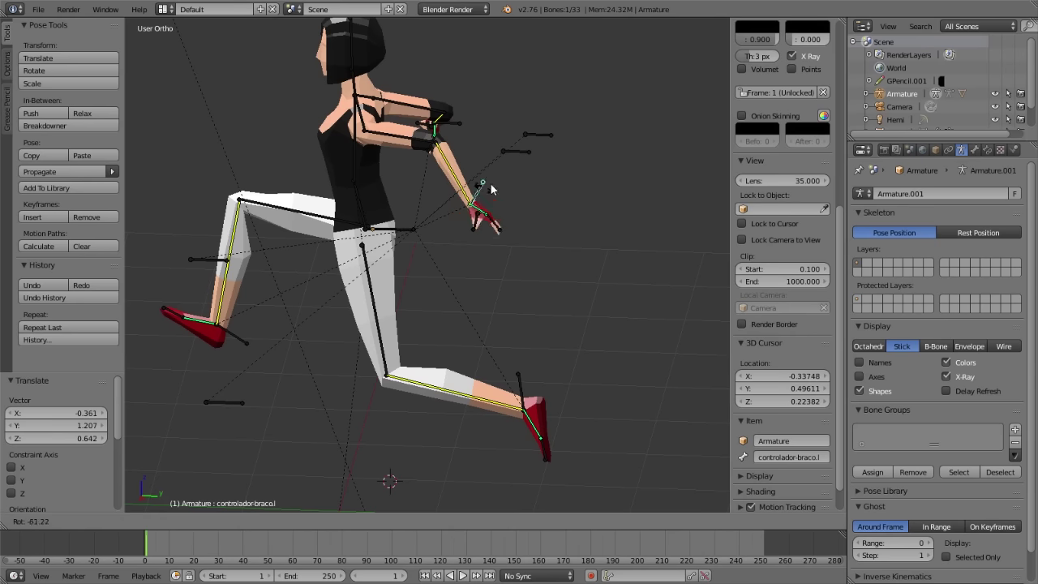
- Rotate the left hand twice and adjust the hand controller's position
{"action": "key", "text": "r"}
{"action": "key", "text": "r"}
{"action": "left_click", "coordinate": [490, 188]}
{"action": "key", "text": "r"}
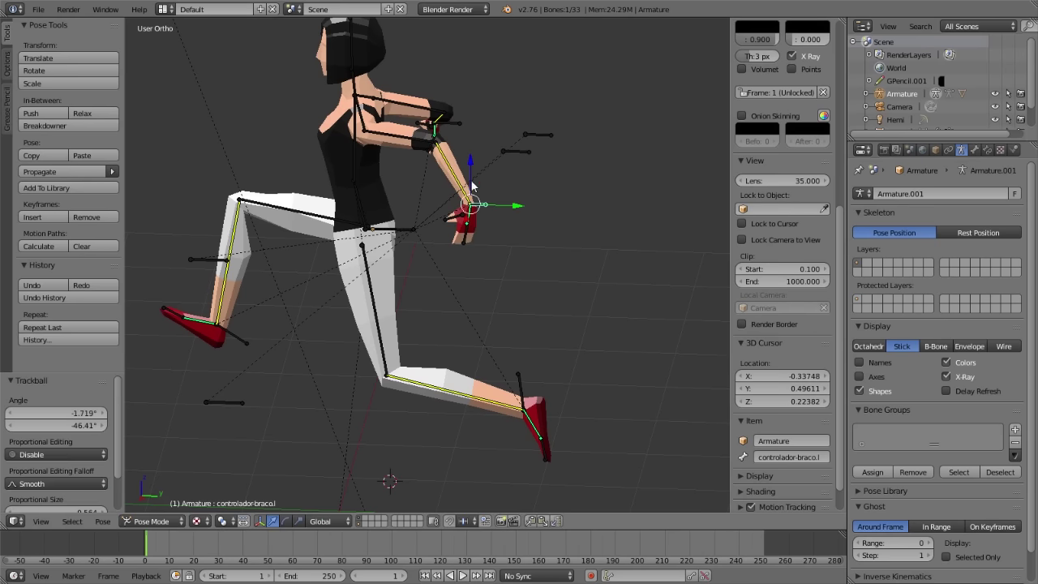
{"action": "left_click", "coordinate": [543, 154]}
{"action": "key", "text": "g"}
{"action": "left_click", "coordinate": [513, 208]}
- Nudge and slightly rotate the controller bone from a front-side view
{"action": "mouse_move", "coordinate": [511, 205]}
{"action": "middle_mouse_down"}
{"action": "mouse_move", "coordinate": [412, 215]}
{"action": "mouse_move", "coordinate": [519, 215]}
{"action": "mouse_move", "coordinate": [506, 235]}
{"action": "mouse_move", "coordinate": [454, 239]}
{"action": "mouse_move", "coordinate": [547, 237]}
{"action": "mouse_move", "coordinate": [568, 255]}
{"action": "middle_mouse_up"}
{"action": "key", "text": "g"}
{"action": "left_click", "coordinate": [511, 227]}
{"action": "key", "text": "r"}
{"action": "left_click", "coordinate": [454, 239]}
- Select the right hand controller and move it into place
{"action": "right_click", "coordinate": [513, 252]}
{"action": "key", "text": "g"}
{"action": "left_click", "coordinate": [620, 261]}
{"action": "key", "text": "g"}
{"action": "left_click", "coordinate": [529, 258]}
{"action": "mouse_move", "coordinate": [529, 258]}
{"action": "middle_mouse_down"}
{"action": "mouse_move", "coordinate": [512, 221]}
{"action": "mouse_move", "coordinate": [389, 180]}
{"action": "mouse_move", "coordinate": [463, 176]}
{"action": "mouse_move", "coordinate": [503, 50]}
{"action": "mouse_move", "coordinate": [631, 129]}
{"action": "middle_mouse_up"}
- Rotate the right arm forward and rotate the right hand twice
{"action": "key", "text": "r"}
{"action": "left_click", "coordinate": [389, 180]}
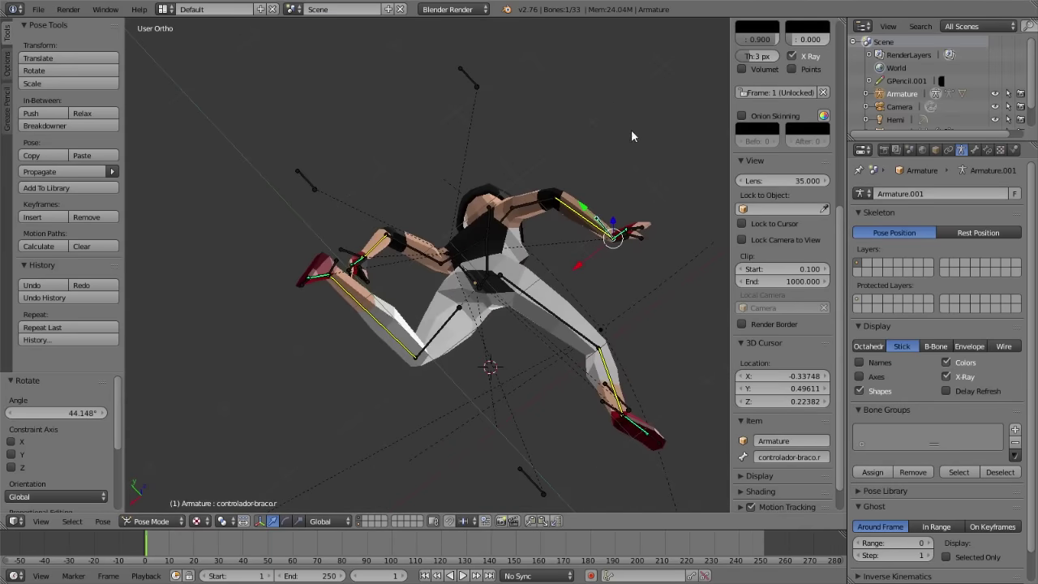
{"action": "key", "text": "r"}
{"action": "left_click", "coordinate": [568, 380]}
{"action": "middle_click_drag", "start_coordinate": [558, 376], "coordinate": [526, 325]}
{"action": "key", "text": "r"}
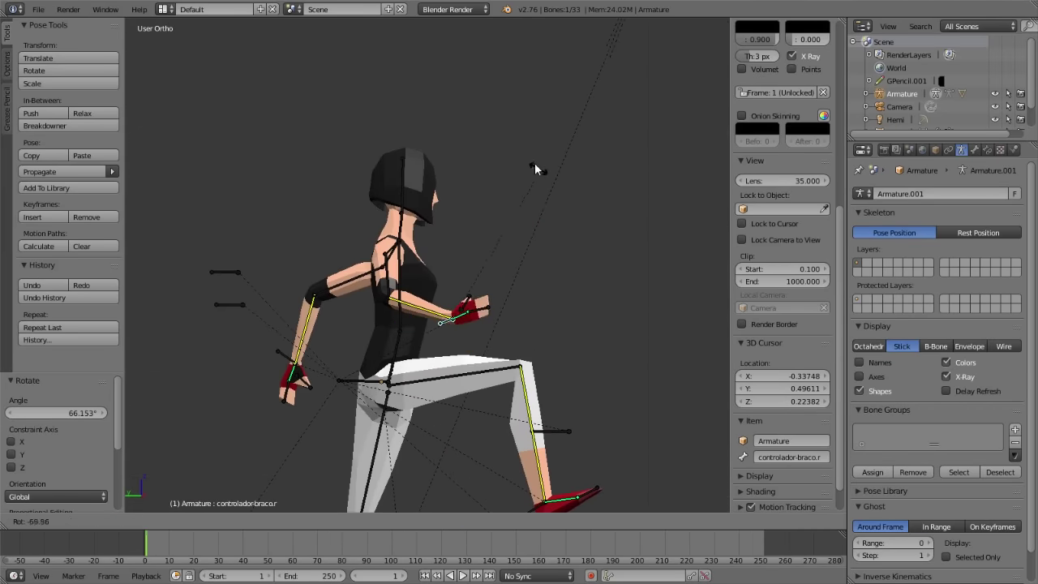
{"action": "left_click", "coordinate": [505, 215]}
{"action": "middle_click_drag", "start_coordinate": [477, 267], "coordinate": [418, 366], "text": "shift"}
- Move the right hand further, checking the position from behind
{"action": "key", "text": "g"}
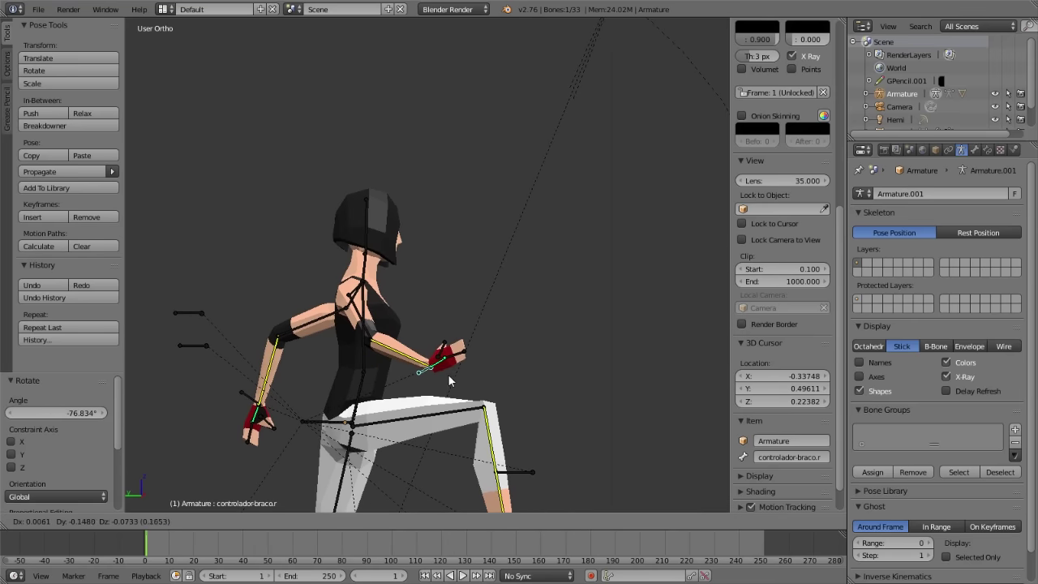
{"action": "left_click", "coordinate": [454, 381]}
{"action": "middle_click_drag", "start_coordinate": [357, 316], "coordinate": [491, 394]}
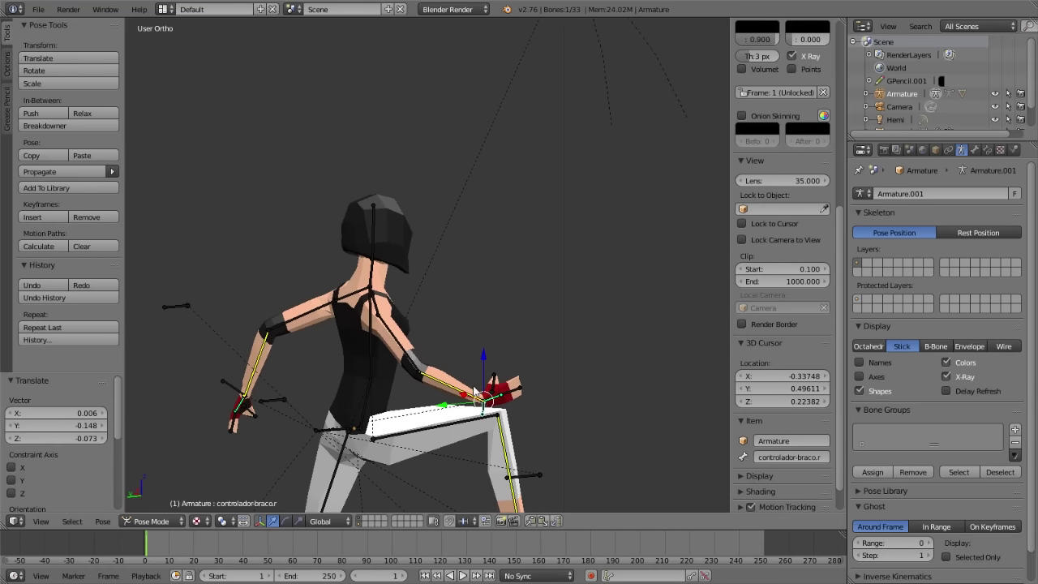
{"action": "middle_click_drag", "start_coordinate": [308, 317], "coordinate": [397, 359]}
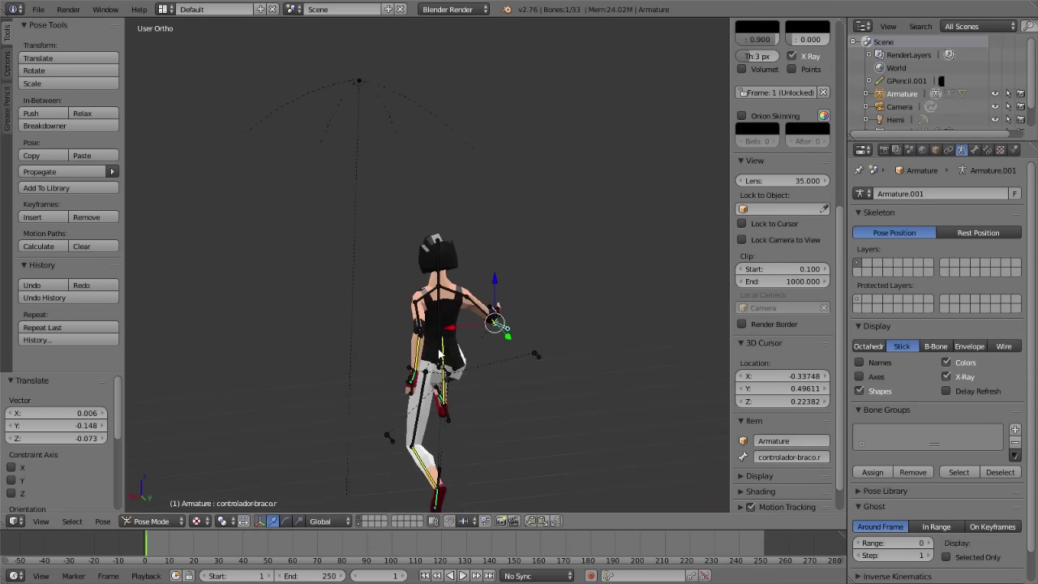
{"action": "scroll", "coordinate": [397, 359], "scroll_direction": "up", "scroll_amount": 3}
{"action": "key", "text": "g"}
{"action": "left_click", "coordinate": [540, 405]}
{"action": "mouse_move", "coordinate": [541, 405]}
{"action": "middle_mouse_down"}
{"action": "mouse_move", "coordinate": [409, 329]}
{"action": "mouse_move", "coordinate": [424, 250]}
{"action": "middle_mouse_up"}
- Rotate the right hand about 44.6° and review the pose around the leg and hip
{"action": "key", "text": "r"}
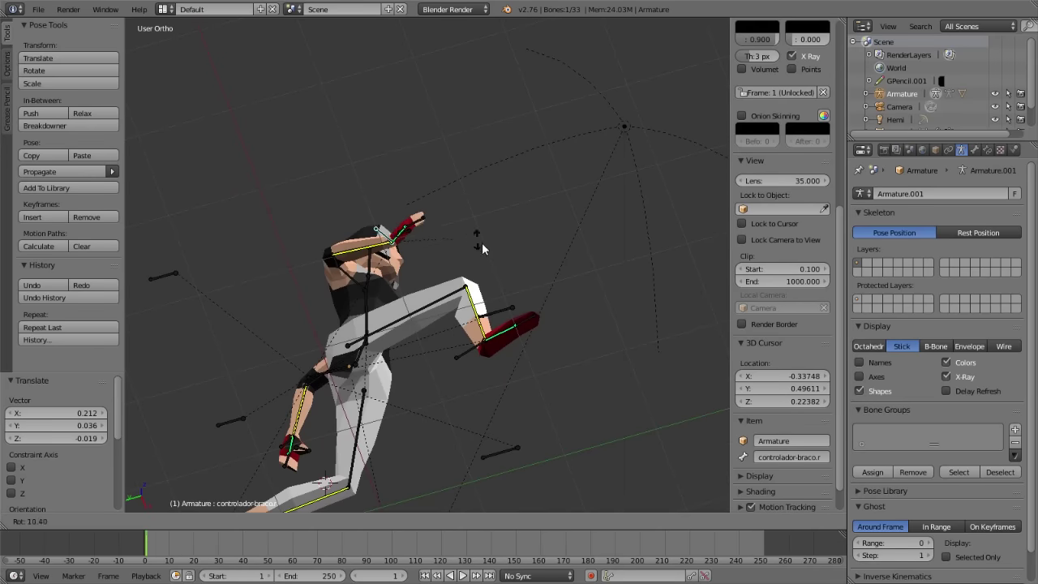
{"action": "left_click", "coordinate": [483, 288]}
{"action": "mouse_move", "coordinate": [484, 288]}
{"action": "middle_mouse_down"}
{"action": "mouse_move", "coordinate": [520, 411]}
{"action": "mouse_move", "coordinate": [615, 337]}
{"action": "mouse_move", "coordinate": [669, 341]}
{"action": "mouse_move", "coordinate": [151, 354]}
{"action": "mouse_move", "coordinate": [622, 373]}
{"action": "middle_mouse_up"}
{"action": "scroll", "coordinate": [336, 227], "scroll_direction": "up", "scroll_amount": 3}
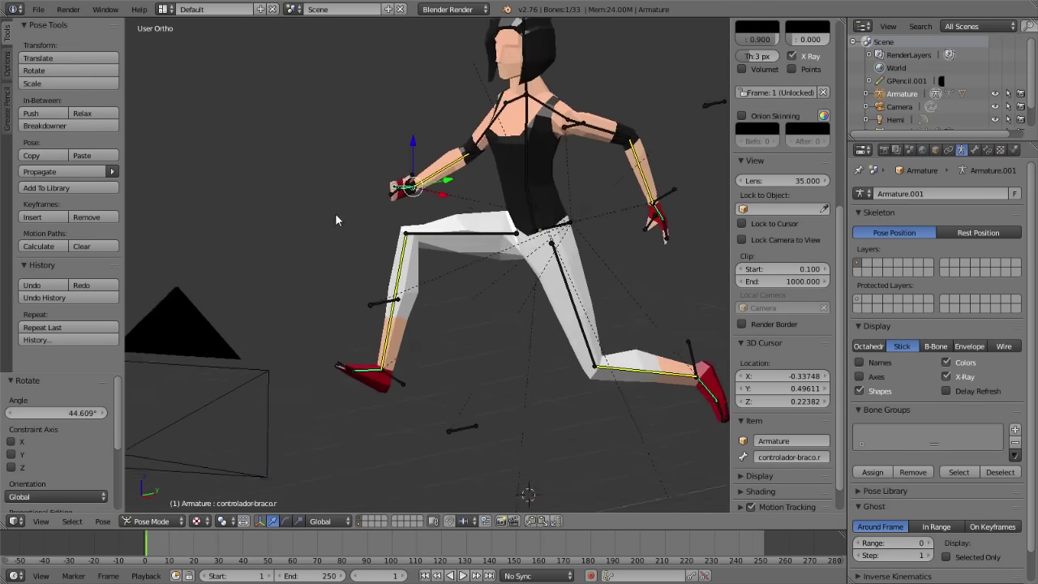
{"action": "scroll", "coordinate": [395, 196], "scroll_direction": "up", "scroll_amount": 4}
{"action": "mouse_move", "coordinate": [395, 196]}
{"action": "middle_mouse_down"}
{"action": "mouse_move", "coordinate": [377, 174]}
{"action": "mouse_move", "coordinate": [292, 169]}
{"action": "mouse_move", "coordinate": [493, 226]}
{"action": "mouse_move", "coordinate": [605, 218]}
{"action": "mouse_move", "coordinate": [314, 297]}
{"action": "middle_mouse_up"}
- Put the body mesh body_low into Weight Paint mode with shin bone canela.r selected
{"action": "right_click", "coordinate": [287, 224]}
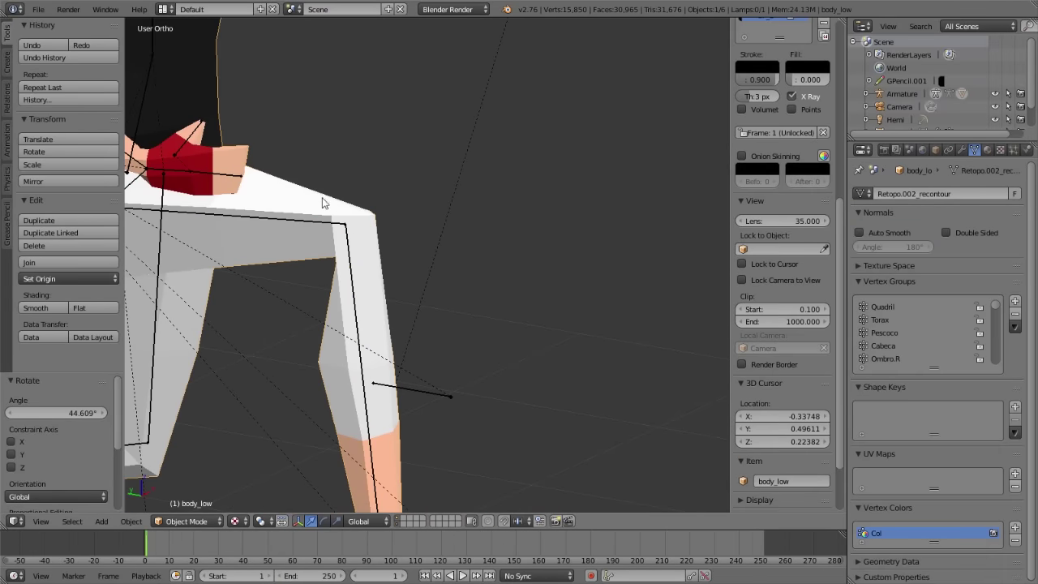
{"action": "left_click", "coordinate": [182, 520]}
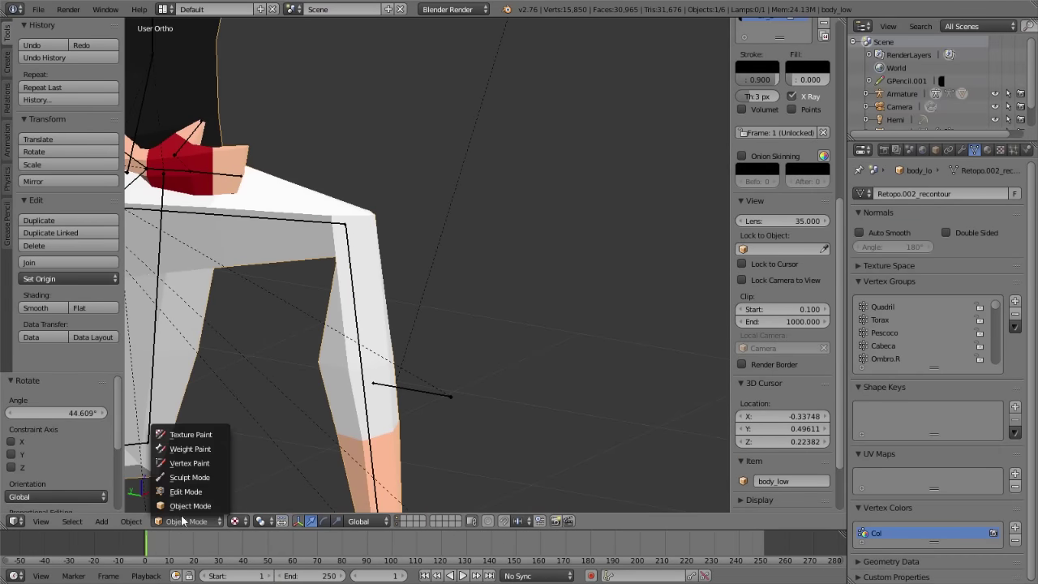
{"action": "left_click", "coordinate": [183, 462]}
{"action": "right_click", "coordinate": [361, 334]}
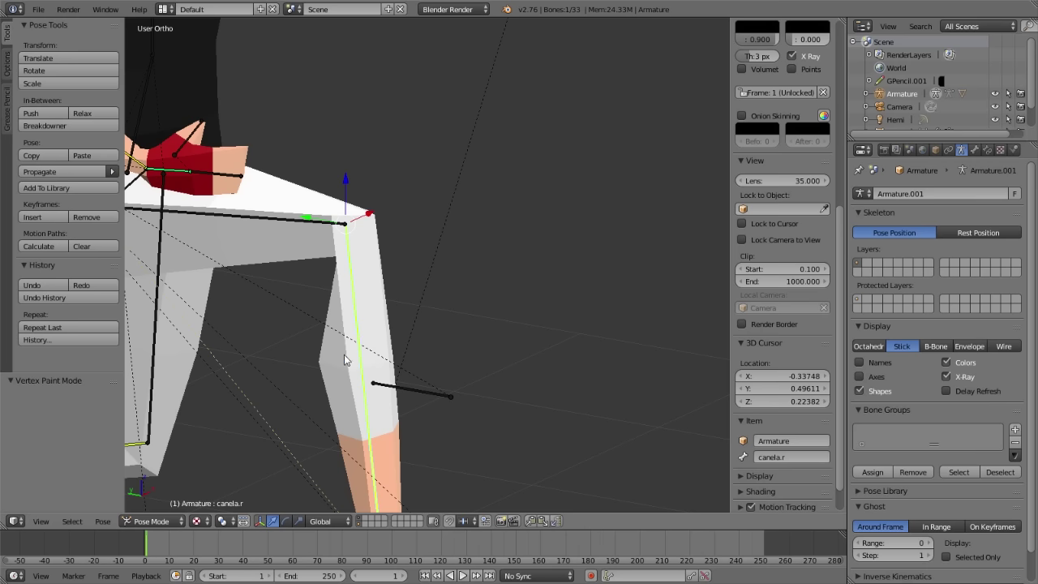
{"action": "left_click", "coordinate": [139, 523]}
{"action": "key", "text": "ctrl+z"}
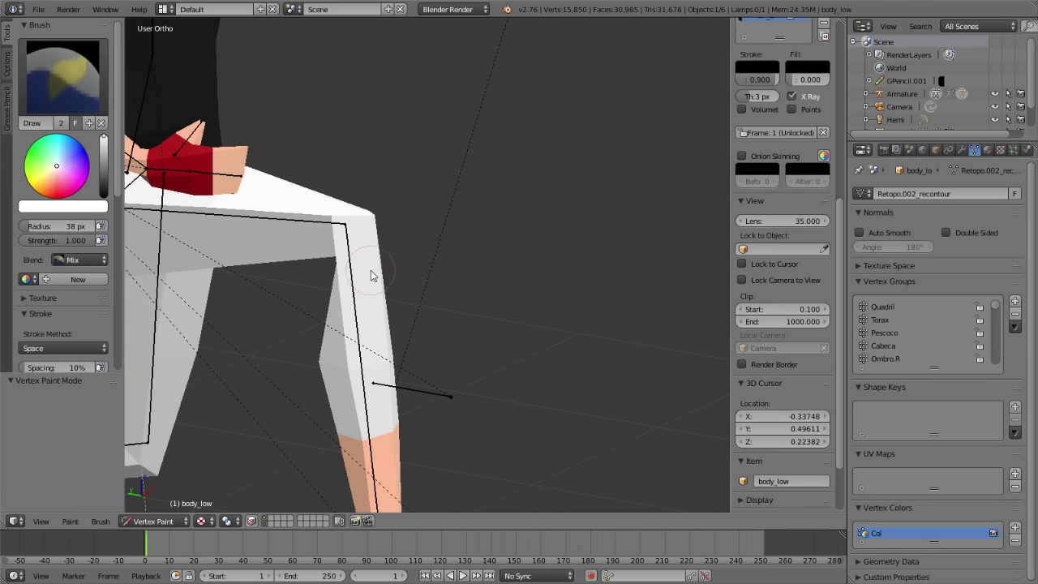
{"action": "left_click", "coordinate": [151, 520]}
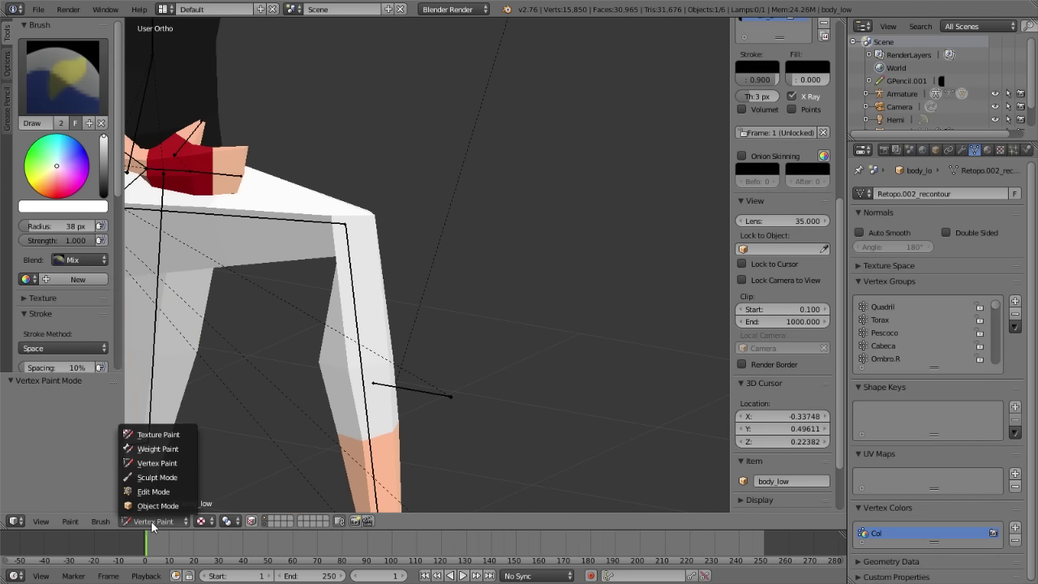
{"action": "left_click", "coordinate": [147, 452]}
- Paint canela.r weight around the knee with the Add brush
{"action": "mouse_move", "coordinate": [359, 313]}
{"action": "middle_mouse_down"}
{"action": "mouse_move", "coordinate": [463, 296]}
{"action": "mouse_move", "coordinate": [485, 251]}
{"action": "mouse_move", "coordinate": [481, 167]}
{"action": "mouse_move", "coordinate": [501, 162]}
{"action": "middle_mouse_up"}
{"action": "middle_click_drag", "start_coordinate": [457, 188], "coordinate": [203, 217]}
{"action": "left_click", "coordinate": [56, 105]}
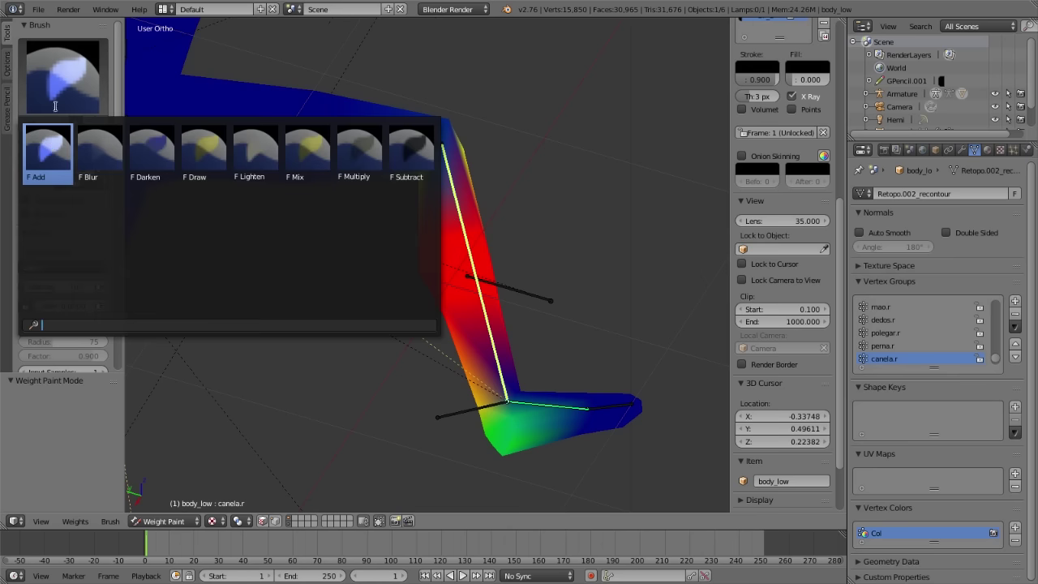
{"action": "left_click", "coordinate": [51, 146]}
{"action": "left_click", "coordinate": [454, 158]}
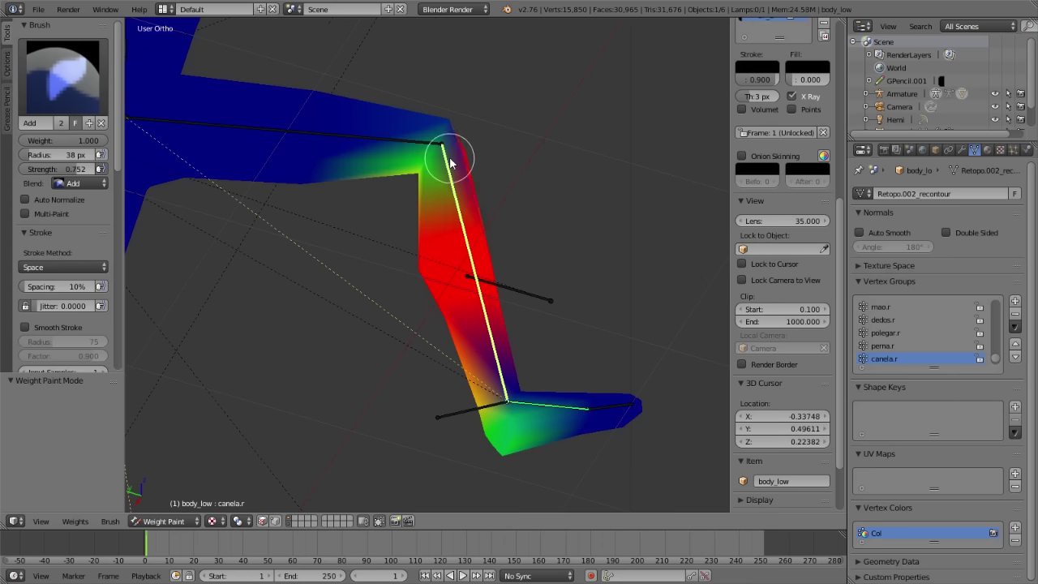
{"action": "left_click_drag", "start_coordinate": [452, 154], "coordinate": [432, 160]}
{"action": "mouse_move", "coordinate": [437, 188]}
{"action": "middle_mouse_down"}
{"action": "mouse_move", "coordinate": [519, 190]}
{"action": "mouse_move", "coordinate": [535, 241]}
{"action": "mouse_move", "coordinate": [500, 390]}
{"action": "mouse_move", "coordinate": [459, 308]}
{"action": "middle_mouse_up"}
{"action": "left_click_drag", "start_coordinate": [459, 308], "coordinate": [456, 300]}
{"action": "left_click_drag", "start_coordinate": [457, 265], "coordinate": [475, 332]}
{"action": "middle_click_drag", "start_coordinate": [475, 332], "coordinate": [300, 162]}
- Subtract weight near the joint, then add weight around the ankle
{"action": "left_click", "coordinate": [62, 78]}
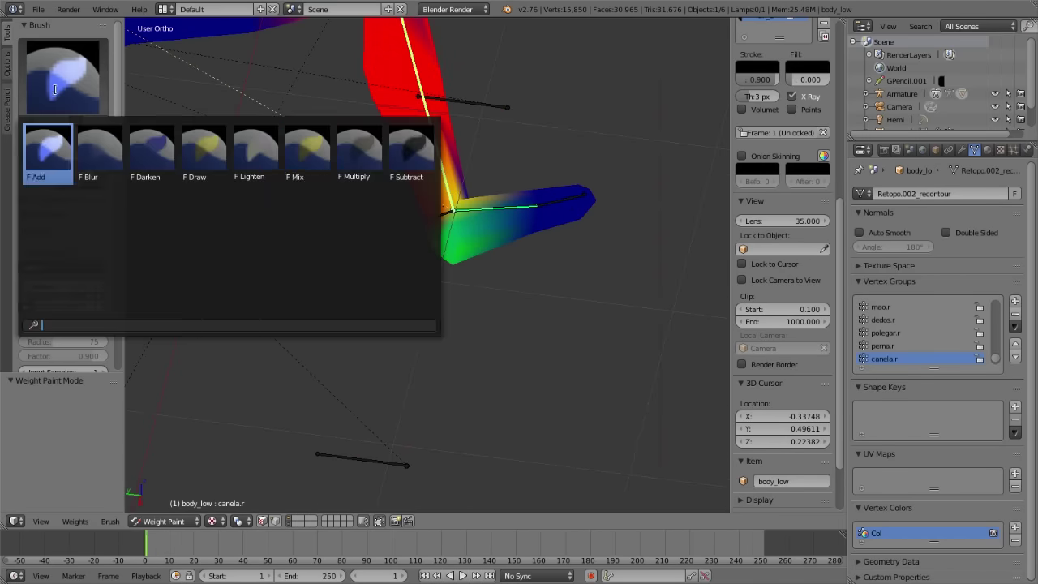
{"action": "left_click", "coordinate": [416, 156]}
{"action": "mouse_move", "coordinate": [470, 245]}
{"action": "left_mouse_down"}
{"action": "mouse_move", "coordinate": [452, 255]}
{"action": "mouse_move", "coordinate": [460, 258]}
{"action": "left_mouse_up"}
{"action": "middle_click_drag", "start_coordinate": [556, 215], "coordinate": [366, 346]}
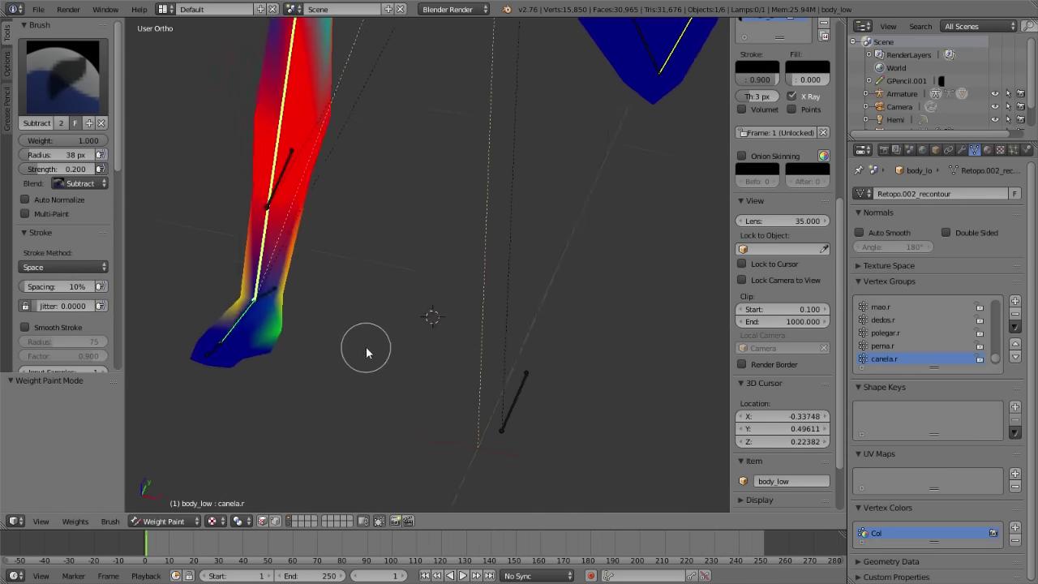
{"action": "left_click", "coordinate": [63, 77]}
{"action": "left_click", "coordinate": [55, 174]}
{"action": "left_click_drag", "start_coordinate": [240, 268], "coordinate": [274, 292]}
- Inspect the knee weights, then return to Object Mode
{"action": "mouse_move", "coordinate": [397, 233]}
{"action": "middle_mouse_down"}
{"action": "mouse_move", "coordinate": [289, 218]}
{"action": "mouse_move", "coordinate": [348, 311]}
{"action": "middle_mouse_up"}
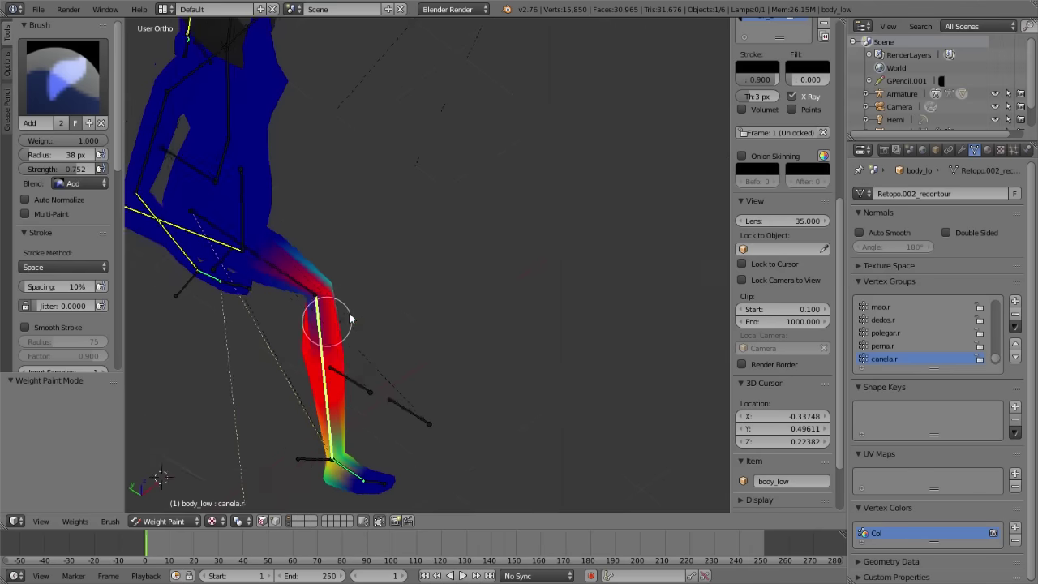
{"action": "scroll", "coordinate": [349, 311], "scroll_direction": "up", "scroll_amount": 4}
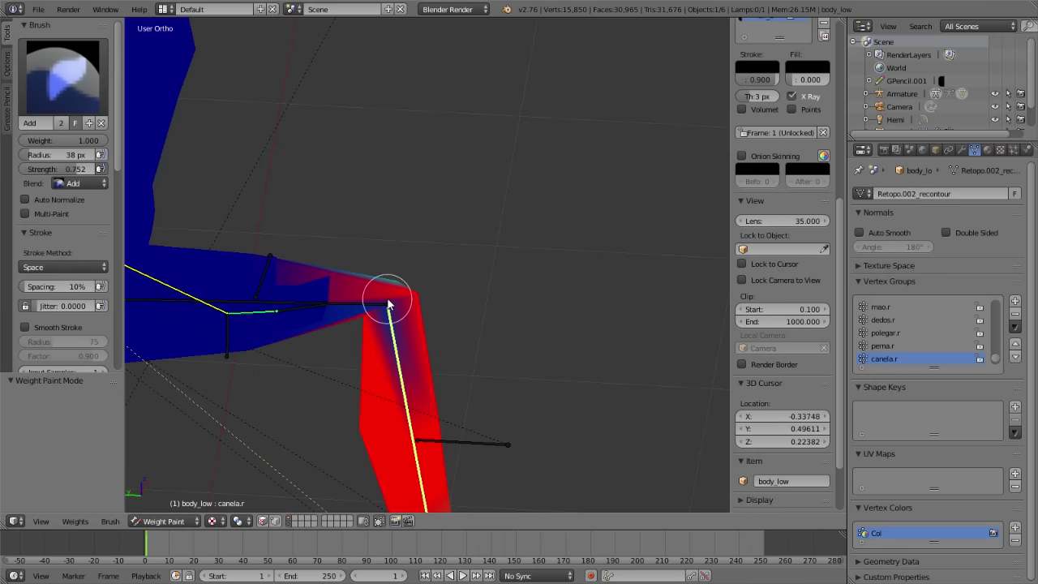
{"action": "scroll", "coordinate": [388, 304], "scroll_direction": "down", "scroll_amount": 5}
{"action": "mouse_move", "coordinate": [447, 270]}
{"action": "middle_mouse_down"}
{"action": "mouse_move", "coordinate": [543, 288]}
{"action": "mouse_move", "coordinate": [363, 326]}
{"action": "middle_mouse_up"}
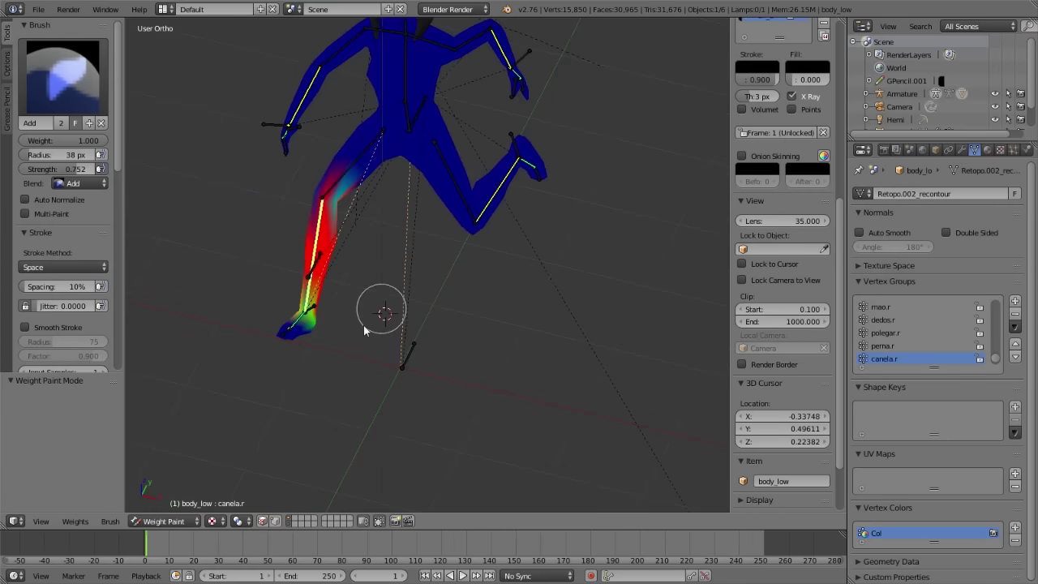
{"action": "left_click", "coordinate": [182, 518]}
{"action": "left_click", "coordinate": [188, 498]}
{"action": "mouse_move", "coordinate": [192, 489]}
{"action": "middle_mouse_down"}
{"action": "mouse_move", "coordinate": [348, 375]}
{"action": "mouse_move", "coordinate": [304, 369]}
{"action": "middle_mouse_up"}
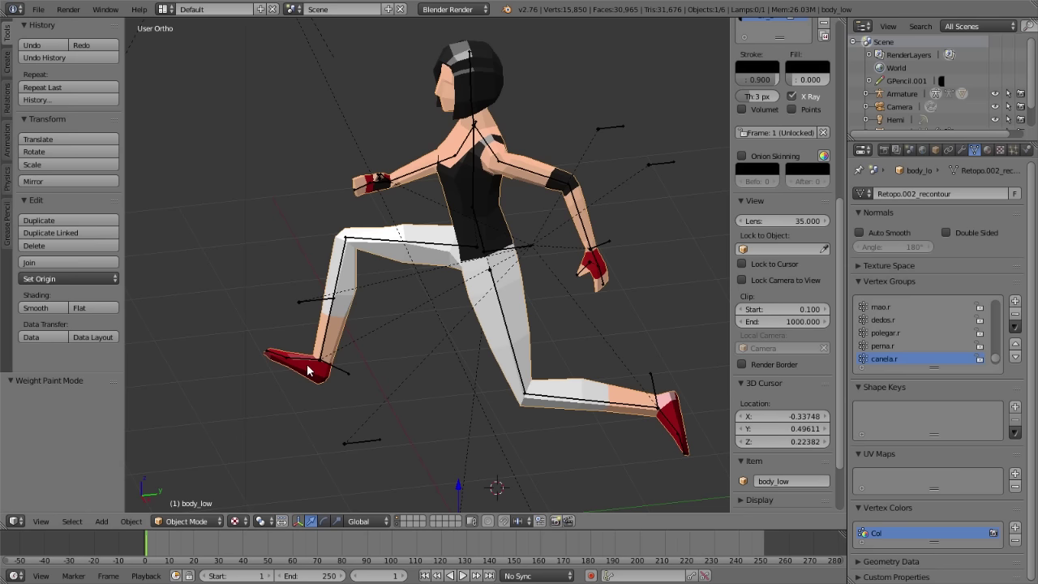
- View the running character from the front and select the left leg bone perna.l
{"action": "mouse_move", "coordinate": [391, 279]}
{"action": "middle_mouse_down"}
{"action": "mouse_move", "coordinate": [532, 312]}
{"action": "mouse_move", "coordinate": [332, 311]}
{"action": "middle_mouse_up"}
{"action": "scroll", "coordinate": [316, 333], "scroll_direction": "up", "scroll_amount": 4}
{"action": "scroll", "coordinate": [468, 338], "scroll_direction": "down", "scroll_amount": 2}
{"action": "scroll", "coordinate": [468, 338], "scroll_direction": "down", "scroll_amount": 2}
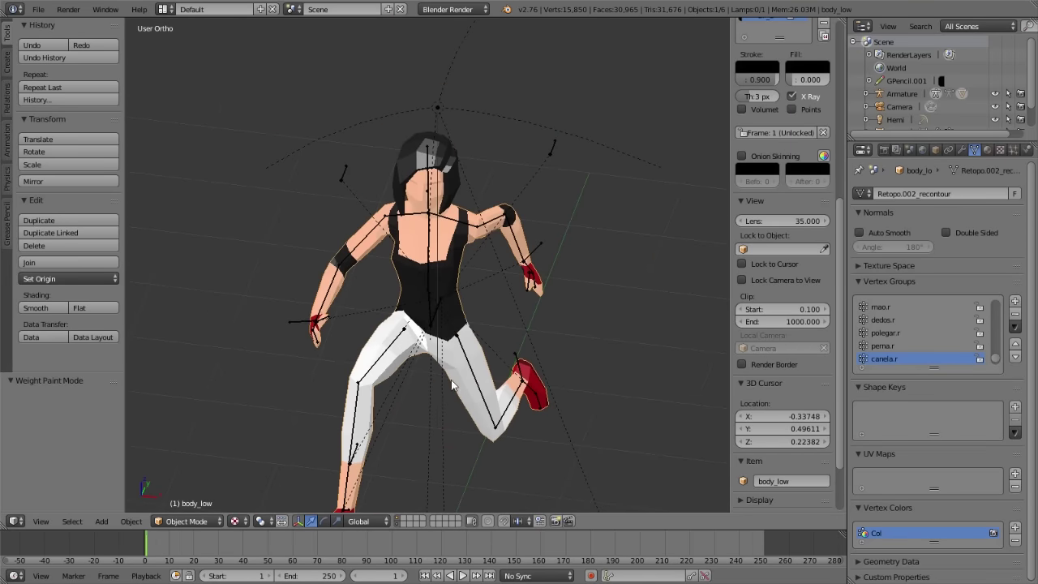
{"action": "scroll", "coordinate": [468, 338], "scroll_direction": "up", "scroll_amount": 1}
{"action": "right_click", "coordinate": [482, 402]}
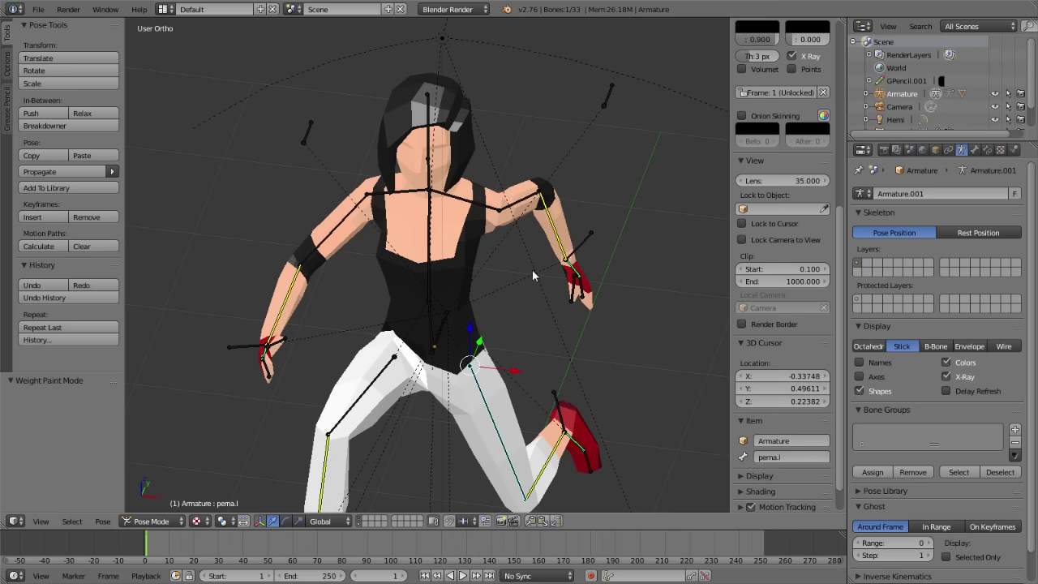
{"action": "scroll", "coordinate": [766, 471], "scroll_direction": "down", "scroll_amount": 1}
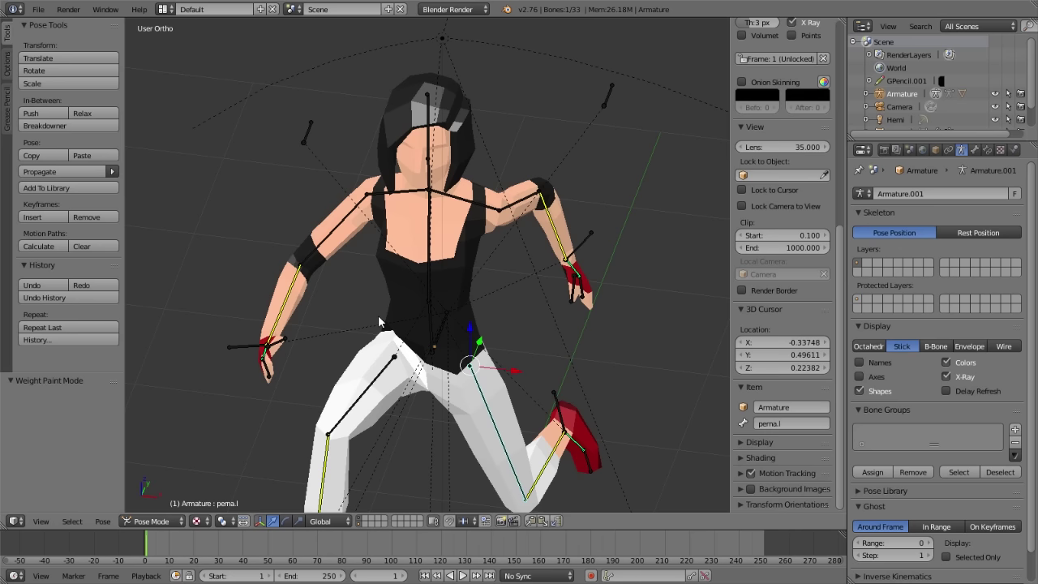
- Select the wrist controller bone controlador-braco.l, leaving it unmoved and bones in stick display
{"action": "right_click", "coordinate": [585, 245]}
{"action": "scroll", "coordinate": [580, 261], "scroll_direction": "down", "scroll_amount": 1}
{"action": "middle_click_drag", "start_coordinate": [580, 261], "coordinate": [475, 134], "text": "shift"}
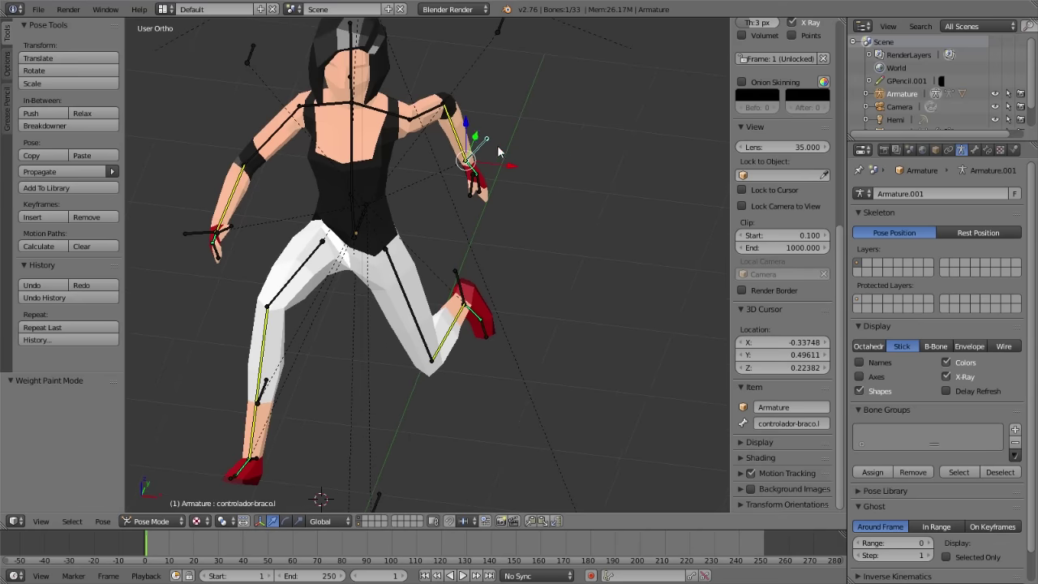
{"action": "key", "text": "g"}
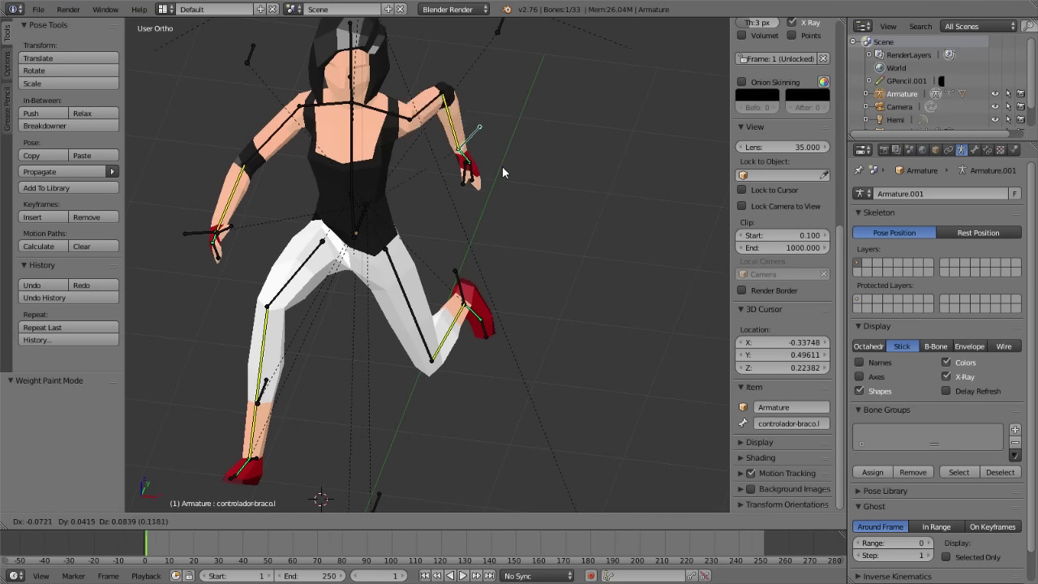
{"action": "right_click", "coordinate": [550, 155]}
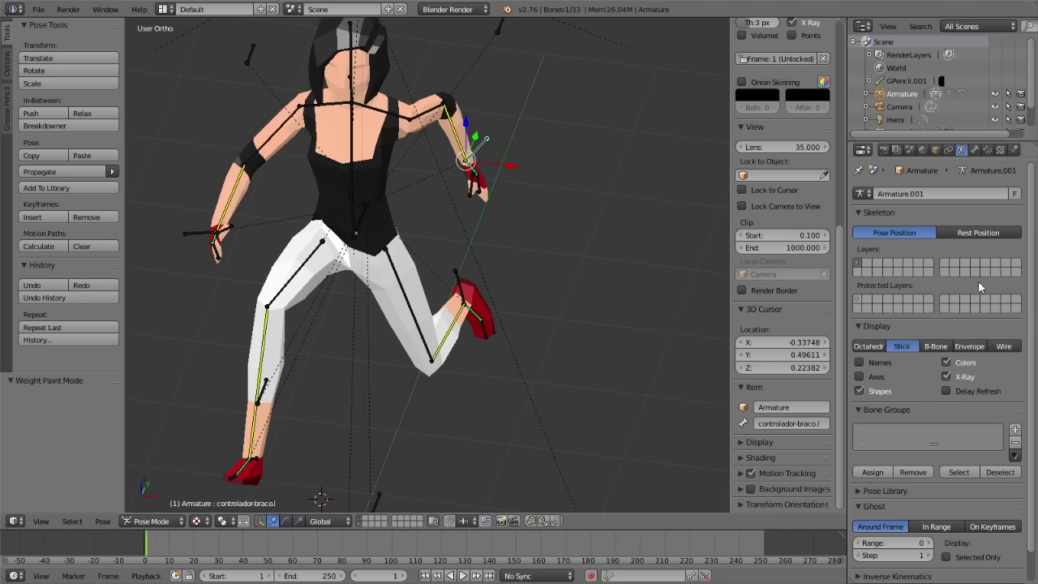
{"action": "left_click", "coordinate": [929, 346]}
{"action": "left_click", "coordinate": [907, 346]}
- Toggle the armature's X-Ray so the bones show through the body mesh
{"action": "scroll", "coordinate": [902, 347], "scroll_direction": "up", "scroll_amount": 1, "text": "ctrl"}
{"action": "scroll", "coordinate": [902, 346], "scroll_direction": "down", "scroll_amount": 1, "text": "ctrl"}
{"action": "left_click", "coordinate": [946, 363]}
{"action": "left_click", "coordinate": [945, 376]}
{"action": "left_click", "coordinate": [946, 375]}
{"action": "left_click", "coordinate": [946, 375]}
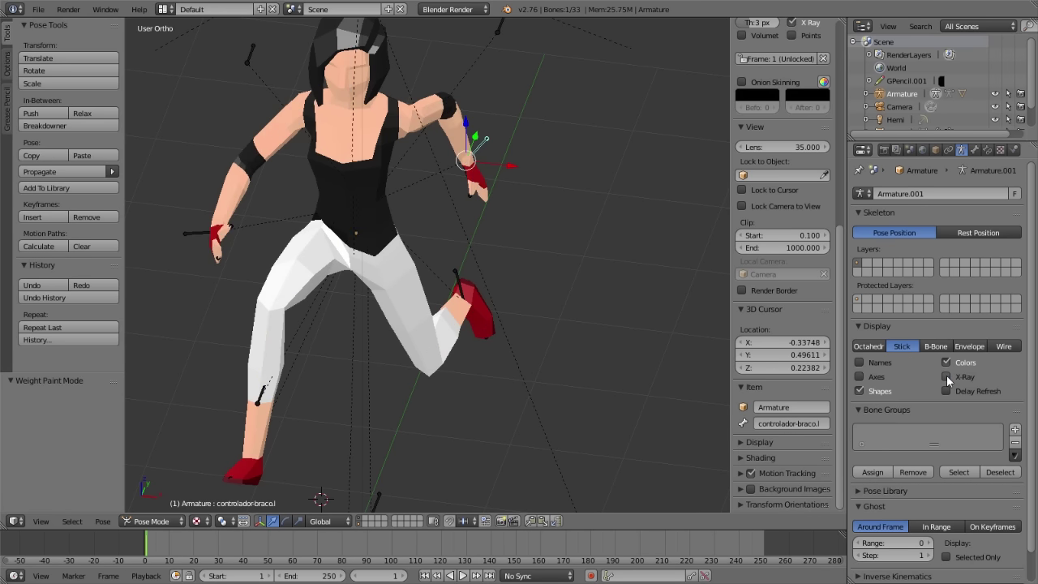
{"action": "left_click", "coordinate": [946, 374]}
- In Edit Mode compare forearm bones antebraco.r and antebraco.l, then return to Pose Mode and select body_low
{"action": "key", "text": "Tab"}
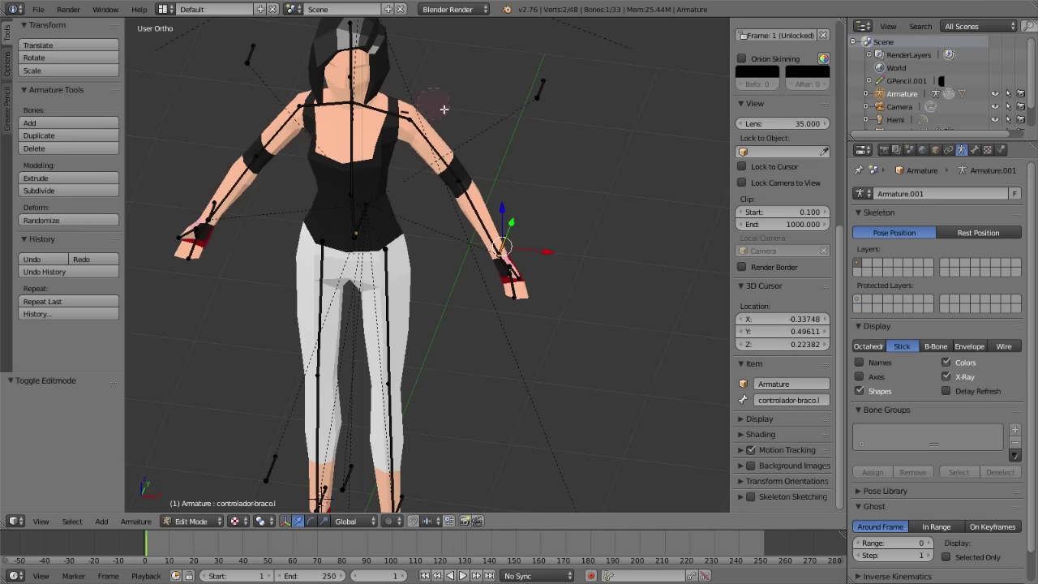
{"action": "key", "text": "space"}
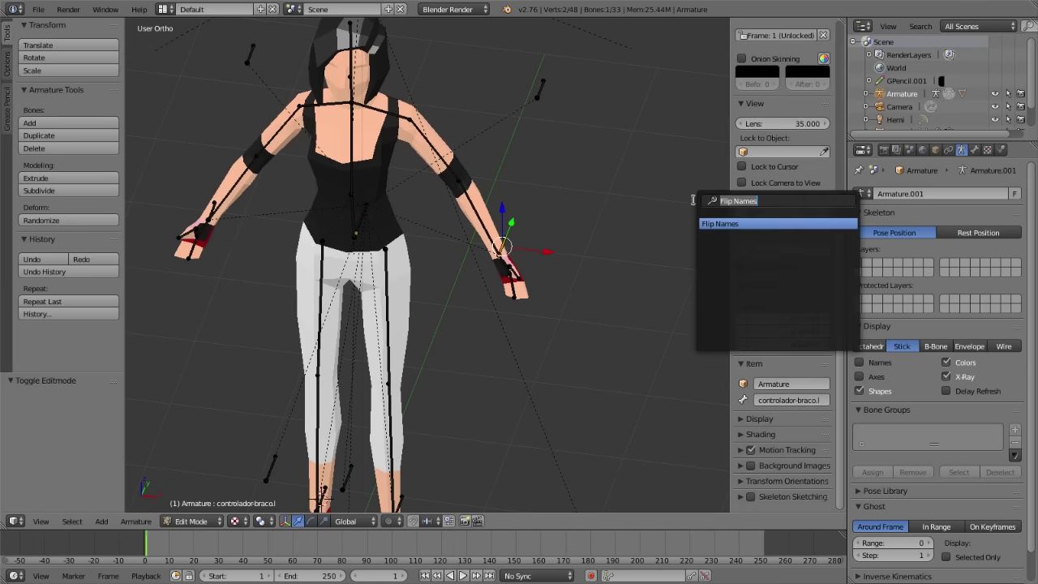
{"action": "key", "text": "Escape"}
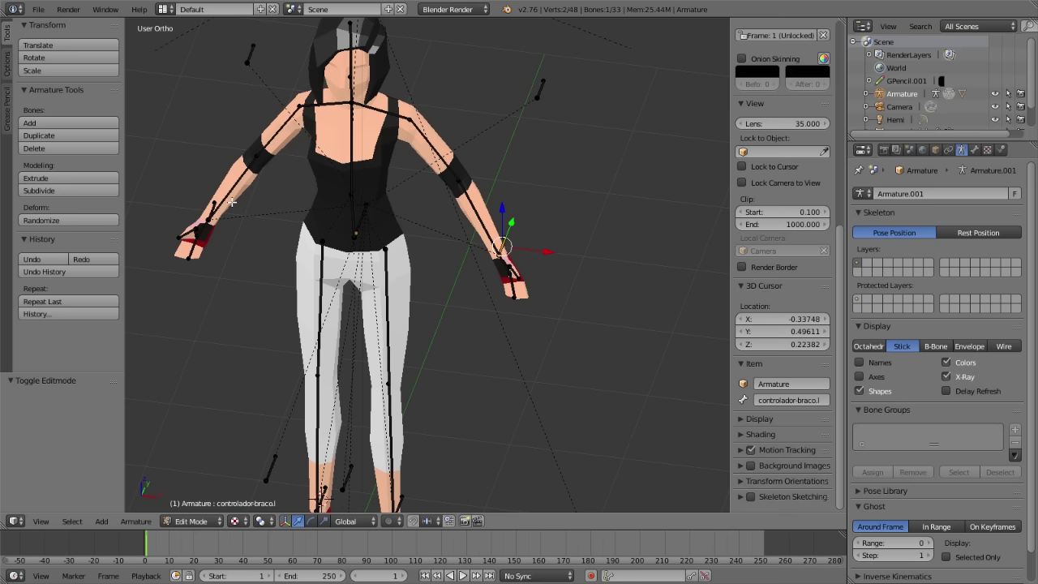
{"action": "right_click", "coordinate": [239, 180]}
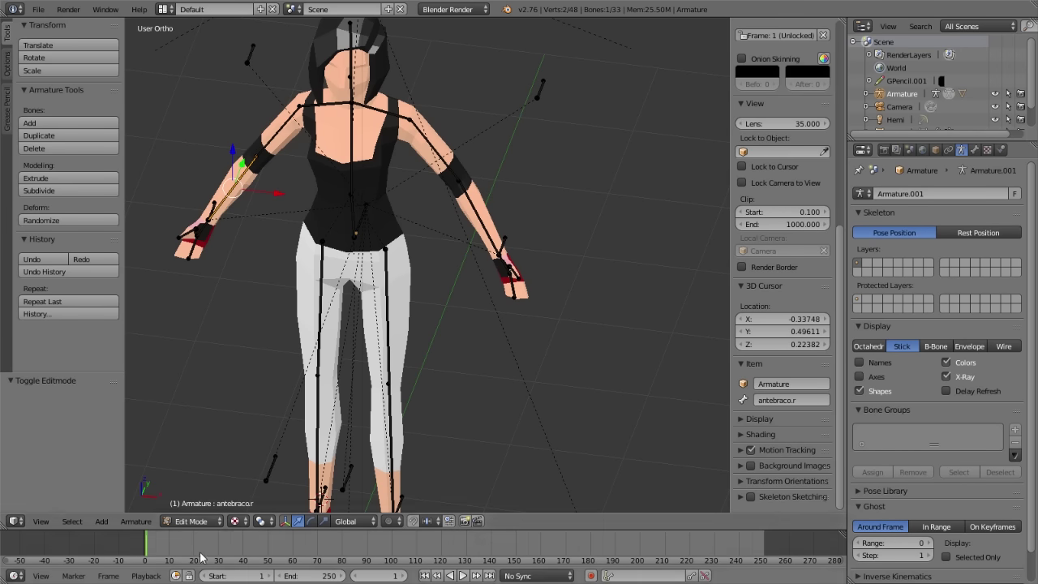
{"action": "right_click", "coordinate": [481, 215]}
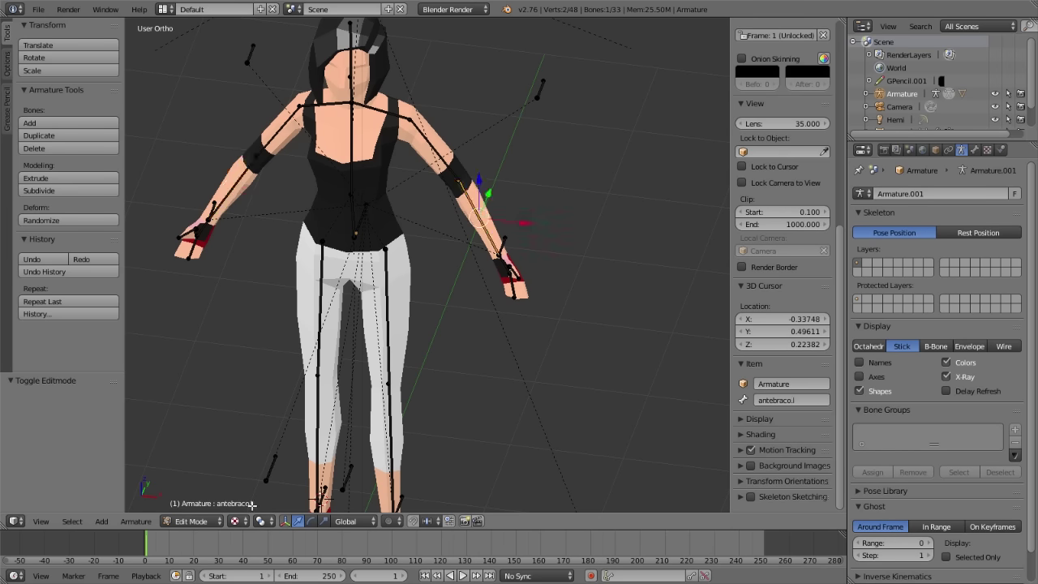
{"action": "right_click", "coordinate": [236, 177]}
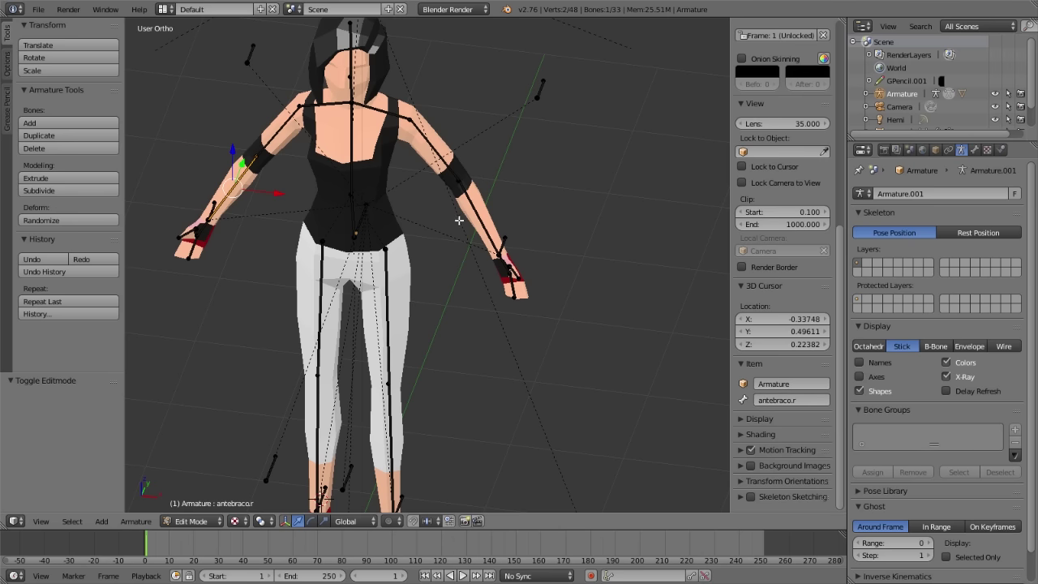
{"action": "key", "text": "ctrl+Tab"}
{"action": "key", "text": "ctrl+Tab"}
{"action": "right_click", "coordinate": [389, 96]}
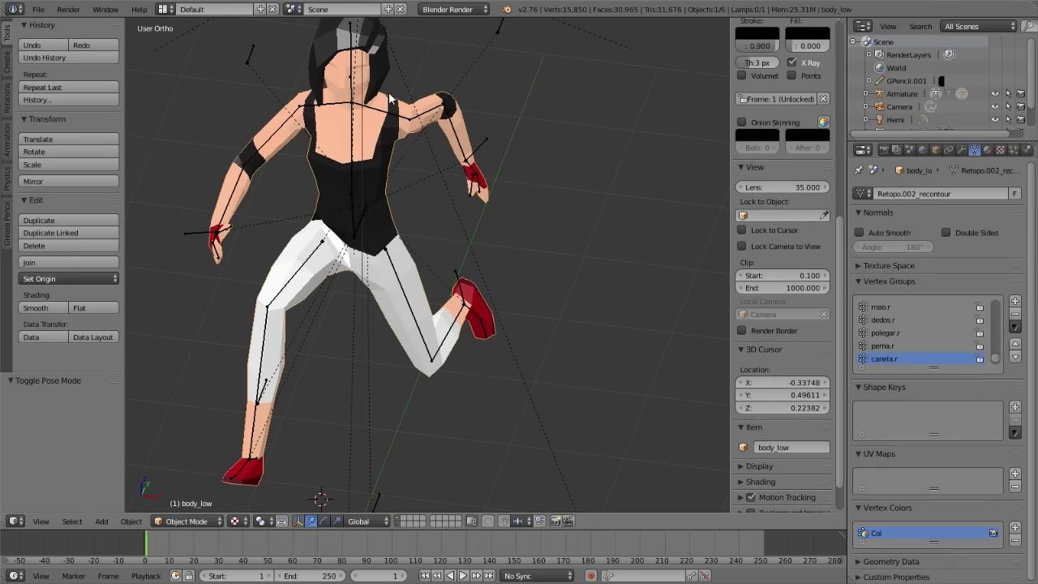
- Parent body_low to the Armature With Automatic Weights, then reselect body_low
{"action": "scroll", "coordinate": [407, 95], "scroll_direction": "down", "scroll_amount": 1}
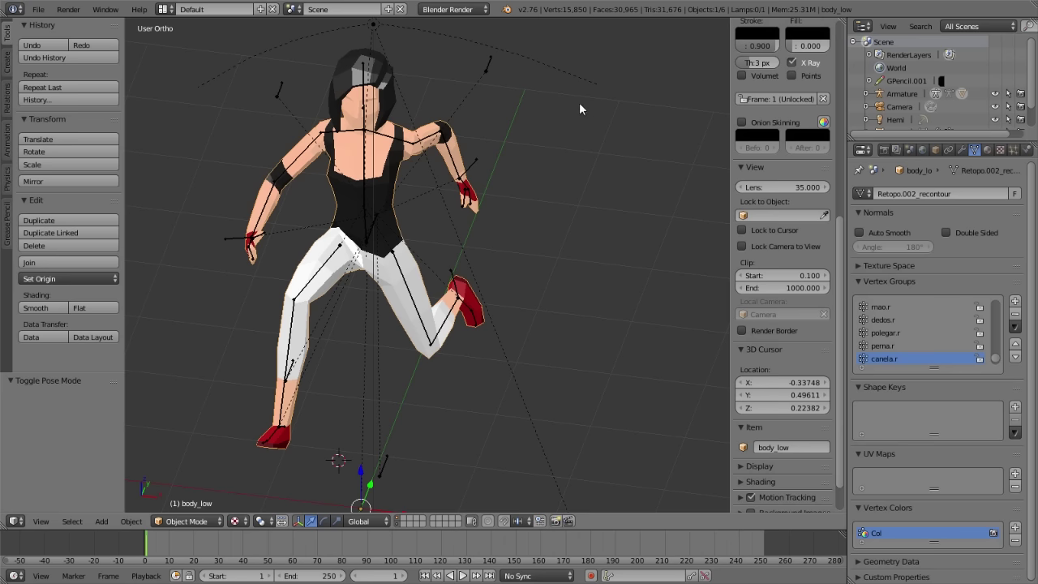
{"action": "right_click", "coordinate": [486, 63]}
{"action": "key", "text": "ctrl+Tab"}
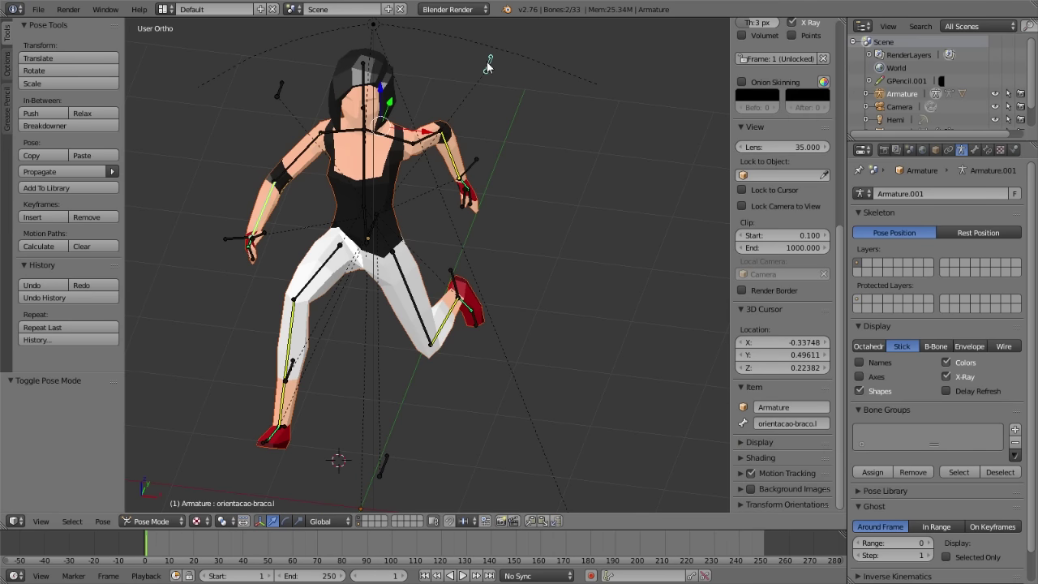
{"action": "key", "text": "ctrl+p"}
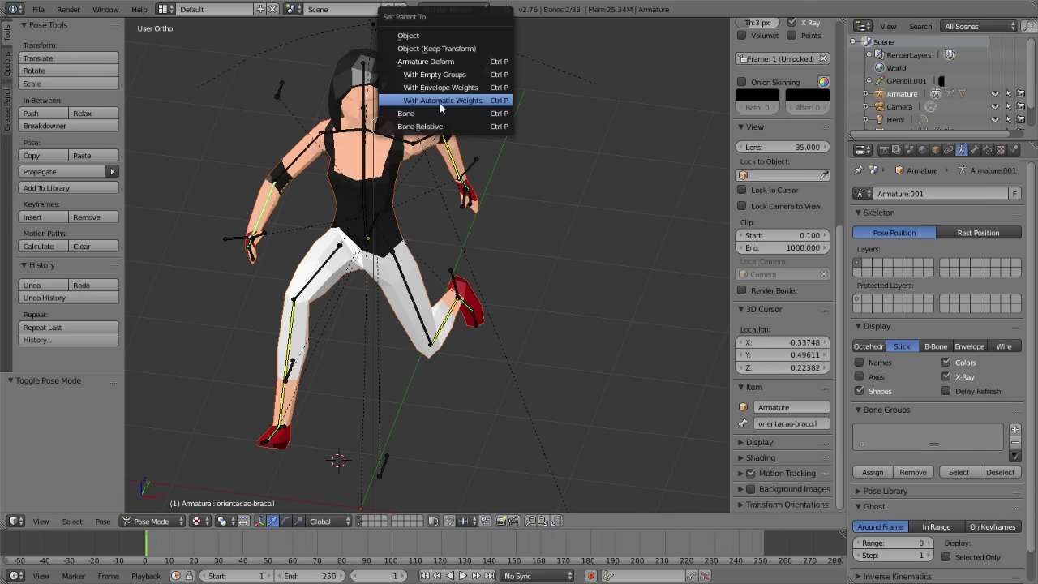
{"action": "left_click", "coordinate": [489, 100]}
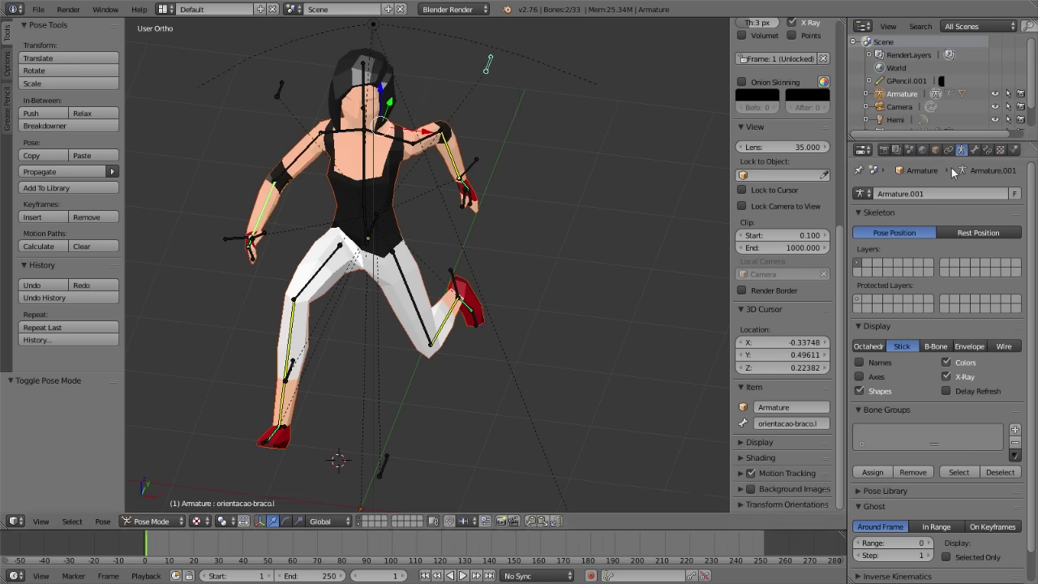
{"action": "right_click", "coordinate": [306, 144]}
{"action": "right_click", "coordinate": [306, 144]}
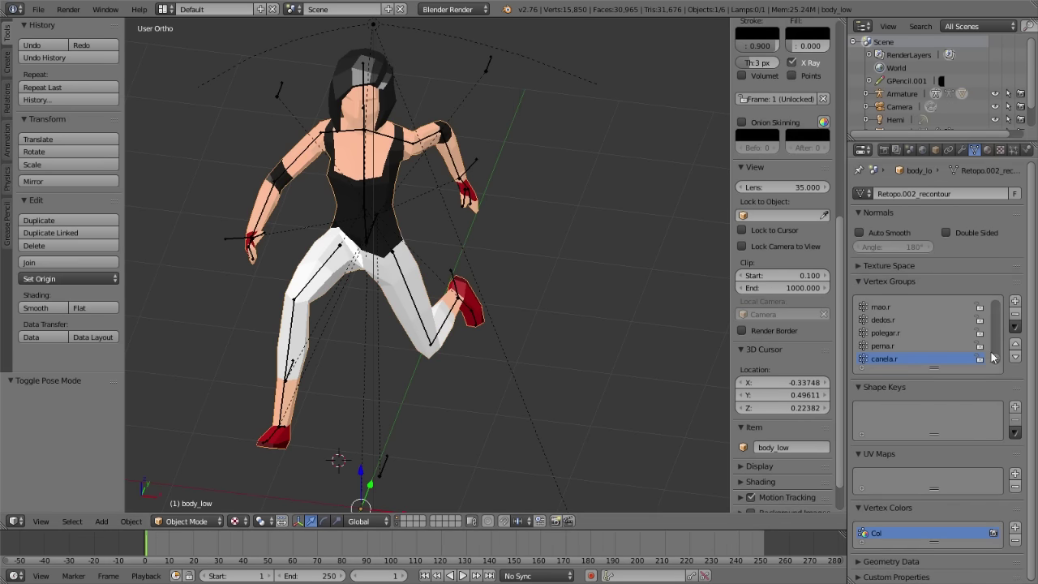
{"action": "scroll", "coordinate": [997, 365], "scroll_direction": "down", "scroll_amount": 2}
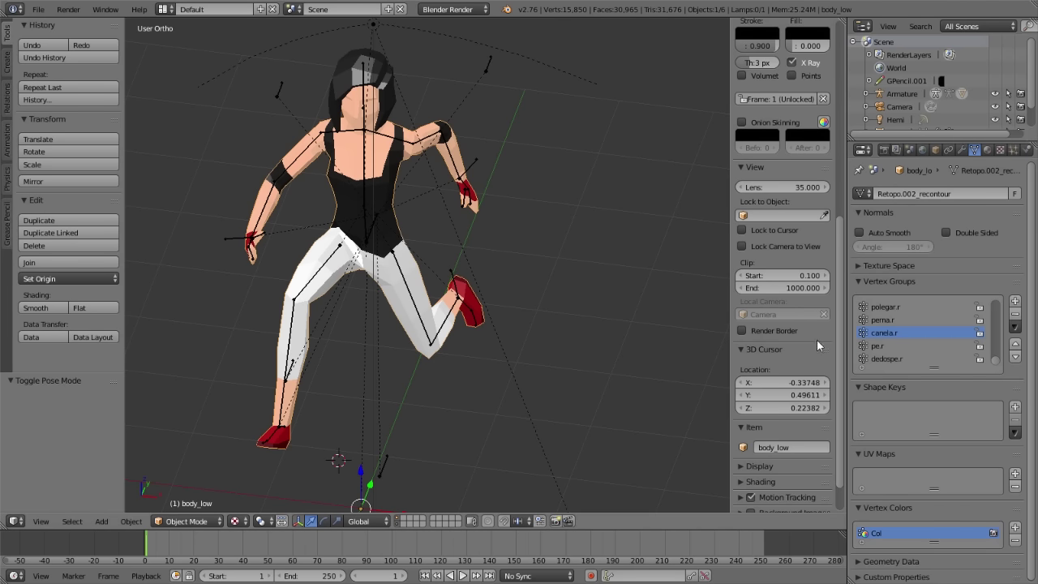
{"action": "left_click", "coordinate": [186, 522]}
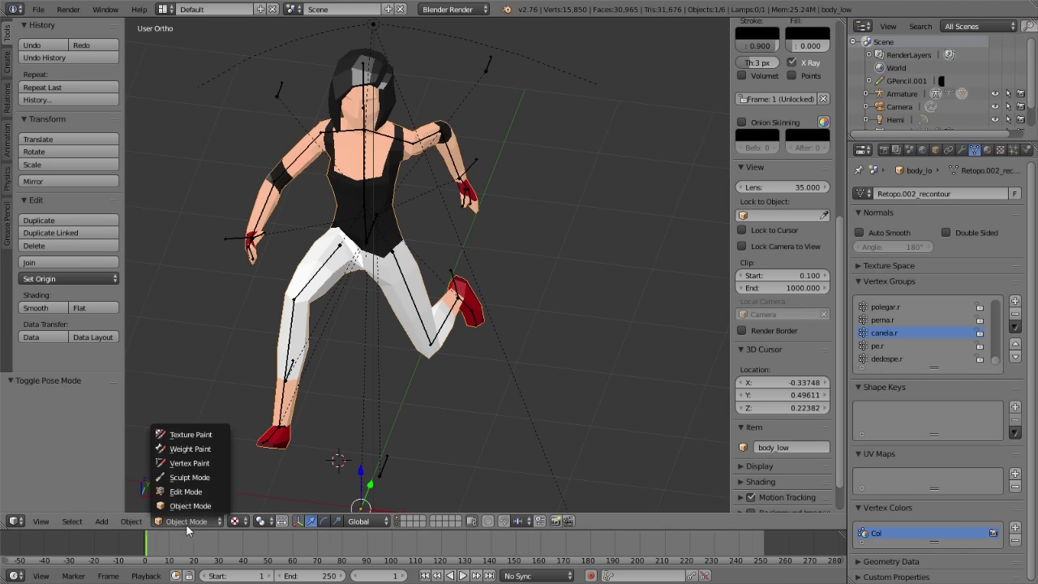
- In Weight Paint mode, check the Cabeca head, shoulder and neck weights
{"action": "left_click", "coordinate": [195, 450]}
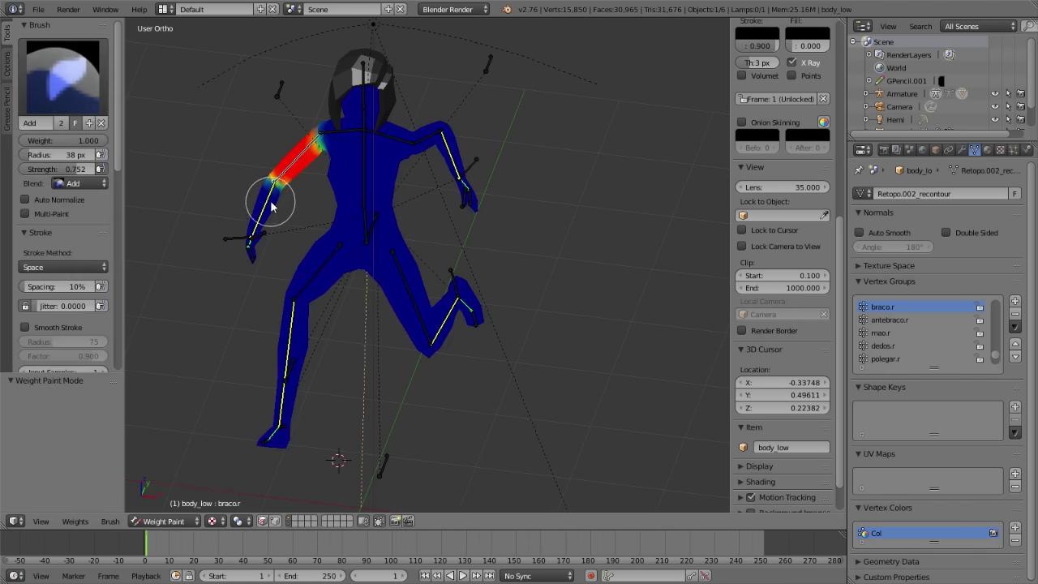
{"action": "right_click", "coordinate": [300, 158]}
{"action": "right_click", "coordinate": [336, 146]}
{"action": "right_click", "coordinate": [385, 140]}
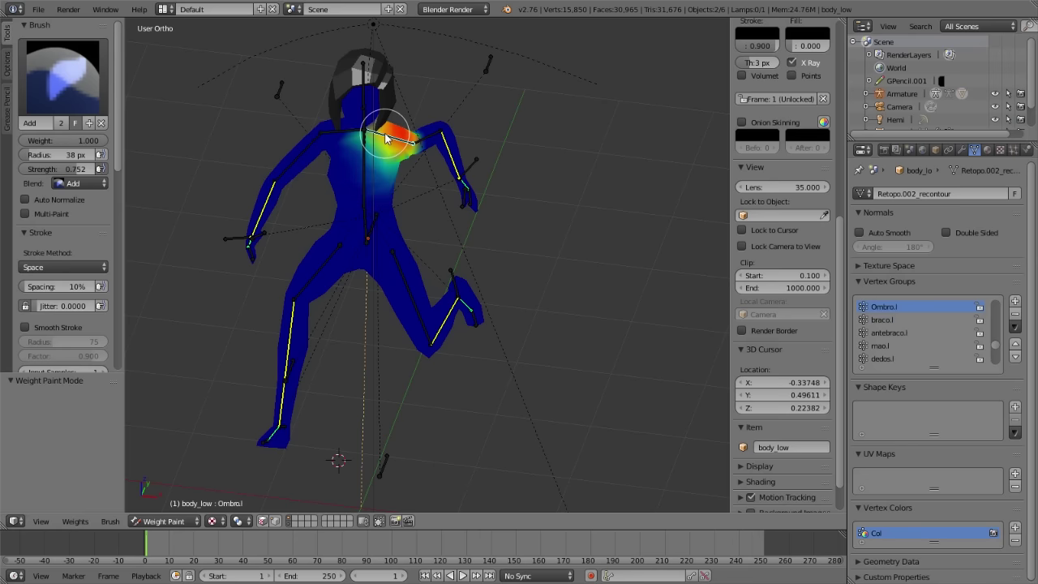
{"action": "right_click", "coordinate": [368, 113]}
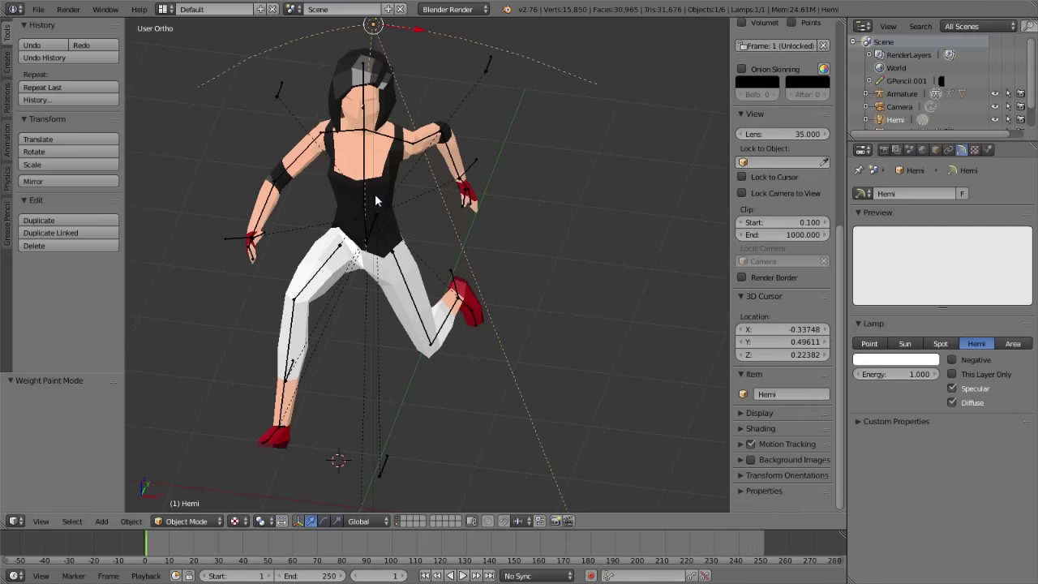
{"action": "right_click", "coordinate": [375, 194]}
{"action": "key", "text": "ctrl+z"}
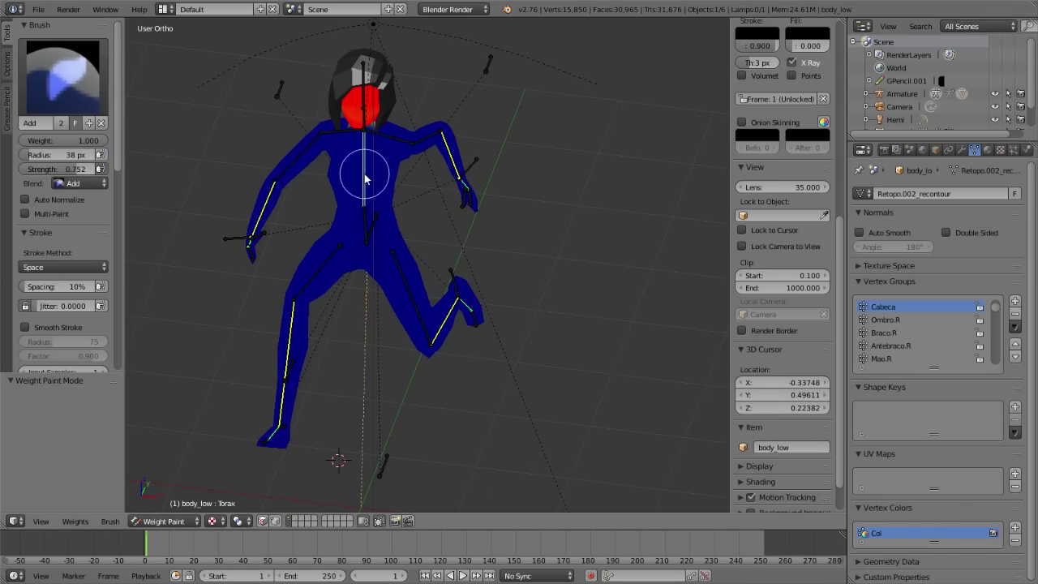
- Check the pelvis, left thigh, left shin and chest group weights
{"action": "right_click", "coordinate": [367, 235]}
{"action": "right_click", "coordinate": [408, 295]}
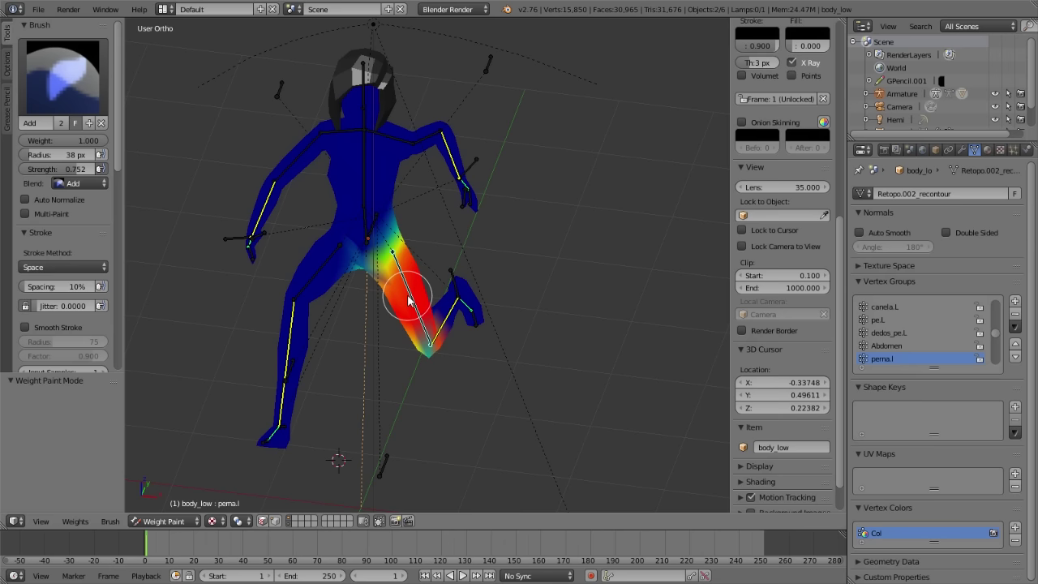
{"action": "right_click", "coordinate": [444, 309]}
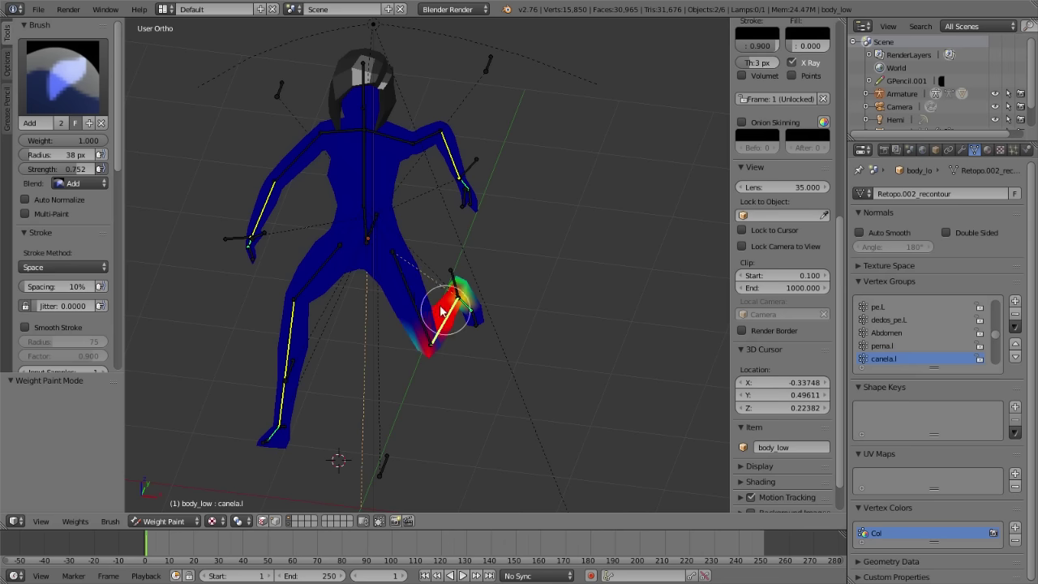
{"action": "right_click", "coordinate": [408, 283]}
{"action": "right_click", "coordinate": [367, 178]}
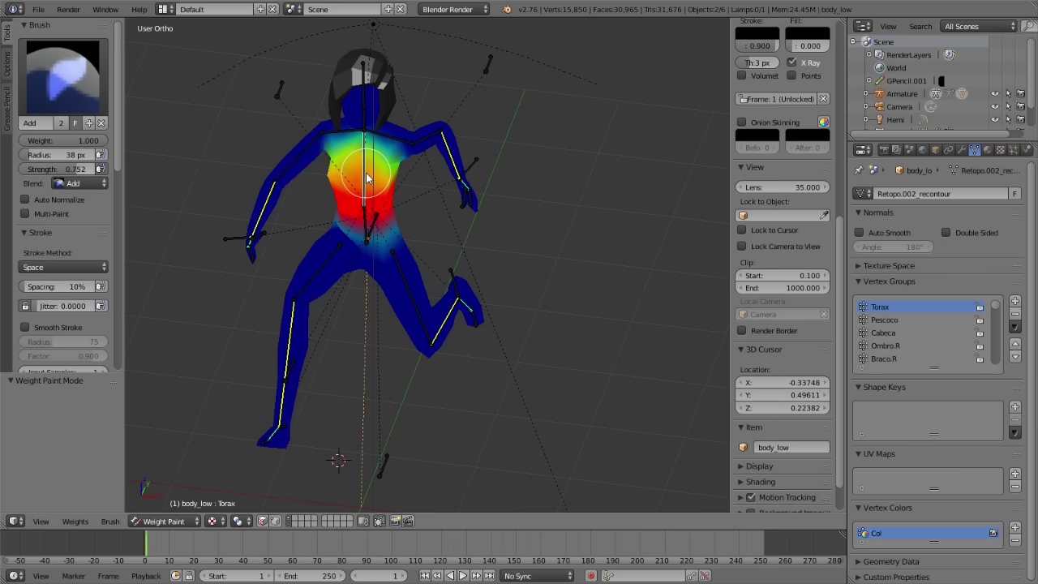
- Leave Weight Paint for Object Mode and put the armature into Pose Mode
{"action": "right_click", "coordinate": [490, 63]}
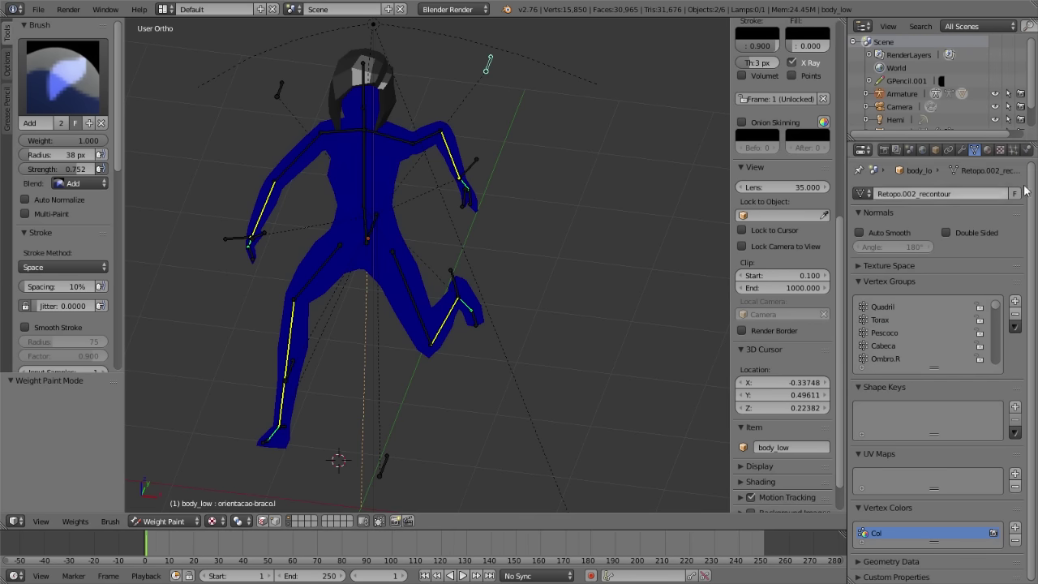
{"action": "left_click", "coordinate": [166, 523]}
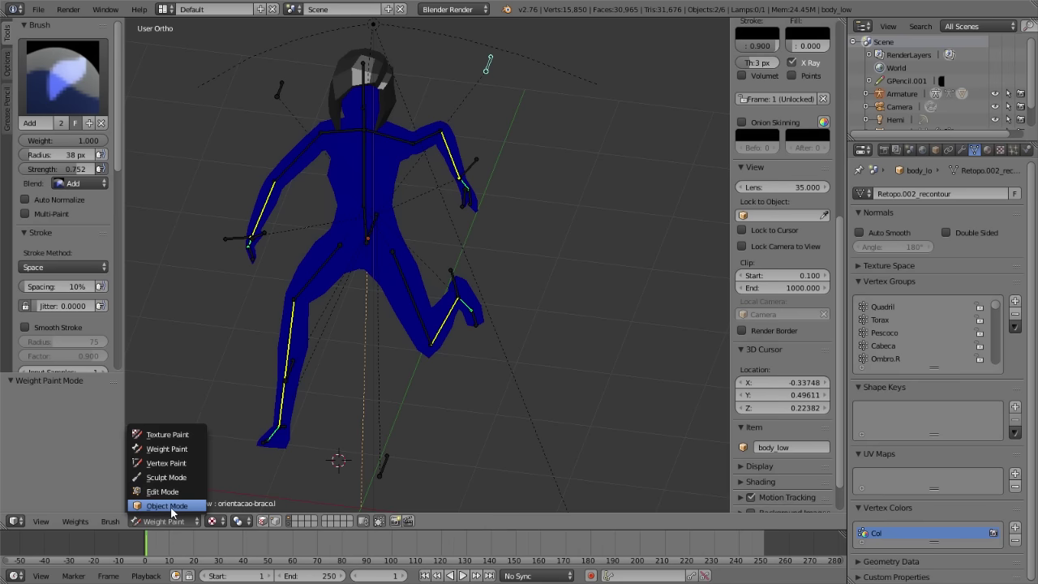
{"action": "left_click", "coordinate": [168, 506]}
{"action": "left_click", "coordinate": [487, 58]}
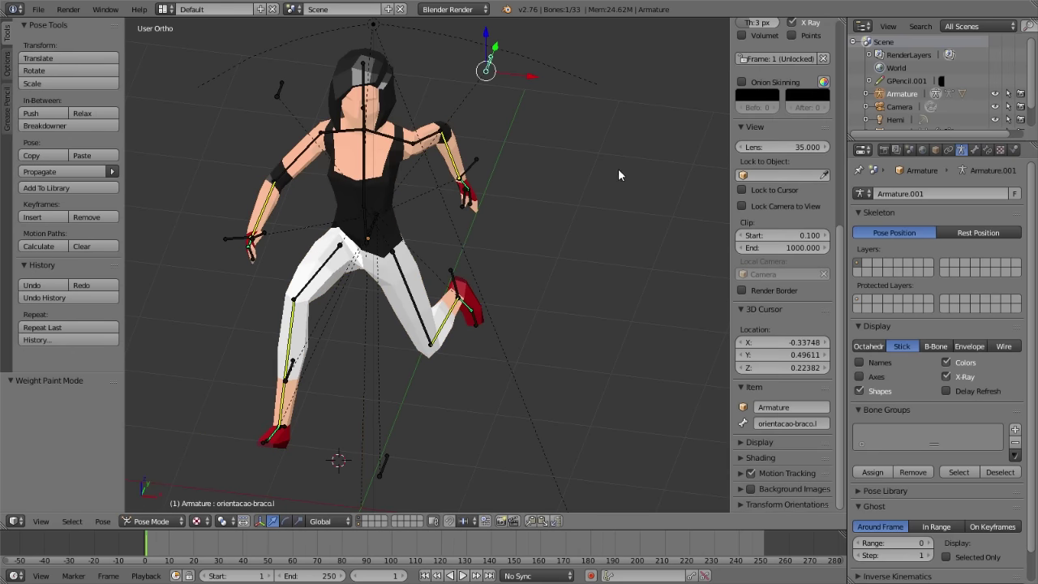
- Show the Bone properties and enter armature Edit Mode, cancelling a trial bone move
{"action": "left_click", "coordinate": [975, 150]}
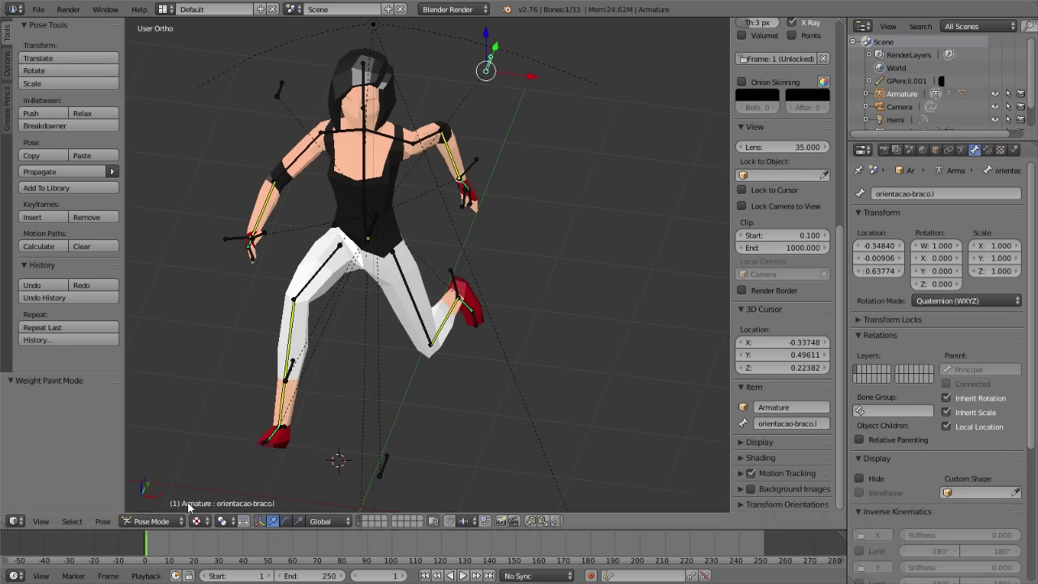
{"action": "key", "text": "Tab"}
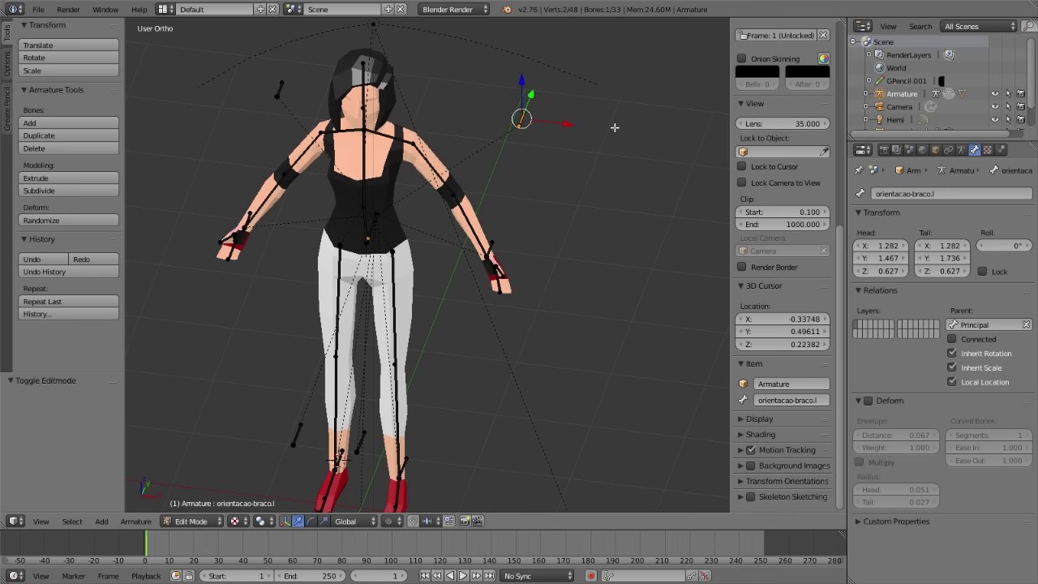
{"action": "key", "text": "g"}
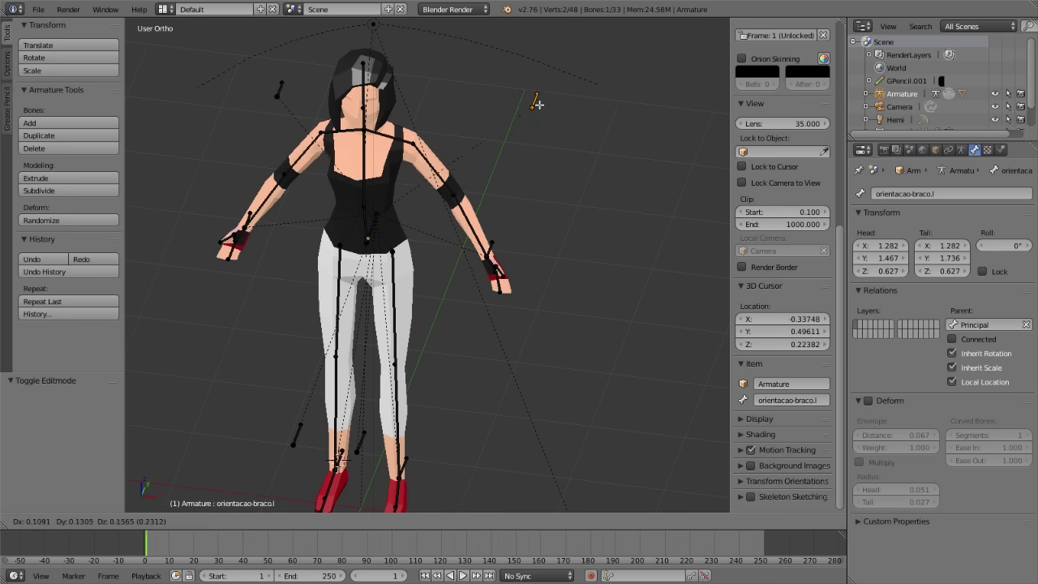
{"action": "key", "text": "Escape"}
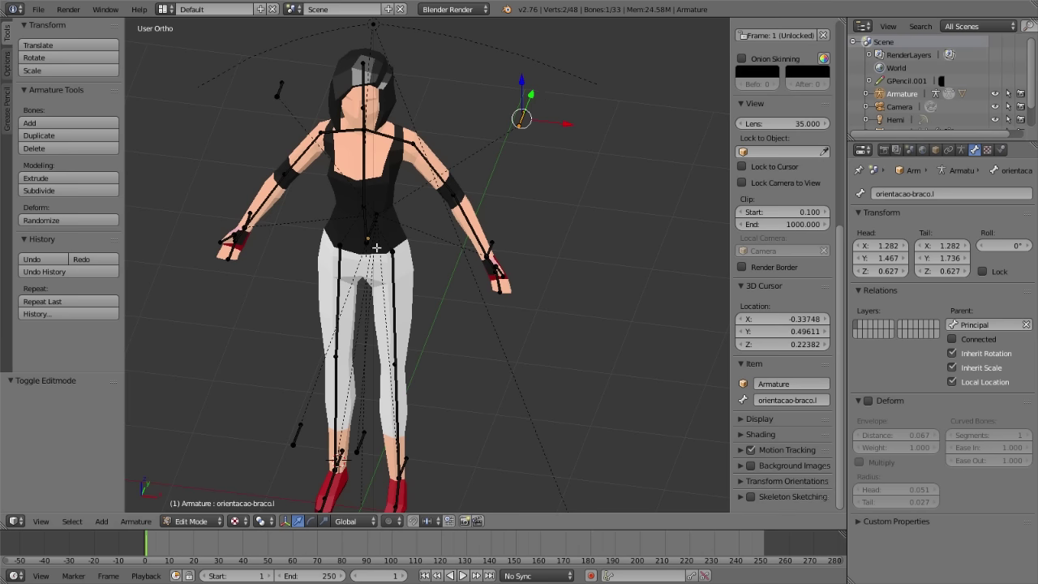
{"action": "key", "text": "g"}
{"action": "key", "text": "Escape"}
- Inspect the left arm controller, left leg, head and left arm orientation bones in rest pose
{"action": "middle_click_drag", "start_coordinate": [439, 155], "coordinate": [503, 187]}
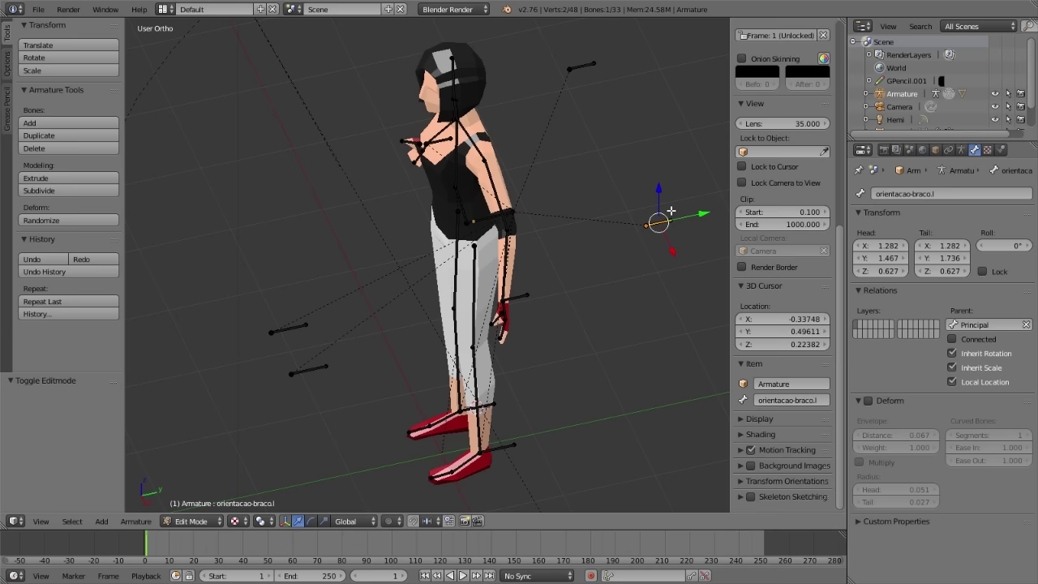
{"action": "middle_click_drag", "start_coordinate": [633, 238], "coordinate": [530, 238], "text": "shift"}
{"action": "right_click", "coordinate": [422, 305]}
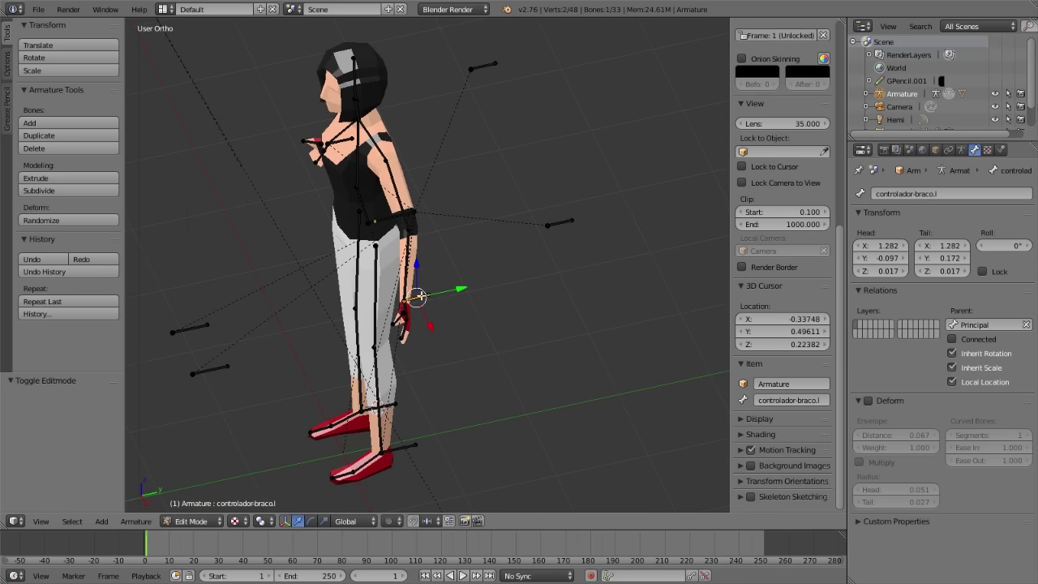
{"action": "right_click", "coordinate": [375, 270]}
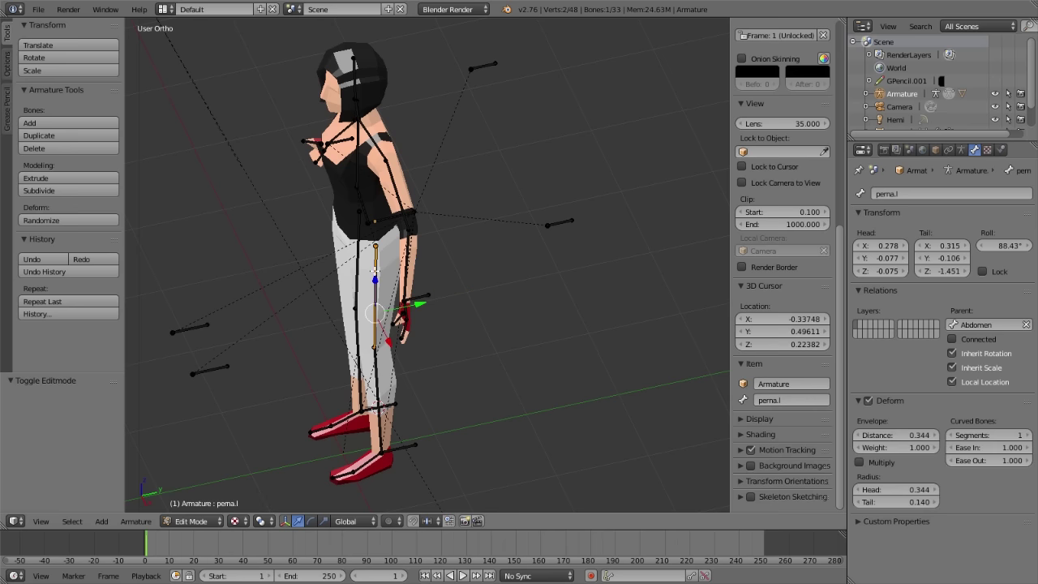
{"action": "middle_click_drag", "start_coordinate": [430, 304], "coordinate": [462, 298]}
{"action": "right_click", "coordinate": [320, 114]}
{"action": "right_click", "coordinate": [516, 198]}
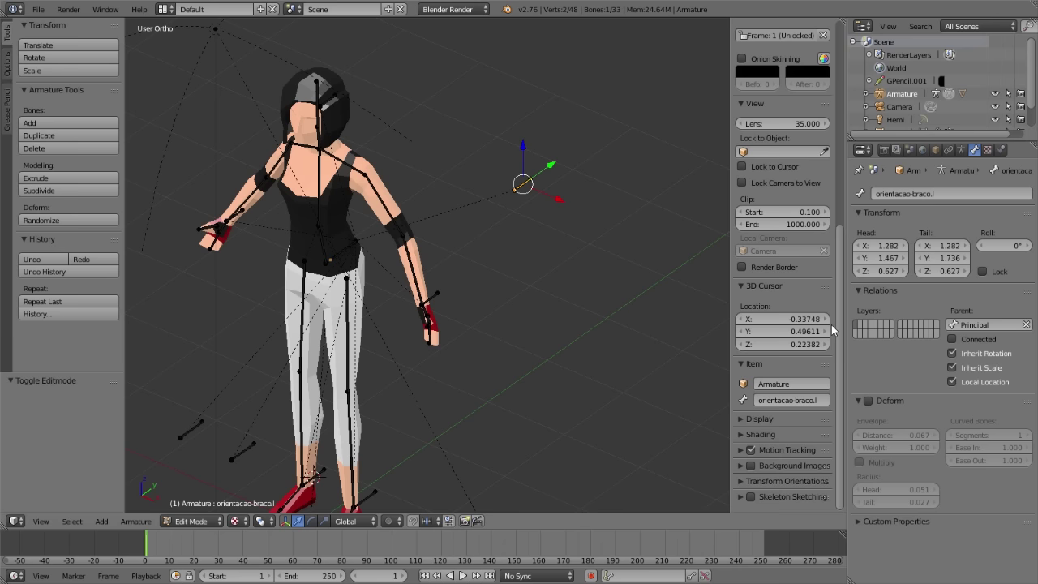
{"action": "left_click", "coordinate": [189, 520]}
- Return the armature to Object Mode and deselect everything
{"action": "left_click", "coordinate": [187, 505]}
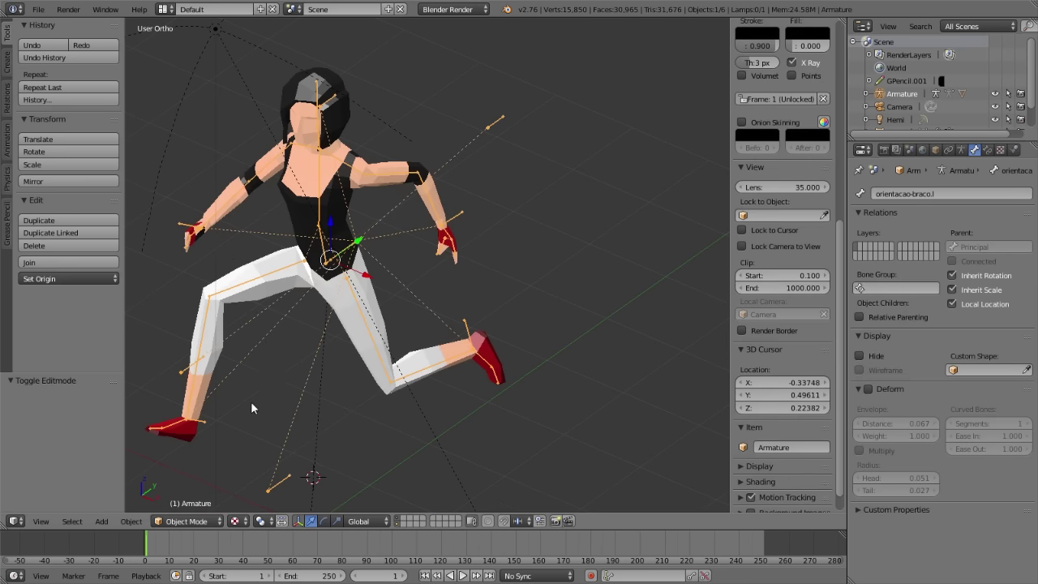
{"action": "key", "text": "a"}
{"action": "middle_click_drag", "start_coordinate": [375, 302], "coordinate": [216, 269]}
{"action": "scroll", "coordinate": [305, 270], "scroll_direction": "down", "scroll_amount": 3}
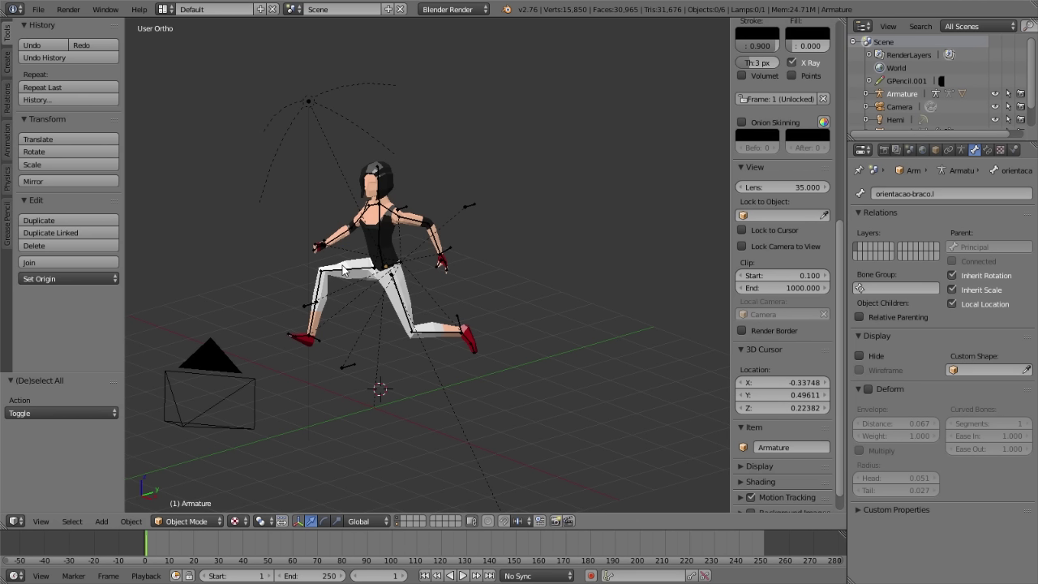
{"action": "right_click", "coordinate": [342, 265]}
{"action": "scroll", "coordinate": [342, 266], "scroll_direction": "up", "scroll_amount": 3}
- Select body_low and highlight the Torax vertex group's vertices in Edit Mode, then exit
{"action": "right_click", "coordinate": [408, 190]}
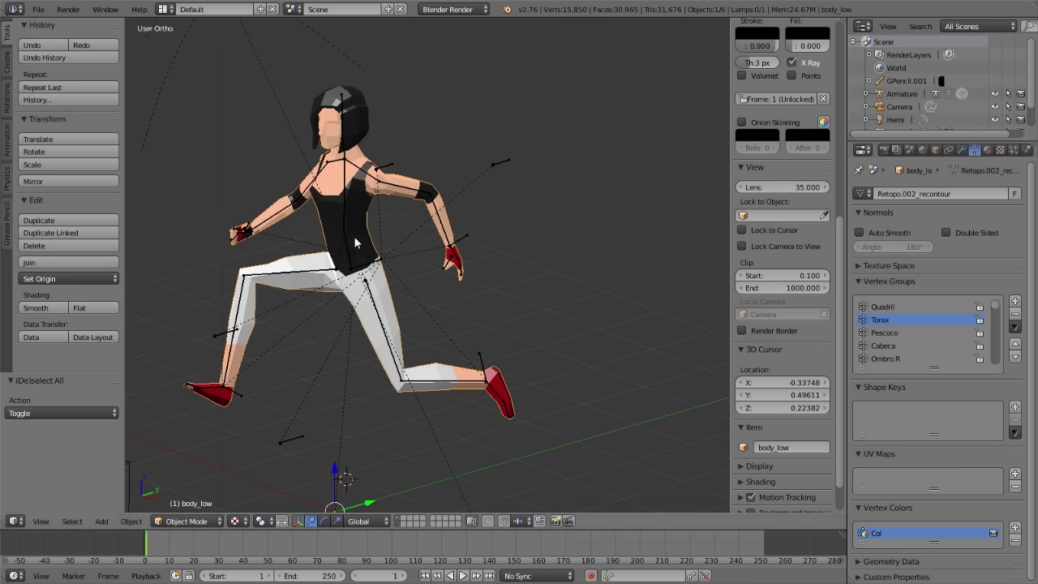
{"action": "key", "text": "Tab"}
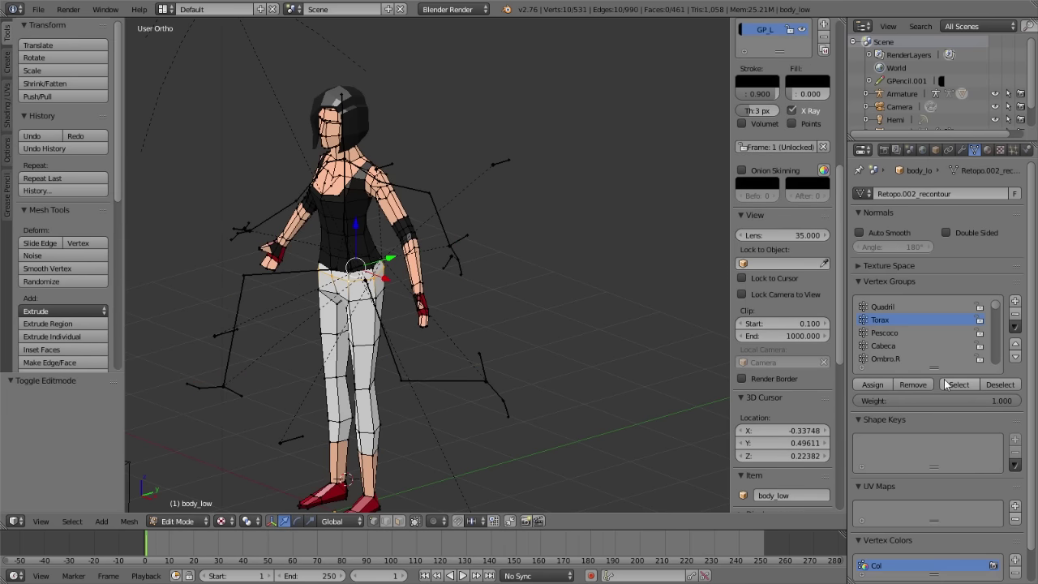
{"action": "left_click", "coordinate": [958, 385]}
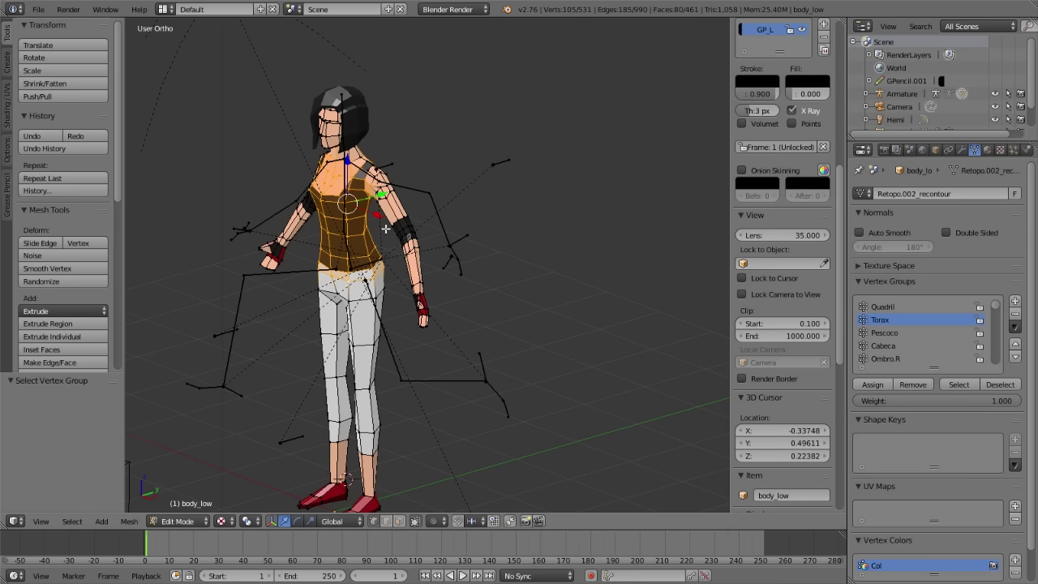
{"action": "key", "text": "Tab"}
- Orbit around the running character and select the armature
{"action": "middle_click_drag", "start_coordinate": [351, 210], "coordinate": [489, 236]}
{"action": "middle_click_drag", "start_coordinate": [436, 318], "coordinate": [371, 324]}
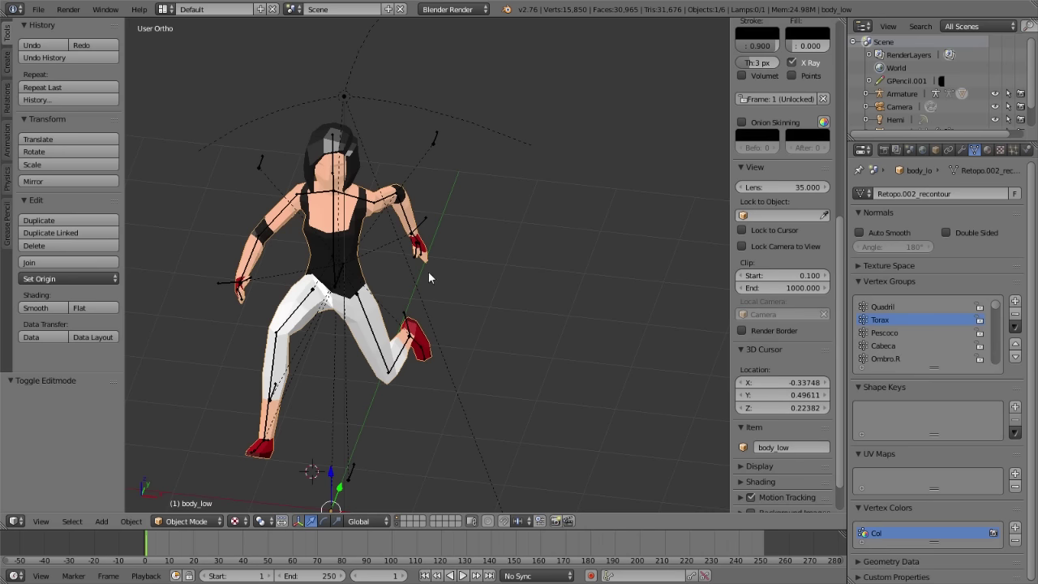
{"action": "scroll", "coordinate": [463, 333], "scroll_direction": "up", "scroll_amount": 2}
{"action": "right_click", "coordinate": [407, 351]}
{"action": "middle_click_drag", "start_coordinate": [408, 351], "coordinate": [518, 243], "text": "shift"}
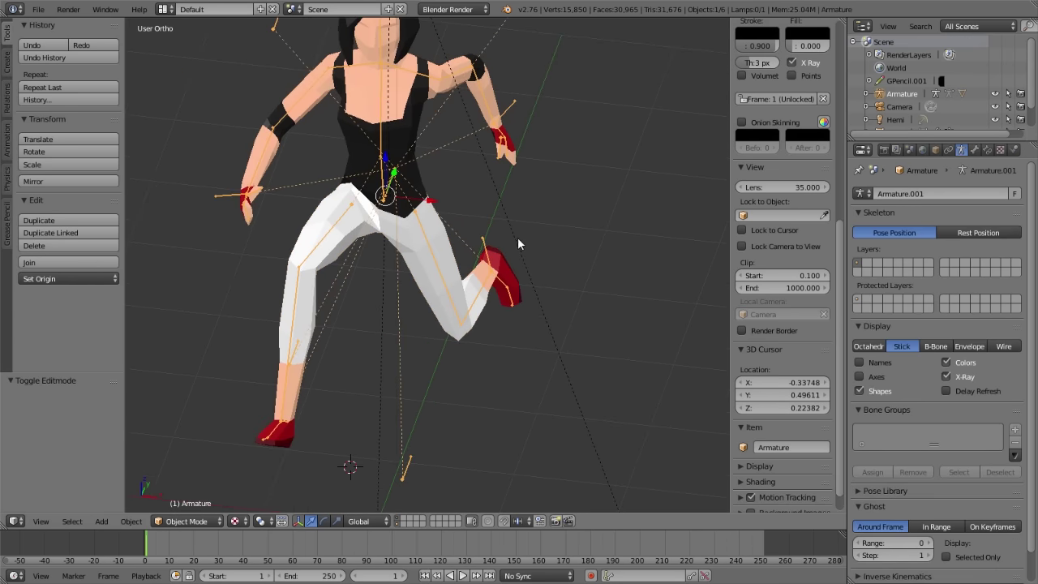